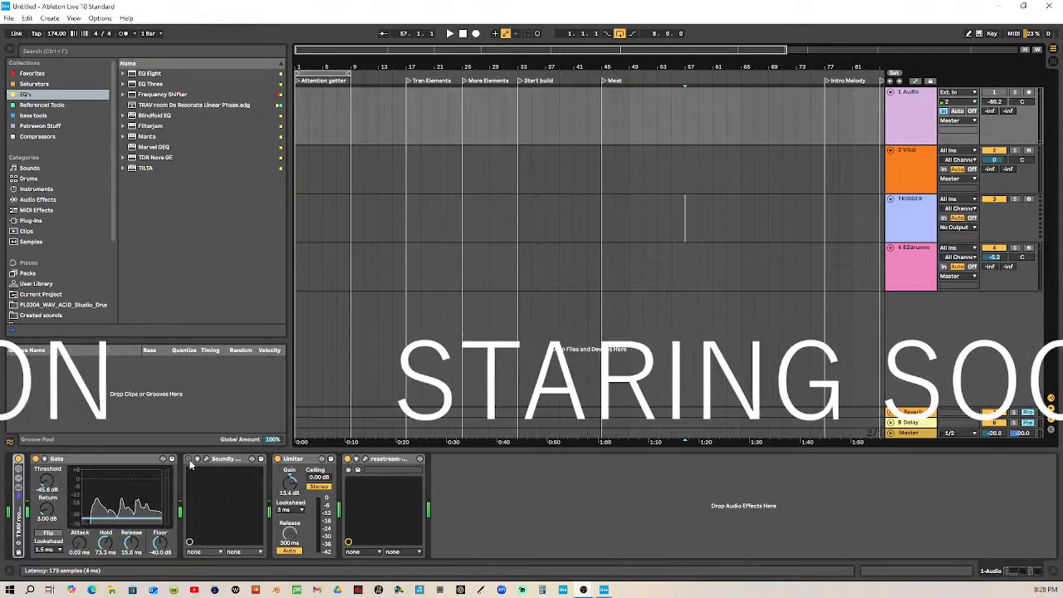
Step: Open the Soundly Place it effect's window on the 1 Audio track and close it again
{"action": "left_click", "coordinate": [206, 460]}
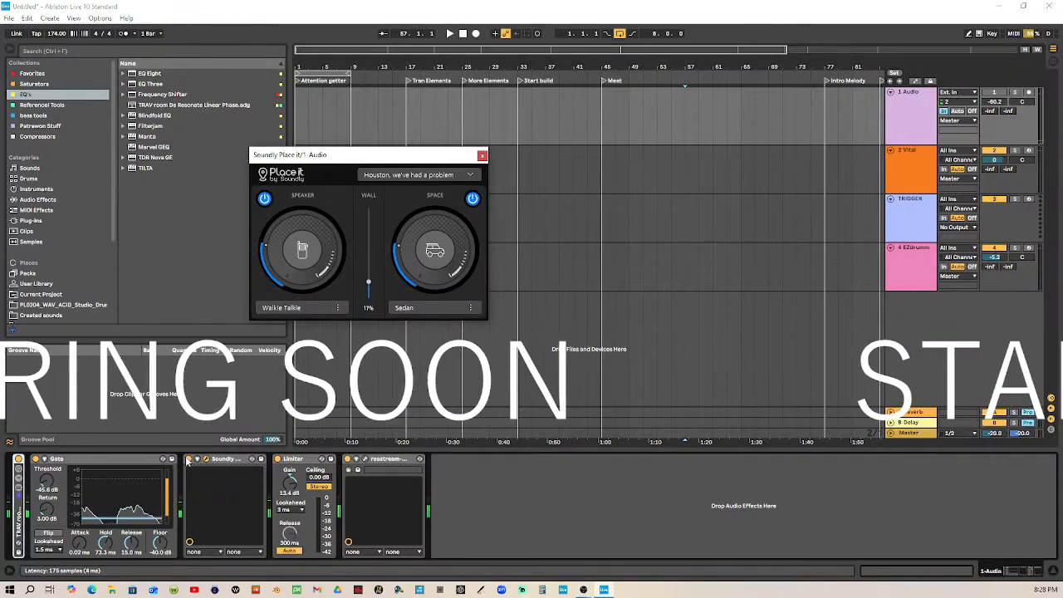
{"action": "left_click", "coordinate": [206, 460]}
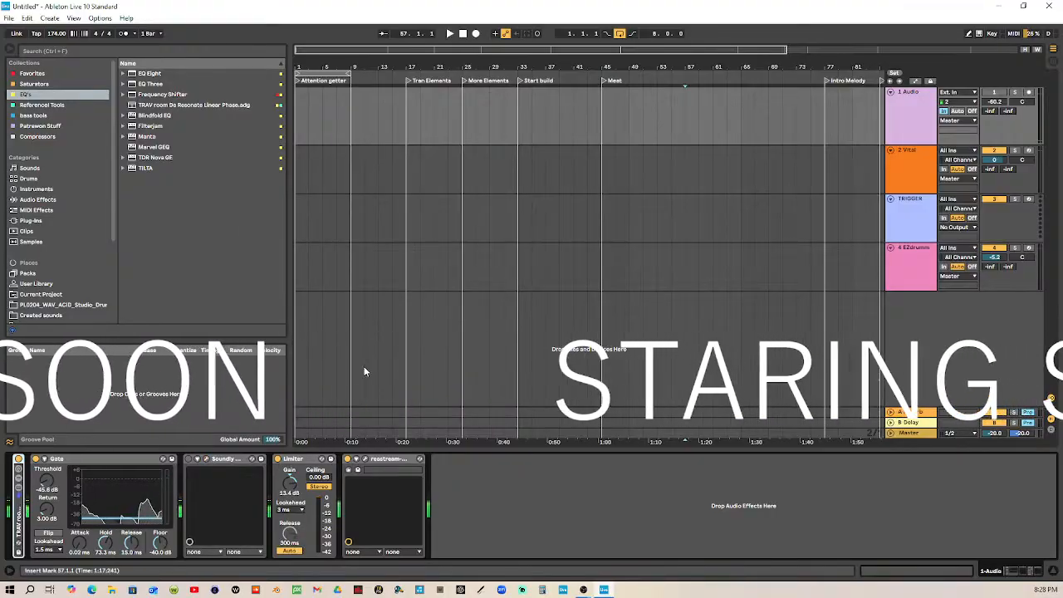
Step: Open the recent set sound design 2.als without saving changes to the untitled set
{"action": "left_click", "coordinate": [9, 18]}
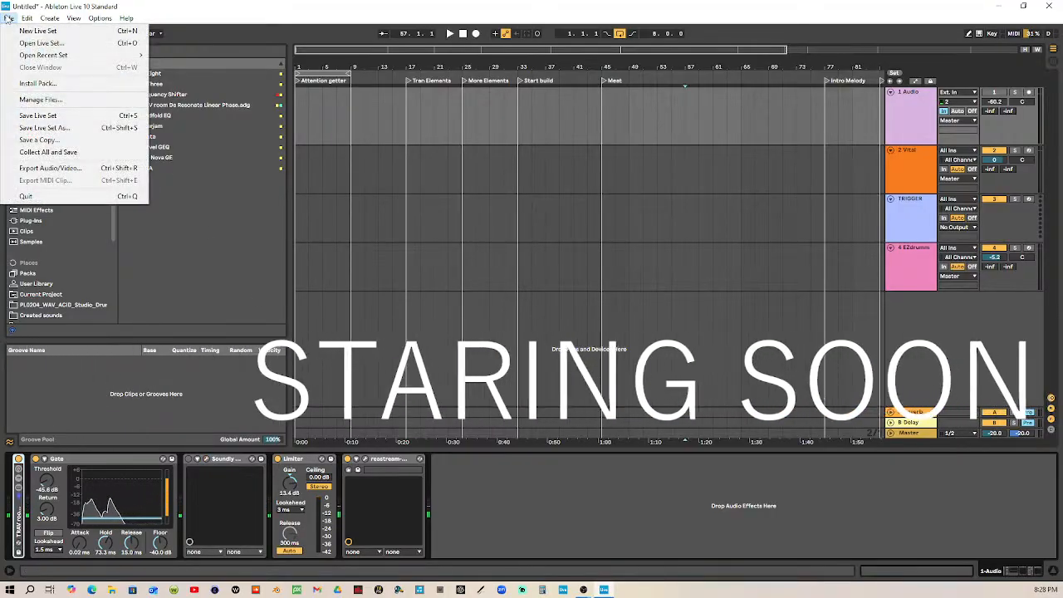
{"action": "mouse_move", "coordinate": [91, 55]}
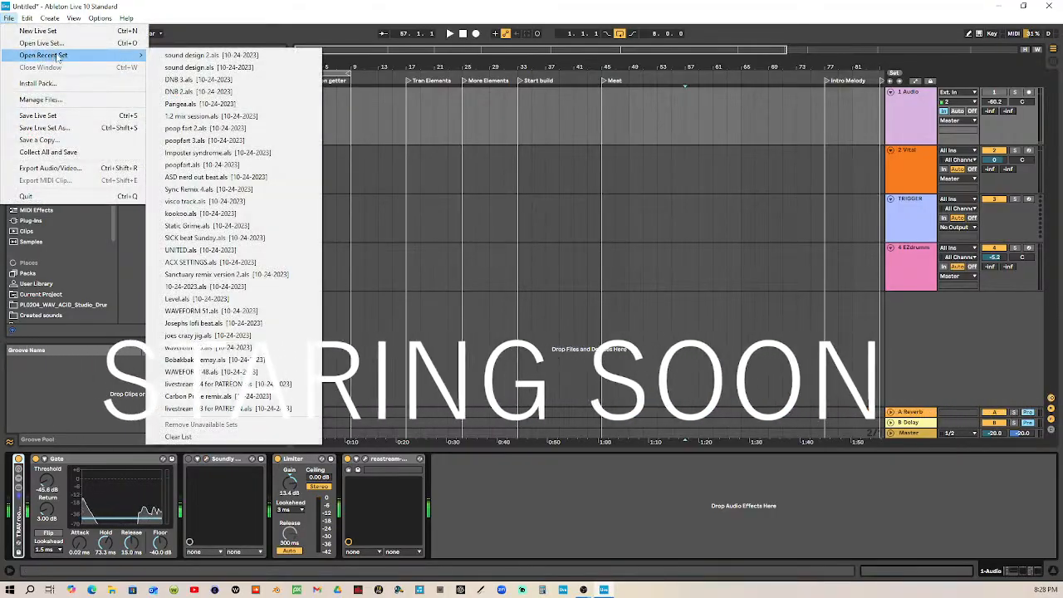
{"action": "left_click", "coordinate": [205, 56]}
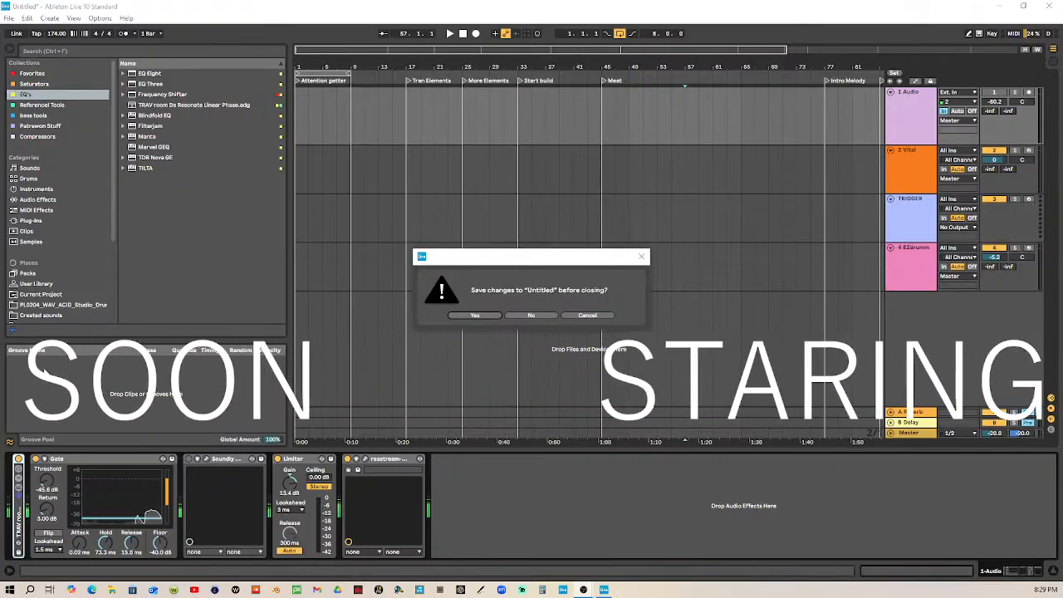
{"action": "left_click", "coordinate": [528, 315]}
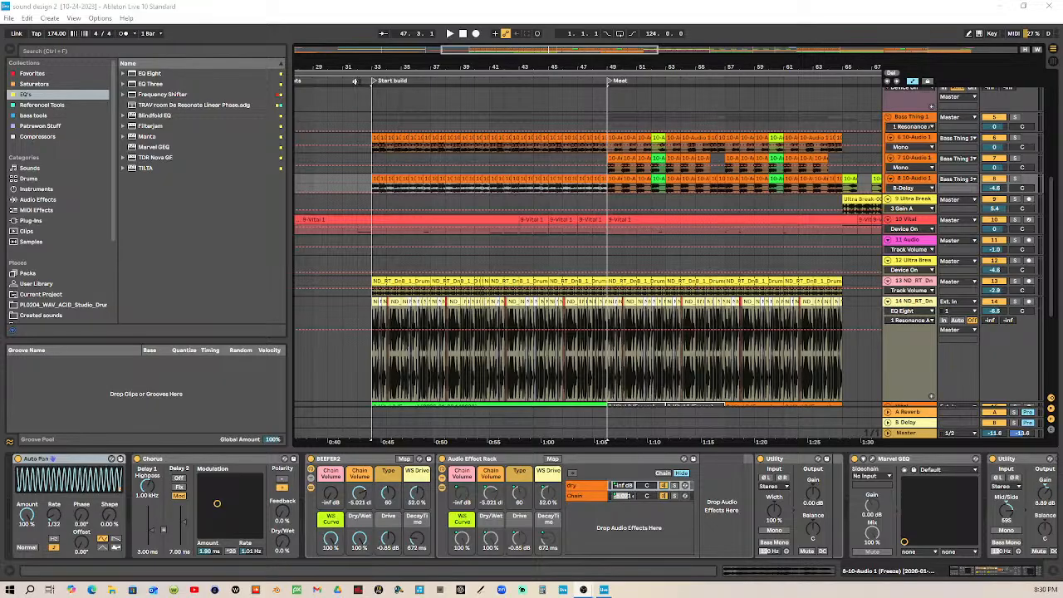
Step: Play the arrangement from the end of the Start build through the Outro, checking the device chain of track 8
{"action": "key", "text": "space"}
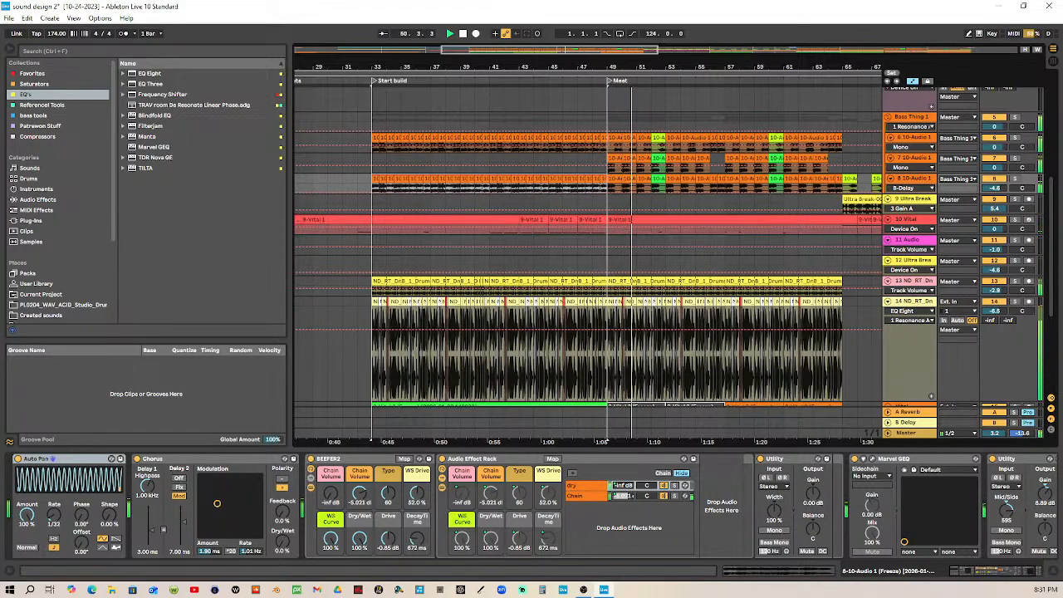
{"action": "left_click_drag", "start_coordinate": [750, 66], "coordinate": [440, 57]}
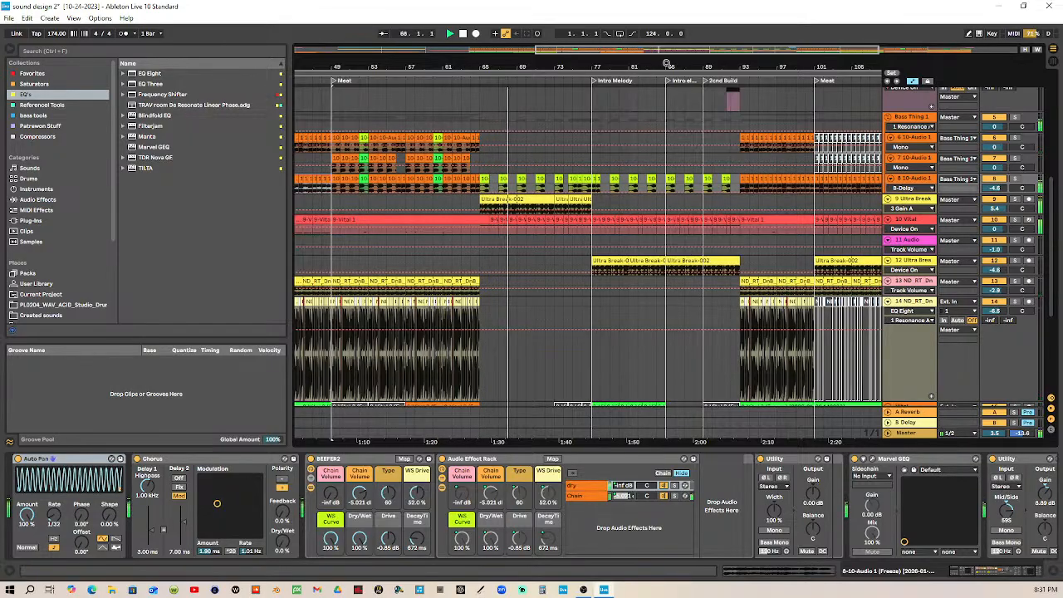
{"action": "left_click_drag", "start_coordinate": [668, 64], "coordinate": [568, 57]}
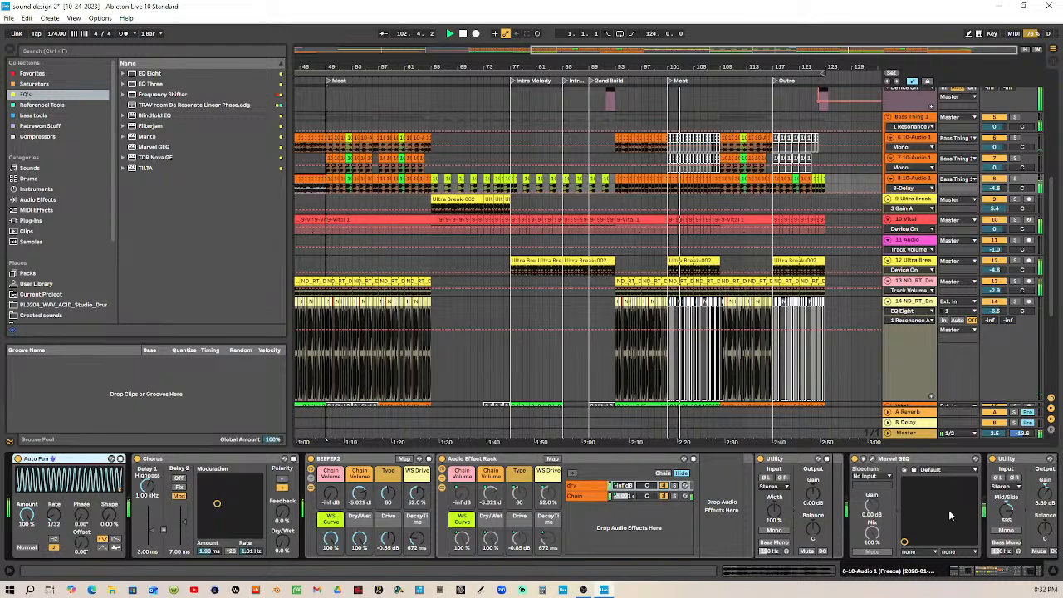
{"action": "scroll", "coordinate": [1048, 572], "scroll_direction": "right", "scroll_amount": 2}
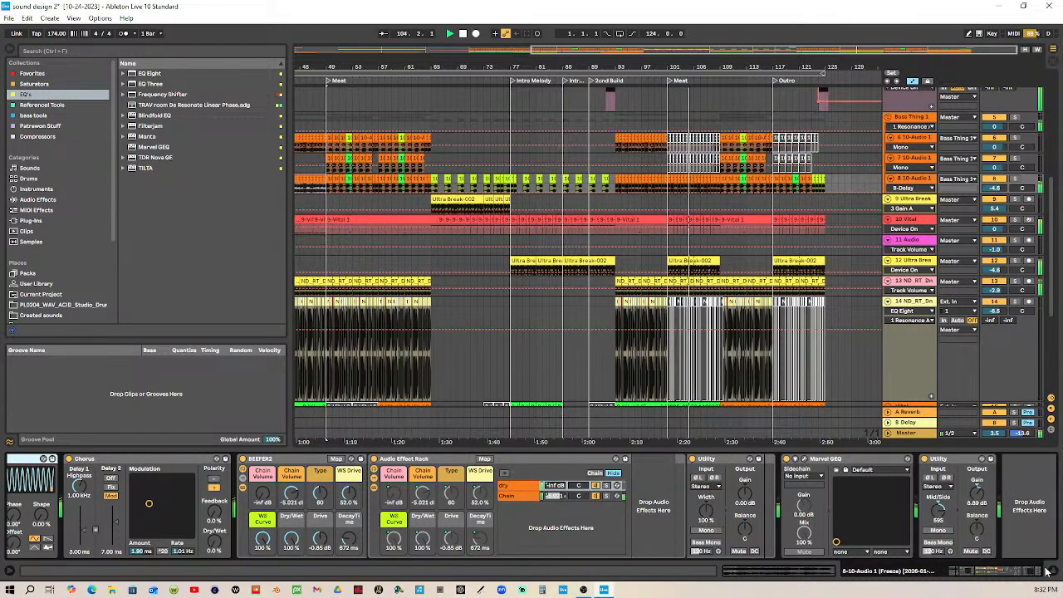
{"action": "scroll", "coordinate": [1047, 571], "scroll_direction": "left", "scroll_amount": 2}
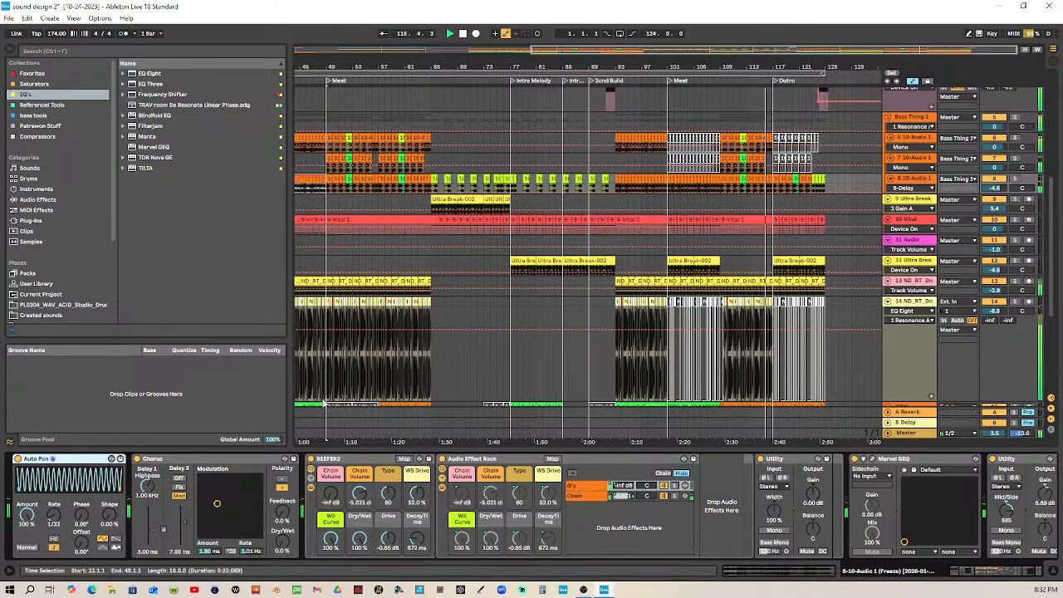
{"action": "scroll", "coordinate": [751, 66], "scroll_direction": "down", "scroll_amount": 2}
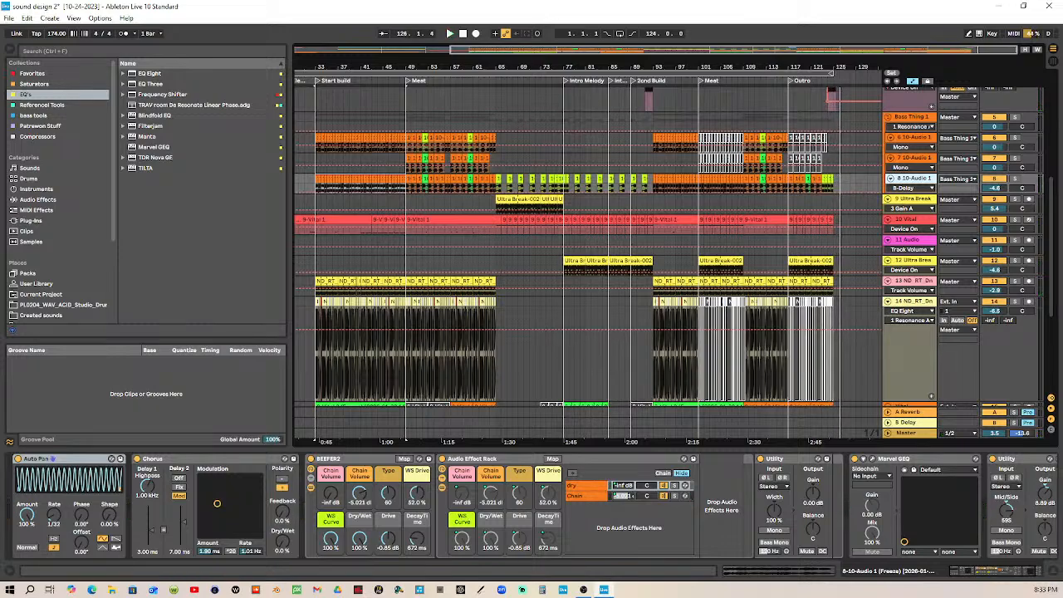
Step: Show the whole arrangement, play its opening from bar 1 and stop playback
{"action": "left_click_drag", "start_coordinate": [581, 67], "coordinate": [582, 50]}
{"action": "scroll", "coordinate": [491, 236], "scroll_direction": "up", "scroll_amount": 4}
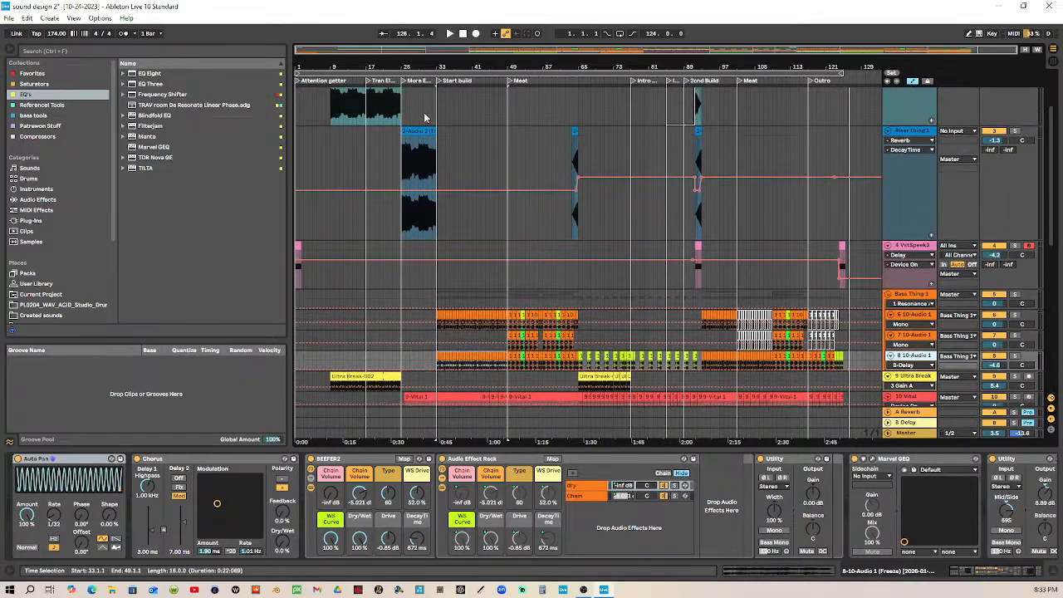
{"action": "left_click", "coordinate": [464, 34]}
{"action": "left_click", "coordinate": [451, 34]}
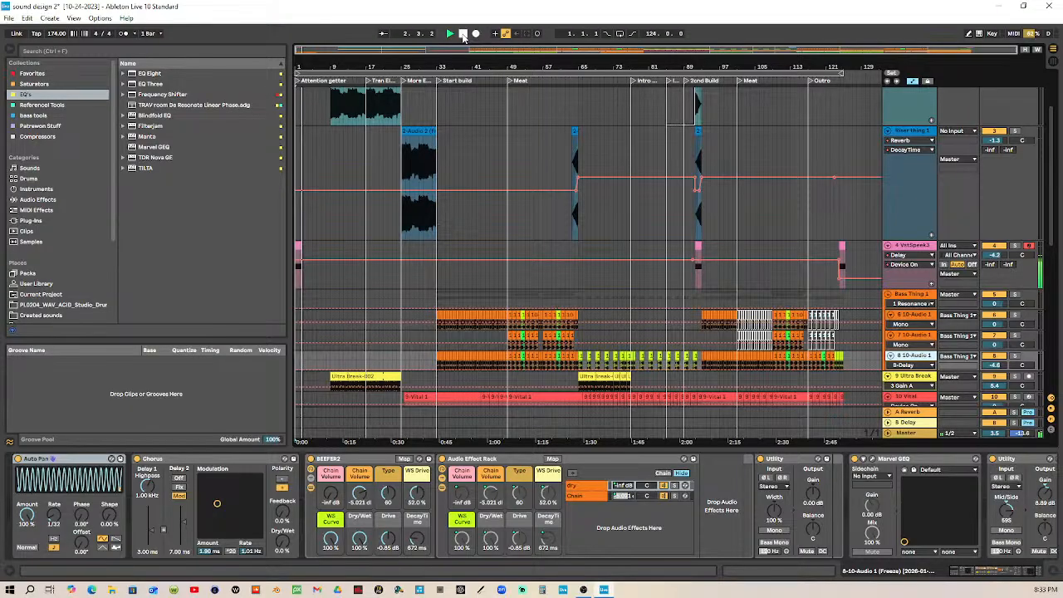
{"action": "left_click", "coordinate": [465, 34]}
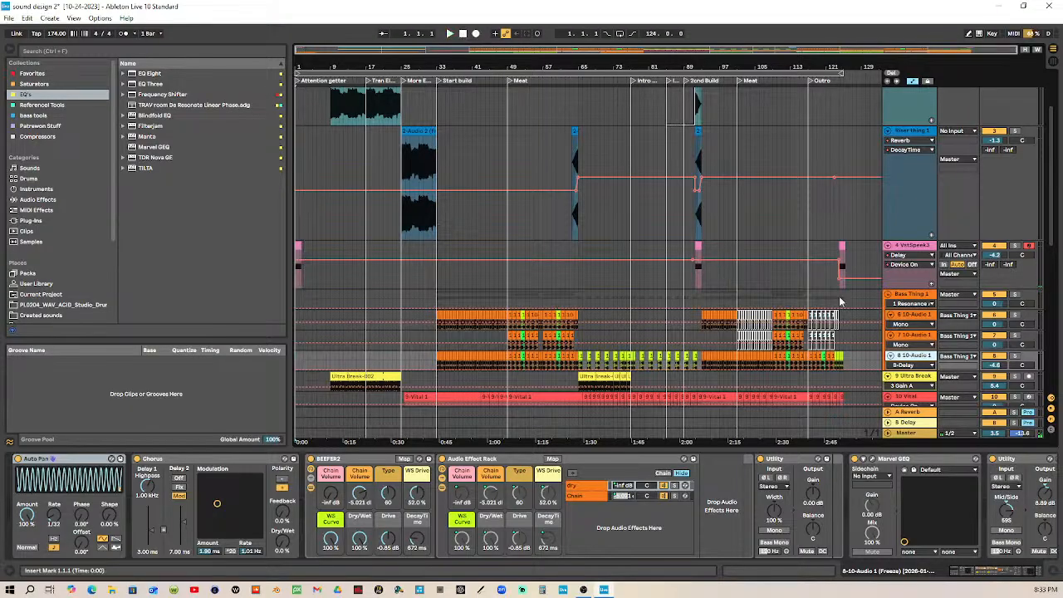
Step: Display the Delay's Dry/Wet automation on the VstSpeek3 track, focused on the opening clip
{"action": "left_click", "coordinate": [914, 246]}
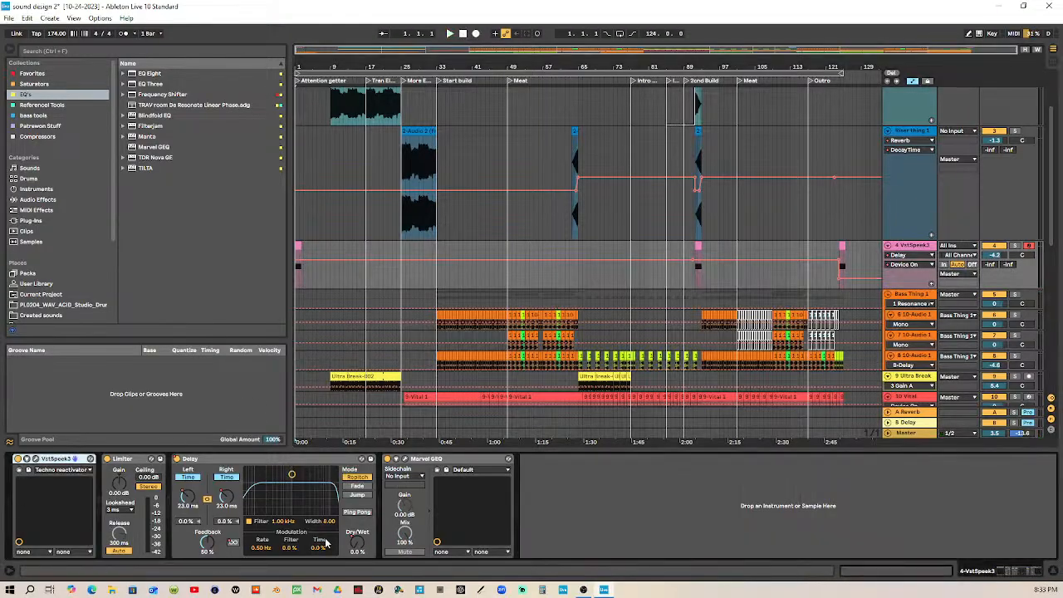
{"action": "right_click", "coordinate": [358, 543]}
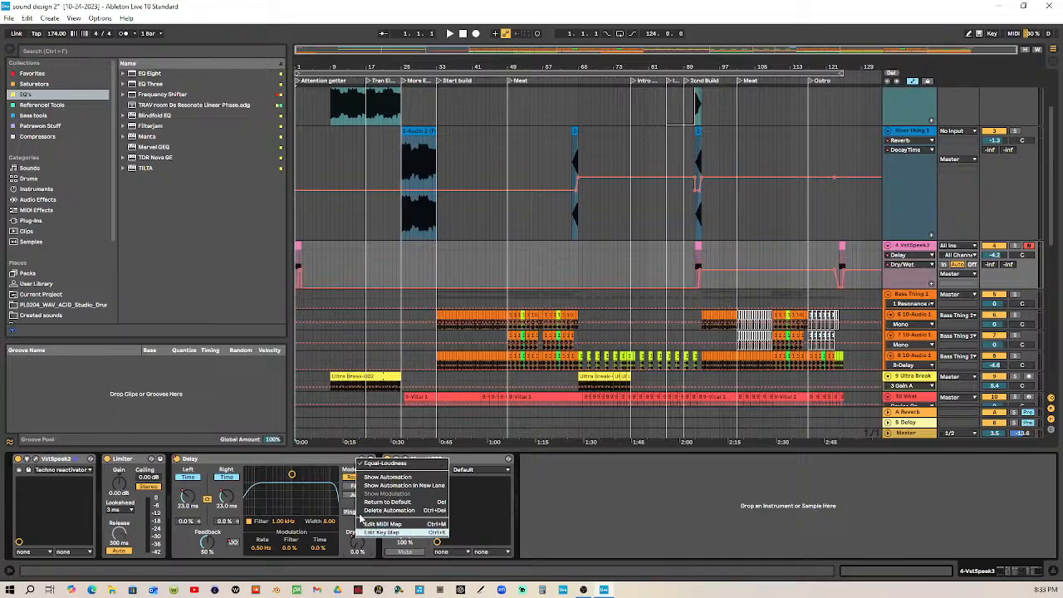
{"action": "left_click", "coordinate": [312, 69]}
{"action": "left_click_drag", "start_coordinate": [303, 60], "coordinate": [303, 170]}
Step: Set the fixed grid to 1/4 and move the upper breakpoint of the opening clip's Dry/Wet ramp slightly later, at about 51%
{"action": "right_click", "coordinate": [377, 267]}
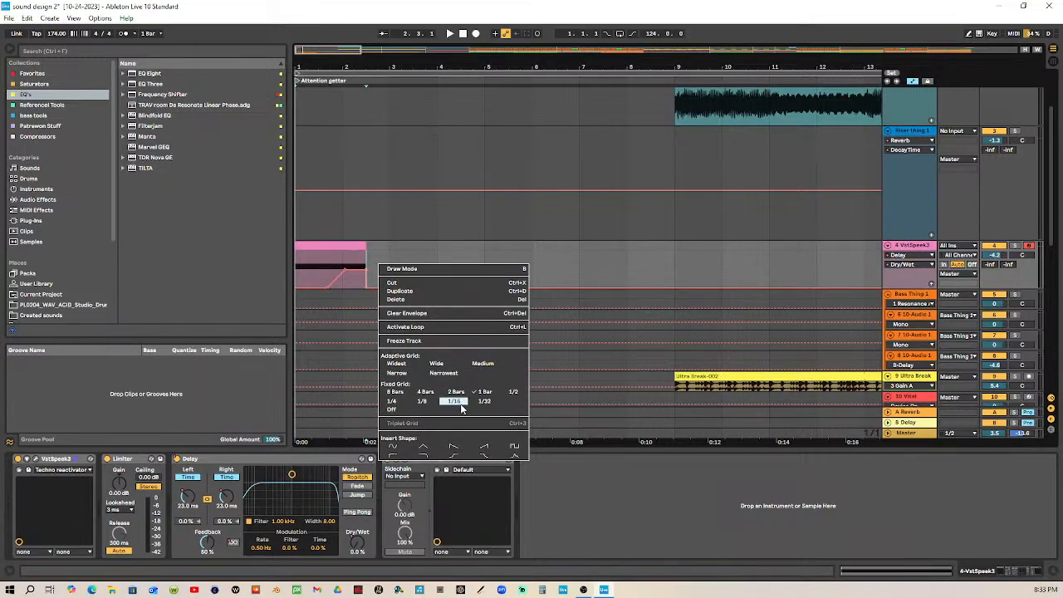
{"action": "left_click", "coordinate": [511, 396]}
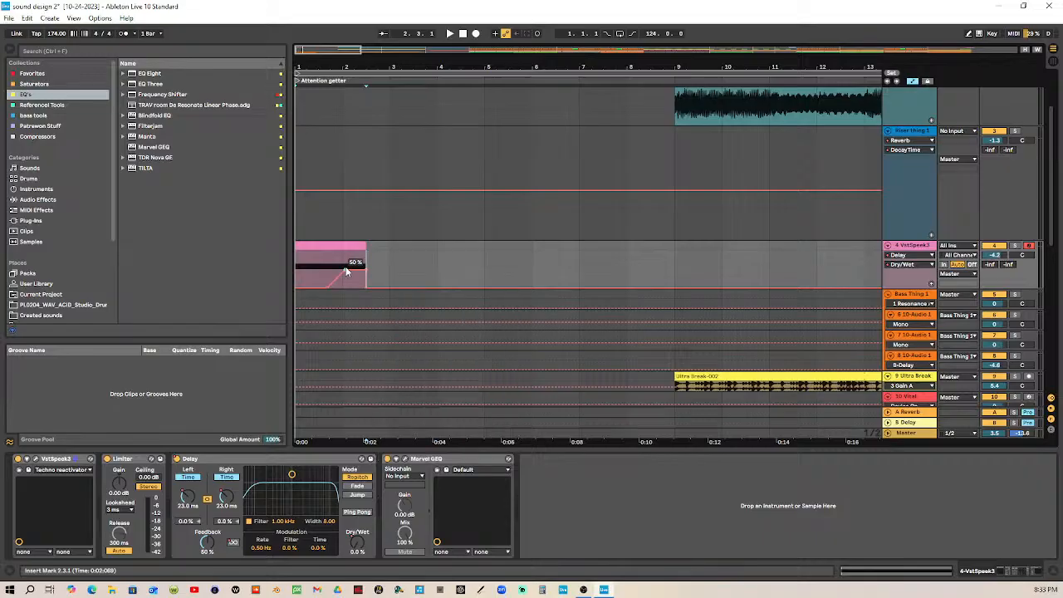
{"action": "right_click", "coordinate": [383, 260]}
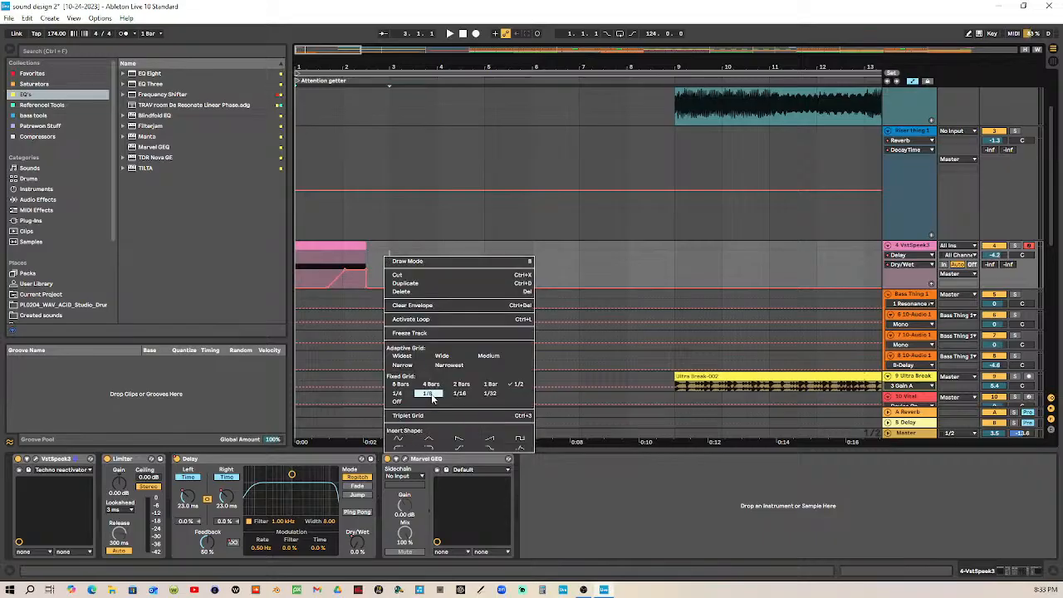
{"action": "left_click", "coordinate": [405, 395]}
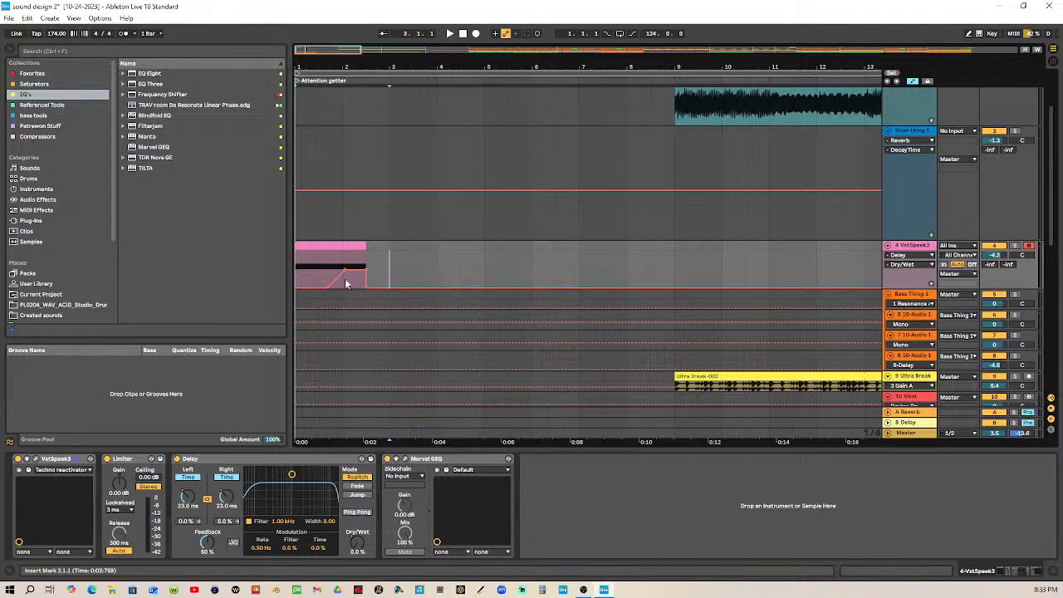
{"action": "left_click_drag", "start_coordinate": [347, 273], "coordinate": [360, 264]}
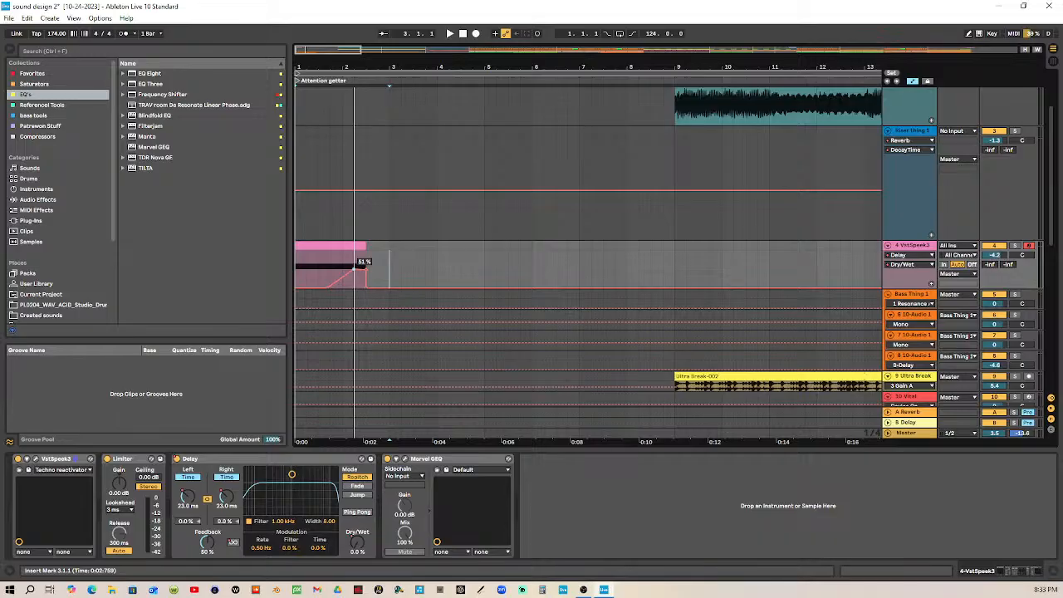
{"action": "mouse_move", "coordinate": [363, 262]}
{"action": "left_mouse_down"}
{"action": "mouse_move", "coordinate": [348, 272]}
{"action": "mouse_move", "coordinate": [356, 266]}
{"action": "left_mouse_up"}
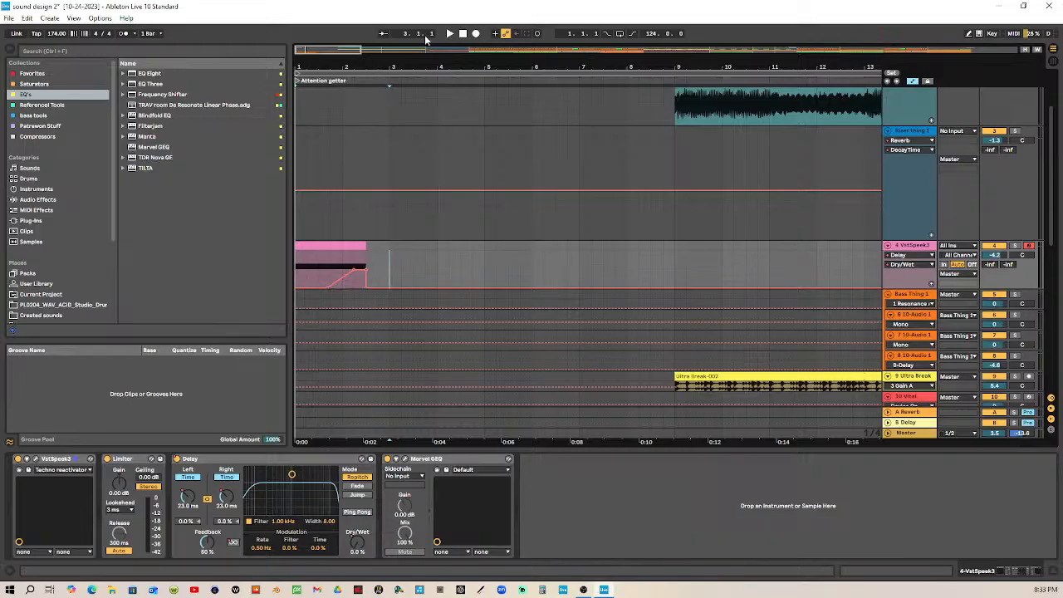
Step: Listen to the arrangement just after the opening clip and again from the 2nd Build section
{"action": "left_click", "coordinate": [451, 34]}
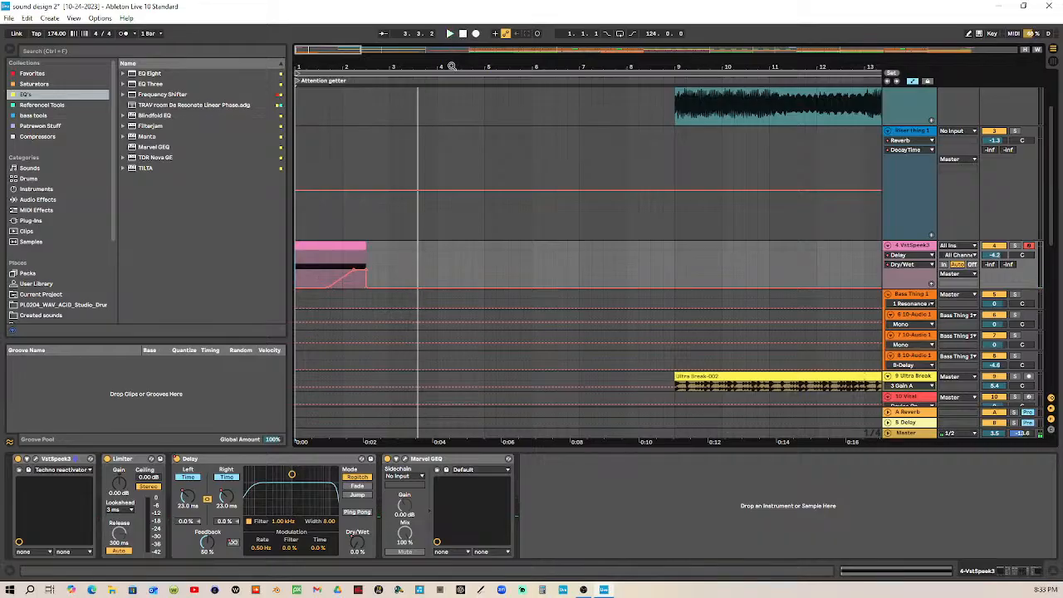
{"action": "left_click_drag", "start_coordinate": [452, 66], "coordinate": [324, 69]}
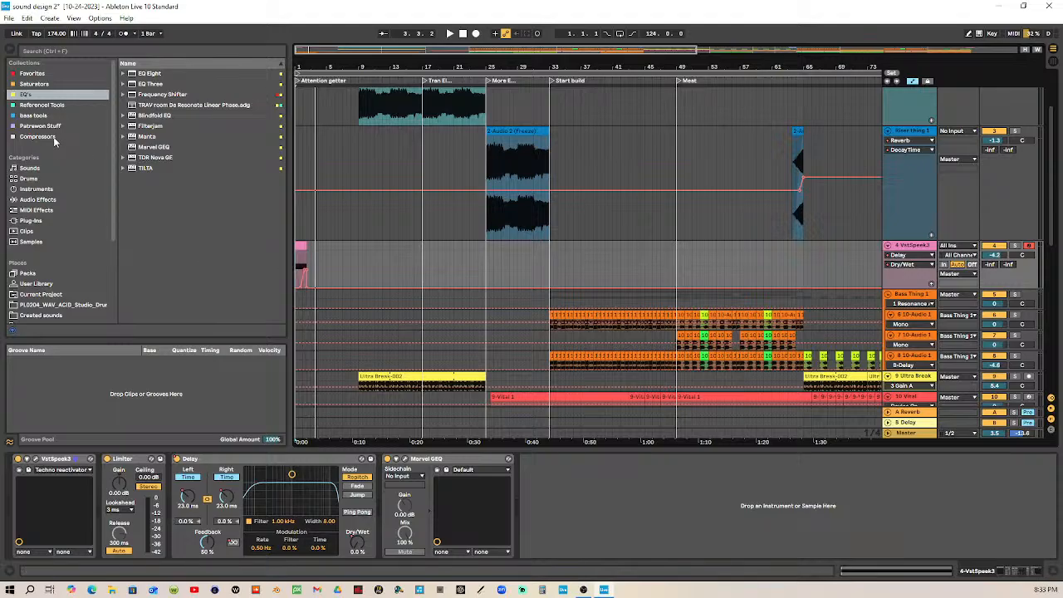
{"action": "left_click", "coordinate": [42, 232]}
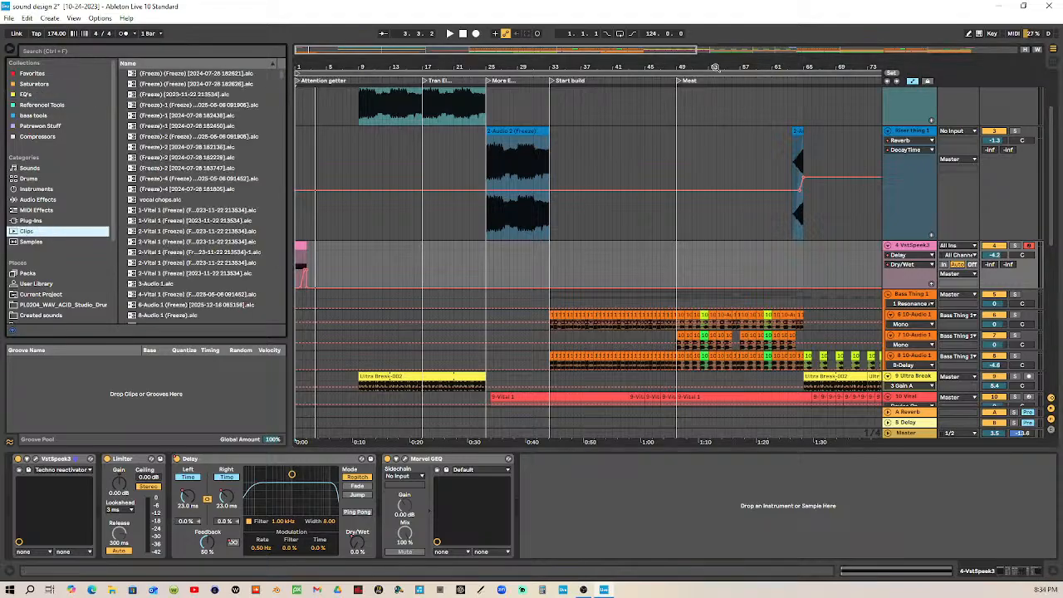
{"action": "left_click_drag", "start_coordinate": [716, 67], "coordinate": [714, 60]}
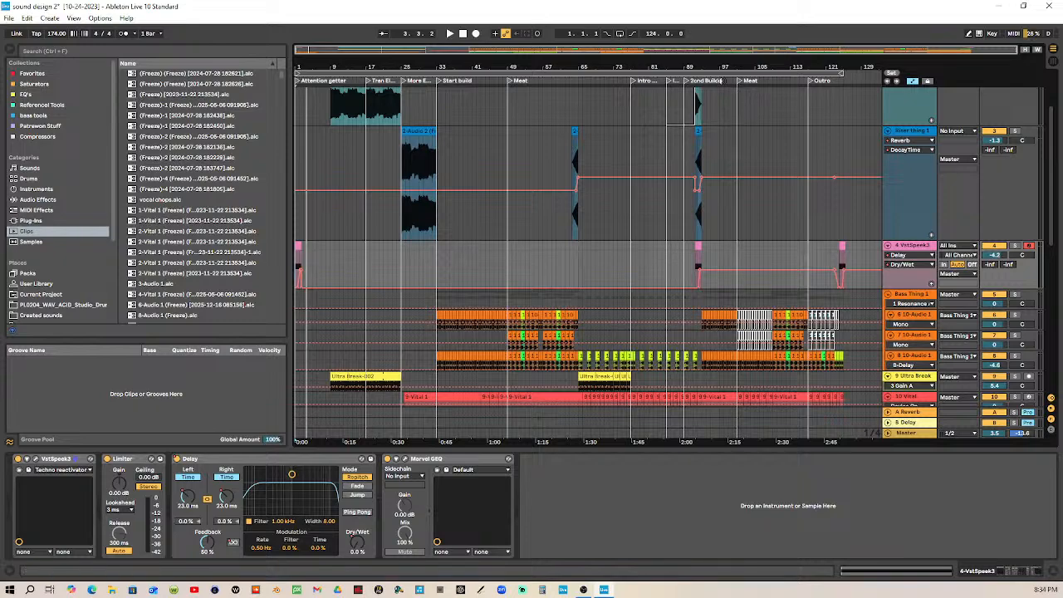
{"action": "left_click", "coordinate": [721, 80]}
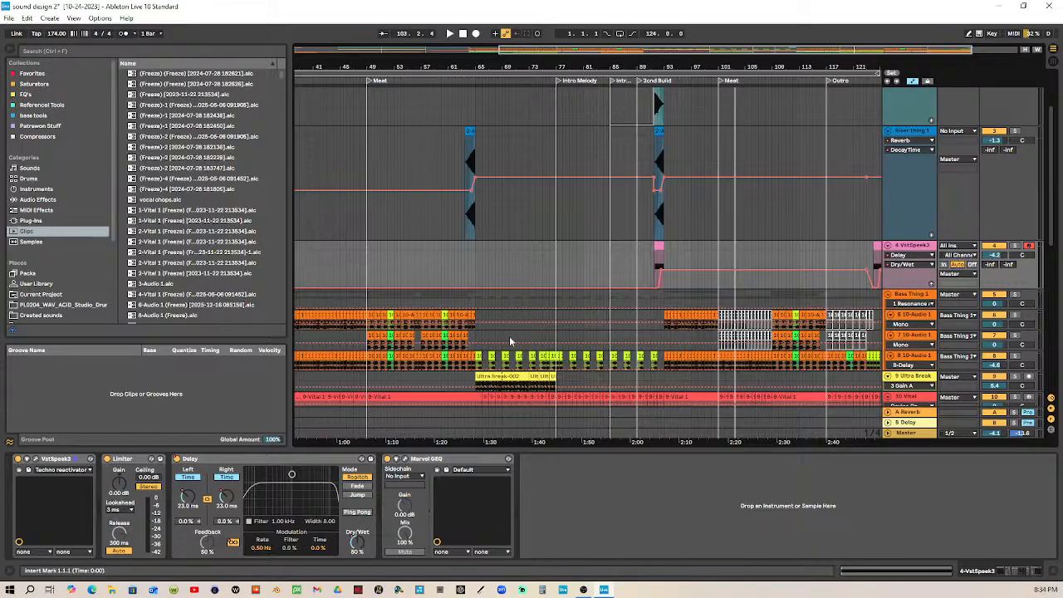
Step: Look through the Music folder in the browser and search it for "ale" to find the Alexa words recording
{"action": "scroll", "coordinate": [25, 284], "scroll_direction": "down", "scroll_amount": 2}
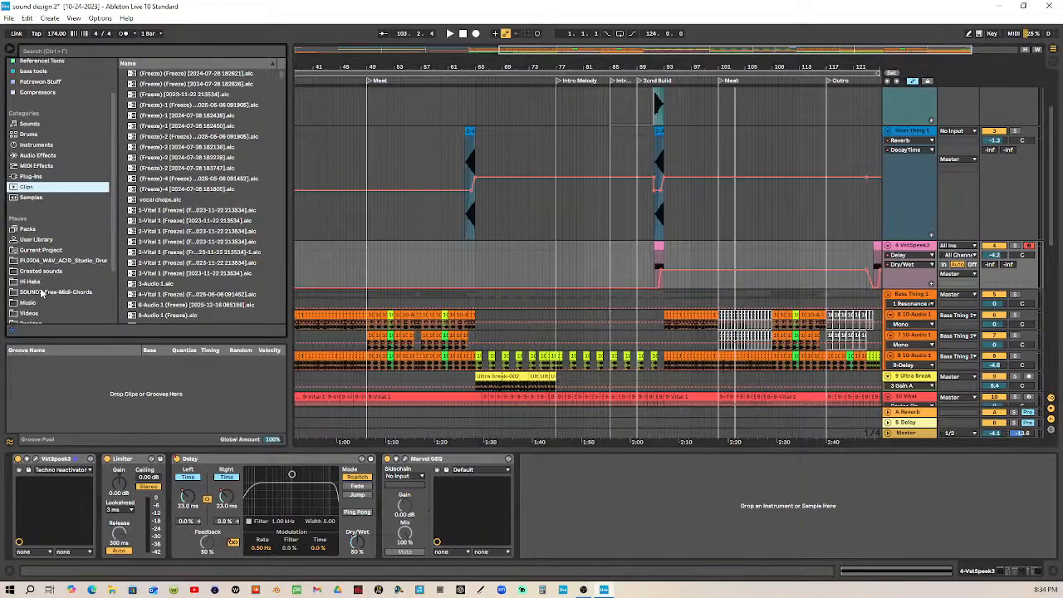
{"action": "left_click", "coordinate": [33, 302]}
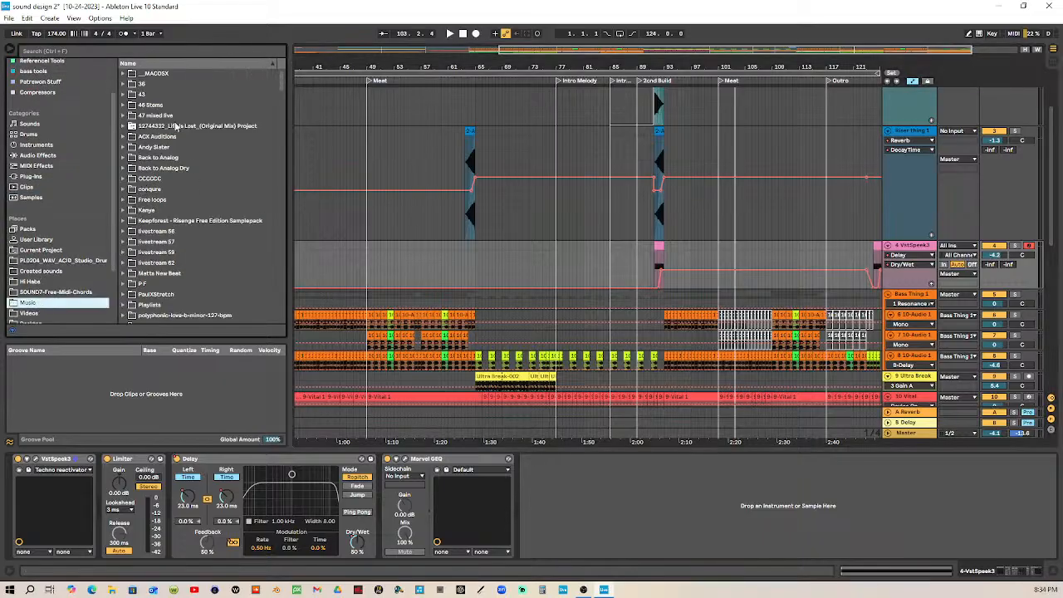
{"action": "left_click", "coordinate": [142, 53]}
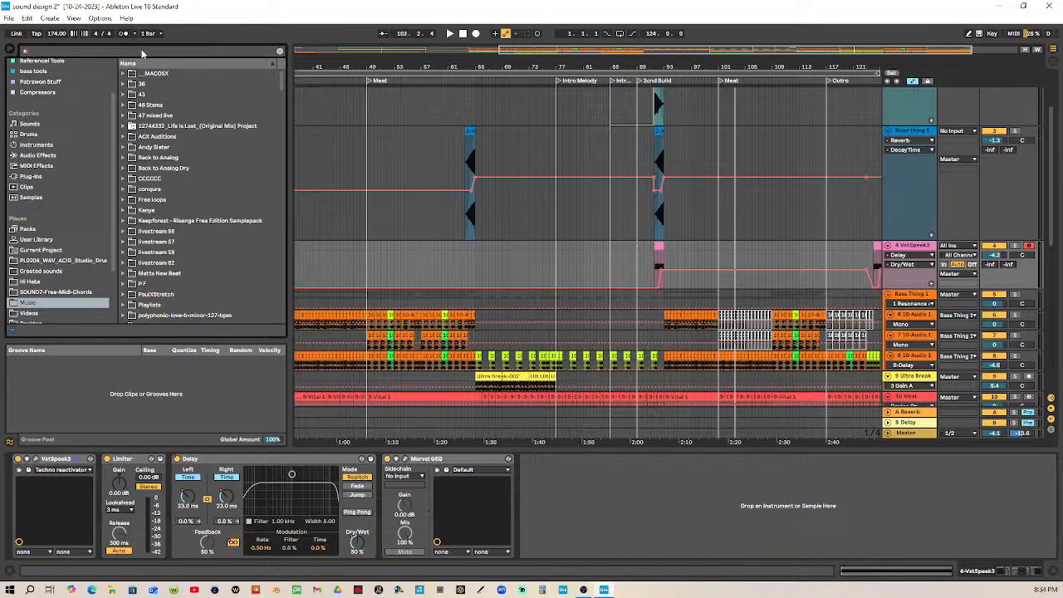
{"action": "type", "text": "ele"}
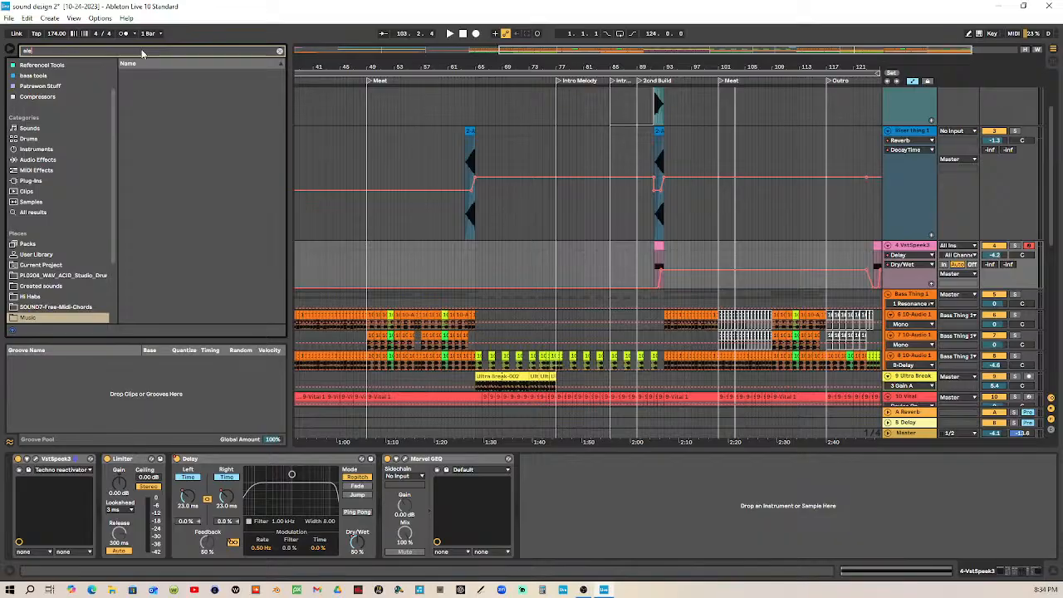
{"action": "left_click", "coordinate": [279, 50]}
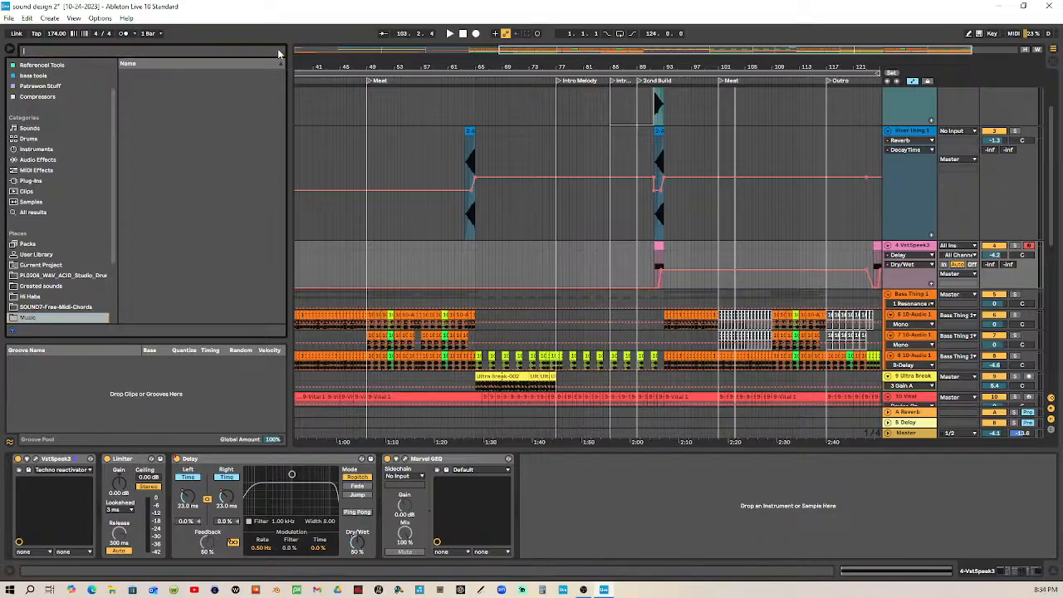
{"action": "scroll", "coordinate": [76, 309], "scroll_direction": "down", "scroll_amount": 3}
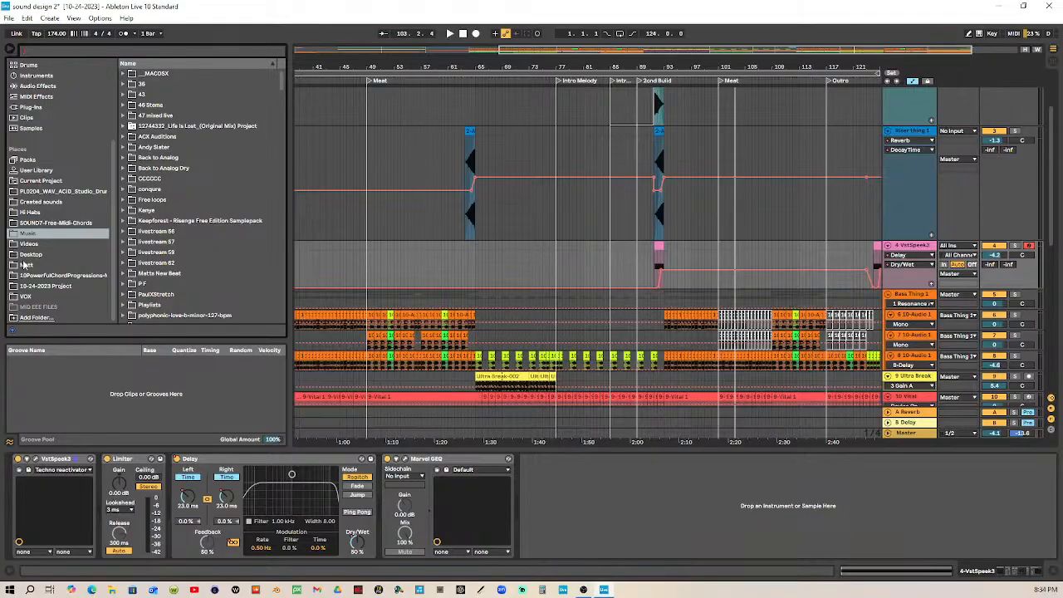
{"action": "scroll", "coordinate": [169, 292], "scroll_direction": "down", "scroll_amount": 10}
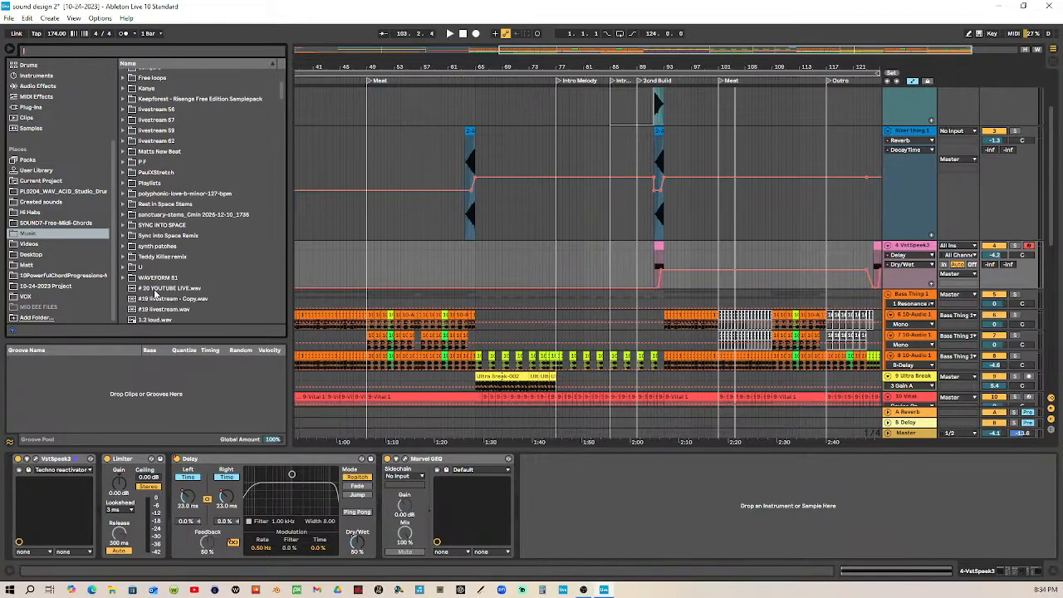
{"action": "scroll", "coordinate": [156, 293], "scroll_direction": "down", "scroll_amount": 3}
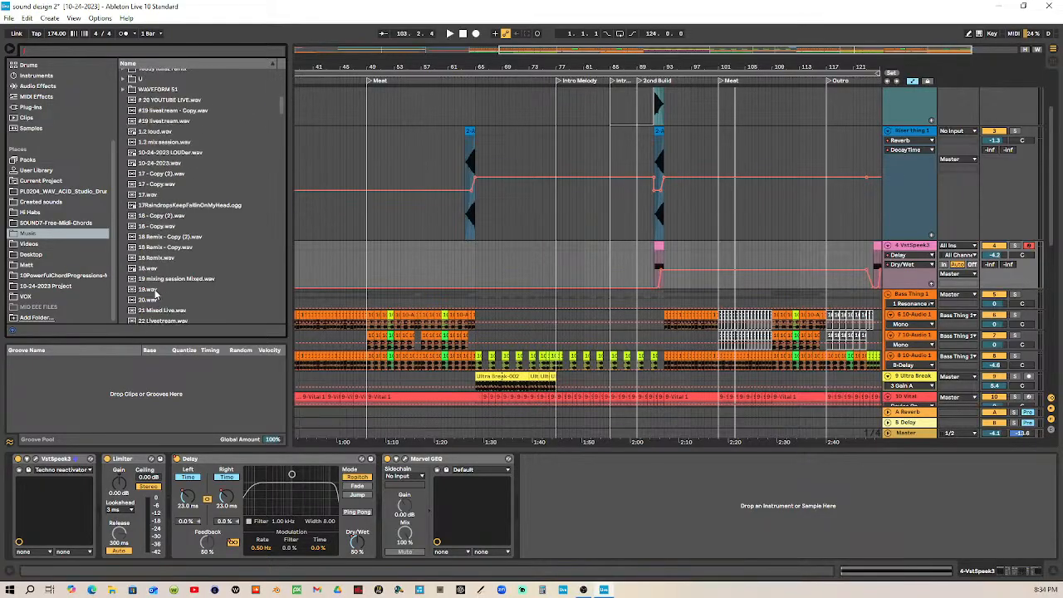
{"action": "scroll", "coordinate": [162, 290], "scroll_direction": "up", "scroll_amount": 5}
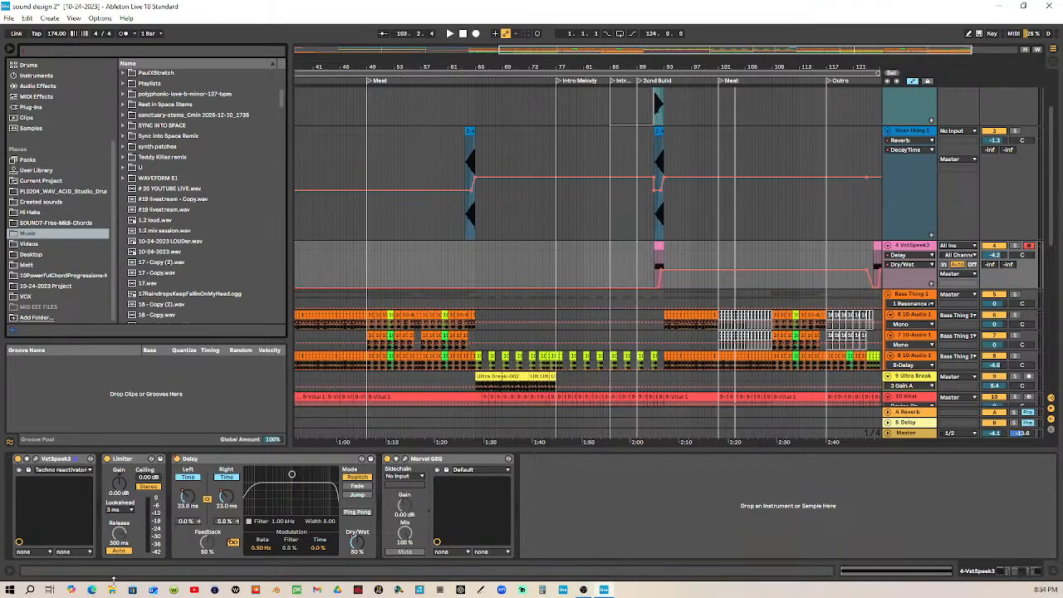
Step: Switch to File Explorer, maximize it, and locate and select the Alexa words file in the Music folder
{"action": "key", "text": "super+e"}
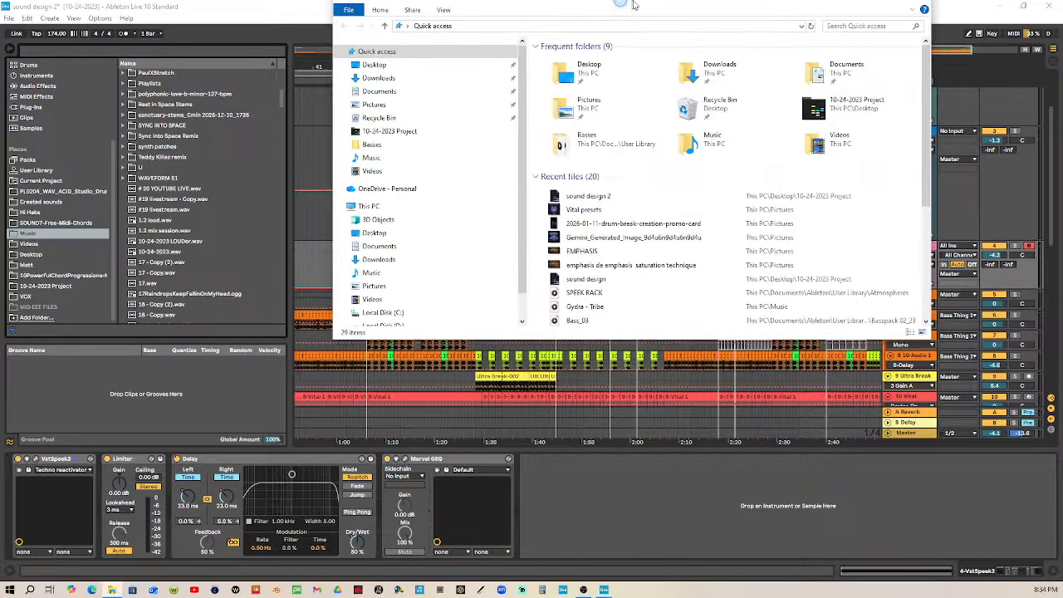
{"action": "double_click", "coordinate": [633, 4]}
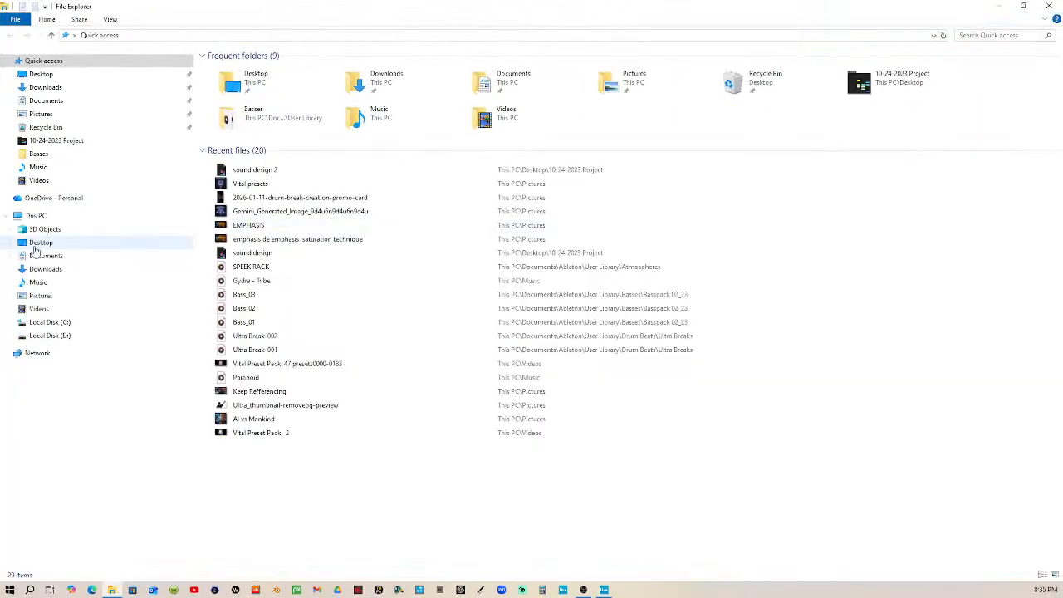
{"action": "left_click", "coordinate": [46, 282]}
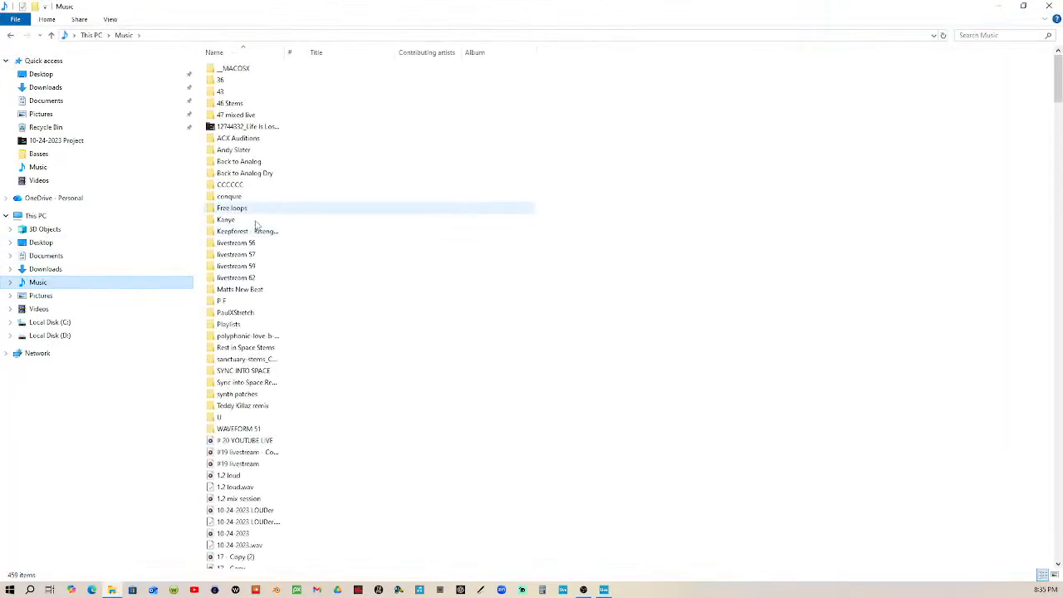
{"action": "scroll", "coordinate": [262, 429], "scroll_direction": "down", "scroll_amount": 18}
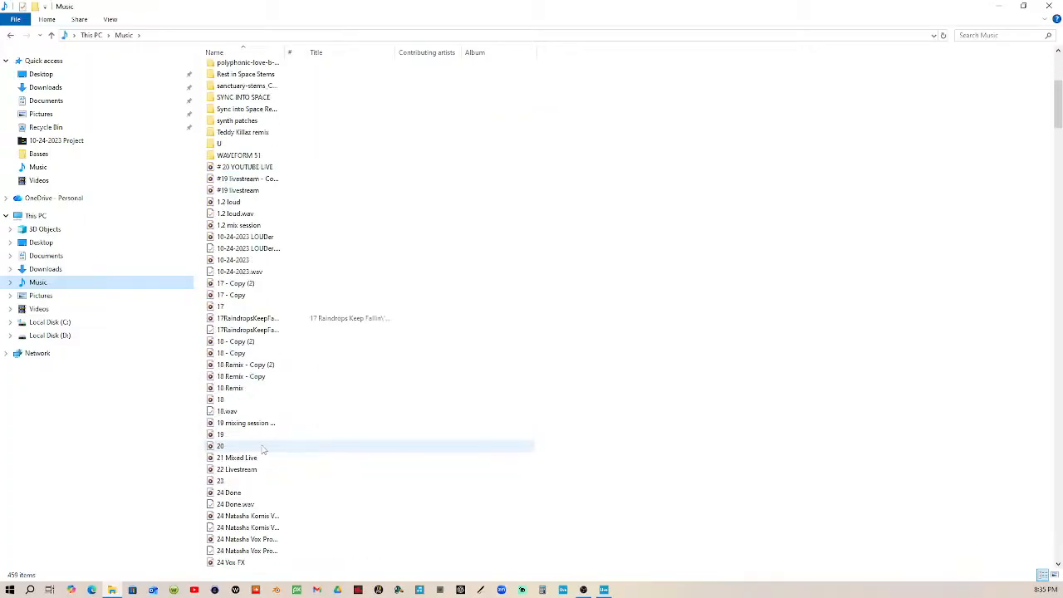
{"action": "scroll", "coordinate": [263, 453], "scroll_direction": "down", "scroll_amount": 14}
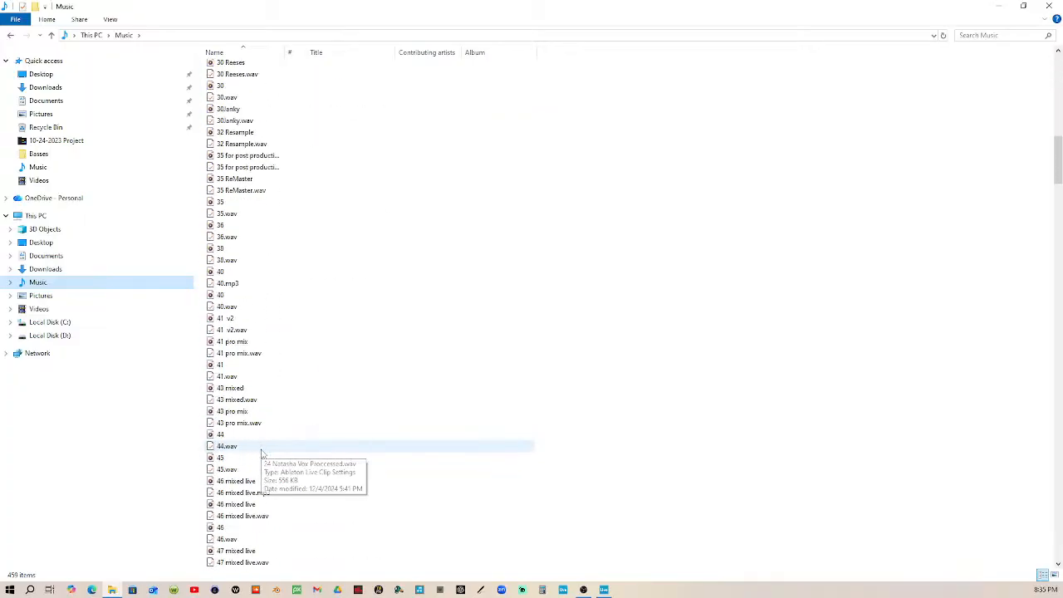
{"action": "scroll", "coordinate": [261, 453], "scroll_direction": "down", "scroll_amount": 7}
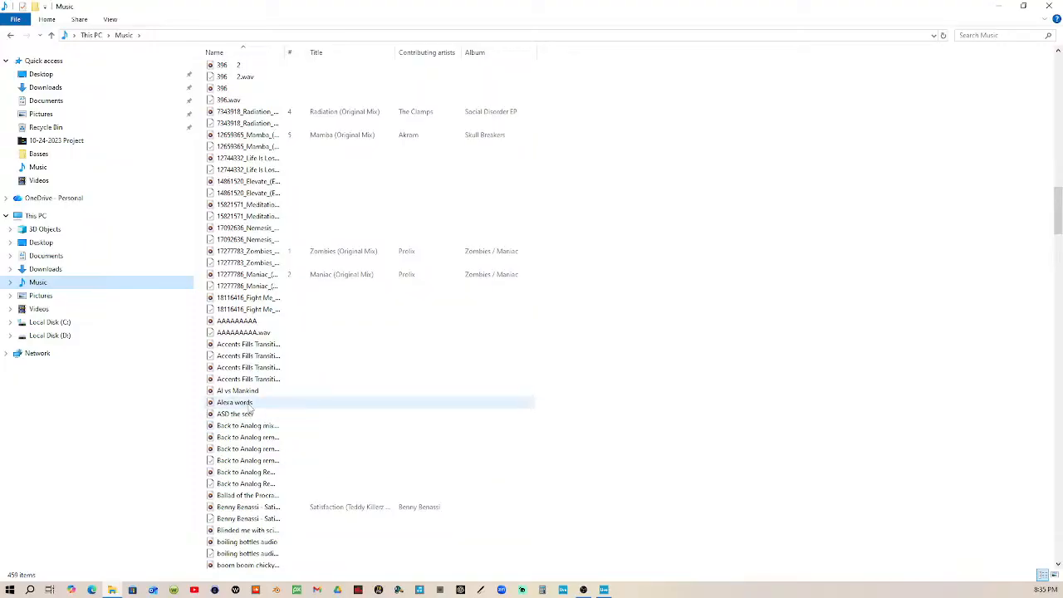
{"action": "left_click", "coordinate": [250, 405]}
Step: Move the File Explorer window out of the way and insert a new audio track below Riser thing 1 in Ableton Live
{"action": "left_click_drag", "start_coordinate": [459, 7], "coordinate": [0, 96]}
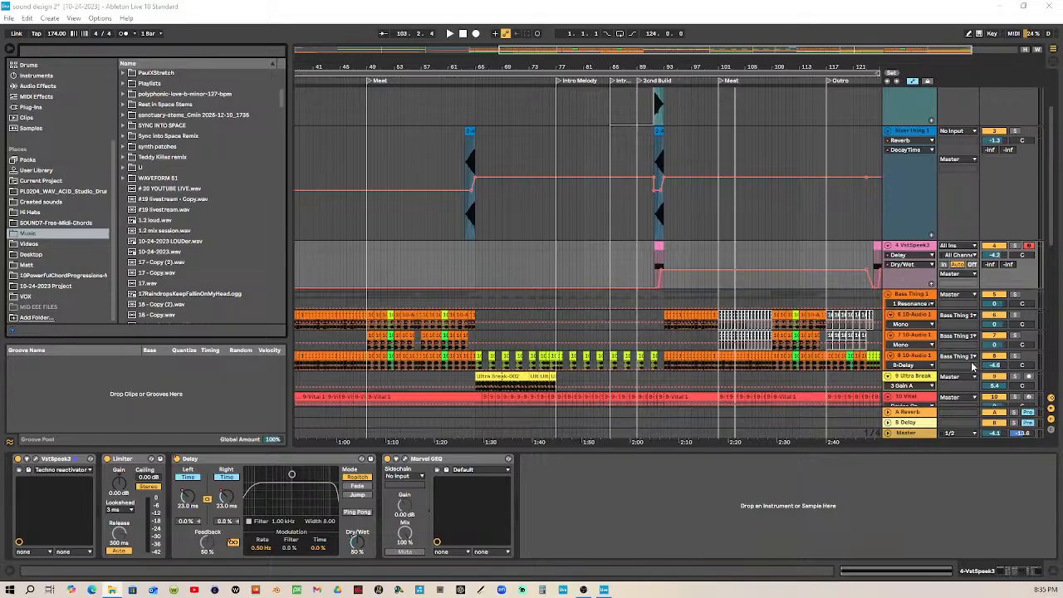
{"action": "left_click", "coordinate": [914, 238]}
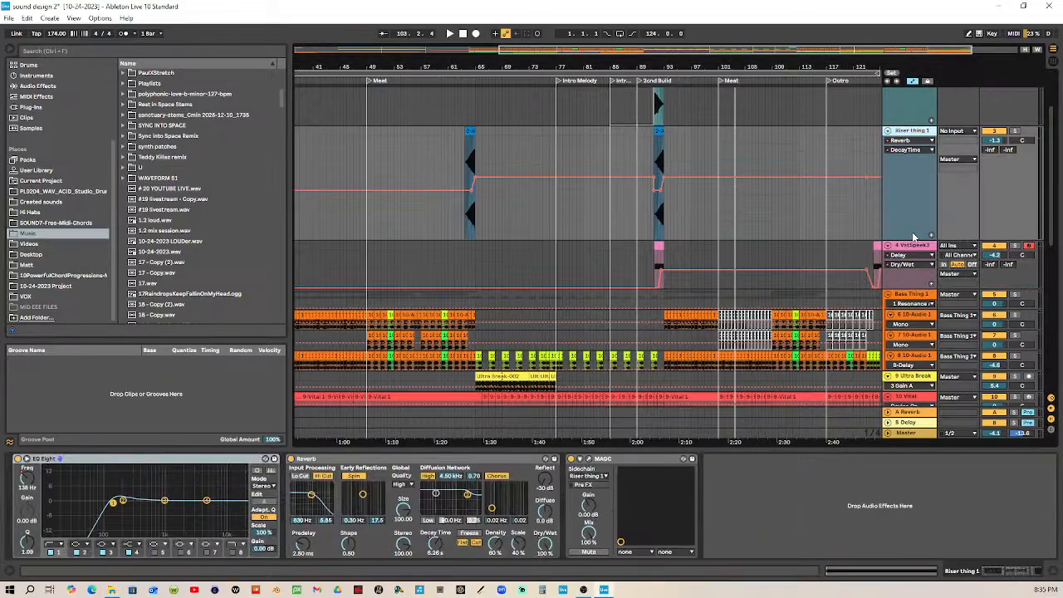
{"action": "key", "text": "ctrl+t"}
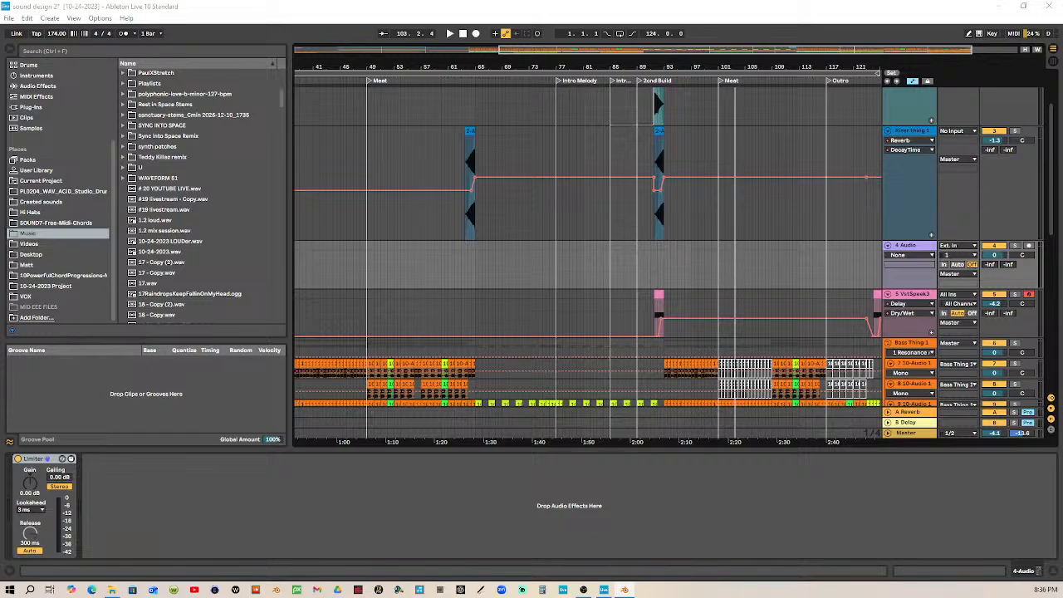
Step: Bring up Blender with TikTok thumbnail.blend maximized, start adding a sound strip to the sequencer and browse the Music folder
{"action": "left_click_drag", "start_coordinate": [0, 199], "coordinate": [396, 200]}
{"action": "double_click", "coordinate": [395, 201]}
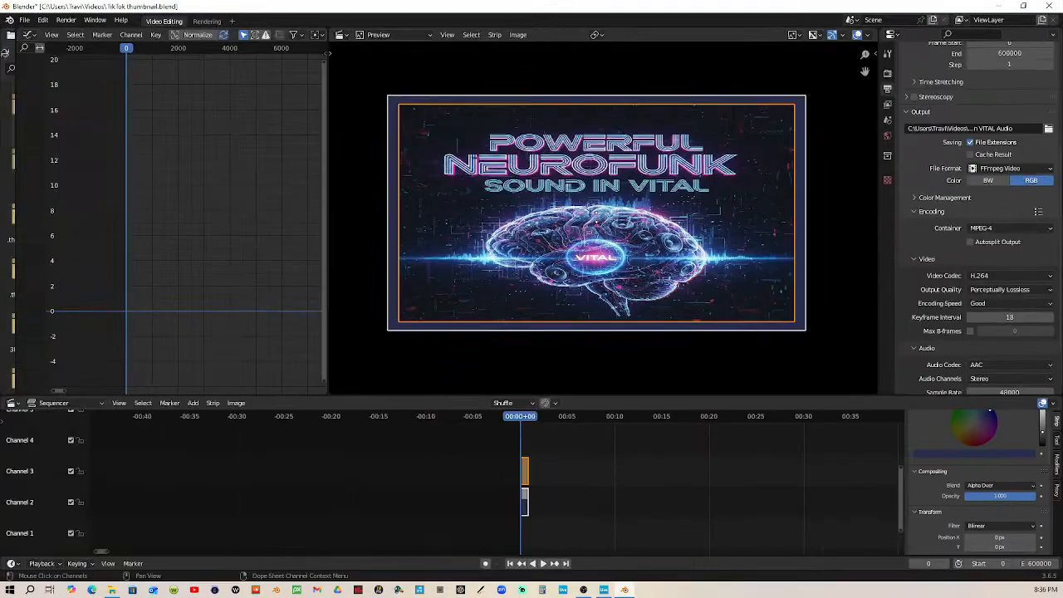
{"action": "left_click_drag", "start_coordinate": [532, 444], "coordinate": [528, 533]}
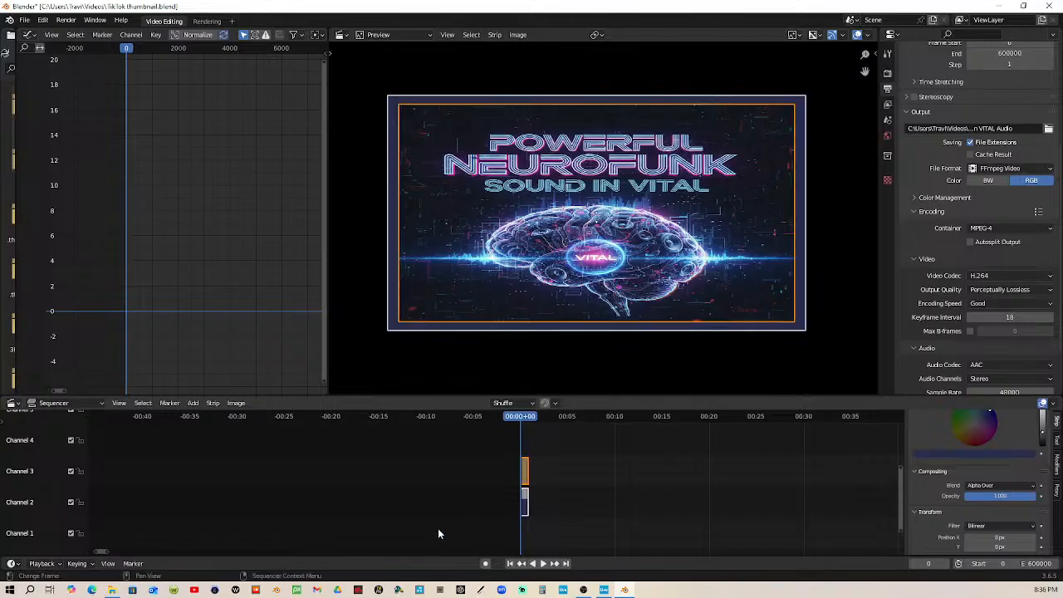
{"action": "key", "text": "shift+a"}
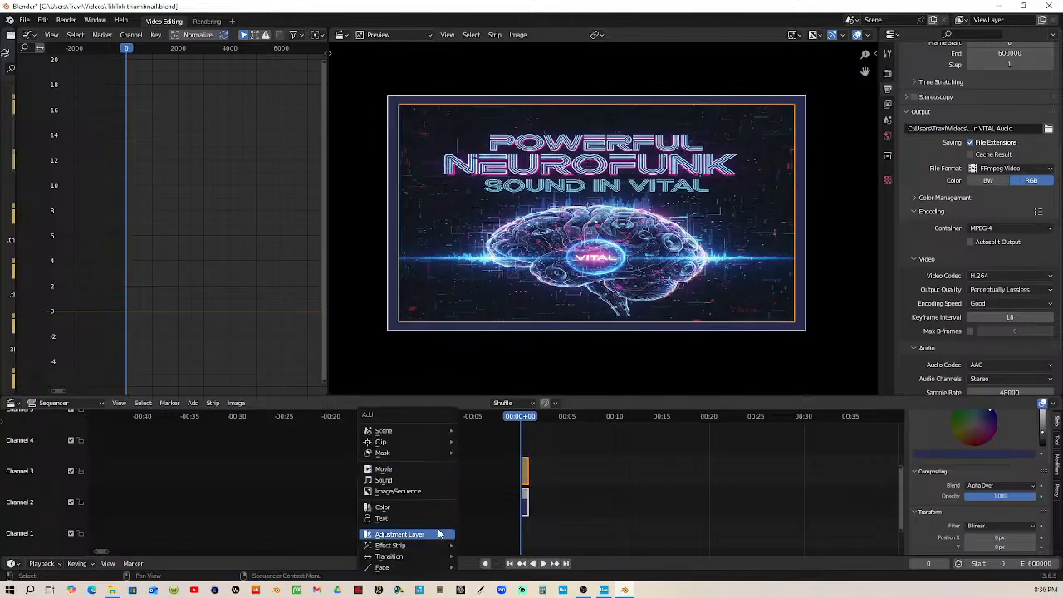
{"action": "left_click", "coordinate": [372, 481]}
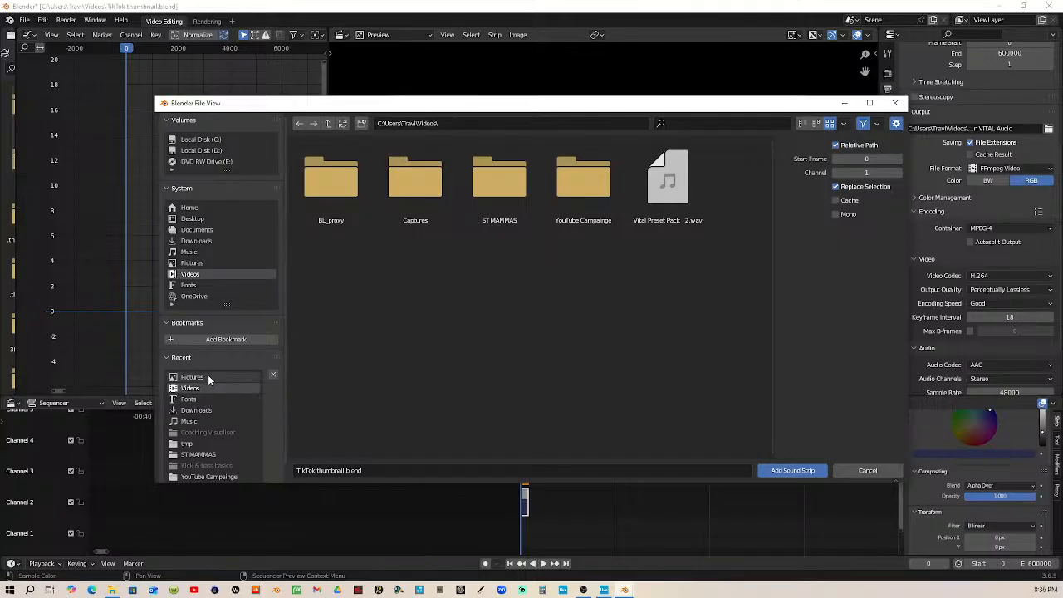
{"action": "left_click", "coordinate": [192, 422]}
{"action": "scroll", "coordinate": [700, 304], "scroll_direction": "down", "scroll_amount": 8}
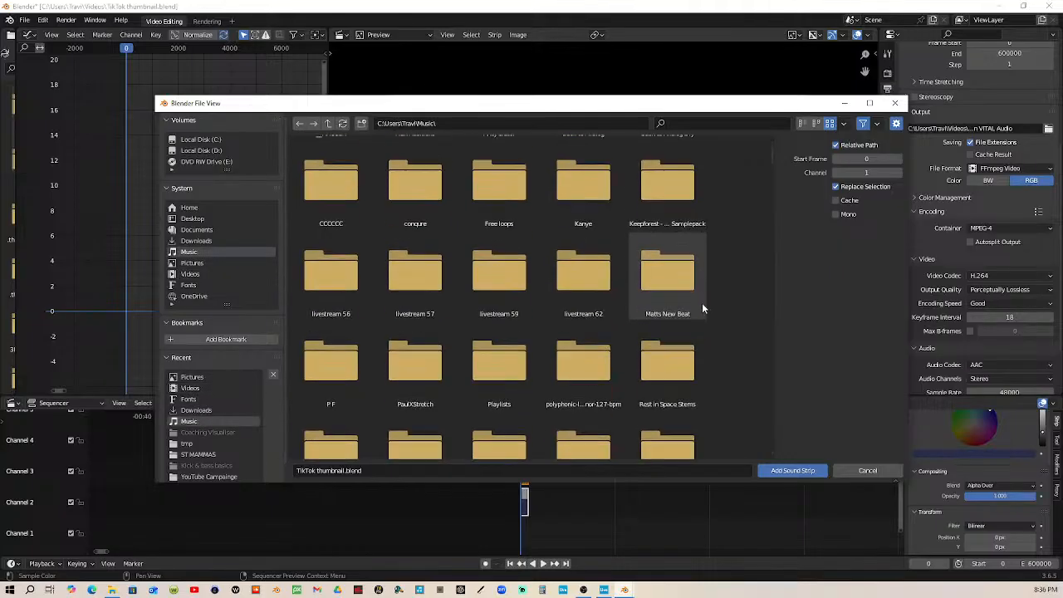
{"action": "scroll", "coordinate": [698, 305], "scroll_direction": "up", "scroll_amount": 2}
{"action": "scroll", "coordinate": [698, 302], "scroll_direction": "down", "scroll_amount": 3}
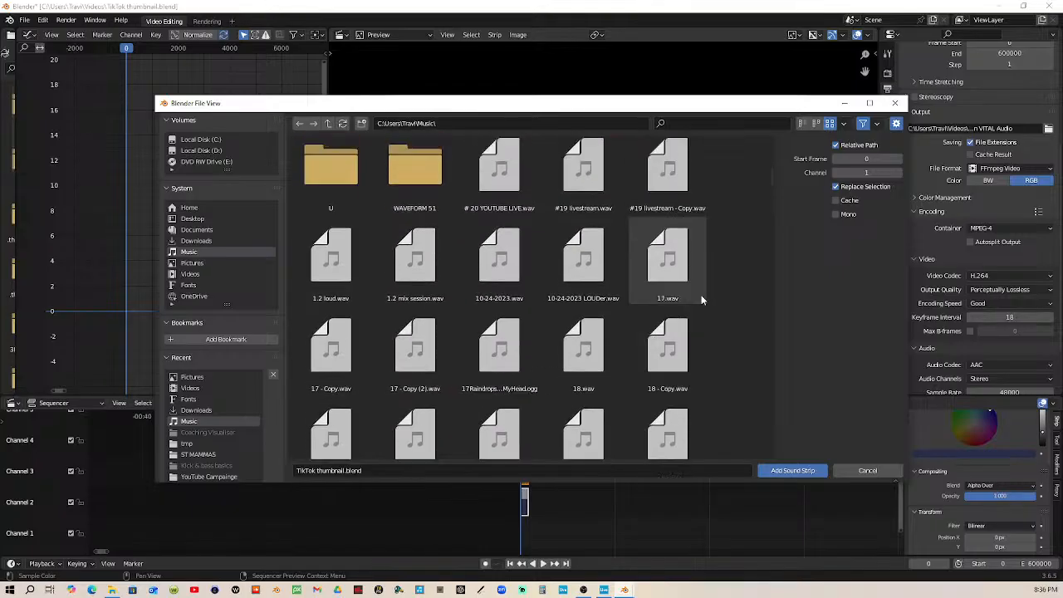
{"action": "scroll", "coordinate": [701, 295], "scroll_direction": "up", "scroll_amount": 3}
Step: Filter the files by "alexa" and add Alexa words.m4a as a sound strip on channel 1 at frame 0
{"action": "left_click", "coordinate": [706, 124]}
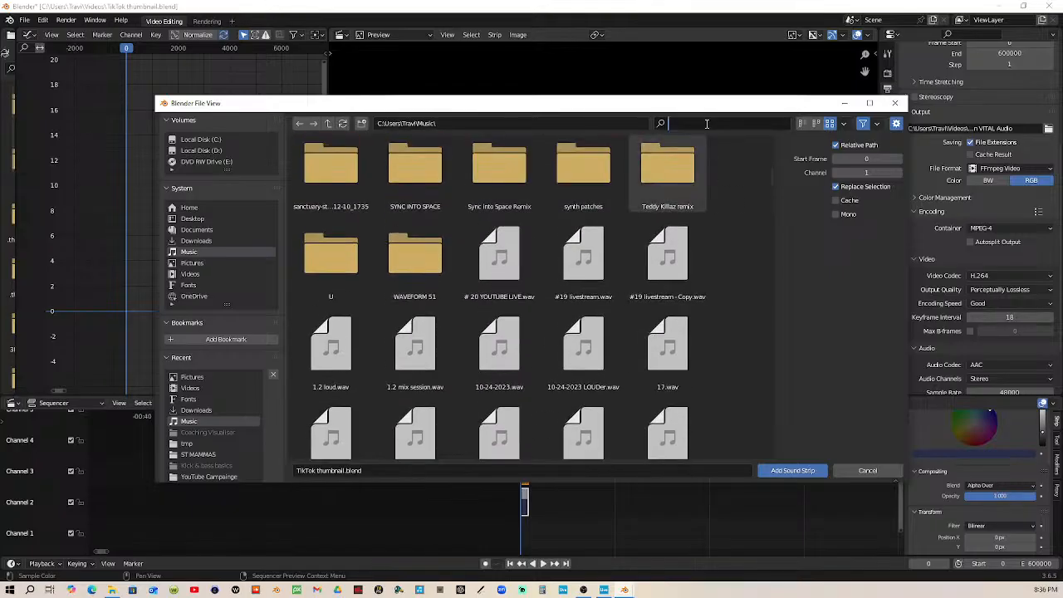
{"action": "type", "text": "alex"}
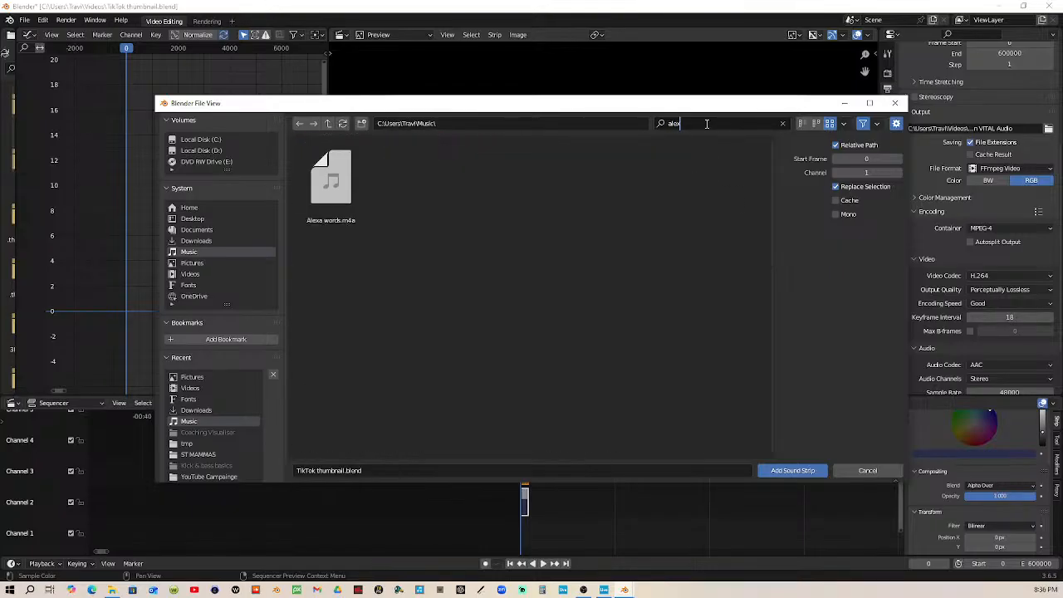
{"action": "type", "text": "a"}
{"action": "left_click", "coordinate": [333, 185]}
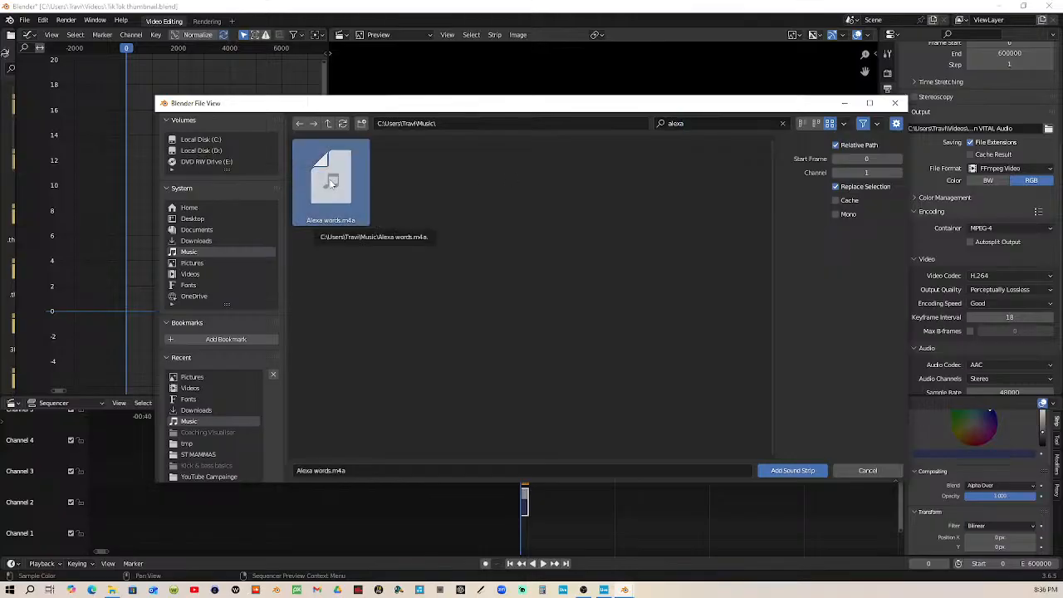
{"action": "left_click", "coordinate": [813, 472]}
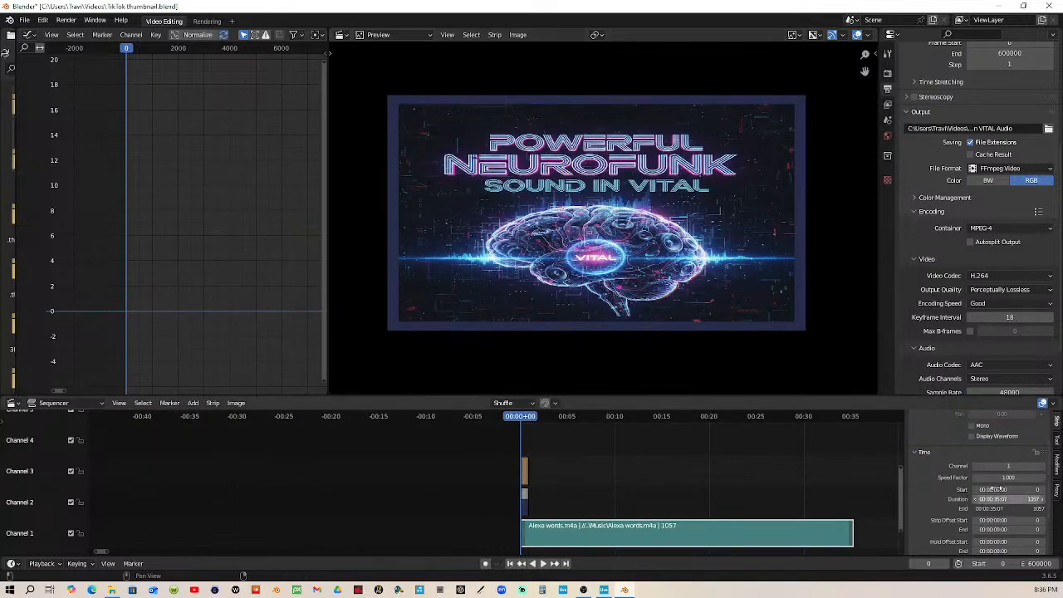
Step: Display the waveform on the Alexa words strip and set the scene's end frame to 1057
{"action": "left_click", "coordinate": [973, 437]}
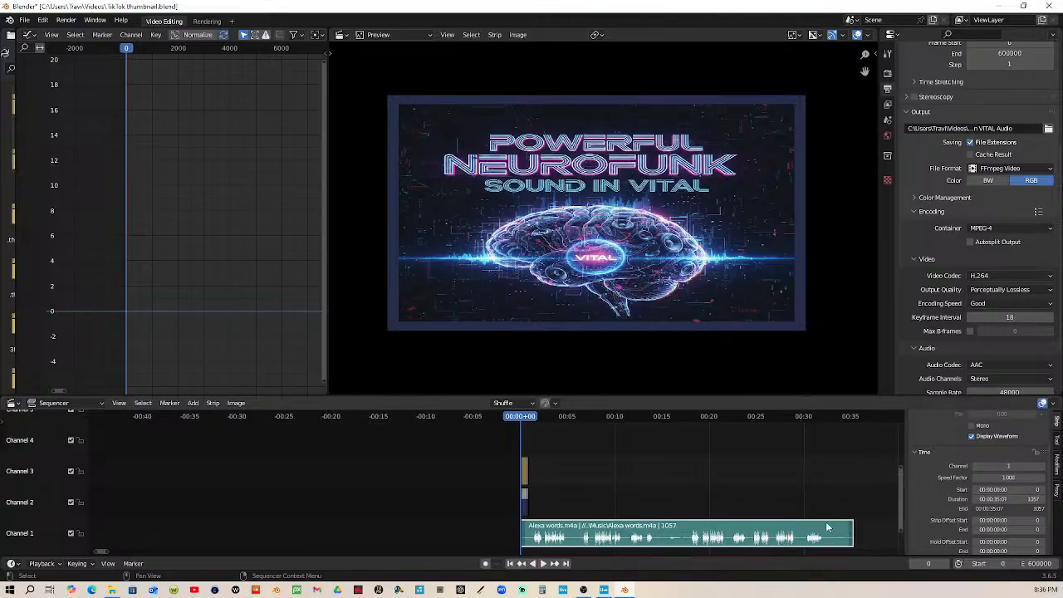
{"action": "left_click", "coordinate": [1040, 563]}
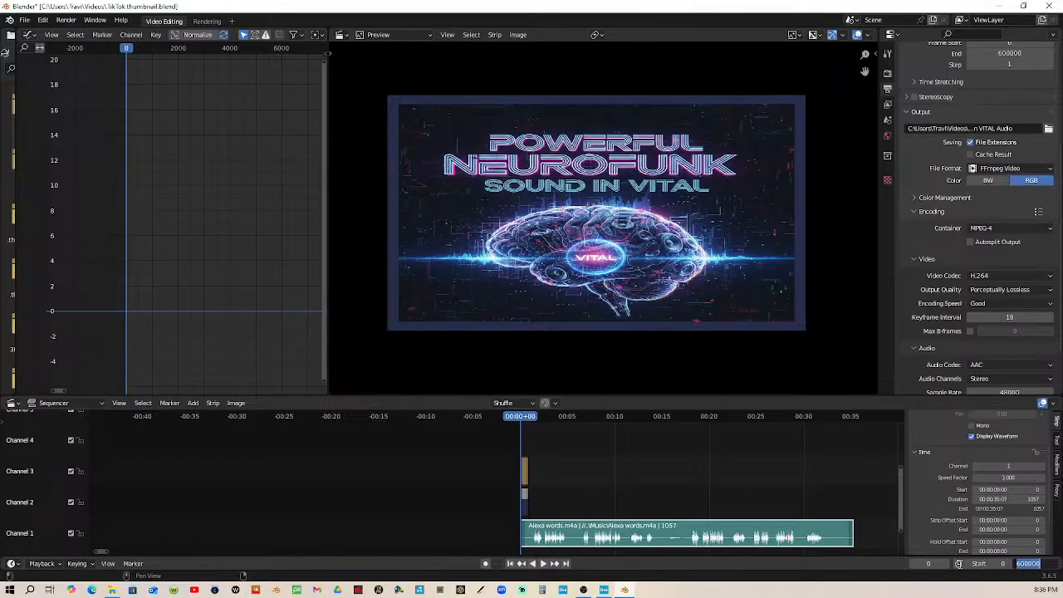
{"action": "type", "text": "1057"}
{"action": "key", "text": "Return"}
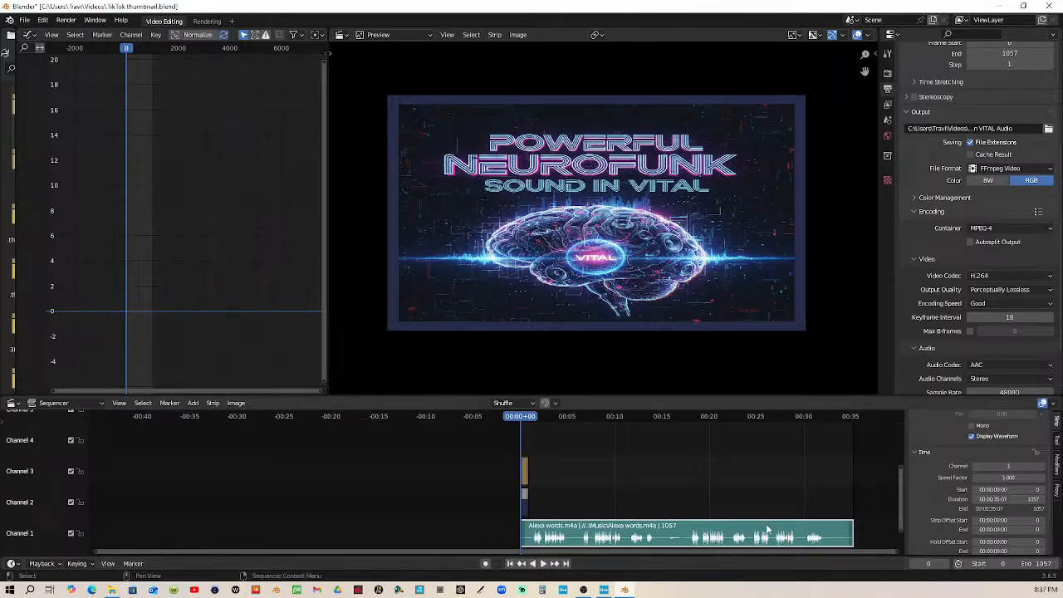
Step: Render the sequence audio as a FLAC mixdown named Alexa words into the Music folder
{"action": "left_click_drag", "start_coordinate": [539, 452], "coordinate": [501, 511]}
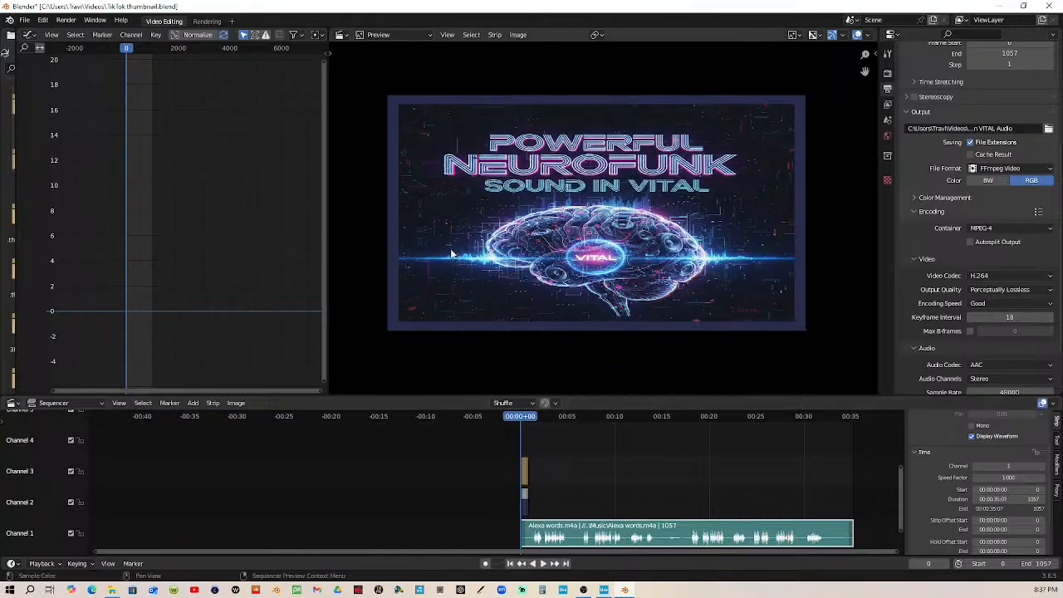
{"action": "left_click", "coordinate": [72, 23]}
{"action": "left_click", "coordinate": [70, 24]}
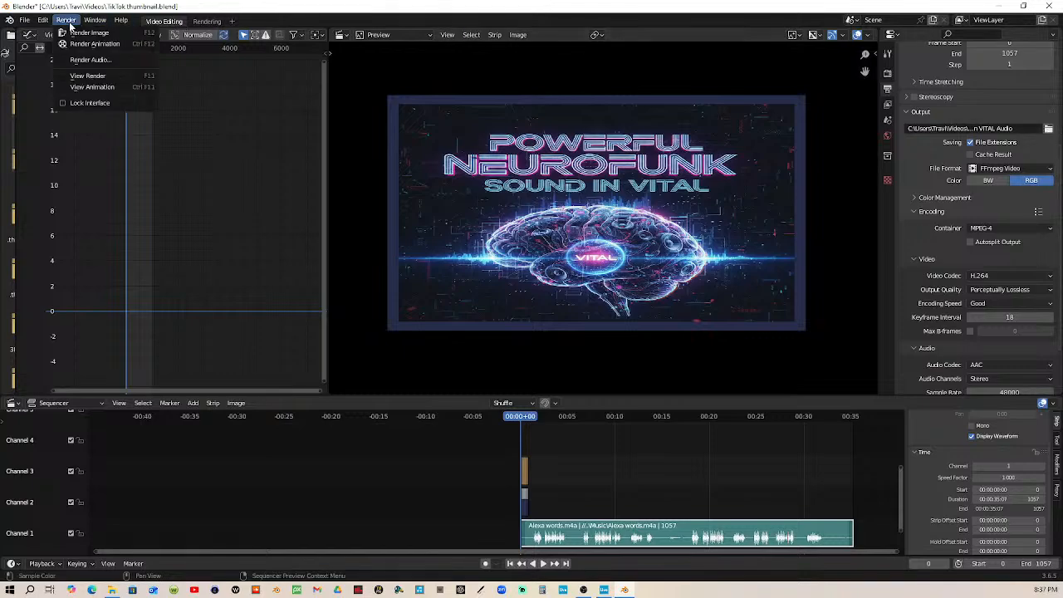
{"action": "left_click", "coordinate": [90, 60]}
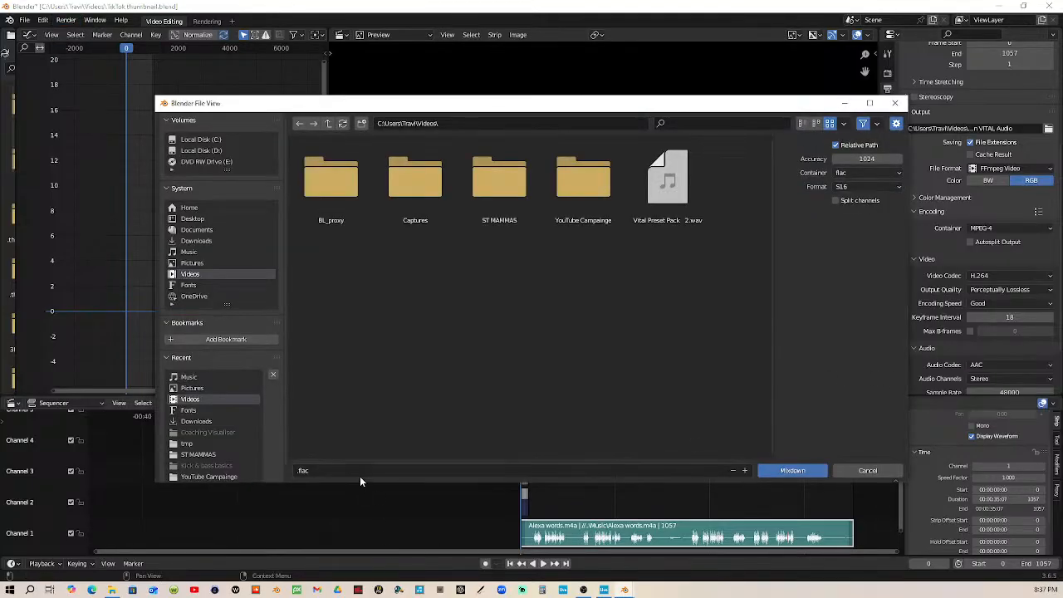
{"action": "left_click", "coordinate": [360, 474]}
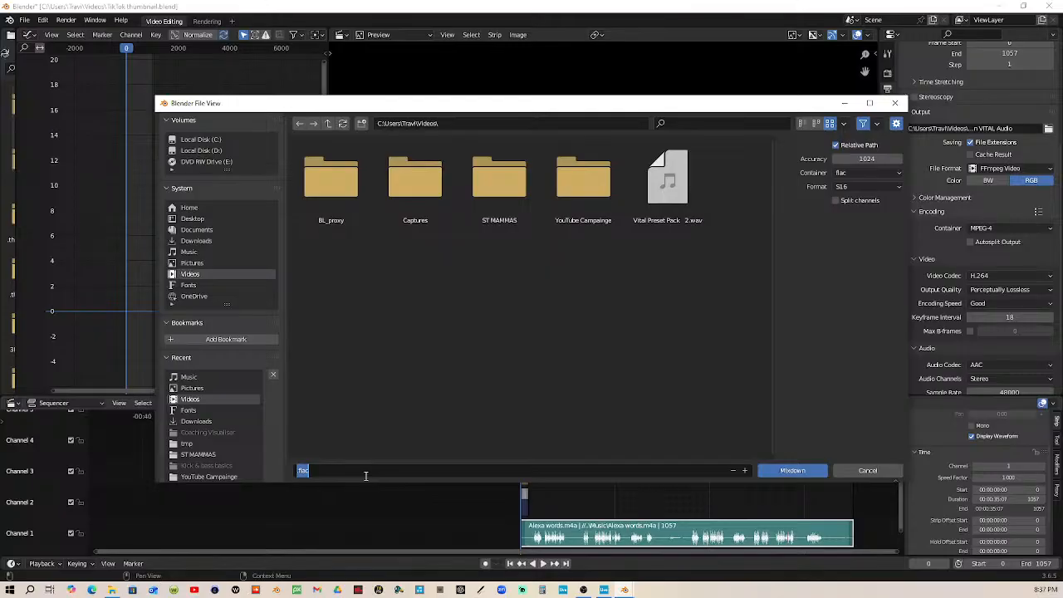
{"action": "key", "text": "BackSpace"}
{"action": "type", "text": "Alexa words"}
{"action": "left_click", "coordinate": [206, 380]}
{"action": "left_click", "coordinate": [206, 380]}
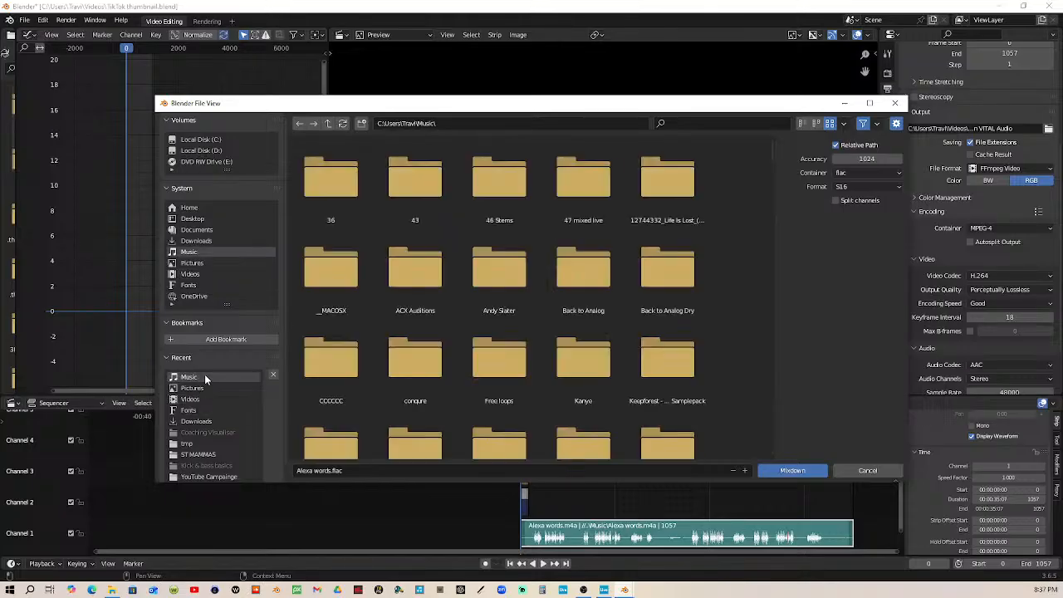
{"action": "left_click", "coordinate": [442, 470]}
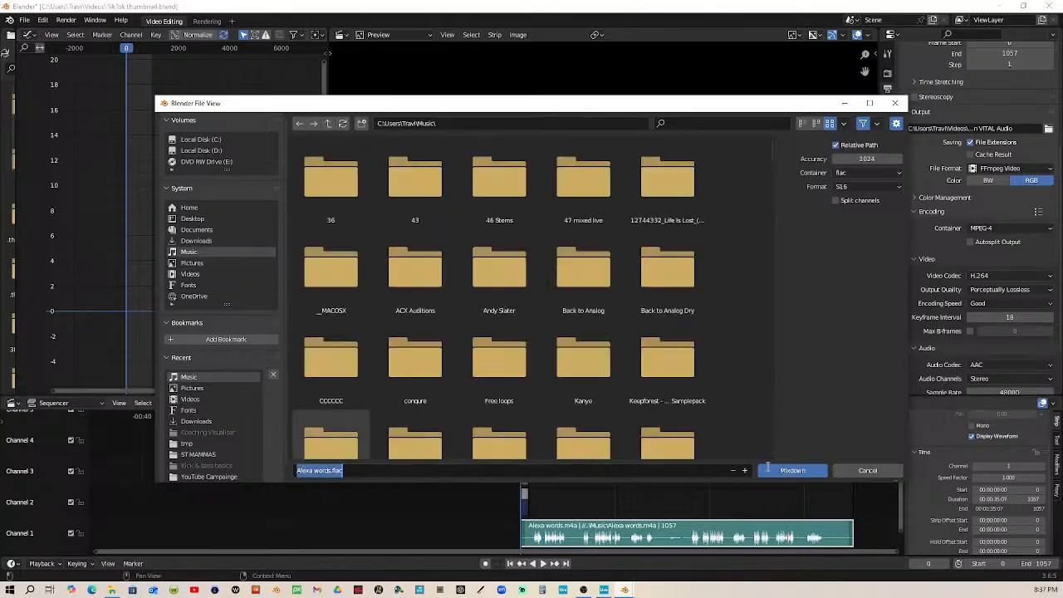
{"action": "left_click", "coordinate": [793, 471]}
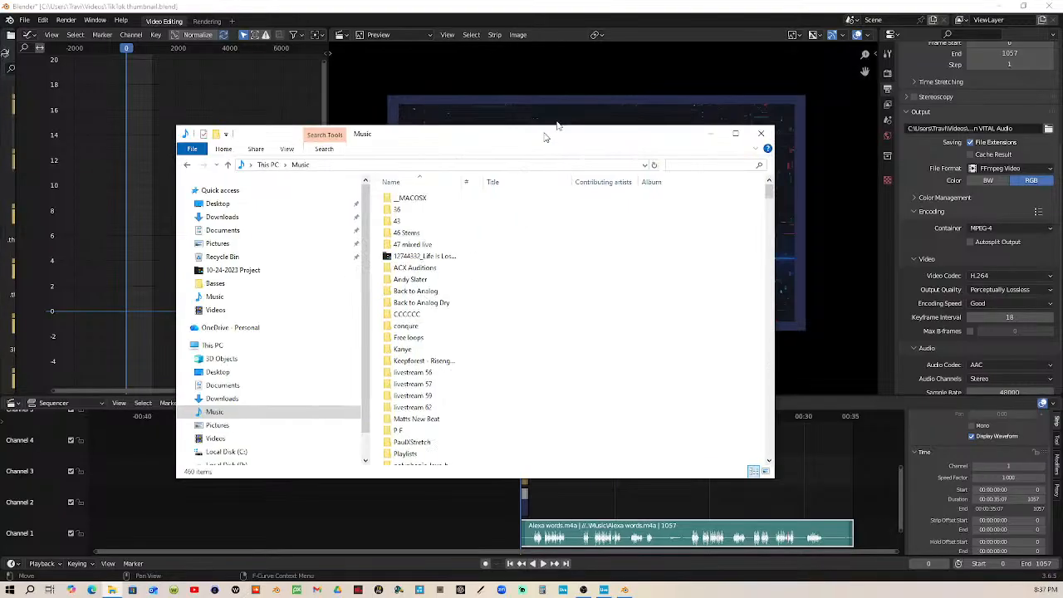
Step: Search the Music folder for "alexa" in File Explorer and check the file type of the larger Alexa words file in its properties
{"action": "left_click_drag", "start_coordinate": [546, 135], "coordinate": [589, 44]}
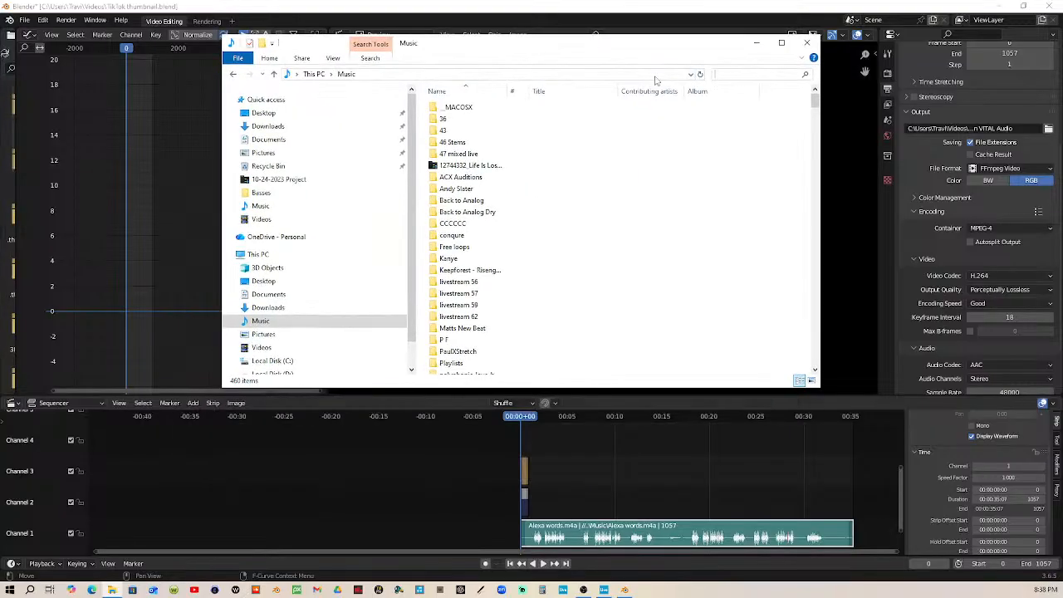
{"action": "type", "text": "alexa"}
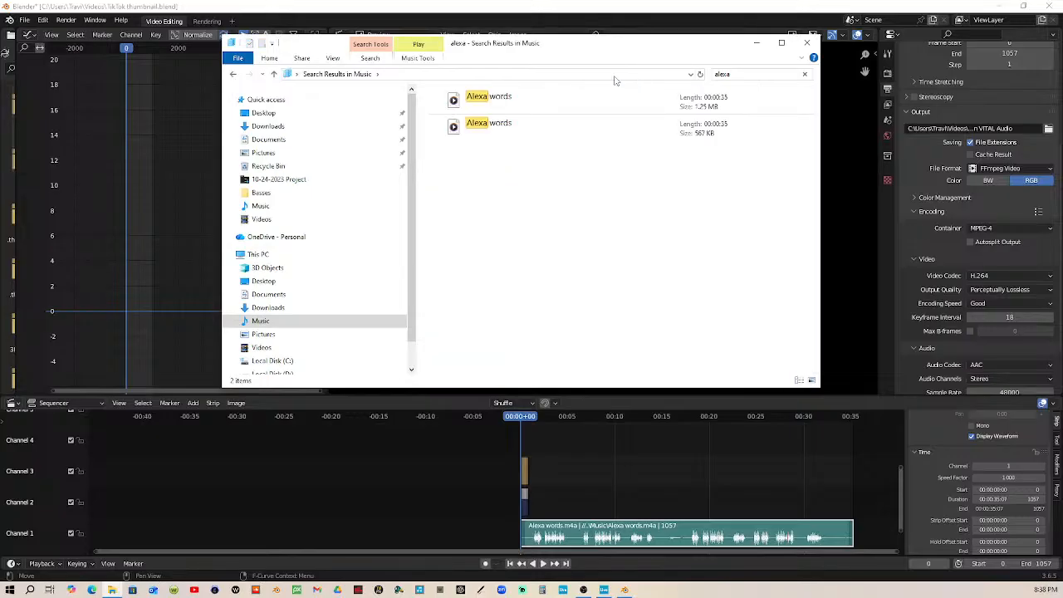
{"action": "right_click", "coordinate": [459, 102]}
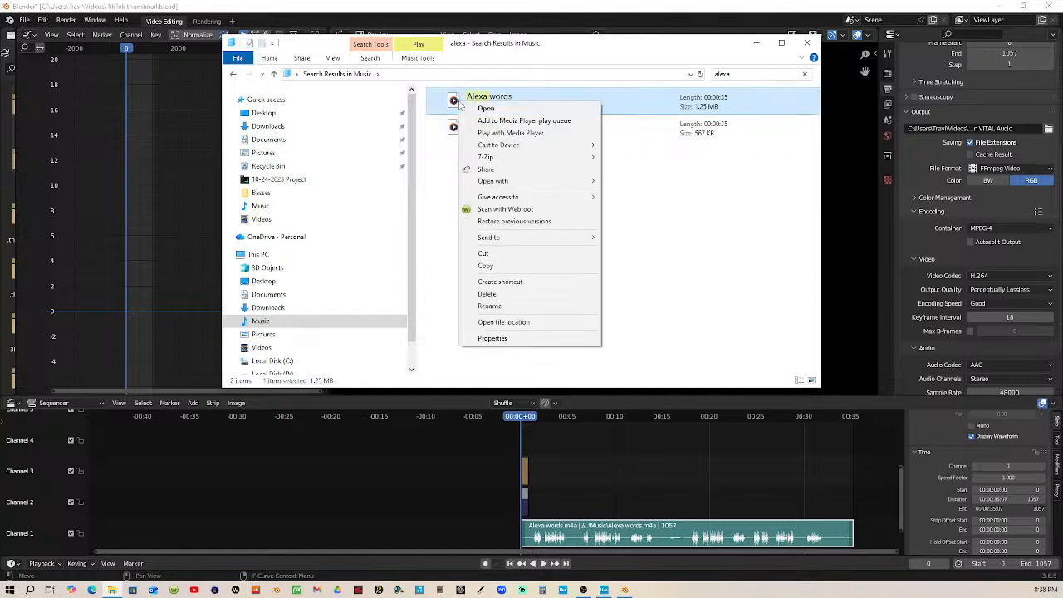
{"action": "left_click", "coordinate": [495, 338]}
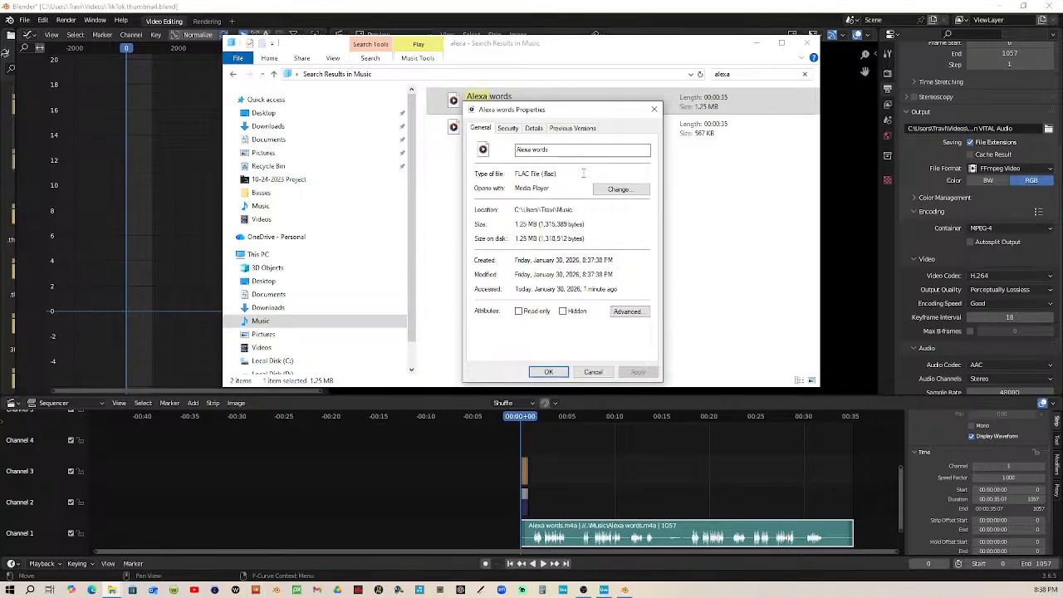
{"action": "left_click", "coordinate": [653, 111]}
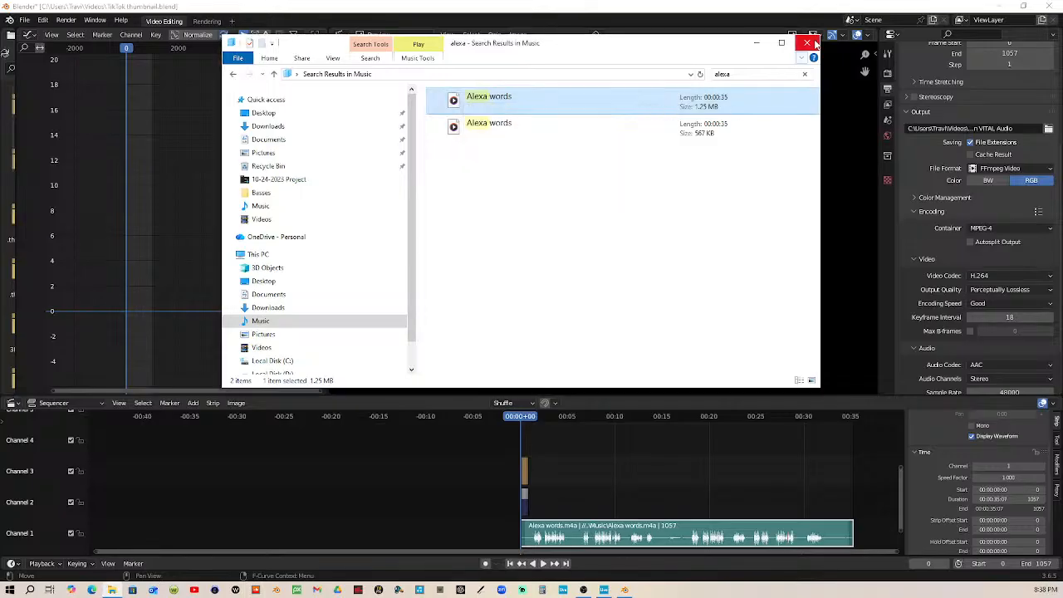
{"action": "left_click", "coordinate": [810, 42]}
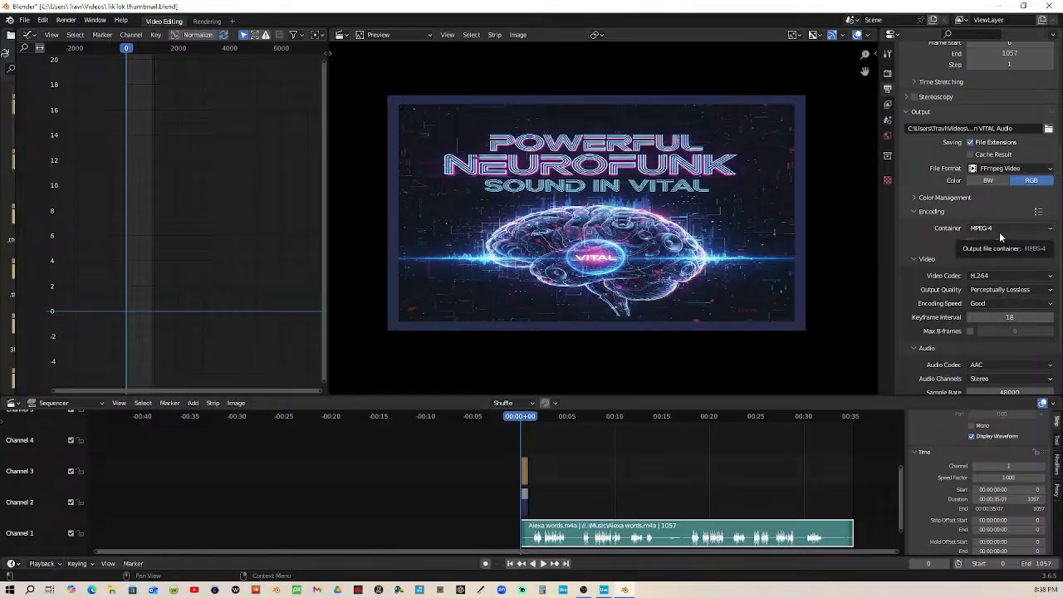
Step: Close Blender and return to the Ableton Live arrangement
{"action": "scroll", "coordinate": [955, 282], "scroll_direction": "down", "scroll_amount": 3}
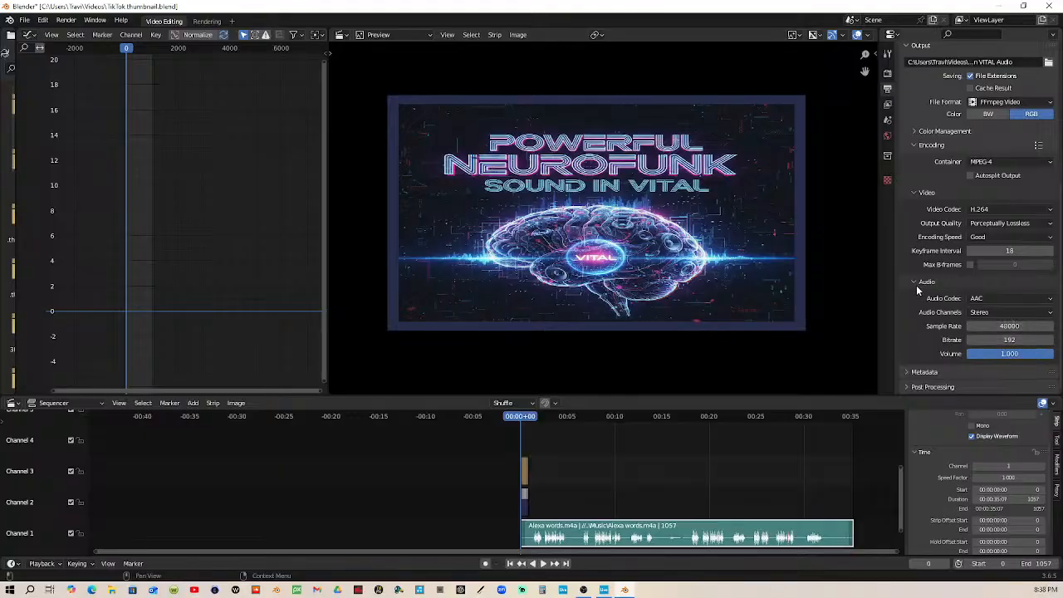
{"action": "left_click", "coordinate": [1052, 5]}
{"action": "left_click", "coordinate": [565, 318]}
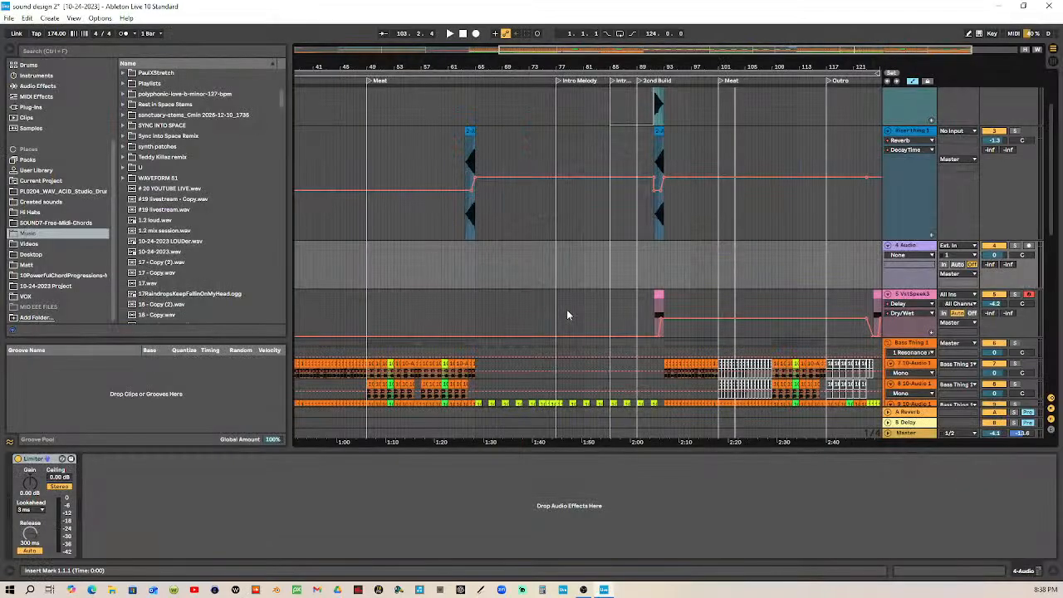
Step: Search the Music folder for "Alexa" in the browser and place Alexa words.flac on the new audio track at about bar 66
{"action": "left_click", "coordinate": [36, 215]}
{"action": "left_click", "coordinate": [38, 225]}
{"action": "left_click", "coordinate": [38, 243]}
{"action": "left_click", "coordinate": [38, 235]}
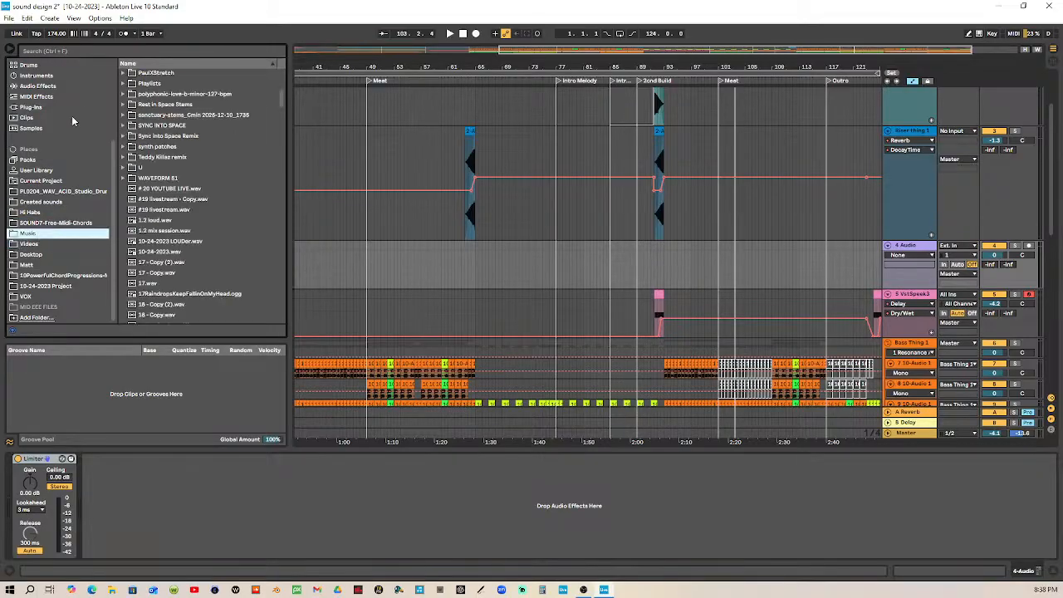
{"action": "left_click", "coordinate": [117, 52]}
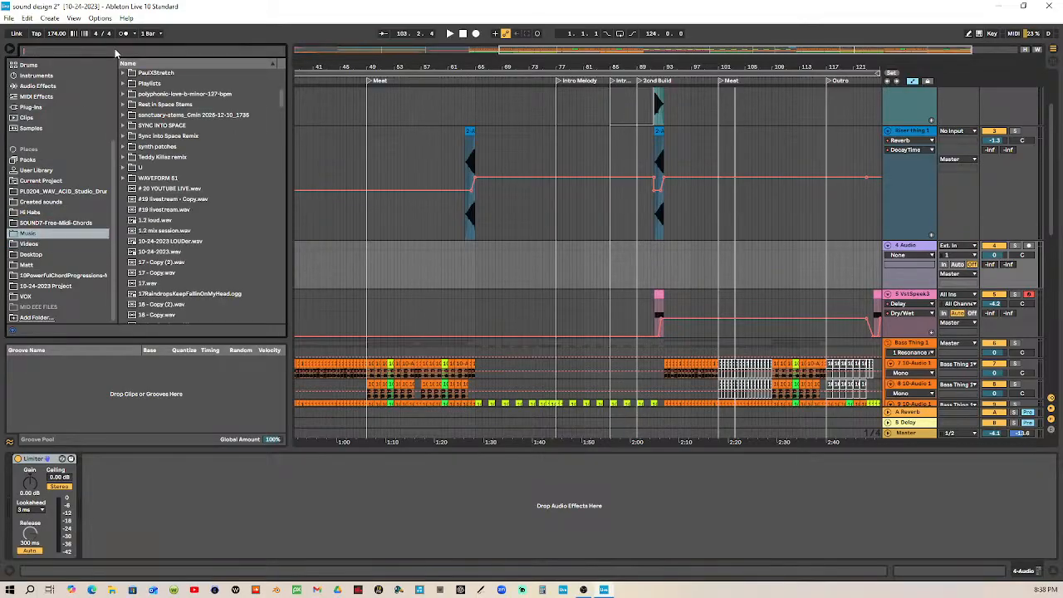
{"action": "type", "text": "Alexa"}
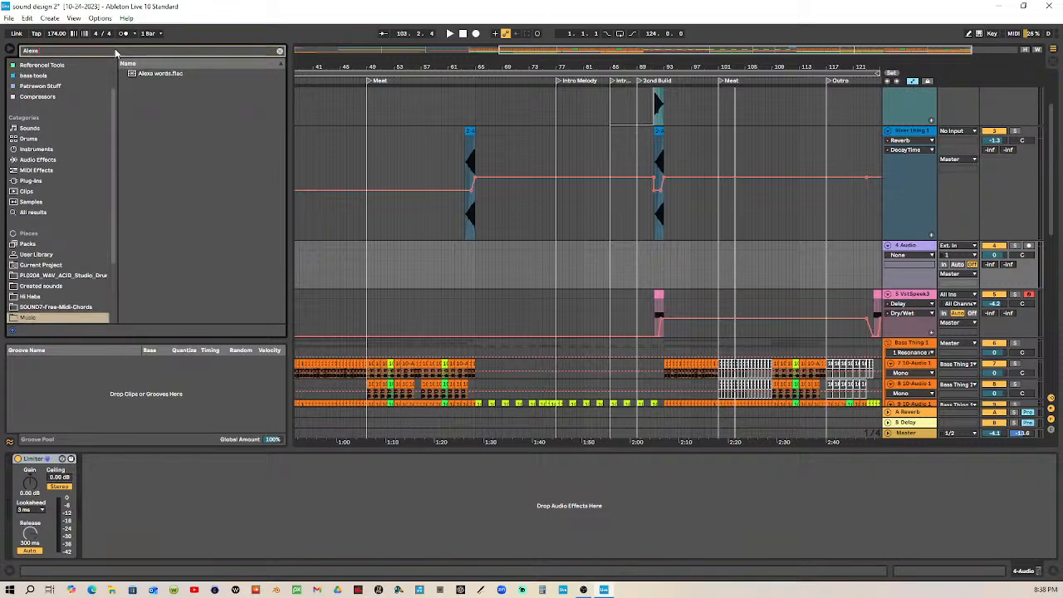
{"action": "left_click", "coordinate": [143, 74]}
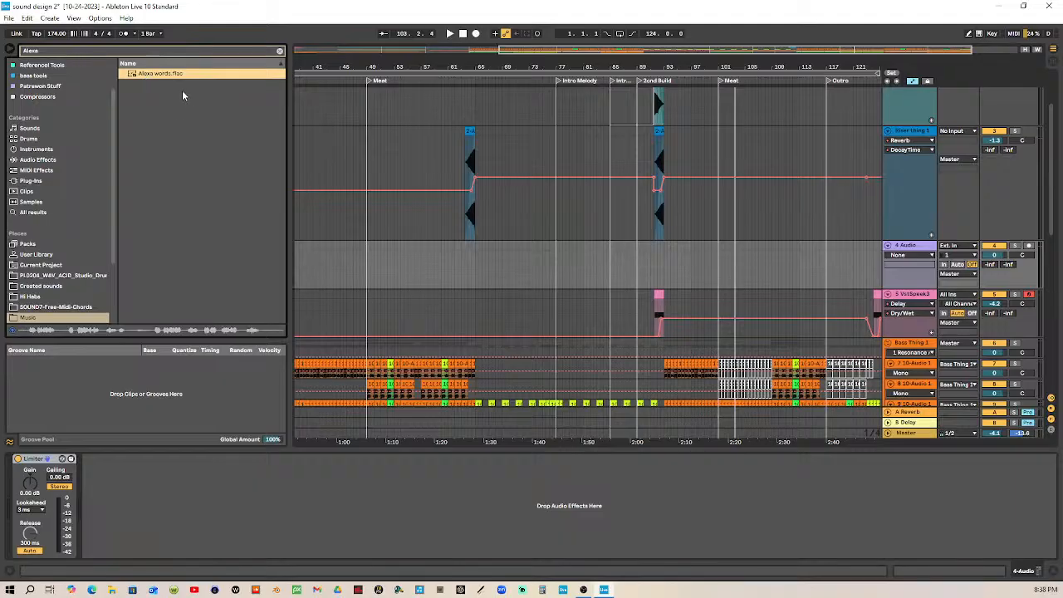
{"action": "left_click_drag", "start_coordinate": [169, 79], "coordinate": [487, 261]}
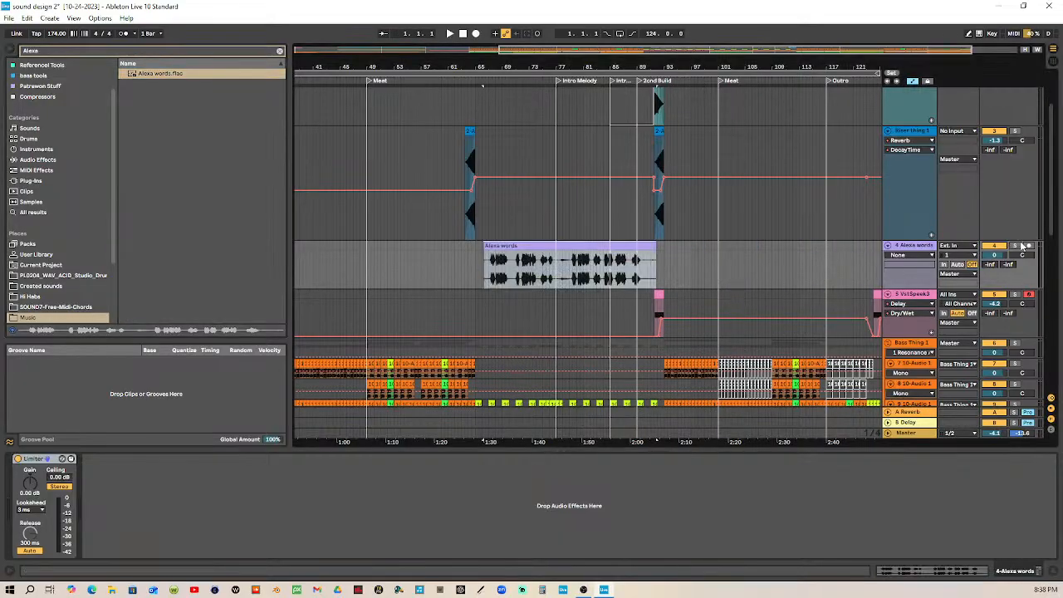
Step: Solo the Alexa words track and play the clip from its start through its last phrase
{"action": "left_click", "coordinate": [485, 83]}
{"action": "key", "text": "plus"}
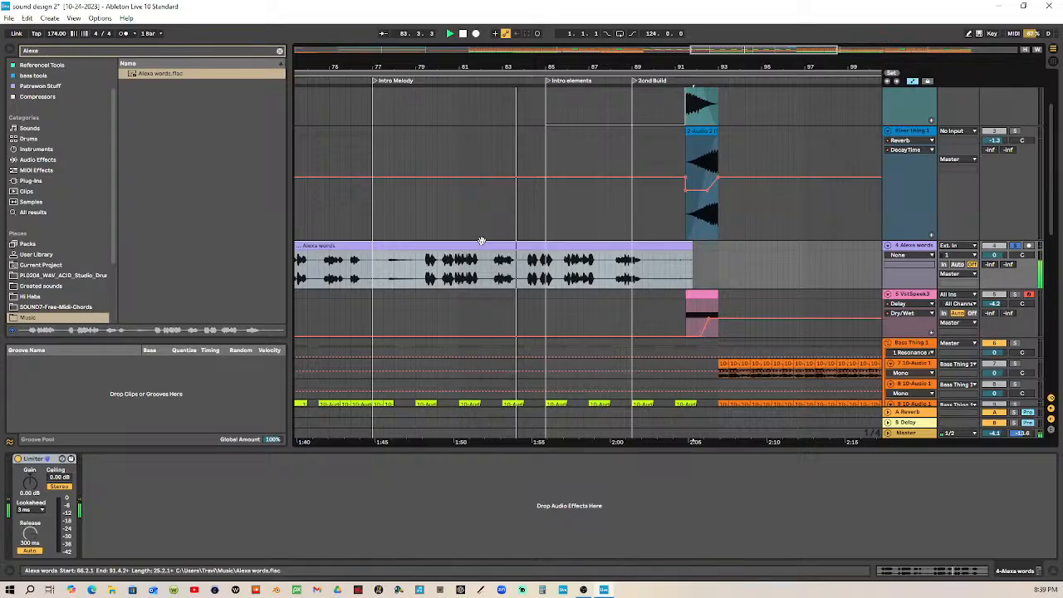
{"action": "left_click_drag", "start_coordinate": [638, 66], "coordinate": [633, 64]}
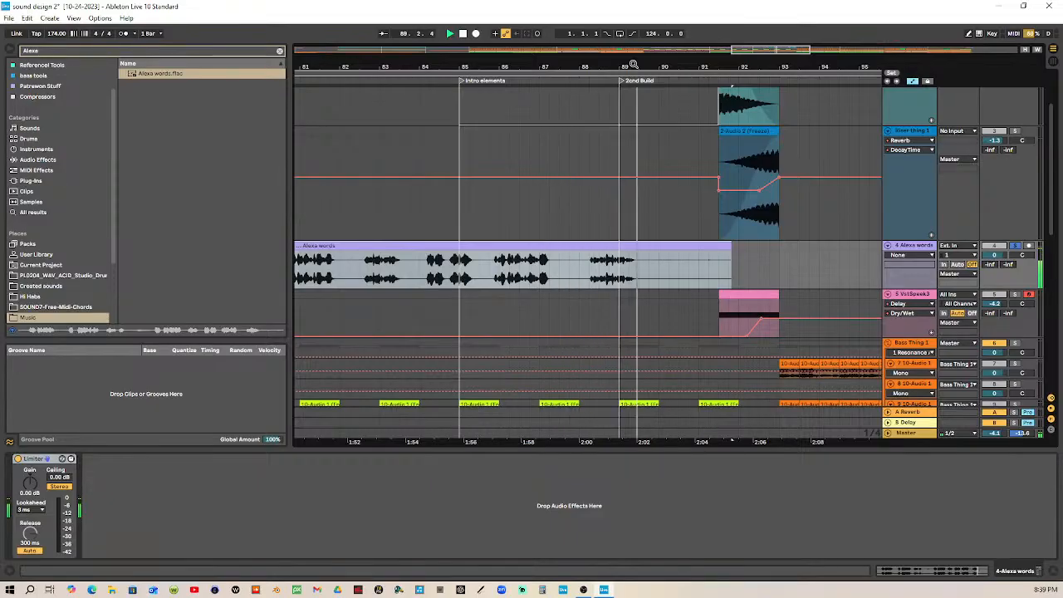
{"action": "scroll", "coordinate": [730, 86], "scroll_direction": "up", "scroll_amount": 5}
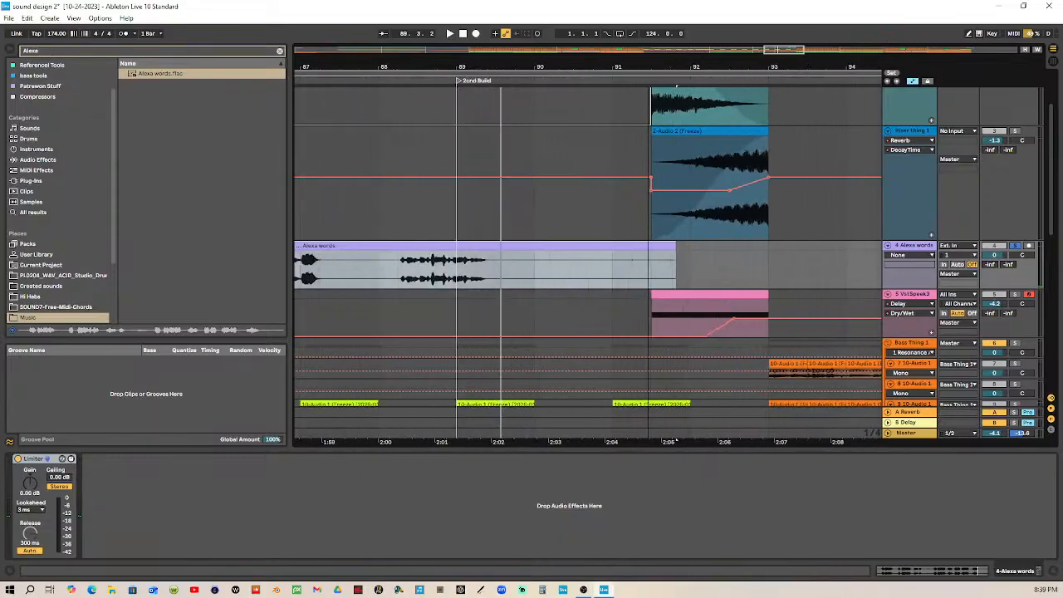
{"action": "left_click_drag", "start_coordinate": [363, 275], "coordinate": [734, 250]}
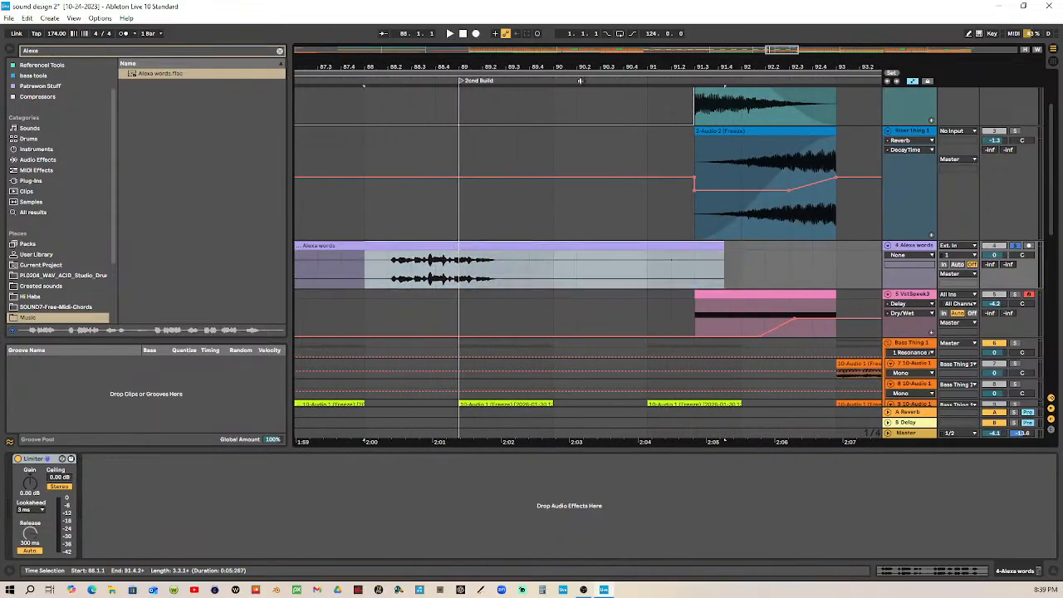
{"action": "scroll", "coordinate": [589, 68], "scroll_direction": "down", "scroll_amount": 12}
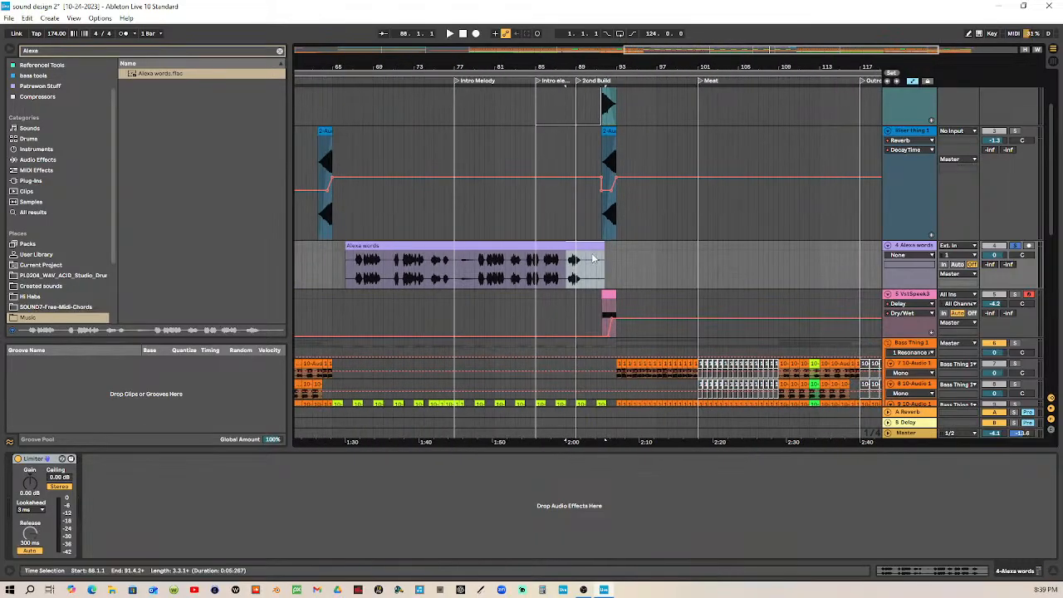
{"action": "mouse_move", "coordinate": [580, 246]}
{"action": "left_mouse_down"}
{"action": "mouse_move", "coordinate": [738, 241]}
{"action": "mouse_move", "coordinate": [587, 251]}
{"action": "left_mouse_up"}
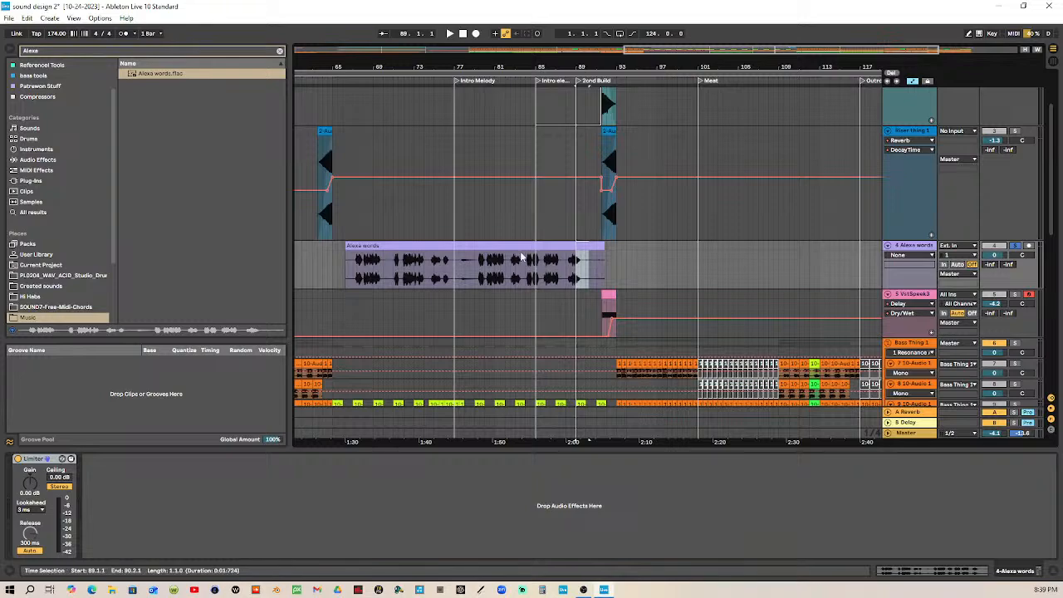
{"action": "scroll", "coordinate": [571, 144], "scroll_direction": "up", "scroll_amount": 12}
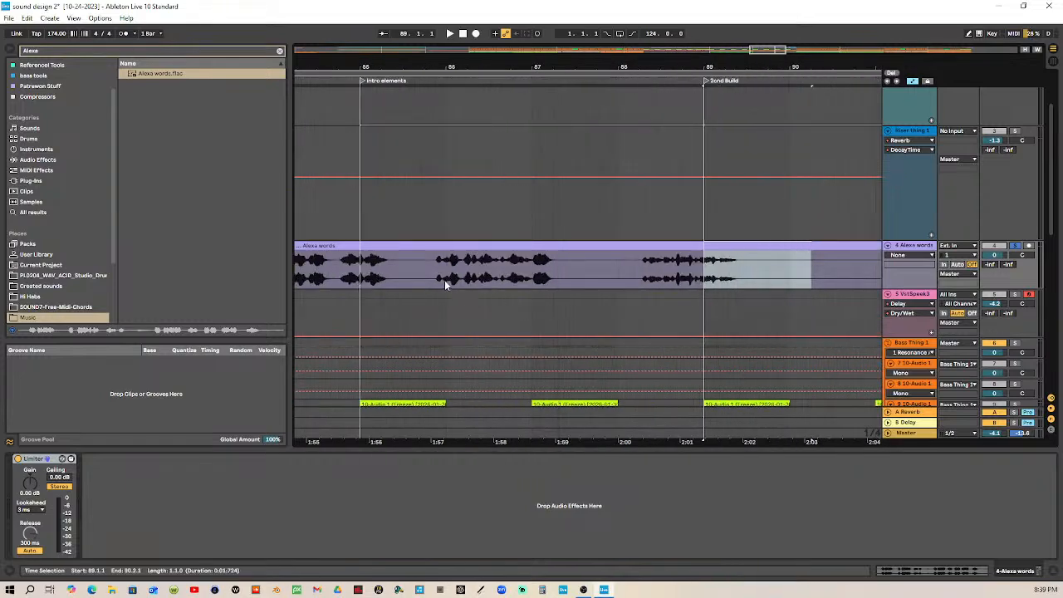
{"action": "scroll", "coordinate": [480, 63], "scroll_direction": "down", "scroll_amount": 4}
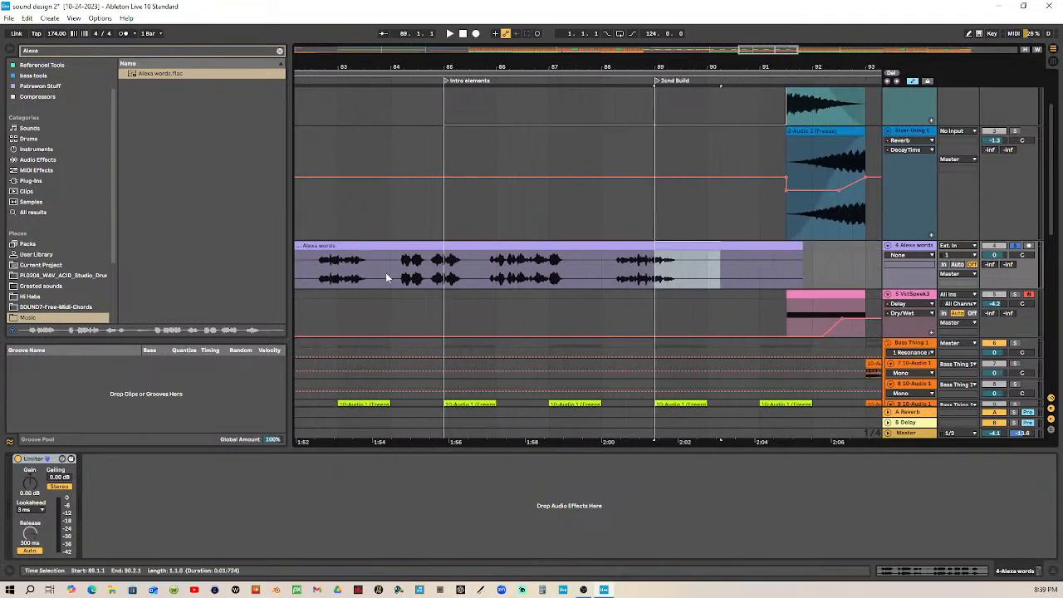
Step: Replay the Alexa words phrase before bar 84 several times, starting from about bar 82.3
{"action": "left_click", "coordinate": [306, 94]}
{"action": "key", "text": "space"}
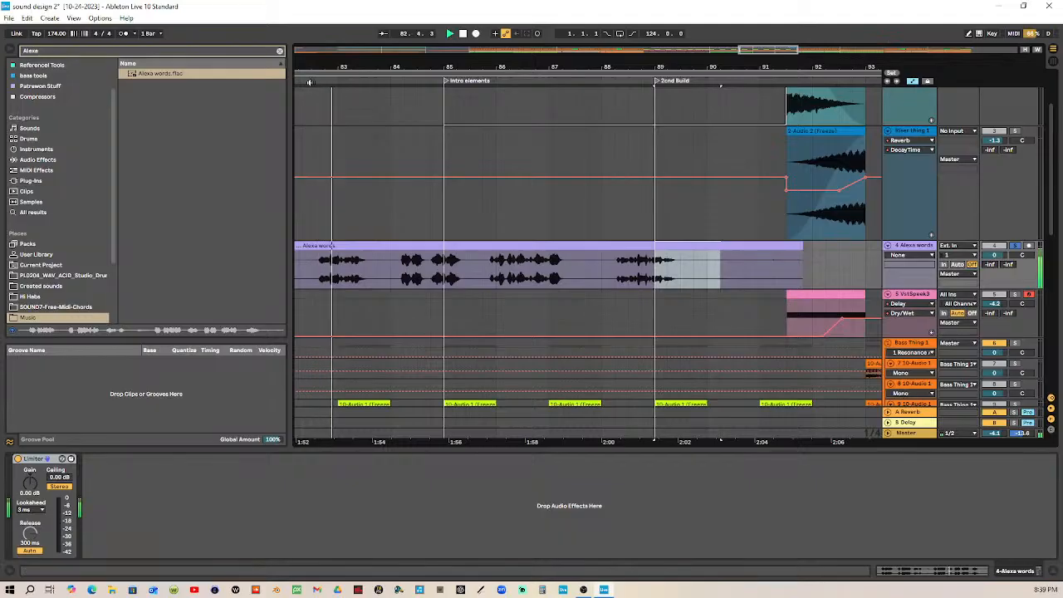
{"action": "left_click", "coordinate": [464, 33]}
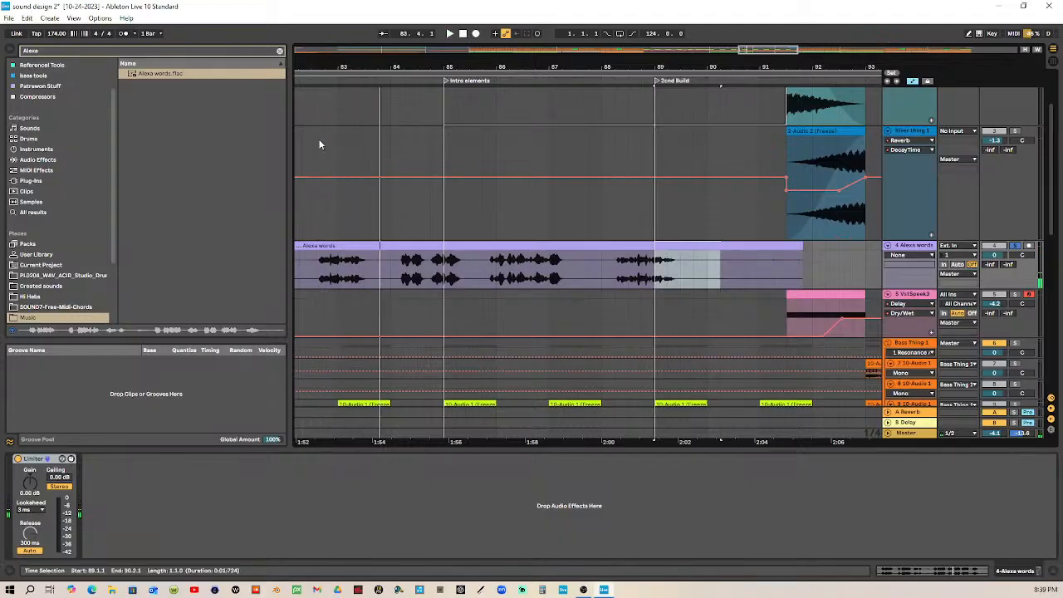
{"action": "key", "text": "space"}
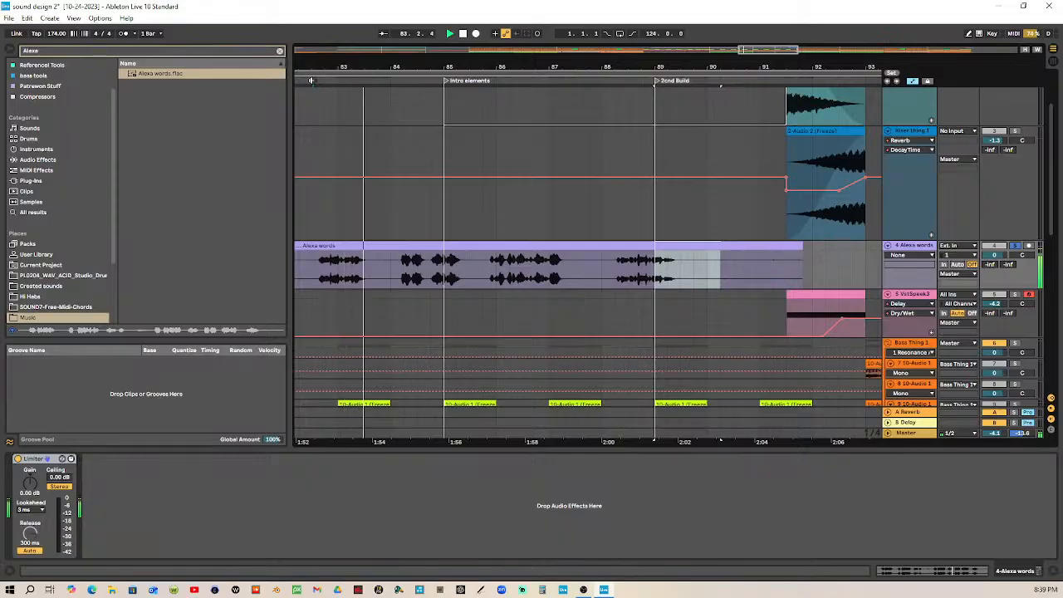
{"action": "key", "text": "space"}
{"action": "key", "text": "space"}
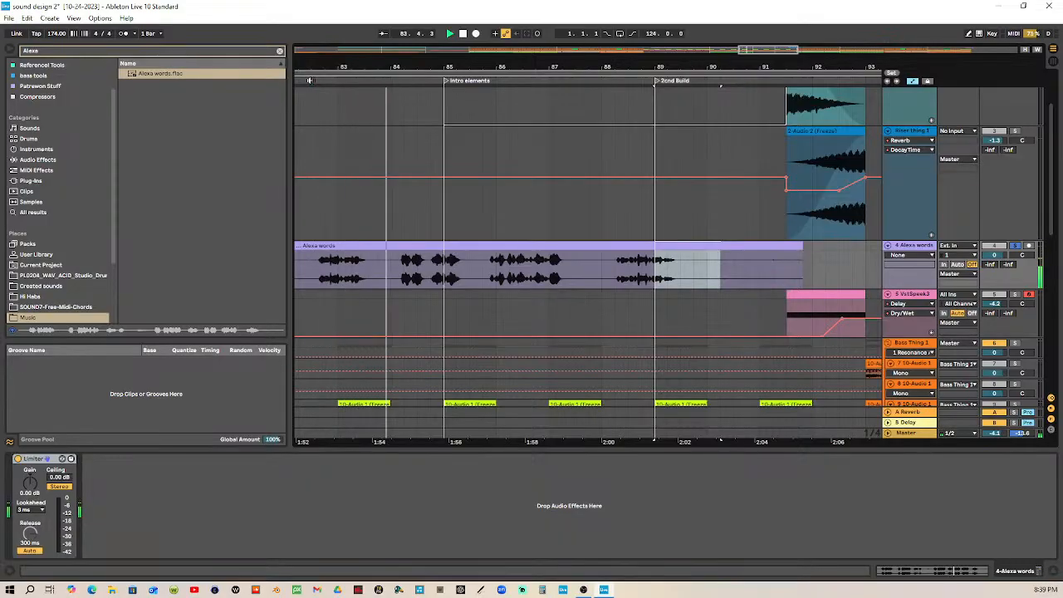
{"action": "left_click", "coordinate": [311, 81]}
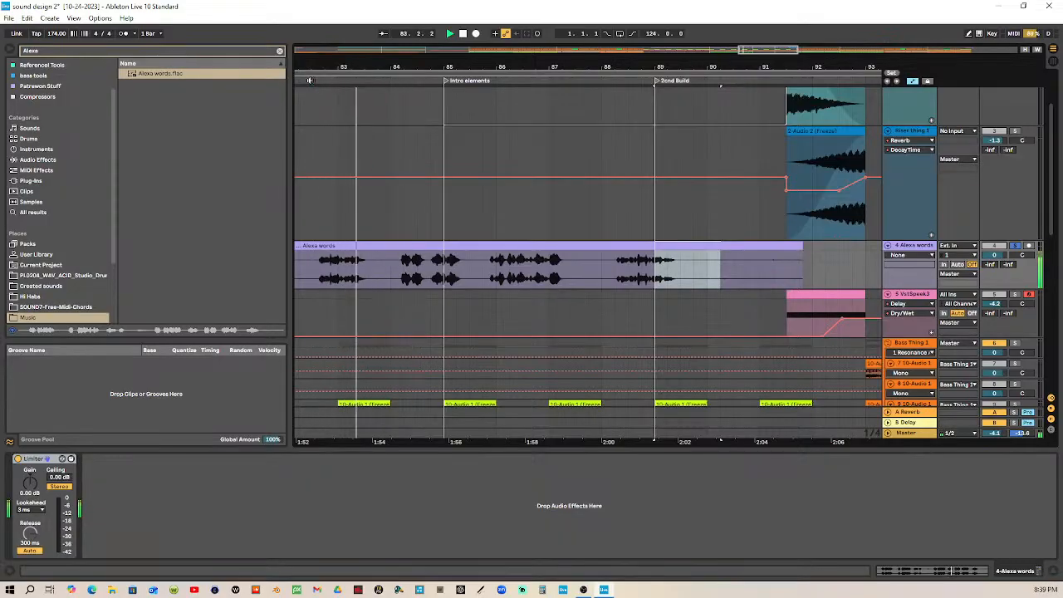
Step: Split out two phrases of the Alexa words clip, from bar 82.3 to 84.1 and from bar 88 to about 89.4
{"action": "left_click_drag", "start_coordinate": [306, 266], "coordinate": [398, 275]}
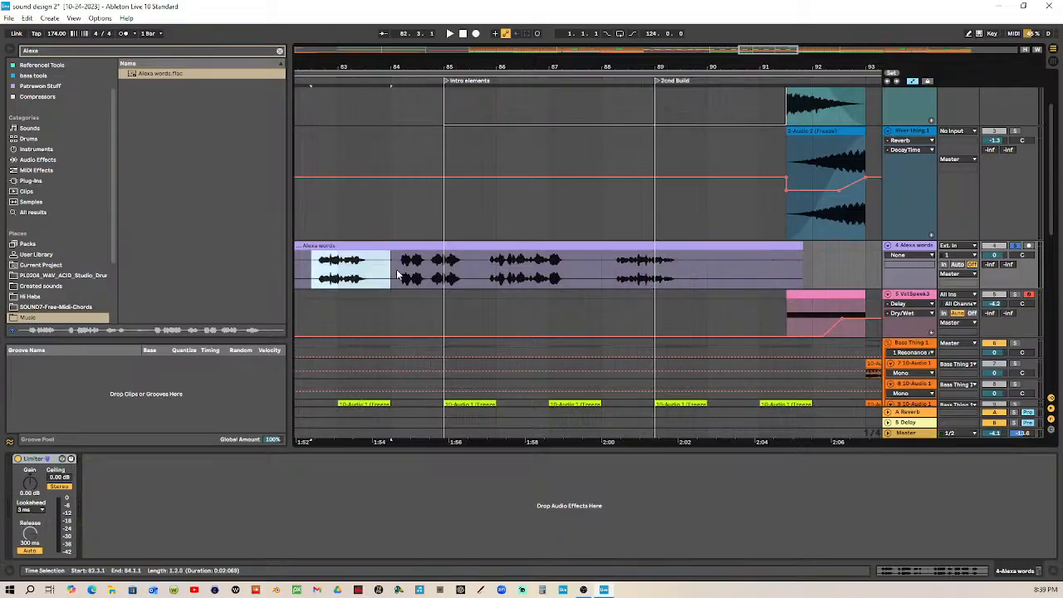
{"action": "key", "text": "ctrl+e"}
{"action": "left_click_drag", "start_coordinate": [602, 267], "coordinate": [699, 258]}
{"action": "key", "text": "ctrl+e"}
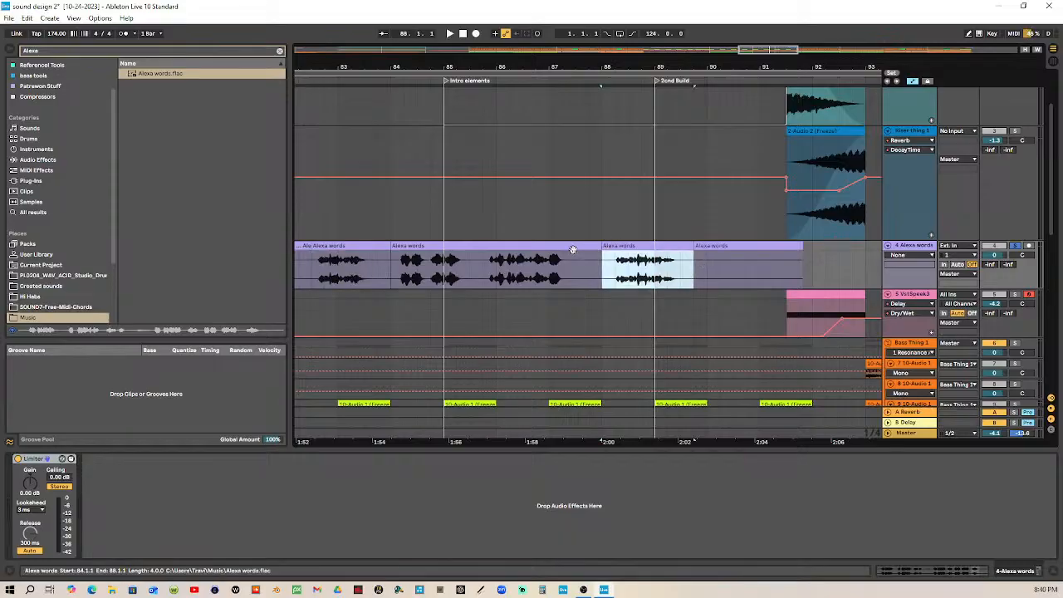
Step: Delete the unwanted Alexa words clips before bar 82.3, between bars 84 and 88, and after bar 89.4, keeping the two phrases
{"action": "right_click", "coordinate": [585, 251]}
{"action": "key", "text": "Delete"}
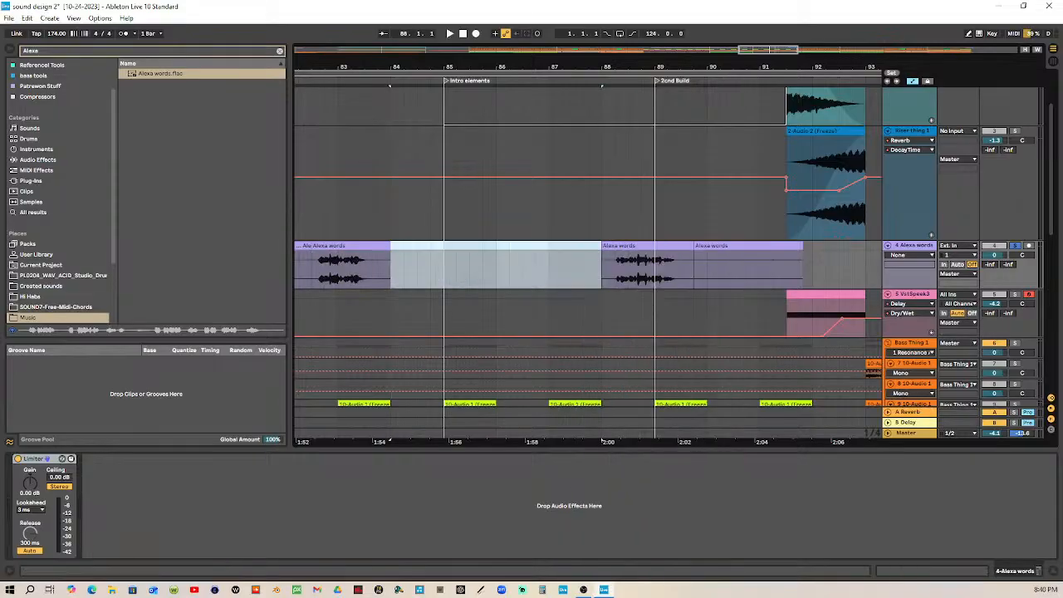
{"action": "scroll", "coordinate": [532, 265], "scroll_direction": "down", "scroll_amount": 3}
{"action": "right_click", "coordinate": [406, 248]}
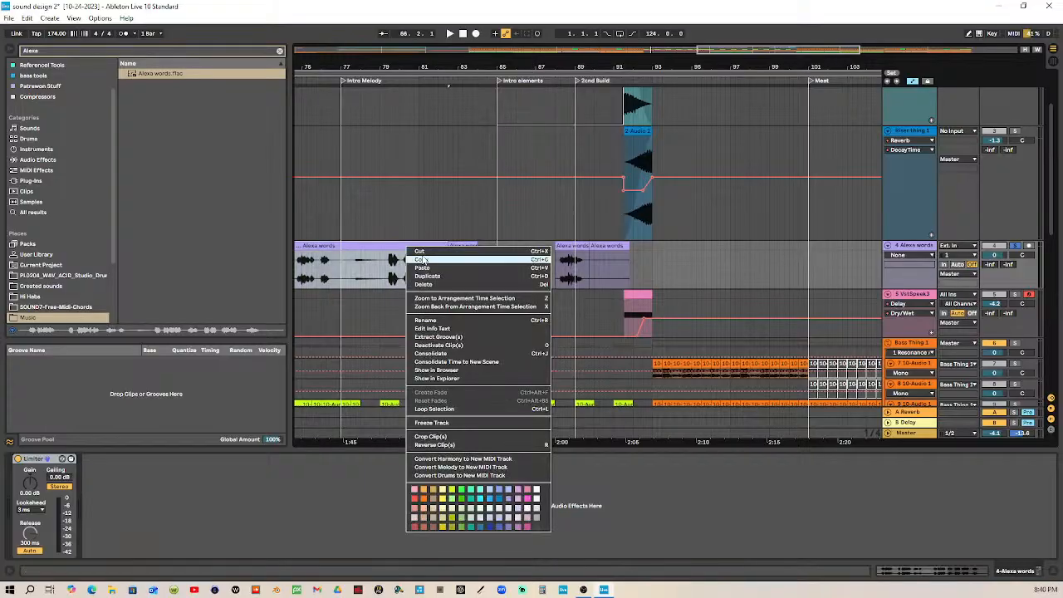
{"action": "left_click", "coordinate": [421, 251]}
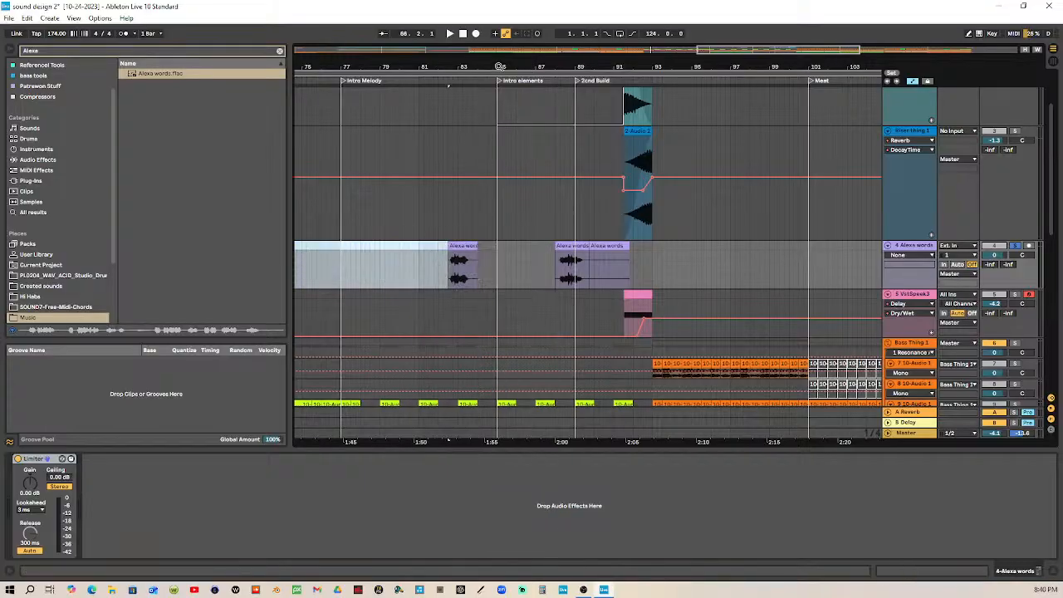
{"action": "left_click_drag", "start_coordinate": [499, 66], "coordinate": [499, 50]}
{"action": "right_click", "coordinate": [563, 247]}
{"action": "left_click", "coordinate": [574, 254]}
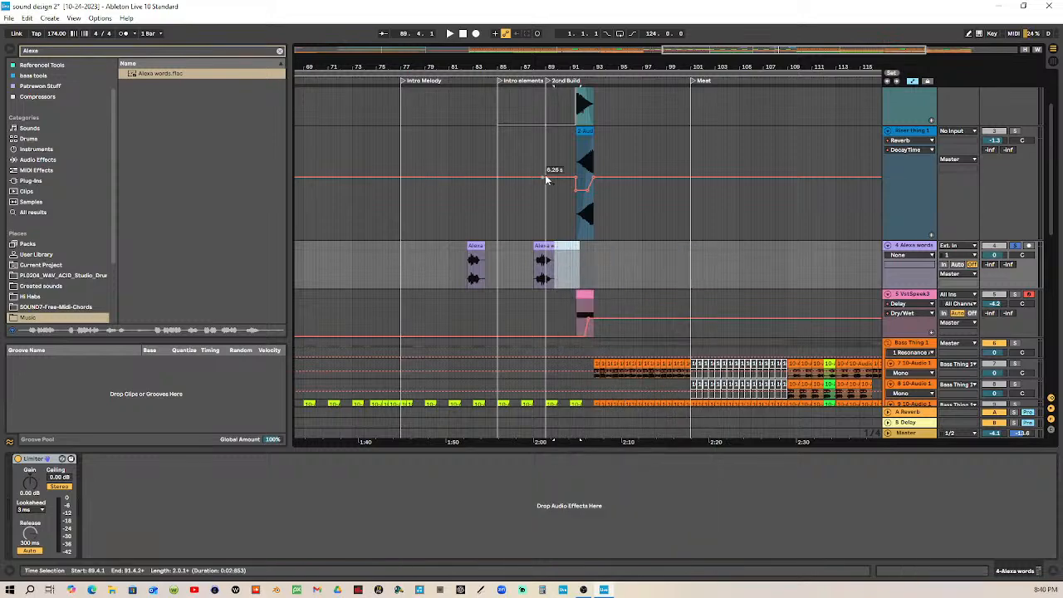
Step: Move the phrase clip from bar 82.3 to start at bar 100, just ahead of the Meat locator
{"action": "left_click_drag", "start_coordinate": [520, 62], "coordinate": [676, 250]}
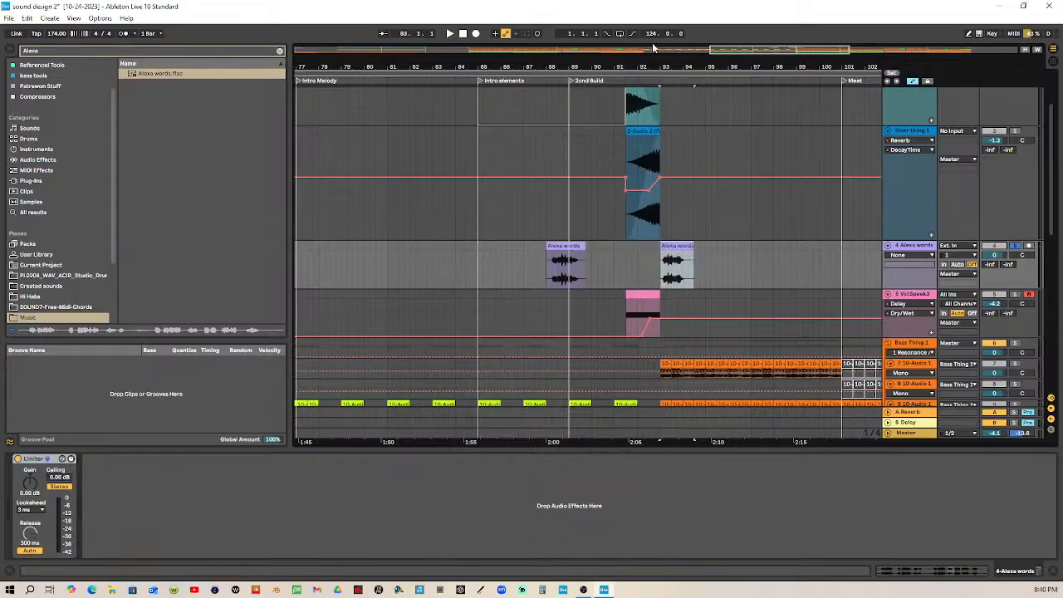
{"action": "left_click_drag", "start_coordinate": [652, 46], "coordinate": [396, 64]}
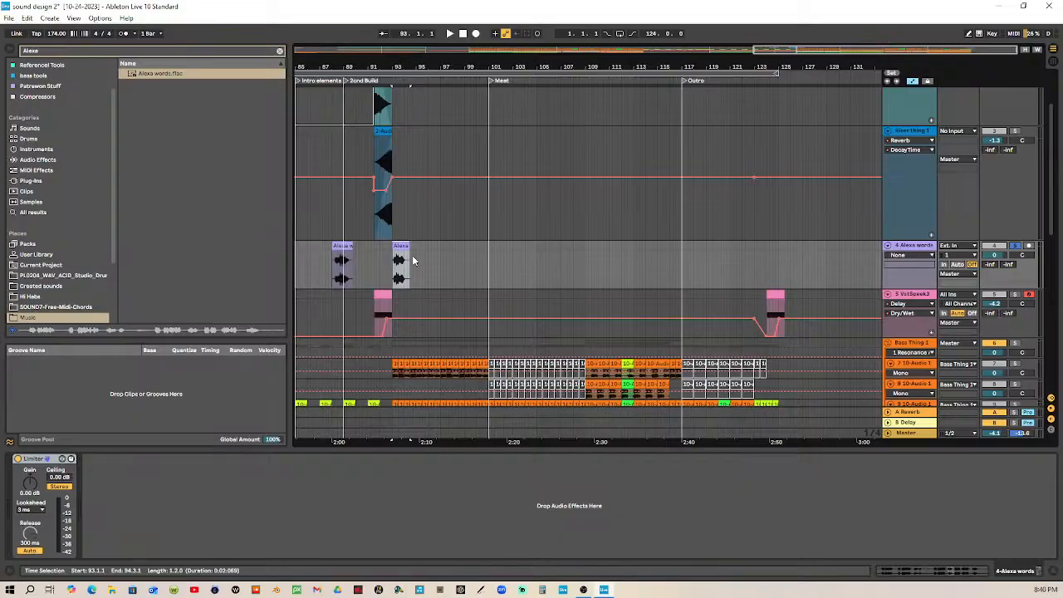
{"action": "left_click_drag", "start_coordinate": [403, 248], "coordinate": [489, 250]}
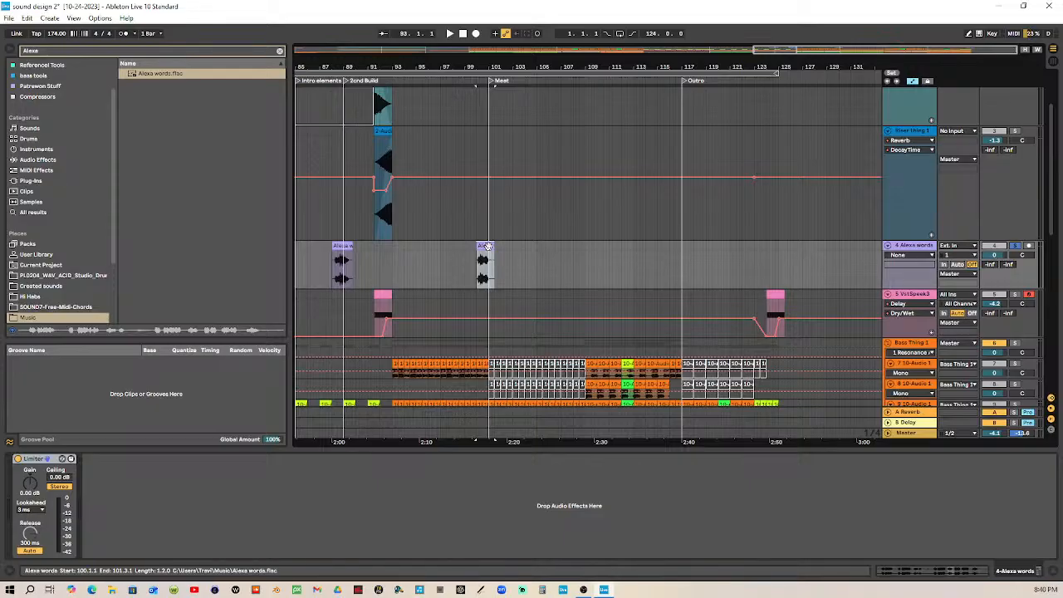
Step: Consolidate both phrases into one clip from bar 88 to bar 101.3 and set its gain to 0.00 dB
{"action": "left_click", "coordinate": [339, 248], "text": "shift"}
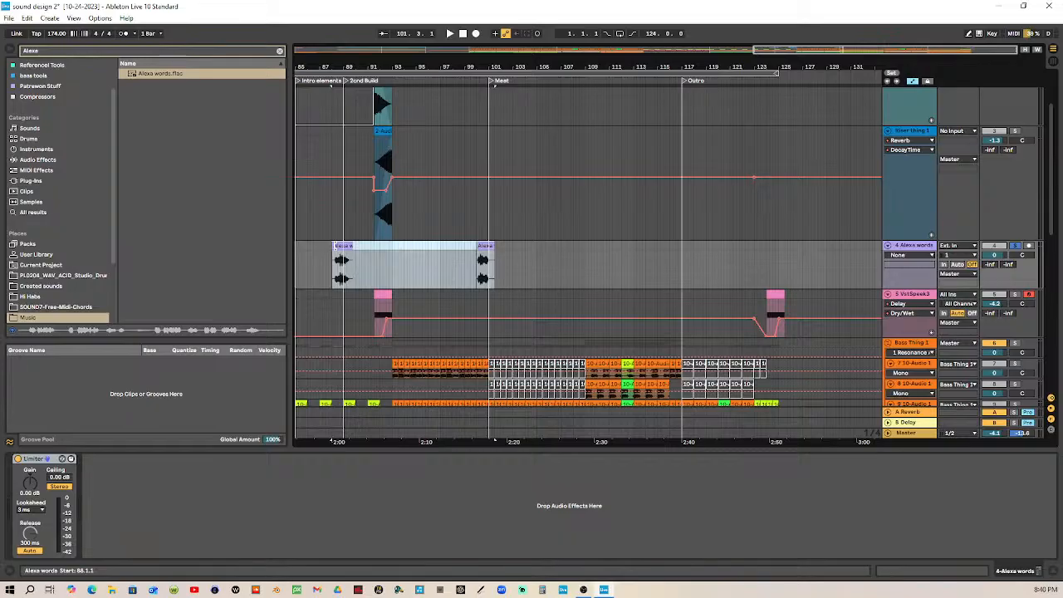
{"action": "key", "text": "ctrl+l"}
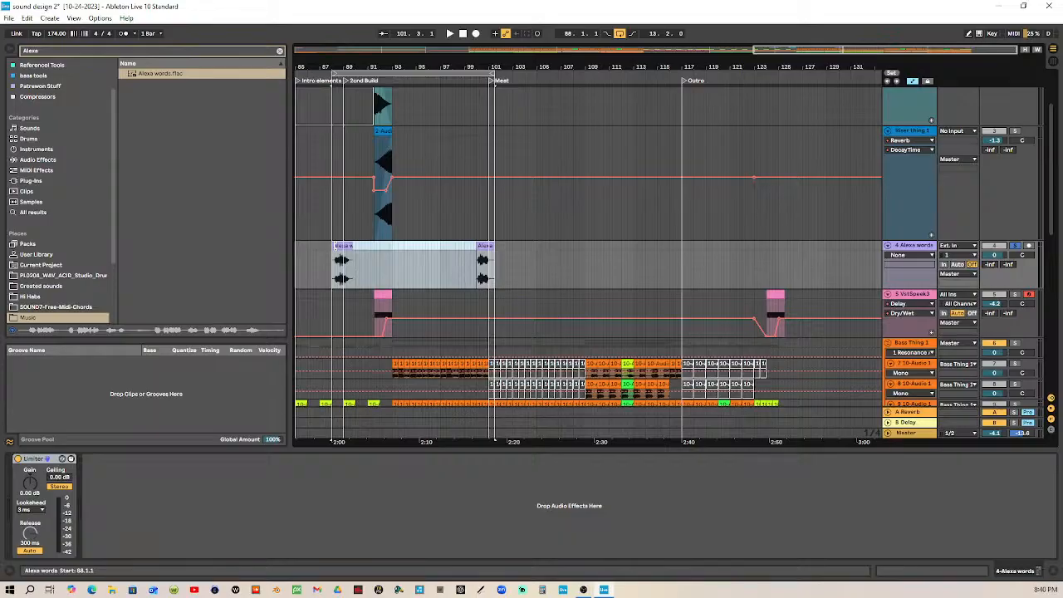
{"action": "key", "text": "ctrl+l"}
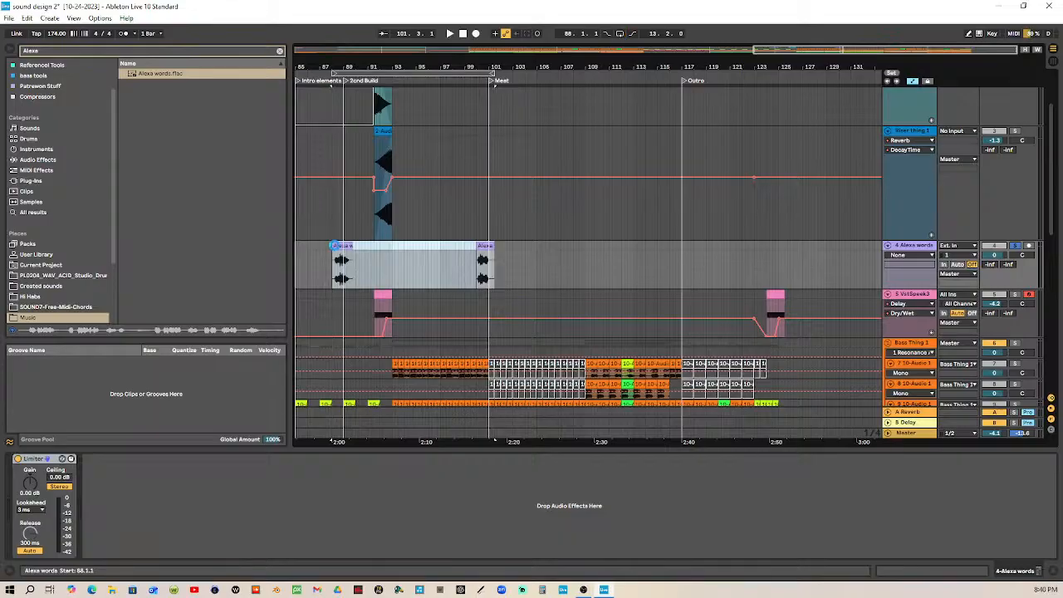
{"action": "key", "text": "ctrl+j"}
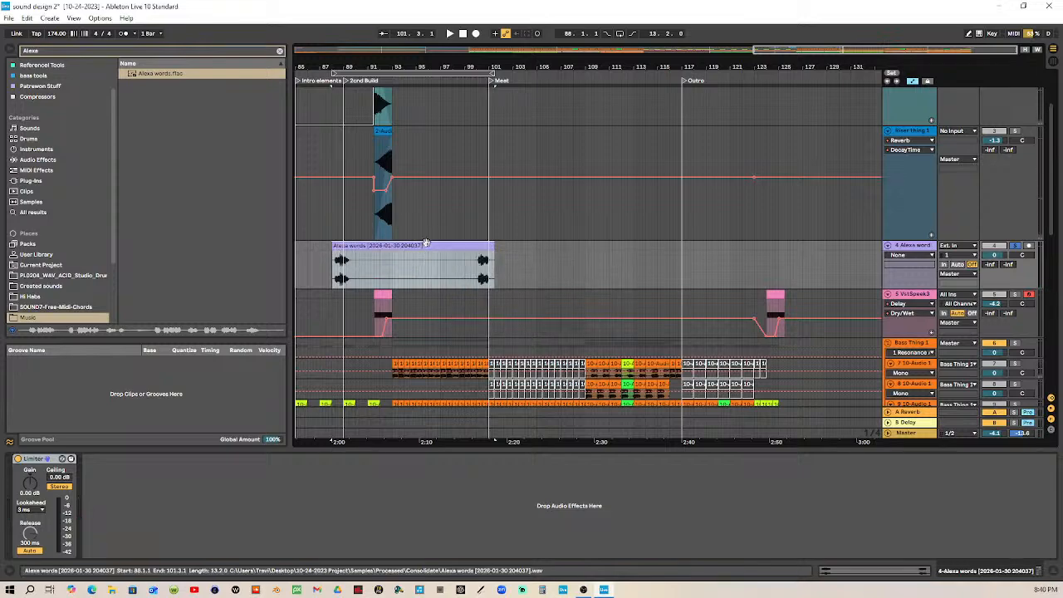
{"action": "double_click", "coordinate": [426, 245]}
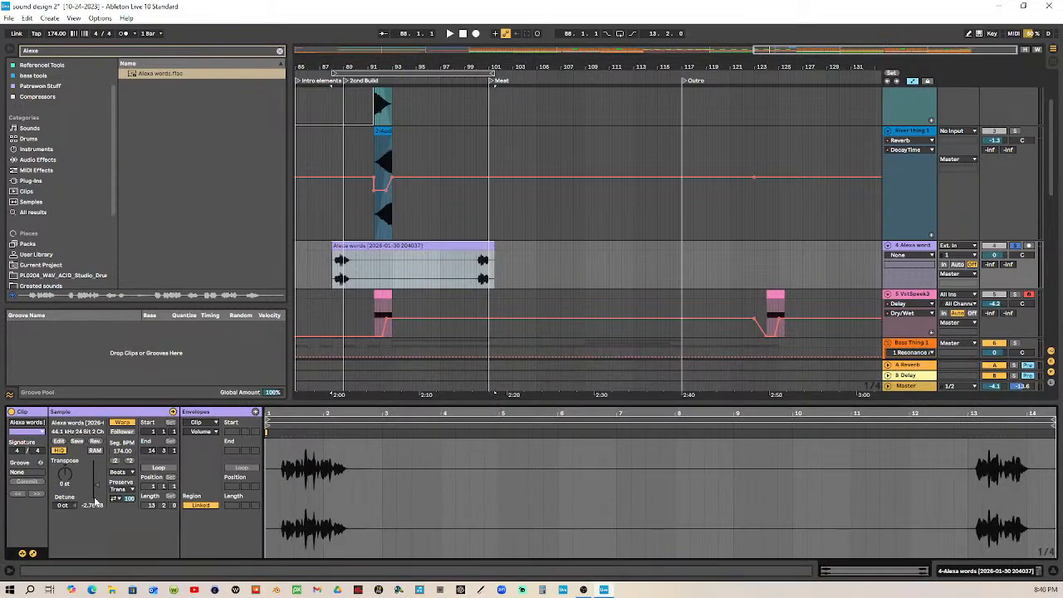
{"action": "left_click_drag", "start_coordinate": [97, 488], "coordinate": [97, 484]}
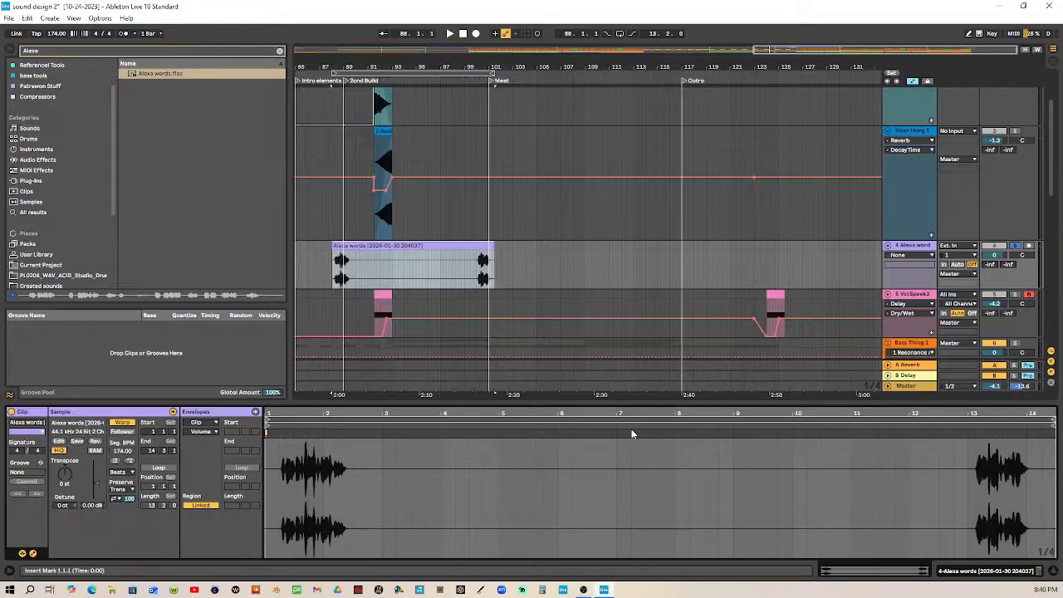
{"action": "left_click", "coordinate": [53, 65]}
{"action": "left_click", "coordinate": [52, 53]}
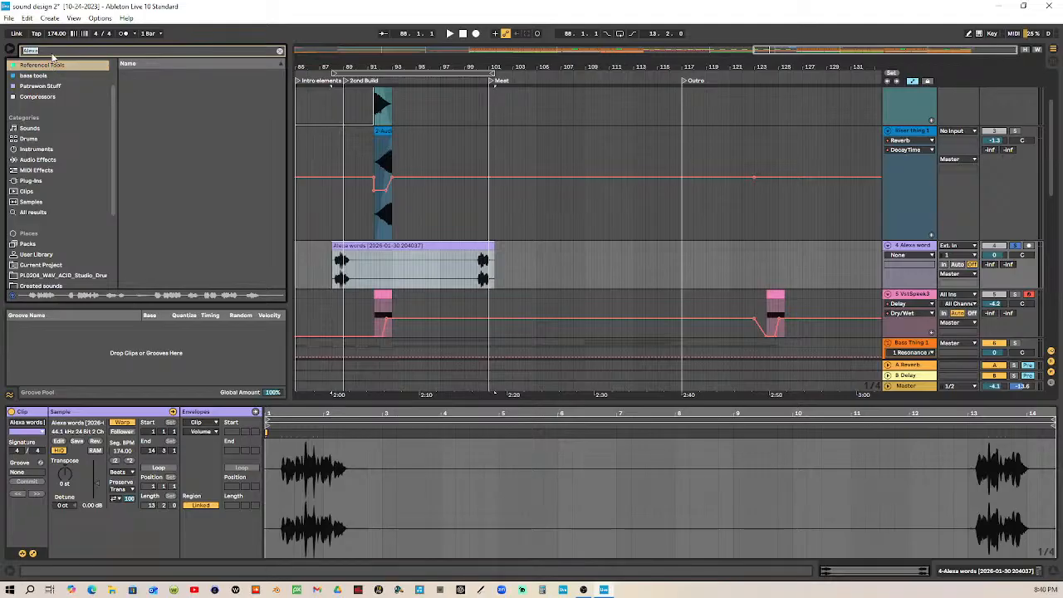
{"action": "type", "text": "lim"}
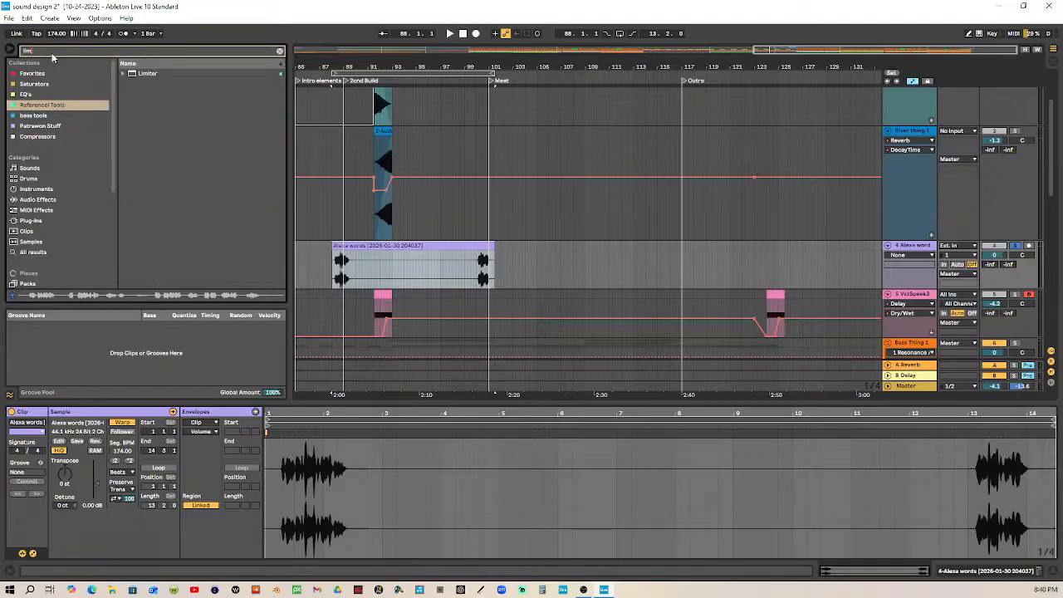
{"action": "left_click", "coordinate": [139, 73]}
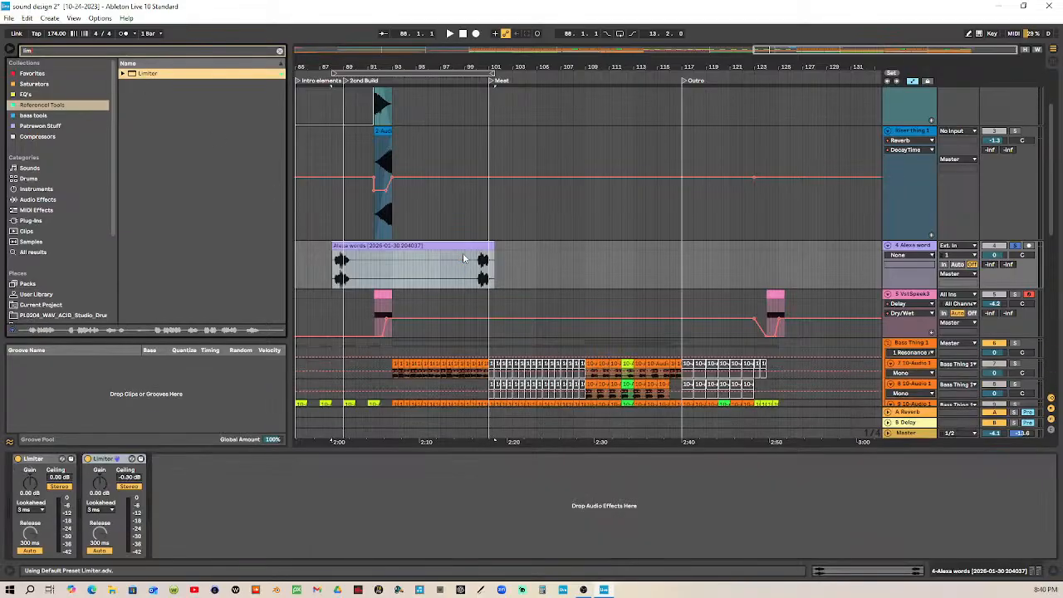
{"action": "right_click", "coordinate": [103, 459]}
{"action": "key", "text": "Escape"}
{"action": "key", "text": "Delete"}
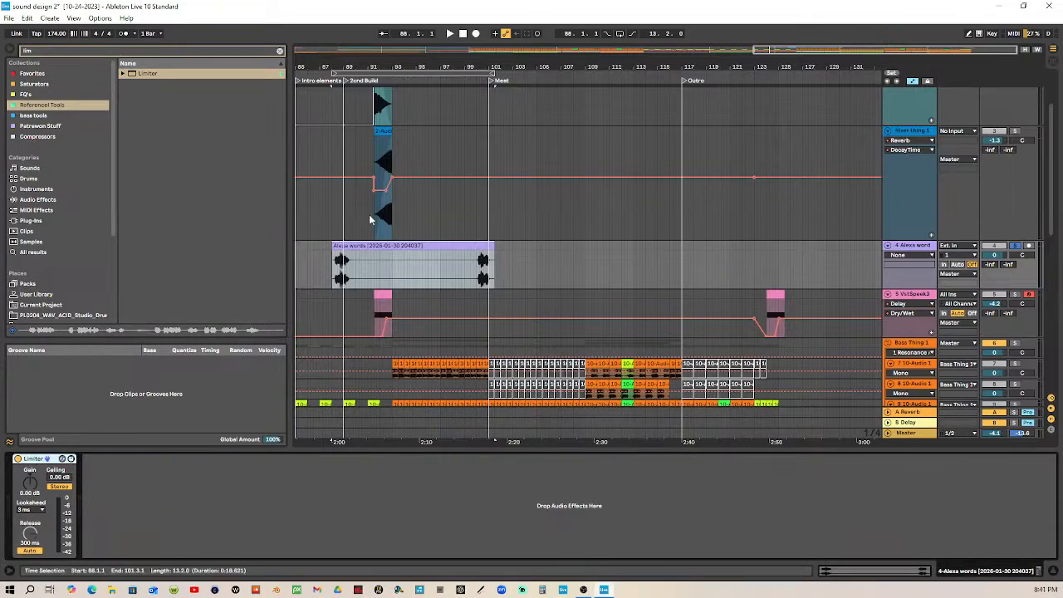
Step: Start playback and loop the first phrase, with the loop starting at 88.2.1 and lasting 1.2.0
{"action": "left_click", "coordinate": [408, 77]}
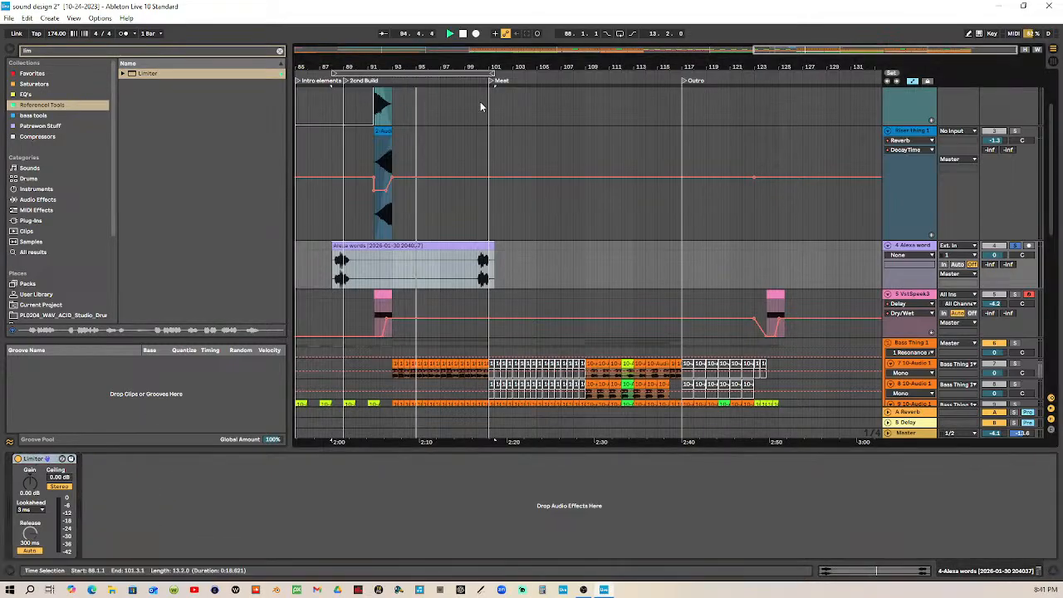
{"action": "mouse_move", "coordinate": [335, 74]}
{"action": "left_mouse_down"}
{"action": "mouse_move", "coordinate": [473, 67]}
{"action": "mouse_move", "coordinate": [335, 66]}
{"action": "left_mouse_up"}
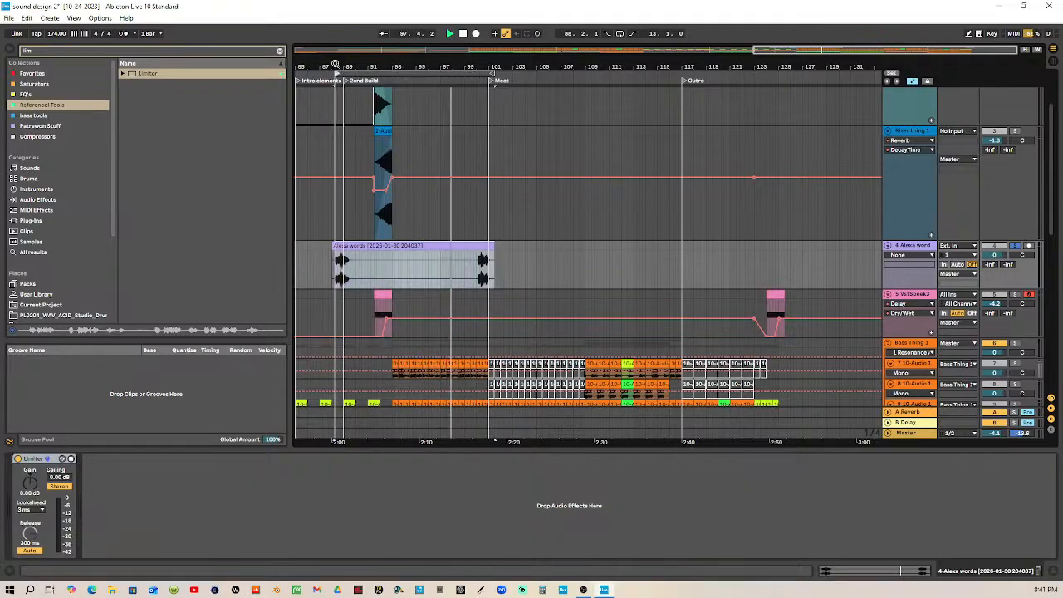
{"action": "left_click_drag", "start_coordinate": [490, 73], "coordinate": [367, 123]}
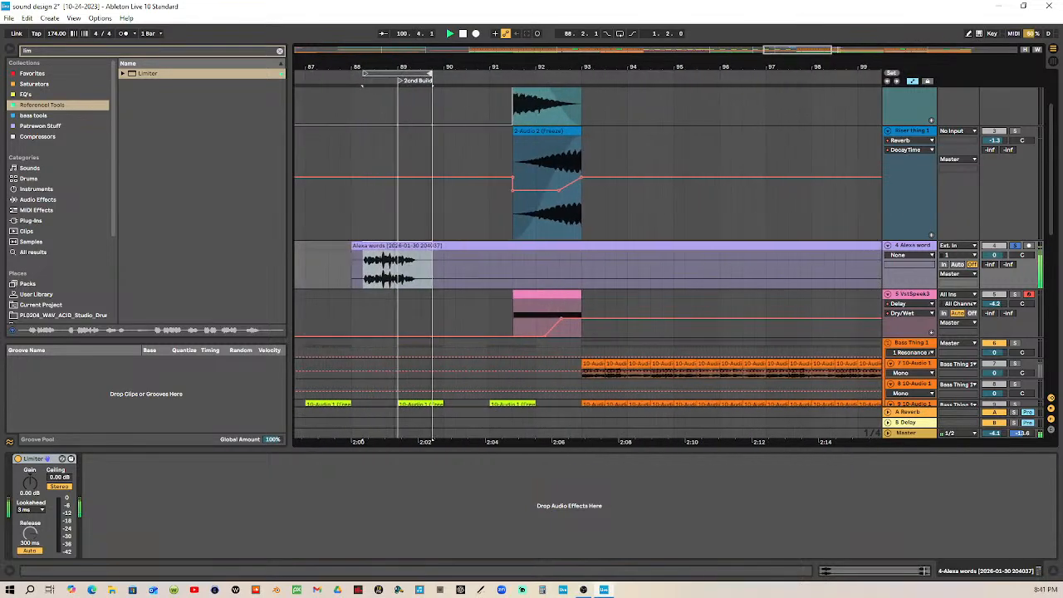
{"action": "left_click", "coordinate": [620, 33]}
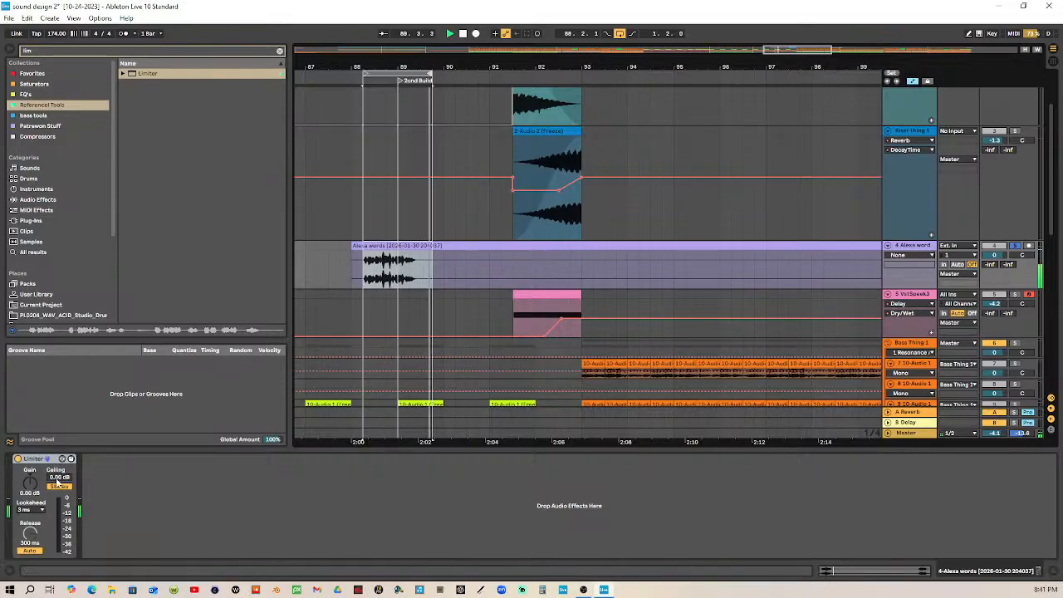
Step: Set the Limiter's ceiling to -5.81 dB, its lookahead to 6 ms and its release to 2.01 ms
{"action": "left_click_drag", "start_coordinate": [59, 477], "coordinate": [59, 510]}
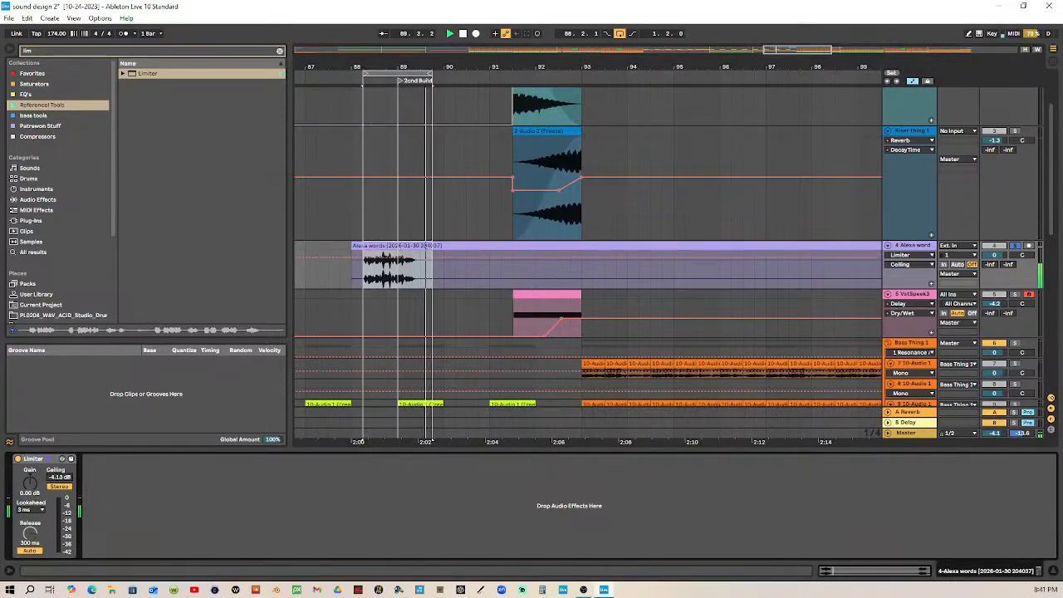
{"action": "left_click", "coordinate": [41, 510]}
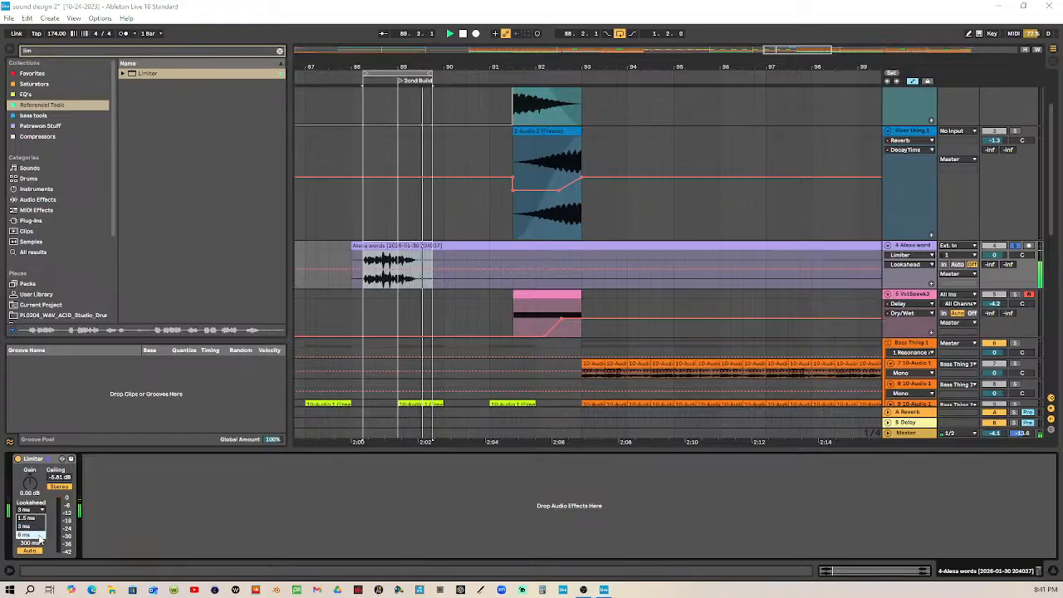
{"action": "left_click", "coordinate": [25, 534]}
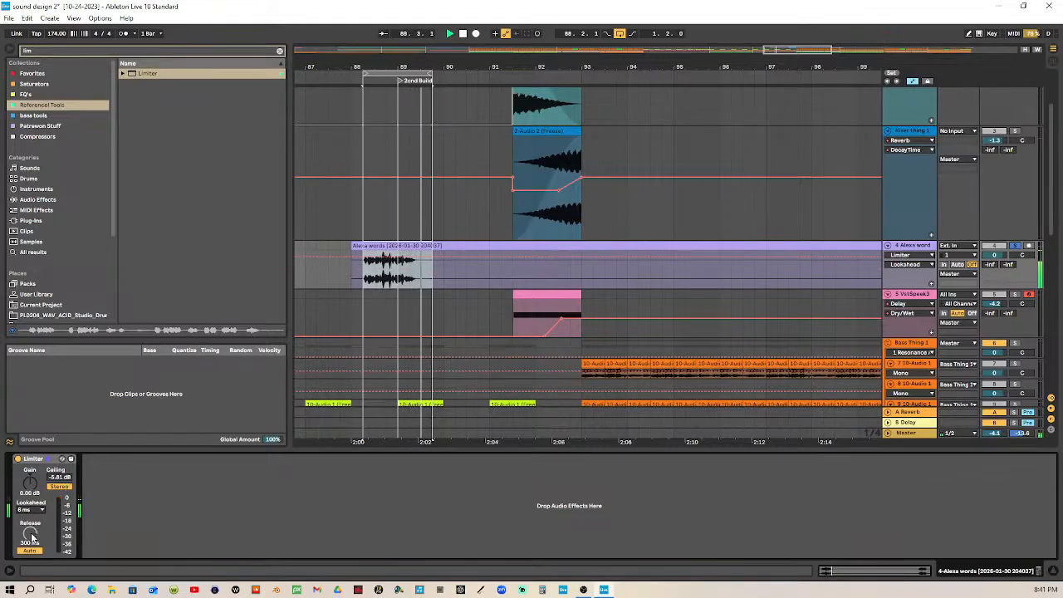
{"action": "left_click_drag", "start_coordinate": [29, 533], "coordinate": [30, 579]}
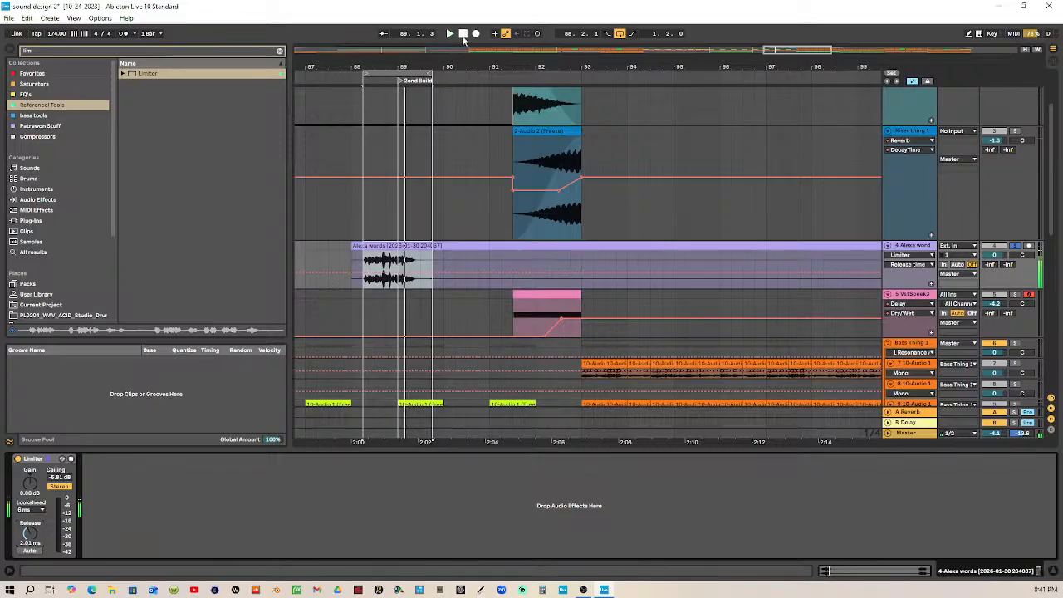
Step: Select the Alexa words track and search the browser's plug-ins for "T de"
{"action": "left_click", "coordinate": [923, 246]}
{"action": "left_click", "coordinate": [94, 51]}
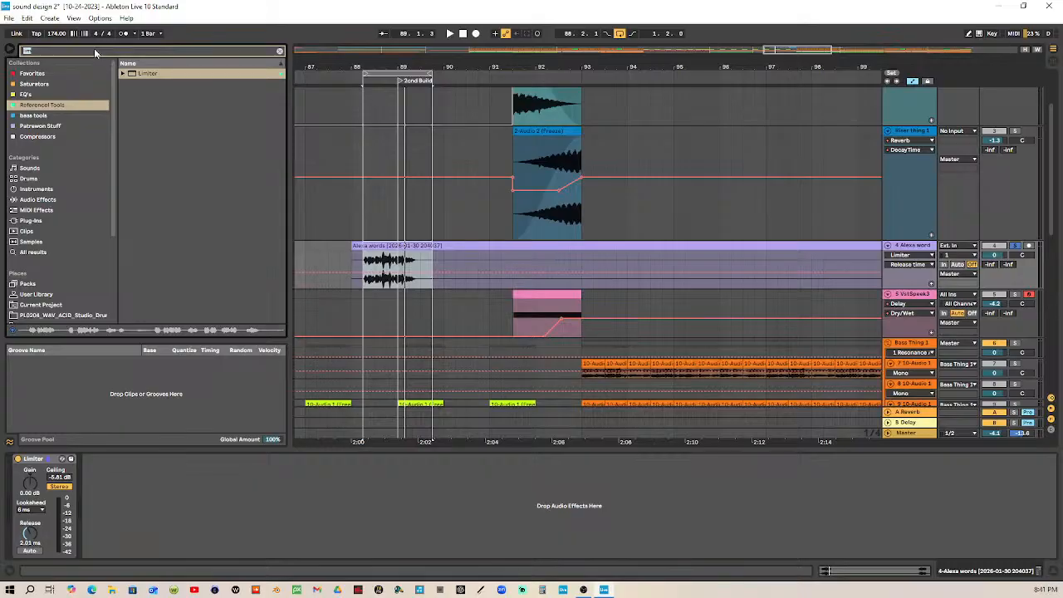
{"action": "type", "text": "tde"}
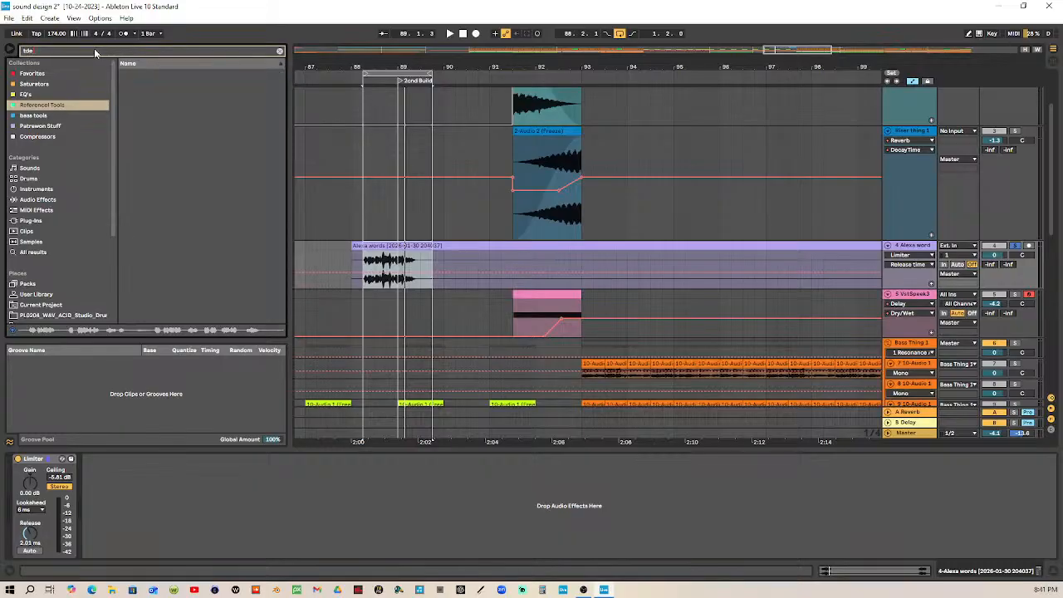
{"action": "left_click", "coordinate": [32, 221]}
{"action": "left_click", "coordinate": [278, 53]}
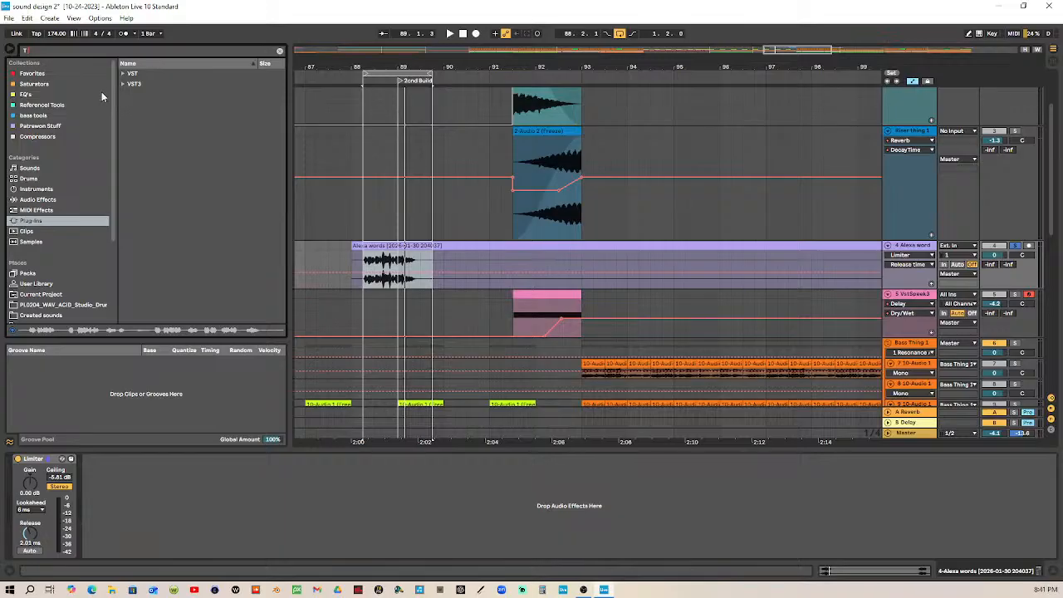
{"action": "left_click", "coordinate": [123, 84]}
{"action": "left_click", "coordinate": [123, 84]}
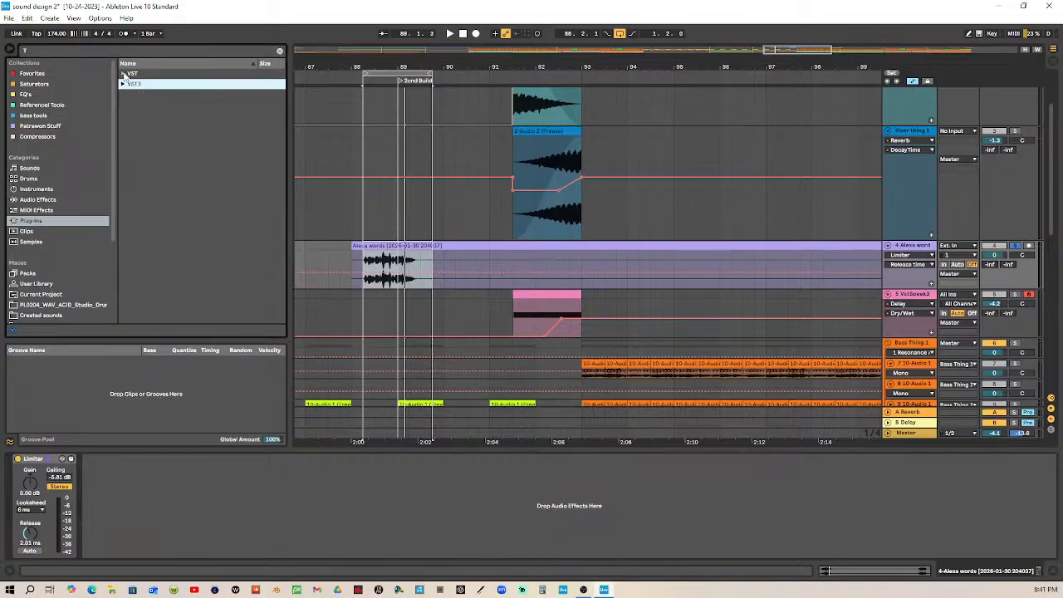
{"action": "left_click", "coordinate": [123, 73]}
{"action": "left_click", "coordinate": [123, 73]}
{"action": "left_click", "coordinate": [74, 52]}
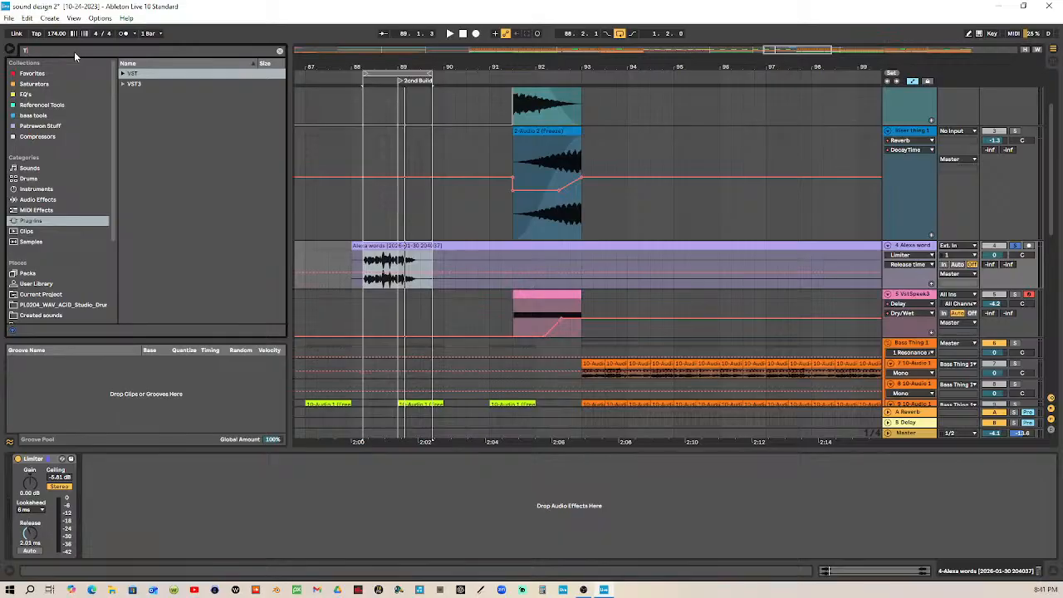
{"action": "type", "text": "T de"}
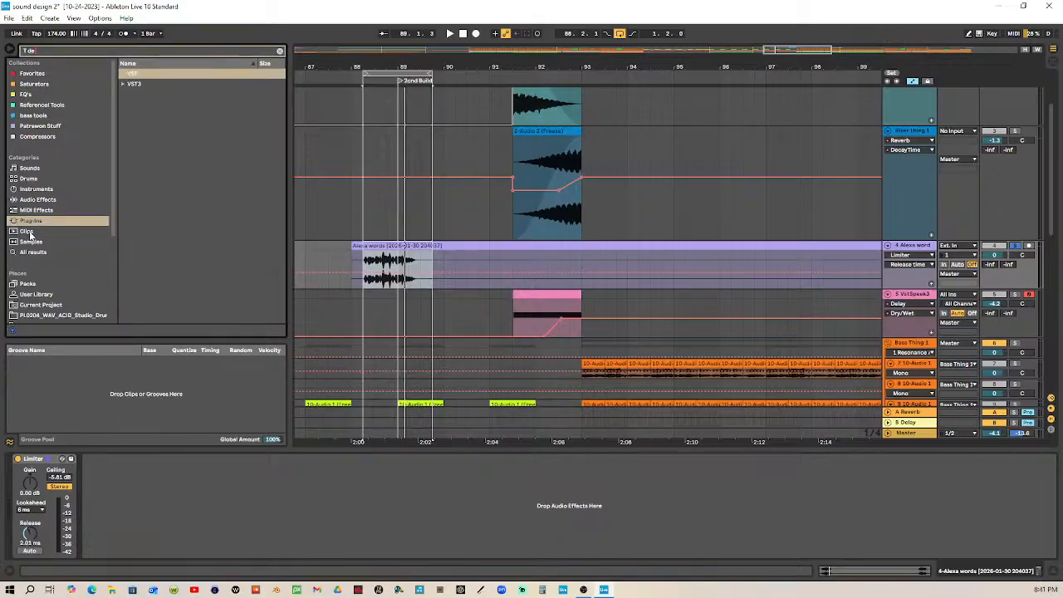
Step: Add Techivation's VST3 T-De-Esser to the Alexa words track, move its window clear of the arrangement and play the looped phrase
{"action": "left_click", "coordinate": [141, 112]}
{"action": "left_click", "coordinate": [123, 85]}
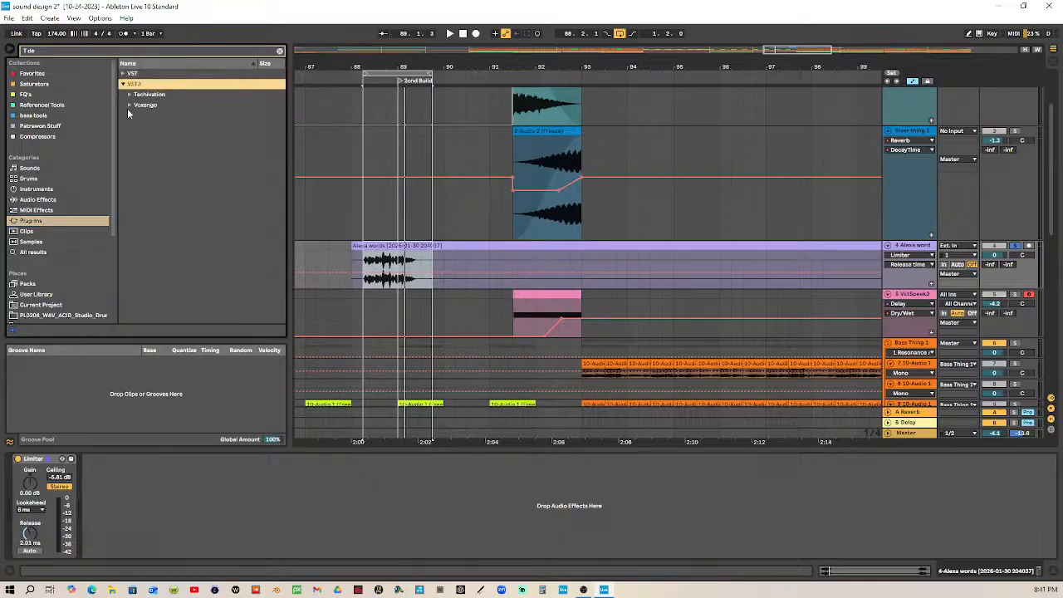
{"action": "left_click", "coordinate": [130, 96]}
{"action": "left_click", "coordinate": [158, 106]}
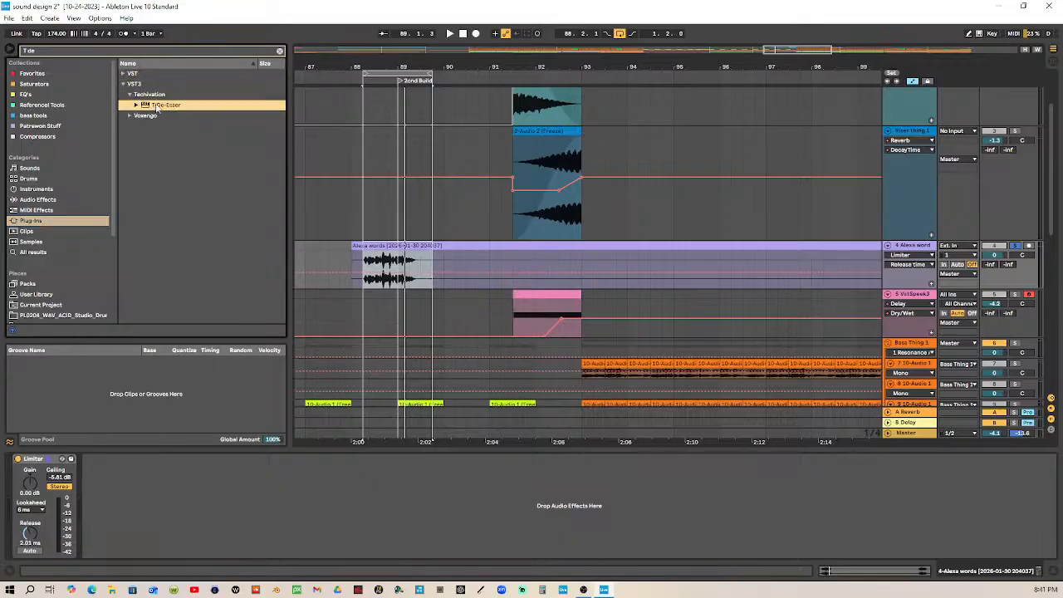
{"action": "left_click_drag", "start_coordinate": [158, 106], "coordinate": [371, 259]}
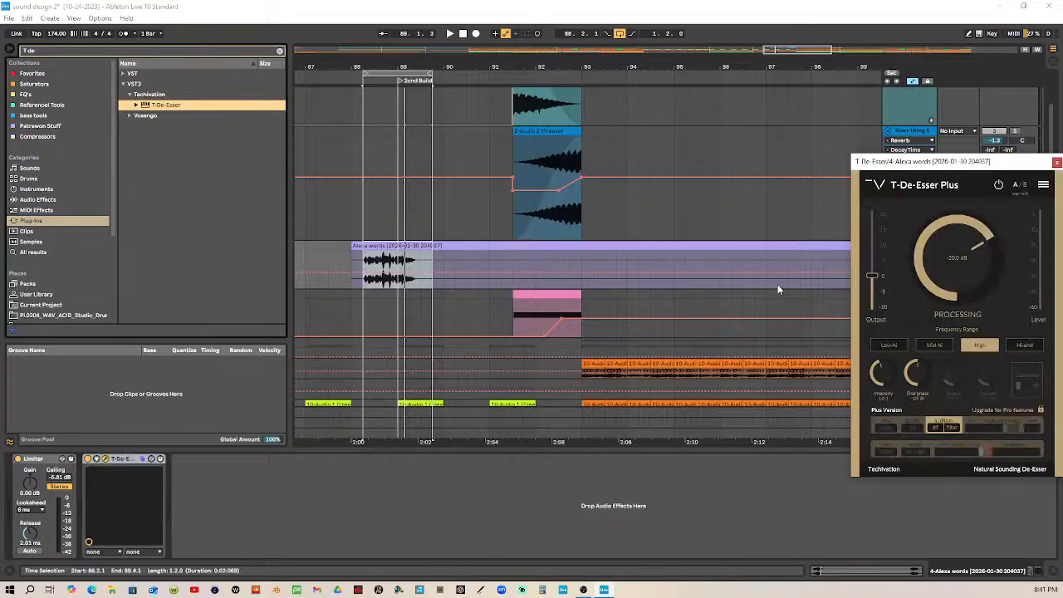
{"action": "left_click_drag", "start_coordinate": [939, 166], "coordinate": [189, 167]}
{"action": "left_click", "coordinate": [351, 72]}
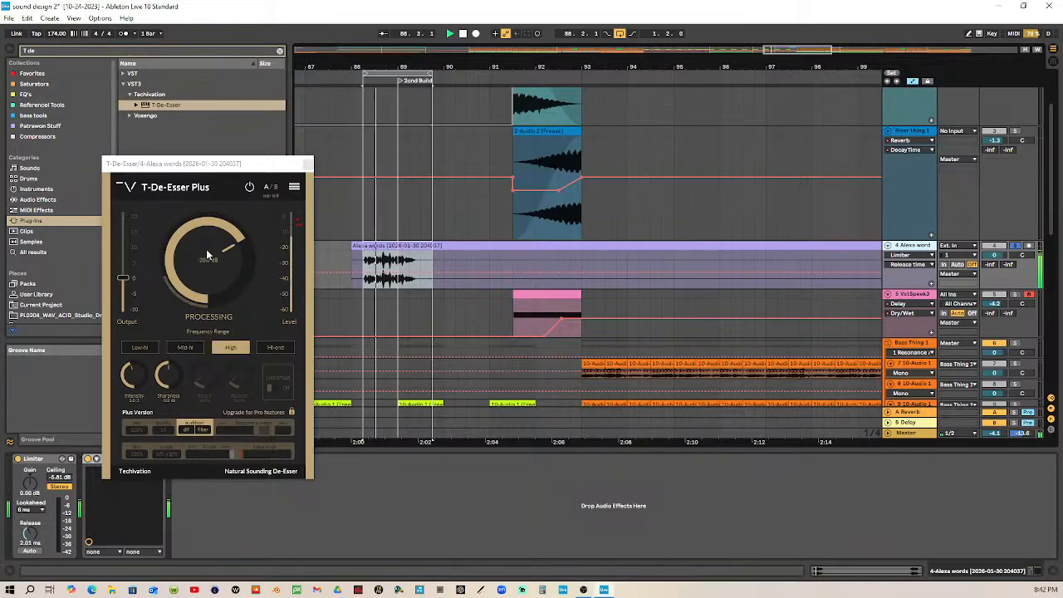
Step: Set the T-De-Esser's processing to -36.0 dB, close its window and select the Alexa words clip
{"action": "left_click_drag", "start_coordinate": [197, 269], "coordinate": [211, 319]}
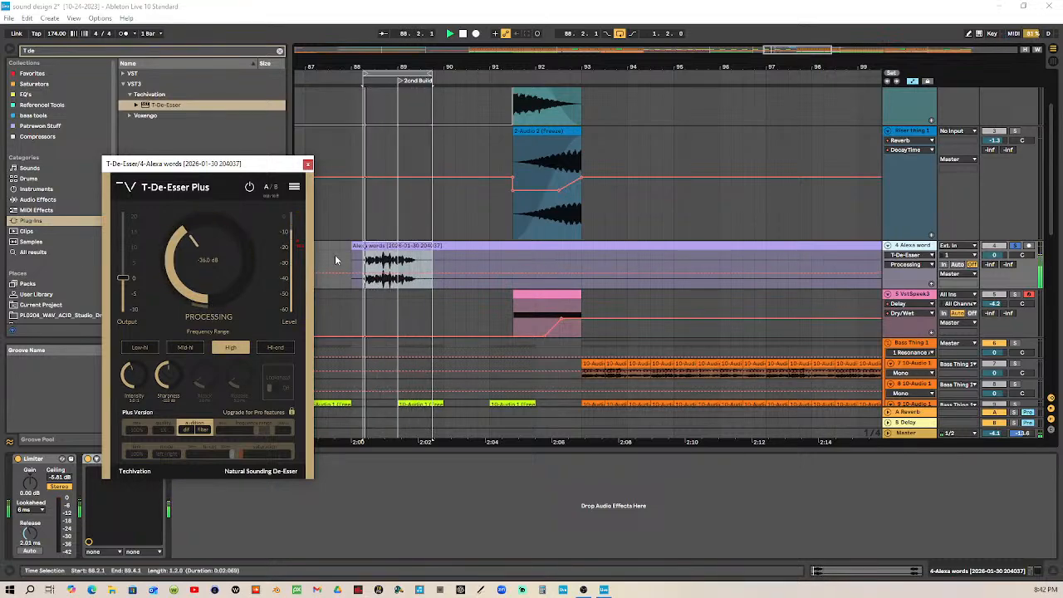
{"action": "left_click", "coordinate": [307, 164]}
{"action": "left_click", "coordinate": [872, 249]}
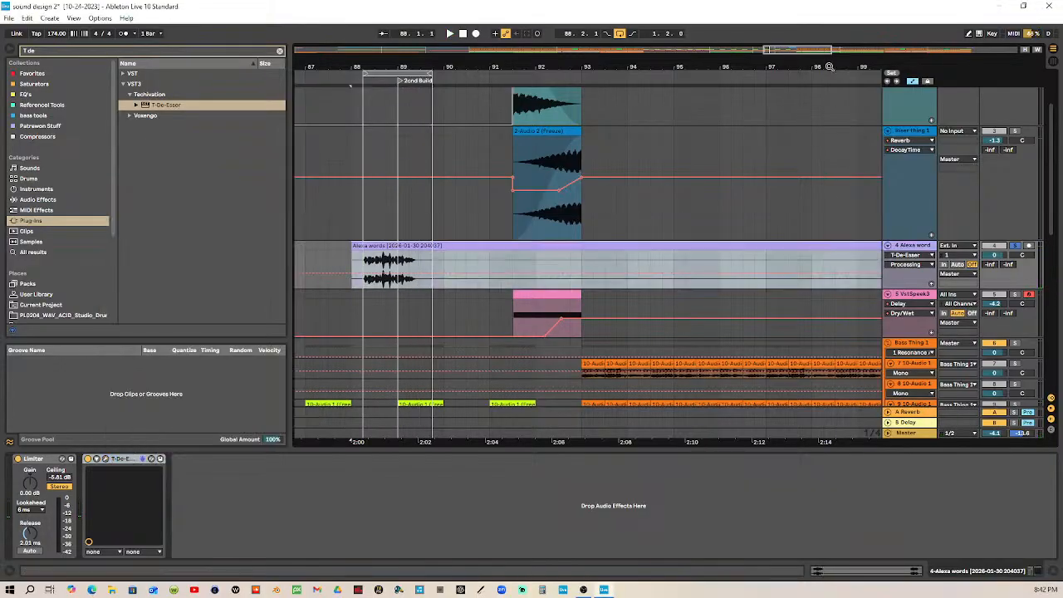
Step: Freeze the Alexa words track and flatten it to audio
{"action": "key", "text": "minus"}
{"action": "key", "text": "minus"}
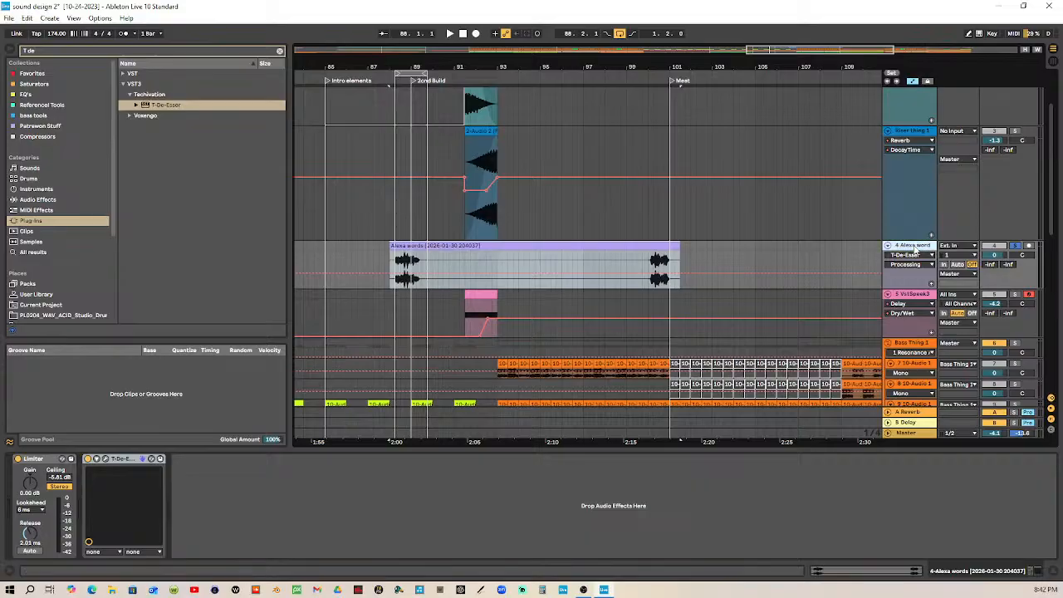
{"action": "right_click", "coordinate": [912, 246]}
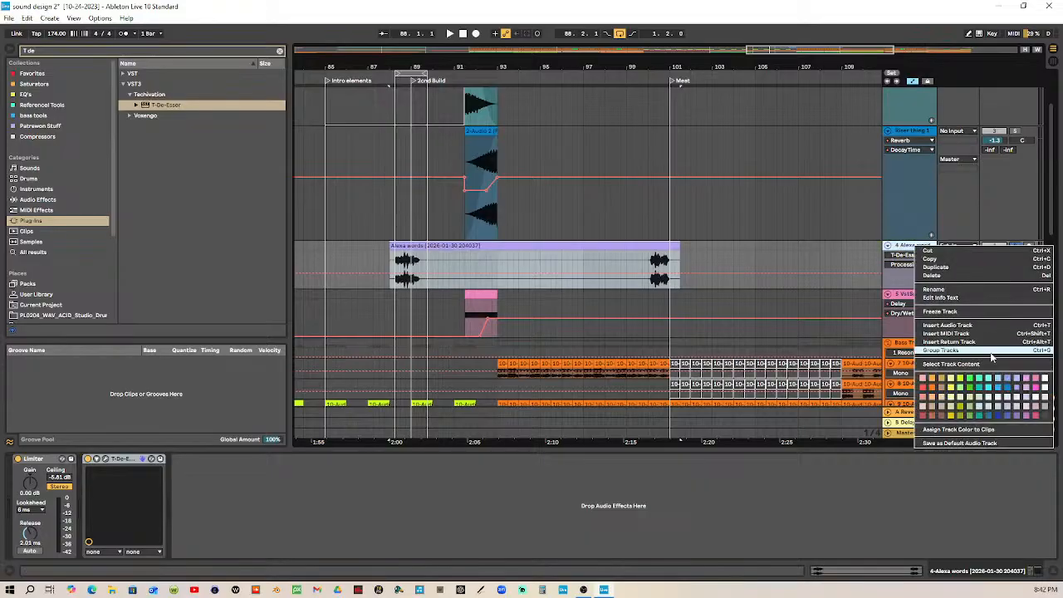
{"action": "left_click", "coordinate": [956, 312]}
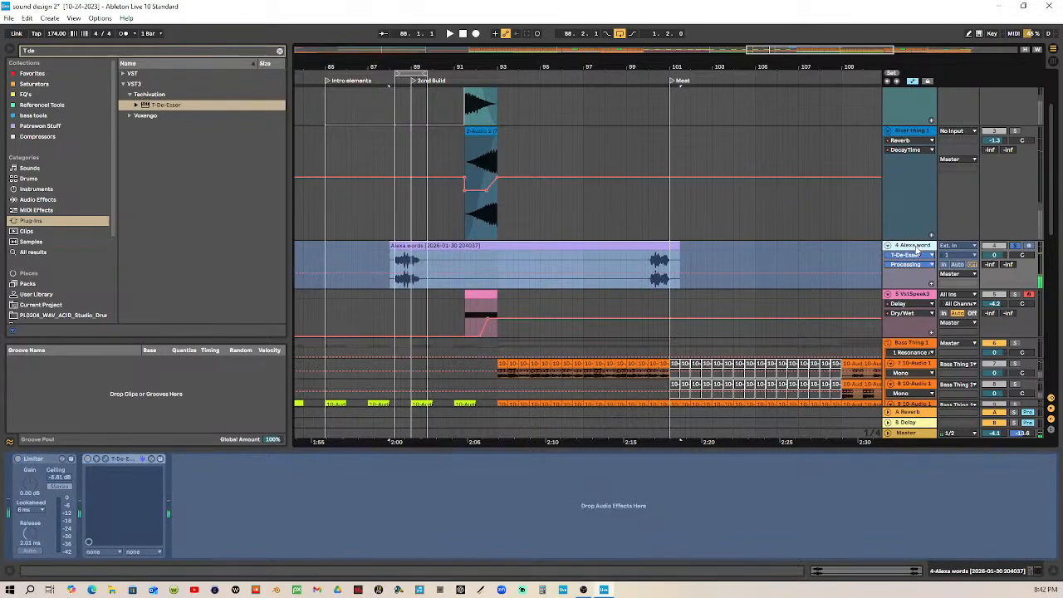
{"action": "right_click", "coordinate": [917, 247]}
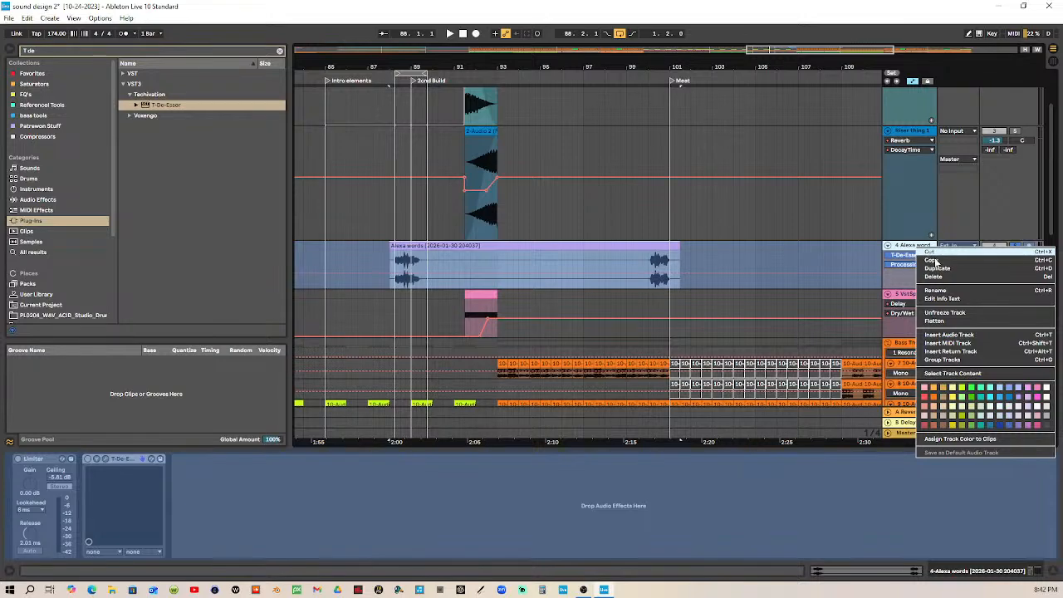
{"action": "left_click", "coordinate": [955, 322]}
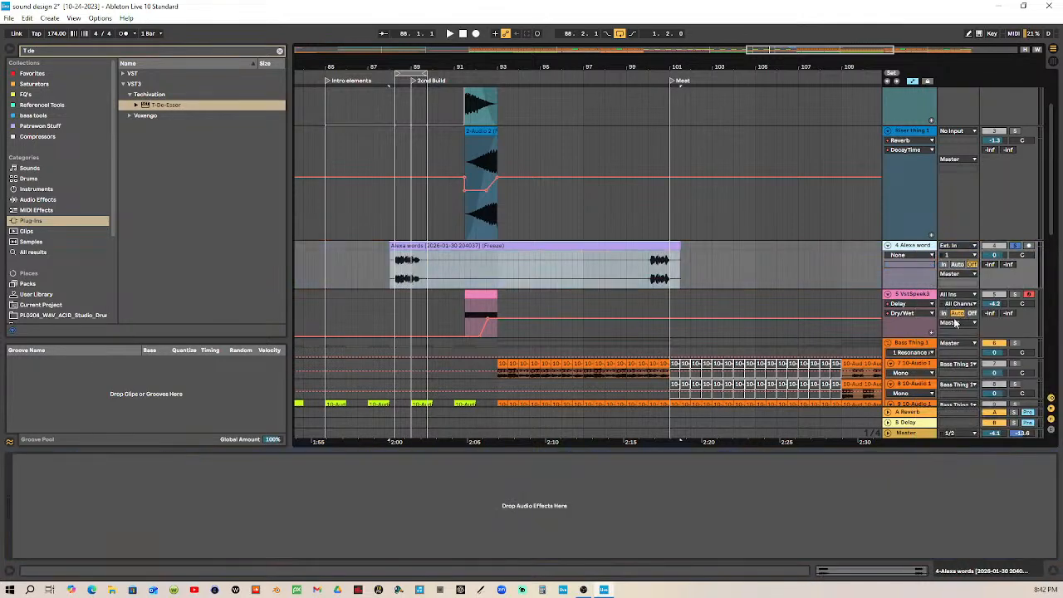
Step: Trim the end of the flattened Alexa words clip to 101.2.1 and consolidate the clip
{"action": "double_click", "coordinate": [627, 248]}
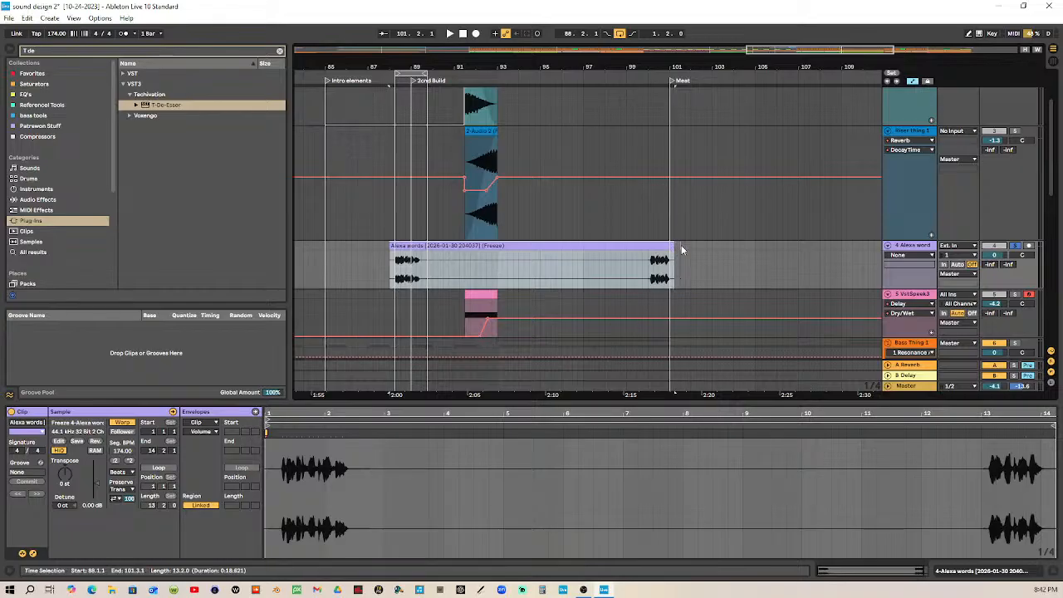
{"action": "left_click", "coordinate": [689, 246]}
{"action": "left_click_drag", "start_coordinate": [689, 246], "coordinate": [677, 247]}
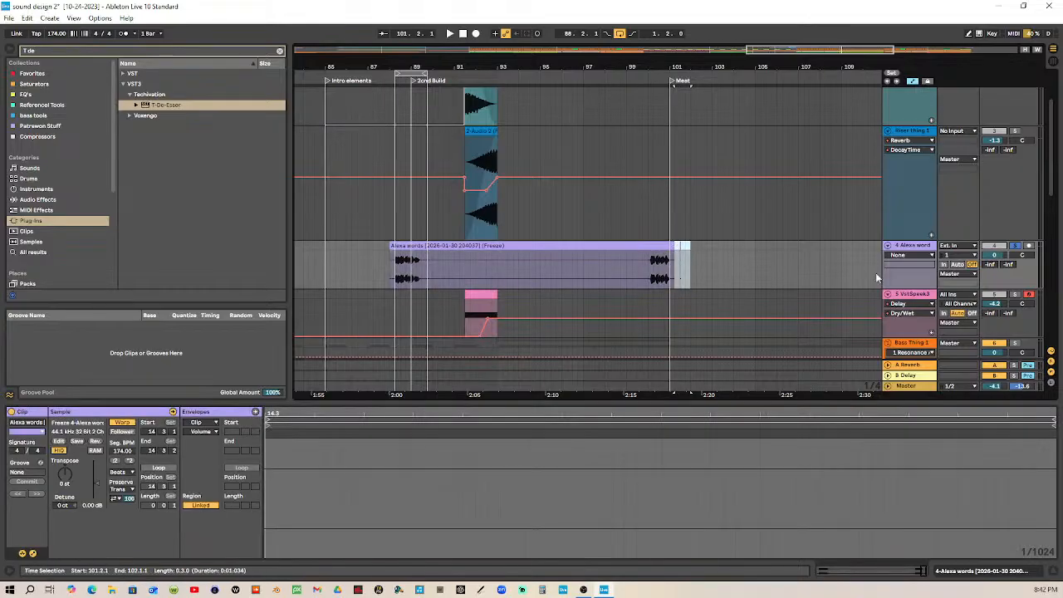
{"action": "mouse_move", "coordinate": [845, 246]}
{"action": "left_mouse_down"}
{"action": "mouse_move", "coordinate": [876, 246]}
{"action": "mouse_move", "coordinate": [834, 246]}
{"action": "left_mouse_up"}
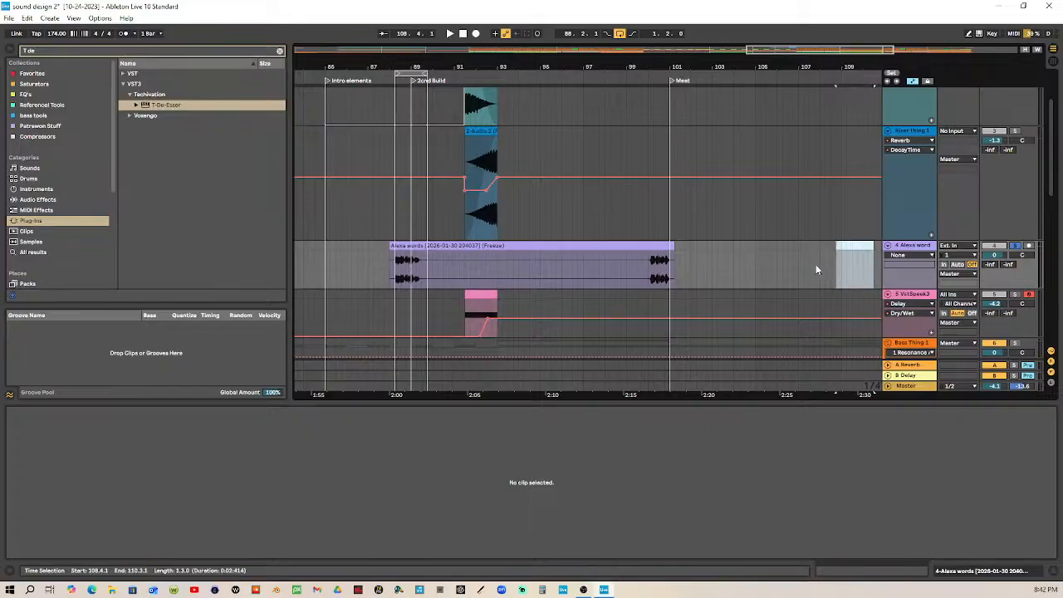
{"action": "left_click", "coordinate": [651, 247]}
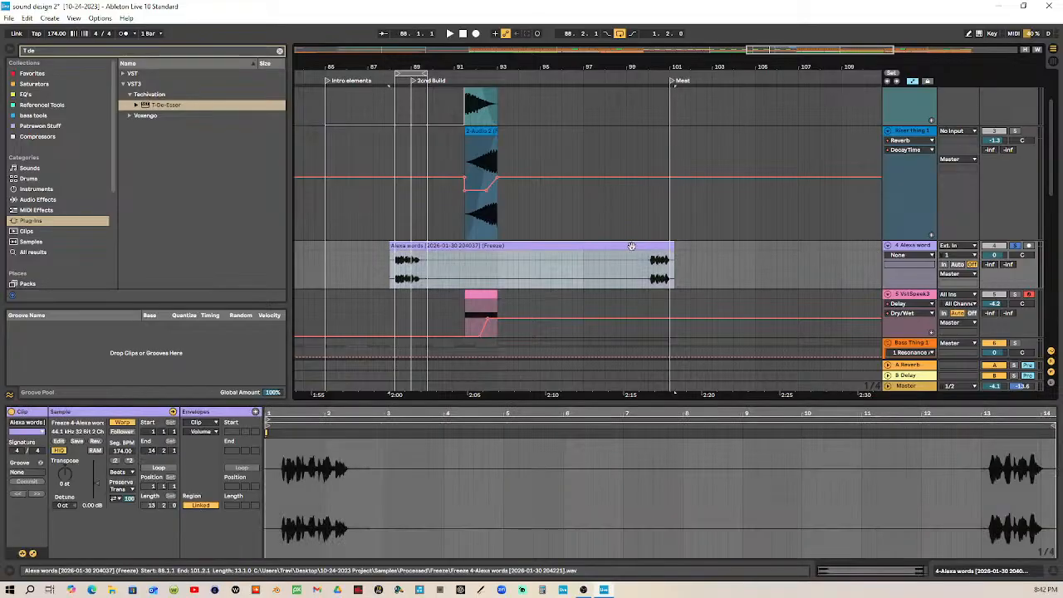
{"action": "key", "text": "ctrl+j"}
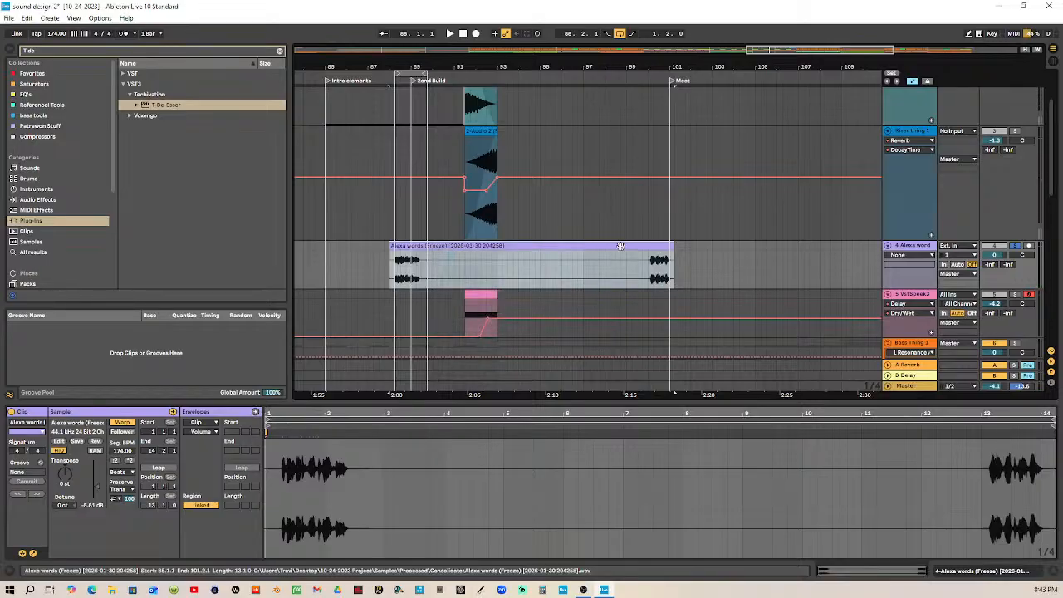
Step: Set the consolidated clip's gain to 0.06 dB and extend the loop to a length of 14.0.0
{"action": "left_click_drag", "start_coordinate": [89, 514], "coordinate": [90, 474]}
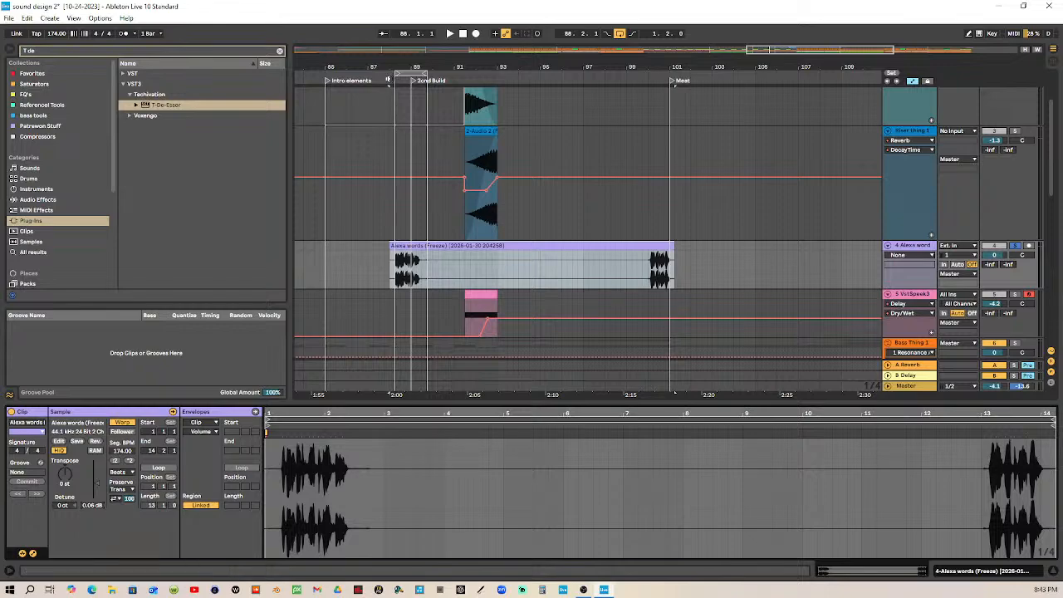
{"action": "left_click_drag", "start_coordinate": [422, 75], "coordinate": [696, 76]}
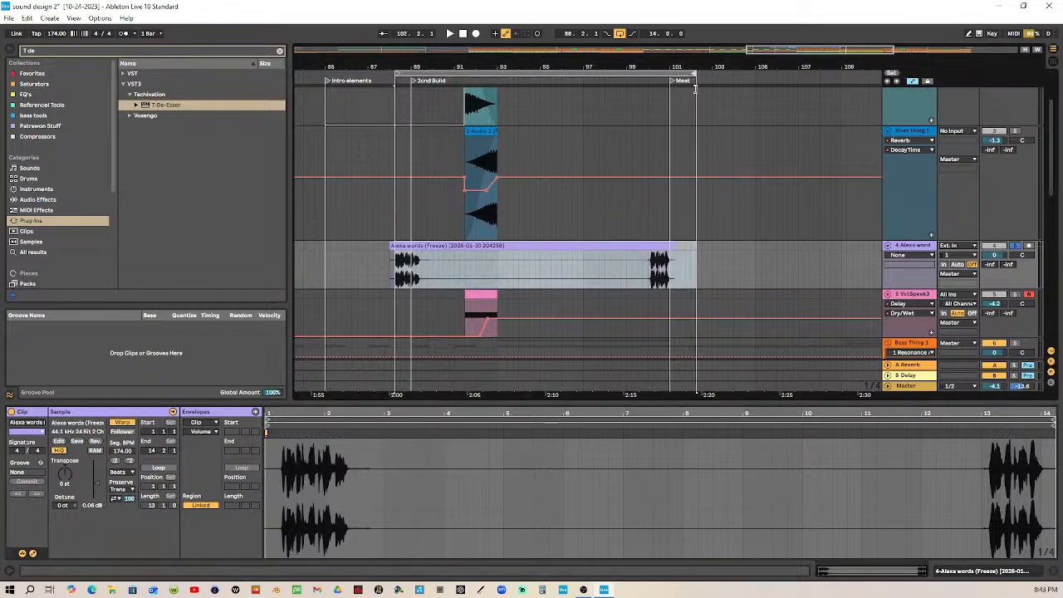
{"action": "scroll", "coordinate": [706, 243], "scroll_direction": "down", "scroll_amount": 3}
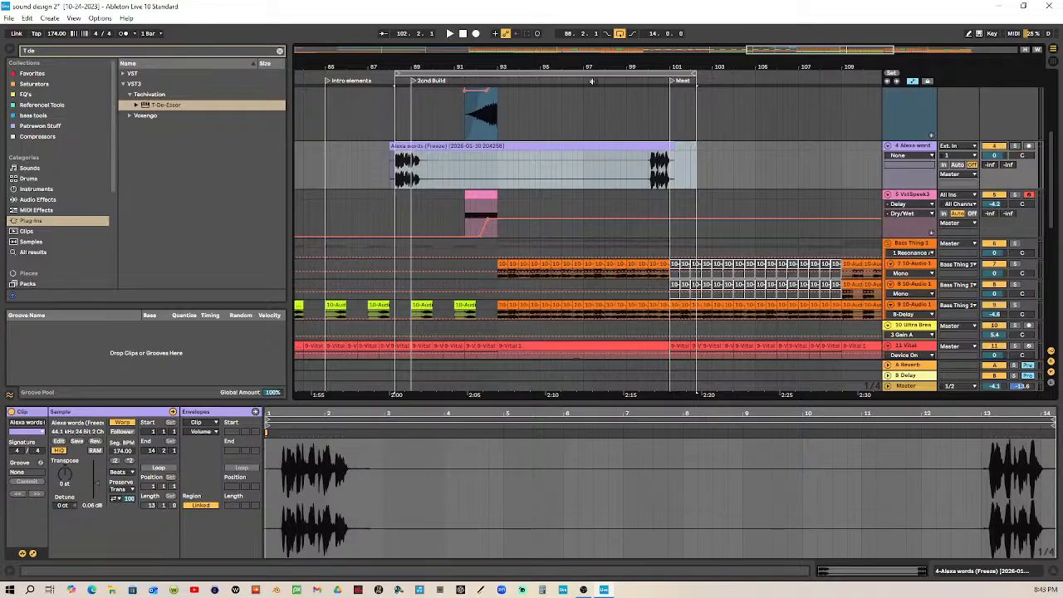
Step: Play the loop with the full mix and set the Alexa words track's volume to 2.9 dB
{"action": "key", "text": "space"}
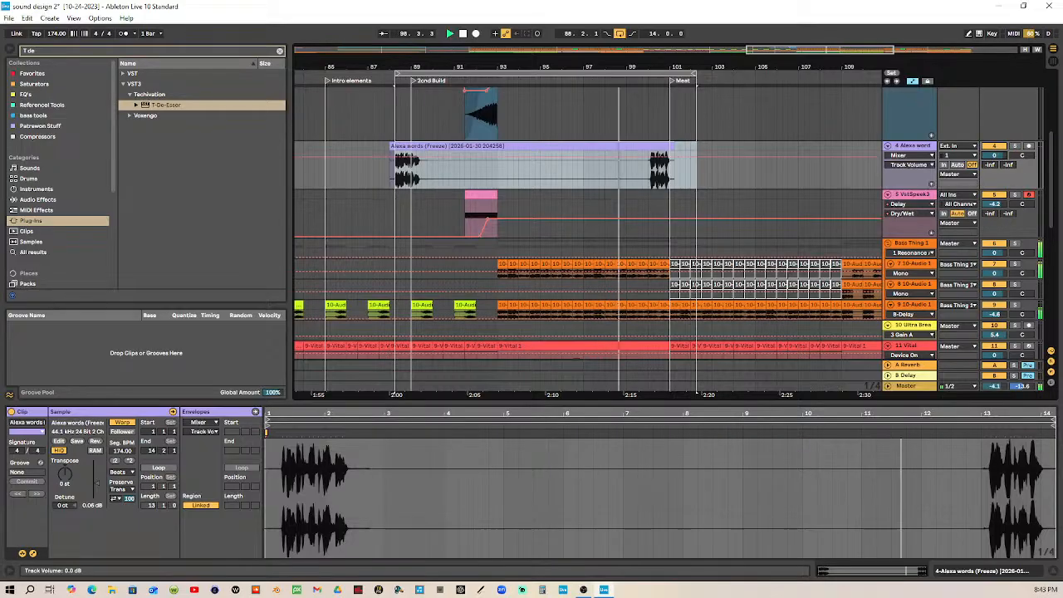
{"action": "left_click_drag", "start_coordinate": [994, 155], "coordinate": [995, 139]}
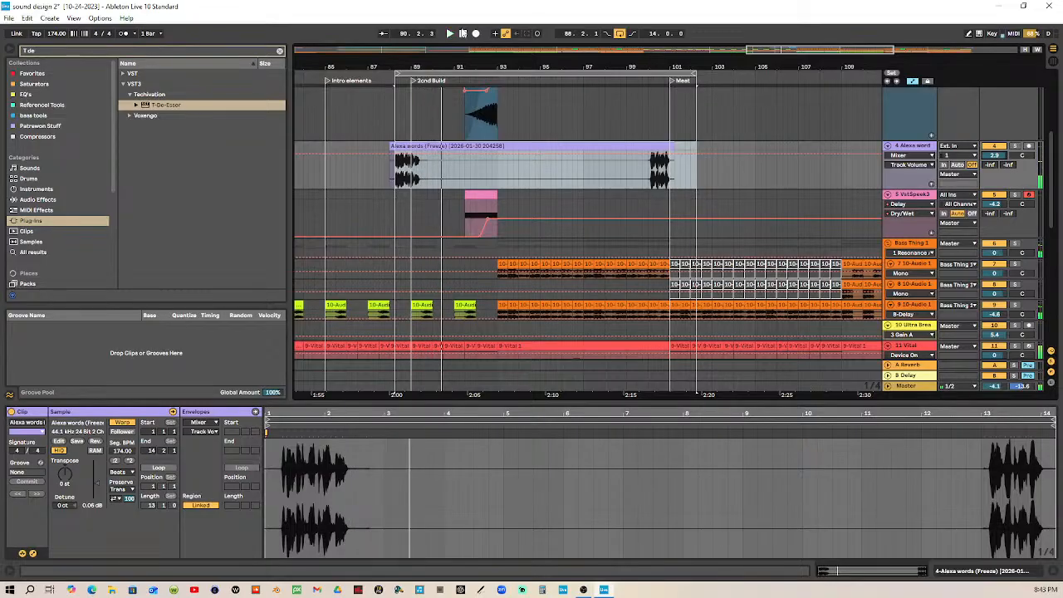
{"action": "key", "text": "space"}
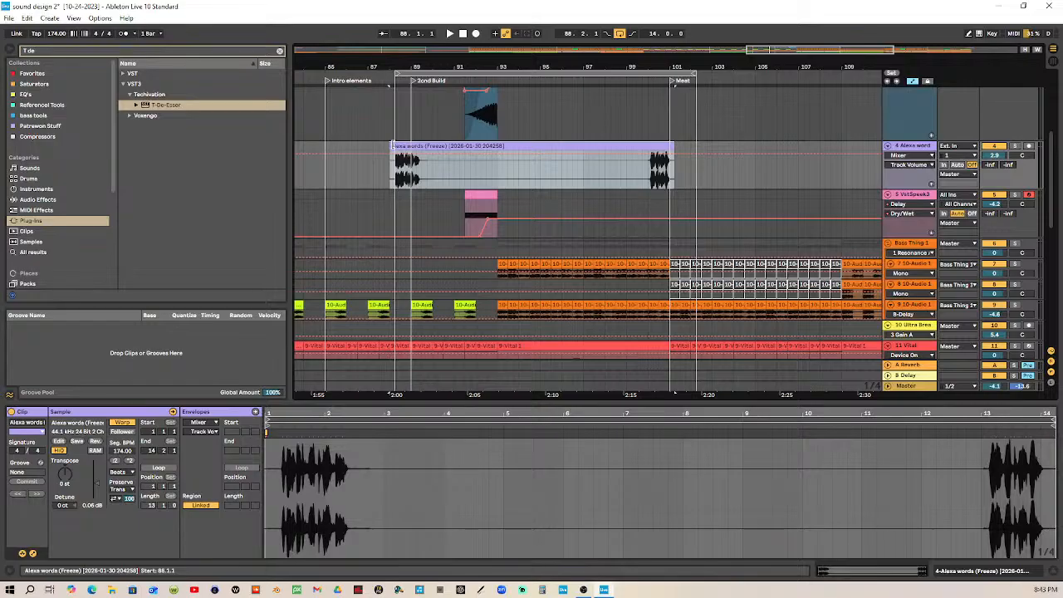
Step: Add EQ Eight from the EQ's collection to the Alexa words track
{"action": "left_click", "coordinate": [30, 95]}
{"action": "left_click", "coordinate": [150, 75]}
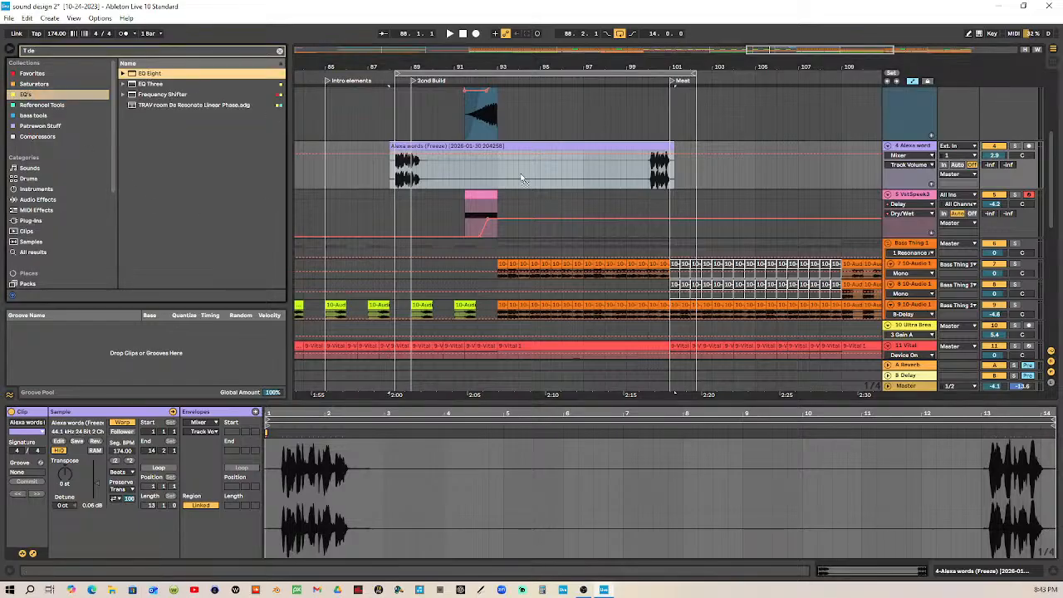
{"action": "left_click_drag", "start_coordinate": [523, 172], "coordinate": [943, 152]}
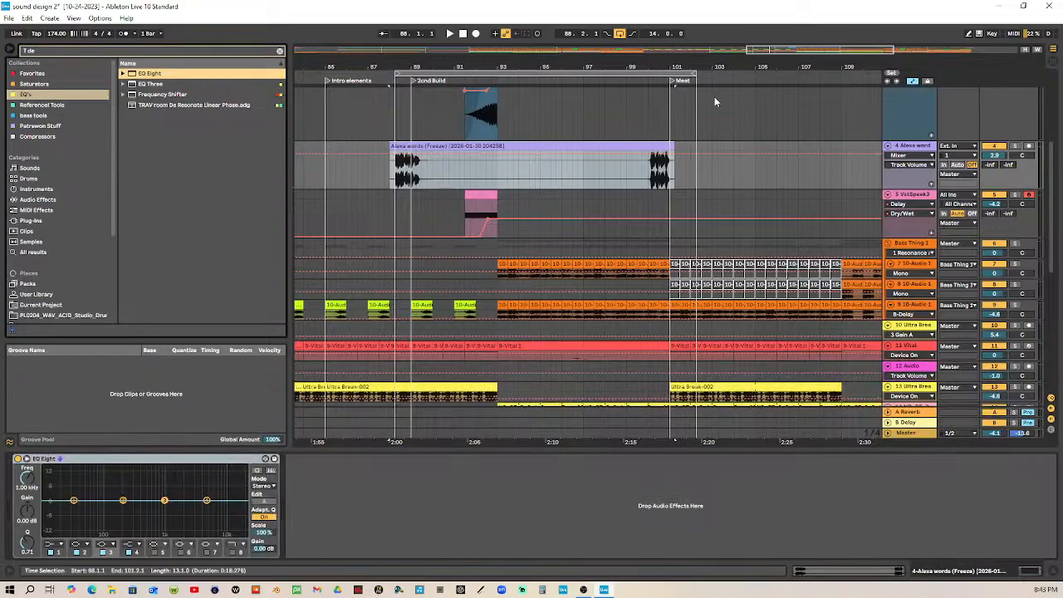
Step: Solo the Alexa words track, loop its first phrase over 3.1.0 and set EQ Eight's second band to -7.31 dB at 194 Hz
{"action": "left_click", "coordinate": [1014, 147]}
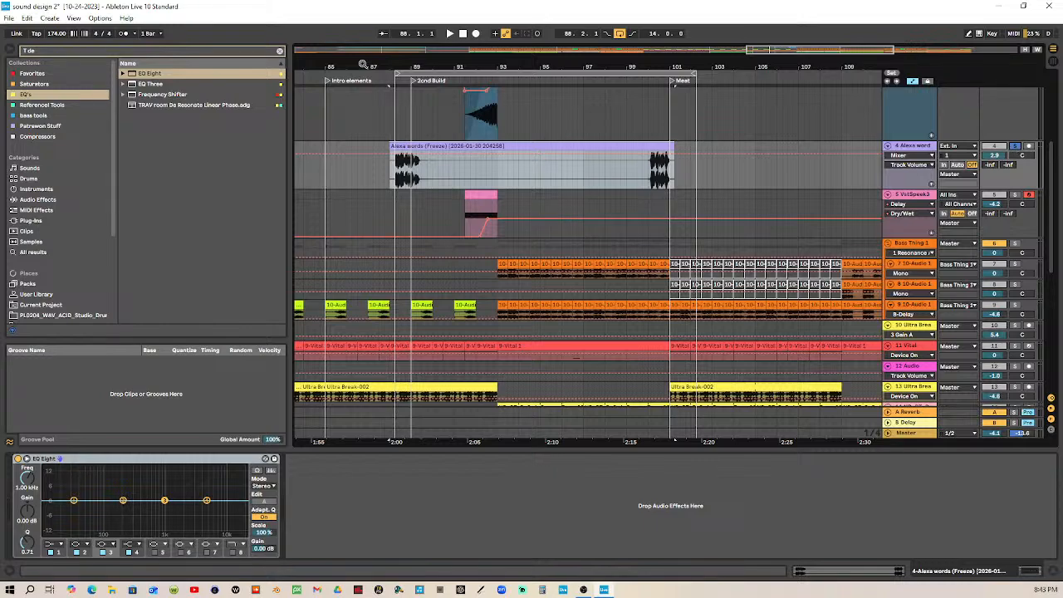
{"action": "left_click", "coordinate": [390, 80]}
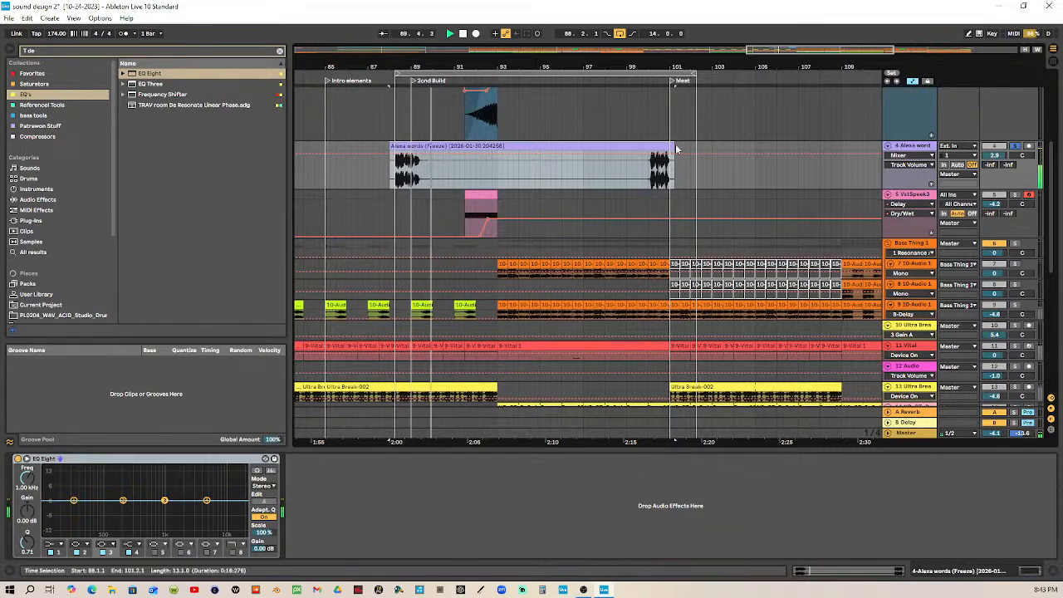
{"action": "left_click_drag", "start_coordinate": [693, 73], "coordinate": [467, 67]}
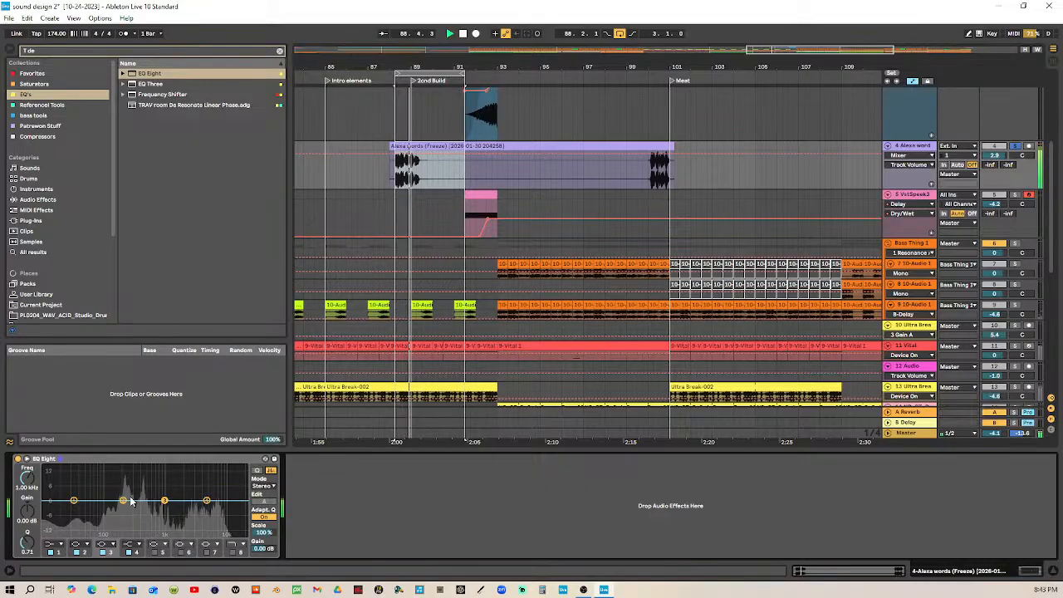
{"action": "mouse_move", "coordinate": [126, 501]}
{"action": "left_mouse_down"}
{"action": "mouse_move", "coordinate": [143, 515]}
{"action": "mouse_move", "coordinate": [122, 517]}
{"action": "left_mouse_up"}
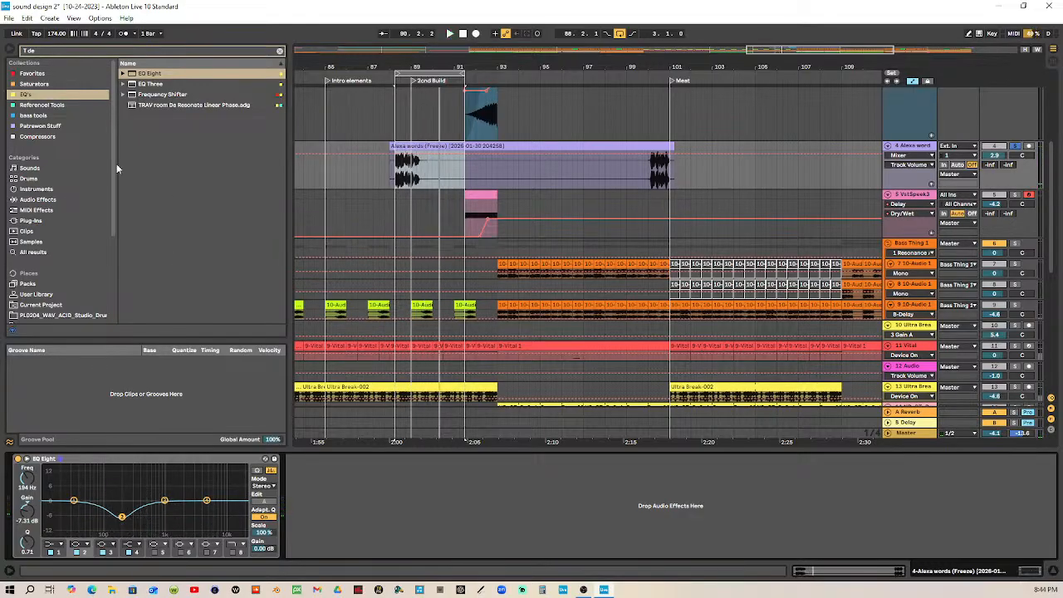
Step: Solo the VstSpeek3 track as well, play the passage, stop playback and return to the song's start
{"action": "left_click", "coordinate": [35, 210]}
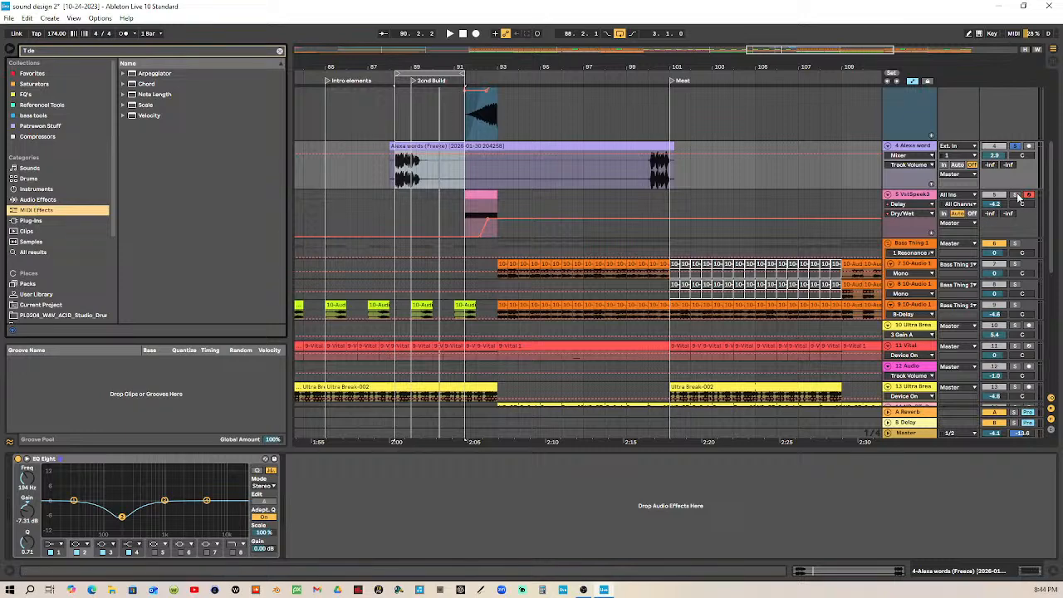
{"action": "left_click", "coordinate": [1016, 196]}
{"action": "left_click", "coordinate": [449, 34]}
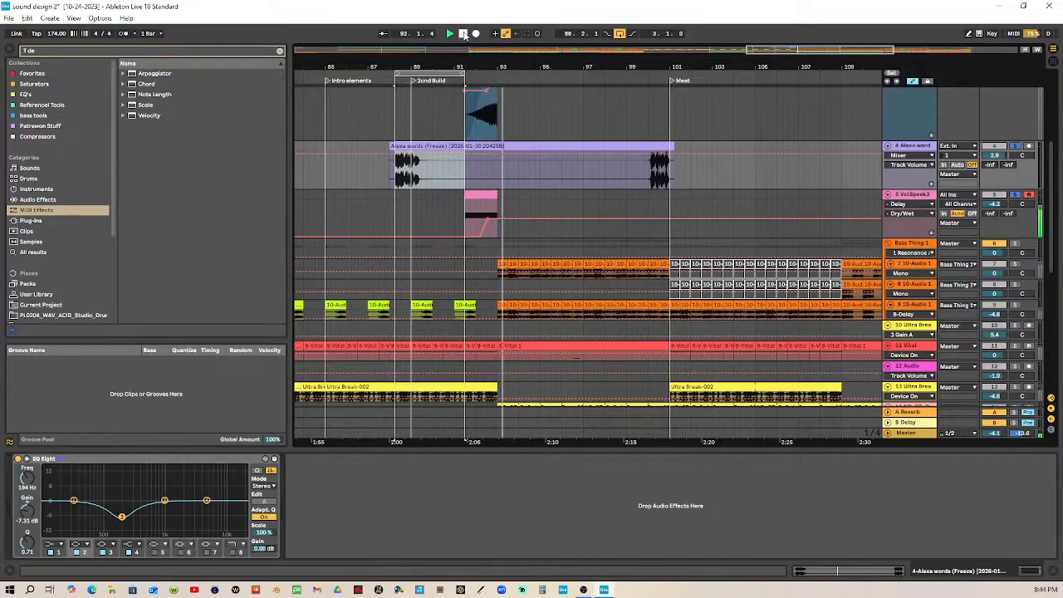
{"action": "left_click", "coordinate": [463, 33]}
{"action": "left_click", "coordinate": [464, 34]}
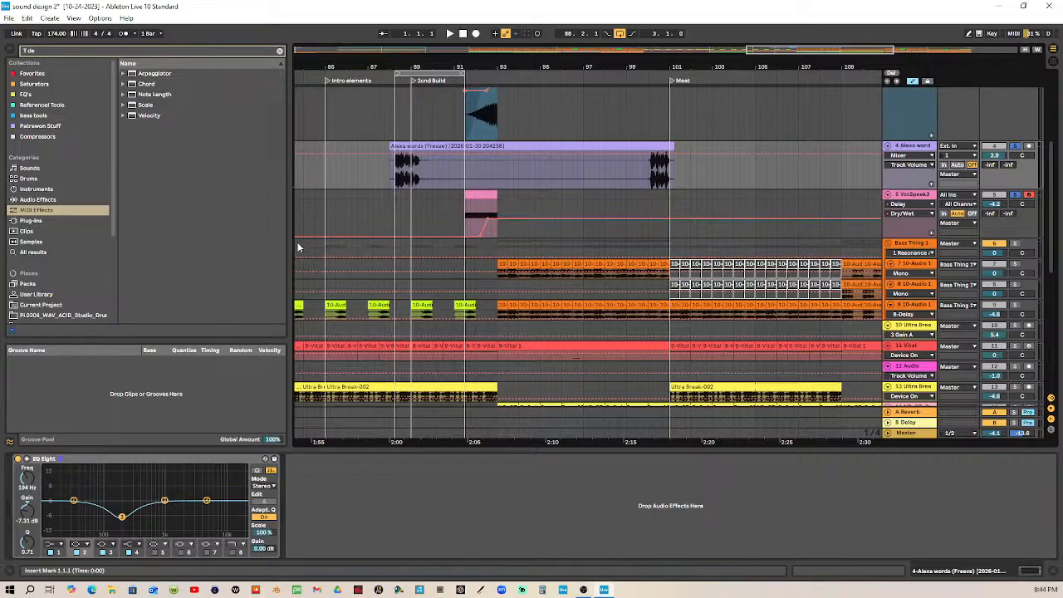
Step: Clear the old browser search and search the plug-ins for "mbit"
{"action": "left_click", "coordinate": [41, 210]}
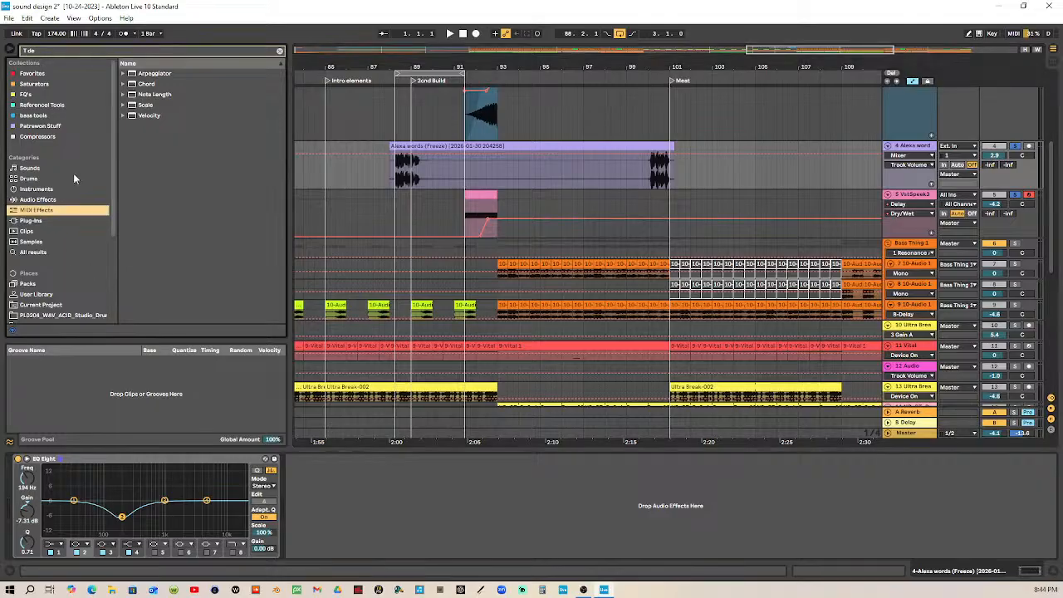
{"action": "left_click", "coordinate": [280, 51]}
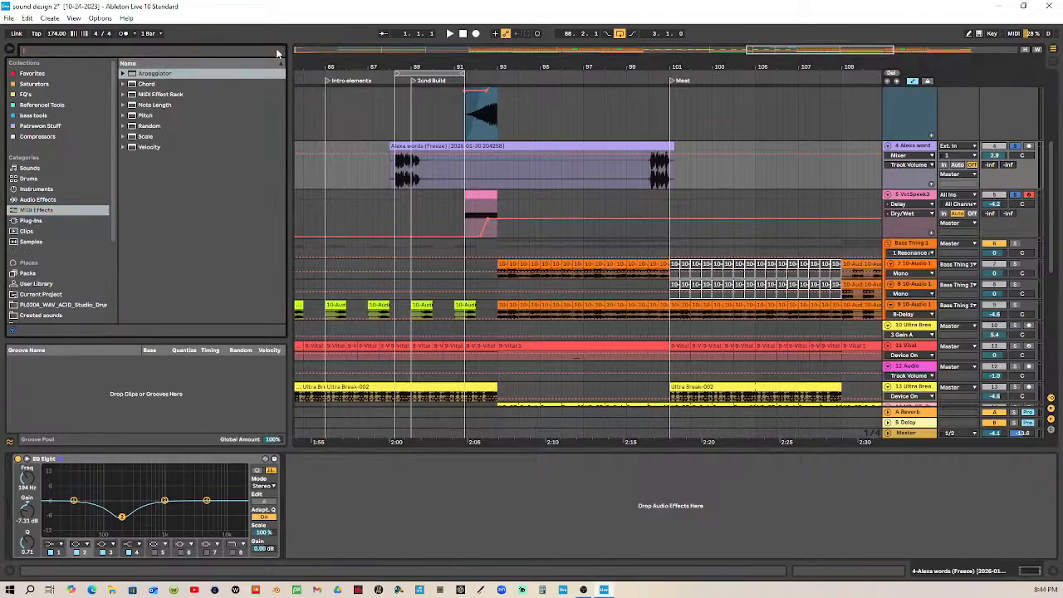
{"action": "left_click", "coordinate": [40, 95]}
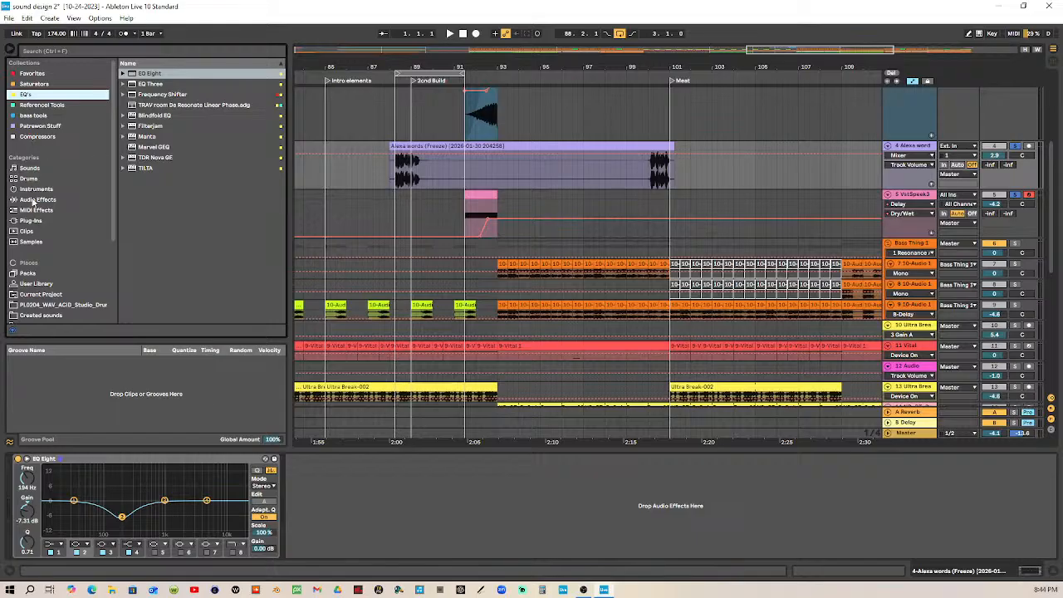
{"action": "left_click", "coordinate": [33, 221]}
{"action": "left_click", "coordinate": [124, 54]}
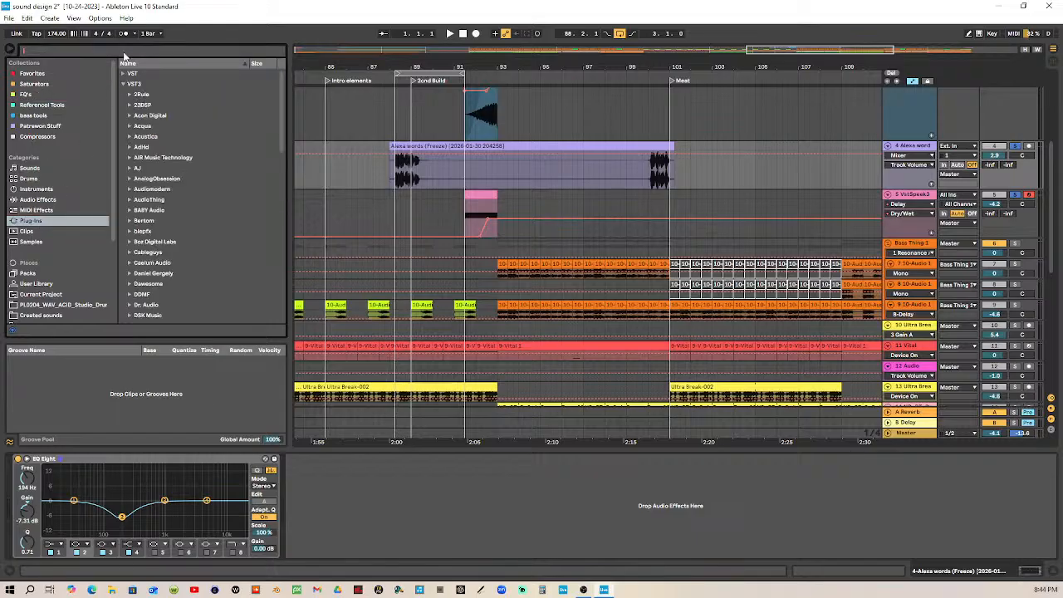
{"action": "type", "text": "mbit"}
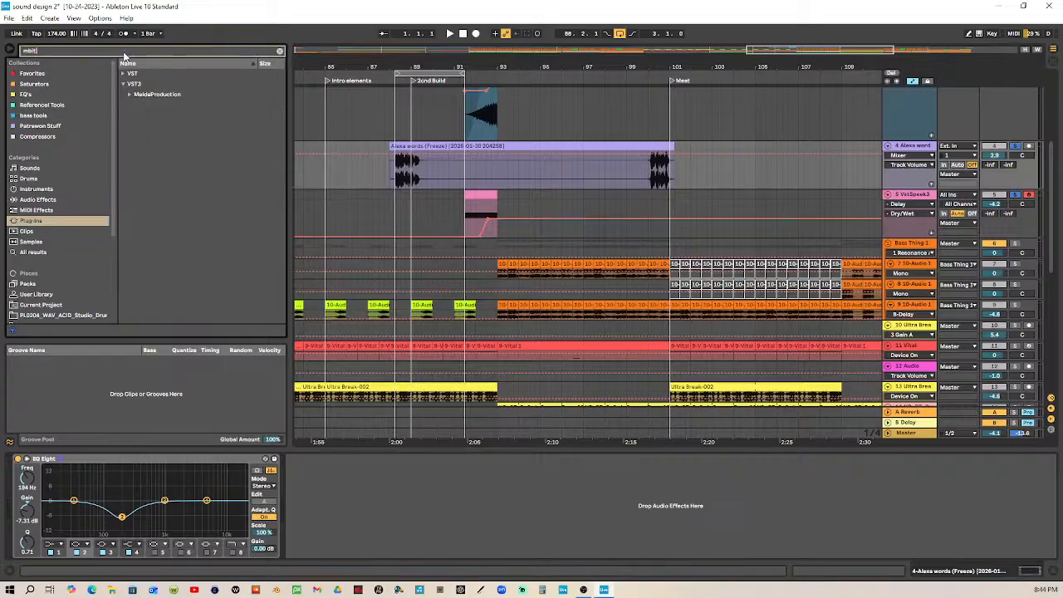
Step: Add MeldaProduction's VST3 MBitFun to the Alexa words track and move its window toward the middle of the arrangement
{"action": "left_click", "coordinate": [131, 97]}
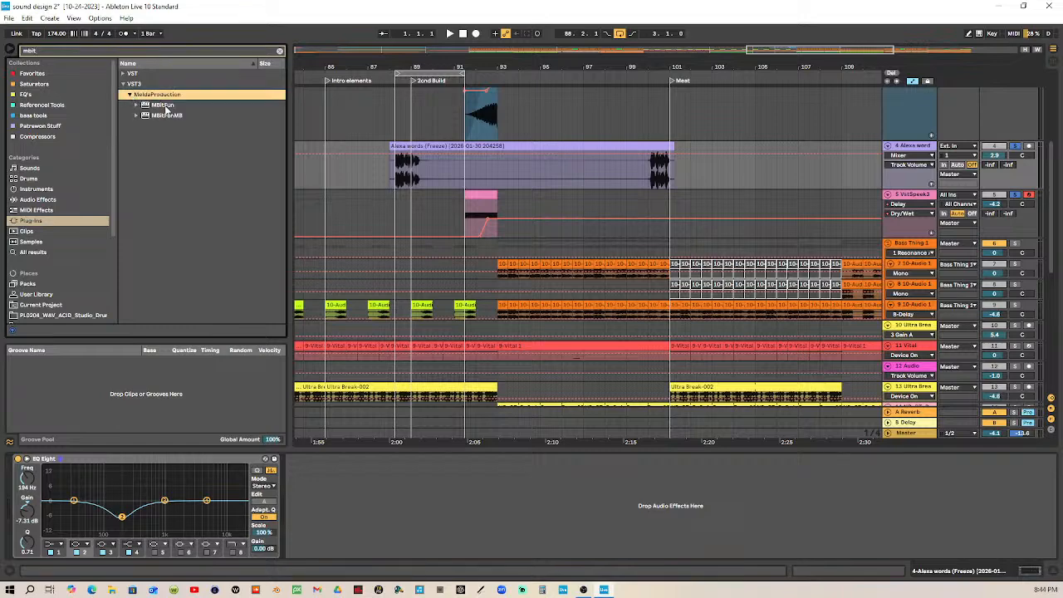
{"action": "left_click", "coordinate": [165, 108]}
{"action": "left_click_drag", "start_coordinate": [421, 174], "coordinate": [422, 174]}
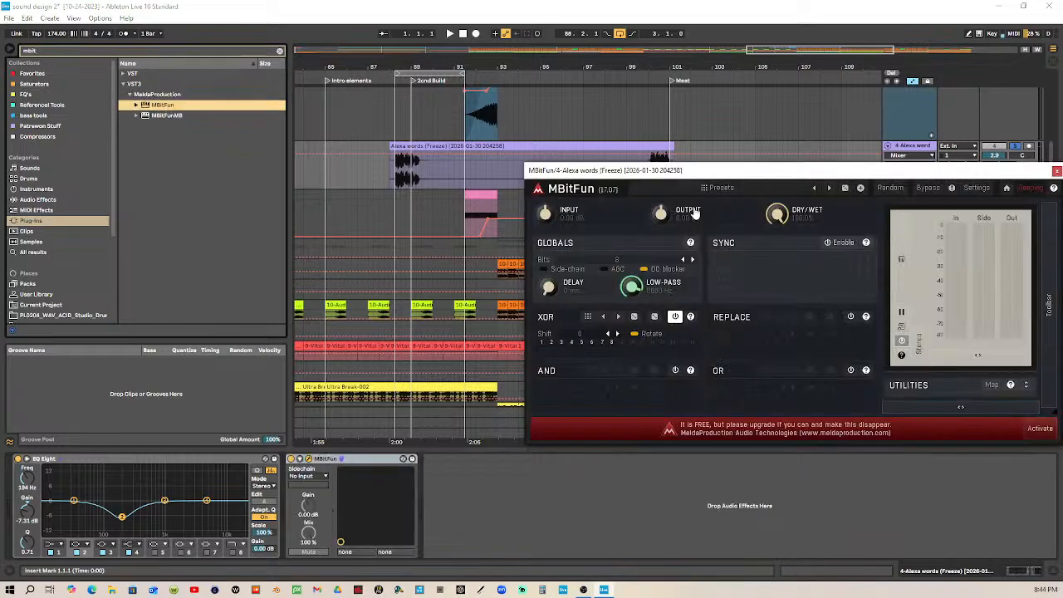
{"action": "left_click_drag", "start_coordinate": [760, 179], "coordinate": [476, 201]}
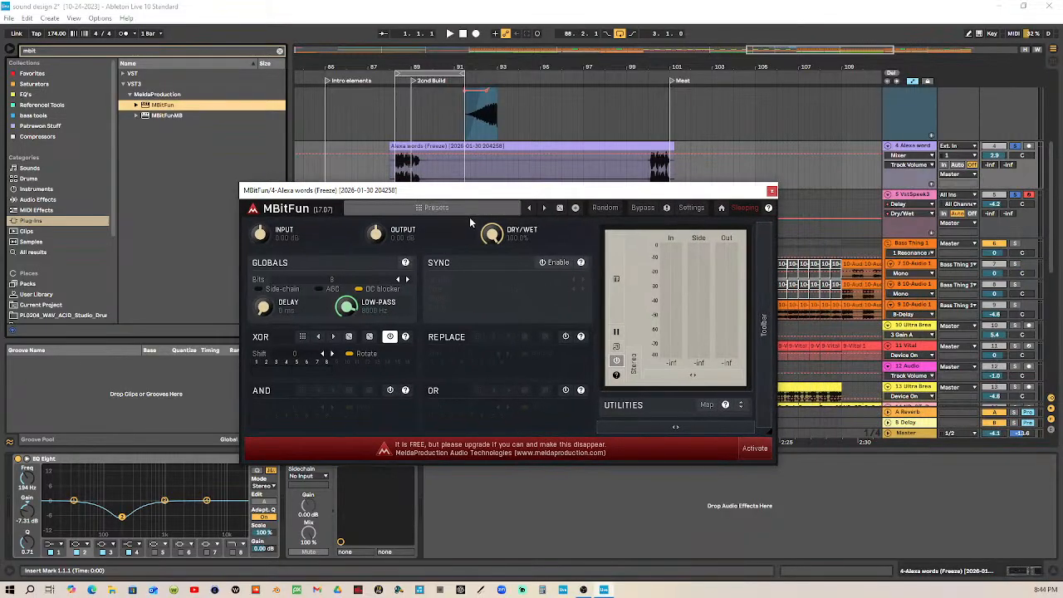
Step: Set MBitFun's global bits to 10, play the looped Alexa phrase and stop playback
{"action": "left_click", "coordinate": [407, 279]}
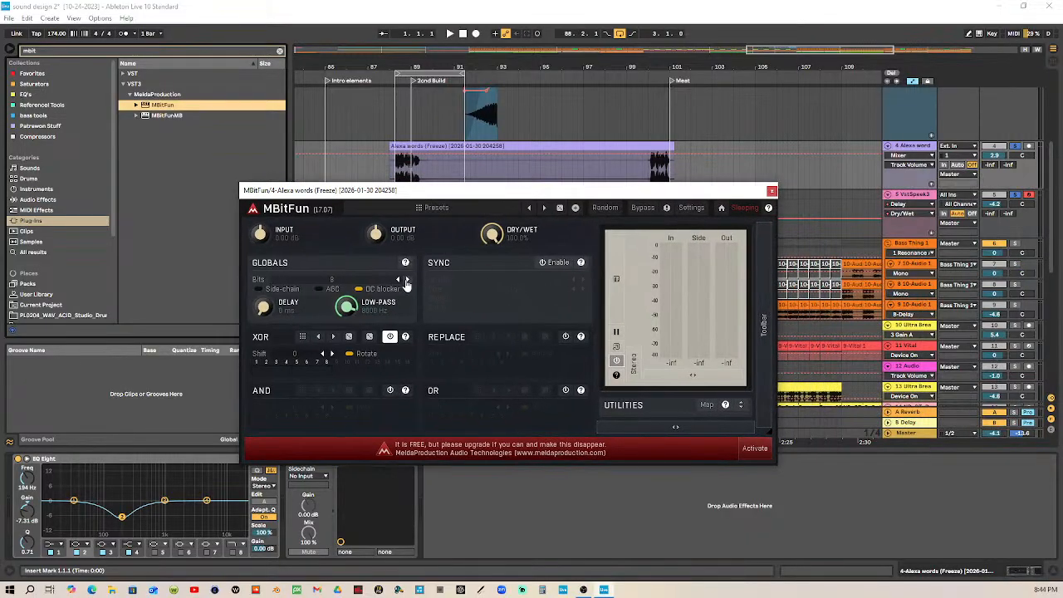
{"action": "left_click", "coordinate": [407, 280]}
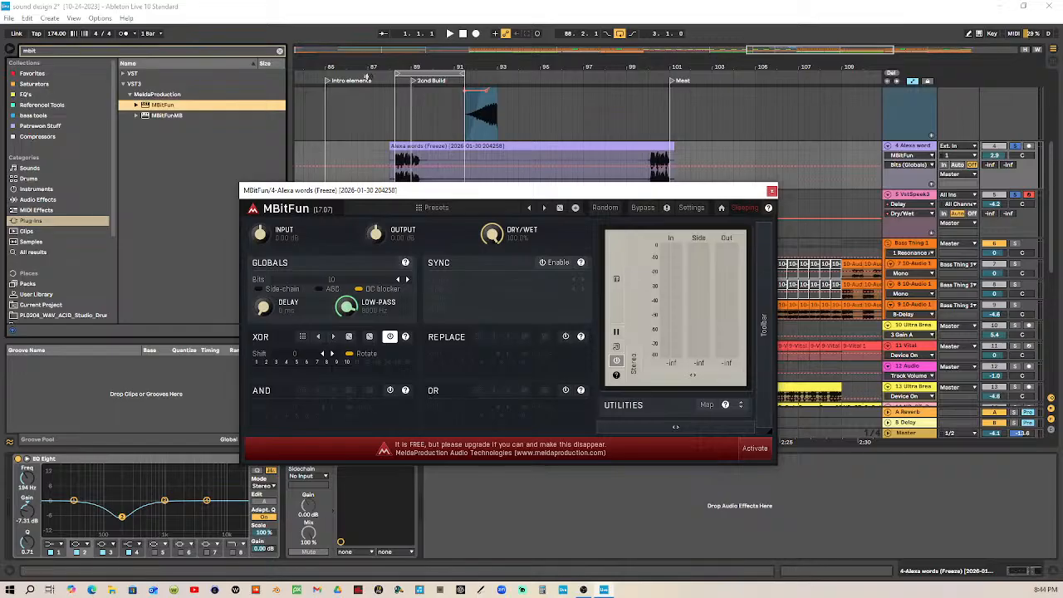
{"action": "left_click", "coordinate": [383, 74]}
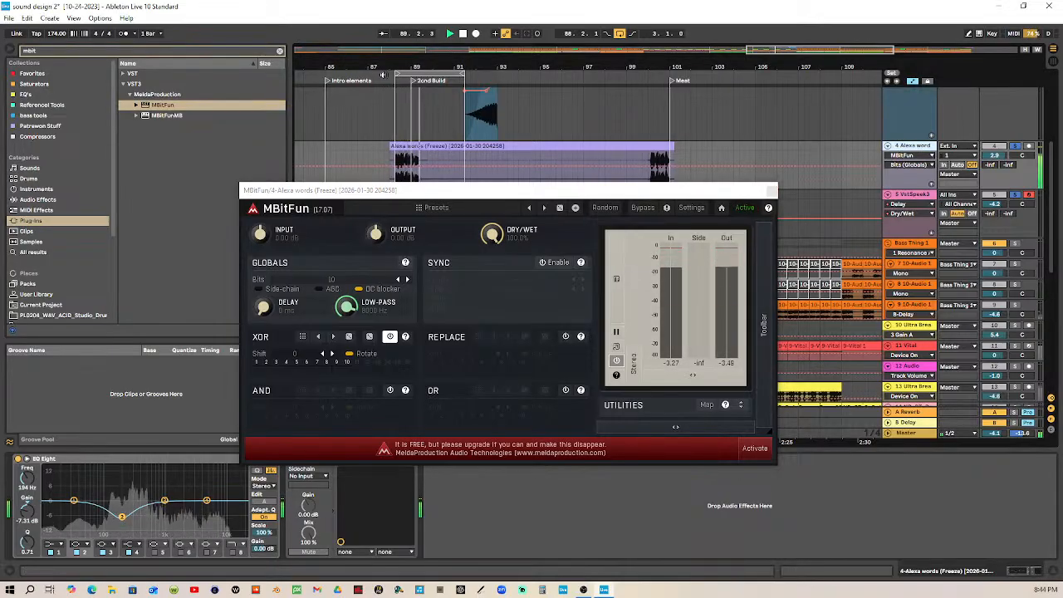
{"action": "left_click", "coordinate": [463, 34]}
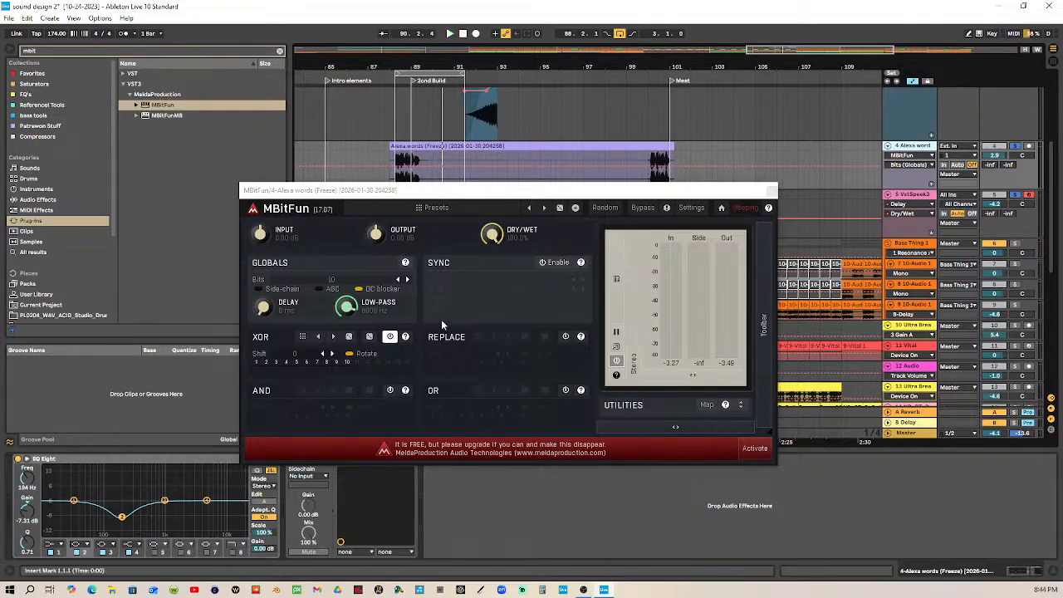
Step: Move the MBitFun window below the Alexa words clip and play the looped phrase while trying the Side-chain option
{"action": "left_click", "coordinate": [346, 369]}
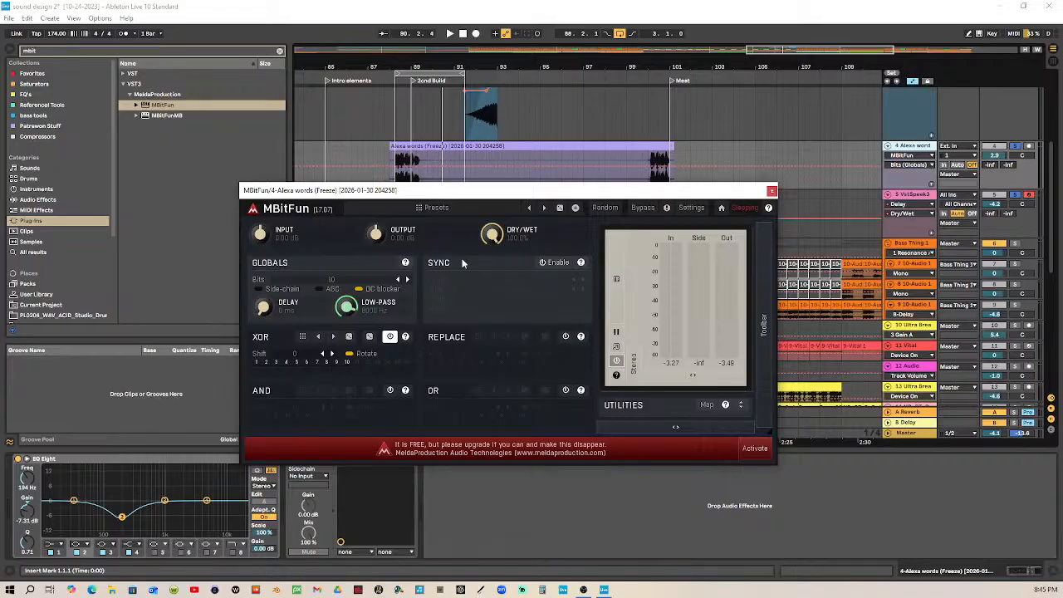
{"action": "left_click_drag", "start_coordinate": [492, 192], "coordinate": [486, 238]}
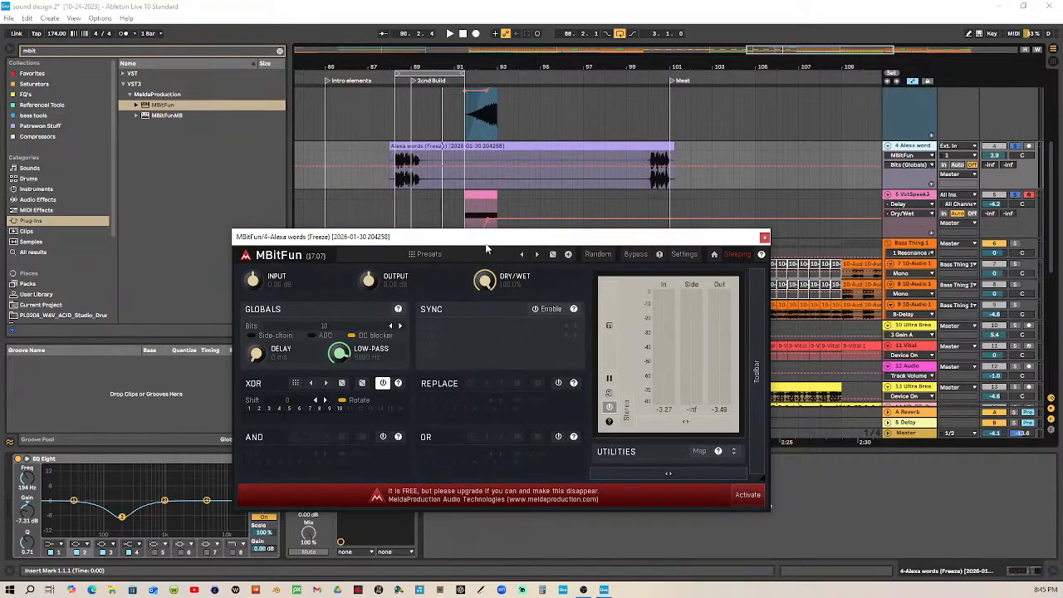
{"action": "left_click", "coordinate": [372, 89]}
{"action": "key", "text": "space"}
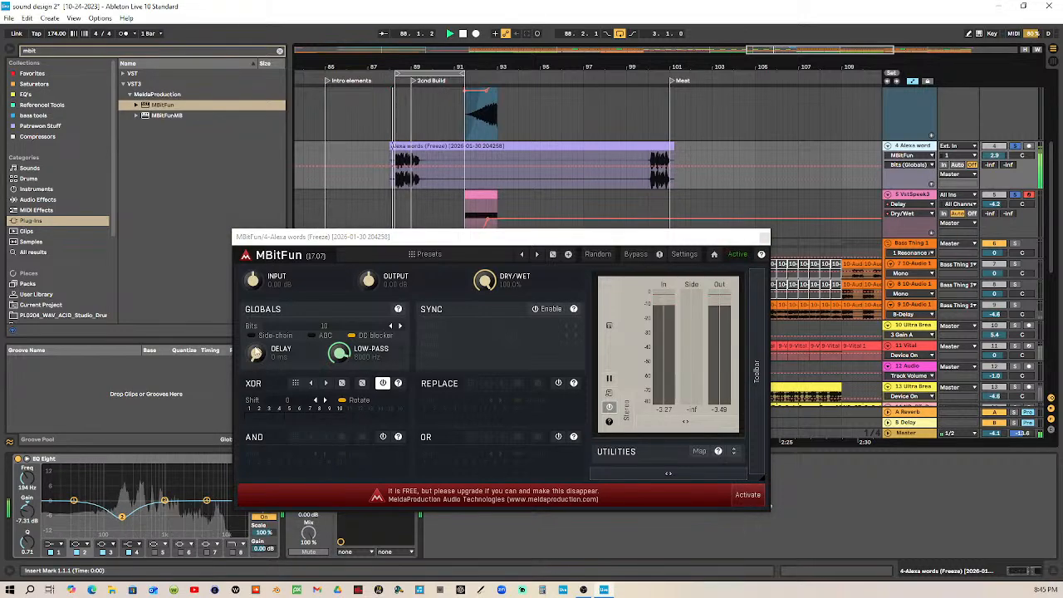
{"action": "left_click", "coordinate": [253, 337]}
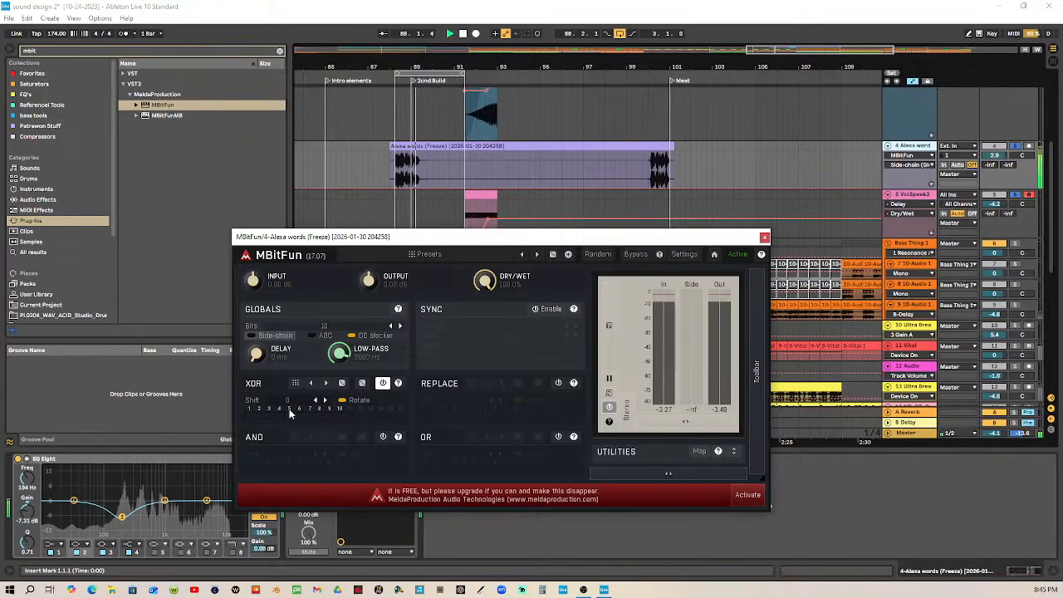
Step: Raise MBitFun's XOR shift in single steps up to 10 while the phrase plays
{"action": "left_click", "coordinate": [325, 402]}
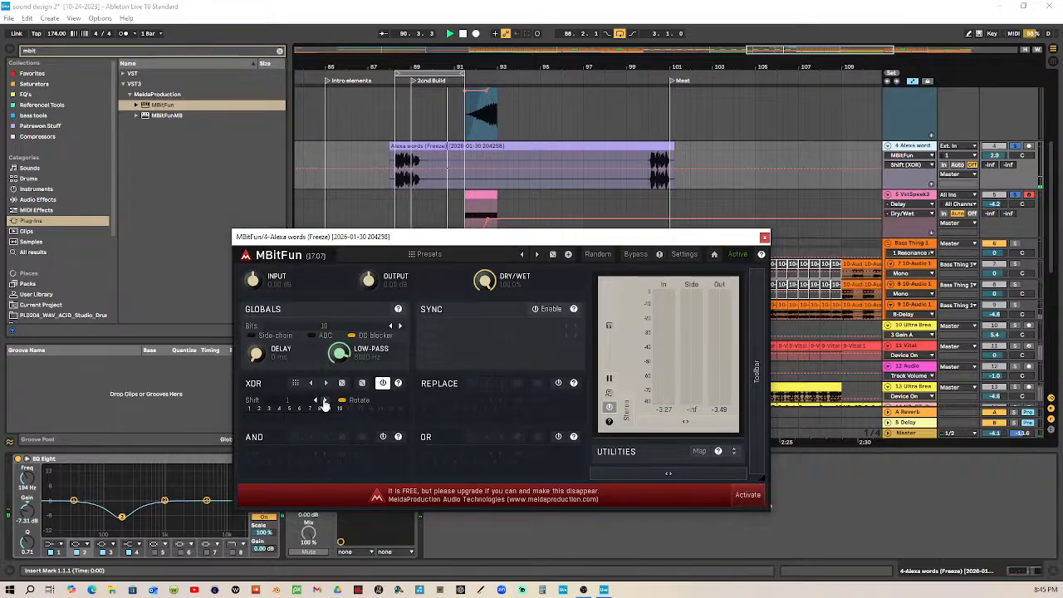
{"action": "left_click", "coordinate": [324, 402]}
{"action": "left_click", "coordinate": [325, 401]}
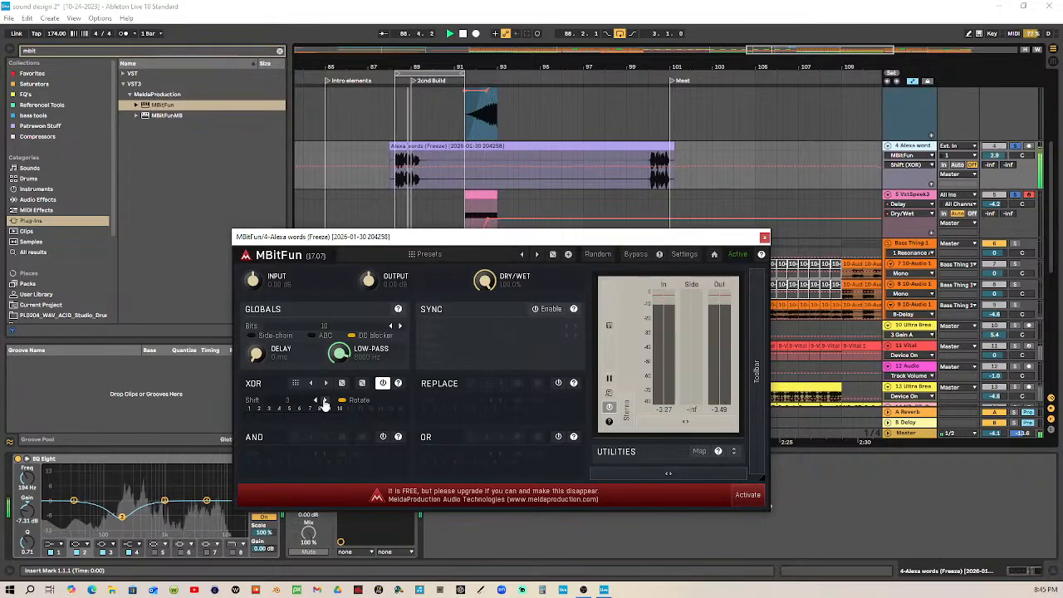
{"action": "left_click", "coordinate": [324, 401]}
{"action": "left_click", "coordinate": [325, 402]}
{"action": "left_click", "coordinate": [324, 401]}
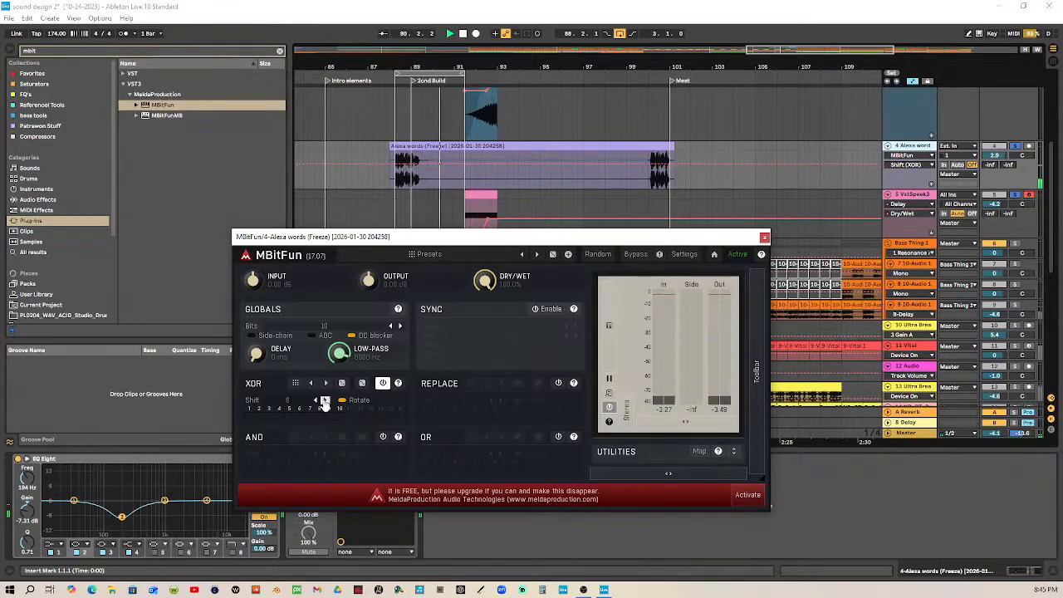
{"action": "left_click", "coordinate": [325, 402]}
{"action": "left_click", "coordinate": [324, 401]}
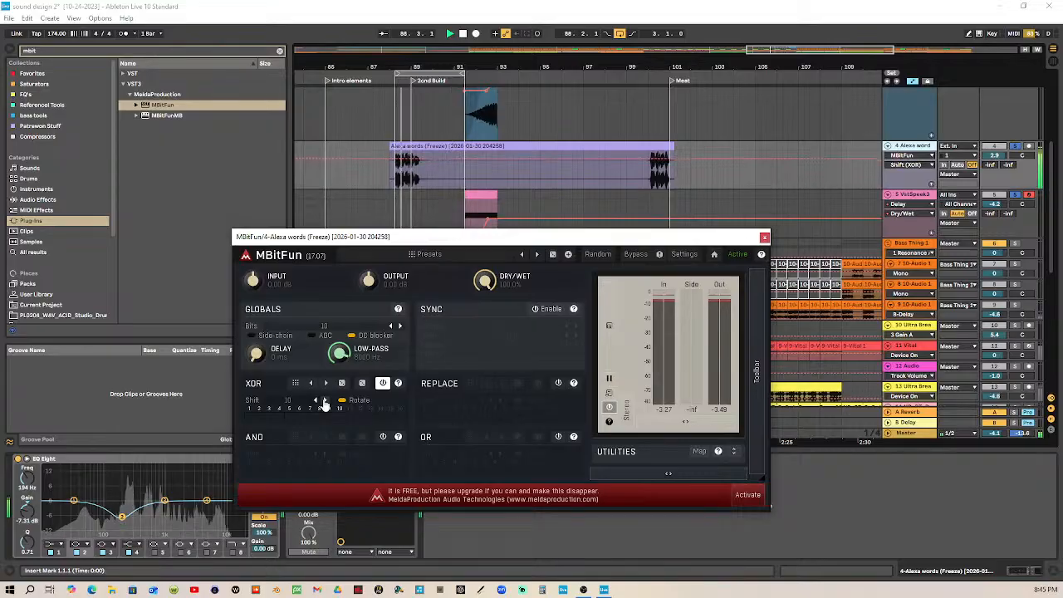
Step: Bring MBitFun's XOR shift back down to 0 during playback
{"action": "left_click", "coordinate": [316, 402]}
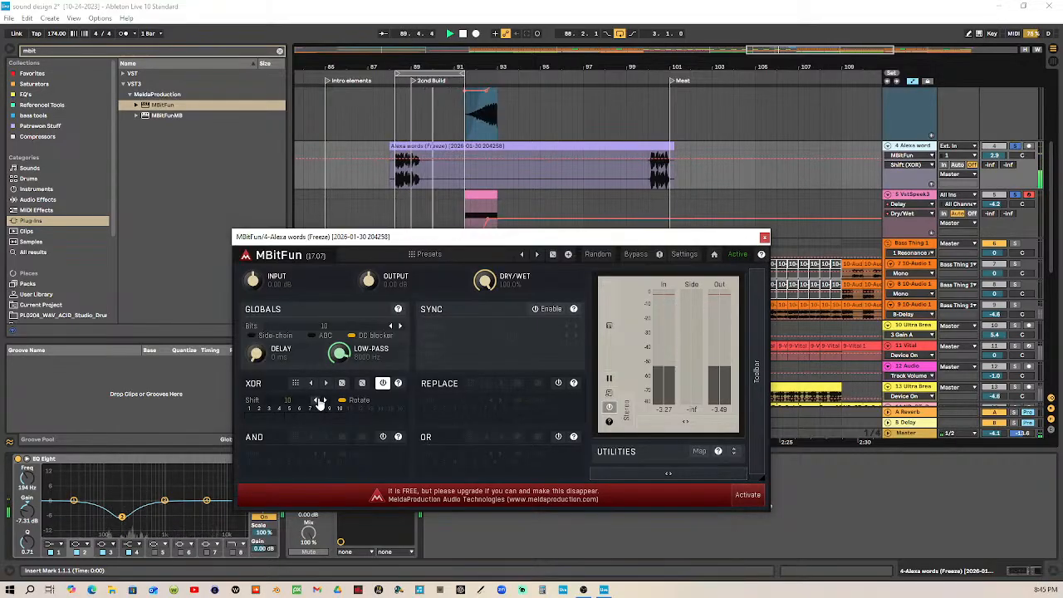
{"action": "left_click", "coordinate": [315, 402]}
{"action": "left_click", "coordinate": [316, 401]}
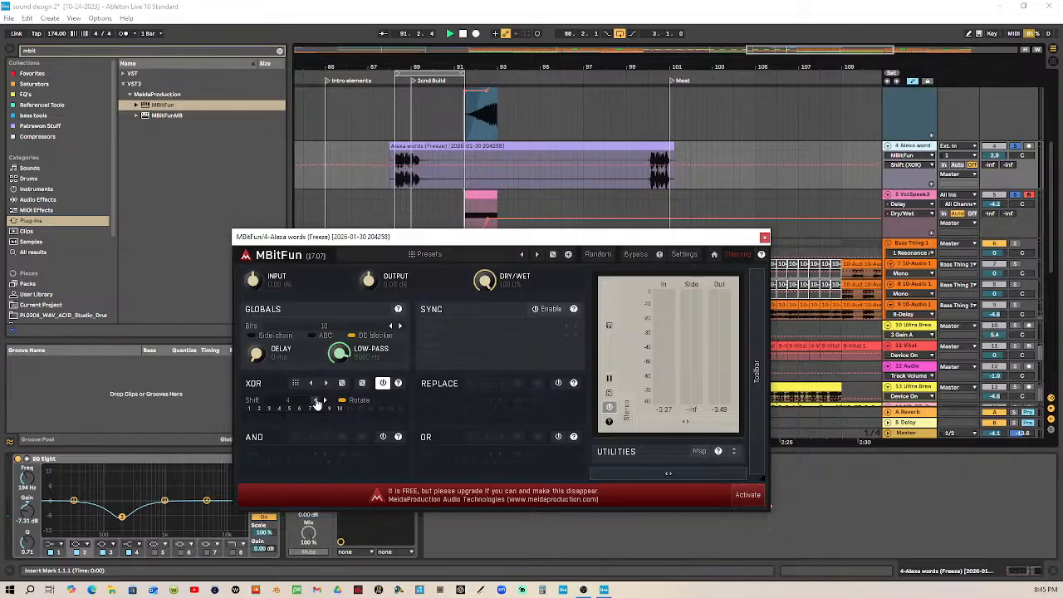
{"action": "left_click", "coordinate": [316, 401]}
{"action": "left_click", "coordinate": [316, 401]}
{"action": "left_click", "coordinate": [316, 401]}
{"action": "left_click", "coordinate": [316, 401]}
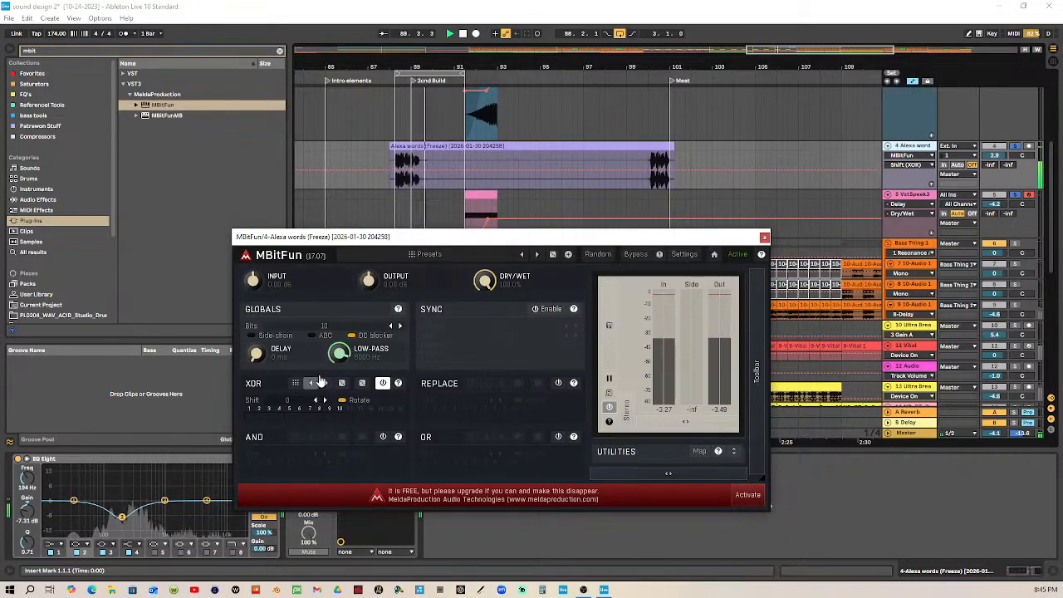
Step: Try MBitFun's global bits at 7 and at 16 while the phrase loops
{"action": "left_click", "coordinate": [392, 328]}
{"action": "left_click", "coordinate": [392, 327]}
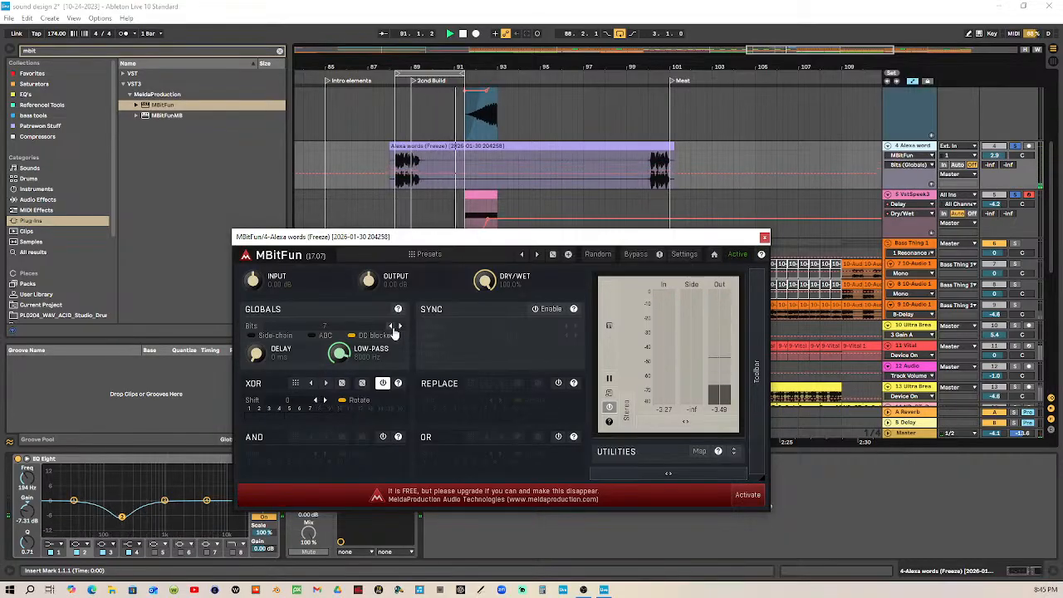
{"action": "left_click", "coordinate": [393, 327]}
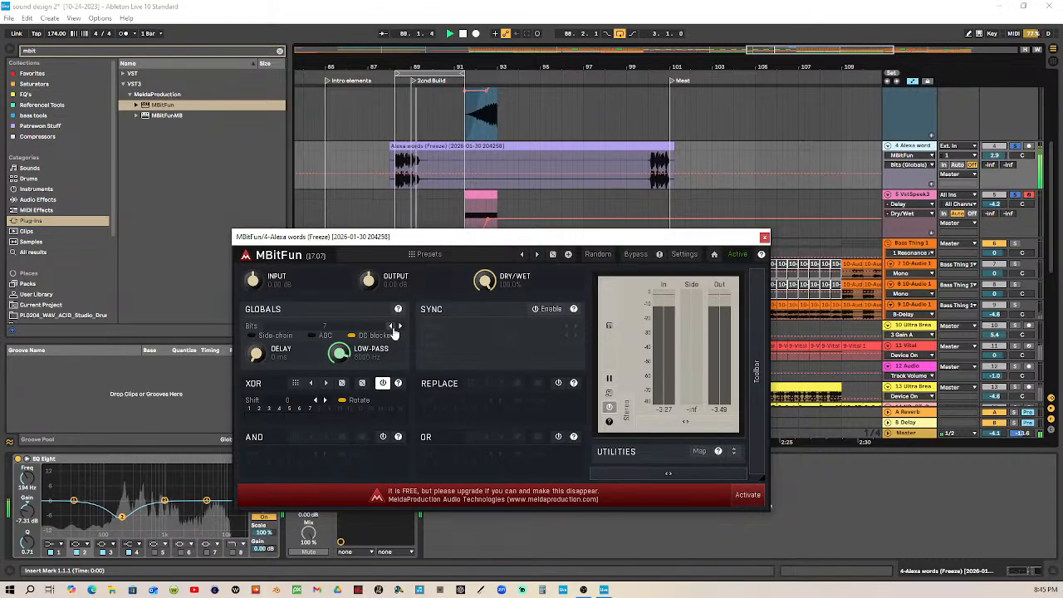
{"action": "left_click", "coordinate": [400, 327]}
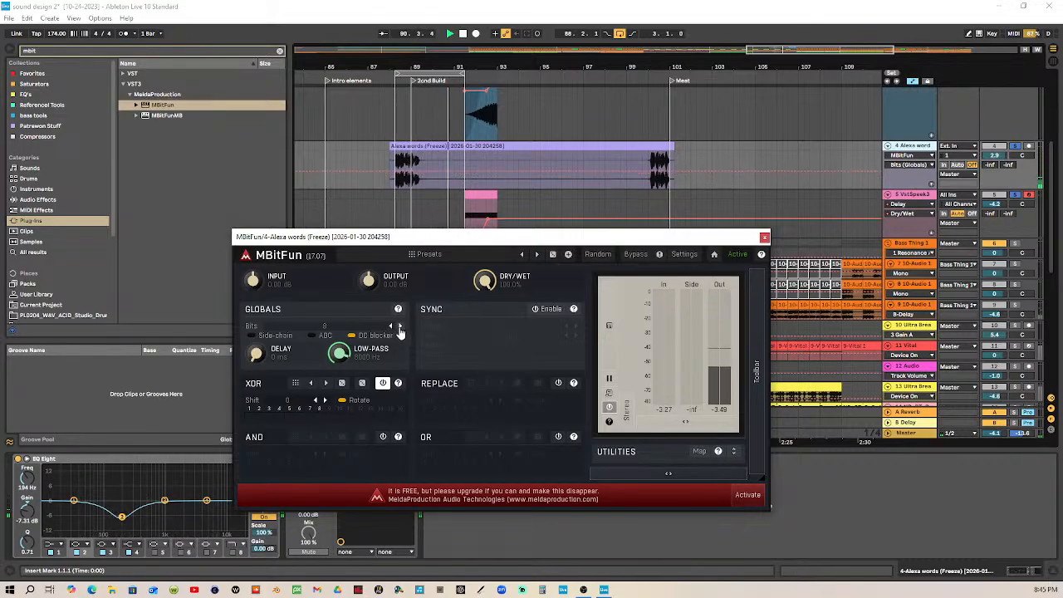
{"action": "left_click", "coordinate": [400, 328]}
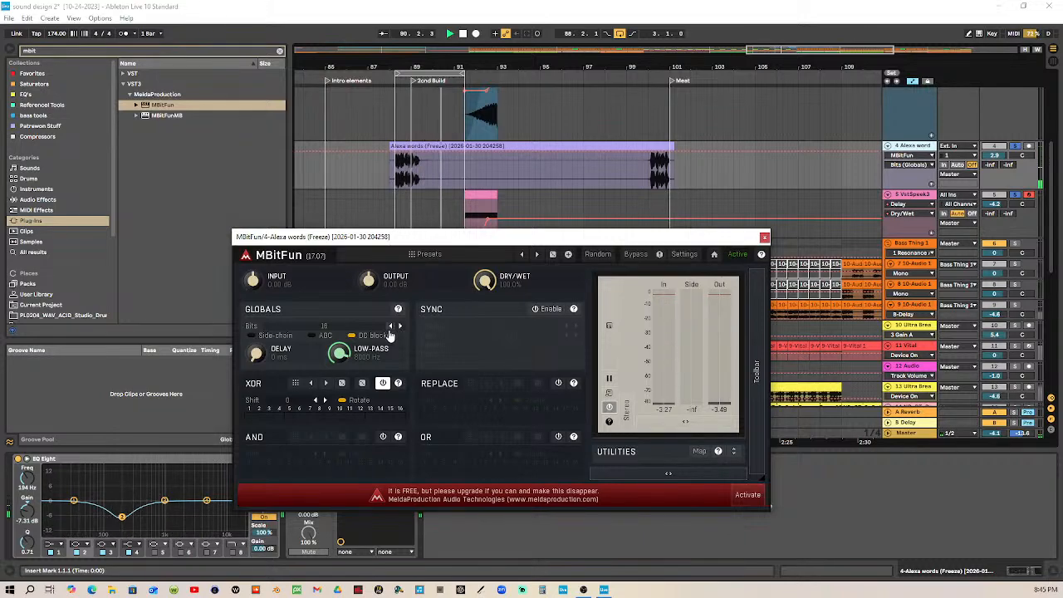
Step: Lower MBitFun's global bits step by step to 1 while listening to the phrase
{"action": "left_click", "coordinate": [390, 327]}
{"action": "left_click", "coordinate": [391, 328]}
{"action": "left_click", "coordinate": [391, 327]}
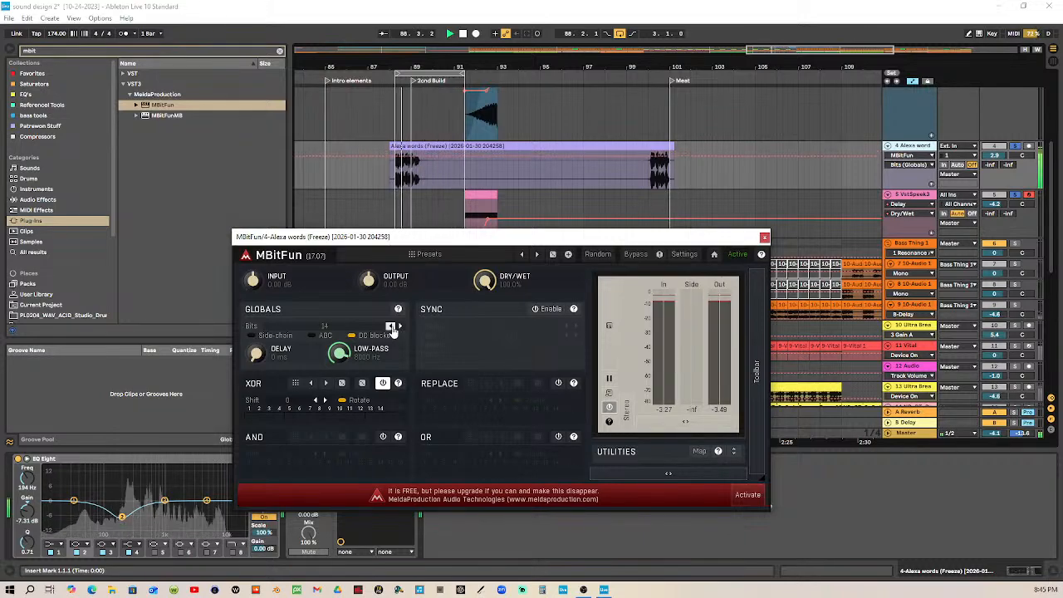
{"action": "left_click", "coordinate": [391, 327]}
{"action": "left_click", "coordinate": [390, 328]}
{"action": "left_click", "coordinate": [391, 328]}
{"action": "left_click", "coordinate": [391, 328]}
{"action": "left_click", "coordinate": [390, 328]}
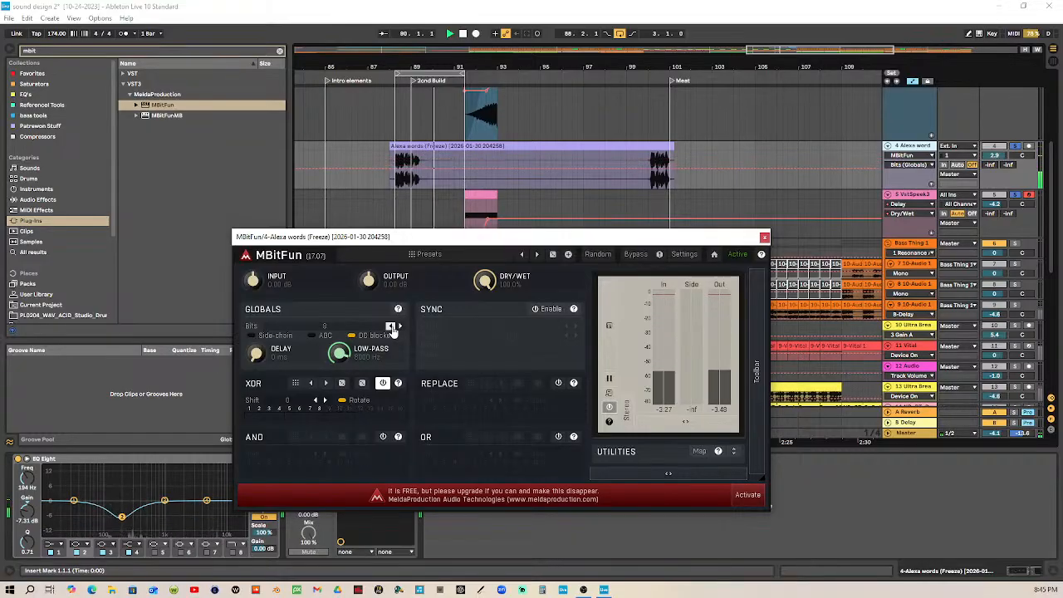
{"action": "left_click", "coordinate": [390, 327]}
{"action": "left_click", "coordinate": [391, 328]}
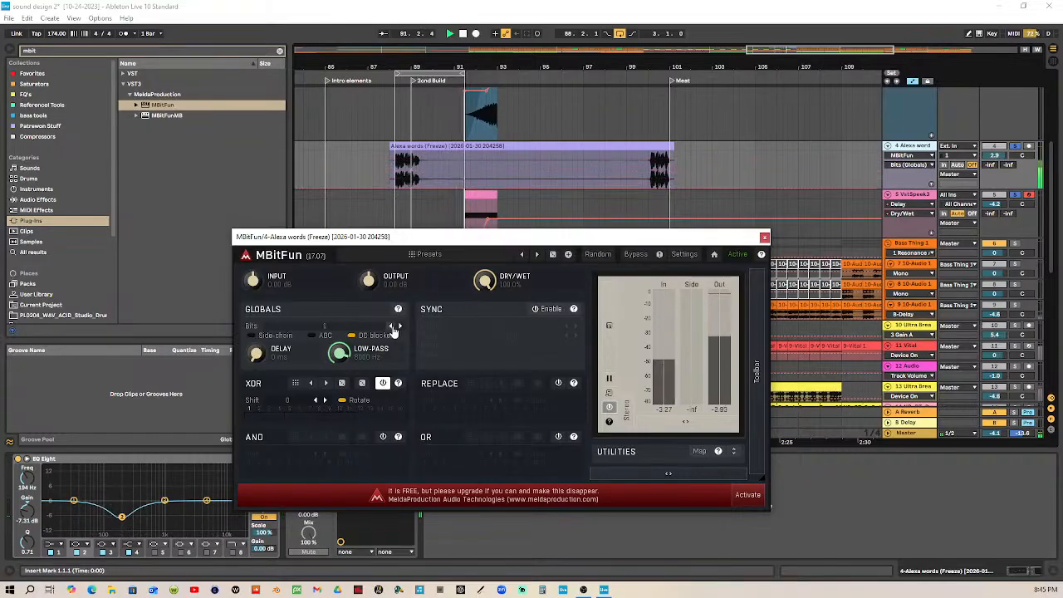
Step: Raise MBitFun's global bits as far as 4 and settle on 3
{"action": "left_click", "coordinate": [399, 328]}
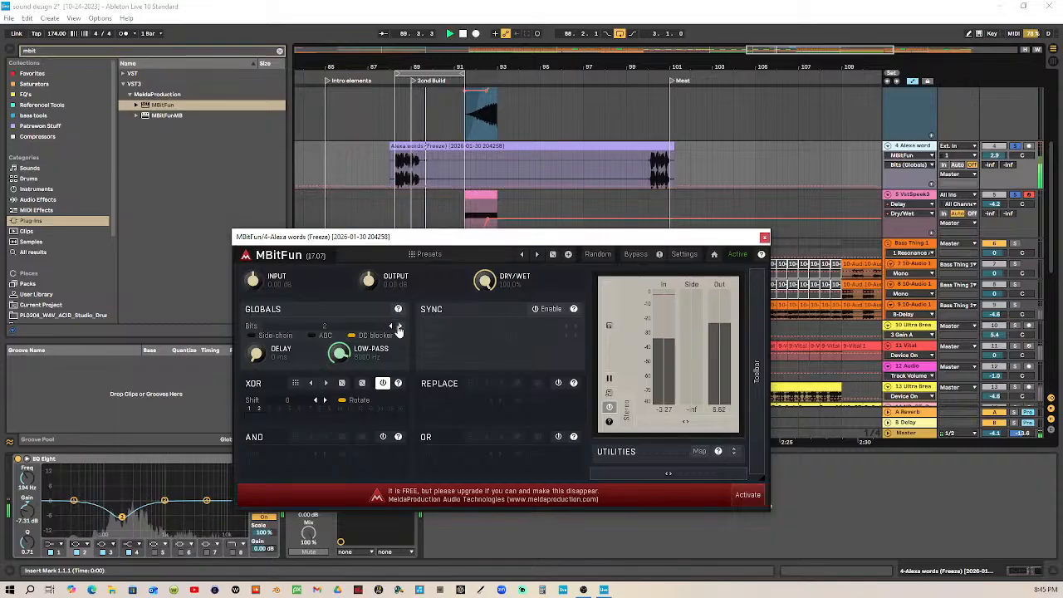
{"action": "left_click", "coordinate": [399, 327]}
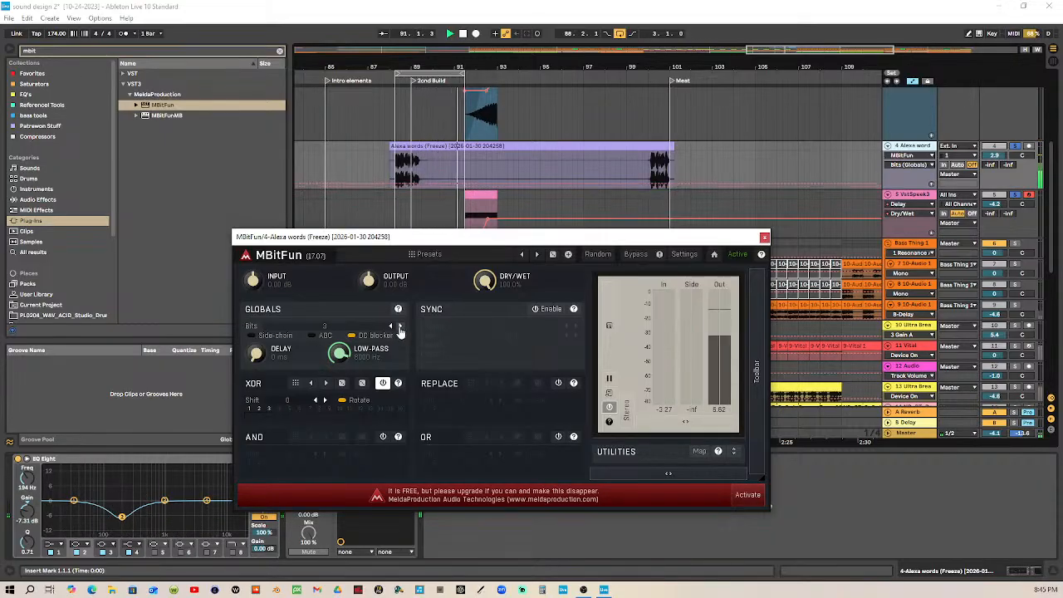
{"action": "left_click", "coordinate": [400, 327]}
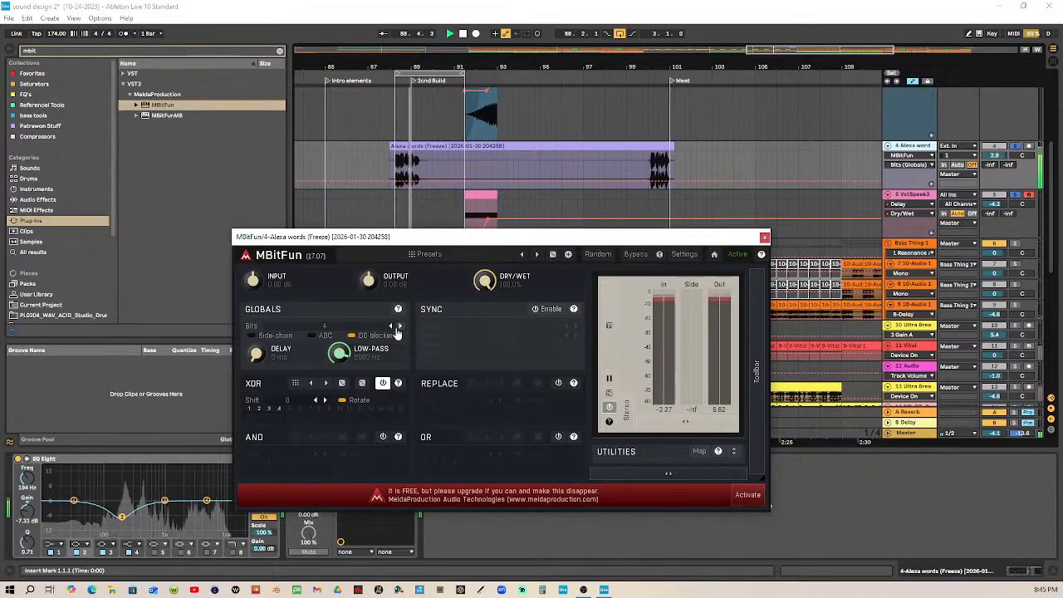
{"action": "left_click", "coordinate": [391, 328]}
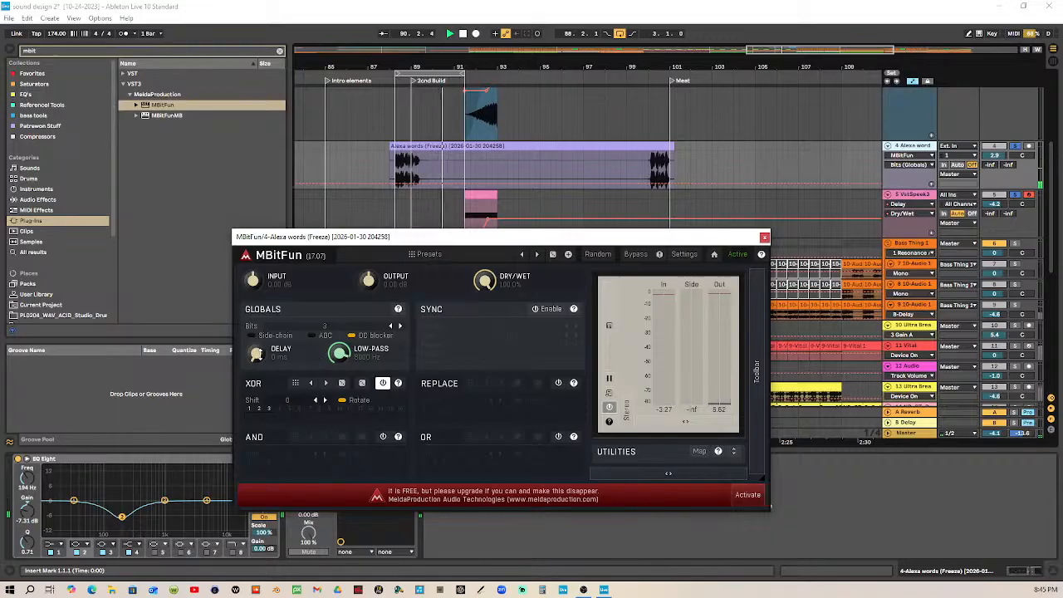
Step: Enable AGC in MBitFun with the low-pass at 3784 Hz, raise the global bits to 6 and stop playback
{"action": "left_click", "coordinate": [312, 336]}
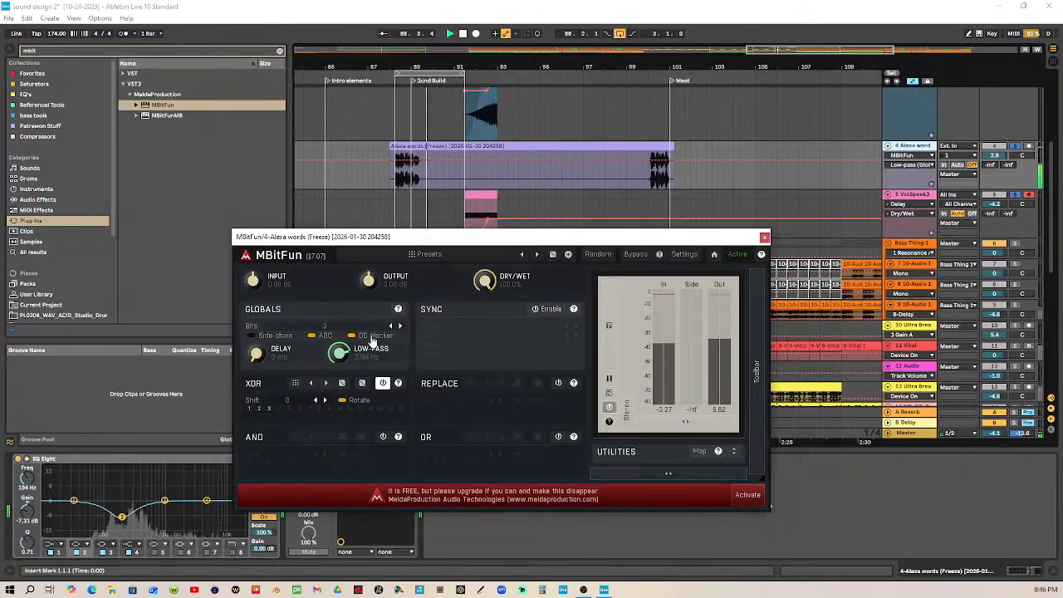
{"action": "left_click", "coordinate": [401, 326]}
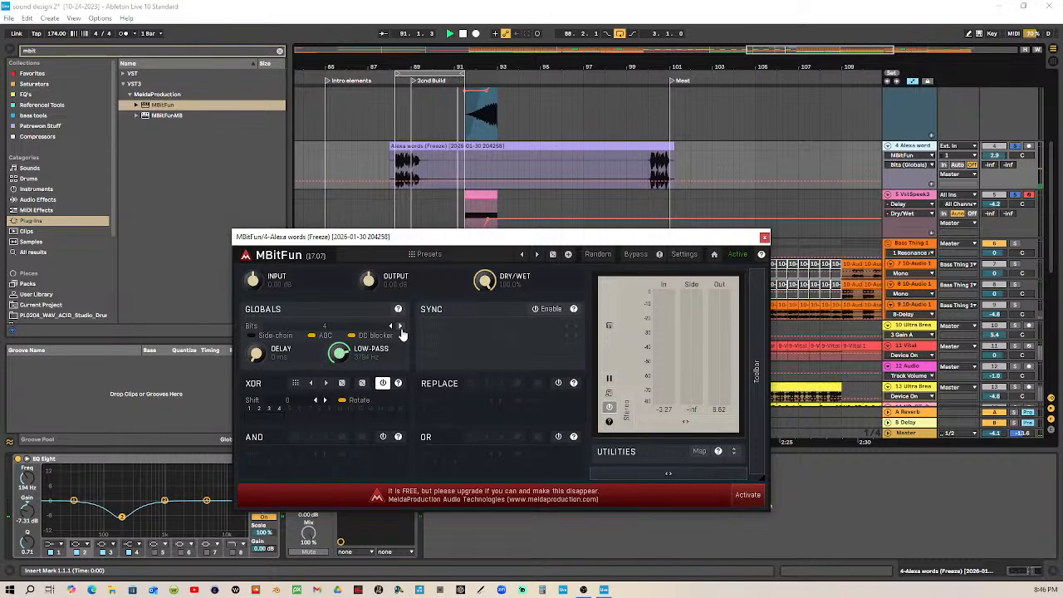
{"action": "left_click", "coordinate": [400, 326]}
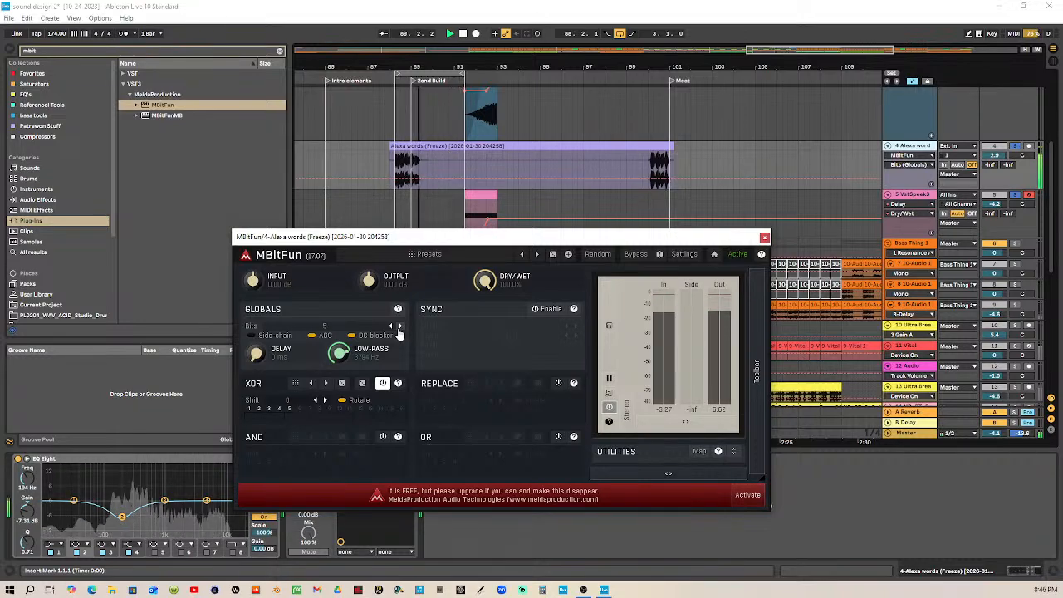
{"action": "left_click", "coordinate": [400, 327]}
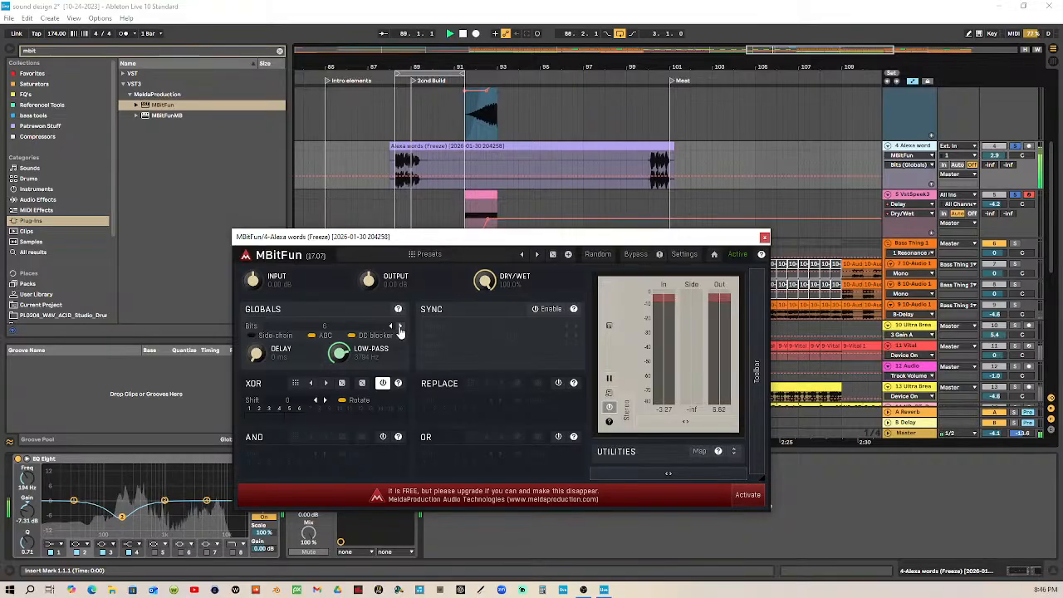
{"action": "left_click", "coordinate": [689, 225]}
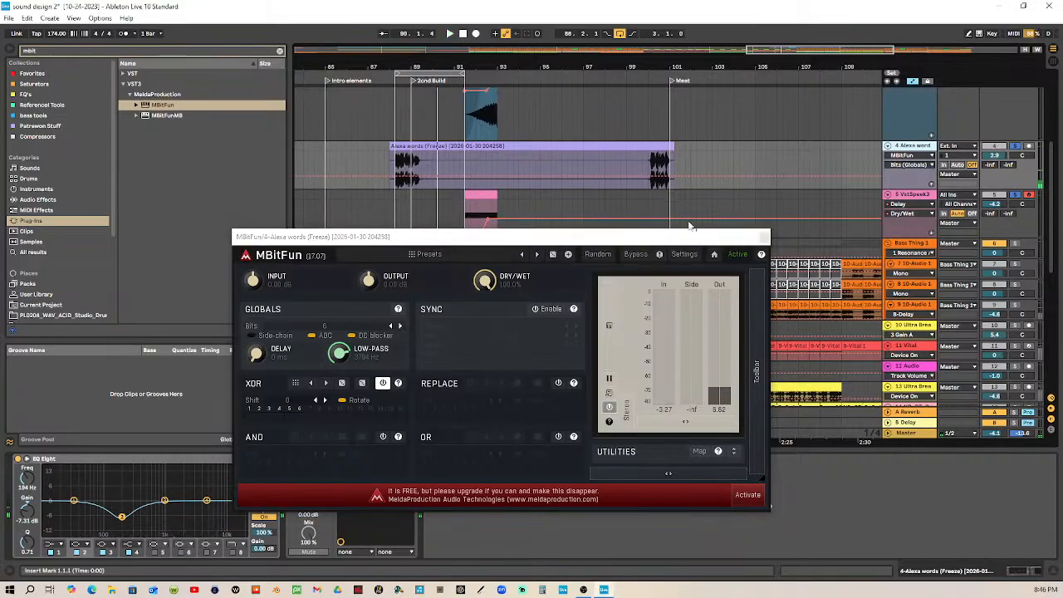
Step: Close the MBitFun window and delete the device from the Alexa words track
{"action": "left_click", "coordinate": [765, 236]}
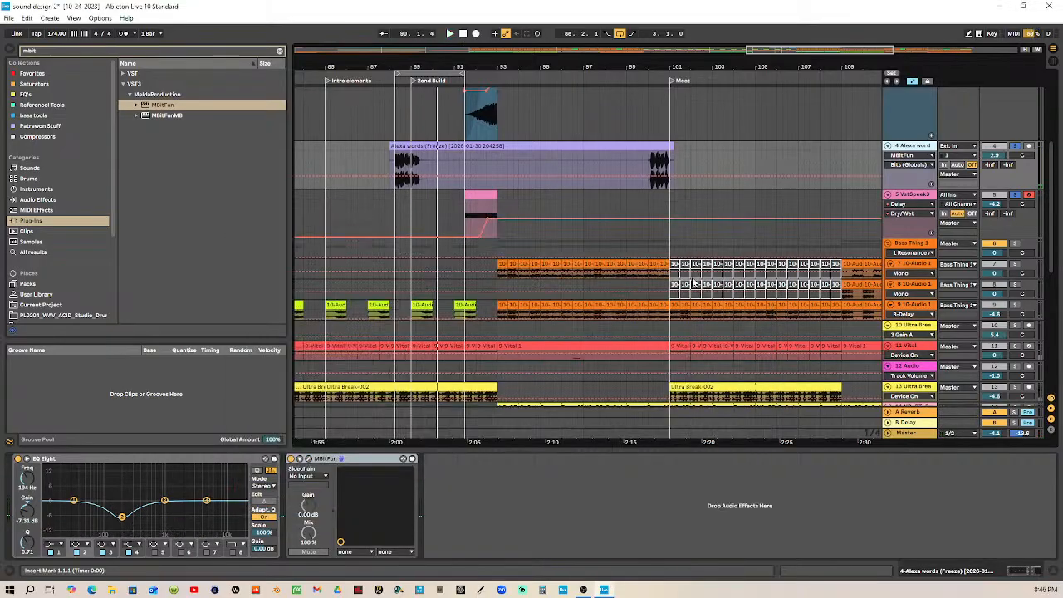
{"action": "right_click", "coordinate": [358, 465]}
{"action": "left_click", "coordinate": [378, 489]}
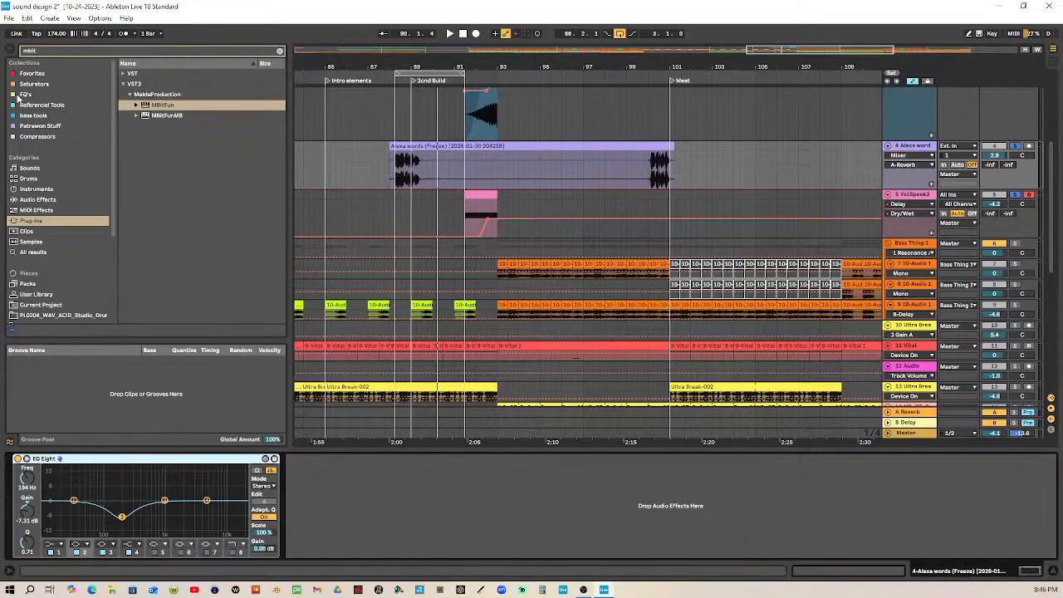
Step: Add the Redux audio effect to the Alexa words track and place it before EQ Eight
{"action": "left_click", "coordinate": [50, 201]}
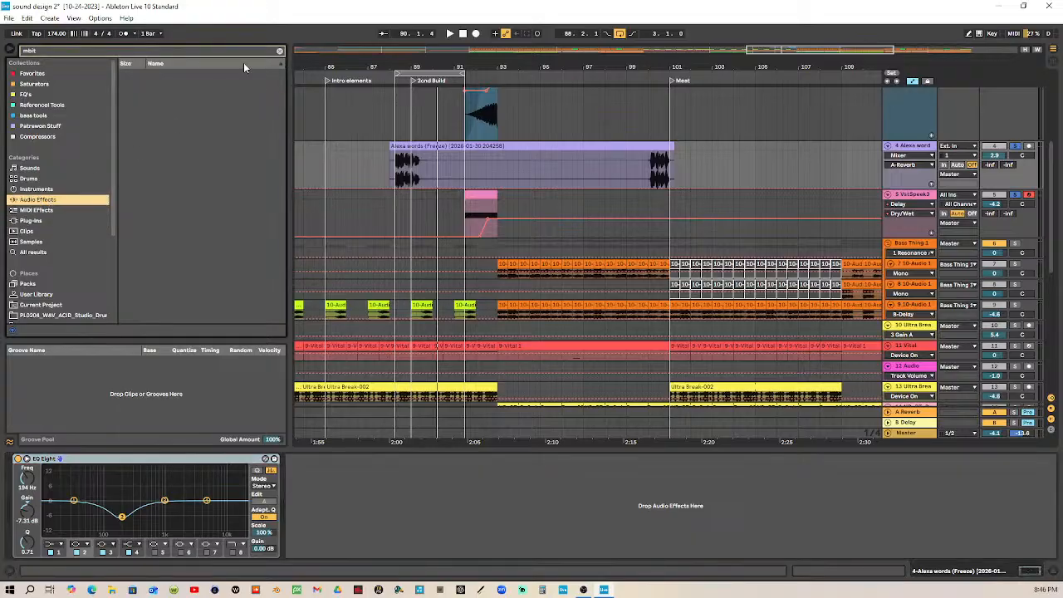
{"action": "left_click", "coordinate": [279, 52]}
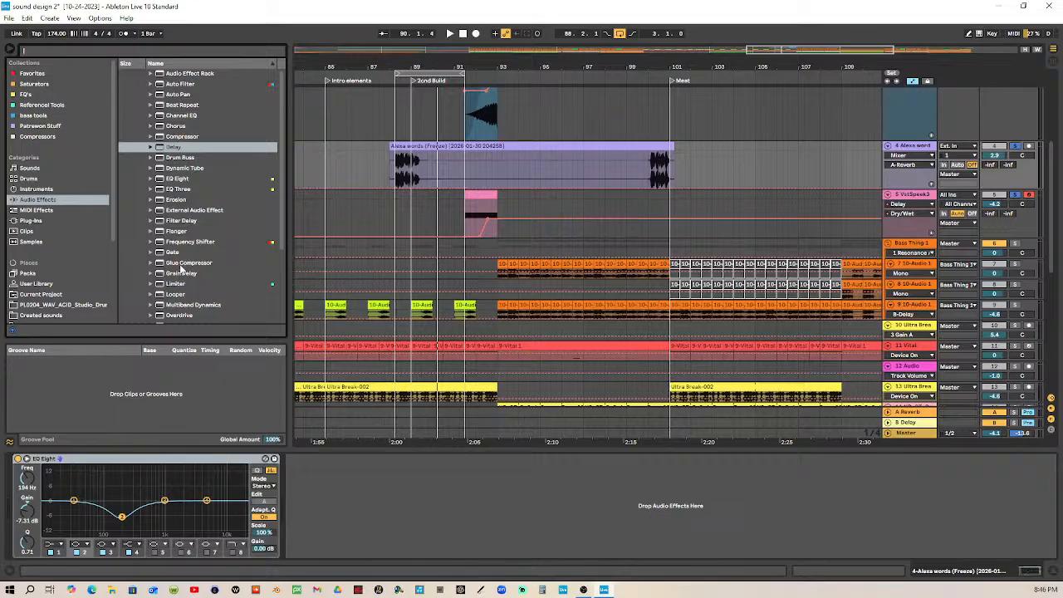
{"action": "scroll", "coordinate": [182, 268], "scroll_direction": "down", "scroll_amount": 2}
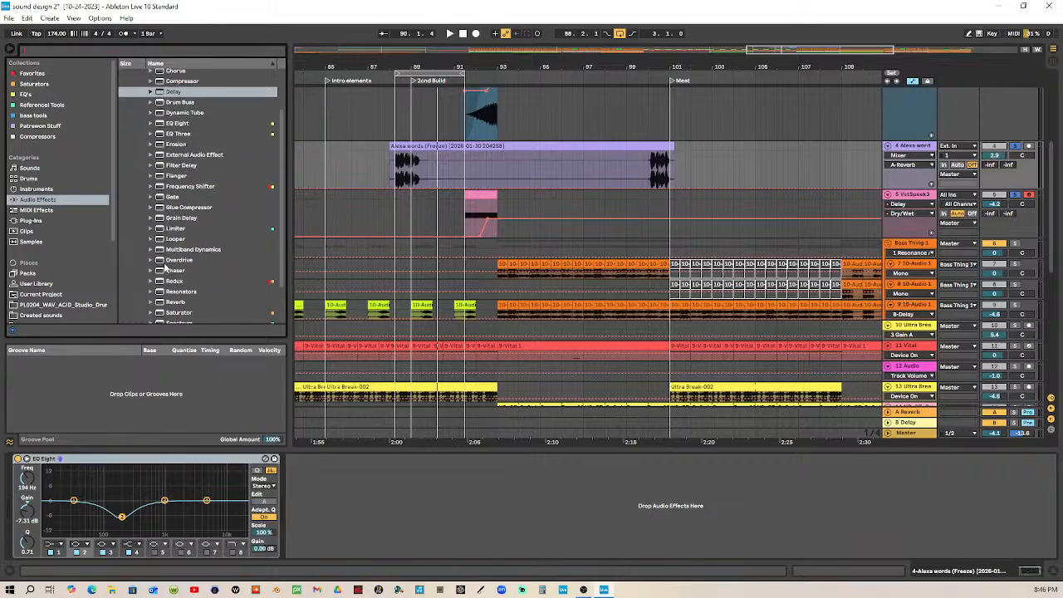
{"action": "left_click", "coordinate": [168, 283]}
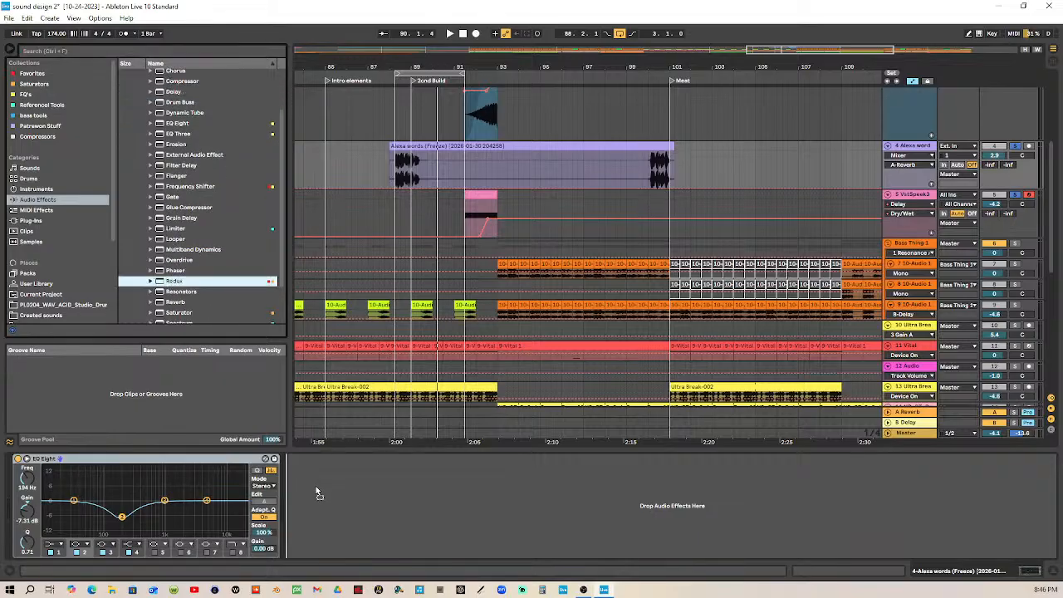
{"action": "left_click_drag", "start_coordinate": [310, 484], "coordinate": [313, 487]}
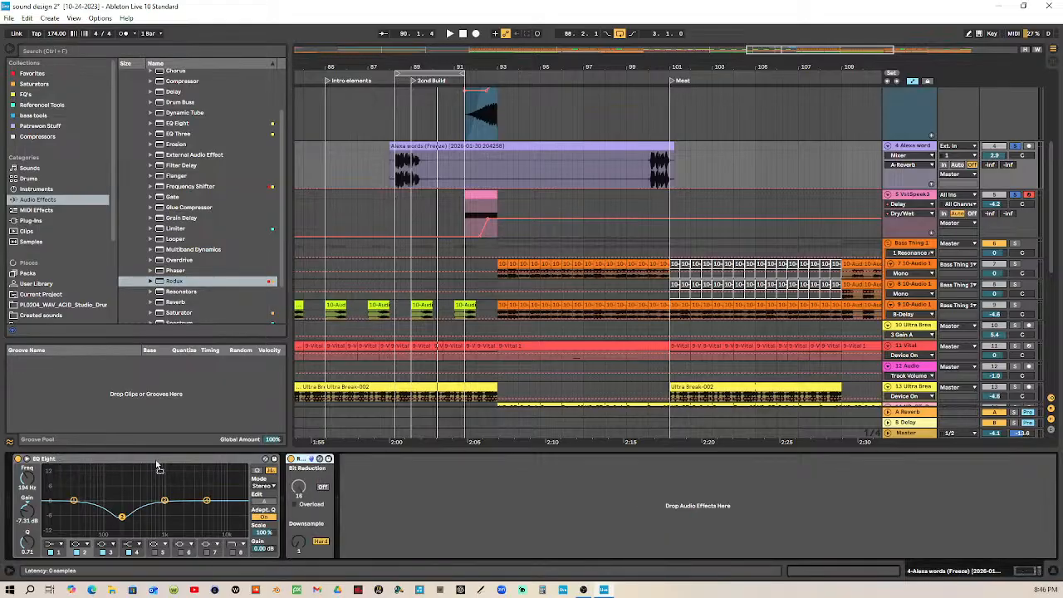
{"action": "left_click_drag", "start_coordinate": [23, 495], "coordinate": [24, 493]}
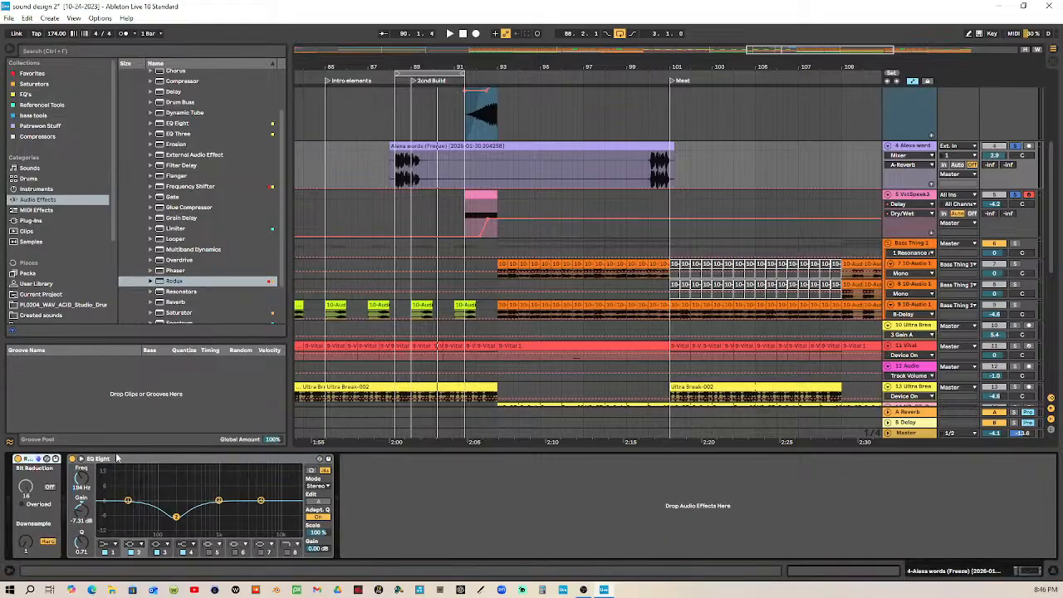
Step: Set Redux's downsampling to Soft at 14.6 and play the phrase from the loop start at bar 88
{"action": "left_click", "coordinate": [49, 543]}
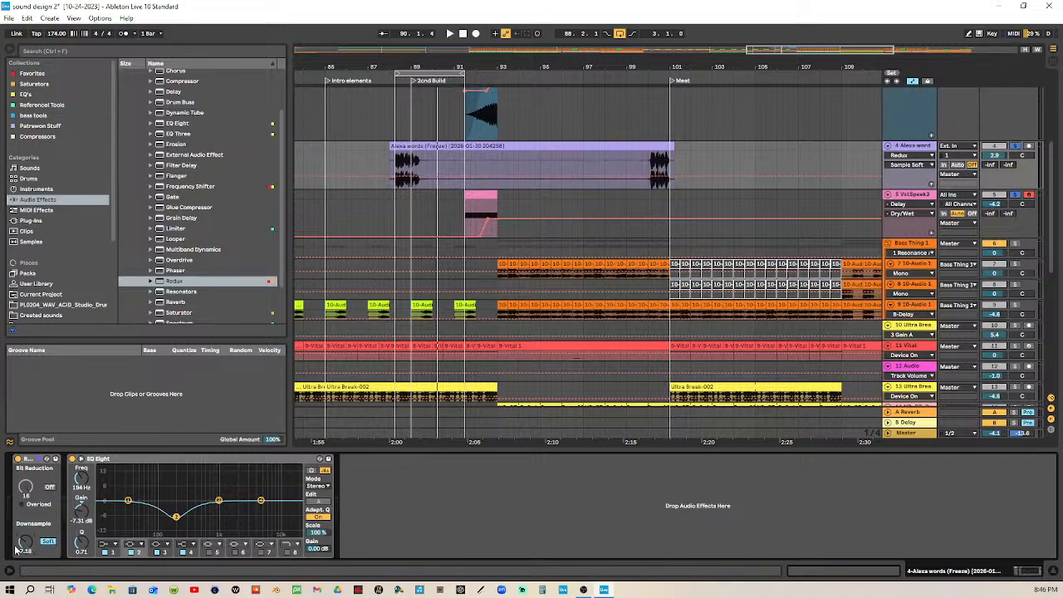
{"action": "left_click", "coordinate": [394, 91]}
{"action": "key", "text": "space"}
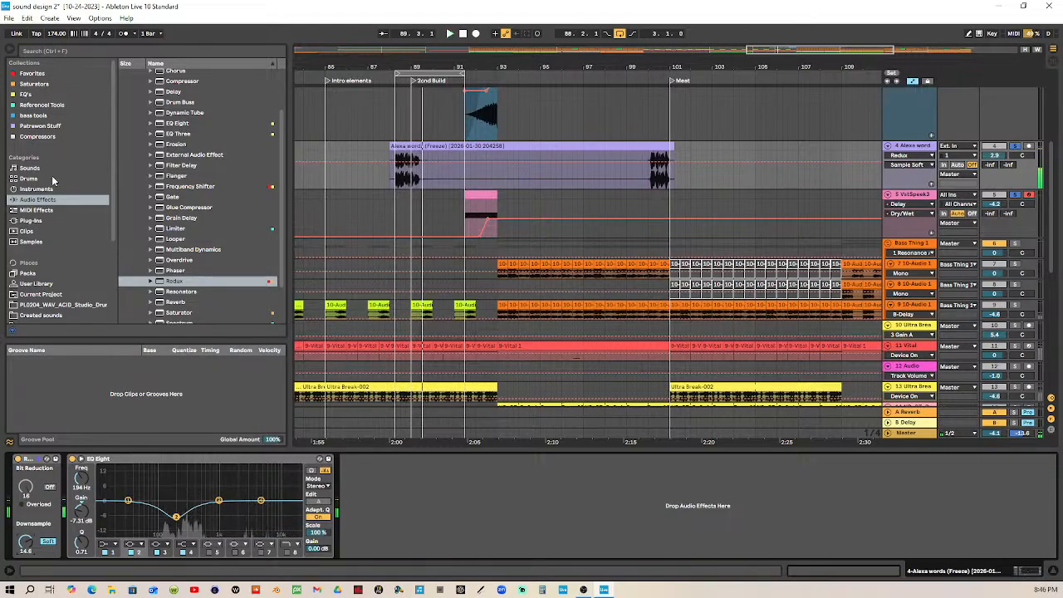
Step: Search the plug-ins for "mbit" and add the VST3 version of MBitFun after EQ Eight on the Alexa words track
{"action": "left_click", "coordinate": [64, 51]}
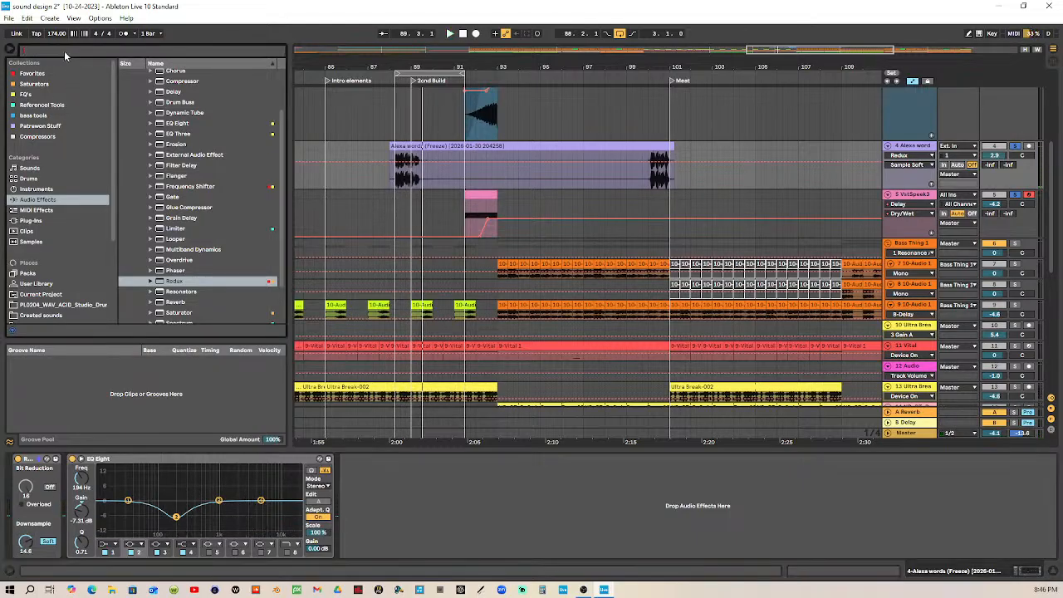
{"action": "type", "text": "mb"}
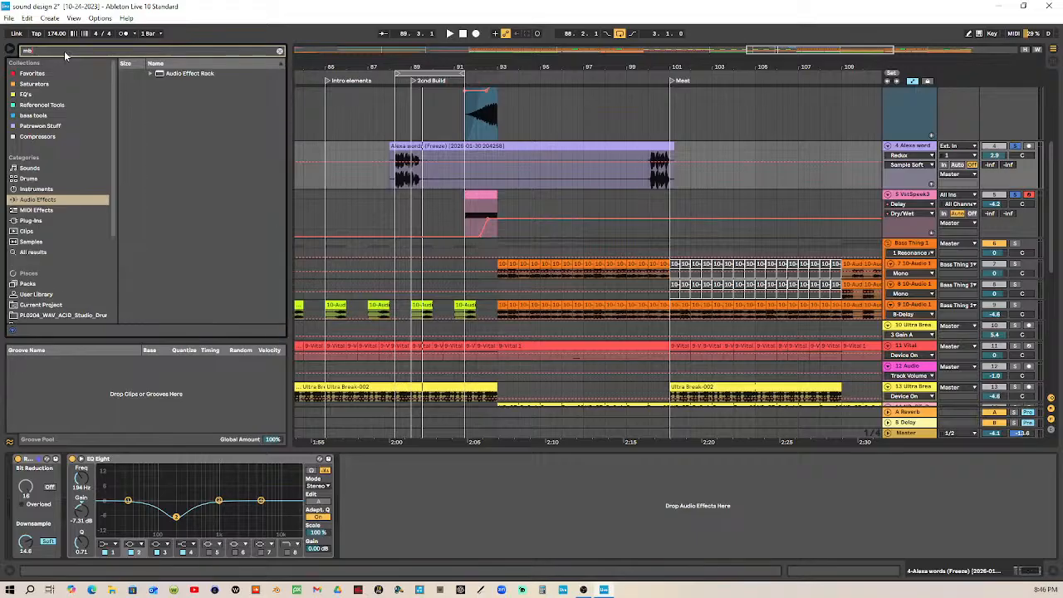
{"action": "type", "text": "it"}
{"action": "left_click", "coordinate": [48, 76]}
{"action": "left_click", "coordinate": [53, 106]}
{"action": "left_click", "coordinate": [48, 126]}
{"action": "left_click", "coordinate": [44, 178]}
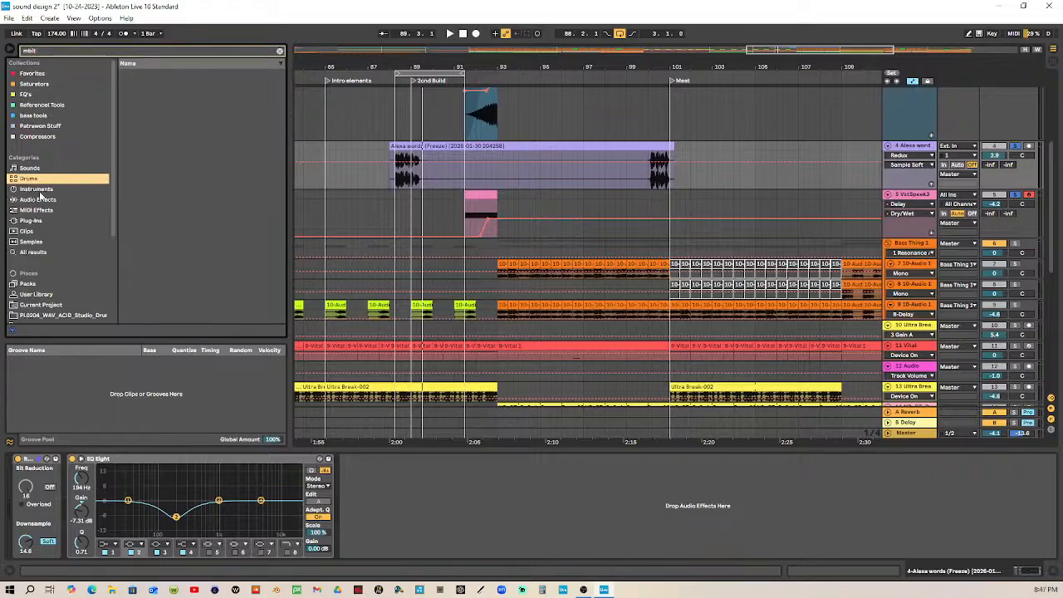
{"action": "left_click", "coordinate": [40, 201]}
{"action": "left_click", "coordinate": [33, 233]}
{"action": "left_click", "coordinate": [33, 221]}
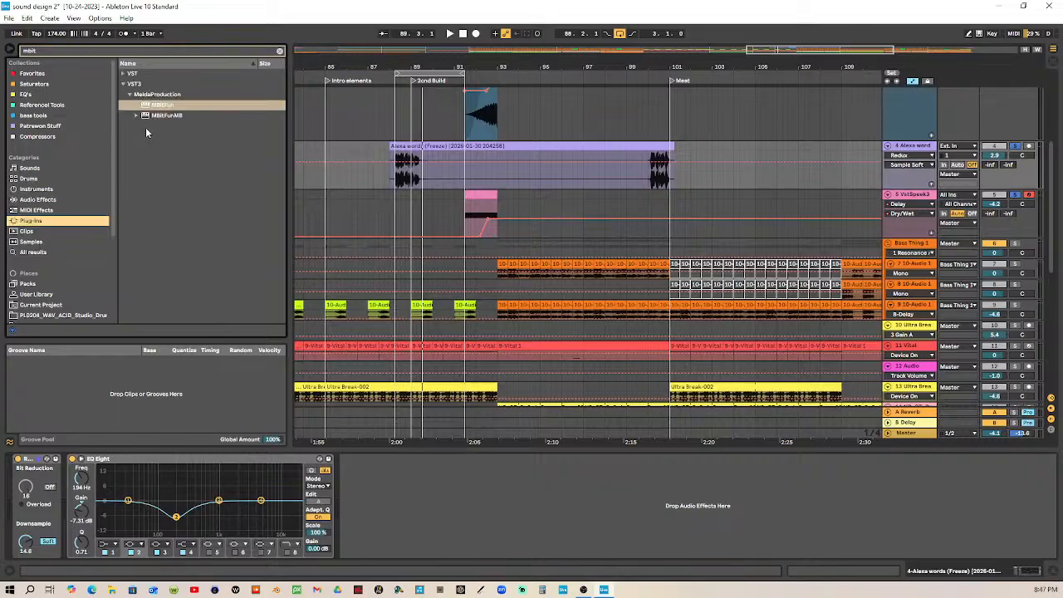
{"action": "mouse_move", "coordinate": [164, 107]}
{"action": "left_mouse_down"}
{"action": "mouse_move", "coordinate": [157, 132]}
{"action": "mouse_move", "coordinate": [207, 507]}
{"action": "mouse_move", "coordinate": [358, 510]}
{"action": "left_mouse_up"}
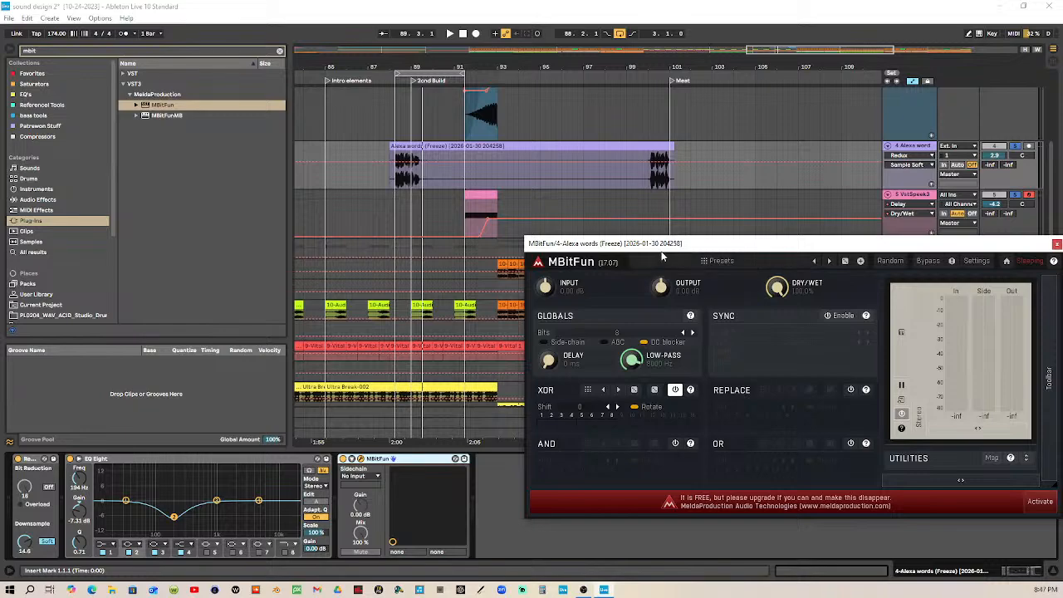
Step: Set MBitFun's global bits to 3 and its delay to about 2241 ms while the phrase loops
{"action": "left_click_drag", "start_coordinate": [665, 252], "coordinate": [410, 261]}
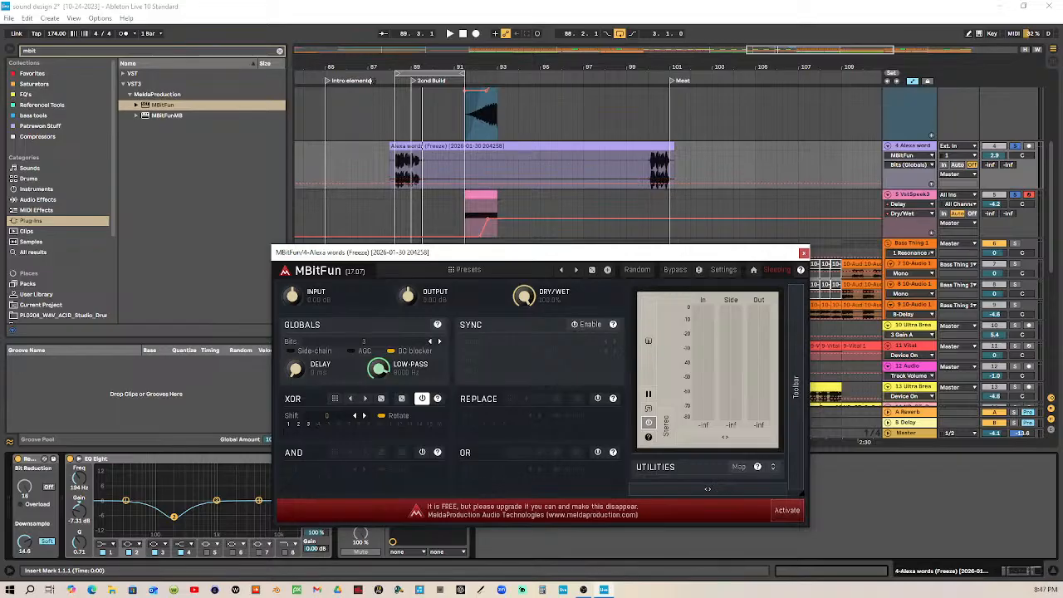
{"action": "left_click", "coordinate": [378, 78]}
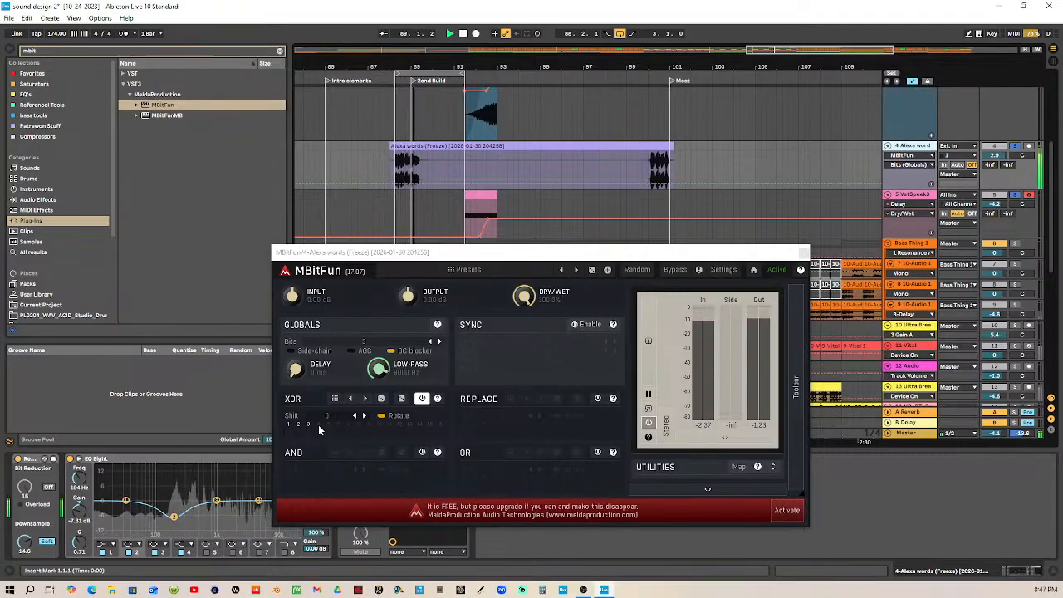
{"action": "left_click_drag", "start_coordinate": [297, 373], "coordinate": [298, 320]}
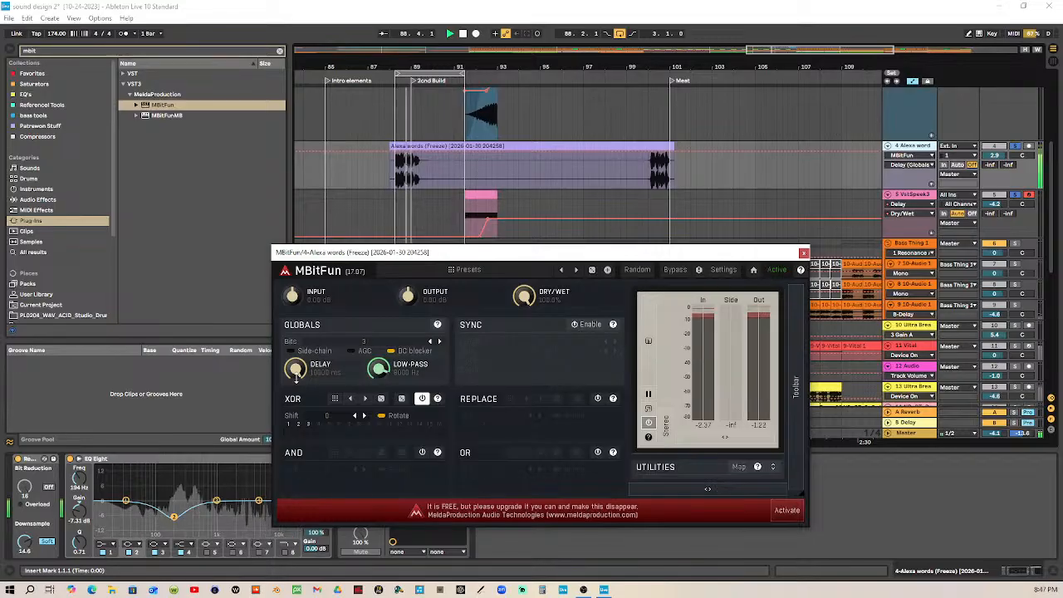
{"action": "left_click_drag", "start_coordinate": [297, 376], "coordinate": [296, 392]}
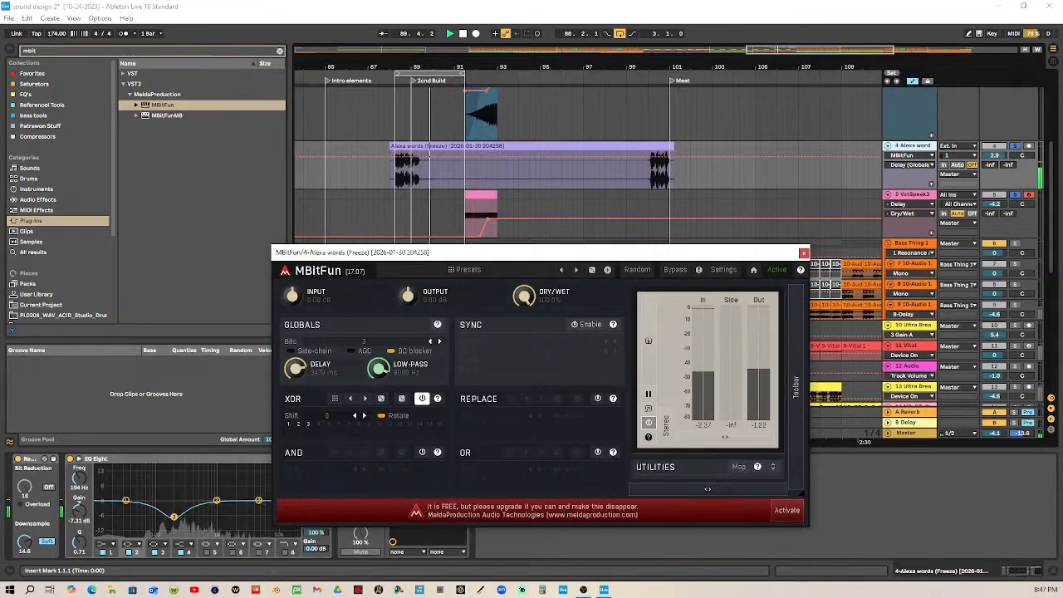
Step: Raise MBitFun's global bits step by step to 8 while listening
{"action": "left_click", "coordinate": [440, 343]}
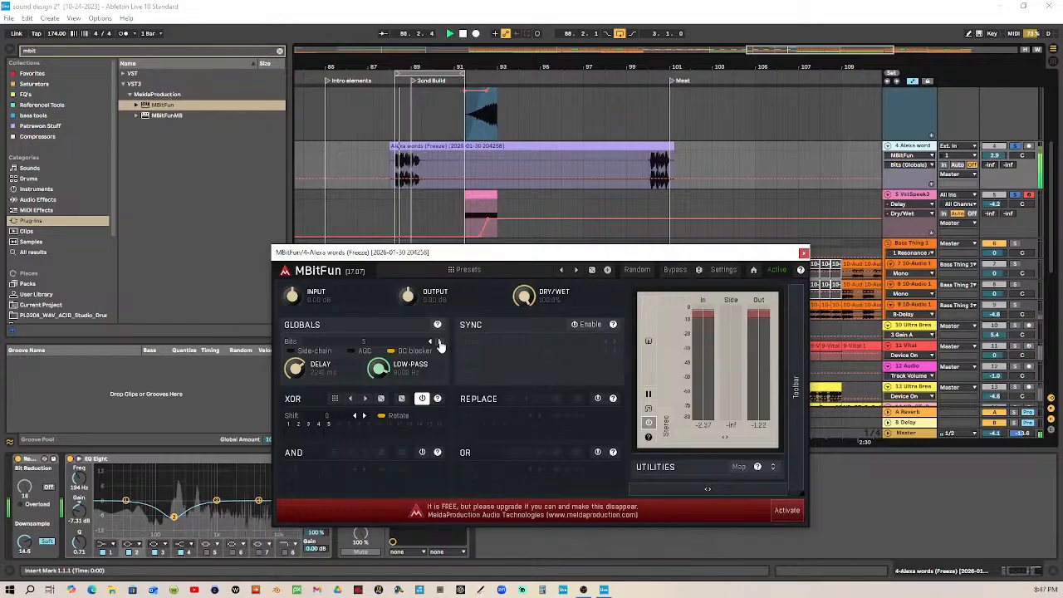
{"action": "left_click", "coordinate": [440, 342]}
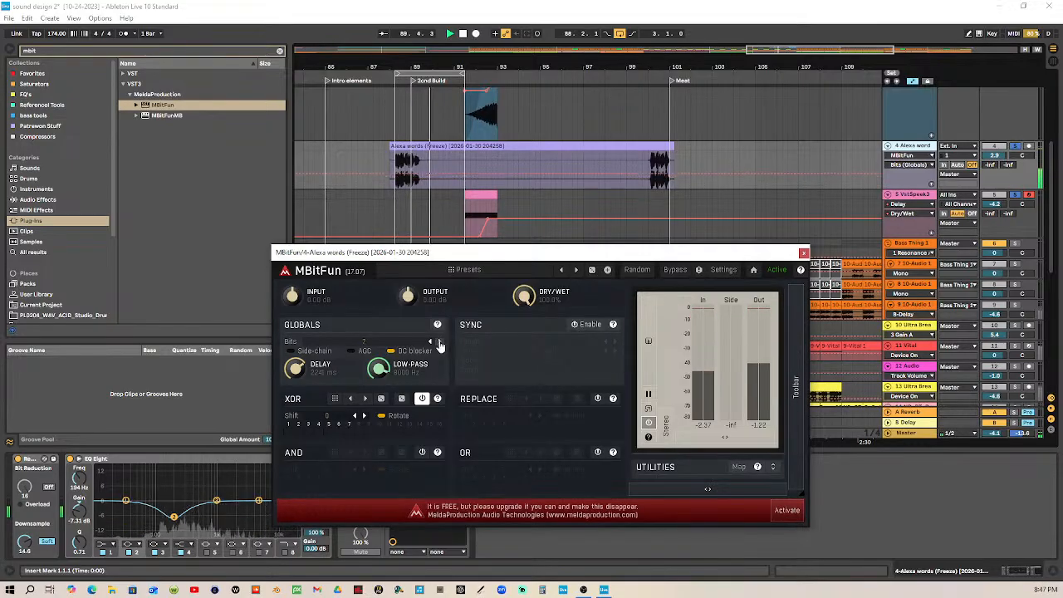
{"action": "left_click", "coordinate": [441, 342]}
{"action": "left_click", "coordinate": [441, 342]}
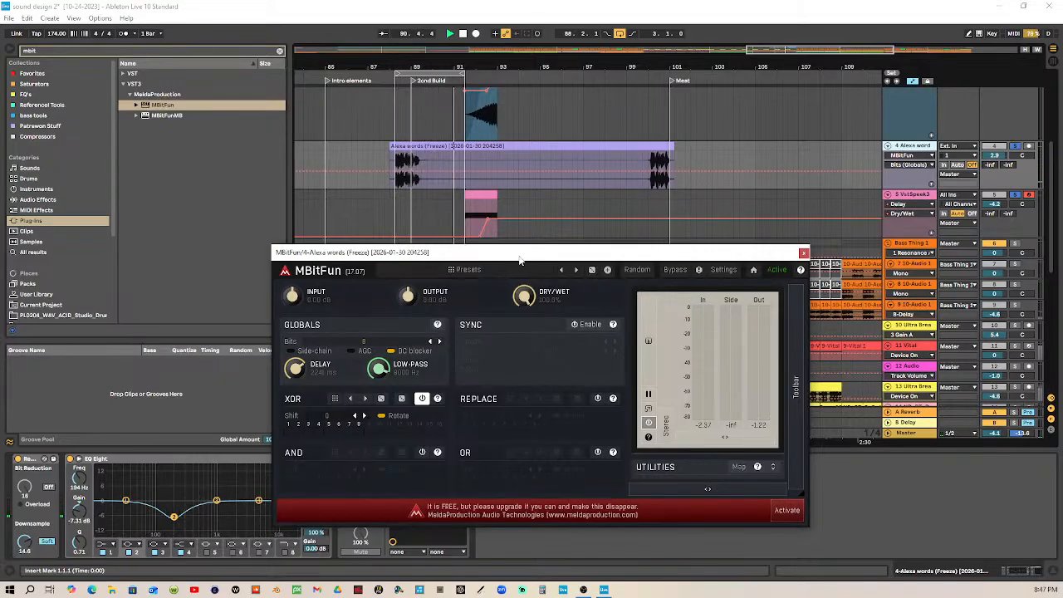
Step: Move the MBitFun window clear of the device chain, then disable and re-enable the device to compare the sound
{"action": "left_click_drag", "start_coordinate": [487, 251], "coordinate": [450, 89]}
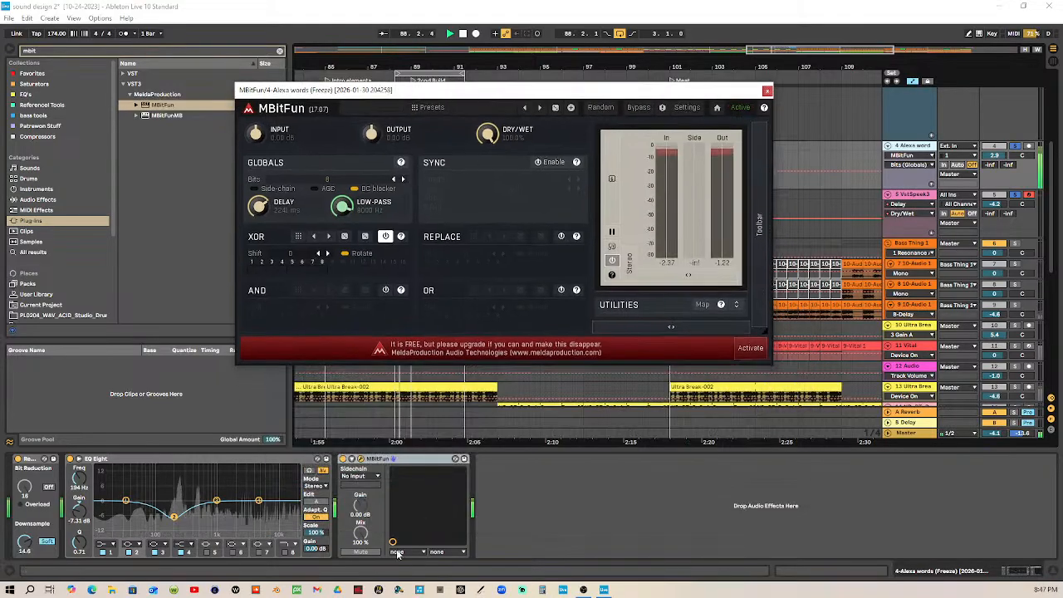
{"action": "left_click", "coordinate": [343, 461]}
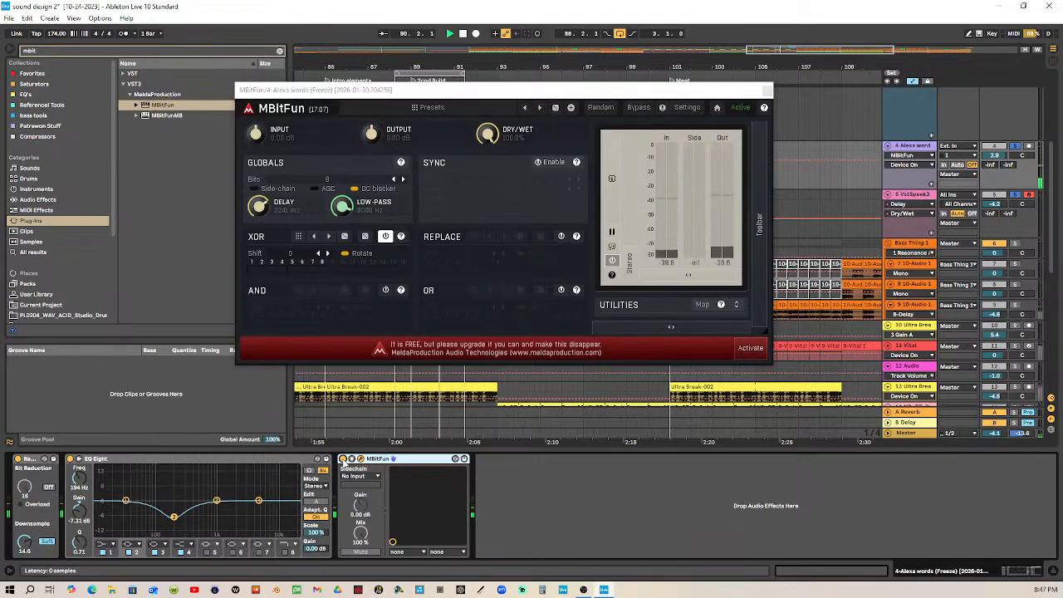
{"action": "left_click", "coordinate": [343, 460]}
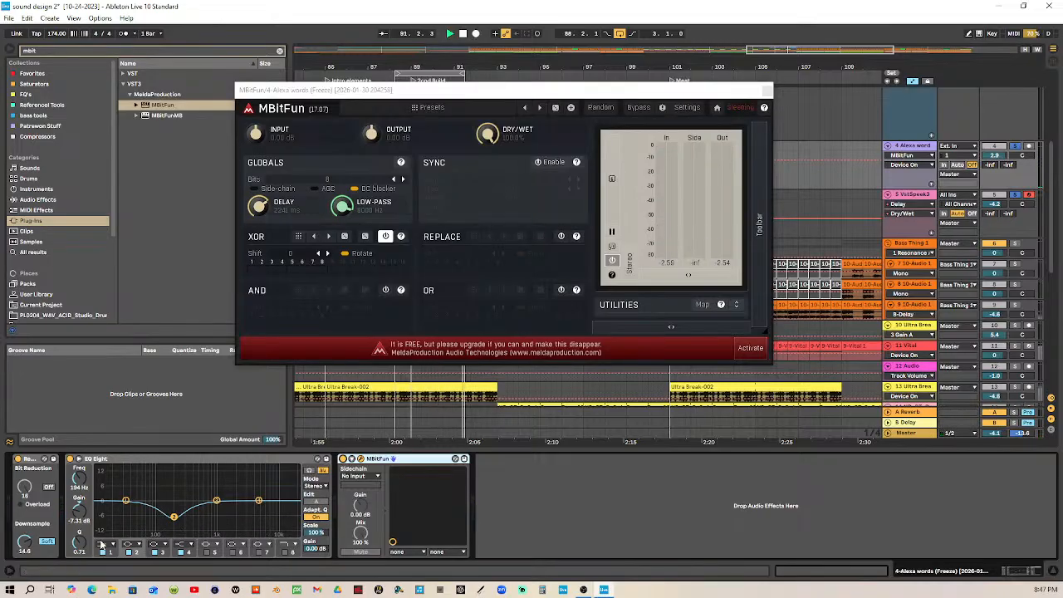
Step: Turn EQ Eight's first band into a low cut at 391 Hz and lower Redux's downsample to 9.22
{"action": "left_click", "coordinate": [103, 545]}
{"action": "left_click", "coordinate": [105, 478]}
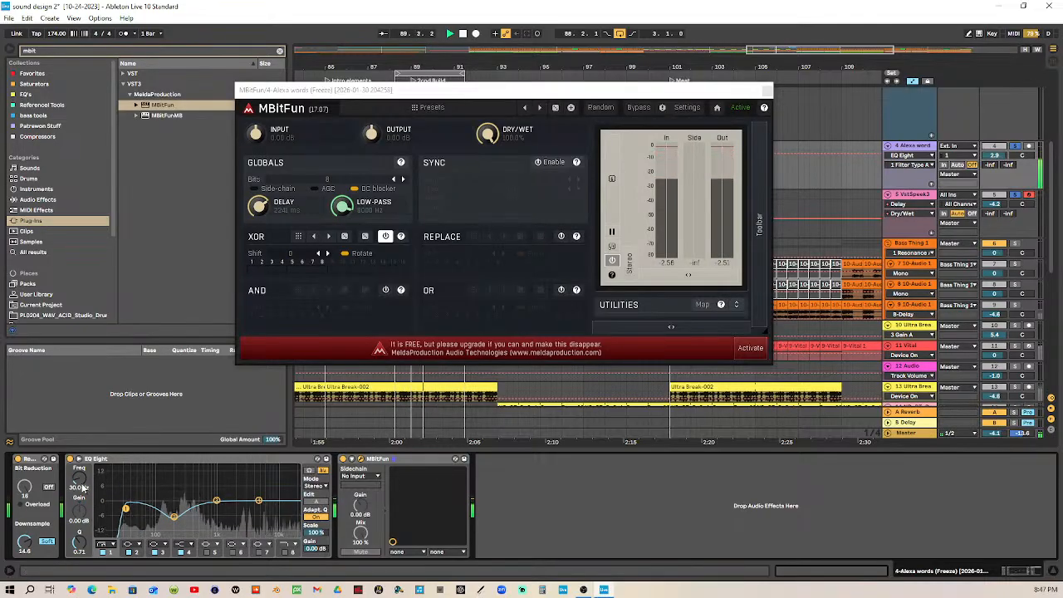
{"action": "left_click_drag", "start_coordinate": [82, 489], "coordinate": [82, 470]}
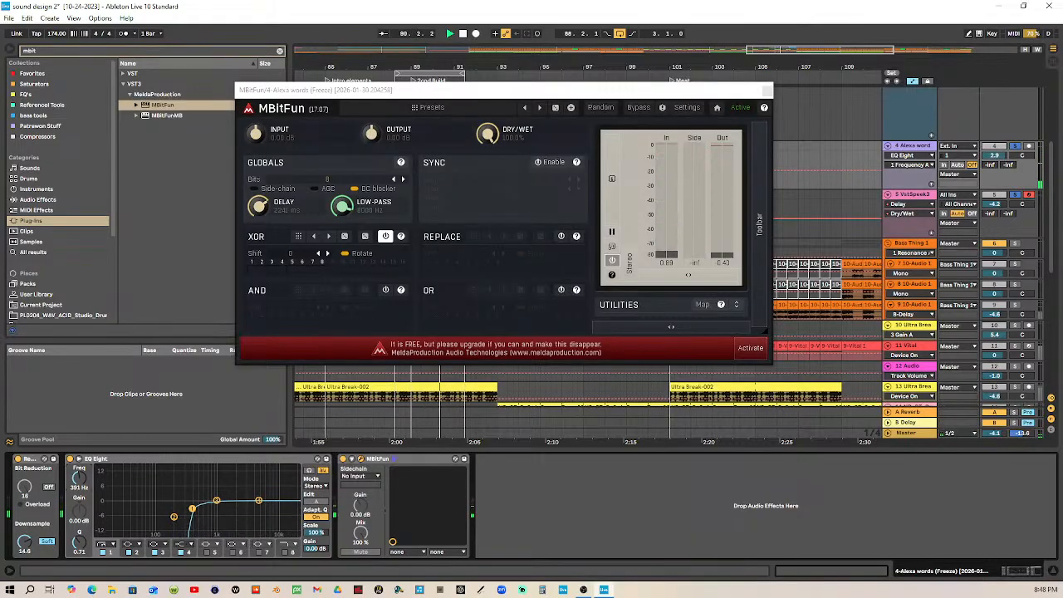
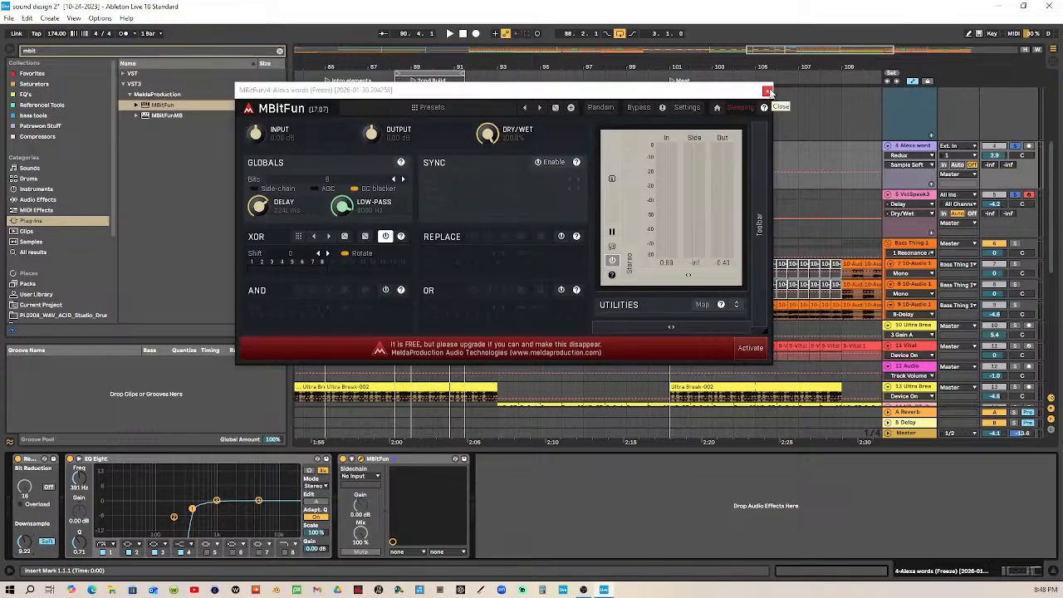
Step: Close the MBitFun window, keeping the device on the track
{"action": "left_click", "coordinate": [613, 263]}
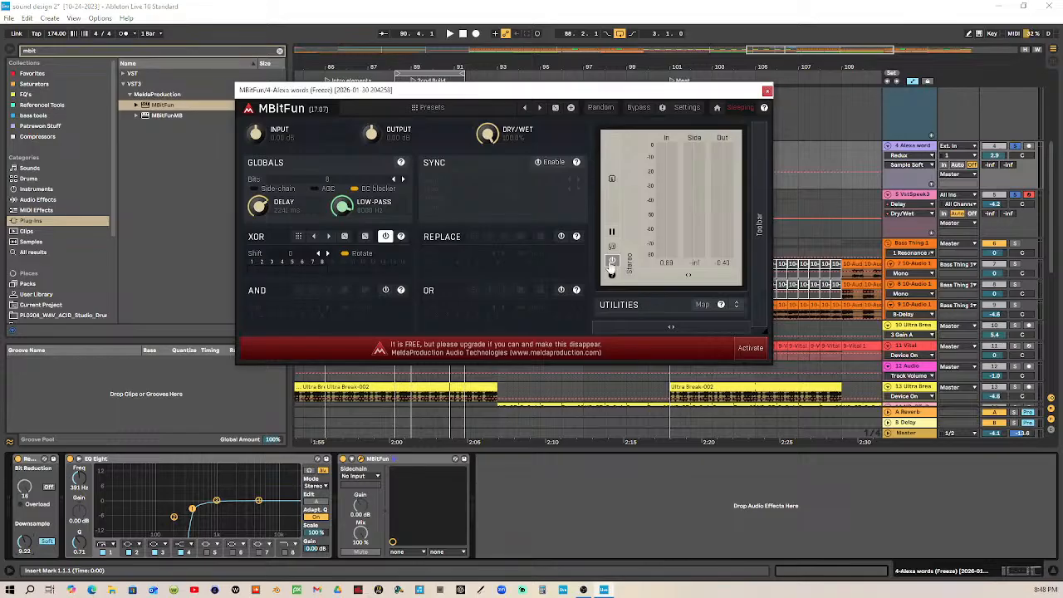
{"action": "left_click", "coordinate": [611, 265]}
{"action": "left_click", "coordinate": [768, 90]}
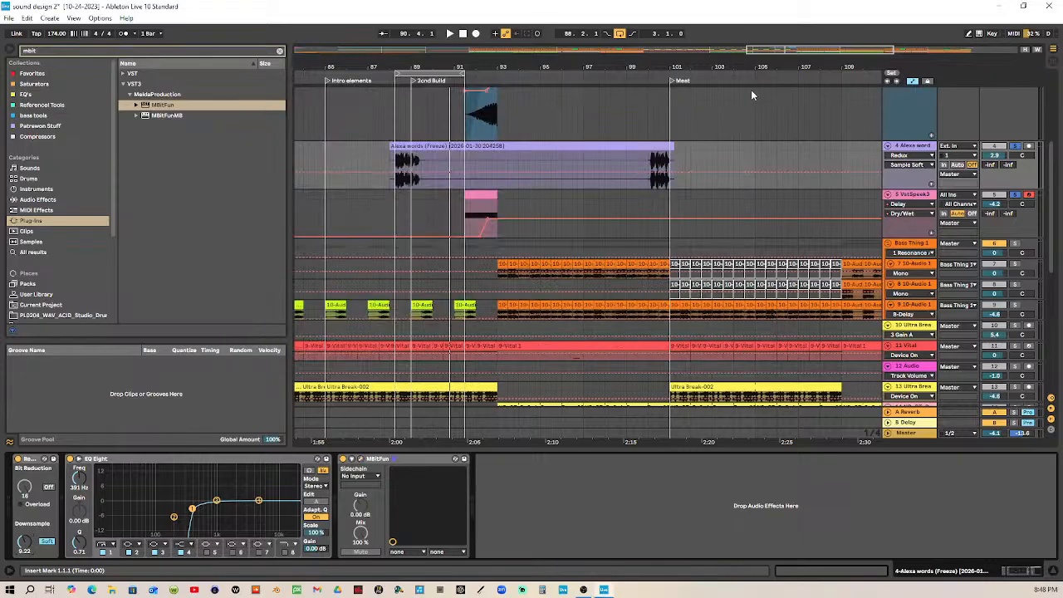
Step: Add a second Redux after MBitFun and set its downsampling to Soft at 5.98 while the phrase plays
{"action": "left_click", "coordinate": [48, 203]}
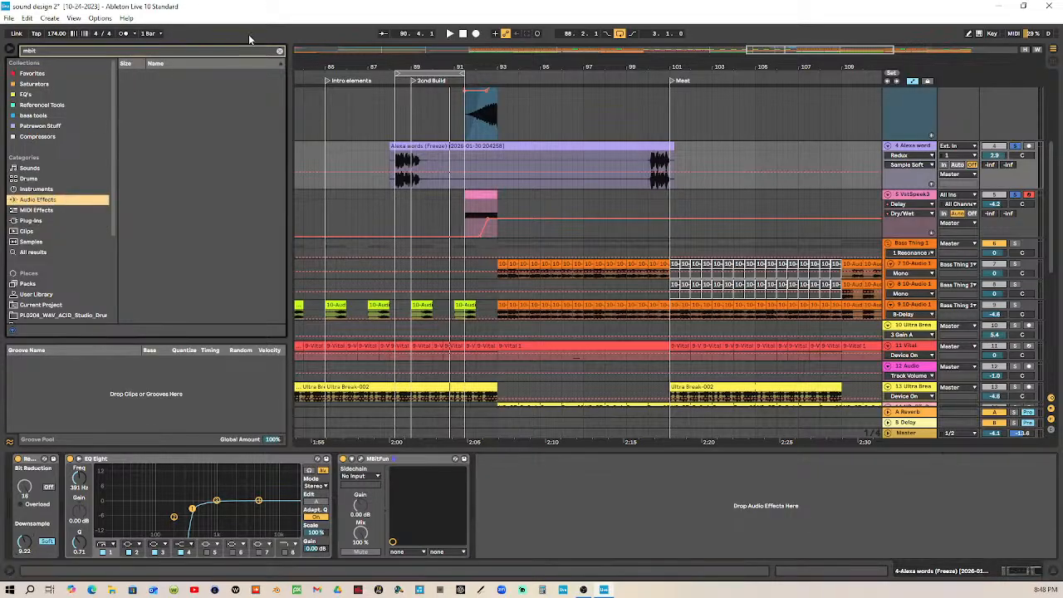
{"action": "left_click", "coordinate": [280, 52]}
{"action": "left_click_drag", "start_coordinate": [168, 283], "coordinate": [512, 497]}
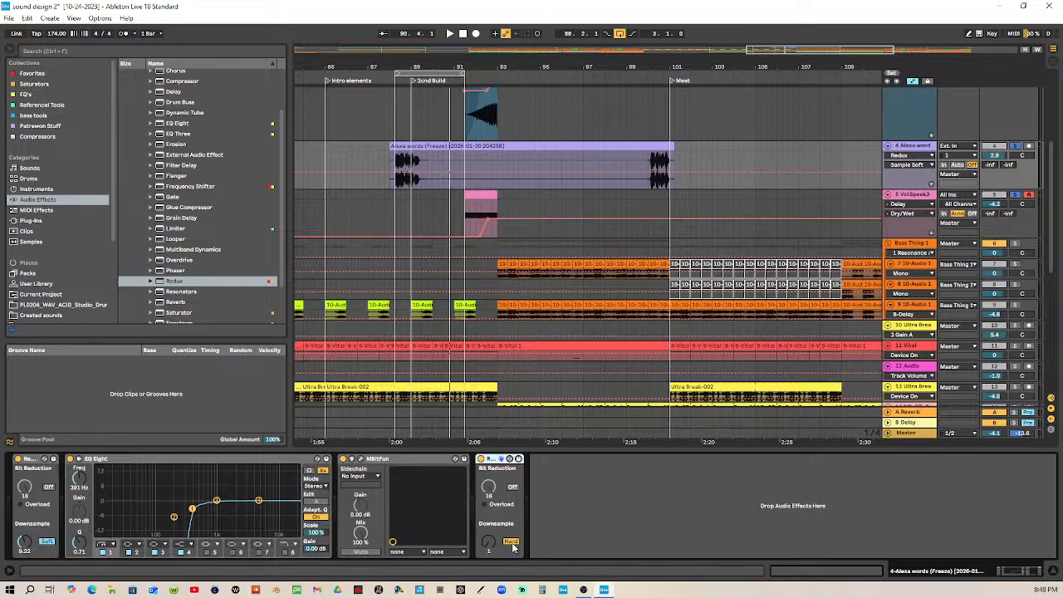
{"action": "left_click", "coordinate": [511, 543]}
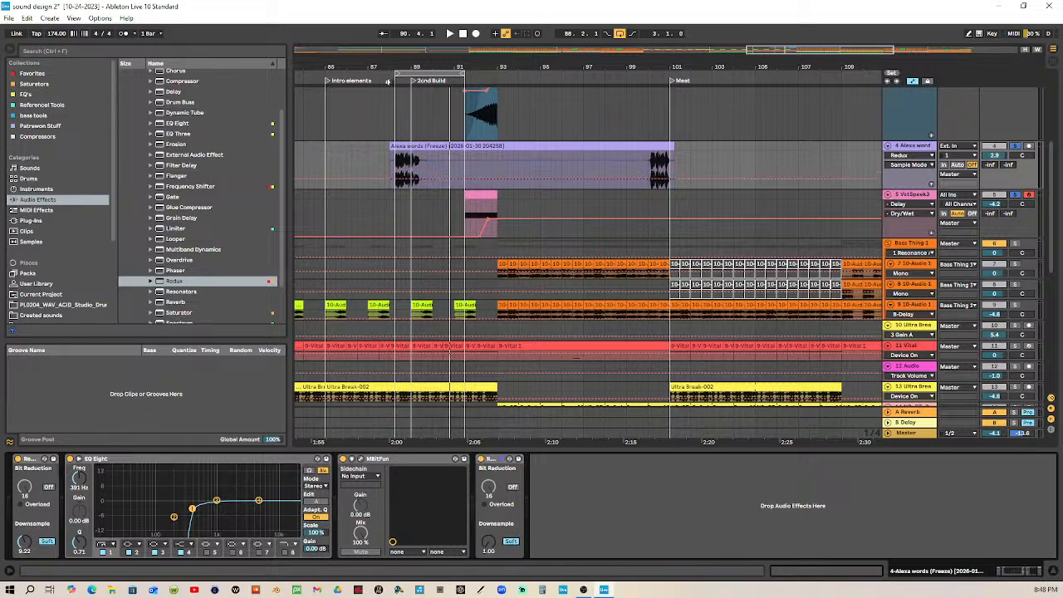
{"action": "key", "text": "space"}
{"action": "left_click_drag", "start_coordinate": [490, 545], "coordinate": [490, 535]}
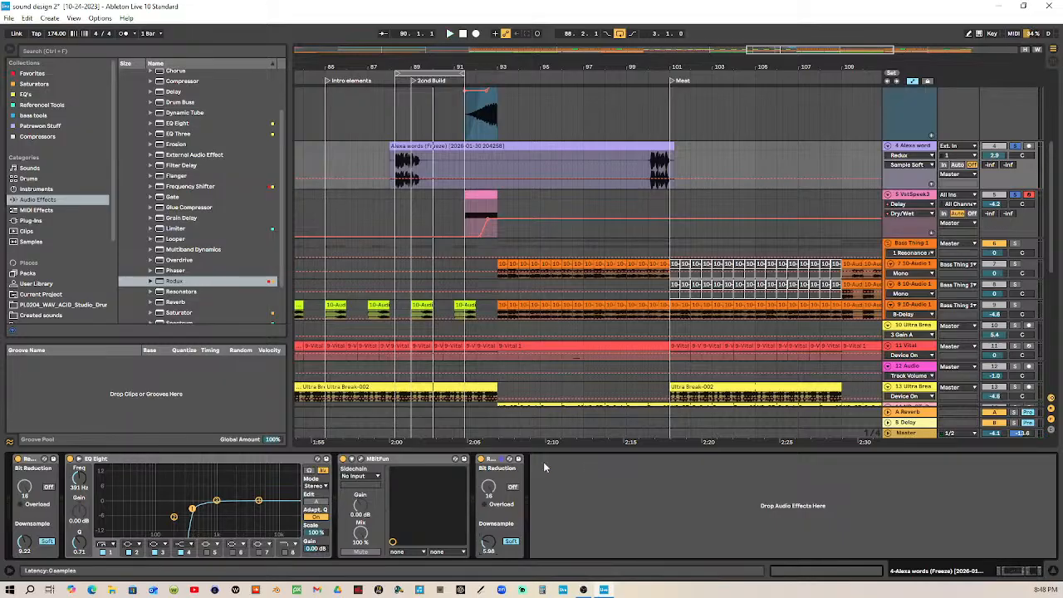
Step: Add Marvel GEQ from the EQ collection after the second Redux and lower its 20.0K band to -12.0
{"action": "left_click", "coordinate": [48, 95]}
{"action": "left_click", "coordinate": [146, 148]}
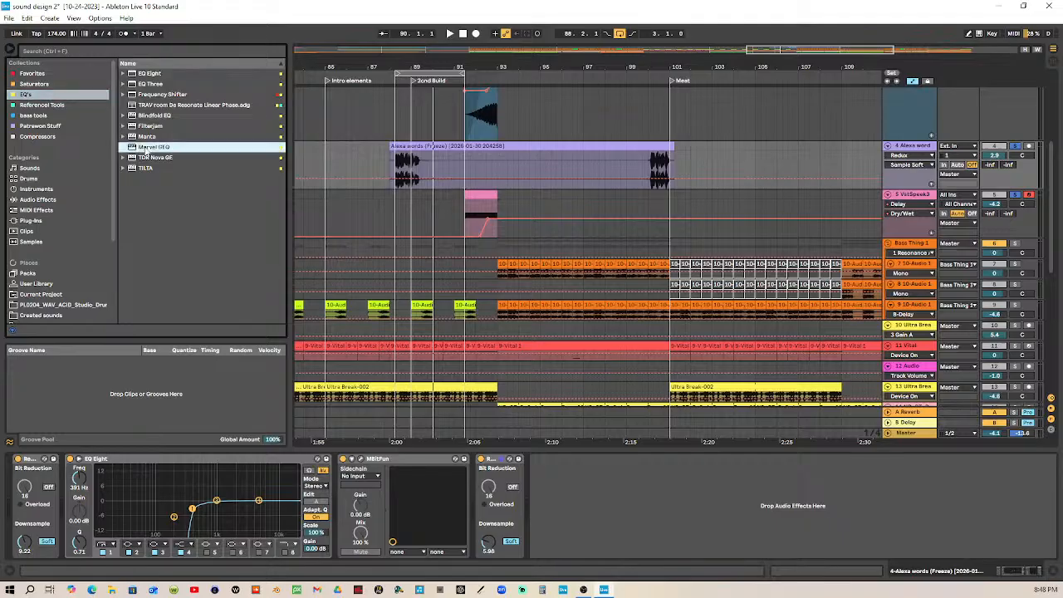
{"action": "left_click_drag", "start_coordinate": [145, 148], "coordinate": [607, 525]}
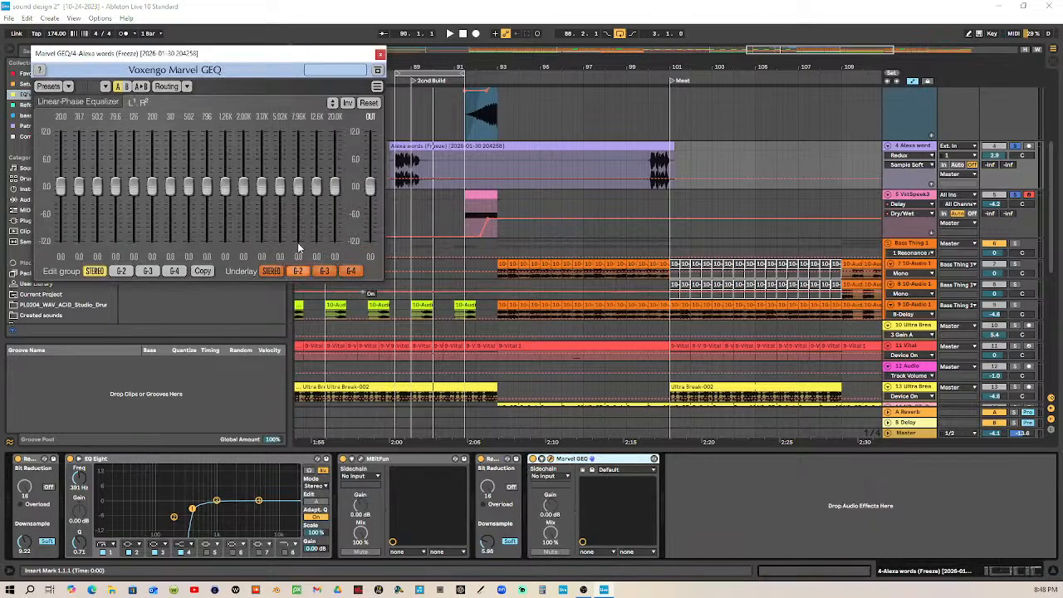
{"action": "left_click_drag", "start_coordinate": [334, 190], "coordinate": [334, 241]}
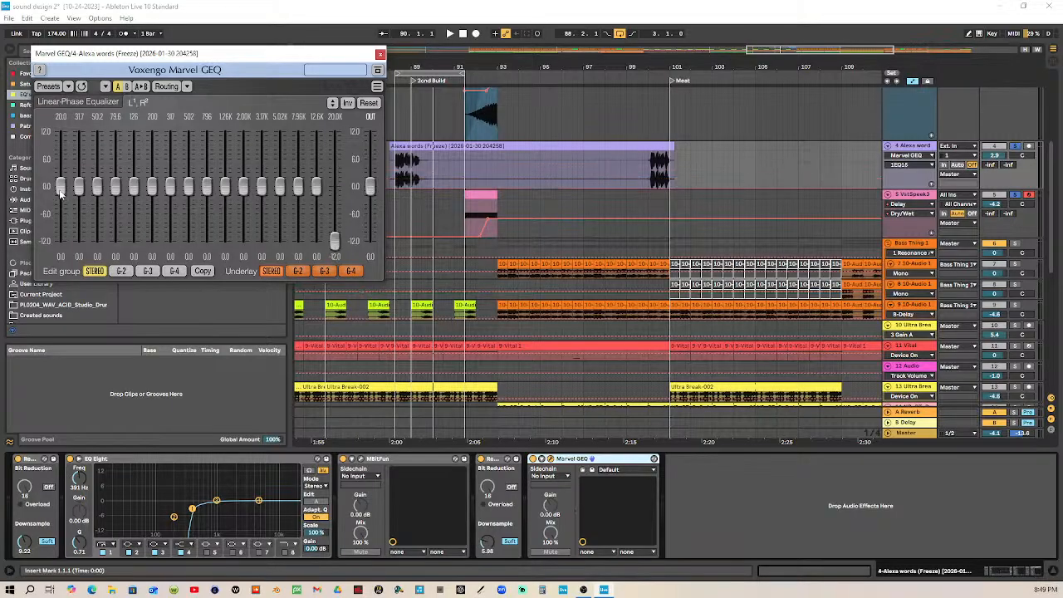
Step: Lower Marvel GEQ's seven lowest bands, from 20.0 through 317, to -12.0, close its window and play the Alexa phrase
{"action": "left_click_drag", "start_coordinate": [60, 187], "coordinate": [105, 238]}
{"action": "left_click_drag", "start_coordinate": [96, 190], "coordinate": [105, 238]}
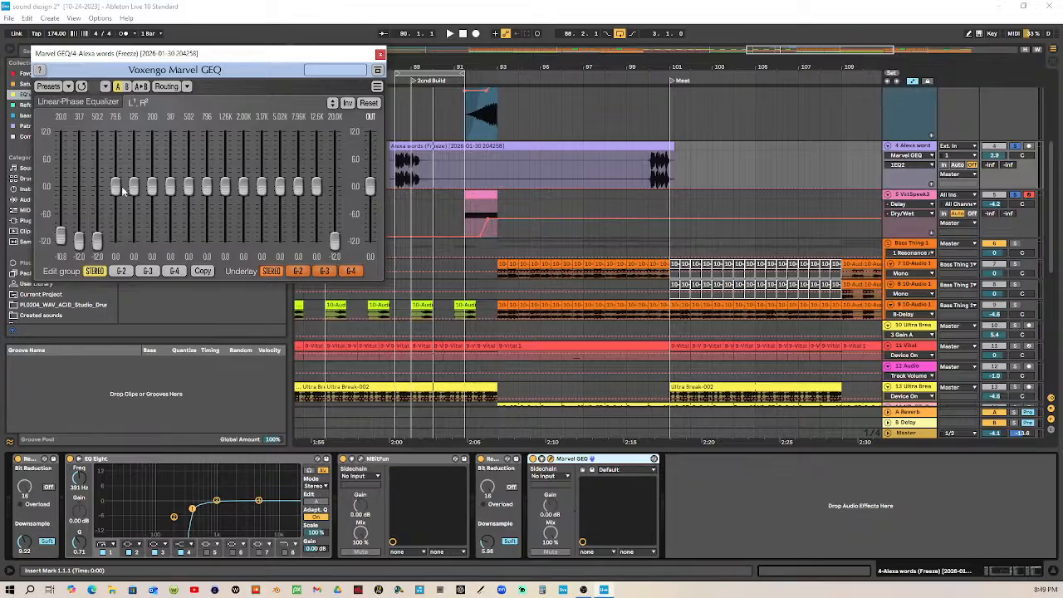
{"action": "left_click_drag", "start_coordinate": [115, 186], "coordinate": [116, 243]}
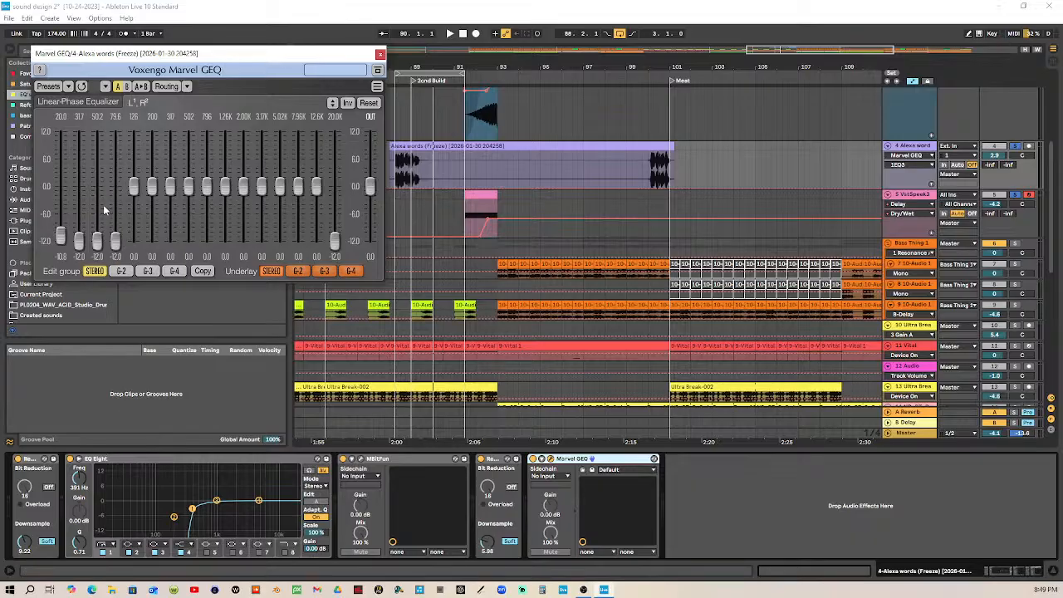
{"action": "left_click_drag", "start_coordinate": [133, 187], "coordinate": [133, 242]}
{"action": "left_click_drag", "start_coordinate": [60, 235], "coordinate": [59, 250]}
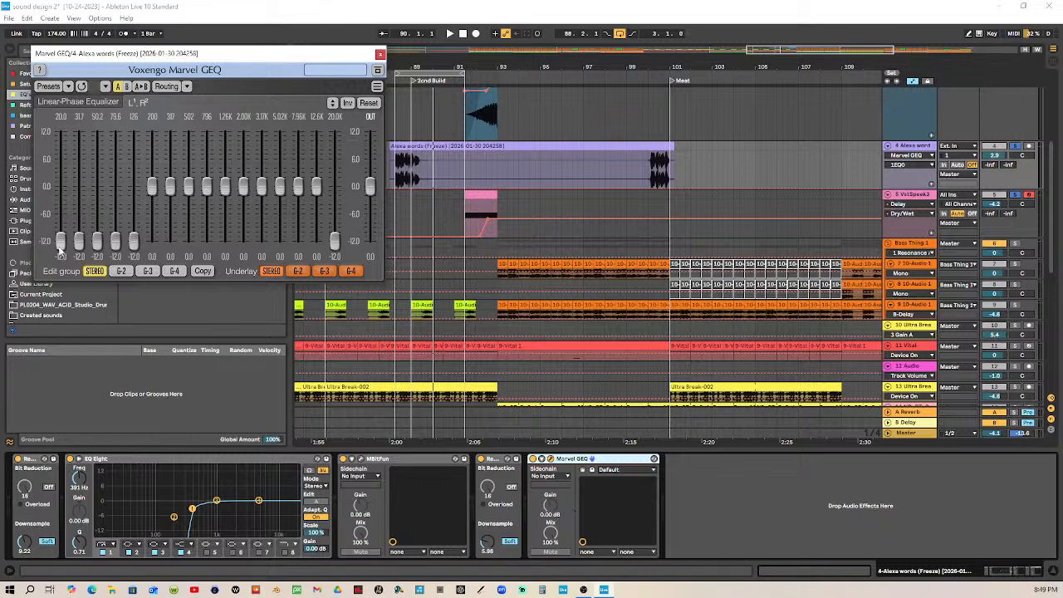
{"action": "left_click_drag", "start_coordinate": [152, 187], "coordinate": [153, 243]}
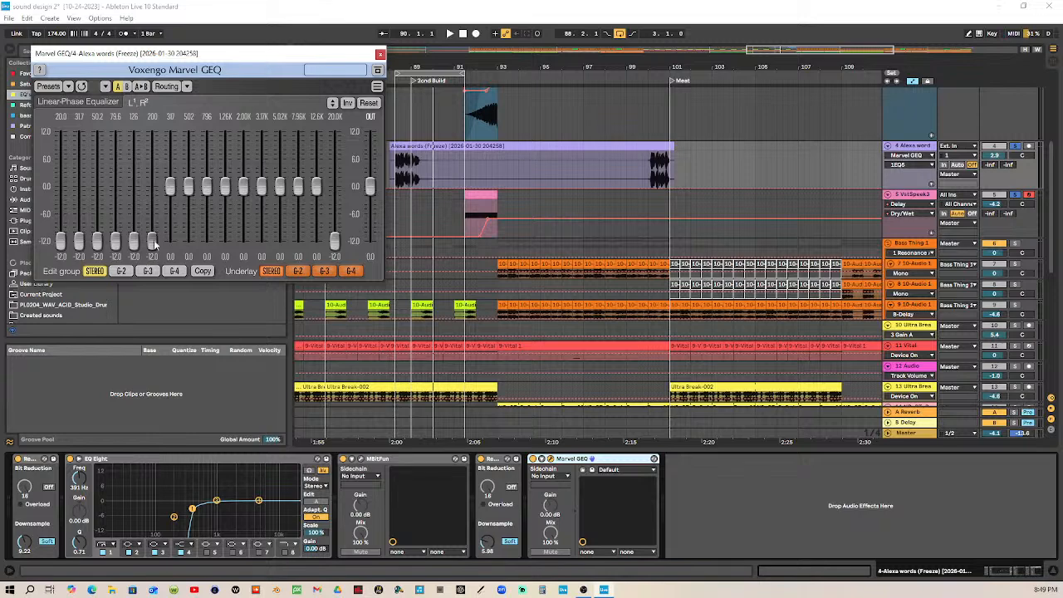
{"action": "left_click_drag", "start_coordinate": [170, 186], "coordinate": [170, 243]}
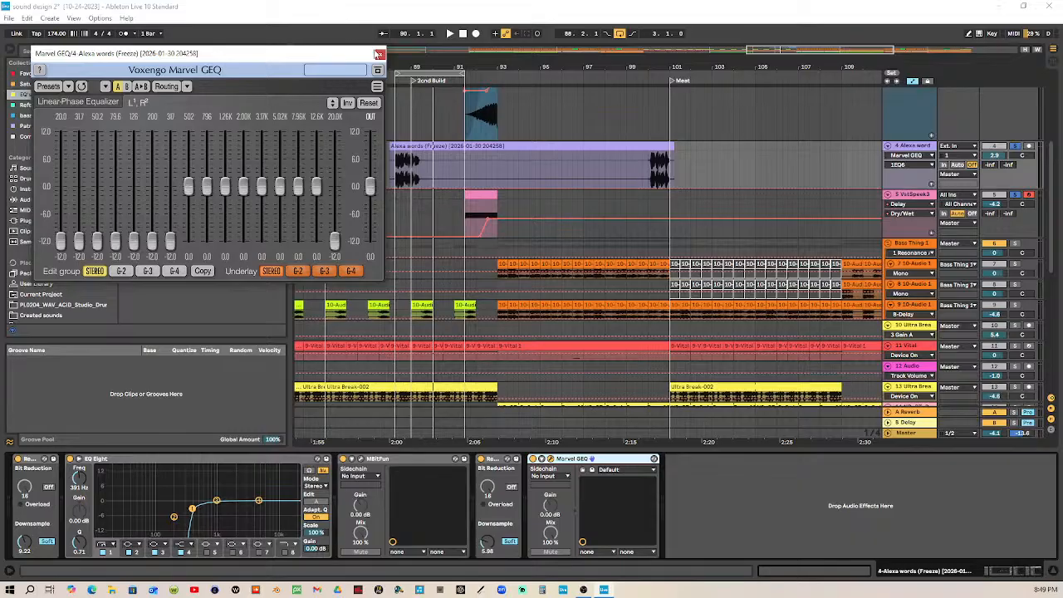
{"action": "left_click", "coordinate": [380, 55]}
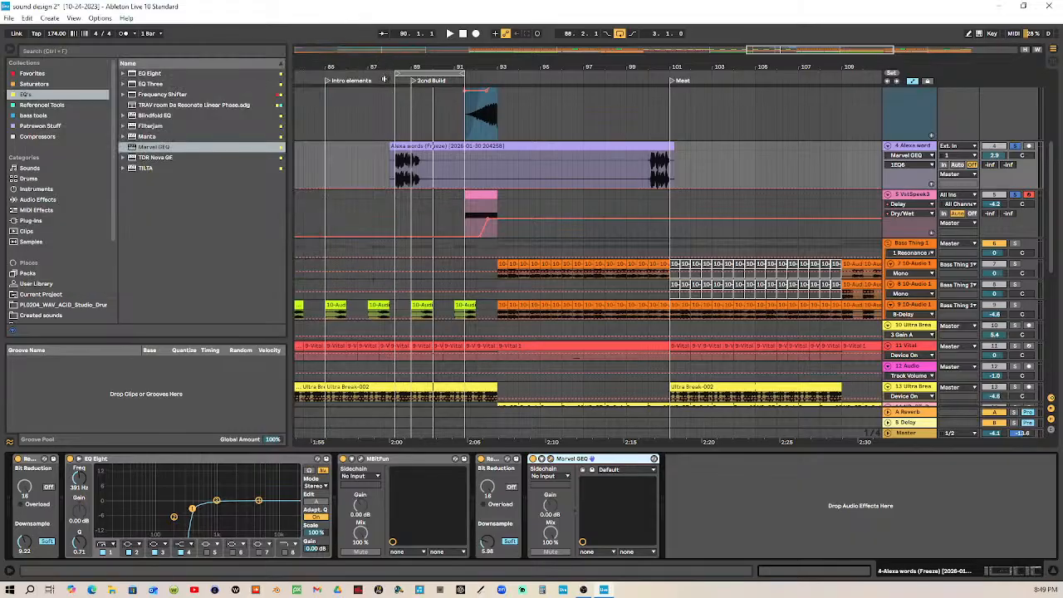
{"action": "key", "text": "space"}
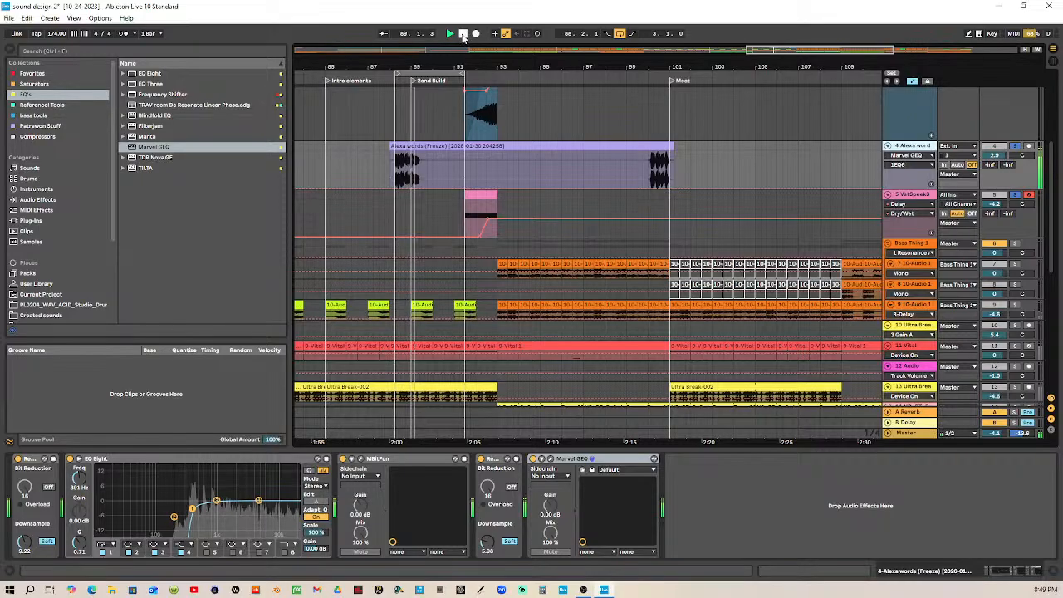
{"action": "left_click", "coordinate": [463, 34]}
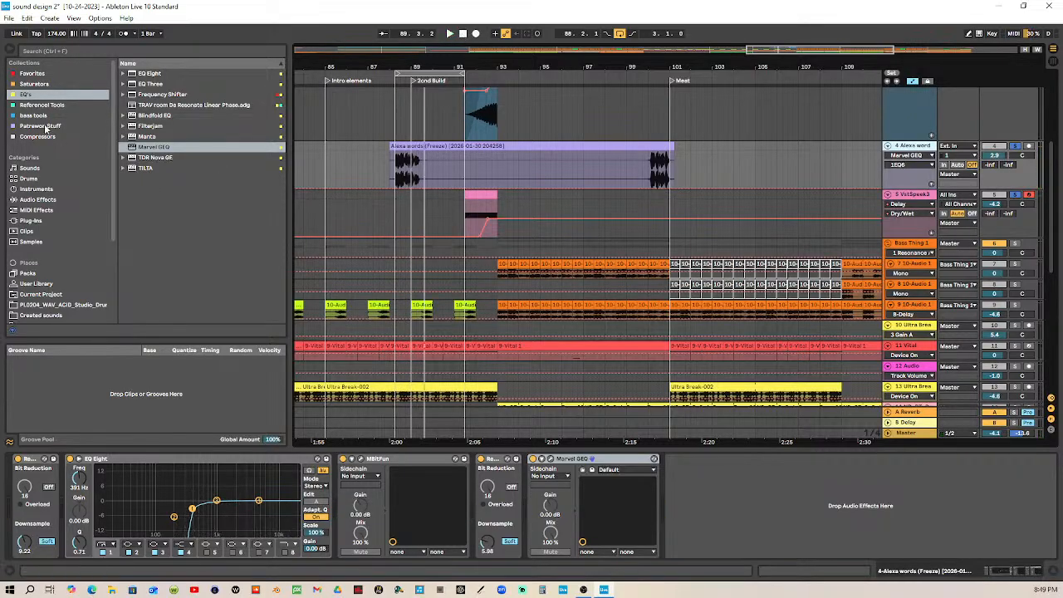
Step: Find FogConvolver_x64 in the Favorites collection by searching "fog" and add it after Marvel GEQ on the Alexa words track
{"action": "left_click", "coordinate": [39, 202]}
{"action": "left_click", "coordinate": [50, 106]}
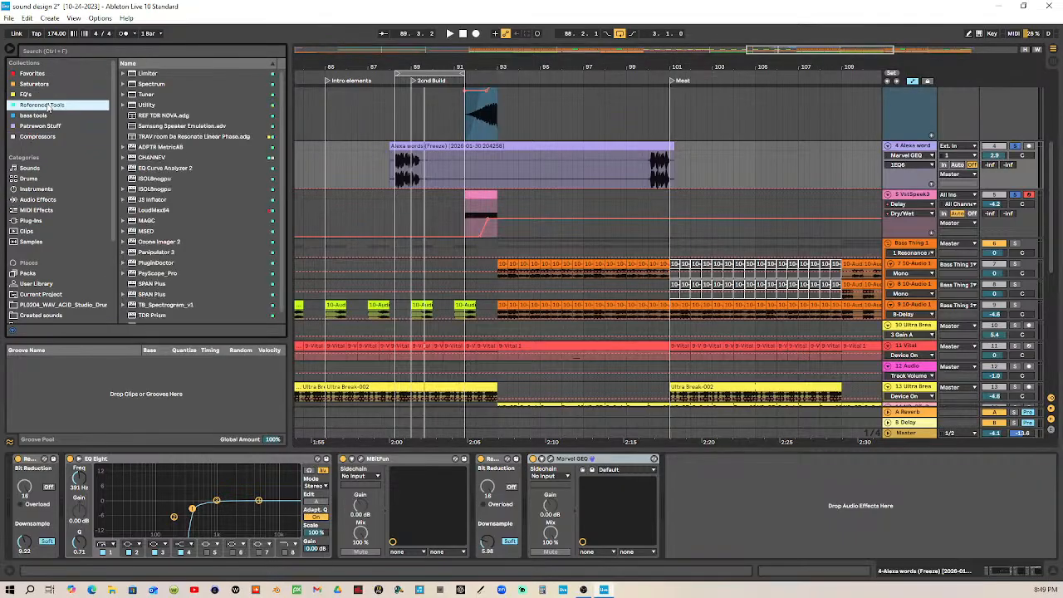
{"action": "left_click", "coordinate": [30, 74]}
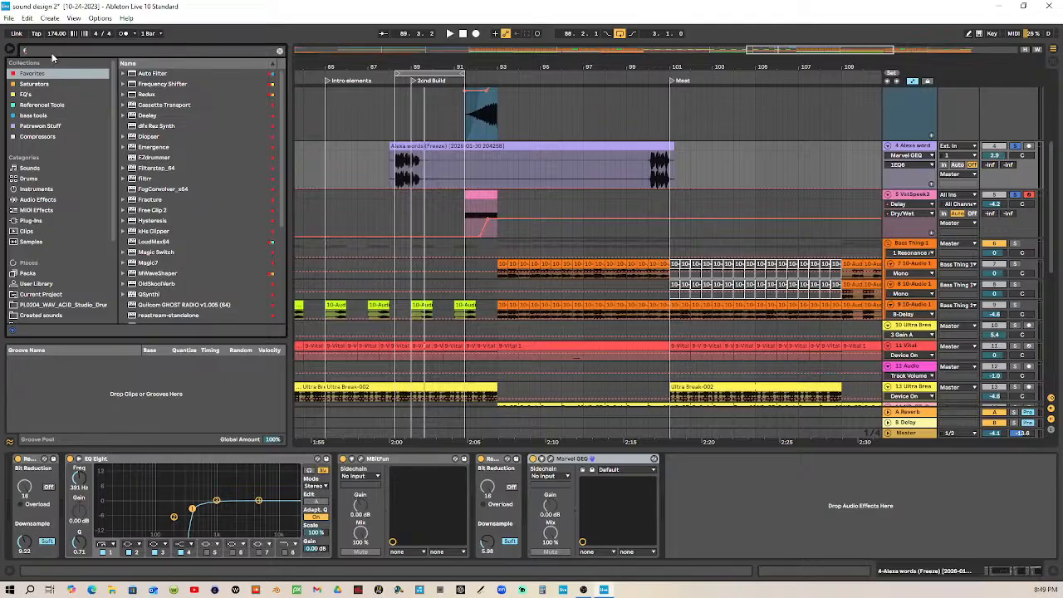
{"action": "type", "text": "fog"}
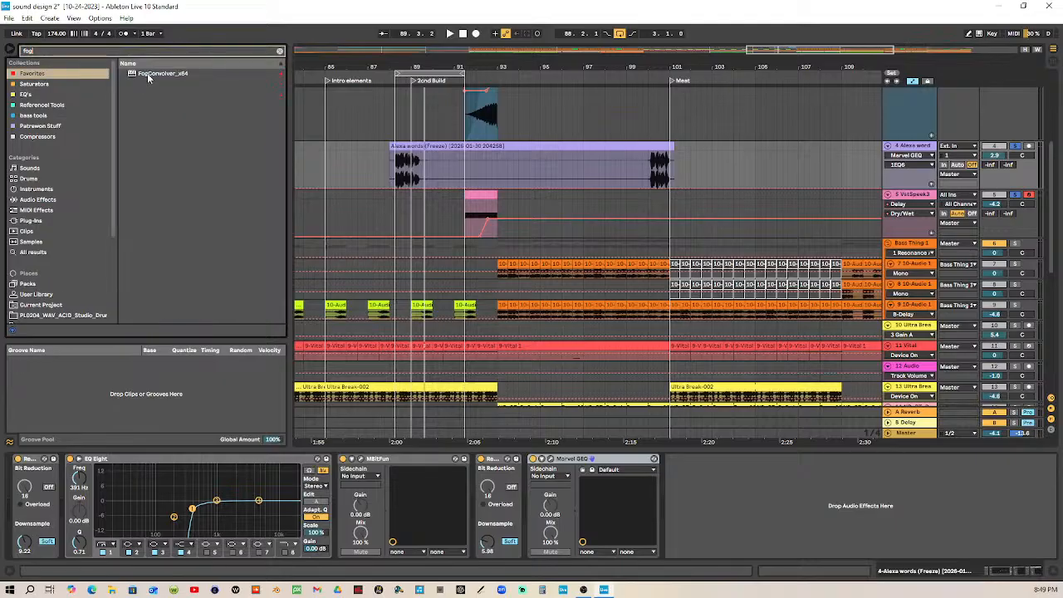
{"action": "left_click", "coordinate": [149, 75]}
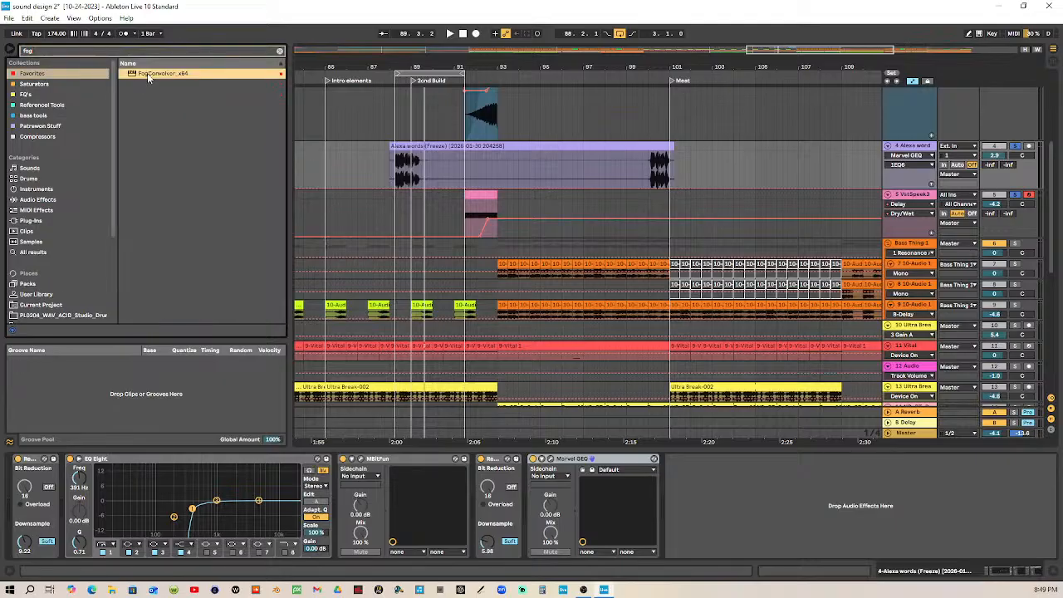
{"action": "left_click_drag", "start_coordinate": [407, 163], "coordinate": [408, 163]}
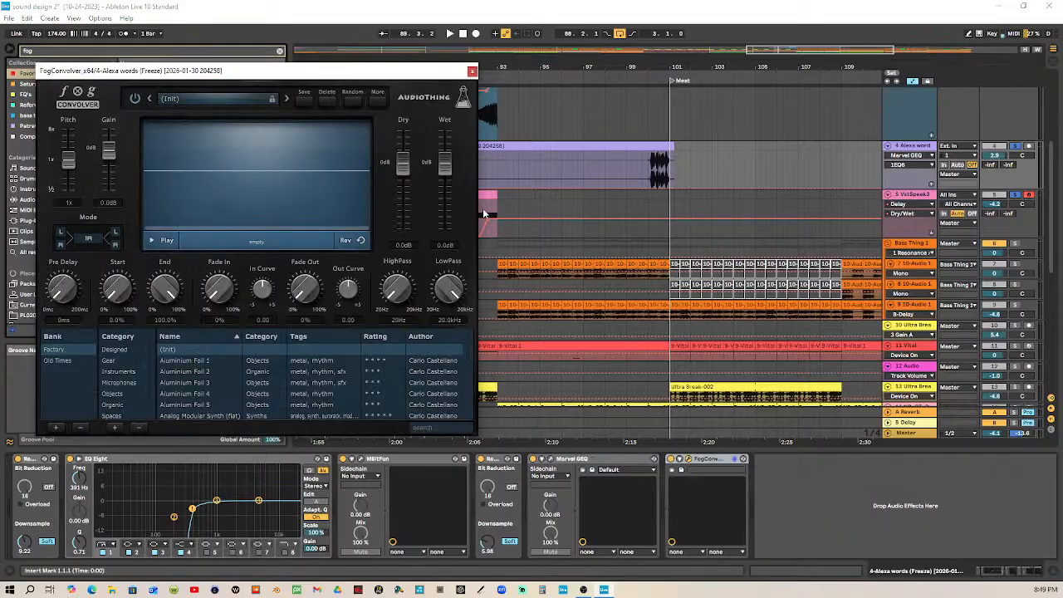
Step: Try FogConvolver's Aluminium Foil 1 and 2 presets during playback and shorten the playback loop to two bars
{"action": "left_click", "coordinate": [202, 362]}
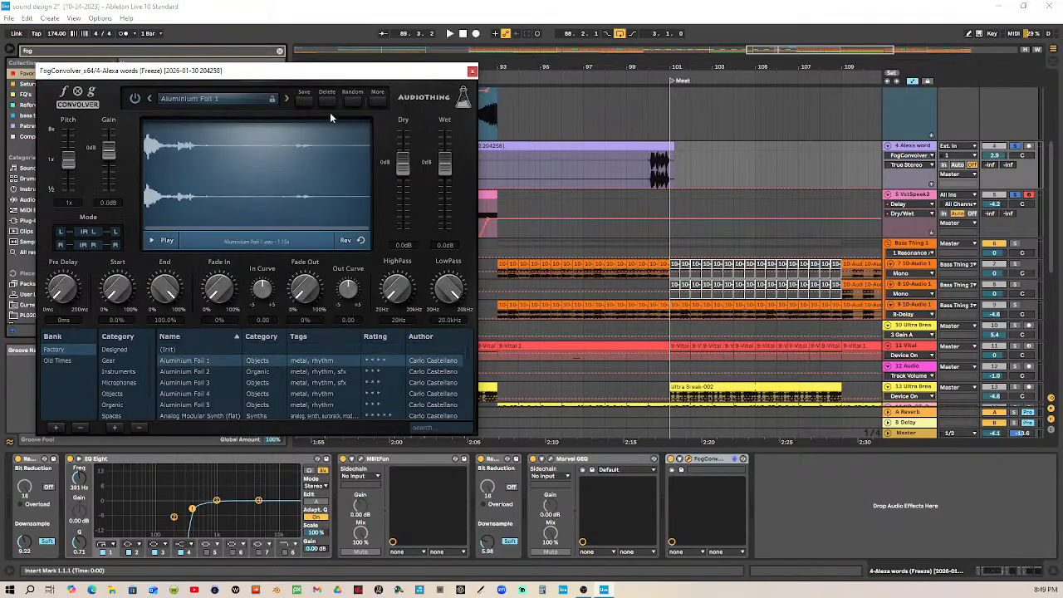
{"action": "left_click_drag", "start_coordinate": [339, 77], "coordinate": [515, 182]}
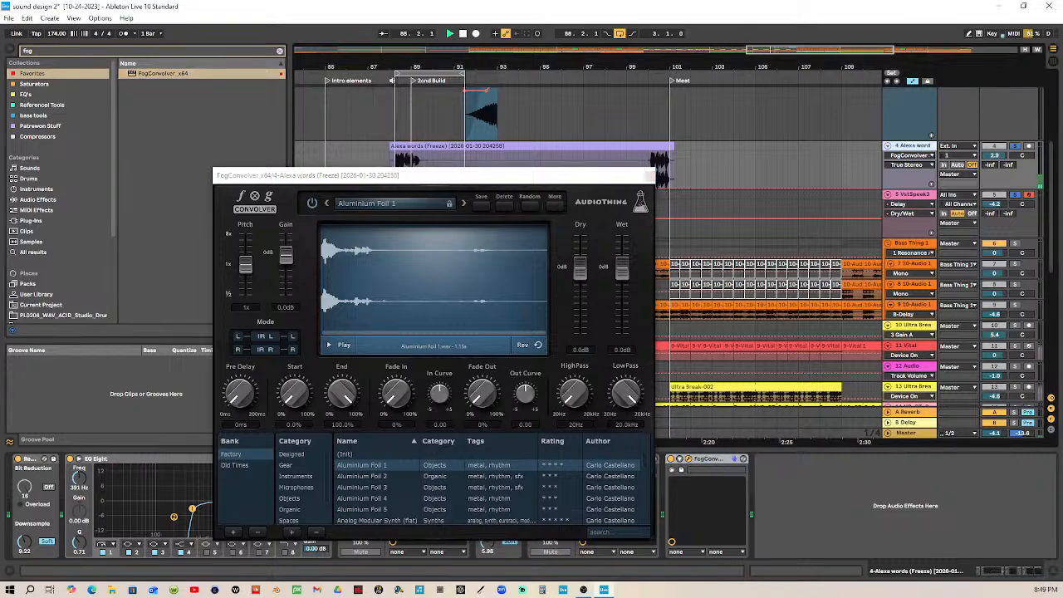
{"action": "left_click", "coordinate": [392, 476]}
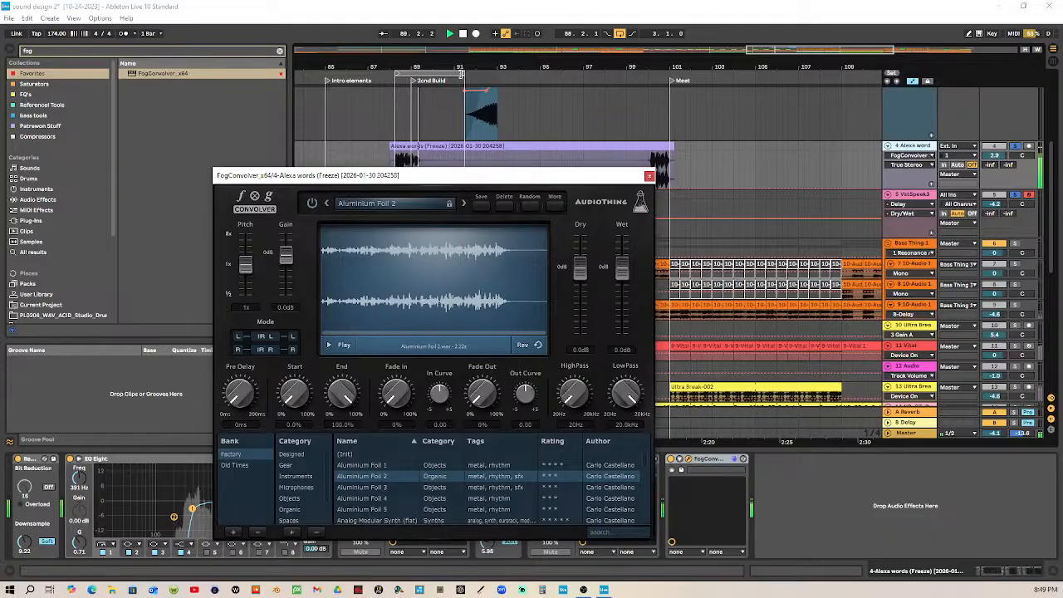
{"action": "left_click_drag", "start_coordinate": [464, 76], "coordinate": [431, 77]}
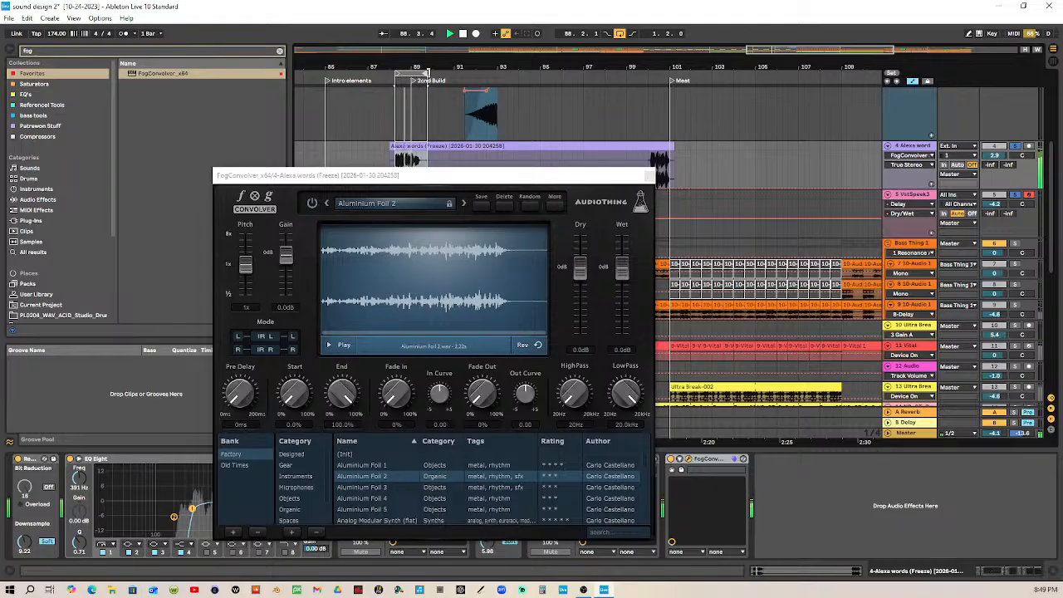
{"action": "left_click_drag", "start_coordinate": [431, 77], "coordinate": [435, 73]}
Step: Audition FogConvolver's Aluminium Foil 3, 4 and 5 and the Analog Modular Synth flat and kalimba hit presets
{"action": "left_click", "coordinate": [374, 487]}
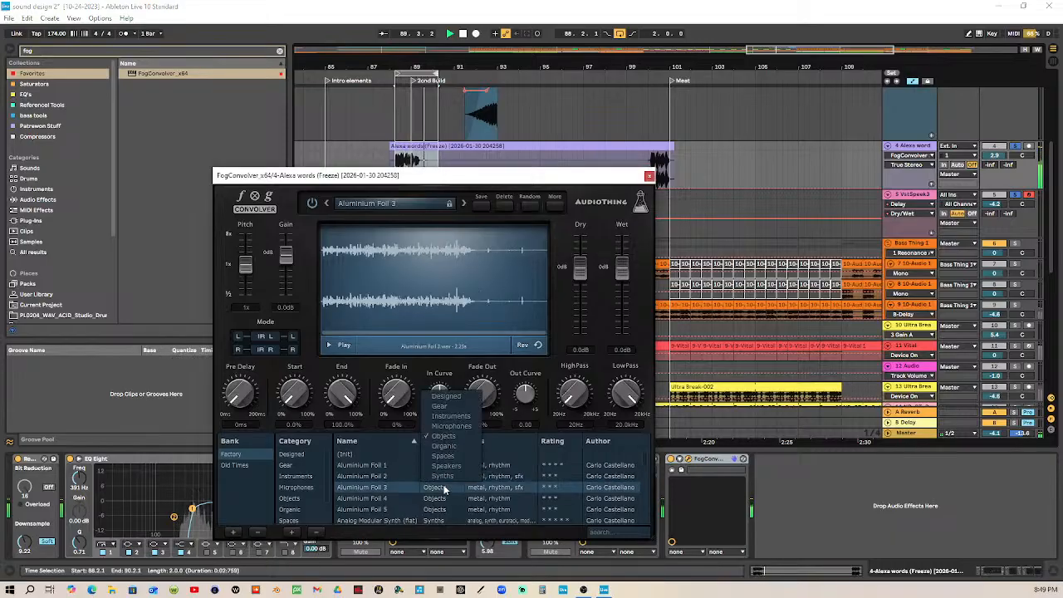
{"action": "left_click_drag", "start_coordinate": [465, 176], "coordinate": [451, 106]}
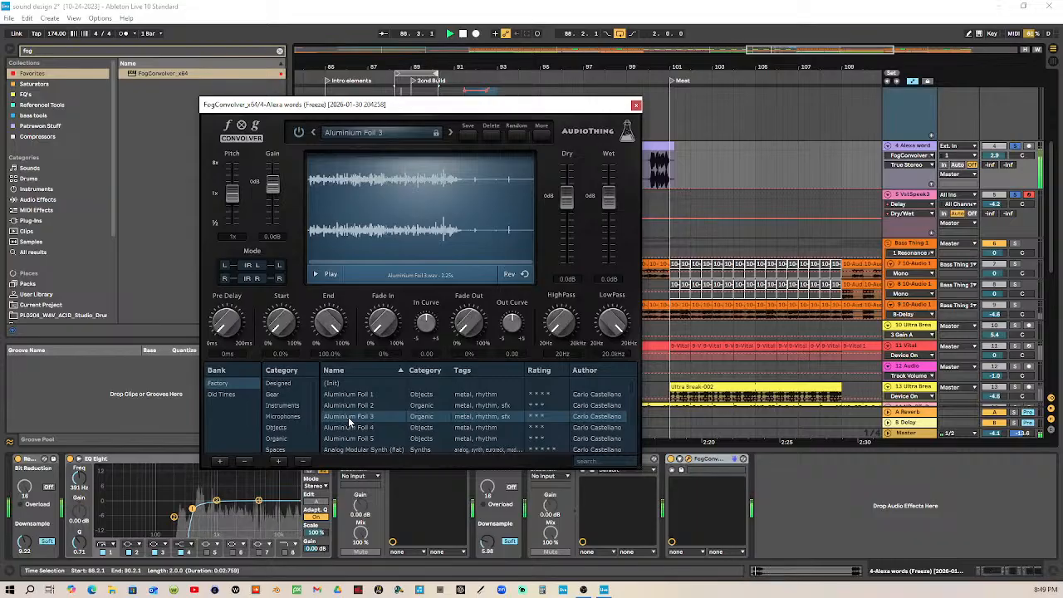
{"action": "key", "text": "Down"}
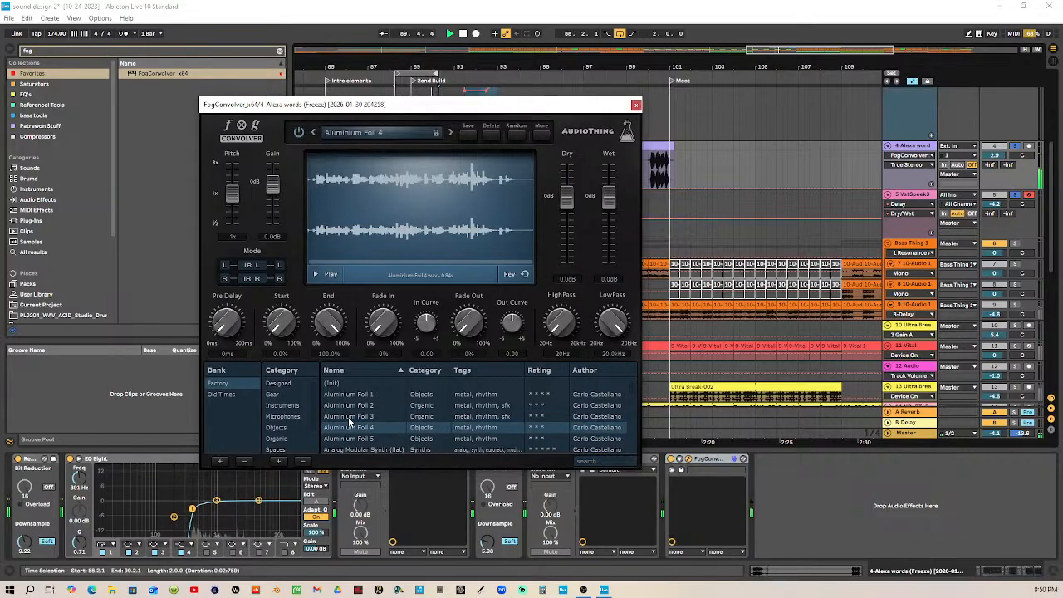
{"action": "key", "text": "Down"}
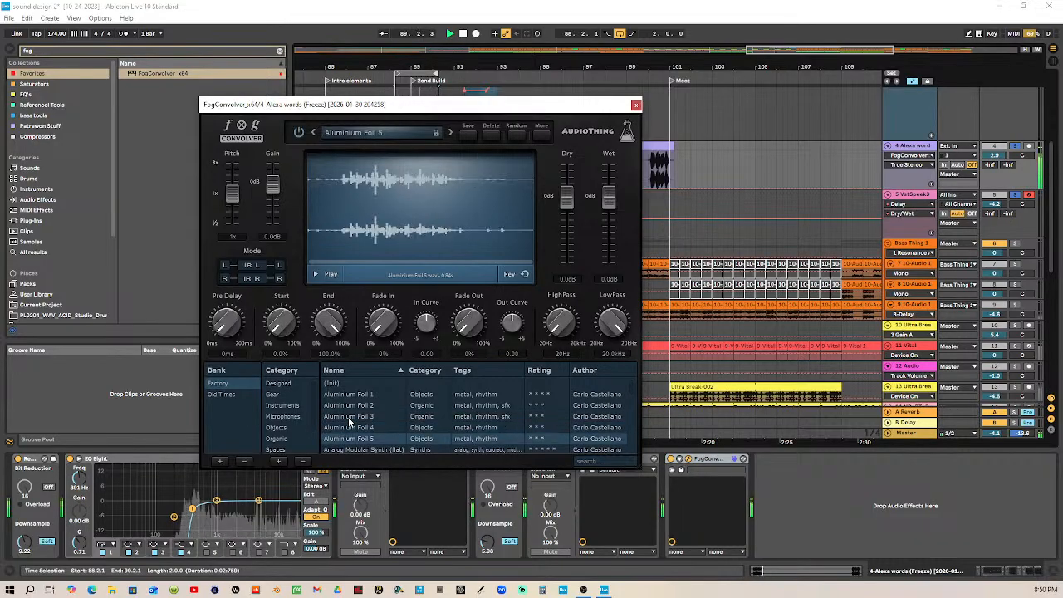
{"action": "key", "text": "Down"}
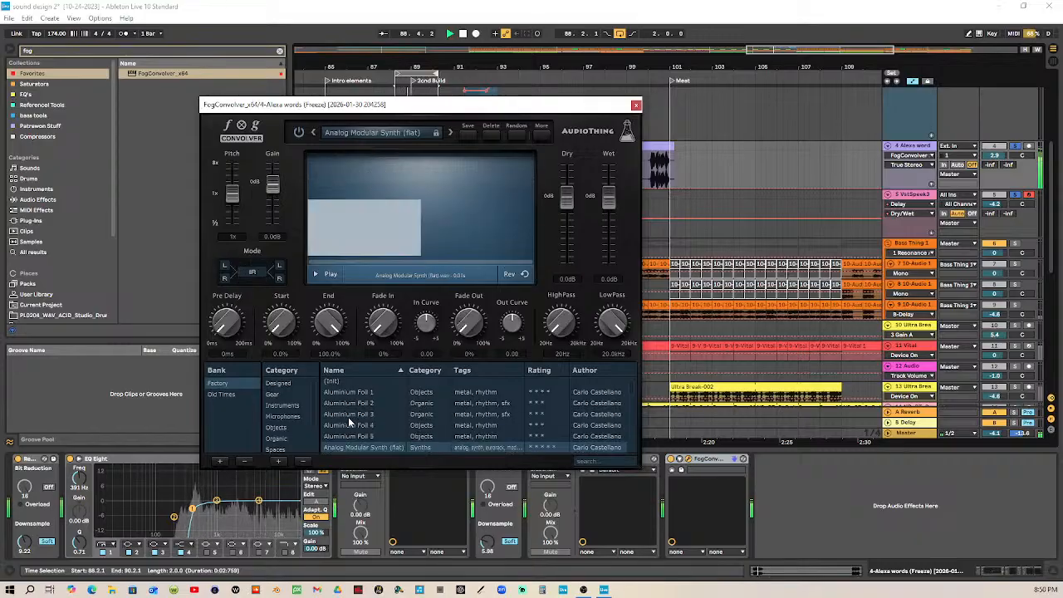
{"action": "key", "text": "Down"}
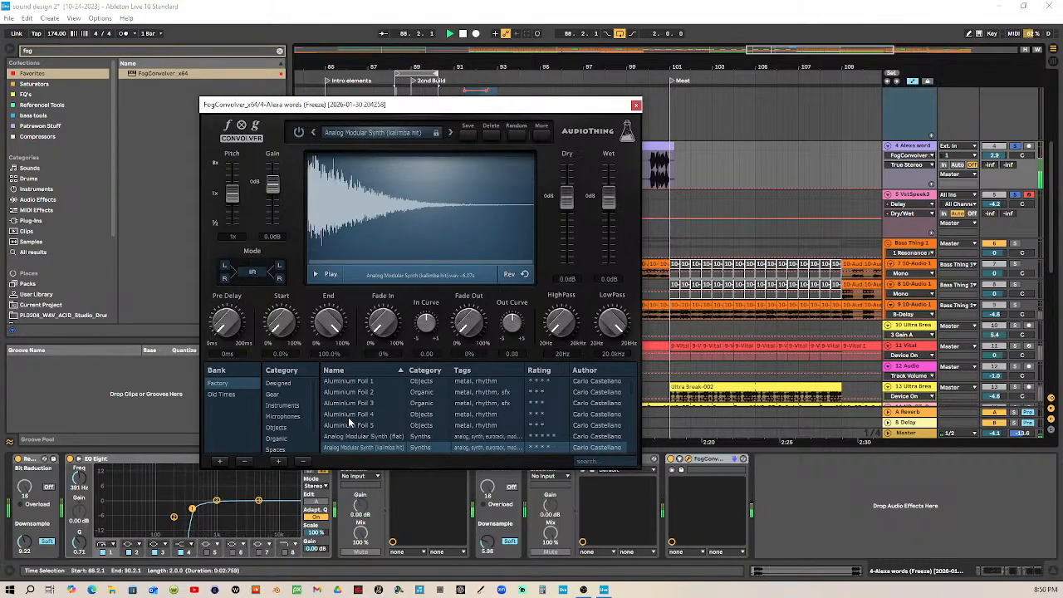
Step: Audition FogConvolver's Spaces presets from Bath onward, settle on Isernia Train Tunnel (center) and close the plugin window
{"action": "left_click", "coordinate": [285, 451]}
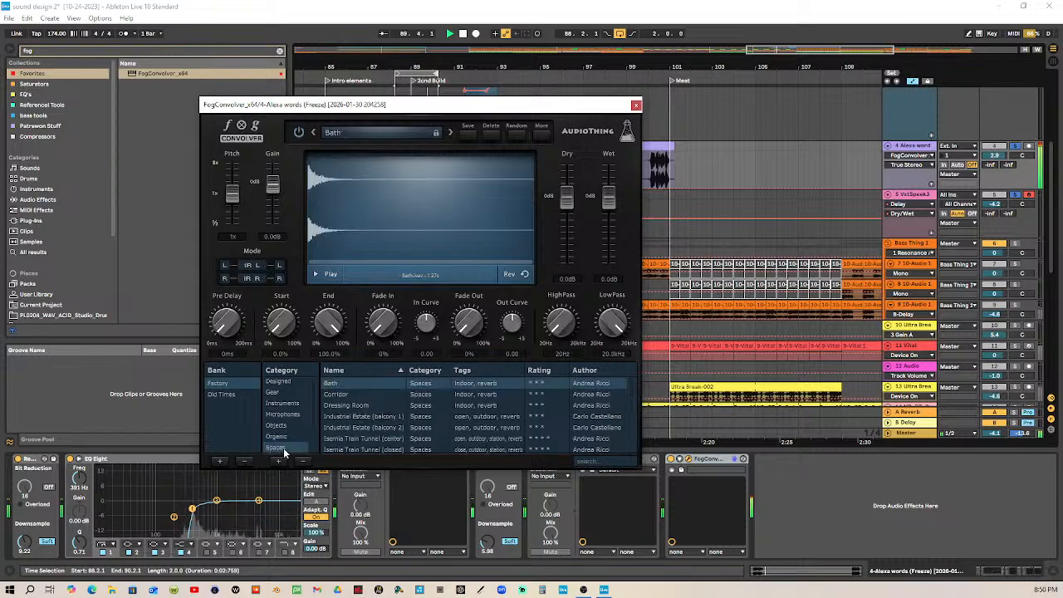
{"action": "left_click", "coordinate": [344, 396]}
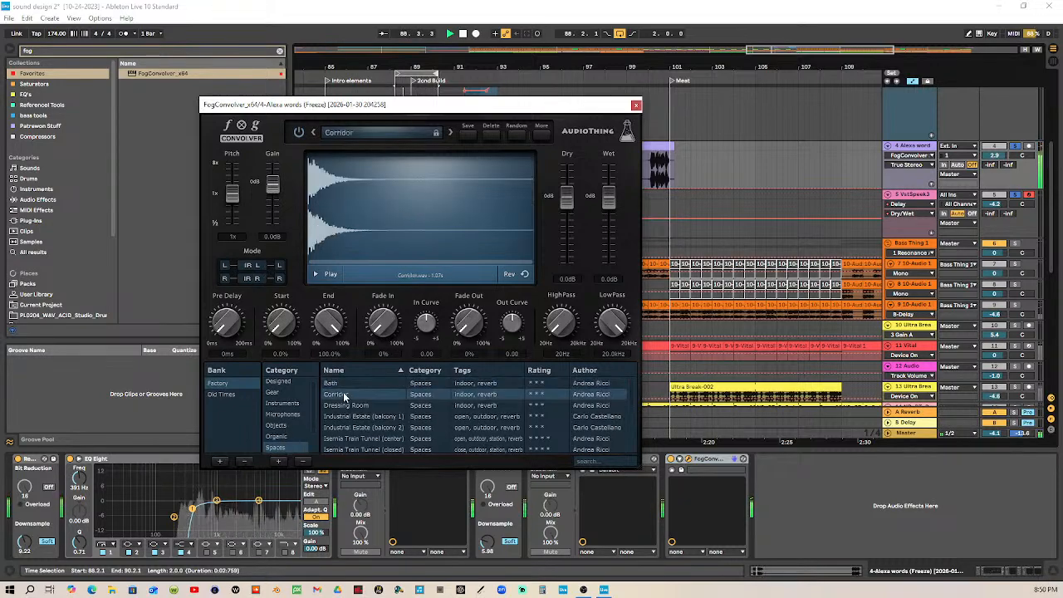
{"action": "key", "text": "Down"}
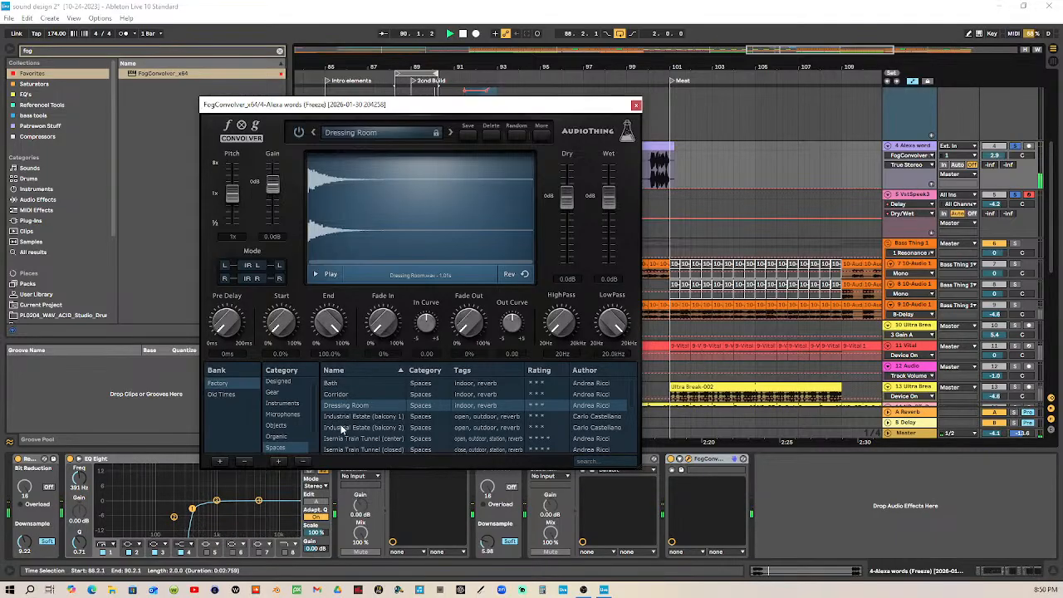
{"action": "key", "text": "Down"}
{"action": "scroll", "coordinate": [297, 441], "scroll_direction": "down", "scroll_amount": 1}
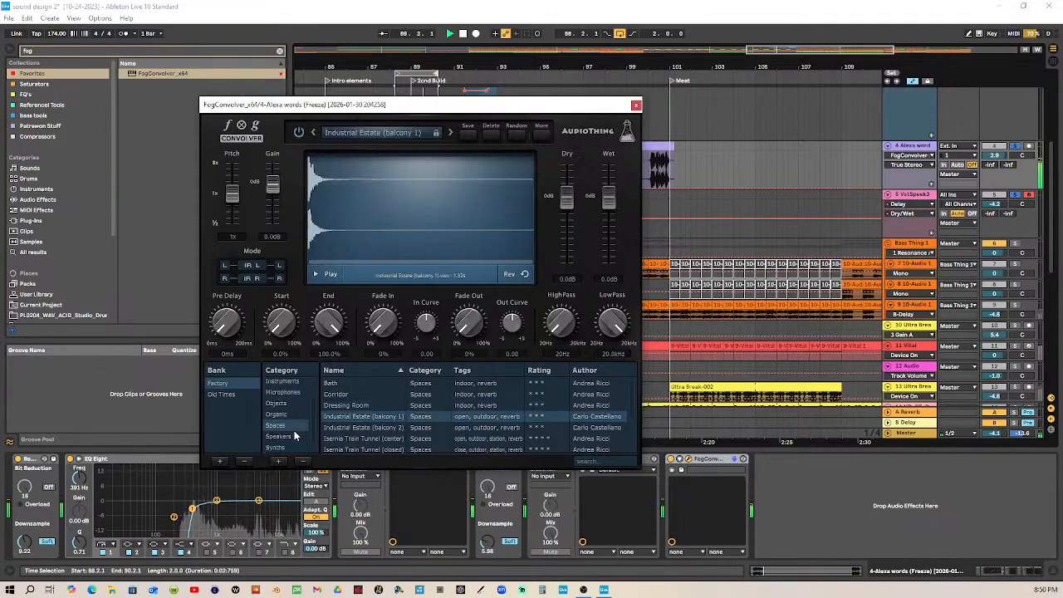
{"action": "key", "text": "Down"}
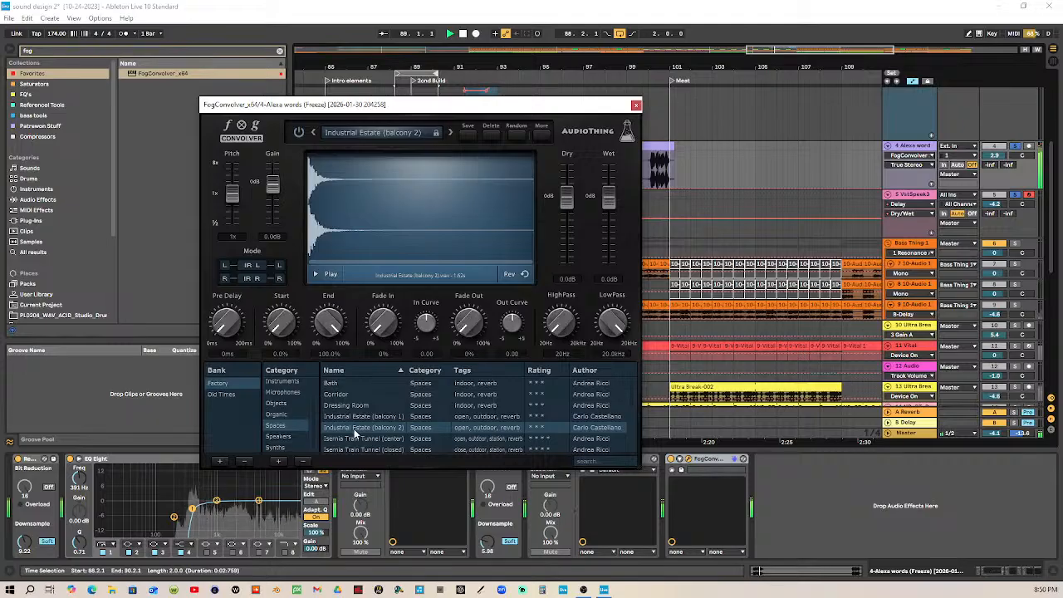
{"action": "key", "text": "Down"}
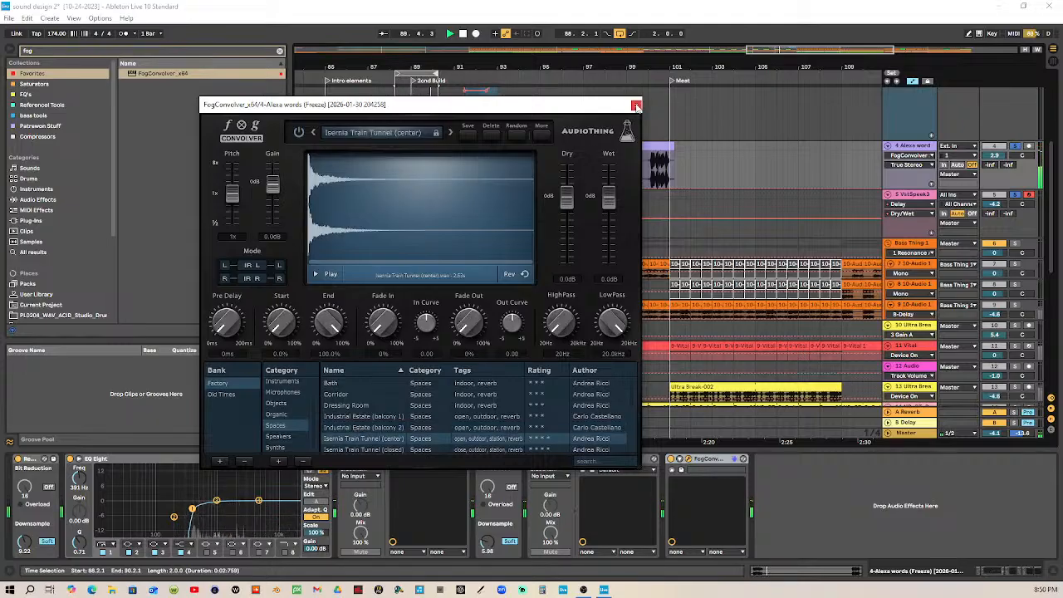
{"action": "left_click", "coordinate": [635, 104]}
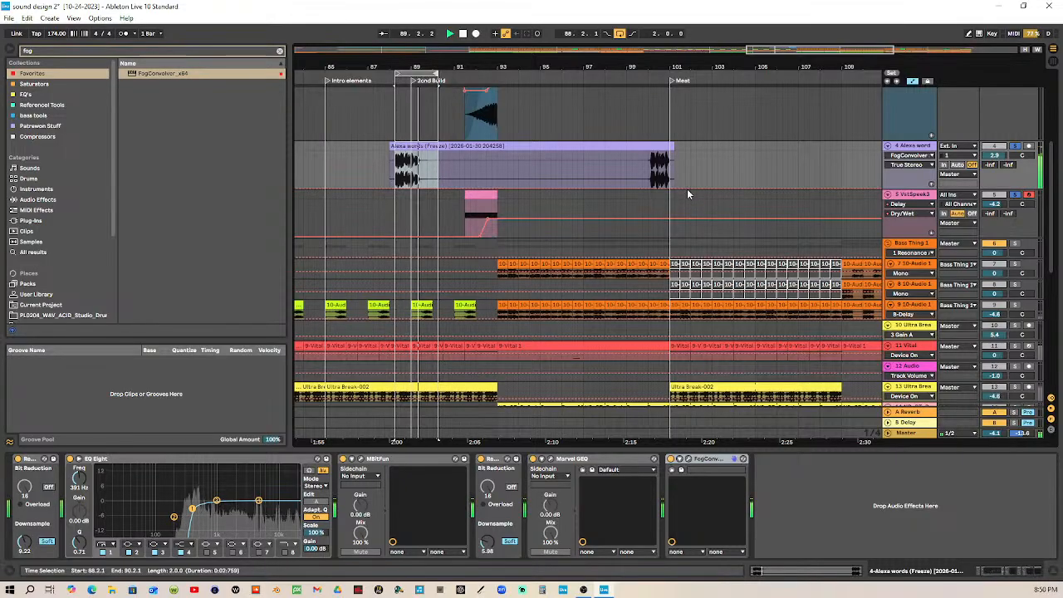
Step: Move the first Alexa phrase, with the empty space before it, from the second build to 30.3.1, ahead of the first Start build marker
{"action": "left_click_drag", "start_coordinate": [451, 68], "coordinate": [626, 148]}
{"action": "left_click_drag", "start_coordinate": [599, 70], "coordinate": [689, 15]}
{"action": "left_click_drag", "start_coordinate": [714, 154], "coordinate": [448, 151]}
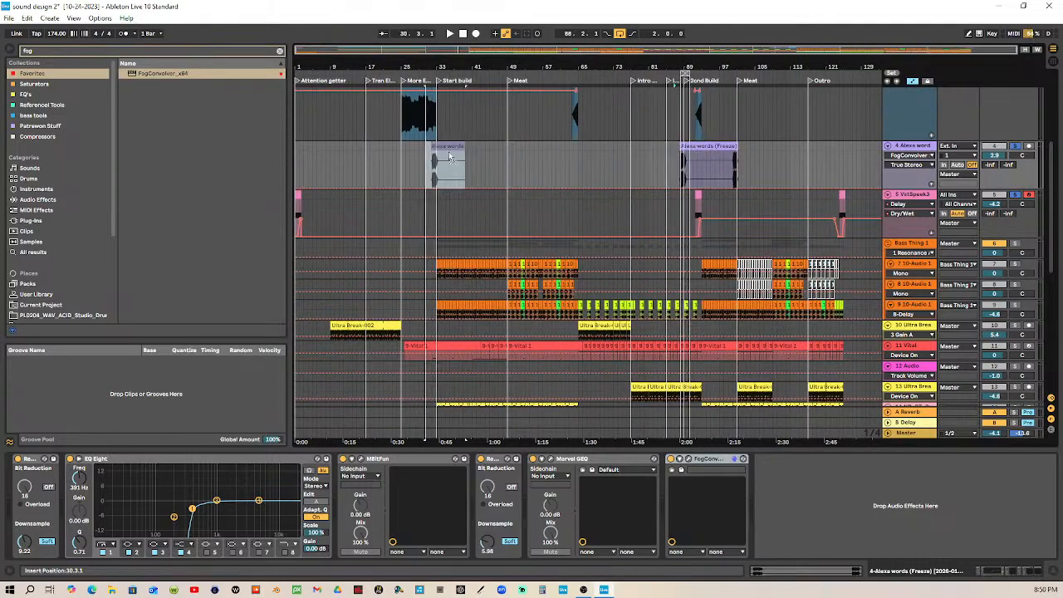
{"action": "left_click_drag", "start_coordinate": [445, 65], "coordinate": [433, 150]}
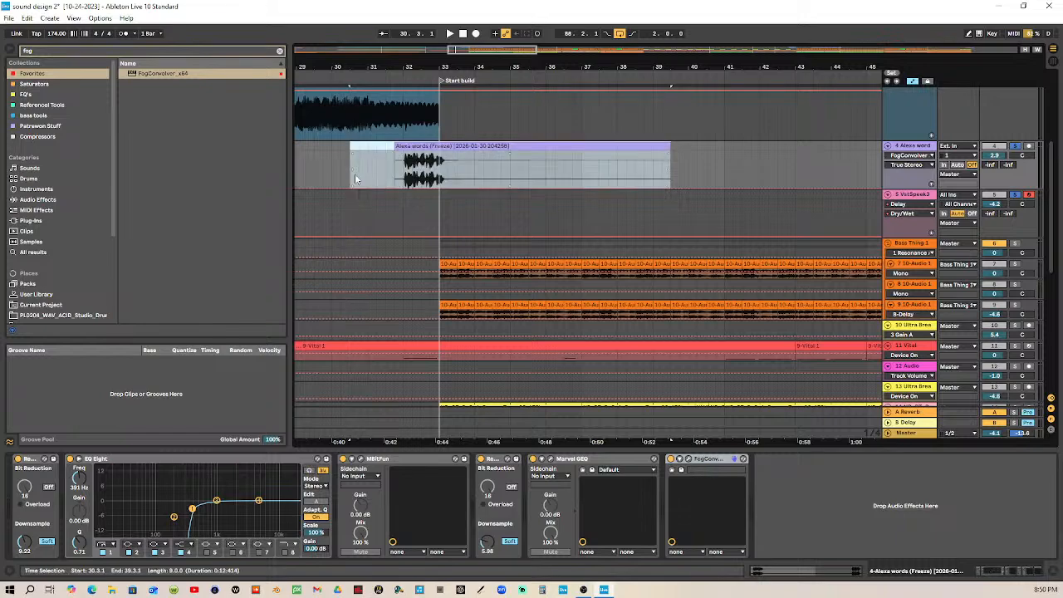
{"action": "right_click", "coordinate": [357, 177]}
{"action": "left_click", "coordinate": [488, 147]}
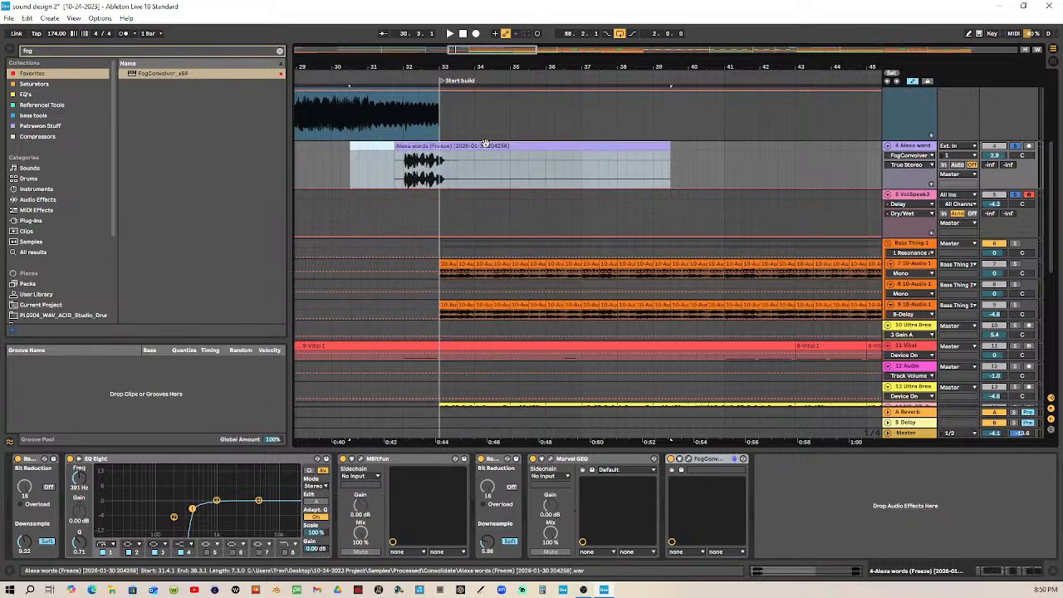
{"action": "left_click", "coordinate": [487, 145]}
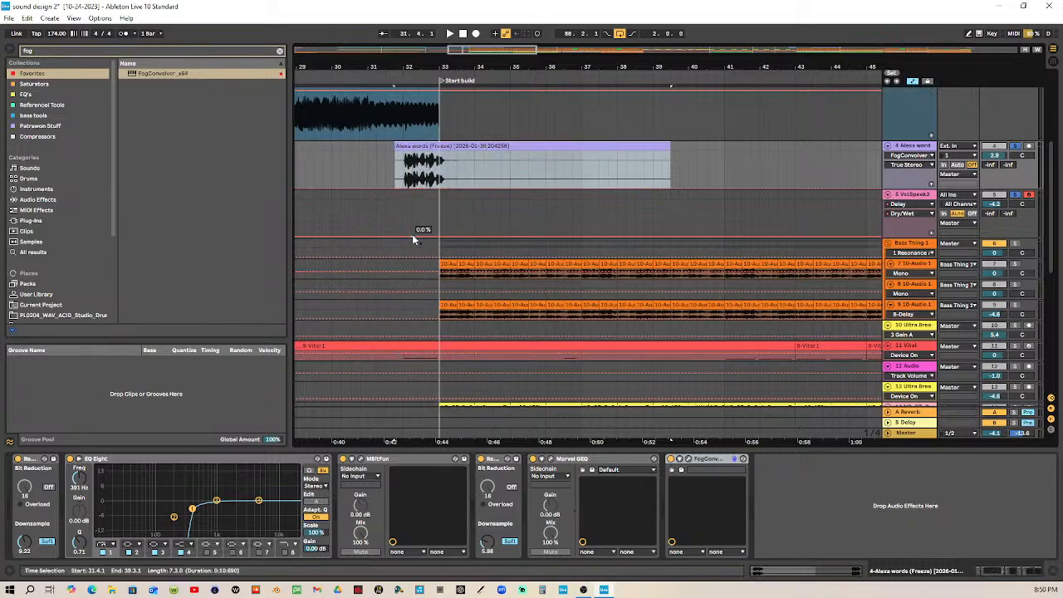
Step: Set the moved Alexa clip's sample start to 1.1.3 so its words finish at the Start build marker
{"action": "left_click_drag", "start_coordinate": [412, 64], "coordinate": [412, 125]}
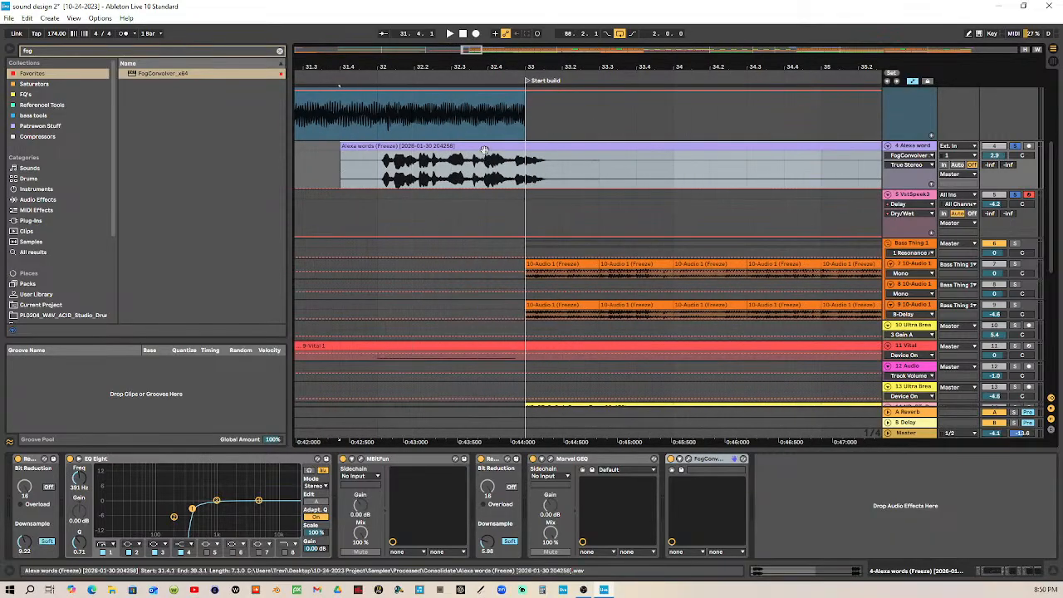
{"action": "double_click", "coordinate": [408, 149]}
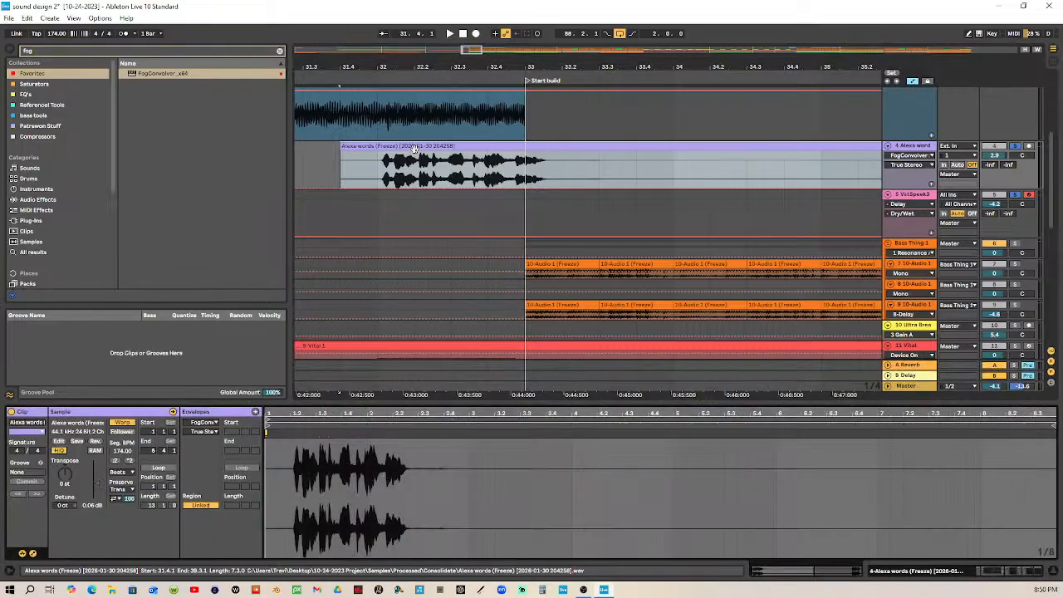
{"action": "mouse_move", "coordinate": [280, 414]}
{"action": "left_mouse_down"}
{"action": "mouse_move", "coordinate": [268, 465]}
{"action": "mouse_move", "coordinate": [253, 440]}
{"action": "mouse_move", "coordinate": [281, 426]}
{"action": "mouse_move", "coordinate": [488, 424]}
{"action": "left_mouse_up"}
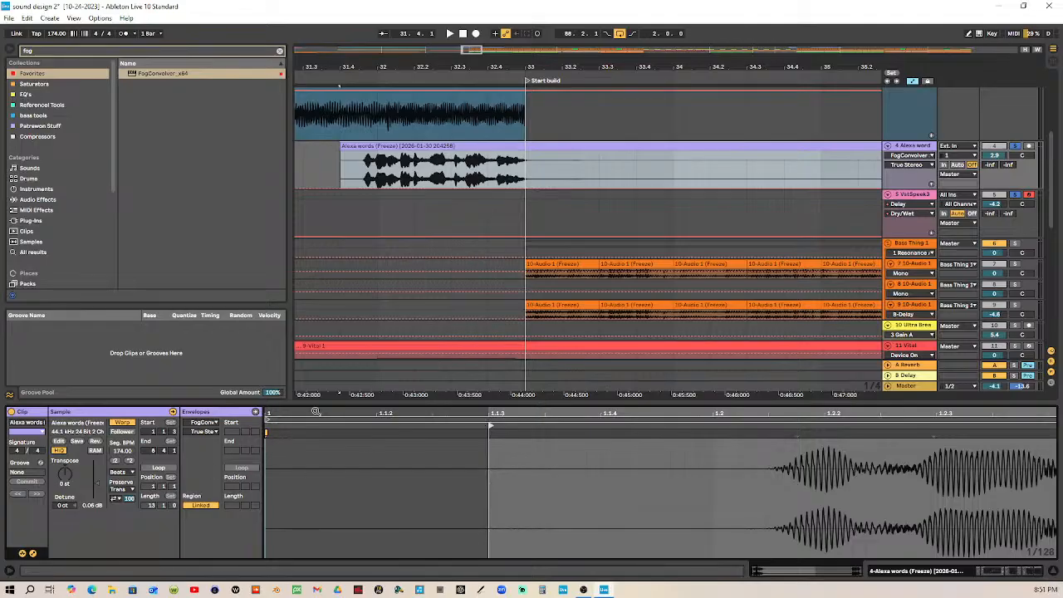
Step: Trim the end of the riser clip before Start build back to 31.4.1, where the Alexa clip begins
{"action": "left_click_drag", "start_coordinate": [526, 68], "coordinate": [451, 25]}
{"action": "scroll", "coordinate": [504, 104], "scroll_direction": "up", "scroll_amount": 3}
{"action": "left_click_drag", "start_coordinate": [449, 113], "coordinate": [427, 120]}
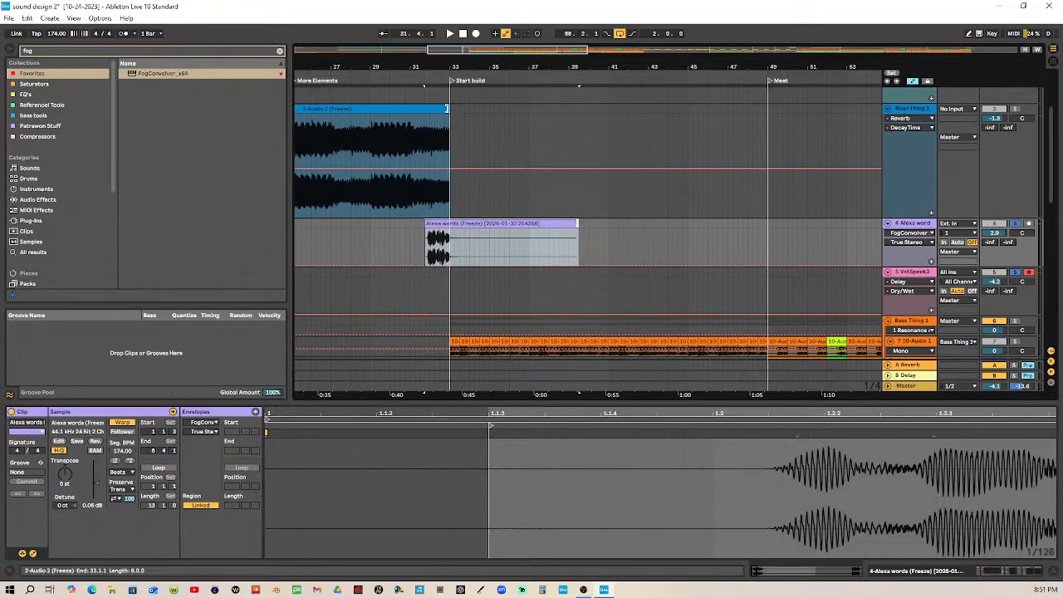
Step: Select bar 32 of the Vital clip, just before the Start build marker, to view its notes
{"action": "scroll", "coordinate": [432, 238], "scroll_direction": "down", "scroll_amount": 6}
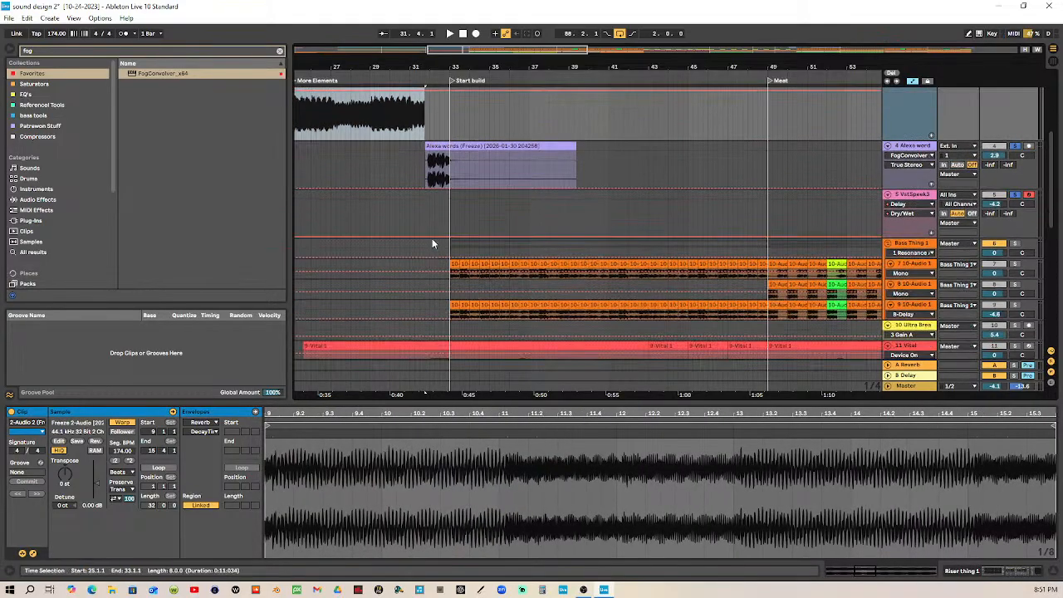
{"action": "left_click_drag", "start_coordinate": [449, 235], "coordinate": [432, 235]}
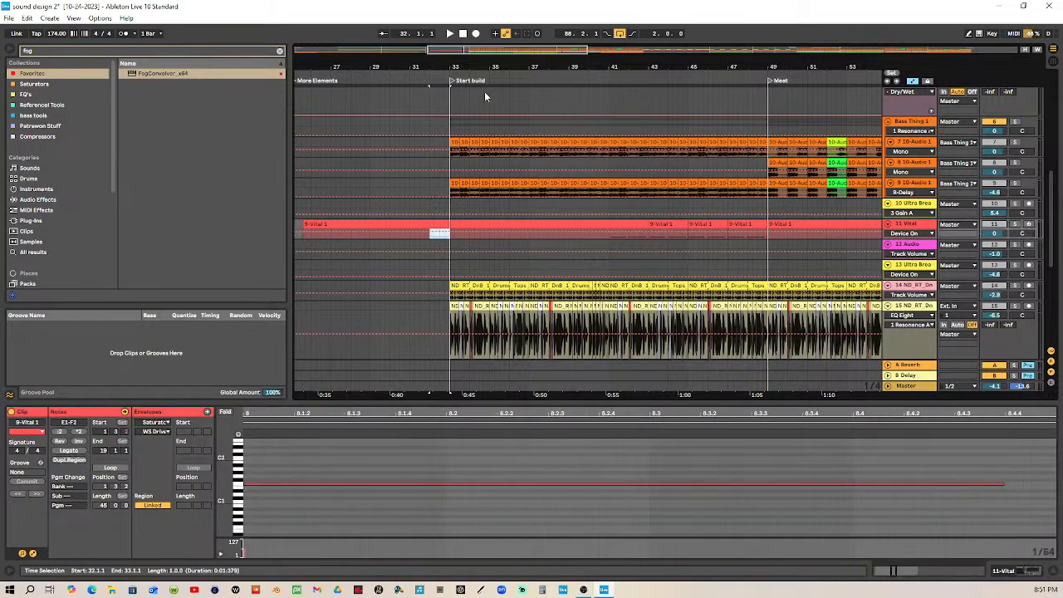
{"action": "scroll", "coordinate": [449, 247], "scroll_direction": "down", "scroll_amount": 7}
{"action": "scroll", "coordinate": [449, 247], "scroll_direction": "up", "scroll_amount": 12}
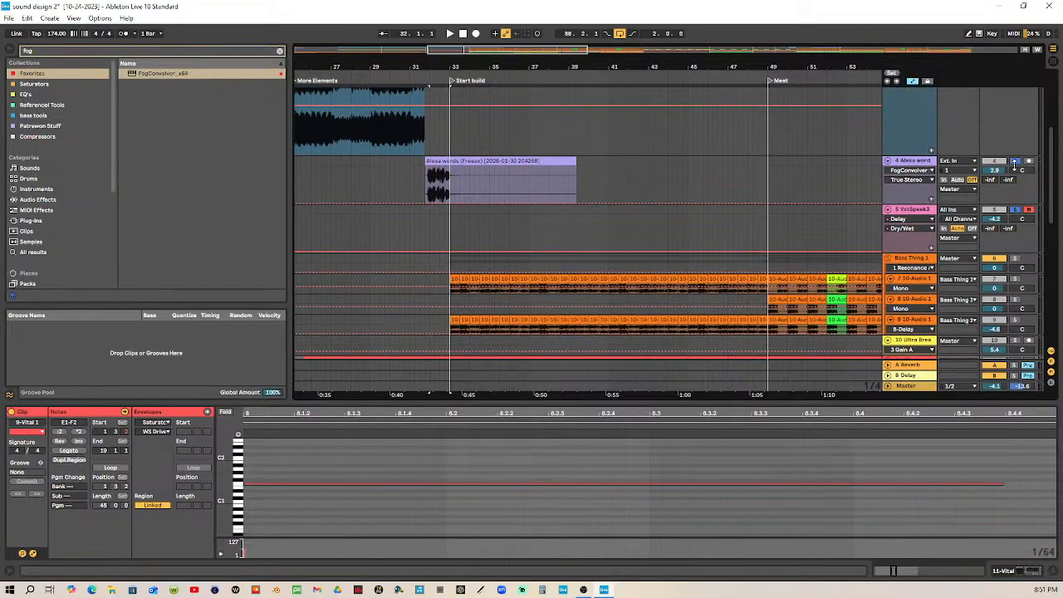
Step: Unsolo the Alexa word and VstSpeek3 tracks and, while playing the song from the start, set the Alexa word track volume to 0
{"action": "left_click", "coordinate": [1016, 211]}
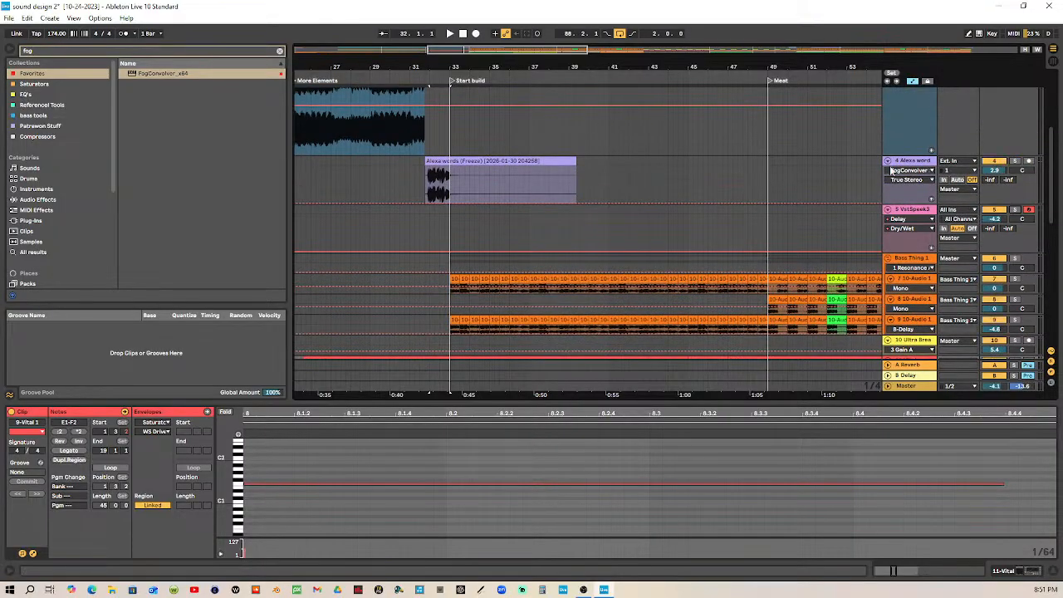
{"action": "left_click_drag", "start_coordinate": [634, 66], "coordinate": [436, 51]}
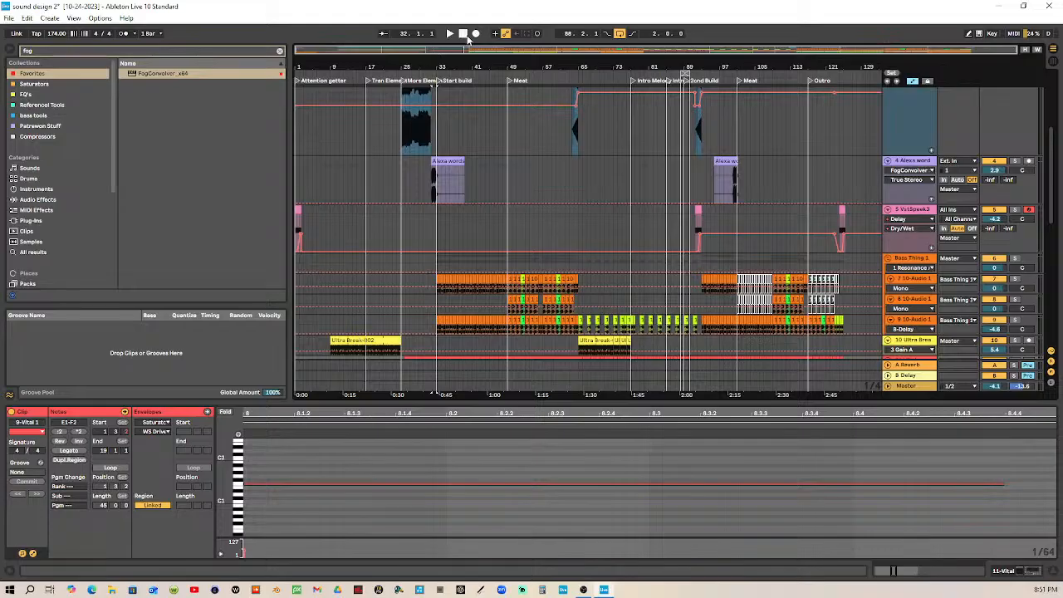
{"action": "left_click", "coordinate": [465, 35]}
{"action": "left_click", "coordinate": [451, 34]}
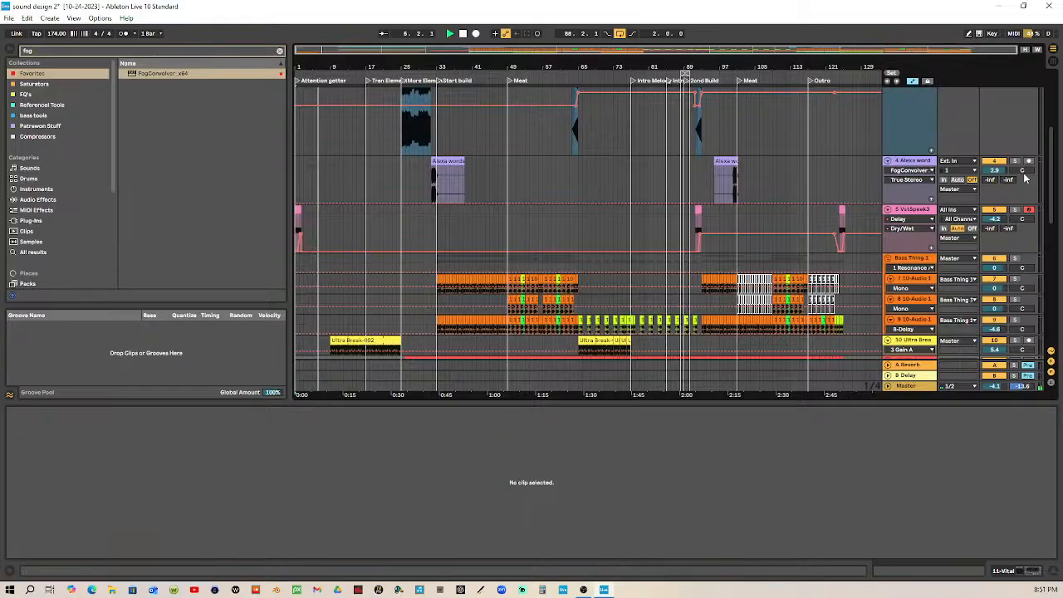
{"action": "left_click", "coordinate": [997, 171]}
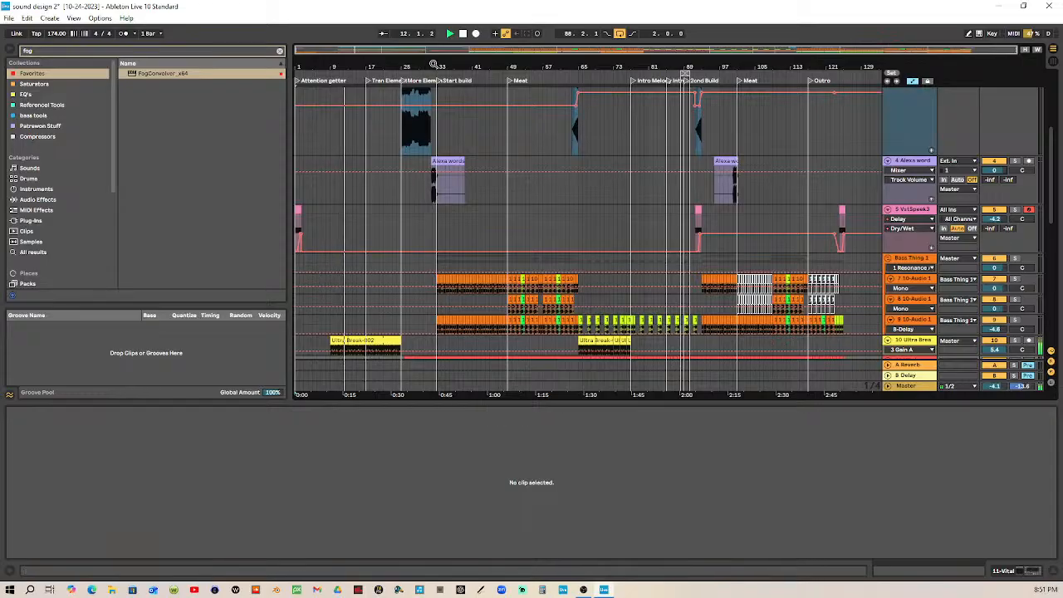
{"action": "left_click_drag", "start_coordinate": [434, 65], "coordinate": [516, 118]}
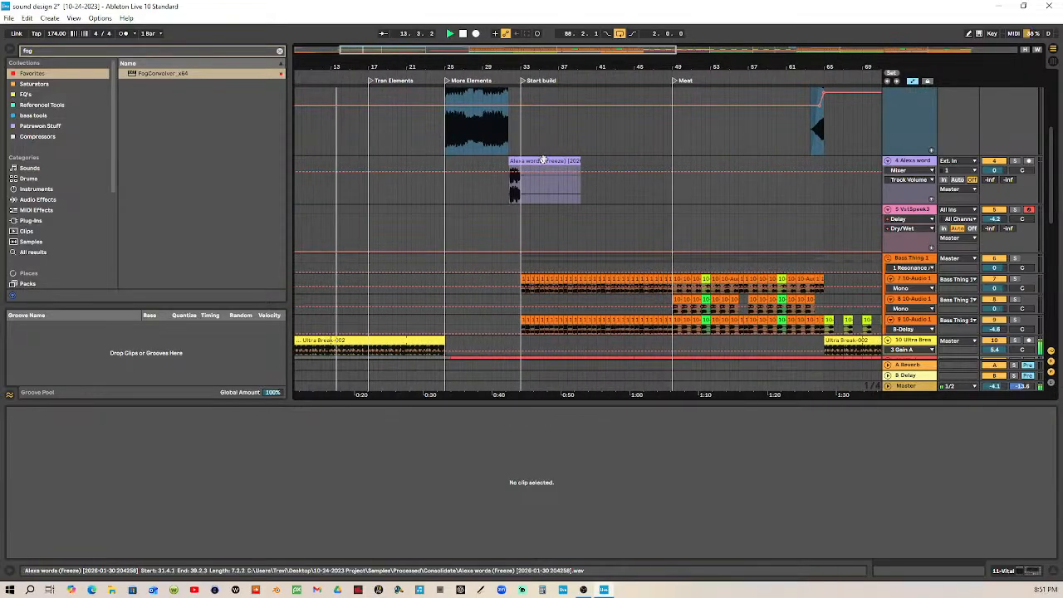
{"action": "left_click_drag", "start_coordinate": [543, 160], "coordinate": [488, 170]}
{"action": "left_click_drag", "start_coordinate": [482, 170], "coordinate": [512, 166]}
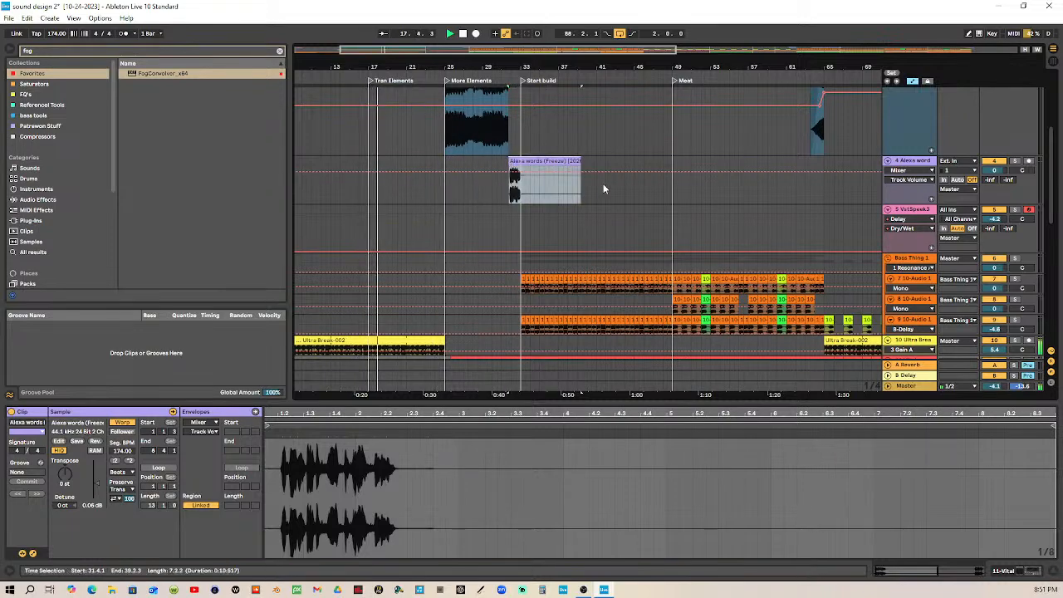
Step: Move the second Alexa clip from before the later Meat section to 59.3.1 so it ends at bar 65
{"action": "left_click_drag", "start_coordinate": [574, 68], "coordinate": [454, 37]}
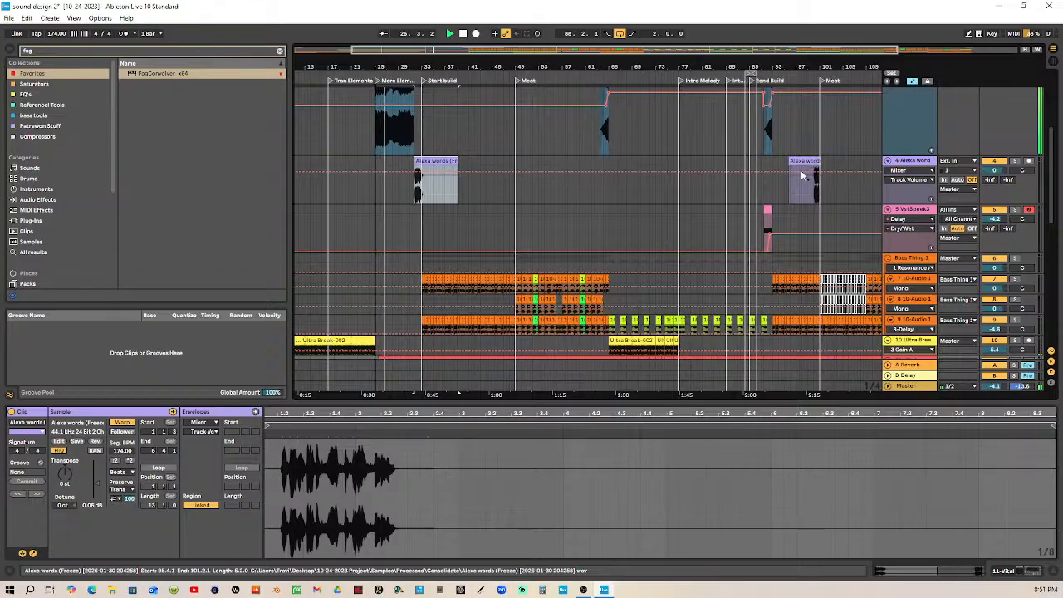
{"action": "scroll", "coordinate": [492, 186], "scroll_direction": "up", "scroll_amount": 3}
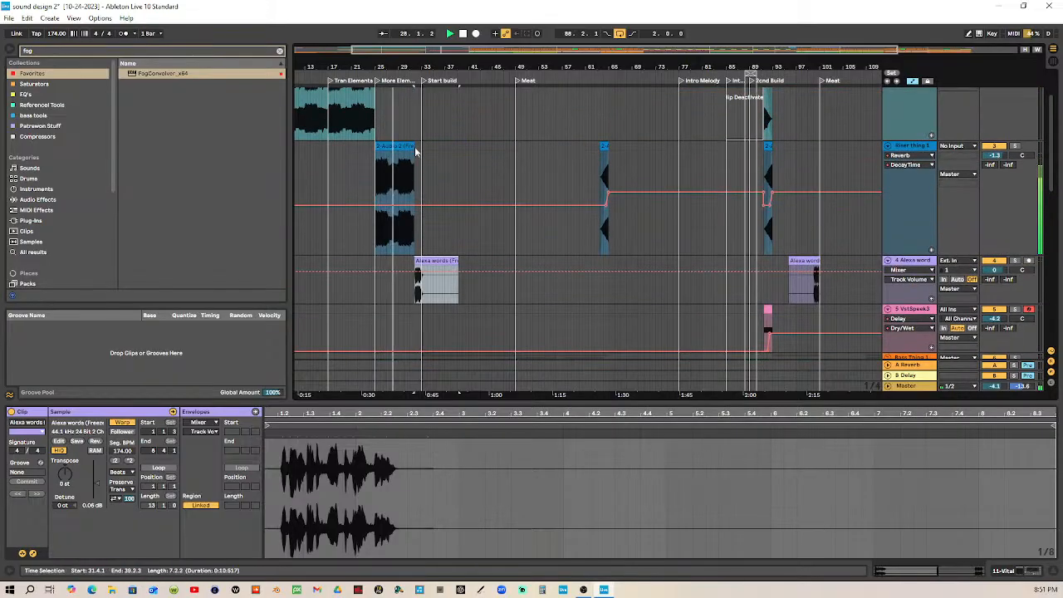
{"action": "left_click", "coordinate": [407, 147]}
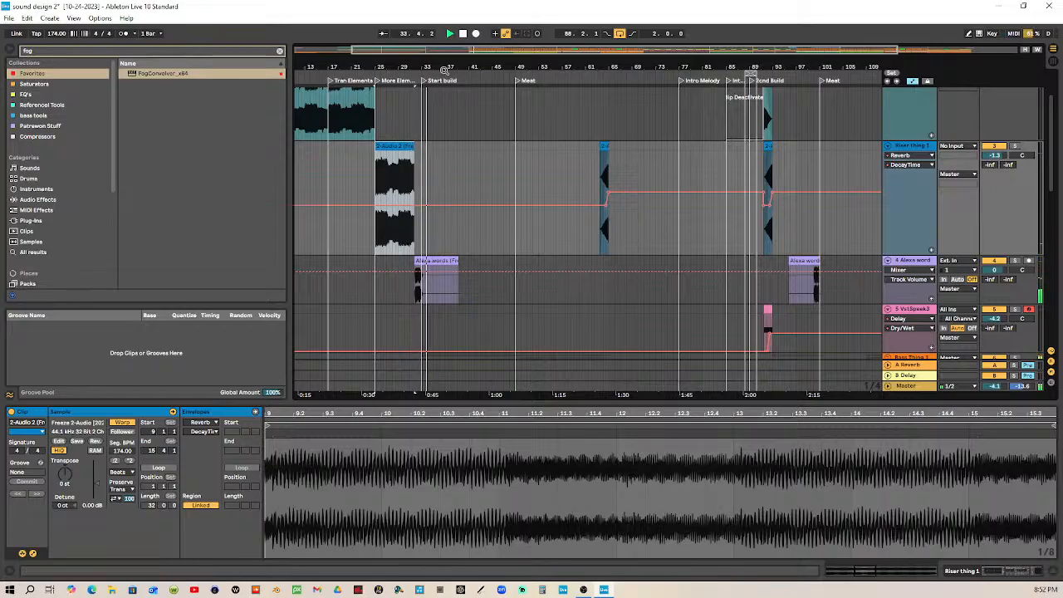
{"action": "left_click_drag", "start_coordinate": [447, 67], "coordinate": [376, 66]}
{"action": "scroll", "coordinate": [515, 246], "scroll_direction": "down", "scroll_amount": 3}
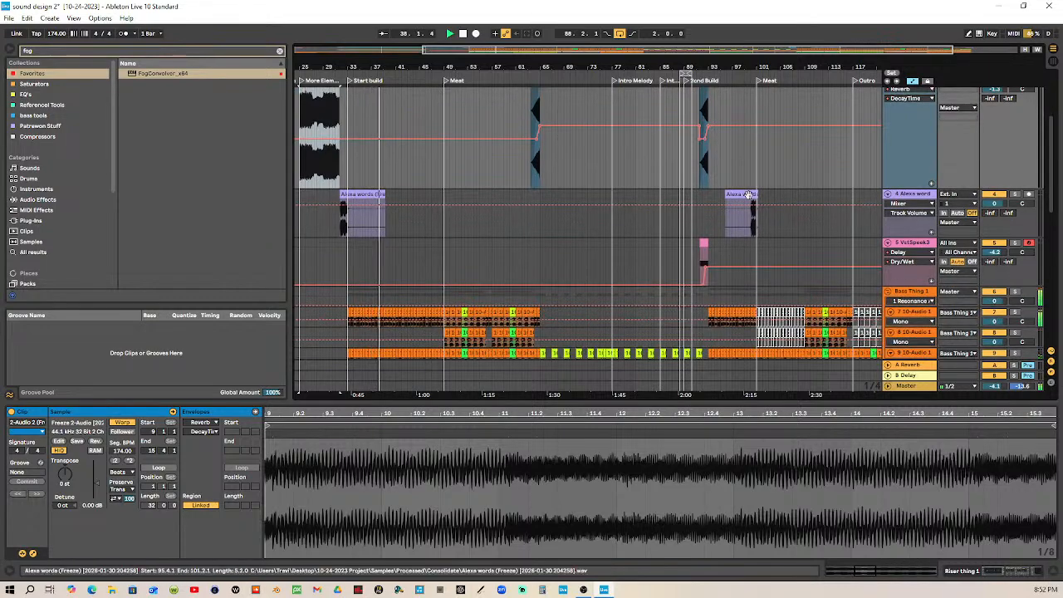
{"action": "left_click_drag", "start_coordinate": [750, 195], "coordinate": [532, 196]}
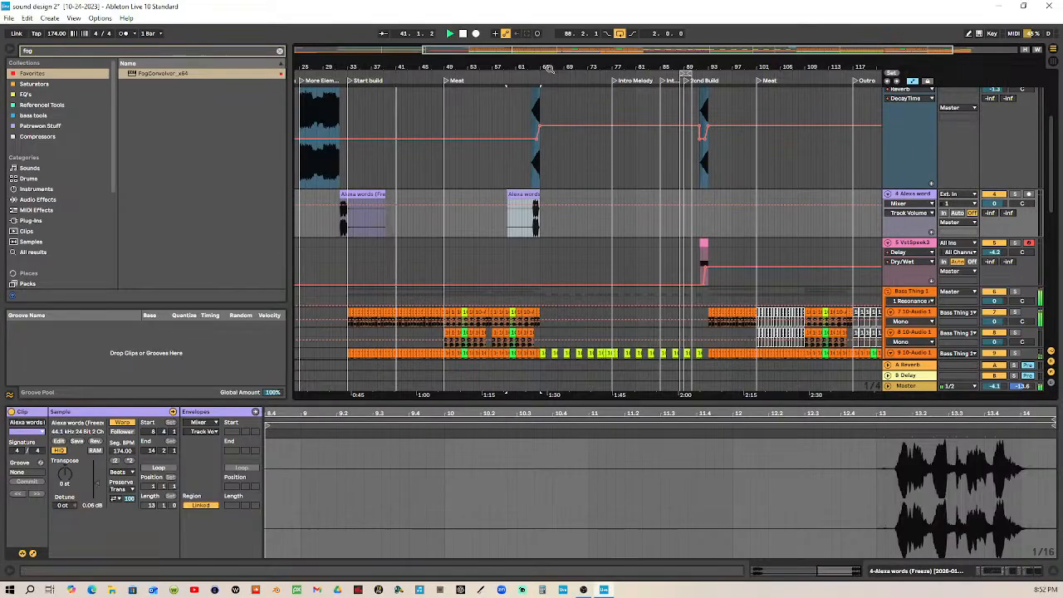
Step: Set the second Alexa clip's sample start to 8.3.1 so its words fall closer to bar 65
{"action": "scroll", "coordinate": [543, 156], "scroll_direction": "up", "scroll_amount": 6, "text": "ctrl"}
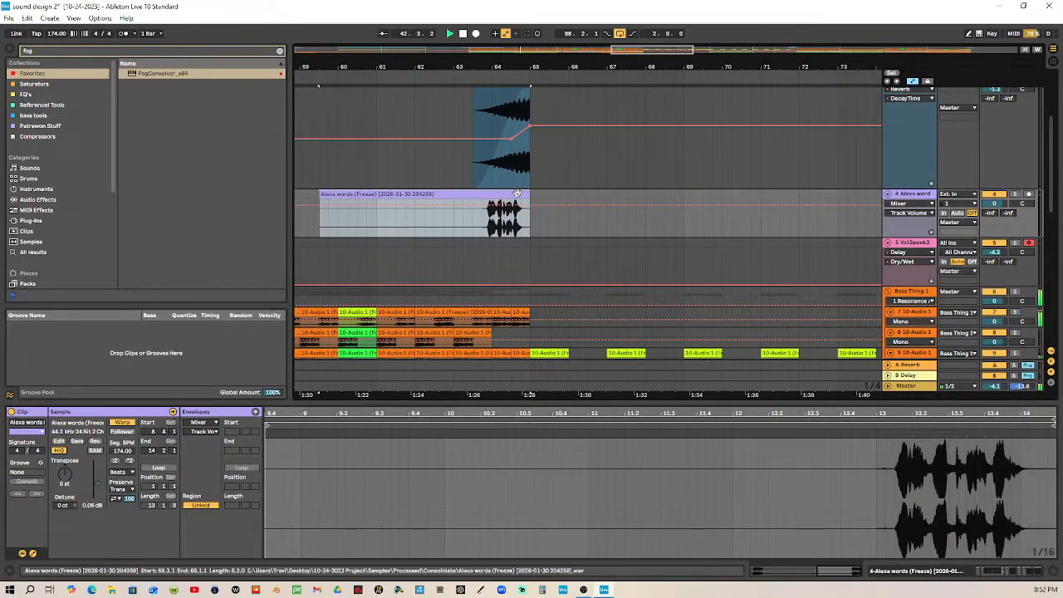
{"action": "left_click_drag", "start_coordinate": [520, 194], "coordinate": [519, 194]}
{"action": "left_click_drag", "start_coordinate": [521, 67], "coordinate": [523, 108]}
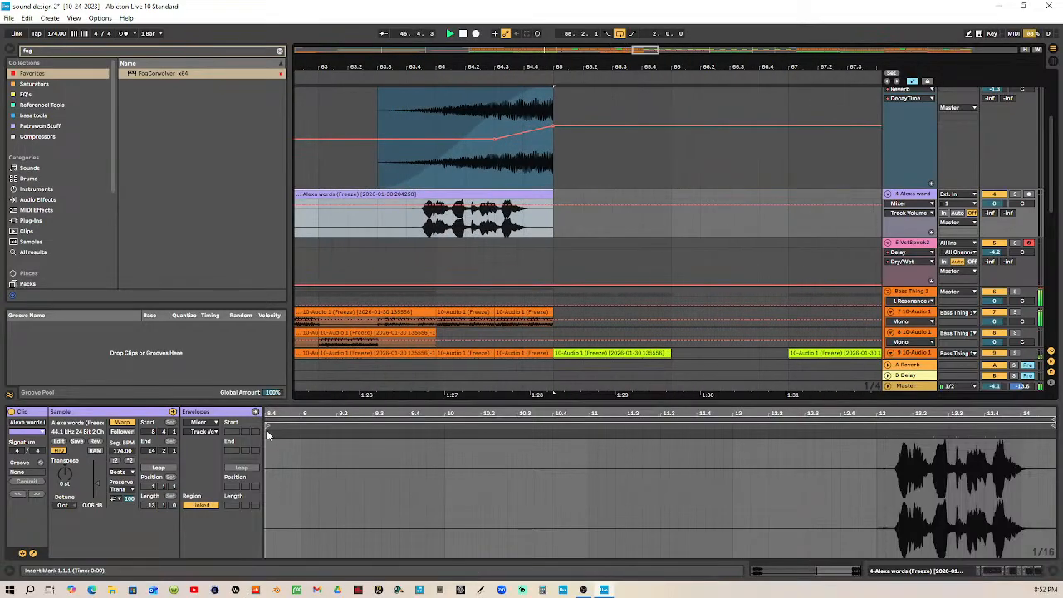
{"action": "mouse_move", "coordinate": [267, 430]}
{"action": "left_mouse_down"}
{"action": "mouse_move", "coordinate": [422, 425]}
{"action": "mouse_move", "coordinate": [413, 427]}
{"action": "left_mouse_up"}
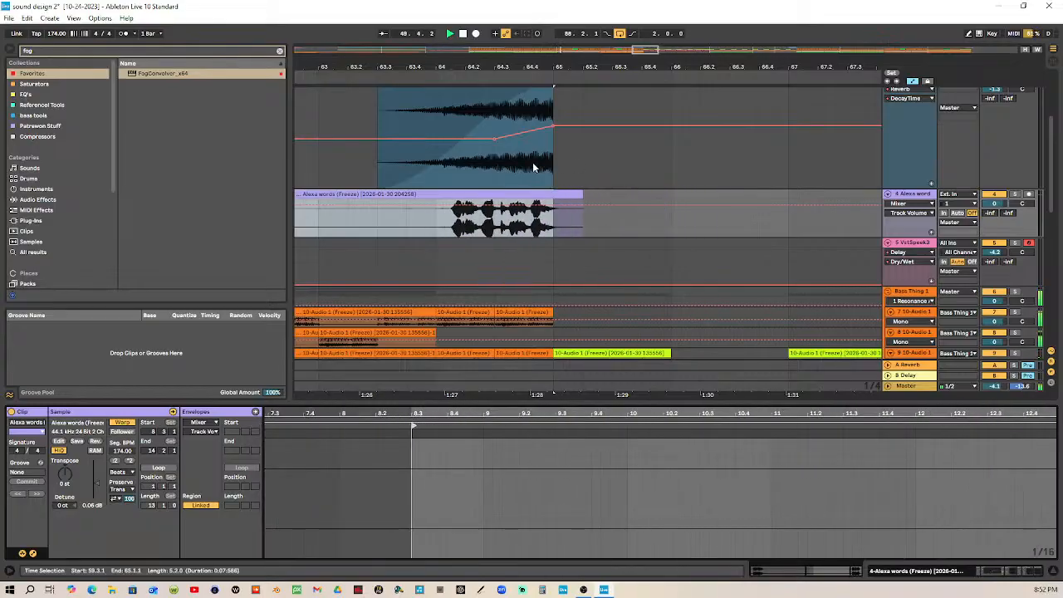
Step: Play through the transition into bar 65 to check how the second Alexa phrase sits with the surrounding tracks
{"action": "left_click_drag", "start_coordinate": [546, 64], "coordinate": [556, 20]}
{"action": "scroll", "coordinate": [469, 214], "scroll_direction": "down", "scroll_amount": 3}
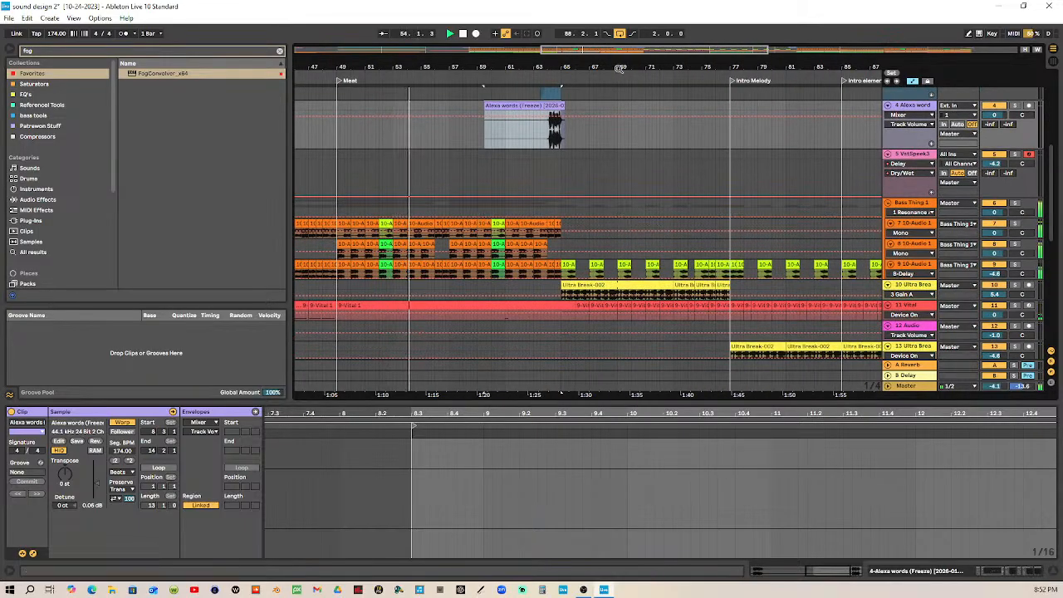
{"action": "left_click_drag", "start_coordinate": [622, 67], "coordinate": [477, 66]}
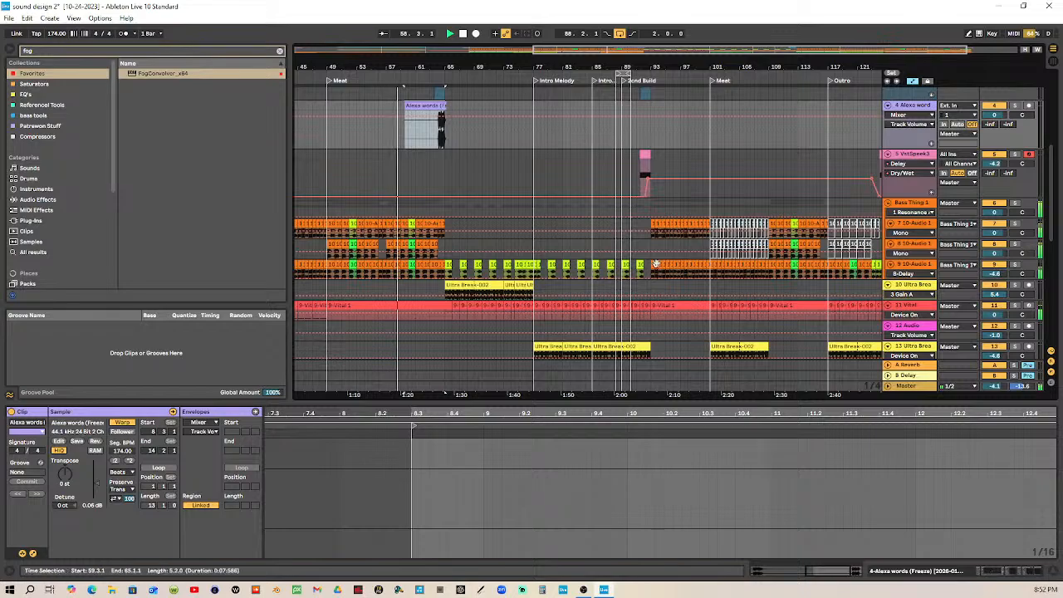
{"action": "left_click_drag", "start_coordinate": [479, 52], "coordinate": [547, 127]}
{"action": "scroll", "coordinate": [588, 141], "scroll_direction": "up", "scroll_amount": 2}
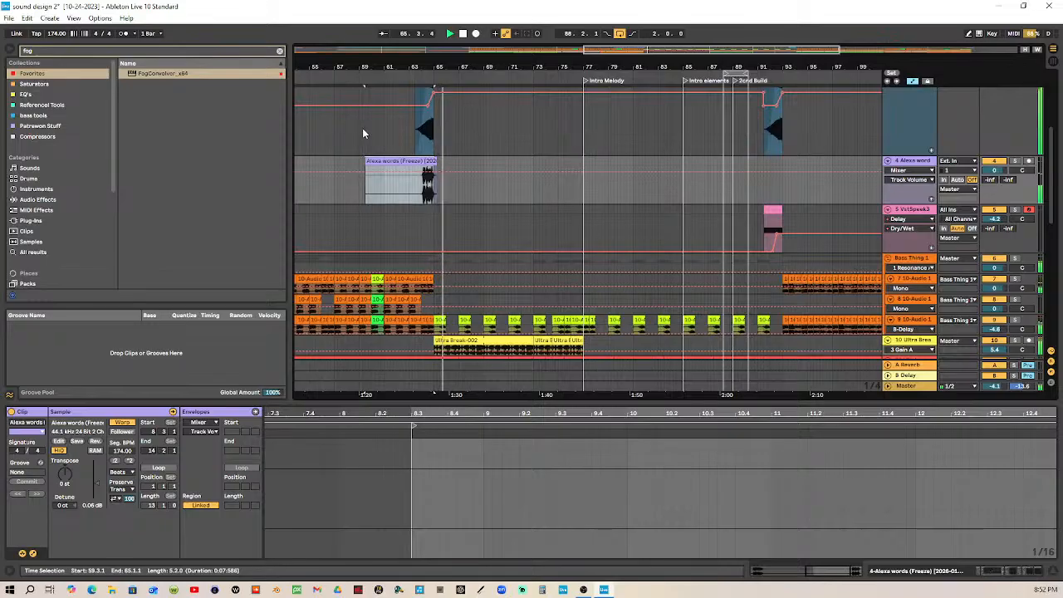
Step: Trim the start of the riser clip before bar 65 to 64.4.1 and play back the transition
{"action": "left_click_drag", "start_coordinate": [423, 160], "coordinate": [573, 170]}
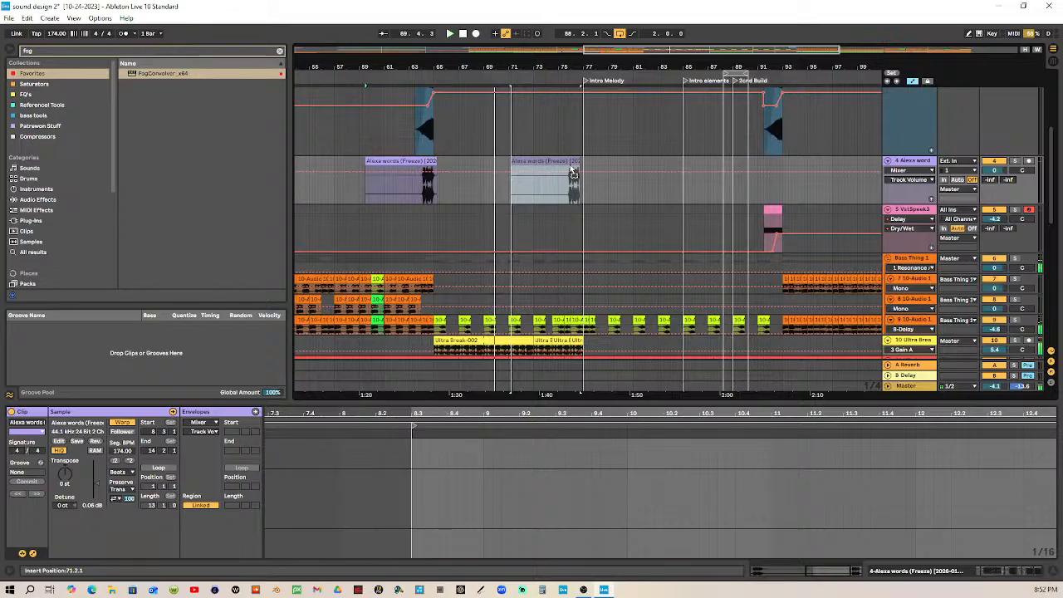
{"action": "left_click_drag", "start_coordinate": [572, 170], "coordinate": [437, 173]}
{"action": "scroll", "coordinate": [446, 144], "scroll_direction": "up", "scroll_amount": 3}
{"action": "left_click", "coordinate": [426, 135]}
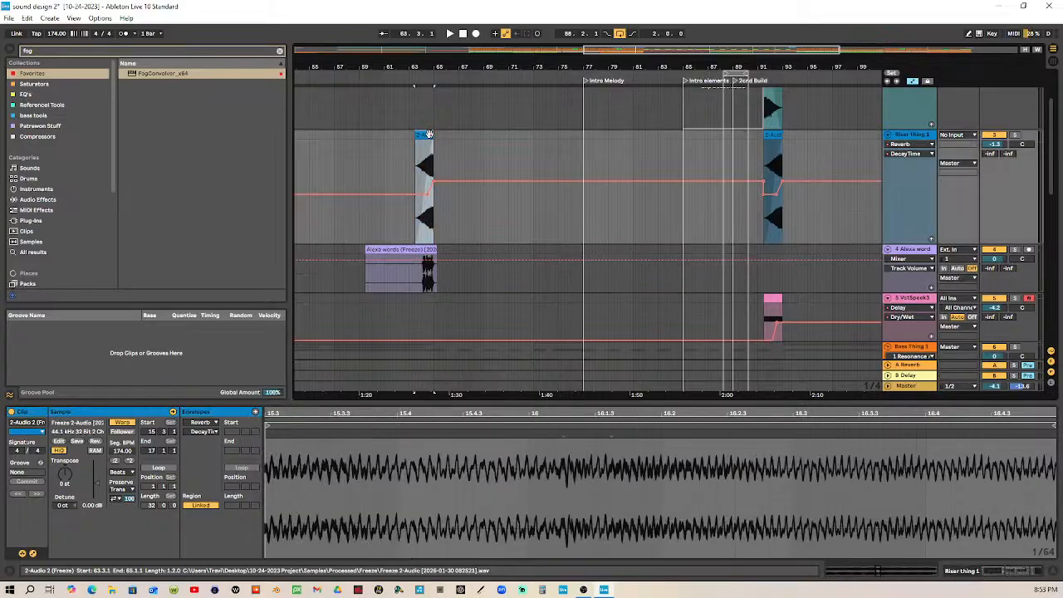
{"action": "left_click_drag", "start_coordinate": [435, 63], "coordinate": [427, 134]}
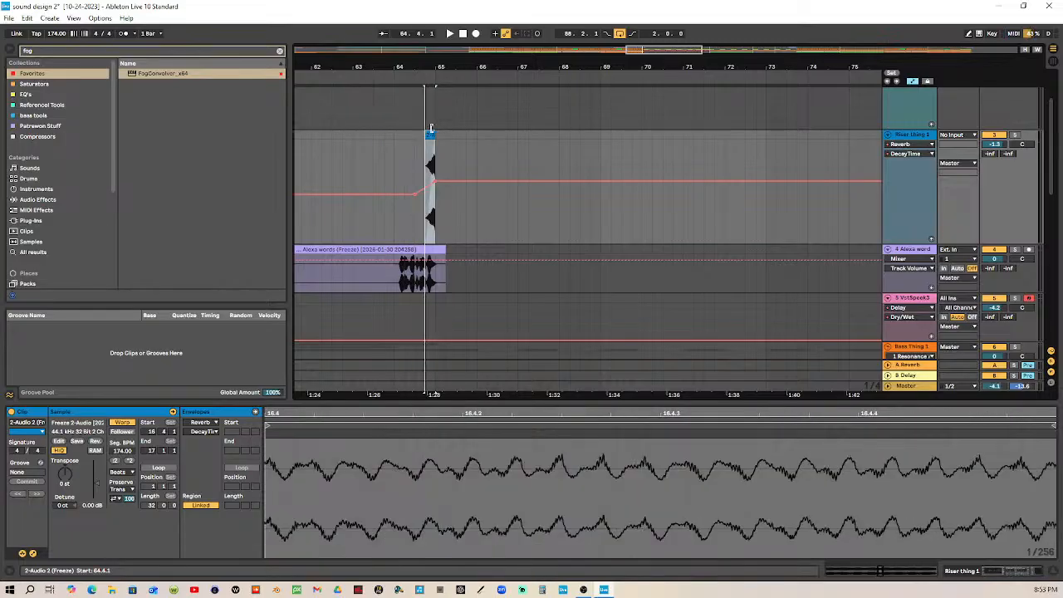
{"action": "left_click_drag", "start_coordinate": [481, 68], "coordinate": [480, 33]}
{"action": "scroll", "coordinate": [499, 158], "scroll_direction": "down", "scroll_amount": 3}
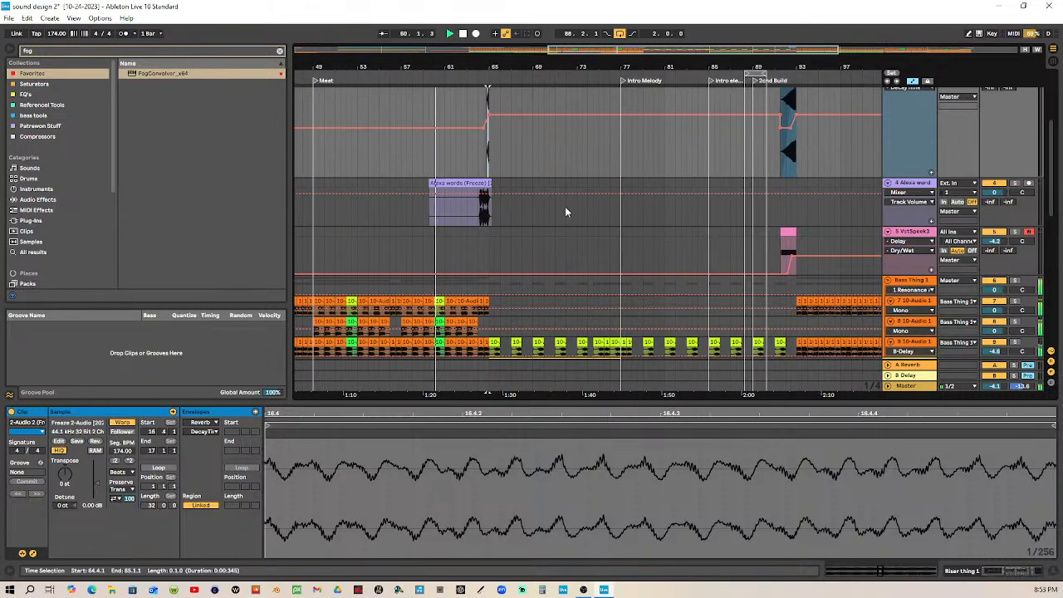
Step: Raise the Alexa words track's volume to 3.0 dB while replaying the phrase just before bar 65
{"action": "scroll", "coordinate": [1002, 194], "scroll_direction": "up", "scroll_amount": 1}
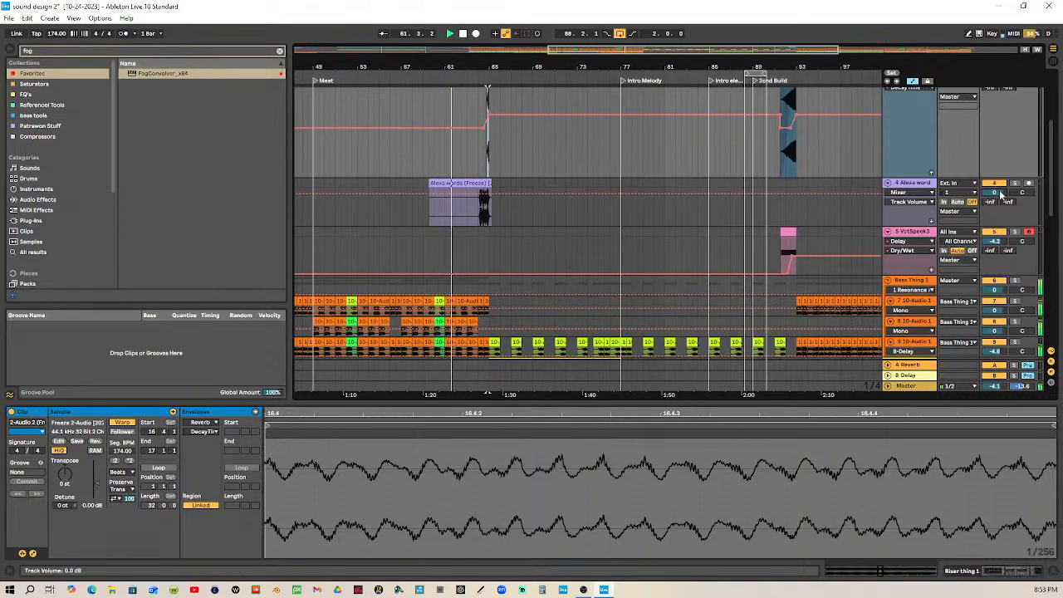
{"action": "scroll", "coordinate": [1001, 193], "scroll_direction": "up", "scroll_amount": 1}
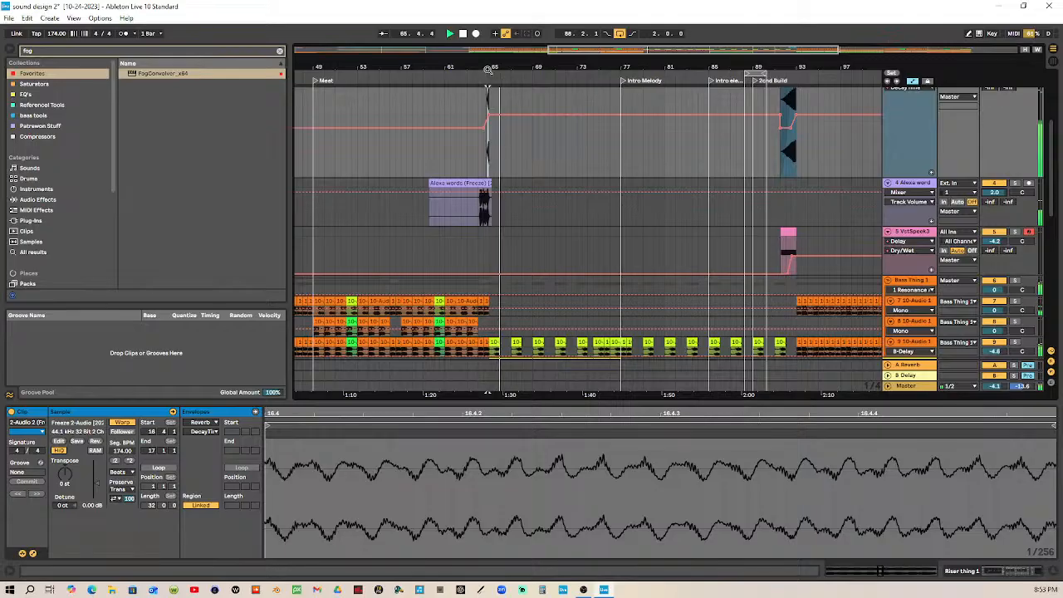
{"action": "scroll", "coordinate": [488, 73], "scroll_direction": "up", "scroll_amount": 5}
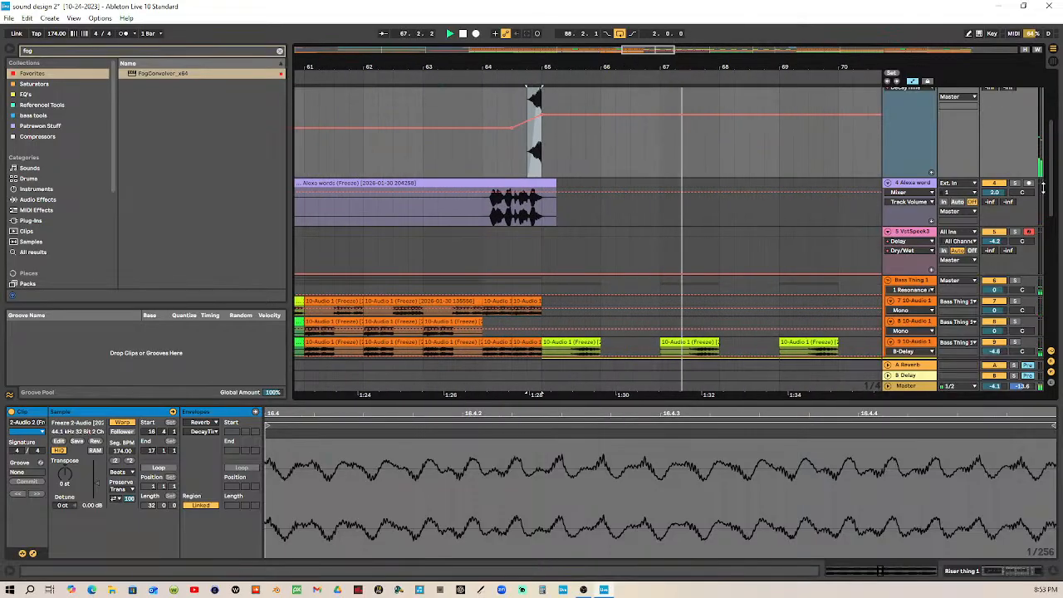
{"action": "left_click", "coordinate": [448, 75]}
{"action": "scroll", "coordinate": [999, 193], "scroll_direction": "up", "scroll_amount": 1}
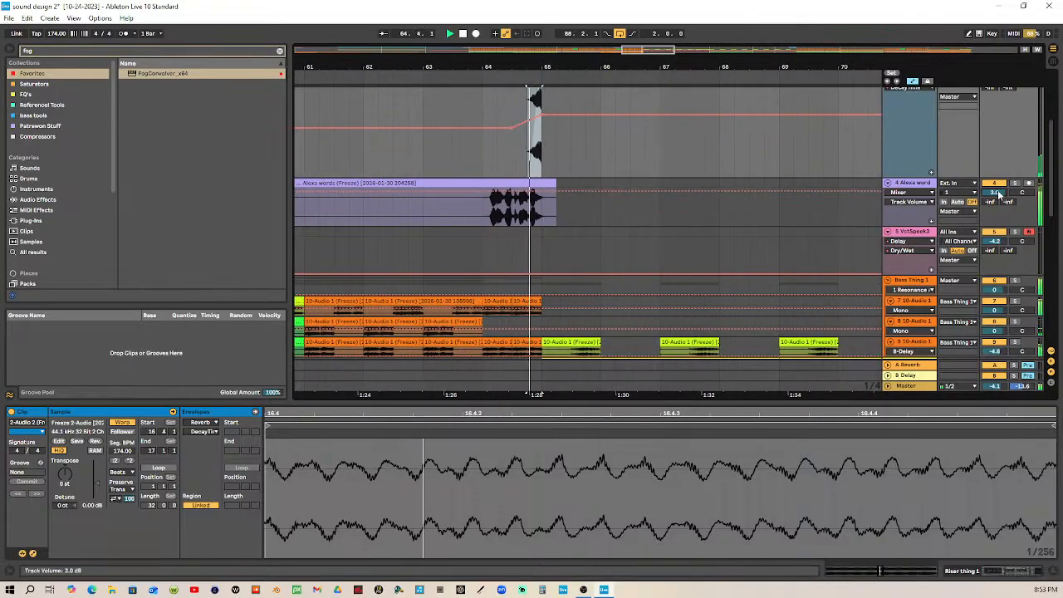
Step: Deactivate the bass clips on tracks 7 to 9 between bars 64 and 65
{"action": "left_click", "coordinate": [489, 302]}
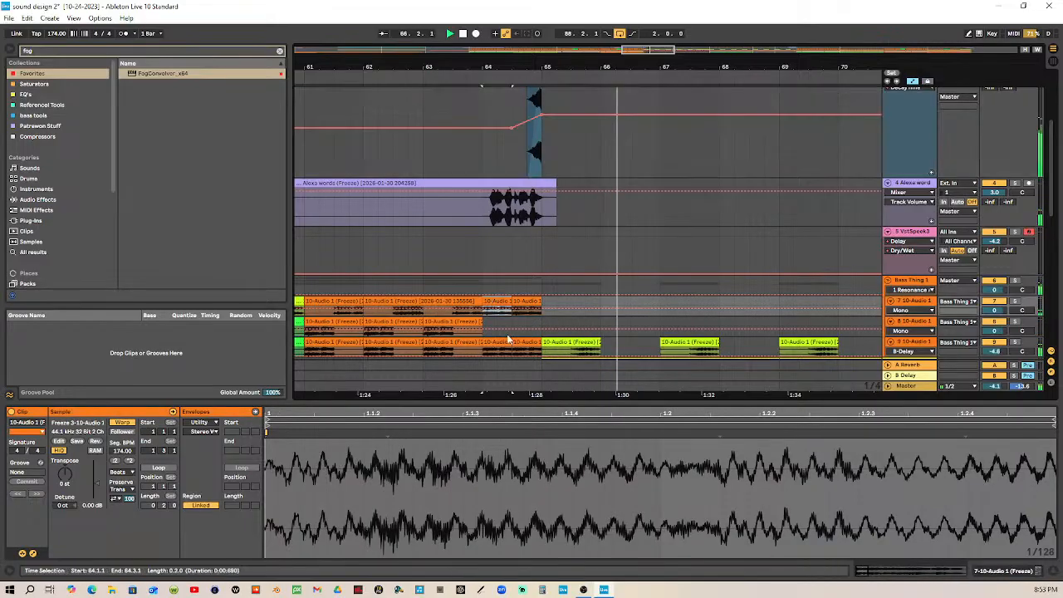
{"action": "key", "text": "Up"}
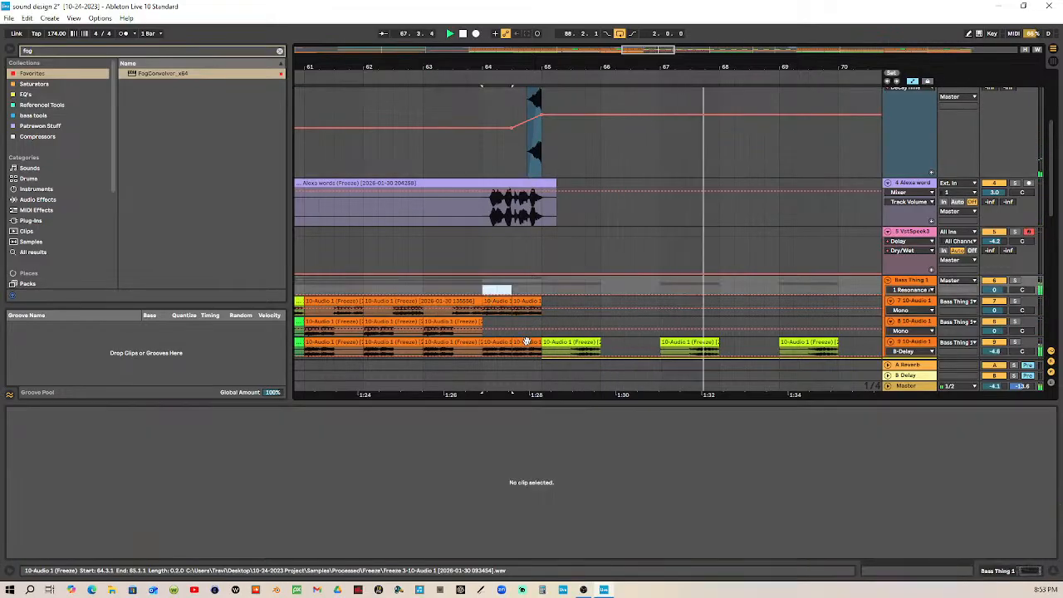
{"action": "left_click", "coordinate": [500, 319]}
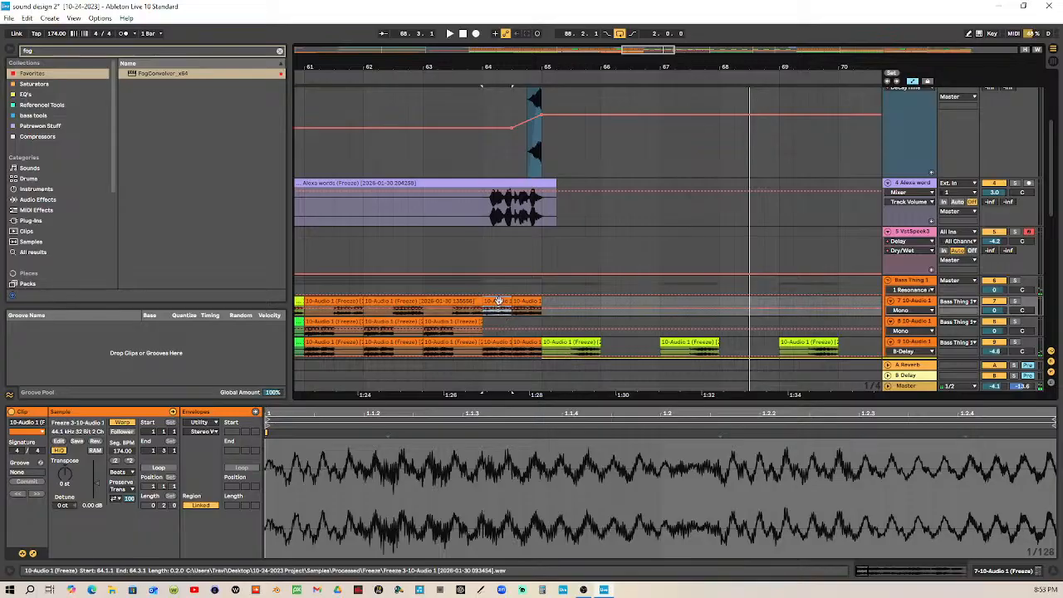
{"action": "left_click", "coordinate": [531, 344], "text": "shift"}
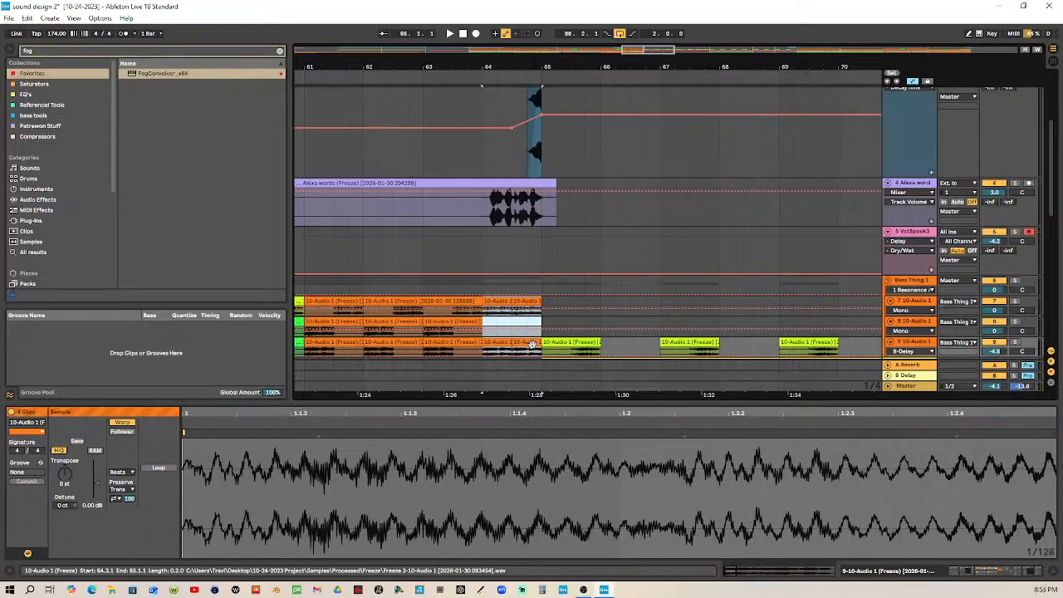
{"action": "key", "text": "0"}
Step: Extend the riser clip's start back to bar 64, hide the automation lanes and stretch its fade-in across the whole clip
{"action": "scroll", "coordinate": [536, 117], "scroll_direction": "up", "scroll_amount": 2}
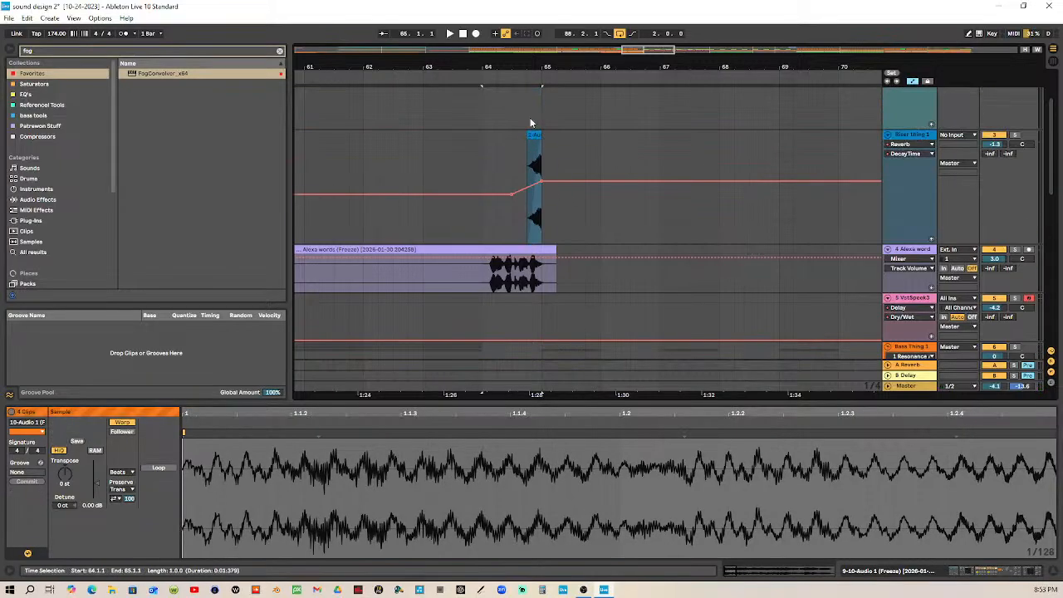
{"action": "left_click_drag", "start_coordinate": [528, 134], "coordinate": [483, 135]}
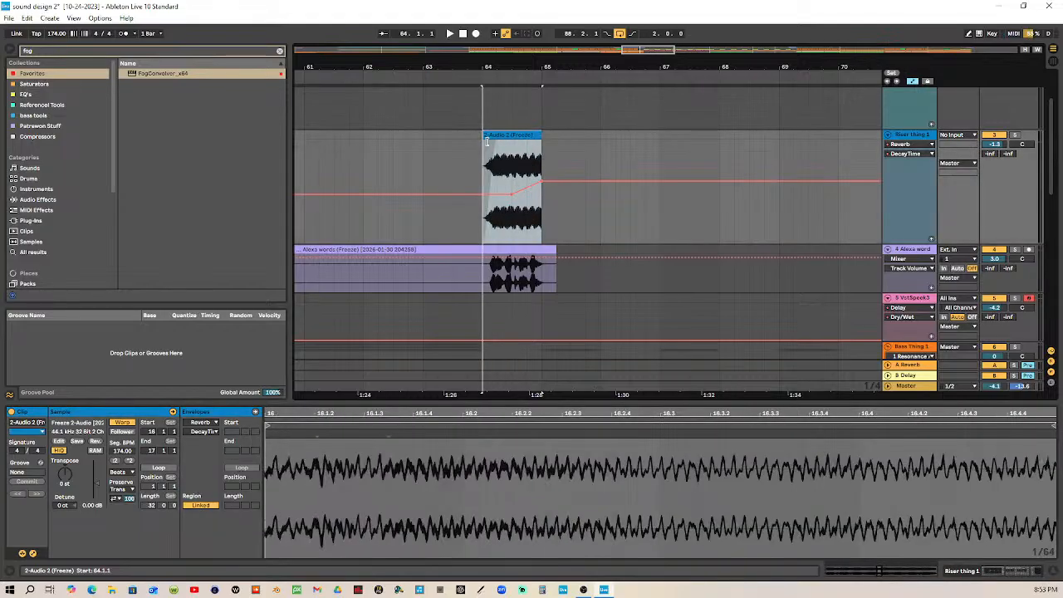
{"action": "left_click", "coordinate": [915, 83]}
{"action": "left_click", "coordinate": [653, 138]}
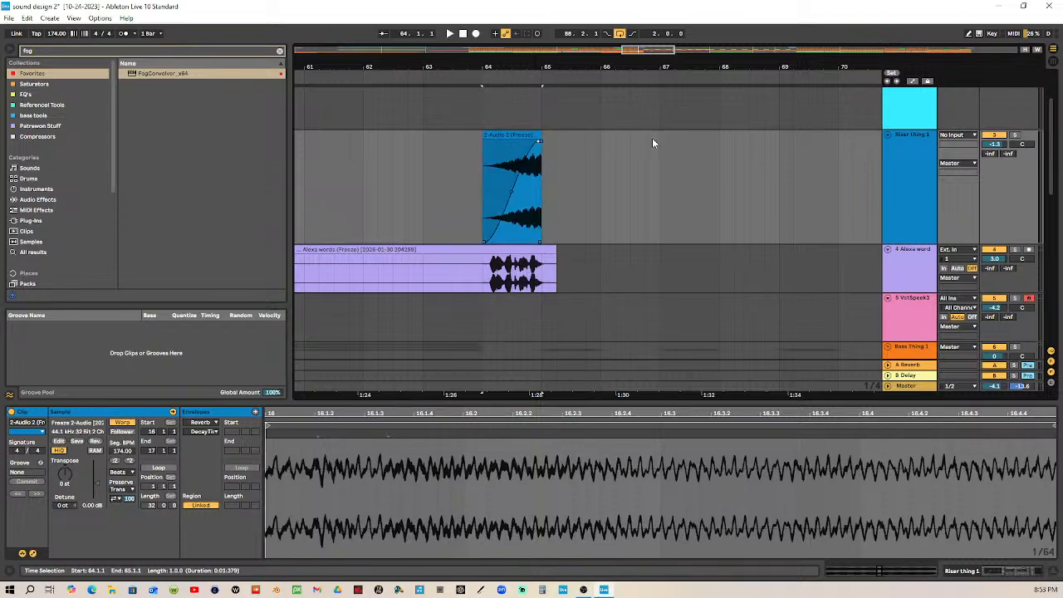
Step: Move the Alexa words clip's start marker to 8.3.3 so the words begin at bar 64, and play it back
{"action": "scroll", "coordinate": [628, 202], "scroll_direction": "down", "scroll_amount": 3}
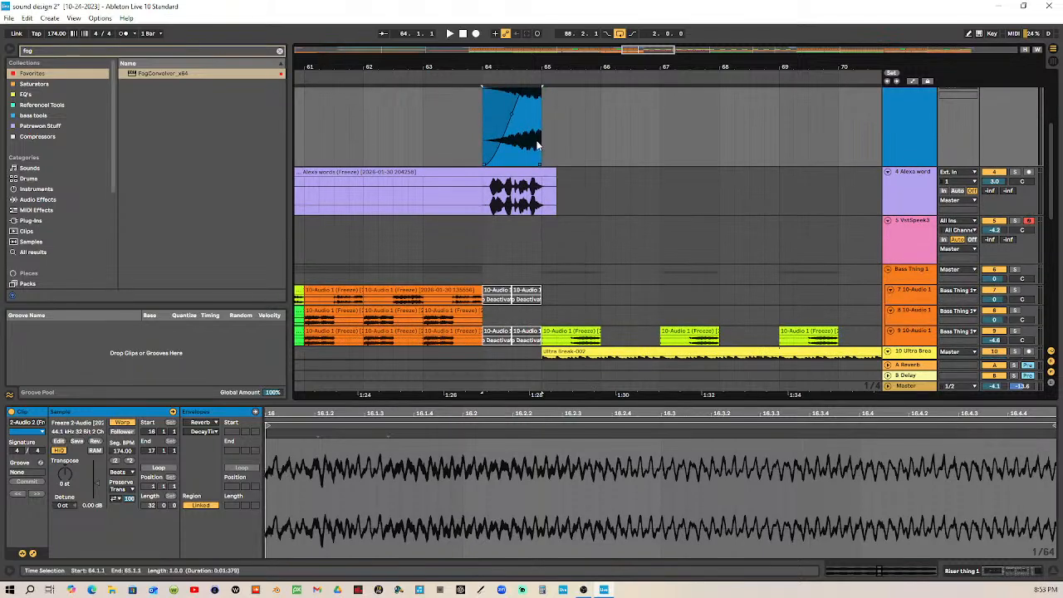
{"action": "left_click", "coordinate": [526, 186]}
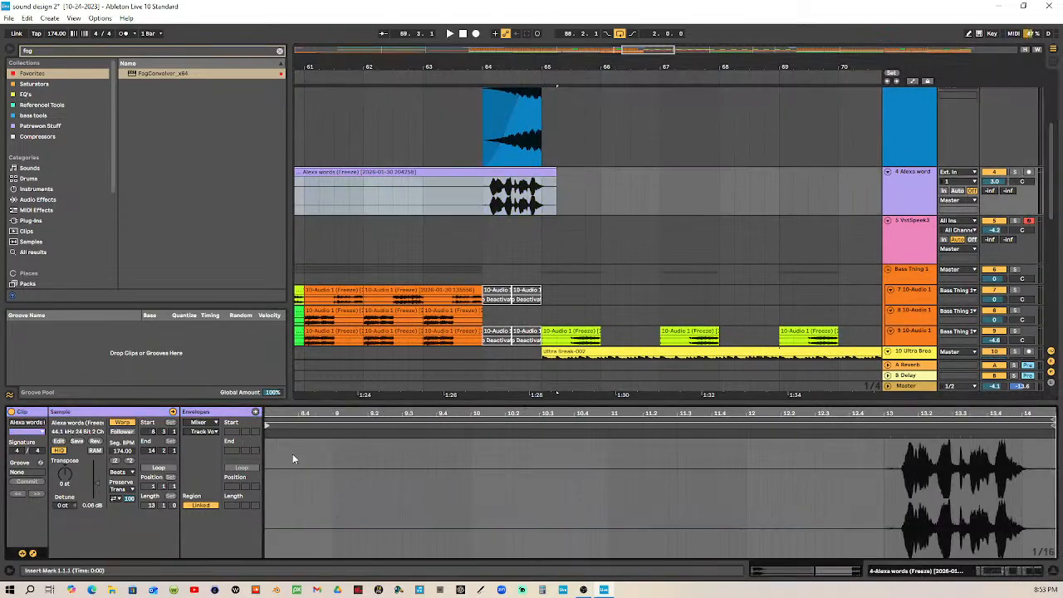
{"action": "left_click_drag", "start_coordinate": [266, 425], "coordinate": [282, 424]}
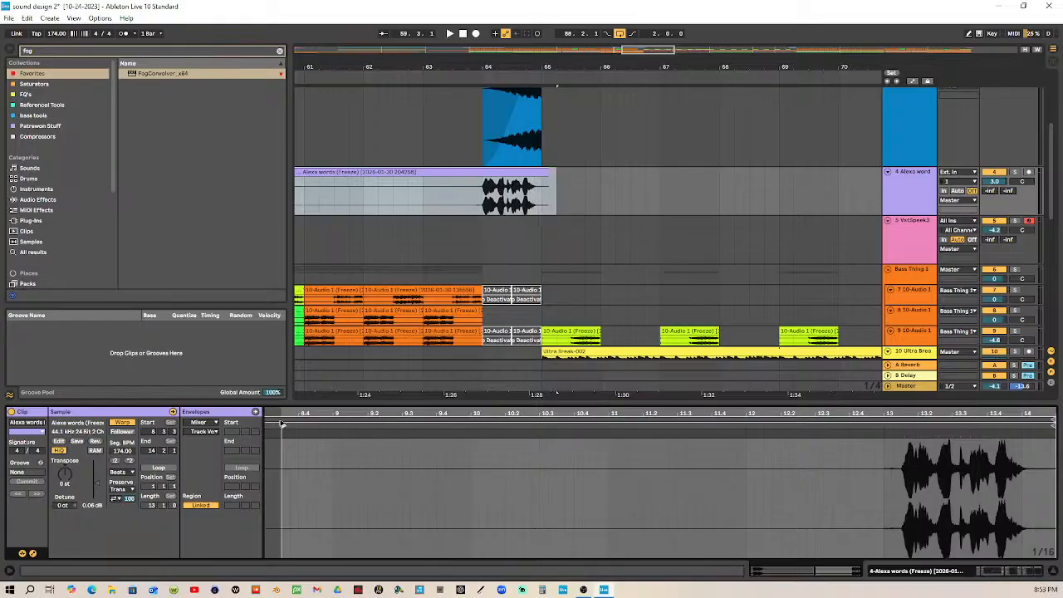
{"action": "key", "text": "space"}
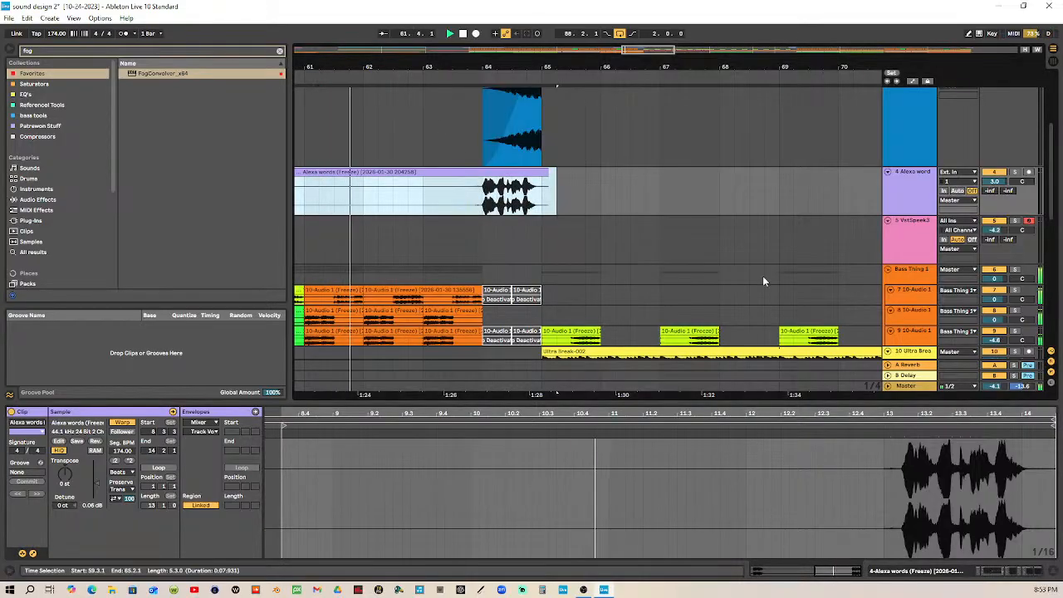
Step: Try shortening the drum tops clip on track 14 to end at bar 64
{"action": "scroll", "coordinate": [631, 307], "scroll_direction": "down", "scroll_amount": 4}
{"action": "scroll", "coordinate": [631, 310], "scroll_direction": "down", "scroll_amount": 1}
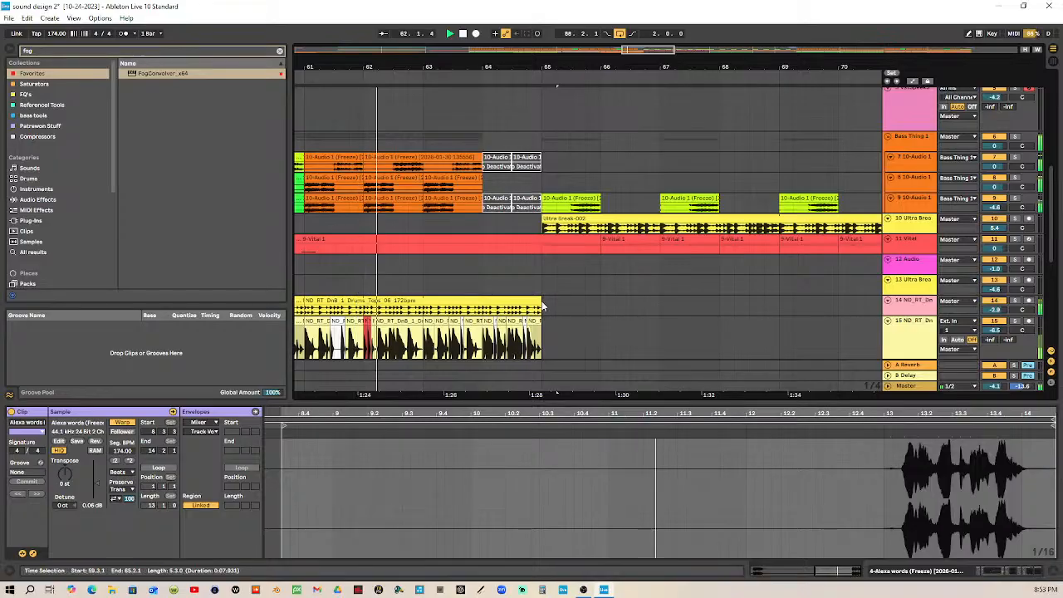
{"action": "left_click_drag", "start_coordinate": [541, 302], "coordinate": [481, 306]}
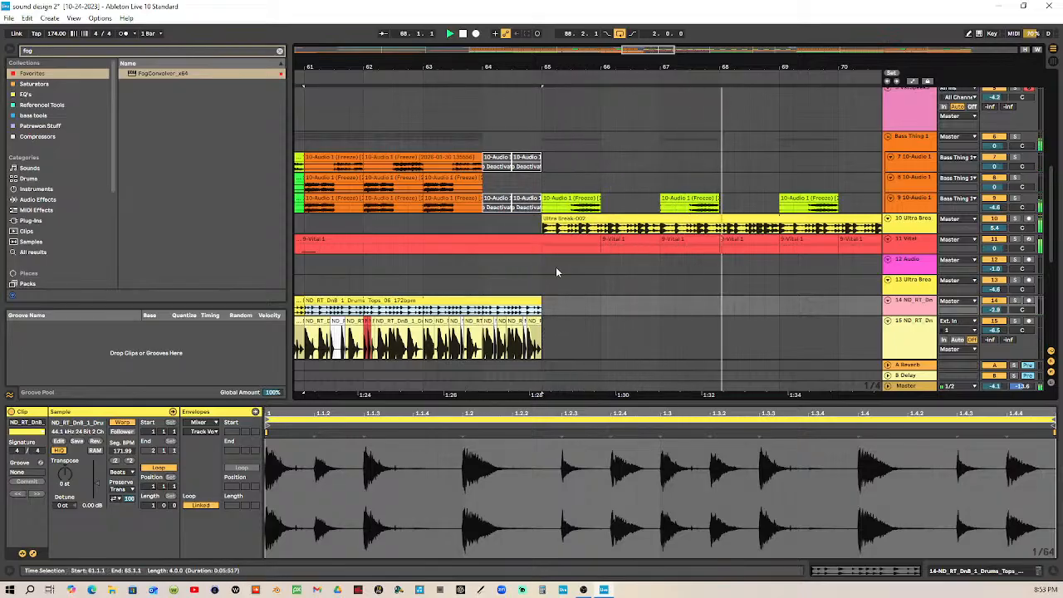
Step: Undo the Alexa words clip's start marker shift and replay the passage leading into bar 65
{"action": "scroll", "coordinate": [556, 257], "scroll_direction": "up", "scroll_amount": 3}
{"action": "scroll", "coordinate": [558, 246], "scroll_direction": "up", "scroll_amount": 1}
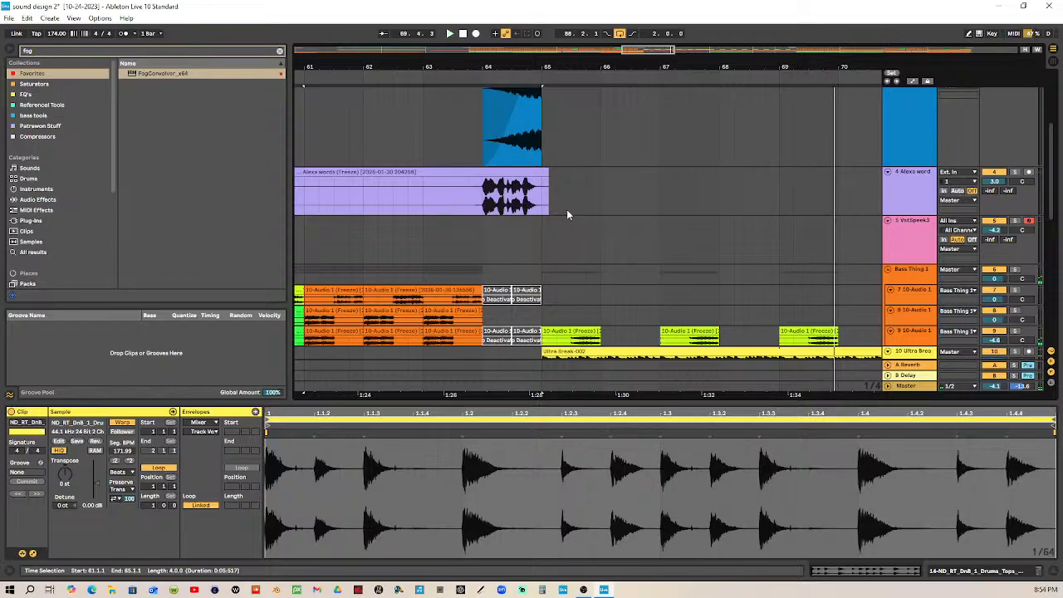
{"action": "key", "text": "ctrl+z"}
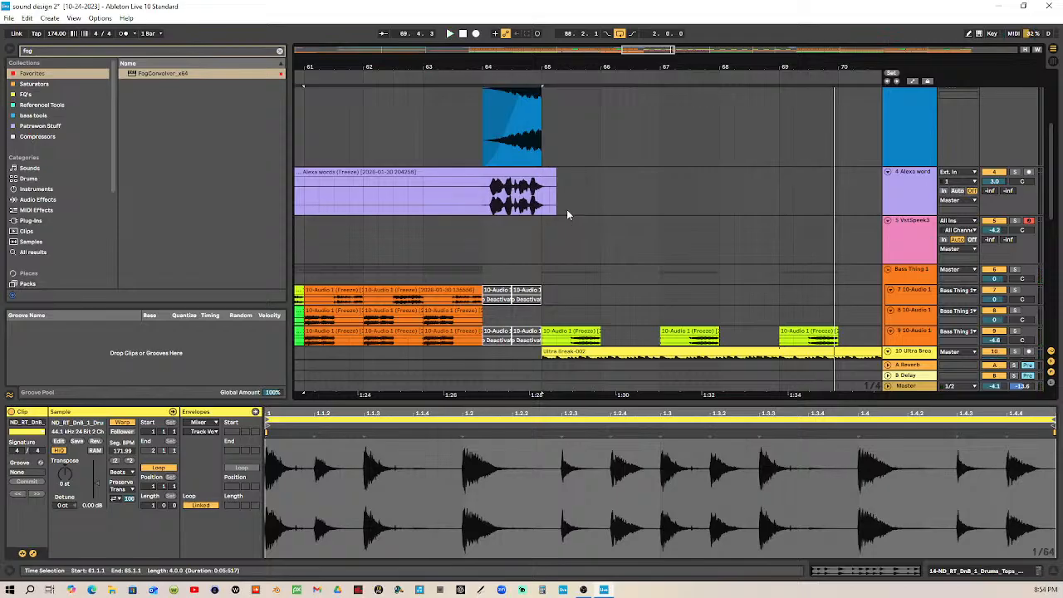
{"action": "left_click", "coordinate": [461, 73]}
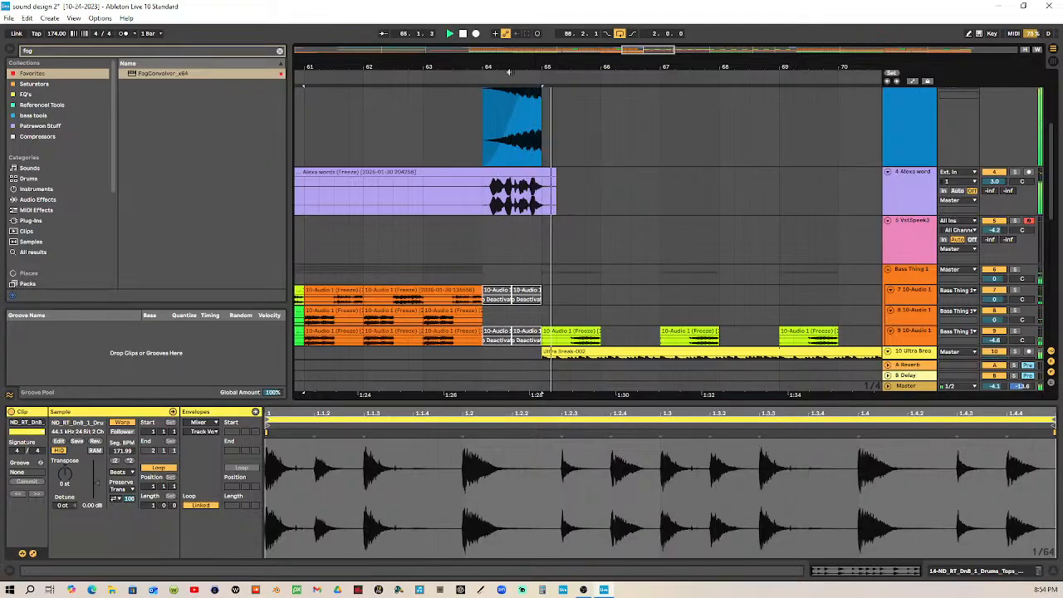
Step: Open FogConvolver on the Alexa words track and load the Bluetooth Speaker preset from the Speakers category
{"action": "left_click", "coordinate": [918, 195]}
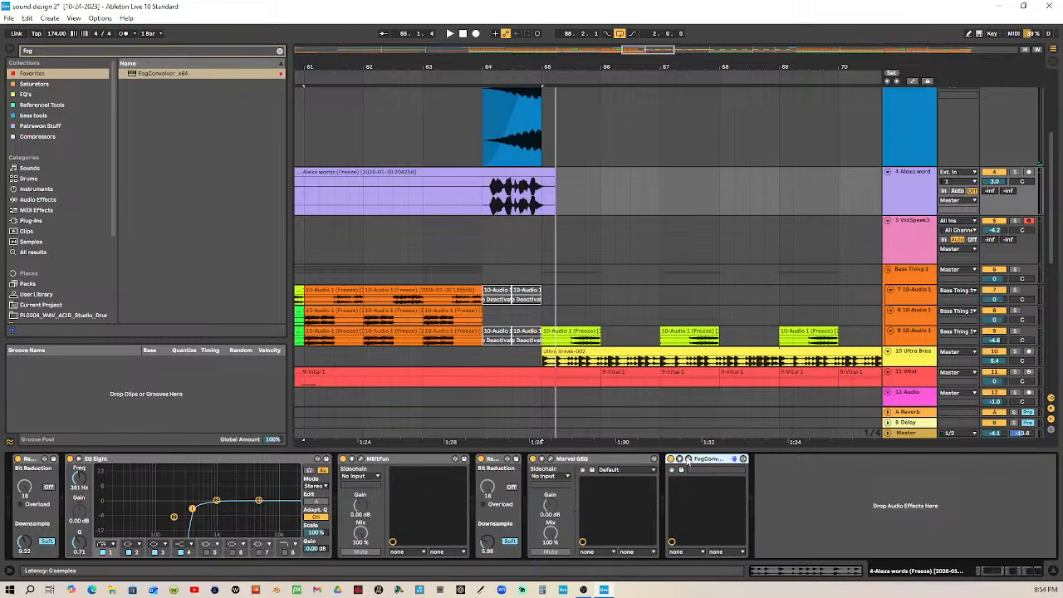
{"action": "left_click", "coordinate": [688, 460]}
{"action": "scroll", "coordinate": [296, 432], "scroll_direction": "down", "scroll_amount": 2}
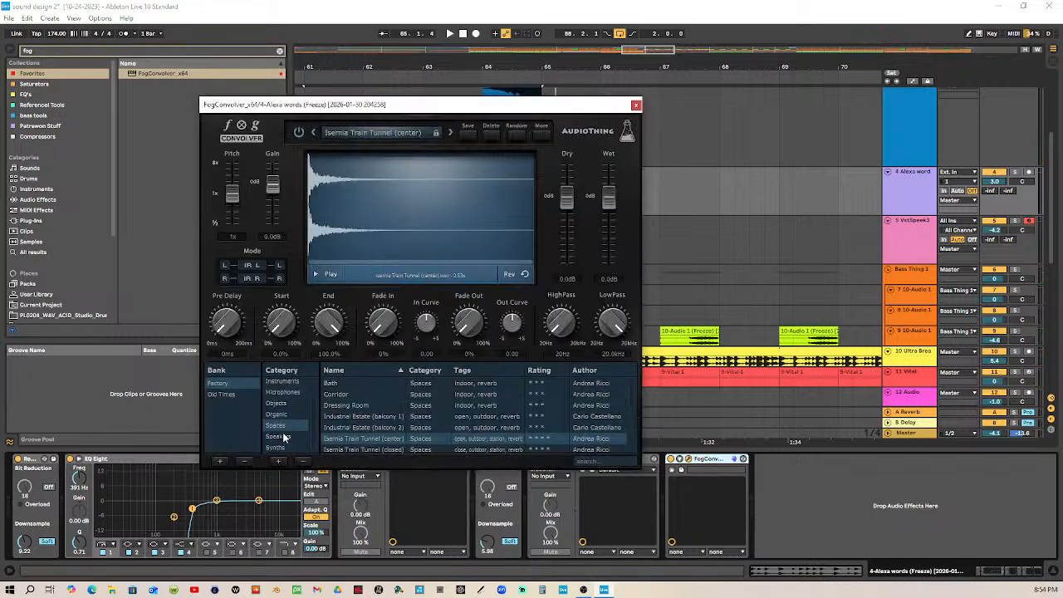
{"action": "left_click", "coordinate": [278, 436]}
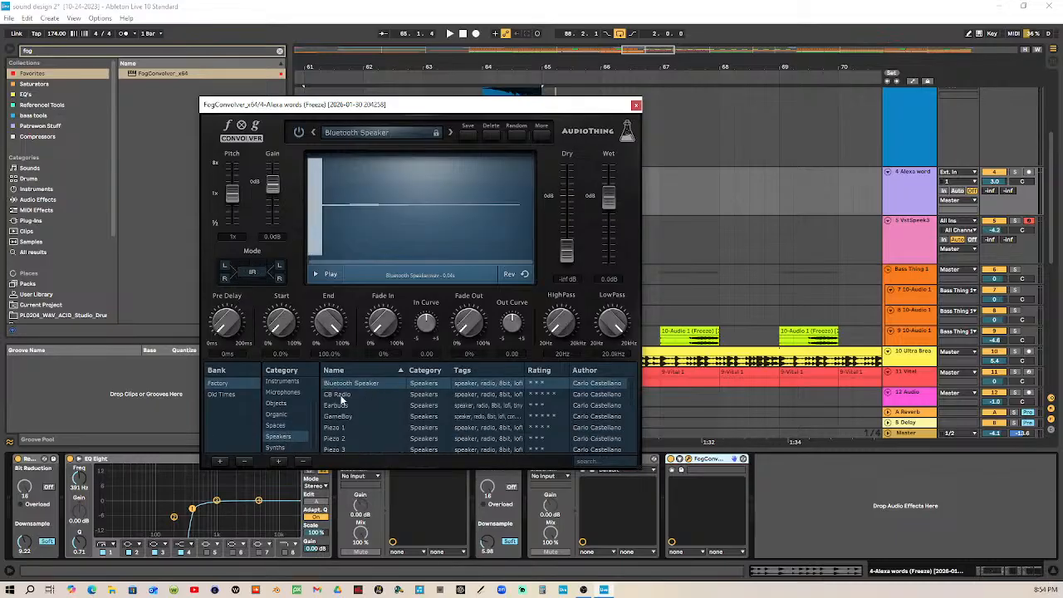
Step: Replay the phrase before bar 65 and switch FogConvolver to the CB Radio preset
{"action": "left_click_drag", "start_coordinate": [506, 99], "coordinate": [561, 269]}
{"action": "left_click", "coordinate": [456, 76]}
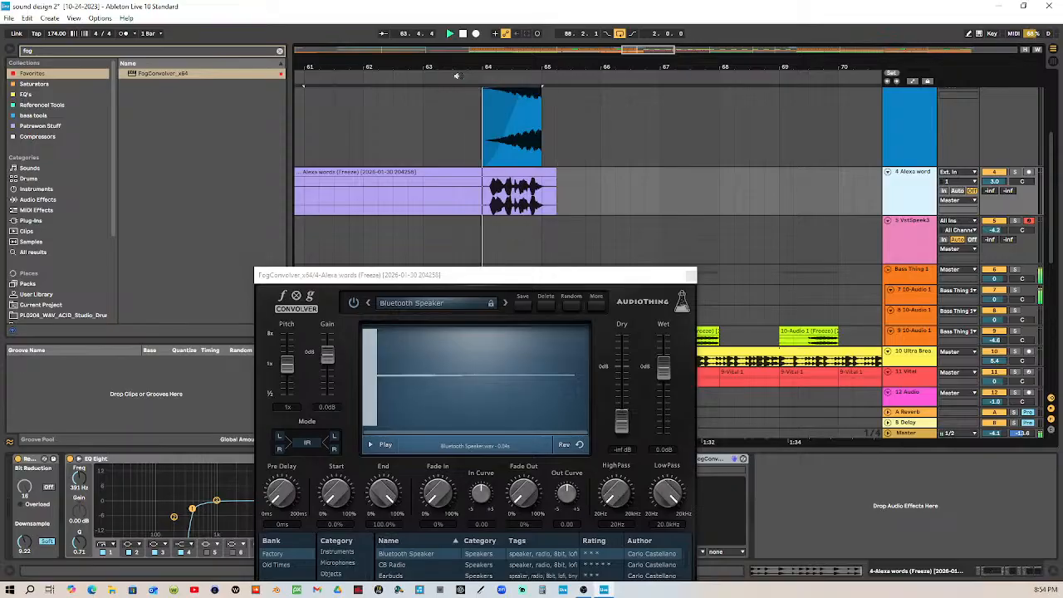
{"action": "left_click", "coordinate": [407, 565]}
{"action": "left_click_drag", "start_coordinate": [428, 279], "coordinate": [333, 157]}
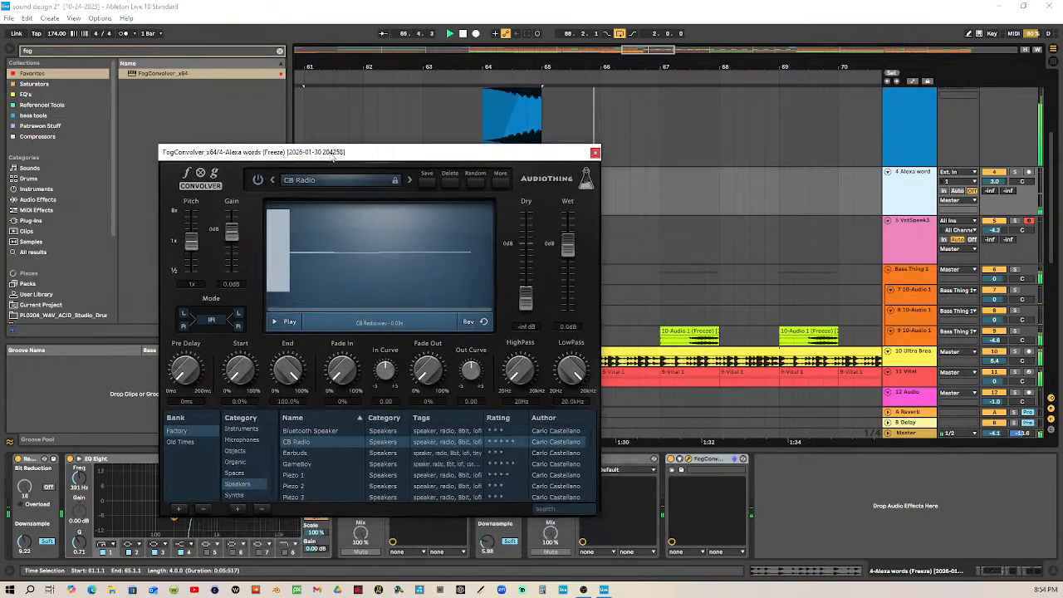
Step: Turn off FogConvolver on the Alexa words track and replay the passage from about bar 63
{"action": "left_click", "coordinate": [680, 471]}
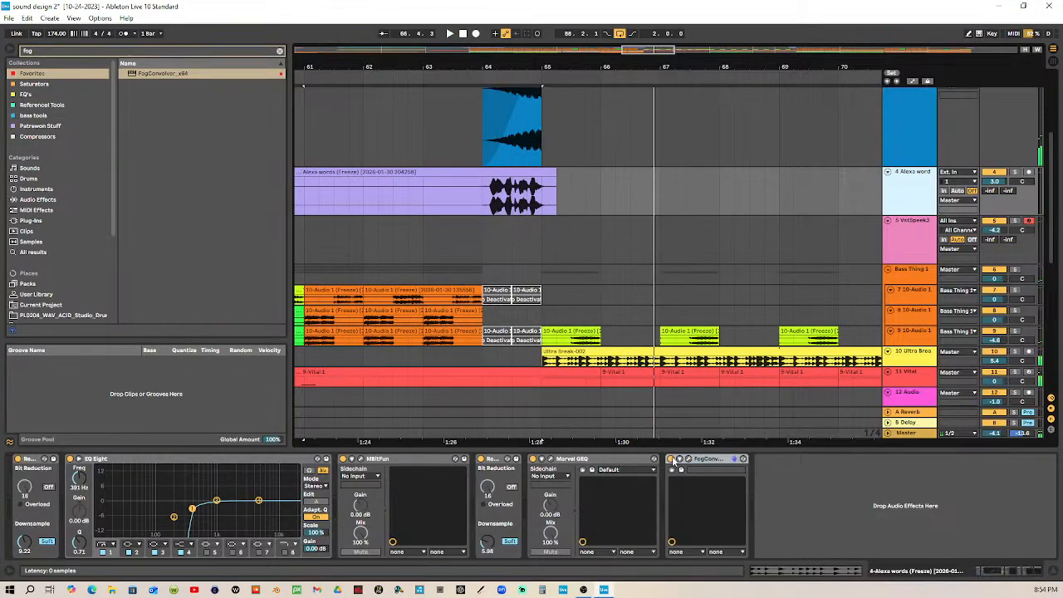
{"action": "left_click", "coordinate": [408, 73]}
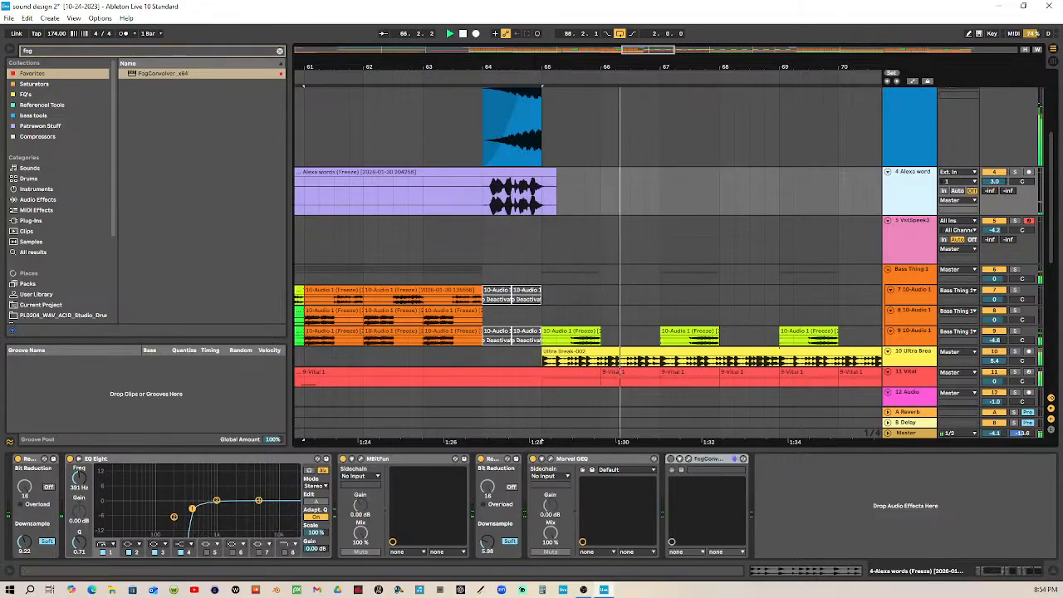
{"action": "left_click_drag", "start_coordinate": [545, 69], "coordinate": [548, 10]}
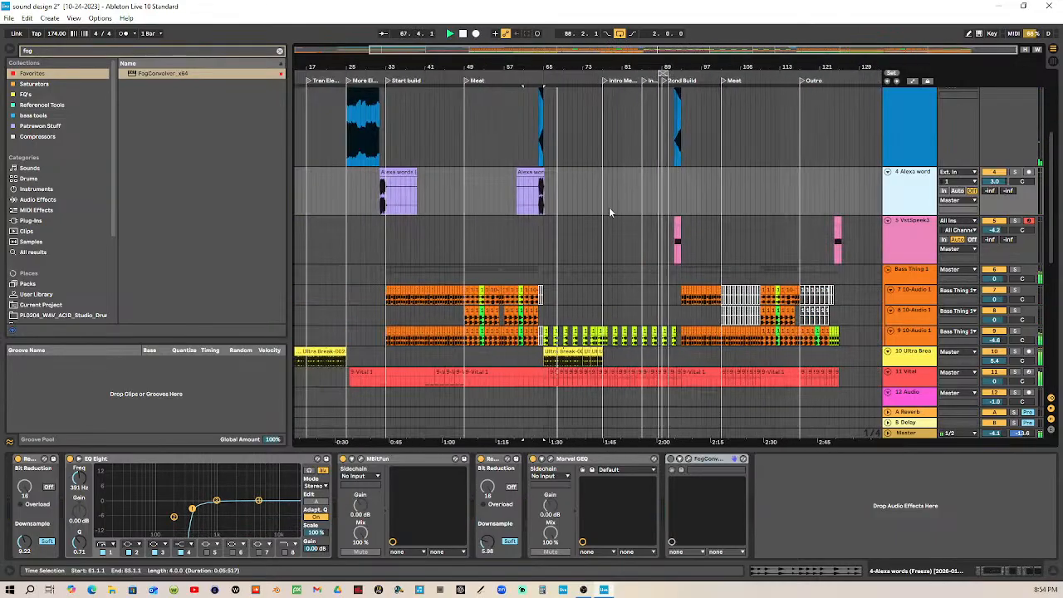
Step: Try deleting the deactivated bass clips between bars 64 and 65, and restore them as active clips
{"action": "left_click_drag", "start_coordinate": [548, 64], "coordinate": [515, 179]}
{"action": "left_click", "coordinate": [480, 291]}
{"action": "key", "text": "Delete"}
{"action": "left_click", "coordinate": [500, 336]}
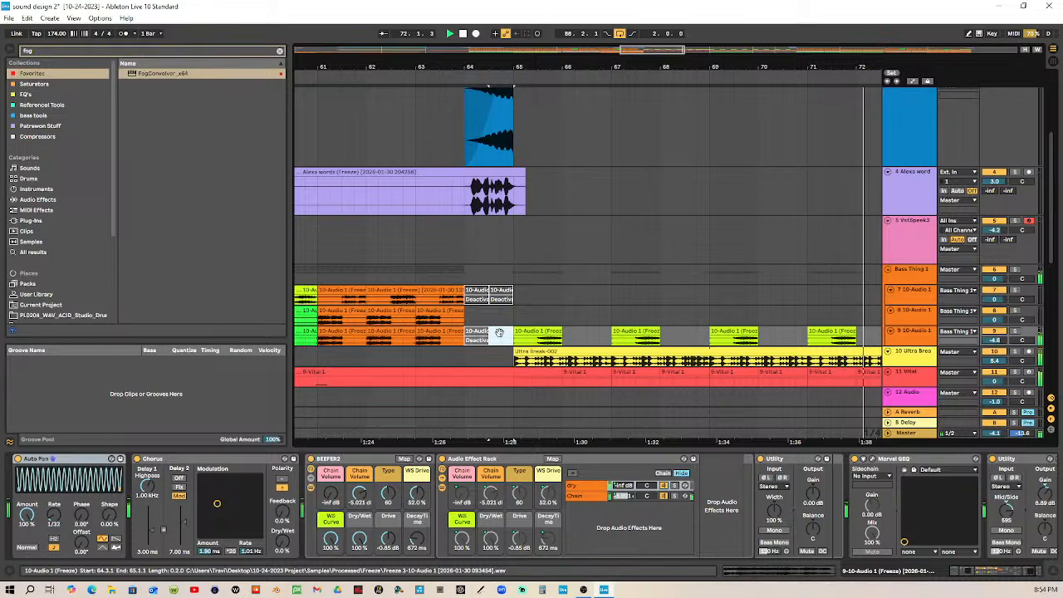
{"action": "left_click", "coordinate": [477, 291], "text": "shift"}
{"action": "key", "text": "Delete"}
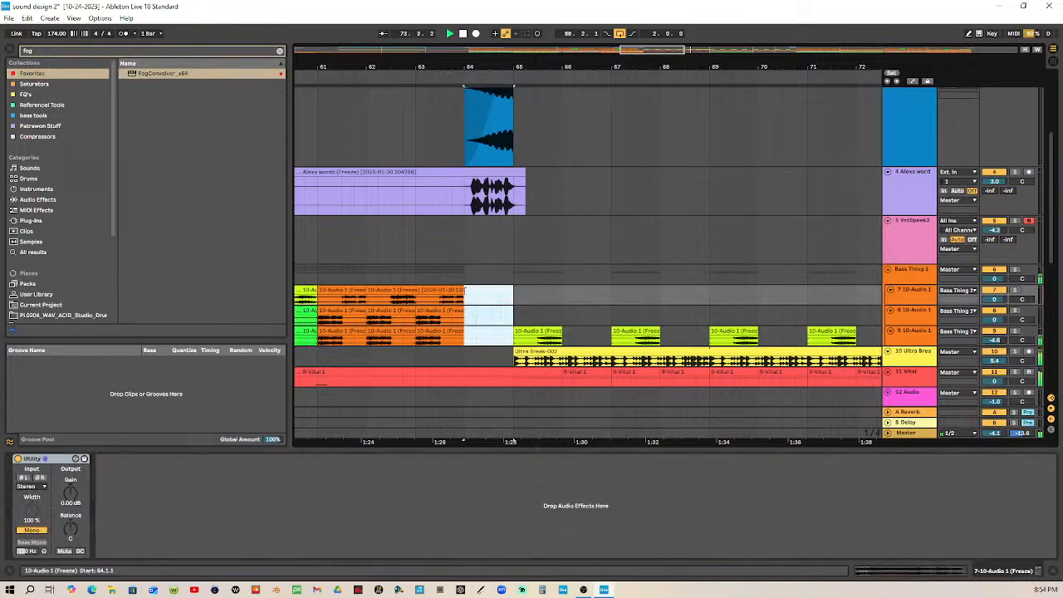
{"action": "key", "text": "ctrl+z"}
Step: Raise the Alexa words track's volume to 4.2 dB and replay the passage from about bar 63
{"action": "left_click_drag", "start_coordinate": [996, 188], "coordinate": [996, 185]}
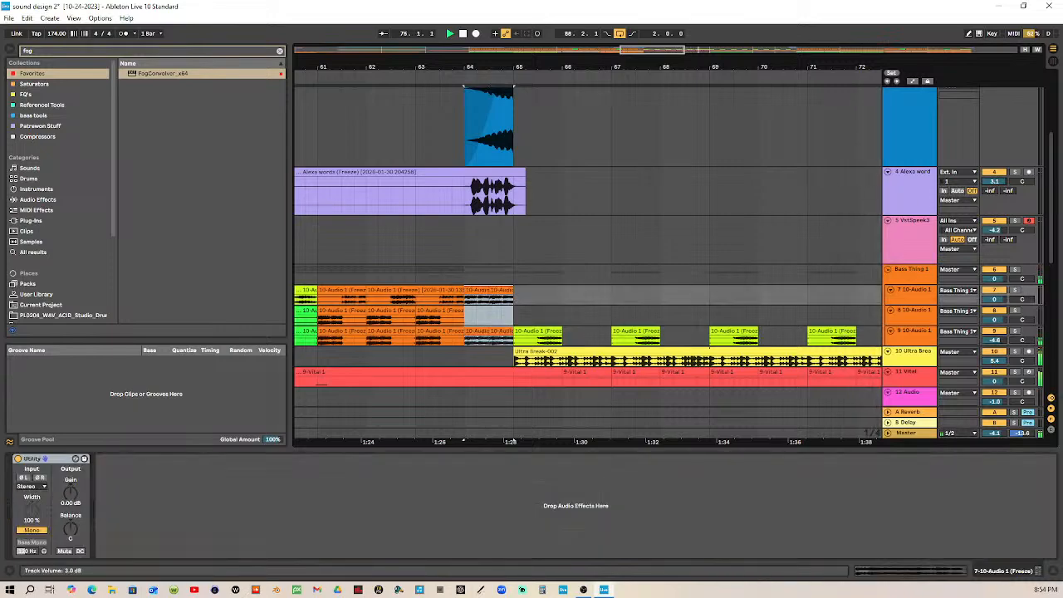
{"action": "left_click", "coordinate": [406, 78]}
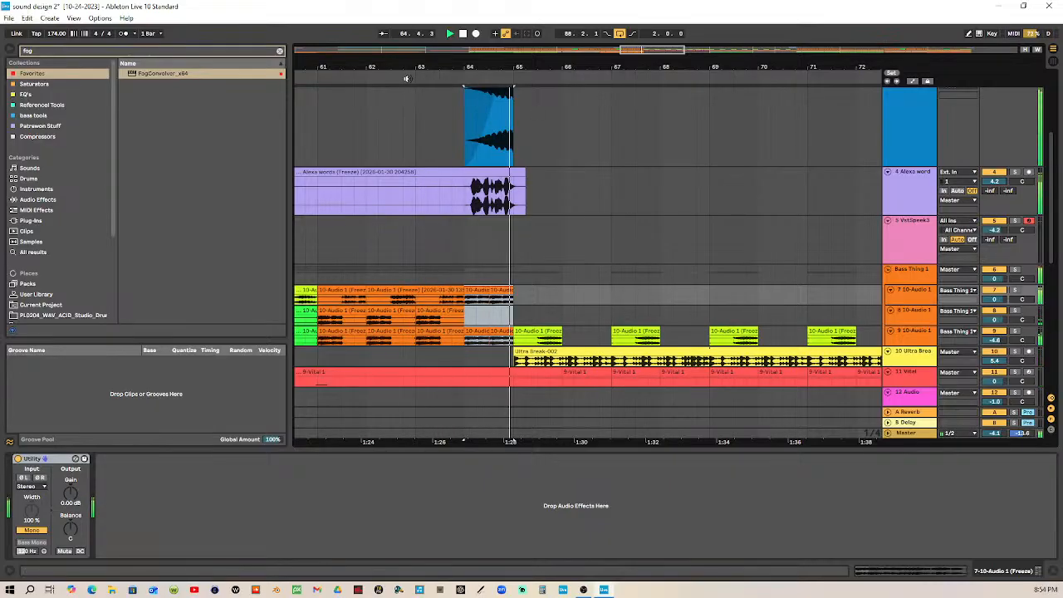
{"action": "left_click_drag", "start_coordinate": [549, 64], "coordinate": [563, 3]}
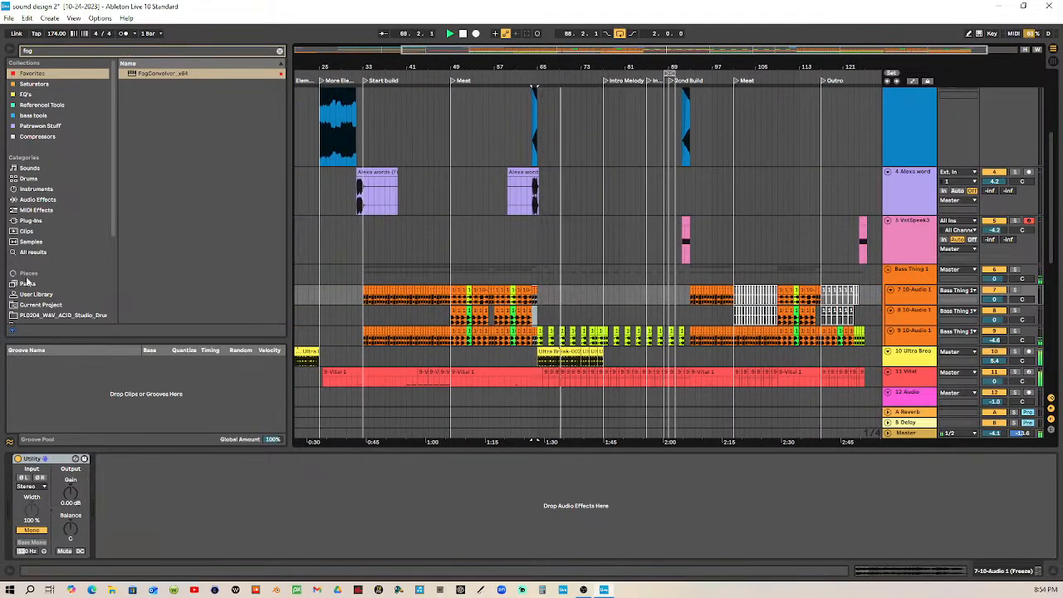
{"action": "left_click", "coordinate": [38, 200]}
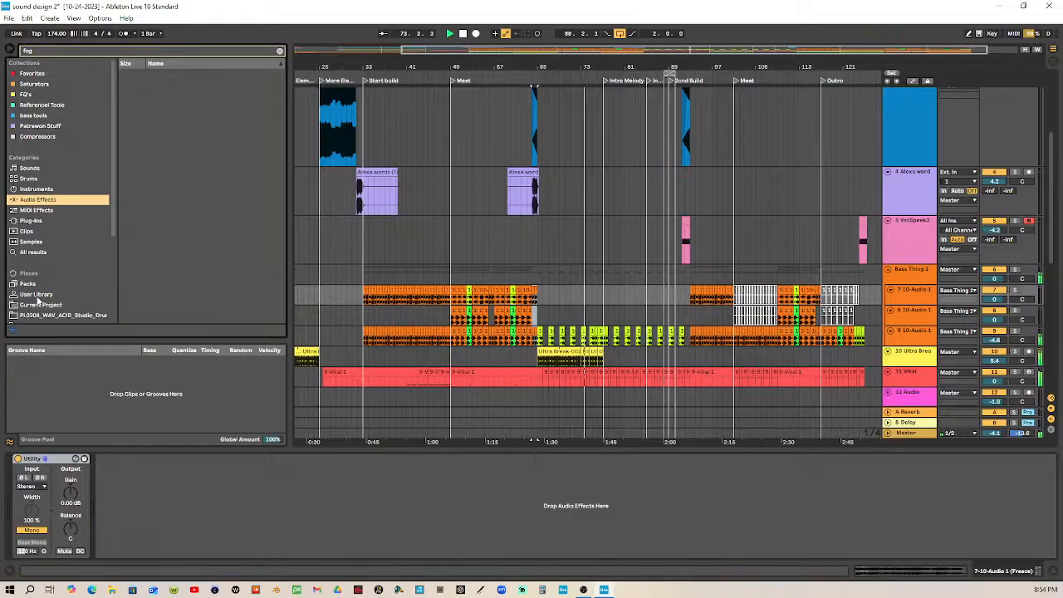
{"action": "scroll", "coordinate": [33, 249], "scroll_direction": "down", "scroll_amount": 3}
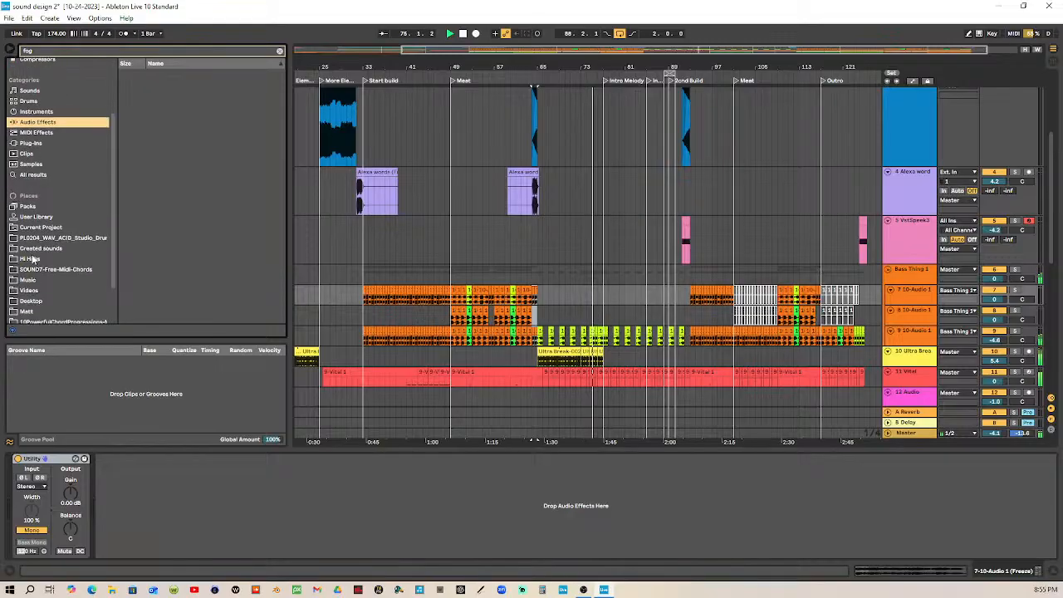
{"action": "left_click", "coordinate": [29, 280]}
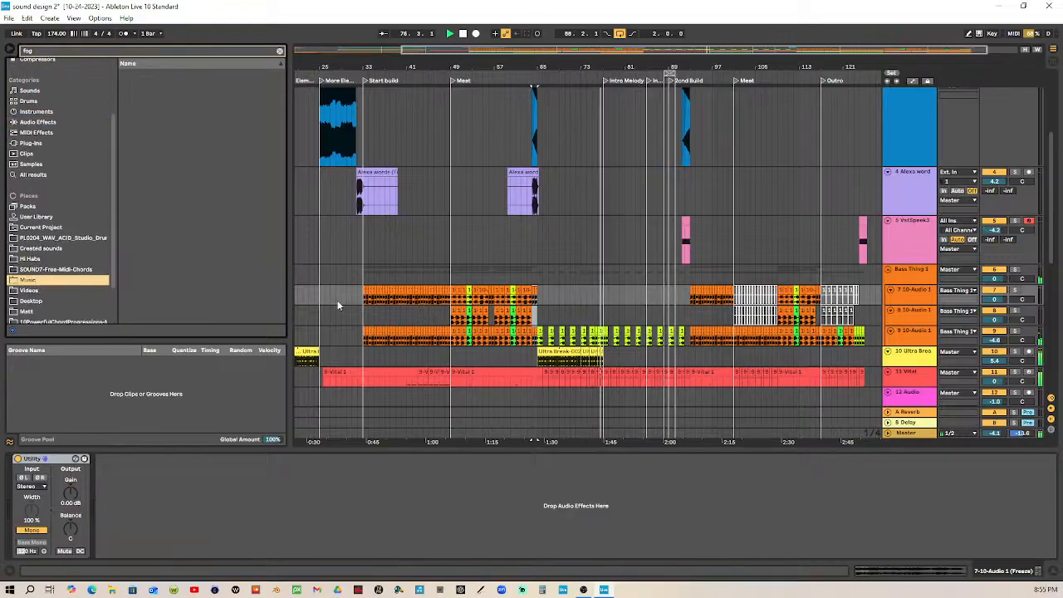
Step: Copy the first Alexa words clip into the 2nd Build section, starting at 90.2.1 just before the riser, and turn off arrangement looping
{"action": "left_click", "coordinate": [366, 173]}
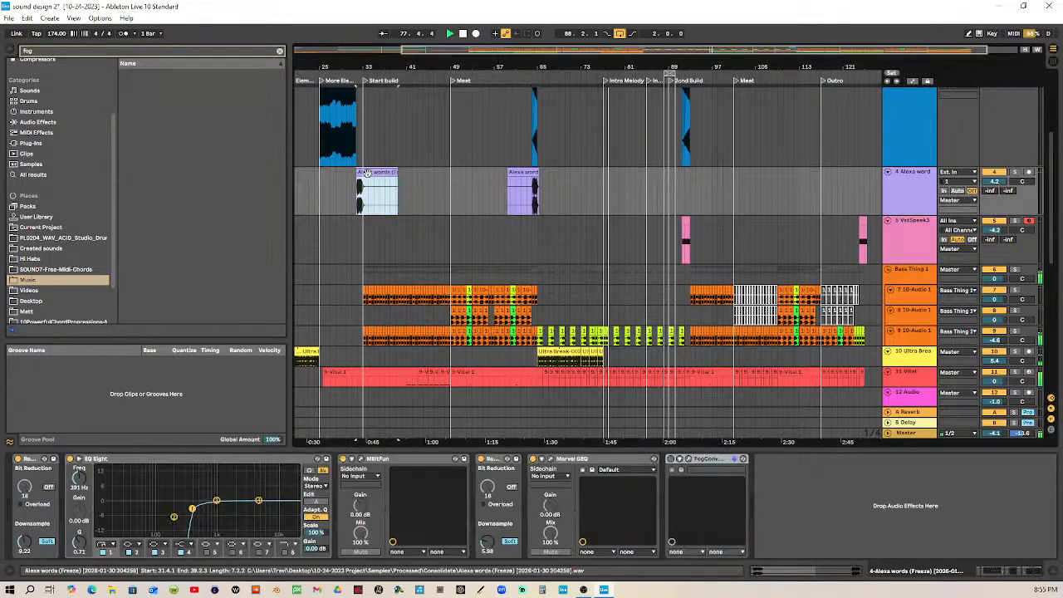
{"action": "left_click_drag", "start_coordinate": [366, 173], "coordinate": [682, 173]}
{"action": "key", "text": "plus"}
{"action": "key", "text": "plus"}
{"action": "key", "text": "plus"}
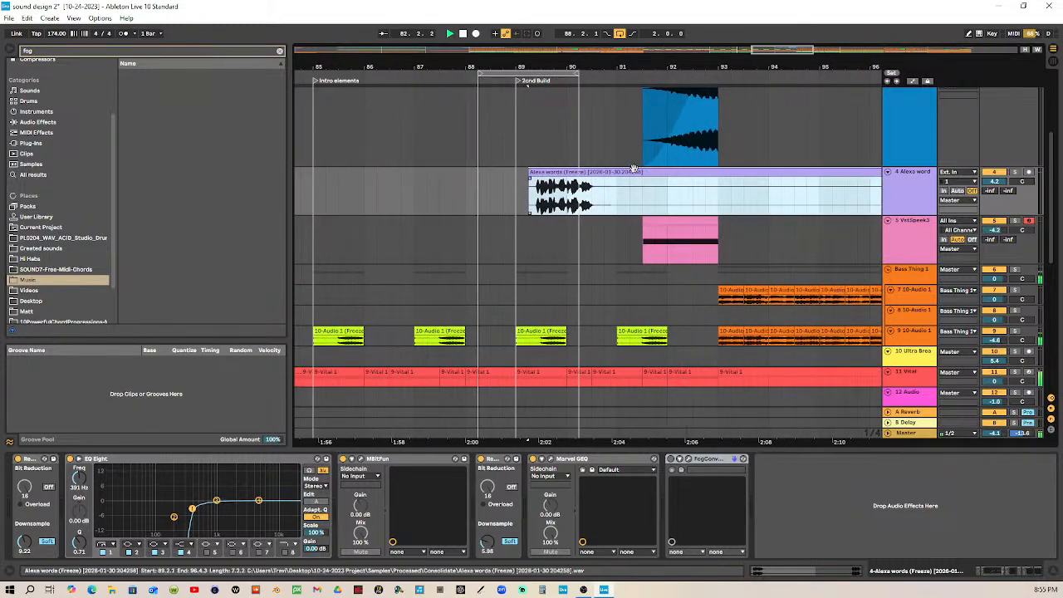
{"action": "left_click_drag", "start_coordinate": [637, 172], "coordinate": [731, 172]}
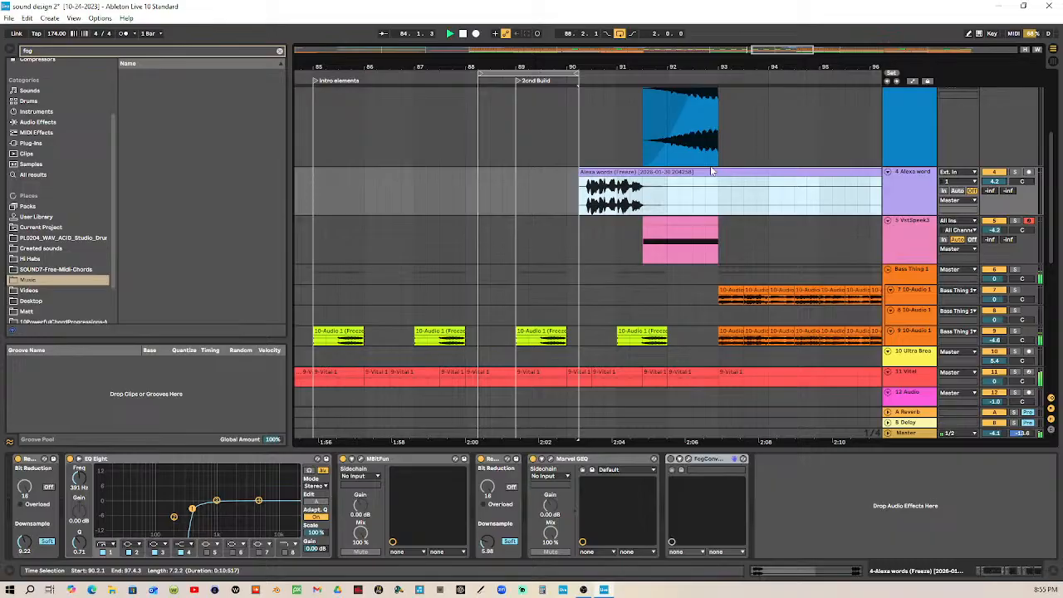
{"action": "left_click", "coordinate": [619, 35]}
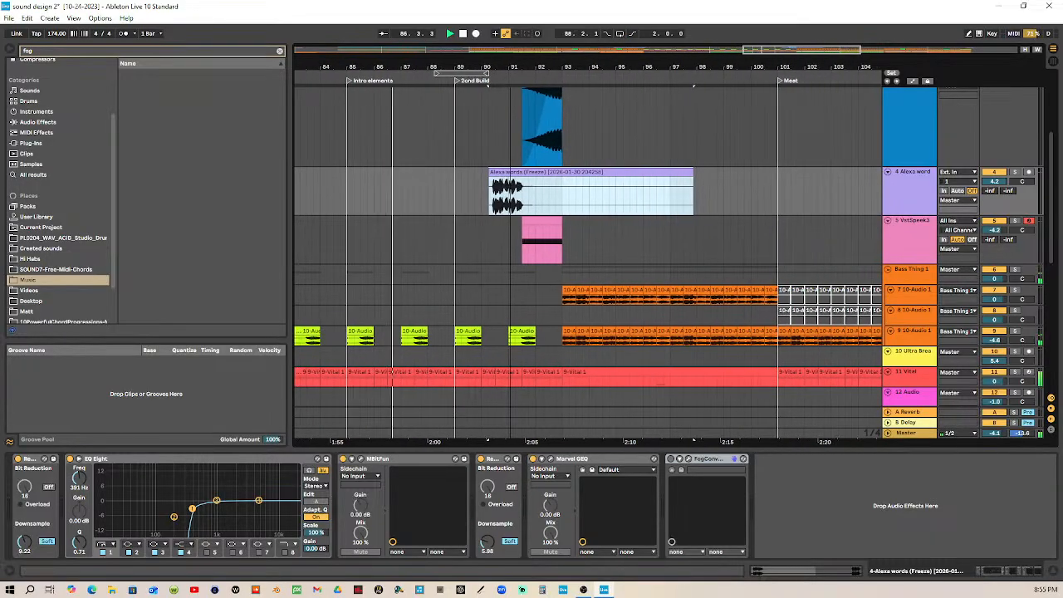
Step: Listen through the 2nd Build into the second Meat section while checking the bass, Vital and drum tracks' clips
{"action": "scroll", "coordinate": [604, 283], "scroll_direction": "down", "scroll_amount": 3}
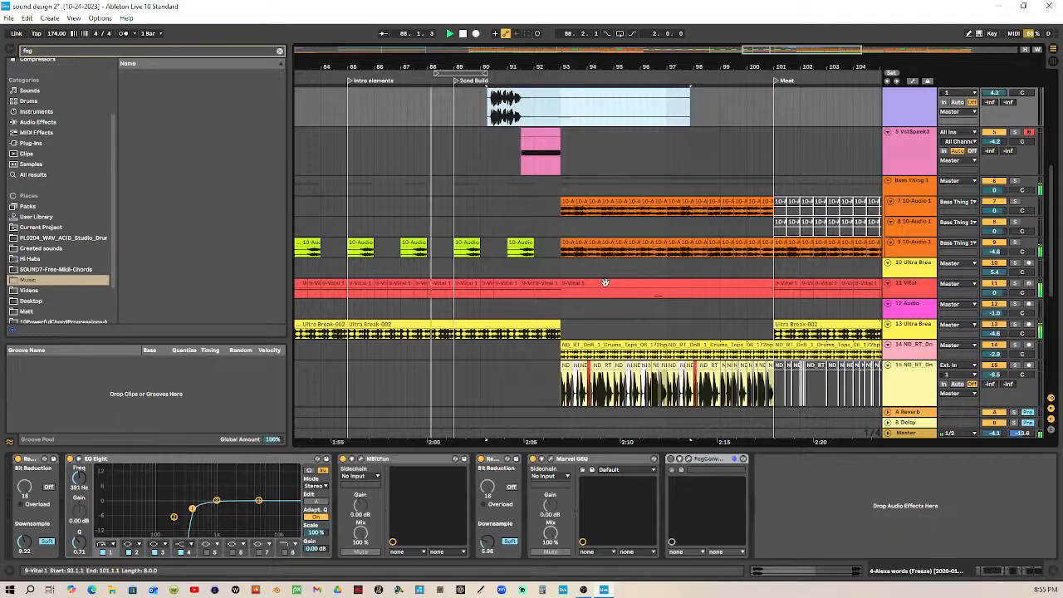
{"action": "scroll", "coordinate": [605, 282], "scroll_direction": "up", "scroll_amount": 2}
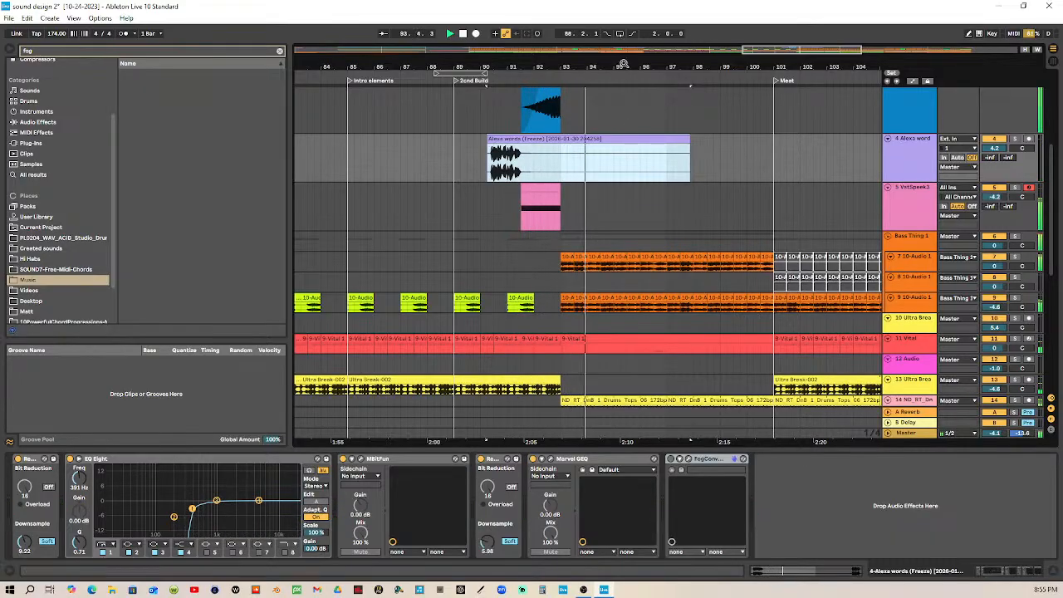
{"action": "mouse_move", "coordinate": [624, 66]}
{"action": "left_mouse_down"}
{"action": "mouse_move", "coordinate": [508, 54]}
{"action": "mouse_move", "coordinate": [511, 28]}
{"action": "left_mouse_up"}
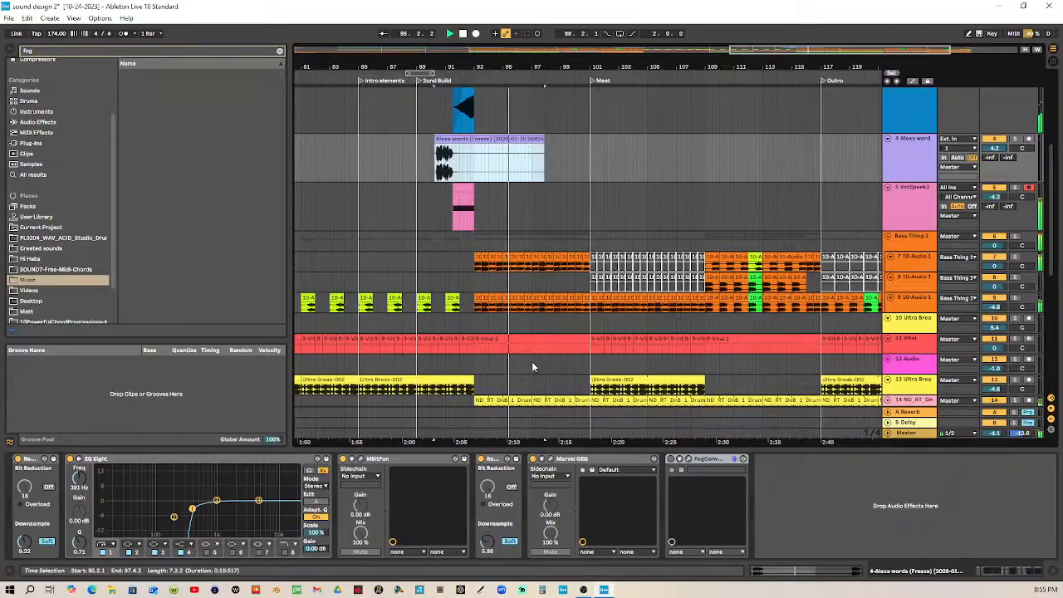
{"action": "scroll", "coordinate": [532, 362], "scroll_direction": "down", "scroll_amount": 3}
{"action": "scroll", "coordinate": [532, 366], "scroll_direction": "down", "scroll_amount": 2}
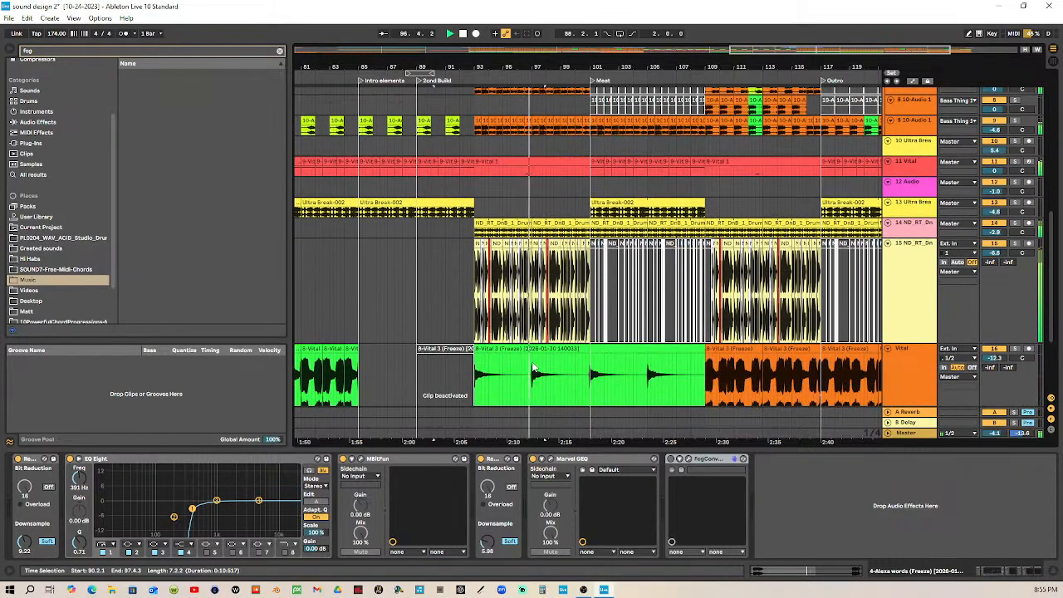
{"action": "scroll", "coordinate": [532, 271], "scroll_direction": "up", "scroll_amount": 1}
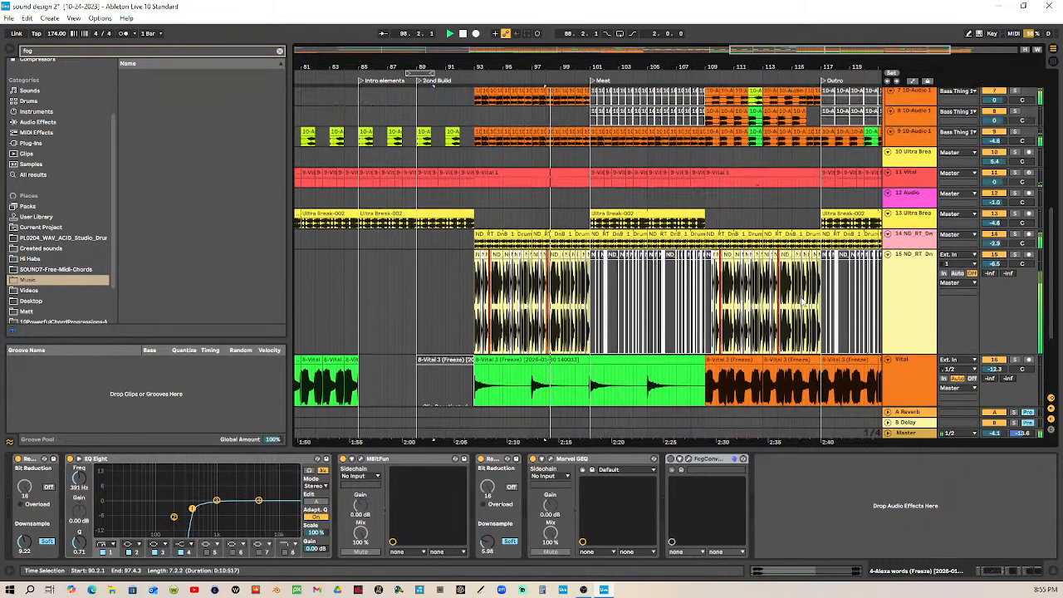
{"action": "key", "text": "Up"}
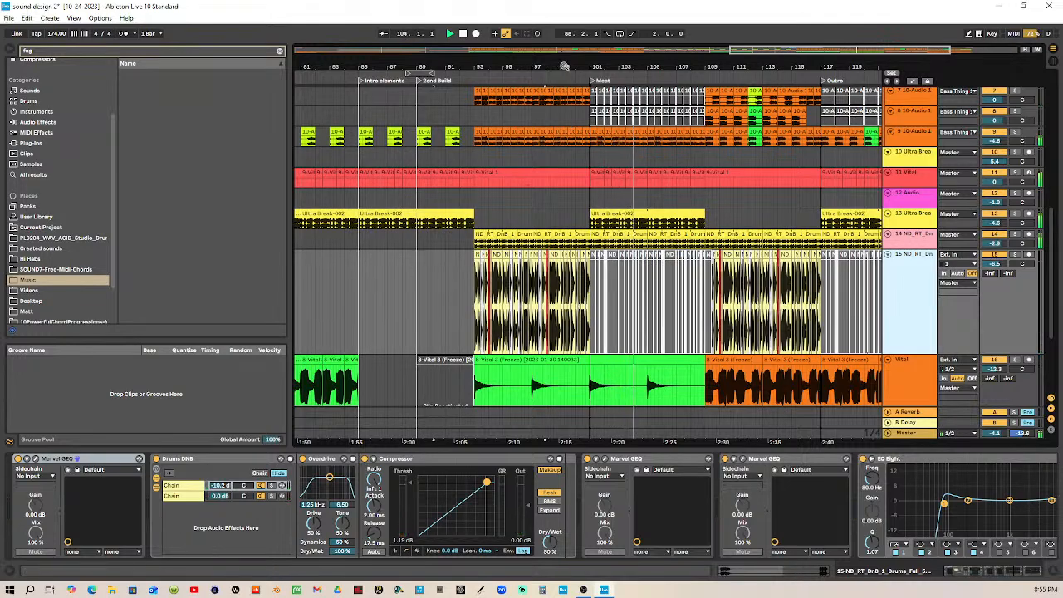
{"action": "left_click_drag", "start_coordinate": [565, 65], "coordinate": [547, 43]}
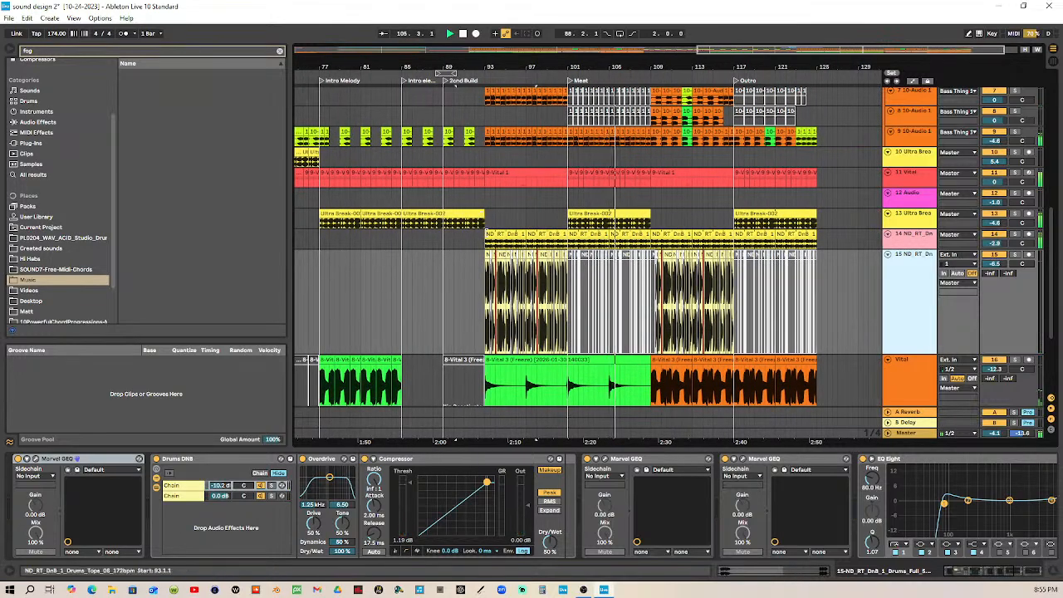
Step: Try deactivating the ND_RT drum tops clips between bars 93 and 101, replay the lead-in, and reactivate both clips
{"action": "left_click", "coordinate": [559, 233]}
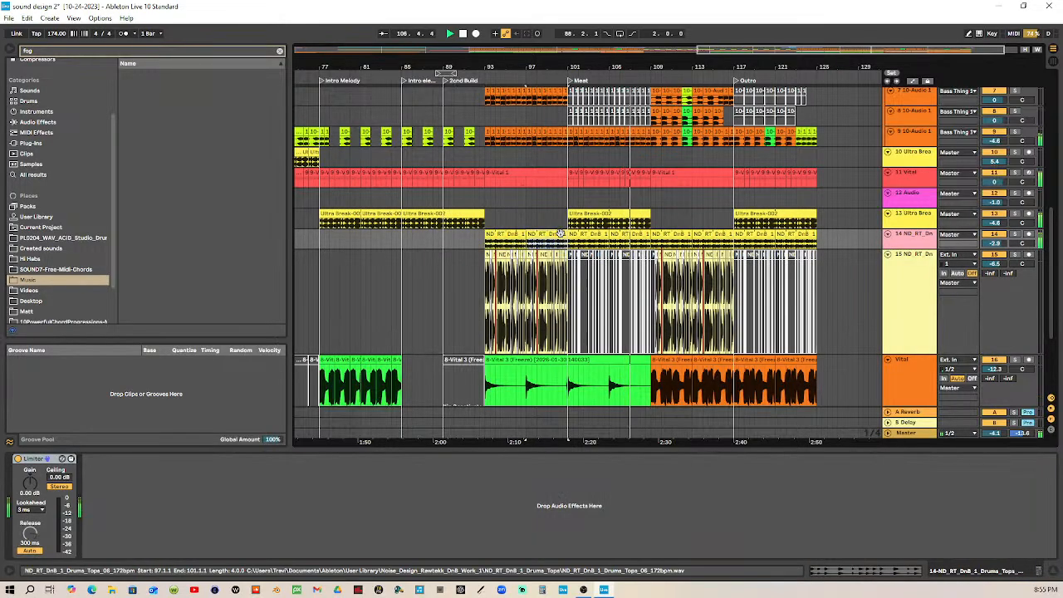
{"action": "key", "text": "0"}
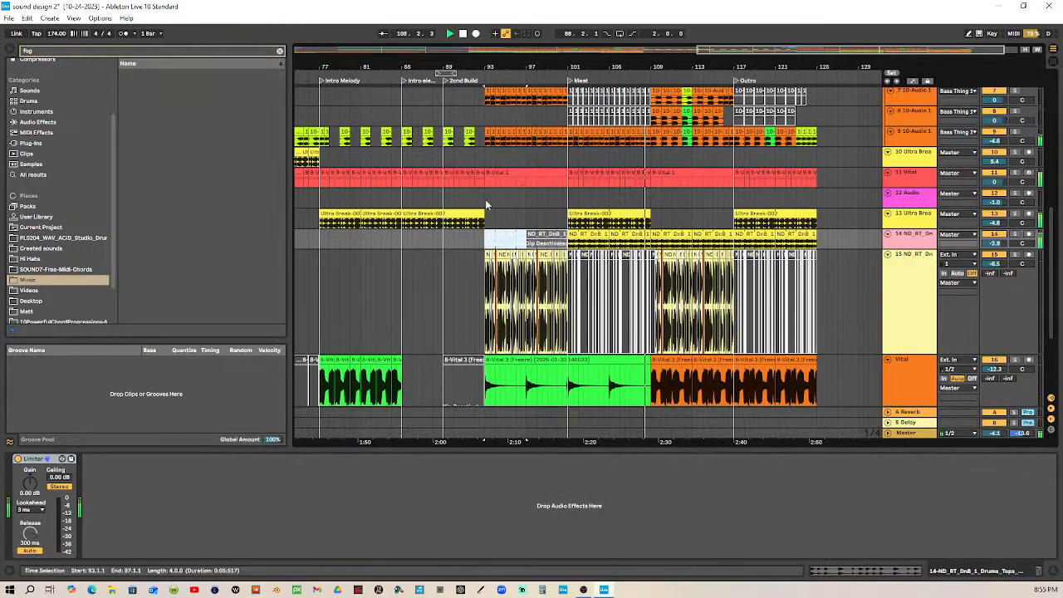
{"action": "left_click", "coordinate": [461, 75]}
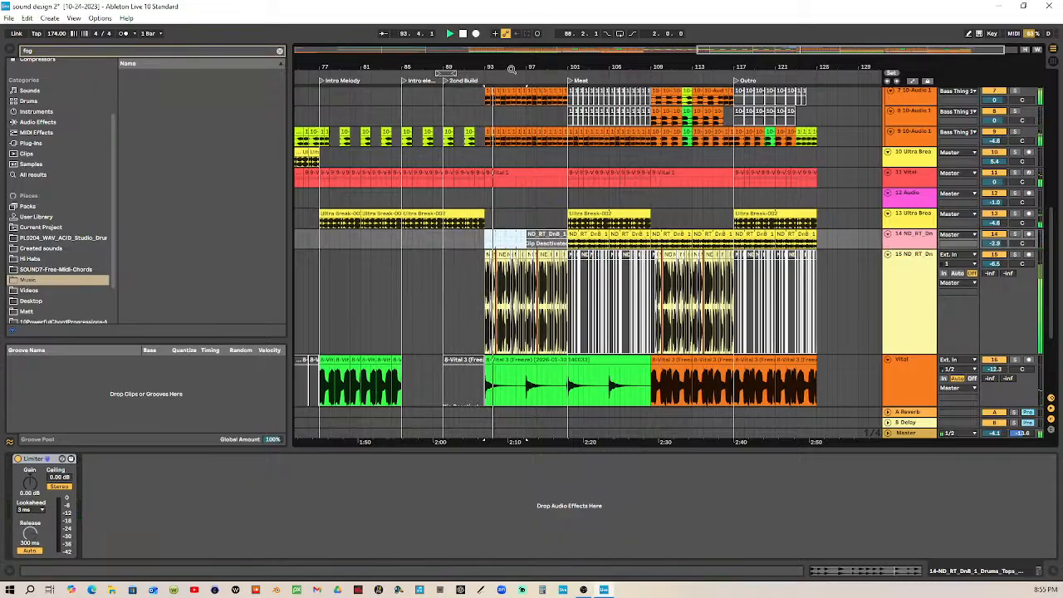
{"action": "left_click_drag", "start_coordinate": [511, 68], "coordinate": [387, 64]}
{"action": "key", "text": "0"}
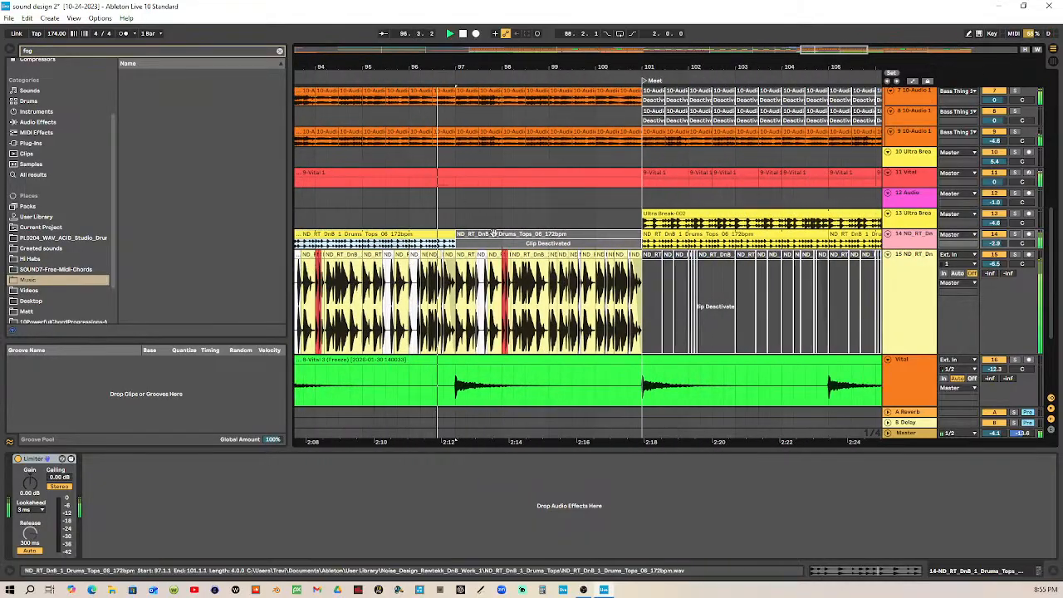
{"action": "left_click", "coordinate": [493, 233]}
{"action": "key", "text": "0"}
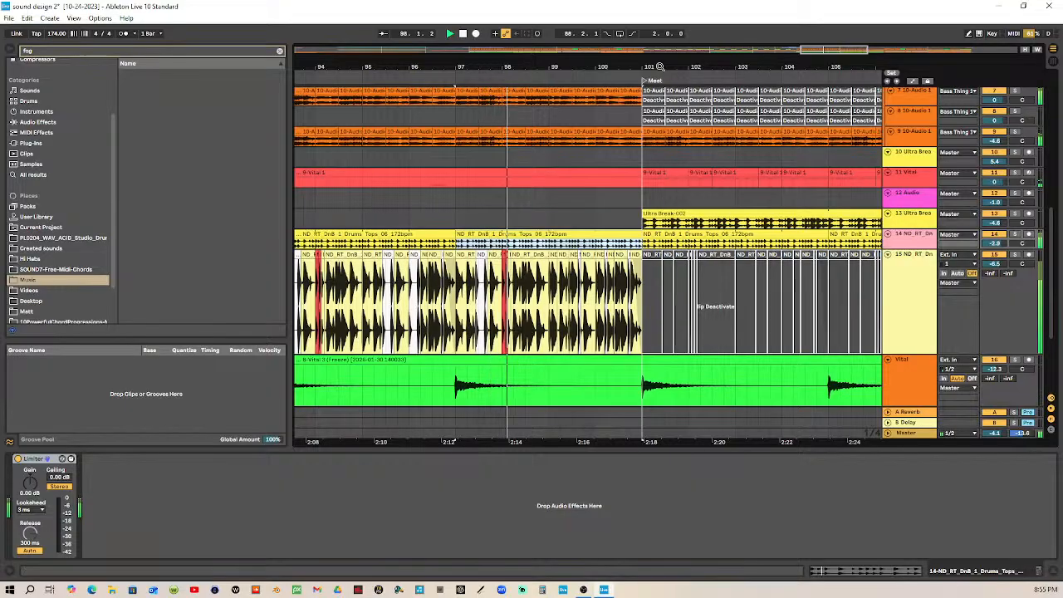
Step: Reactivate the opening ND_RT full drums clip at bar 109 on track 15
{"action": "left_click_drag", "start_coordinate": [660, 67], "coordinate": [598, 58]}
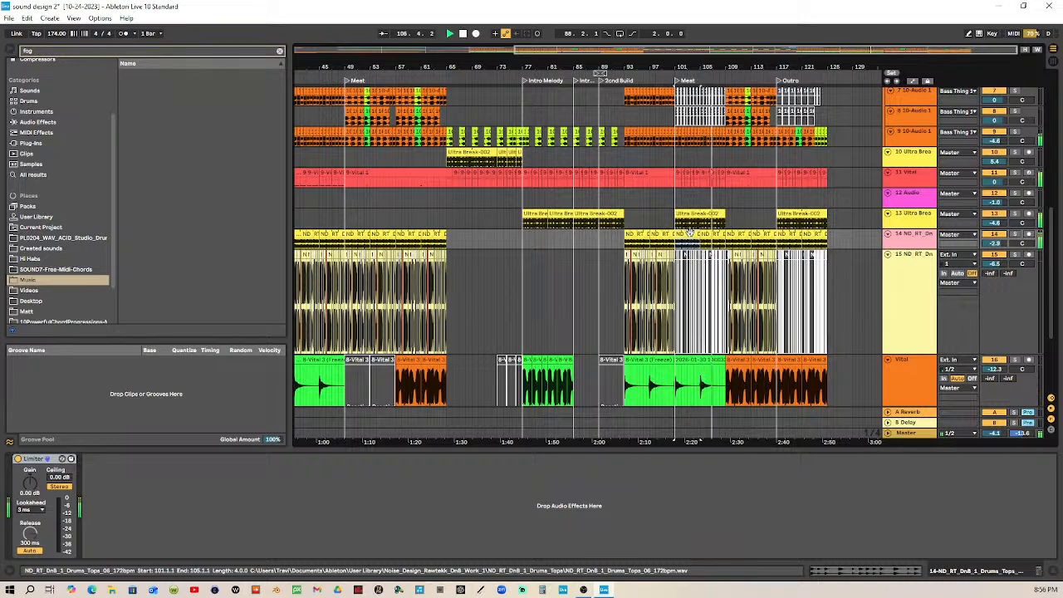
{"action": "left_click", "coordinate": [930, 283]}
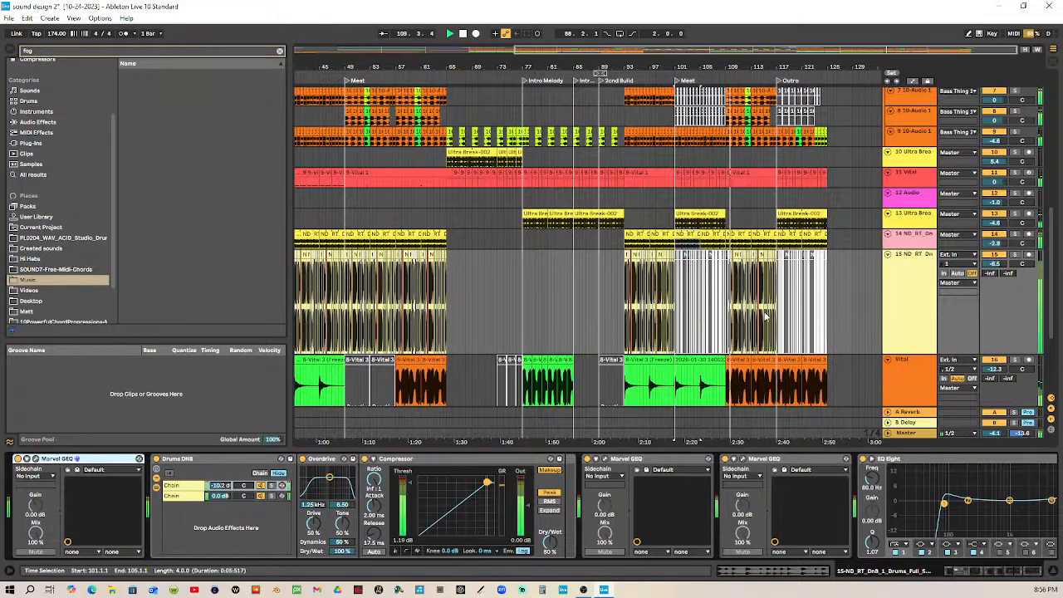
{"action": "left_click_drag", "start_coordinate": [730, 66], "coordinate": [655, 202]}
{"action": "key", "text": "0"}
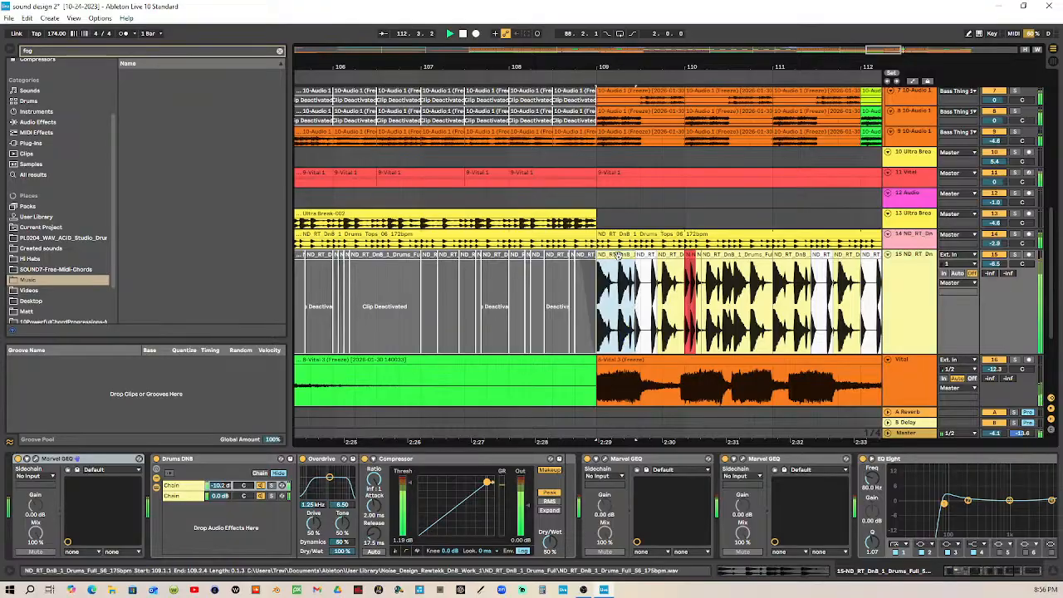
Step: Replay the second Meat section from just before bar 101, and stop playback with the position returned to the start
{"action": "left_click_drag", "start_coordinate": [548, 70], "coordinate": [548, 64]}
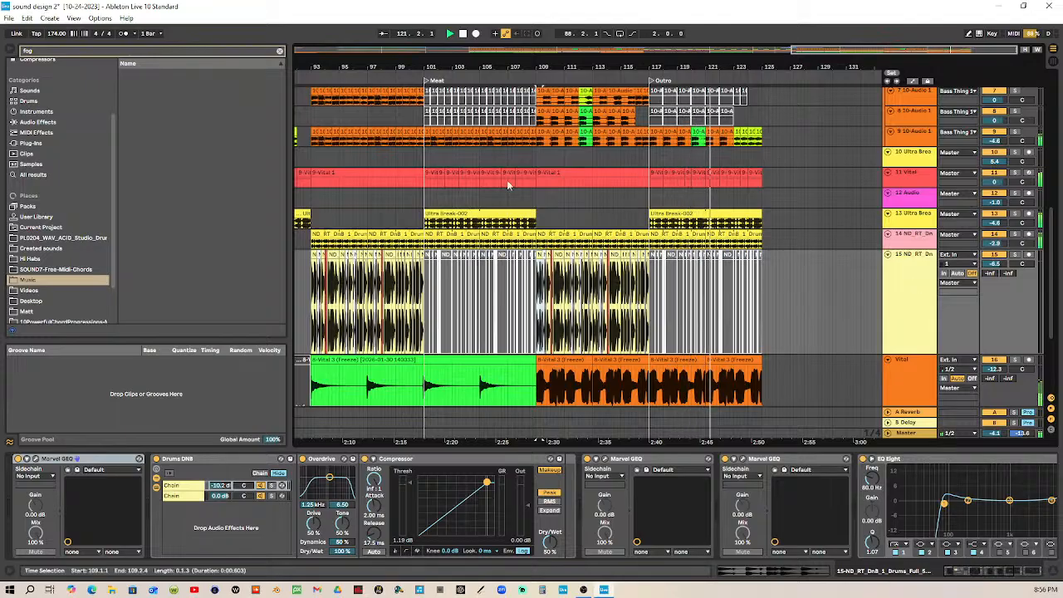
{"action": "left_click", "coordinate": [416, 76]}
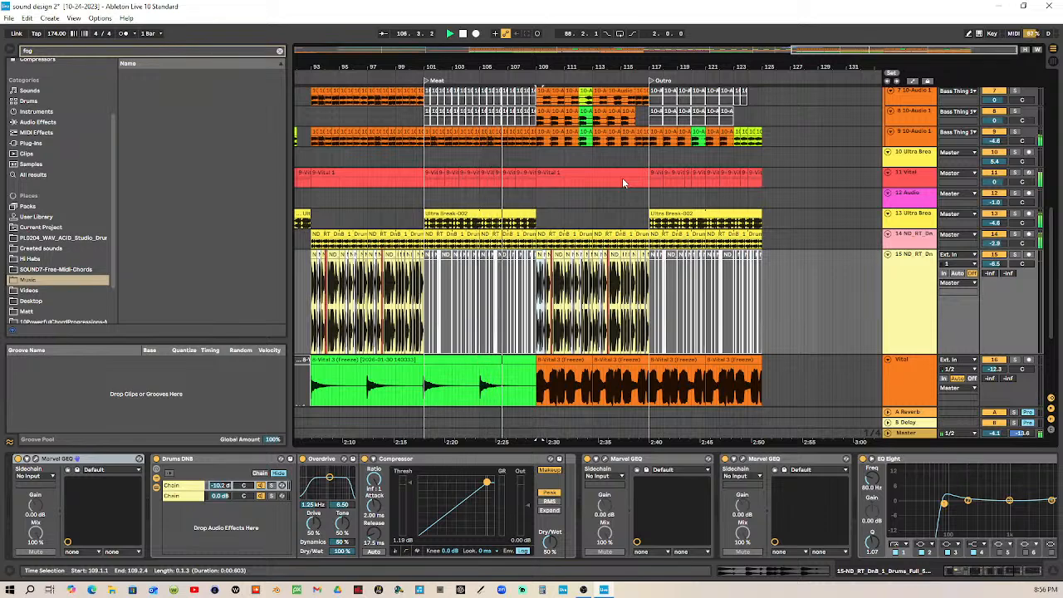
{"action": "key", "text": "space"}
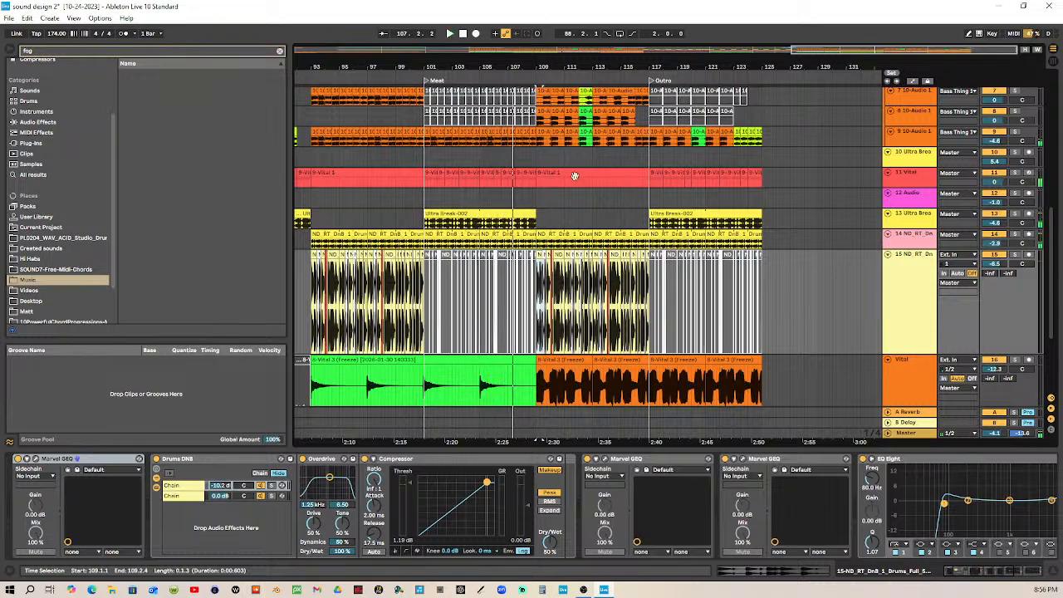
{"action": "left_click", "coordinate": [463, 34]}
Step: Move the copied Alexa words clip to bar 93 and set its sample start to 1.2.1 to trim the opening silence
{"action": "scroll", "coordinate": [500, 153], "scroll_direction": "up", "scroll_amount": 7}
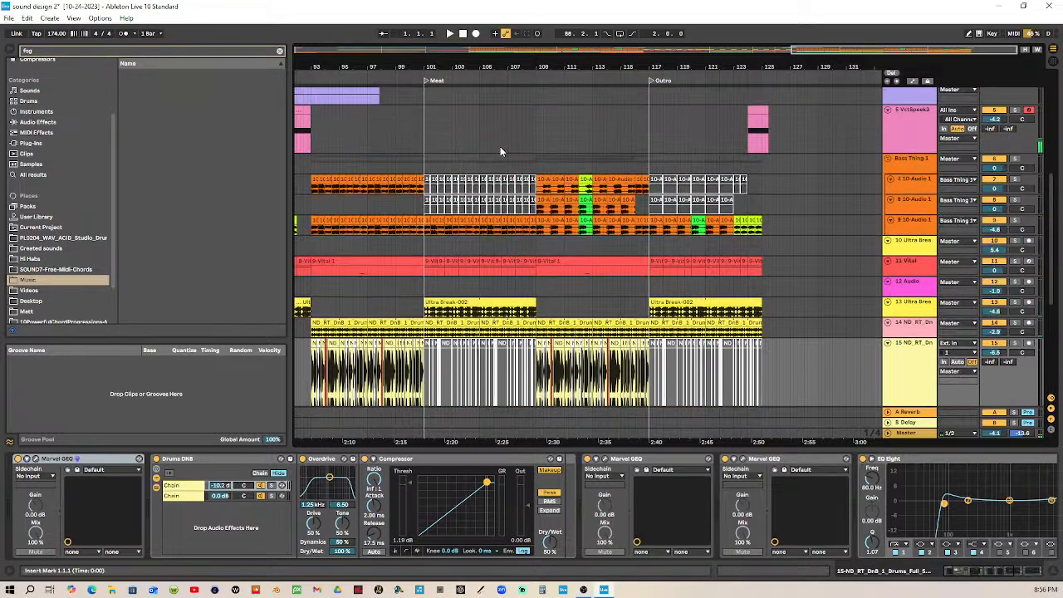
{"action": "left_click_drag", "start_coordinate": [472, 67], "coordinate": [538, 73]}
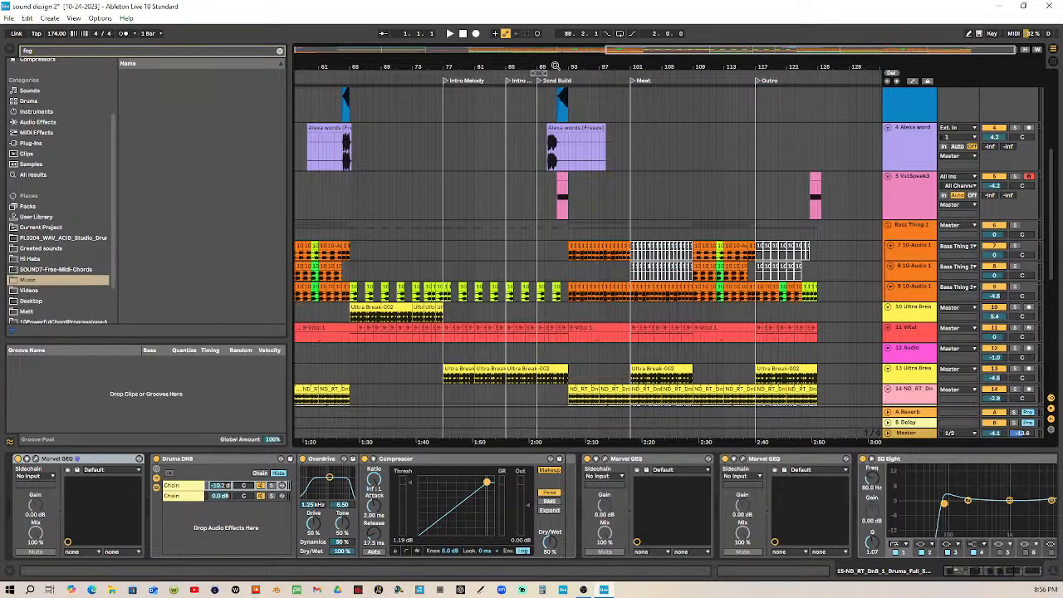
{"action": "left_click_drag", "start_coordinate": [555, 66], "coordinate": [555, 117]}
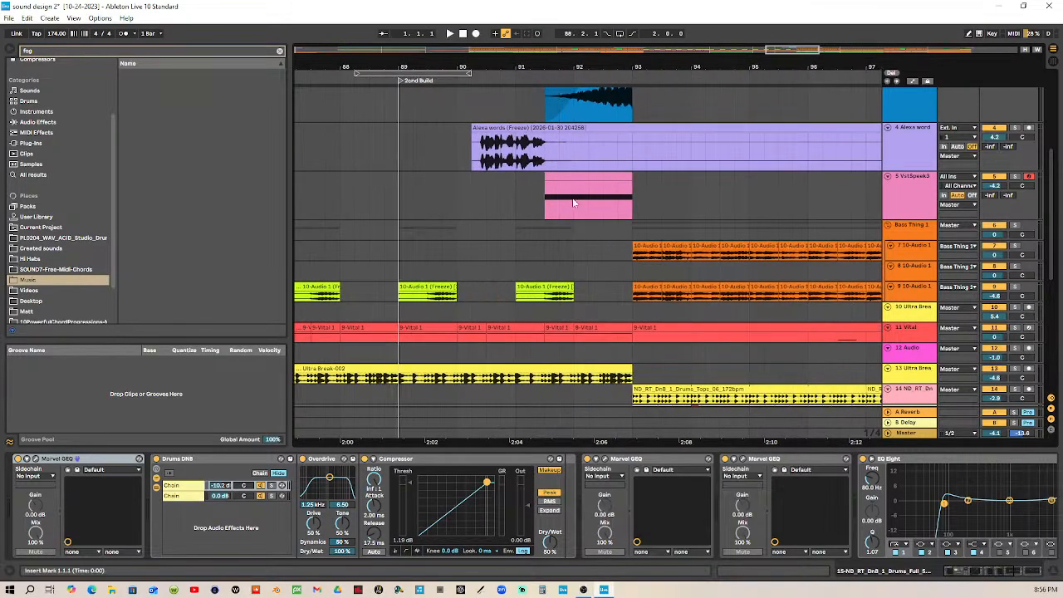
{"action": "mouse_move", "coordinate": [545, 127]}
{"action": "left_mouse_down"}
{"action": "mouse_move", "coordinate": [529, 127]}
{"action": "mouse_move", "coordinate": [705, 132]}
{"action": "mouse_move", "coordinate": [555, 128]}
{"action": "left_mouse_up"}
{"action": "double_click", "coordinate": [555, 128]}
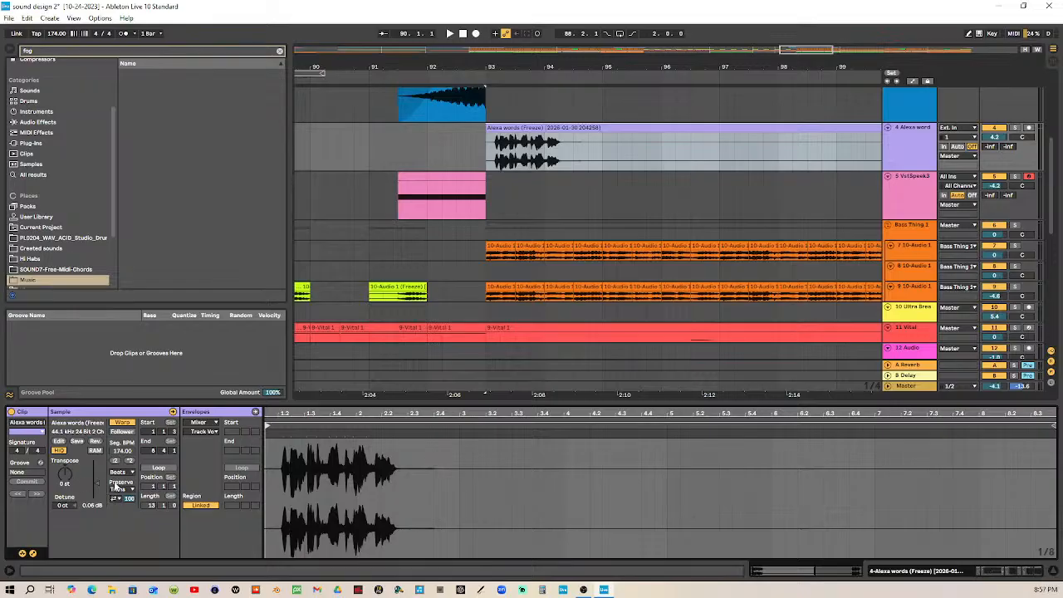
{"action": "left_click_drag", "start_coordinate": [268, 425], "coordinate": [280, 425]}
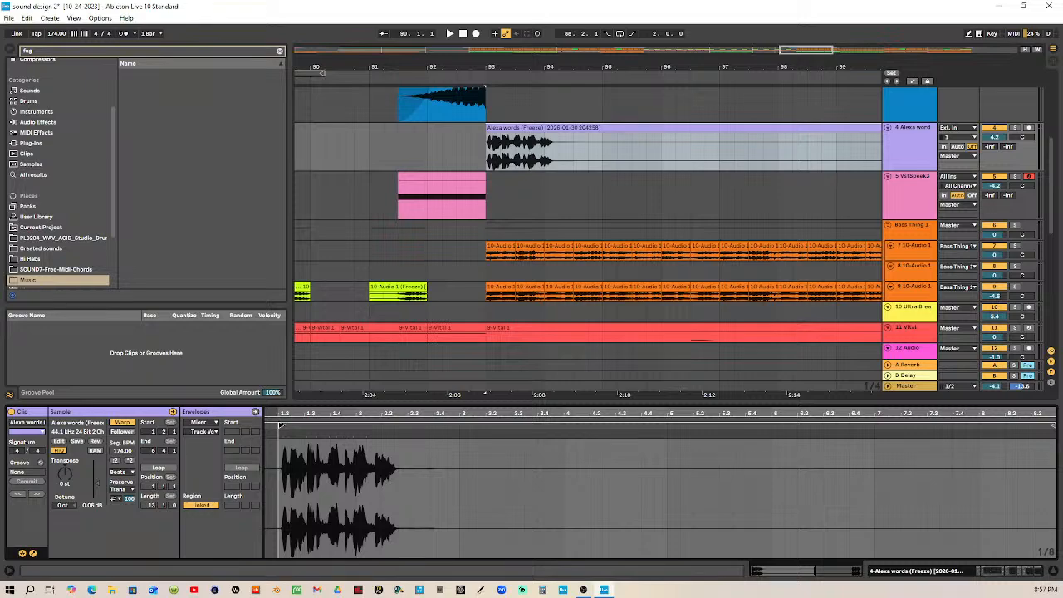
Step: Set the arrangement loop to start at 93.1.1 with a length of 35.1.0, and select all material inside it
{"action": "left_click_drag", "start_coordinate": [523, 65], "coordinate": [455, 66]}
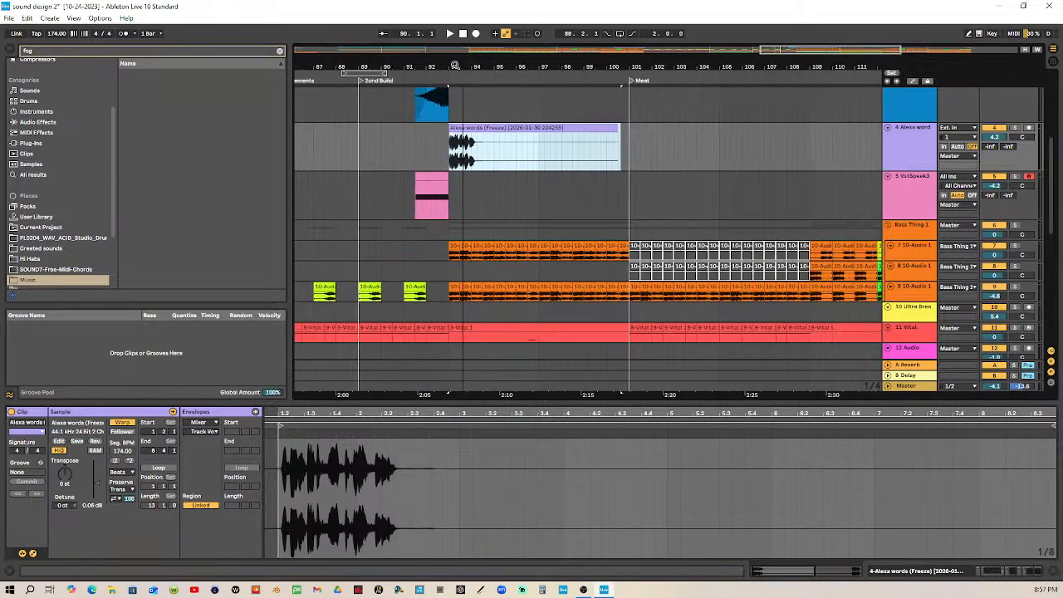
{"action": "left_click_drag", "start_coordinate": [372, 73], "coordinate": [856, 99]}
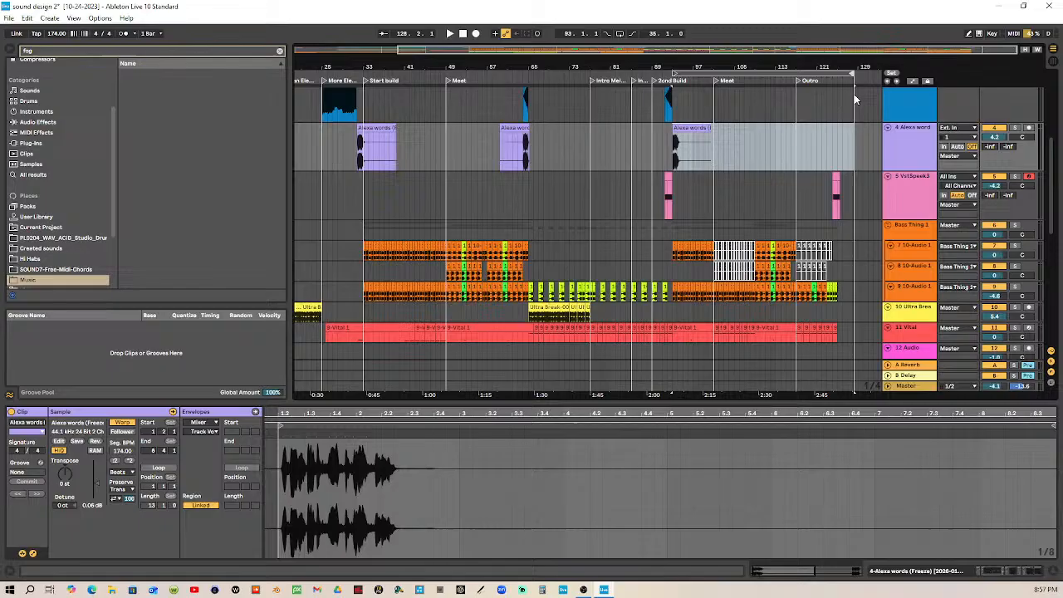
{"action": "left_click", "coordinate": [711, 73]}
{"action": "left_click_drag", "start_coordinate": [692, 66], "coordinate": [573, 167]}
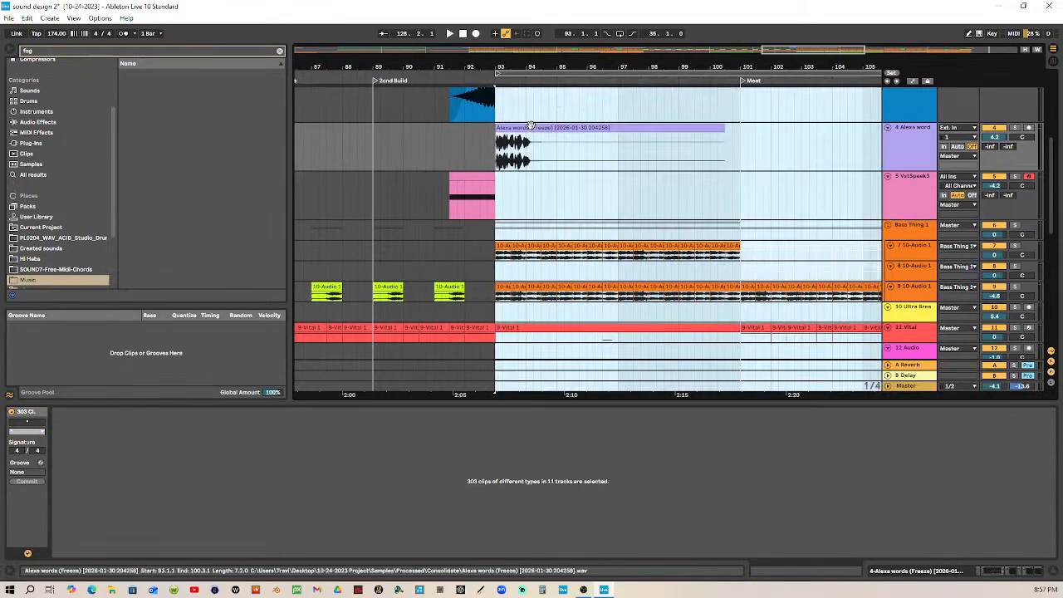
{"action": "left_click", "coordinate": [540, 142]}
{"action": "left_click", "coordinate": [539, 73]}
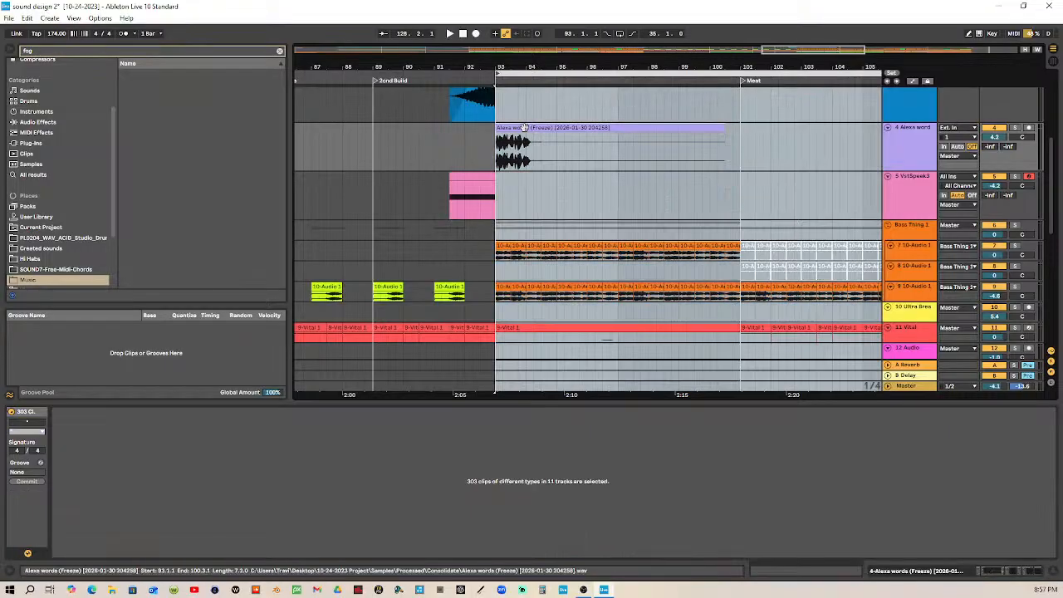
Step: Shift the selected looped material one bar later to start at bar 94, then return the Alexa words clip to bar 93
{"action": "left_click", "coordinate": [542, 126]}
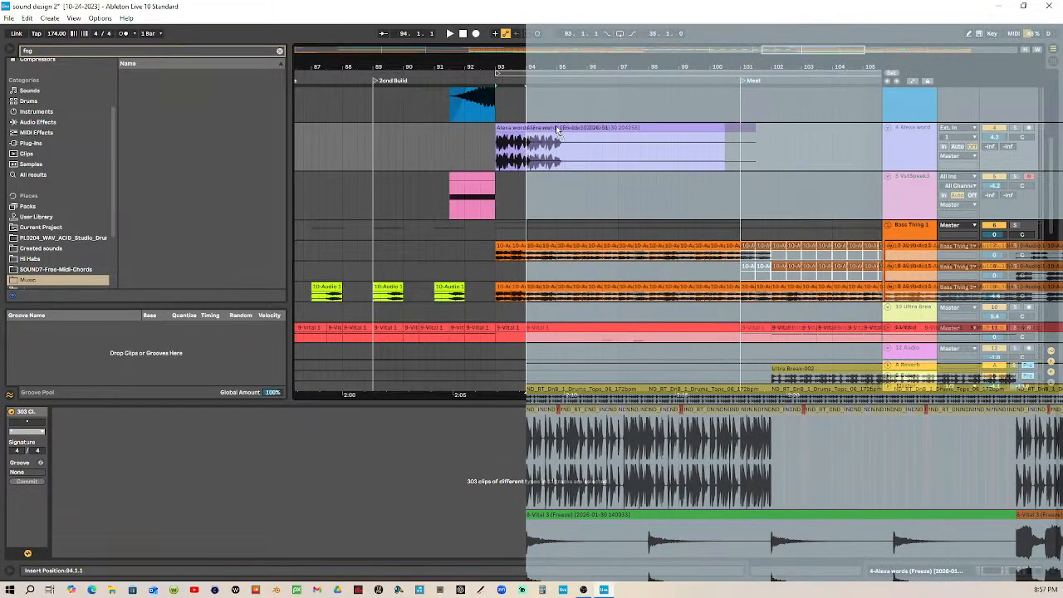
{"action": "left_click", "coordinate": [557, 128]}
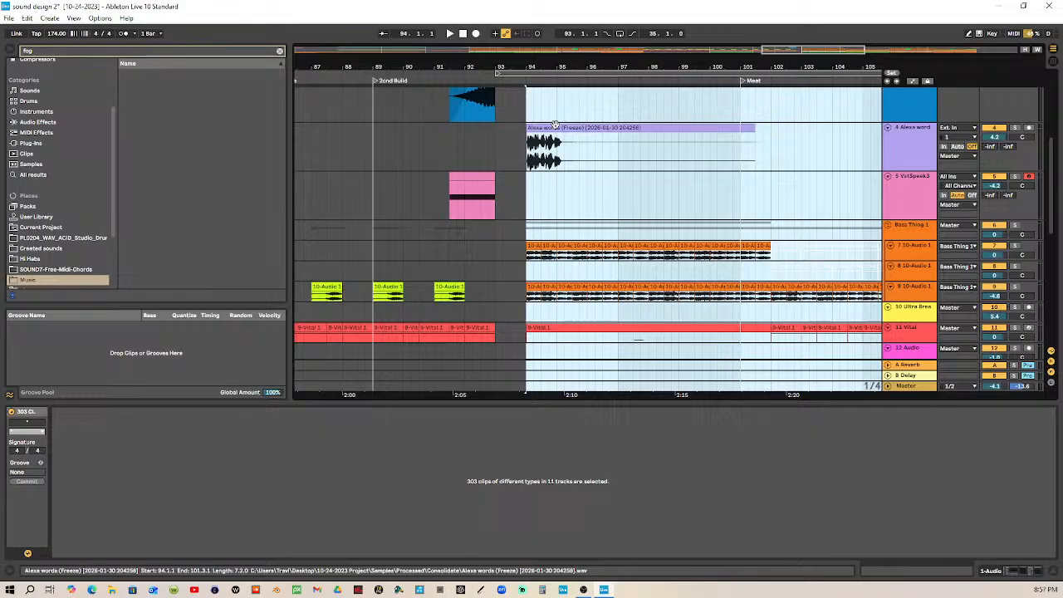
{"action": "left_click", "coordinate": [556, 127]}
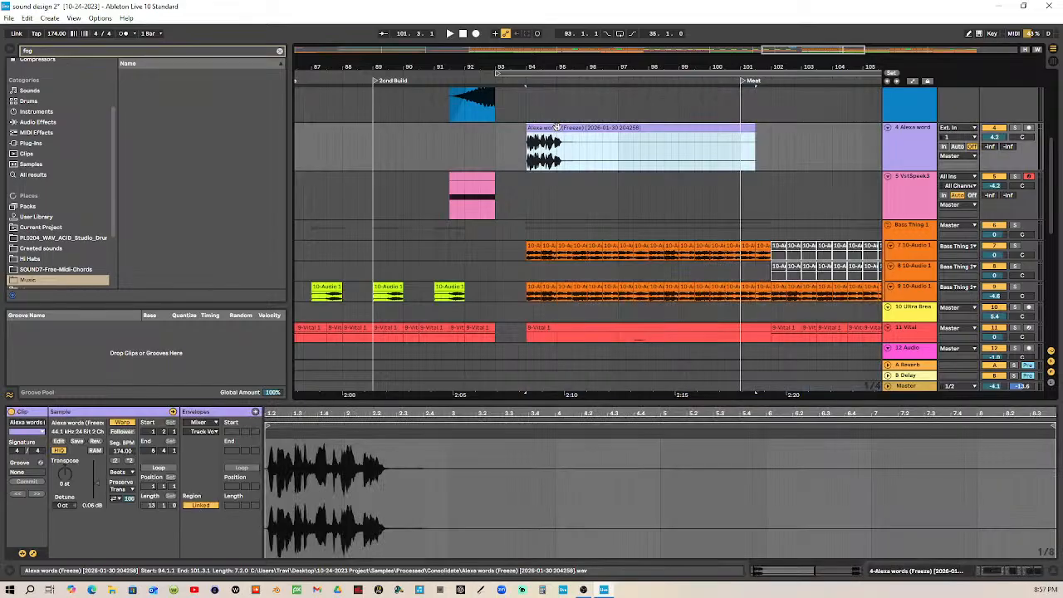
Step: Play back the transition from the 2nd Build into the shifted drop, and stop with the position returned to the start
{"action": "left_click", "coordinate": [410, 76]}
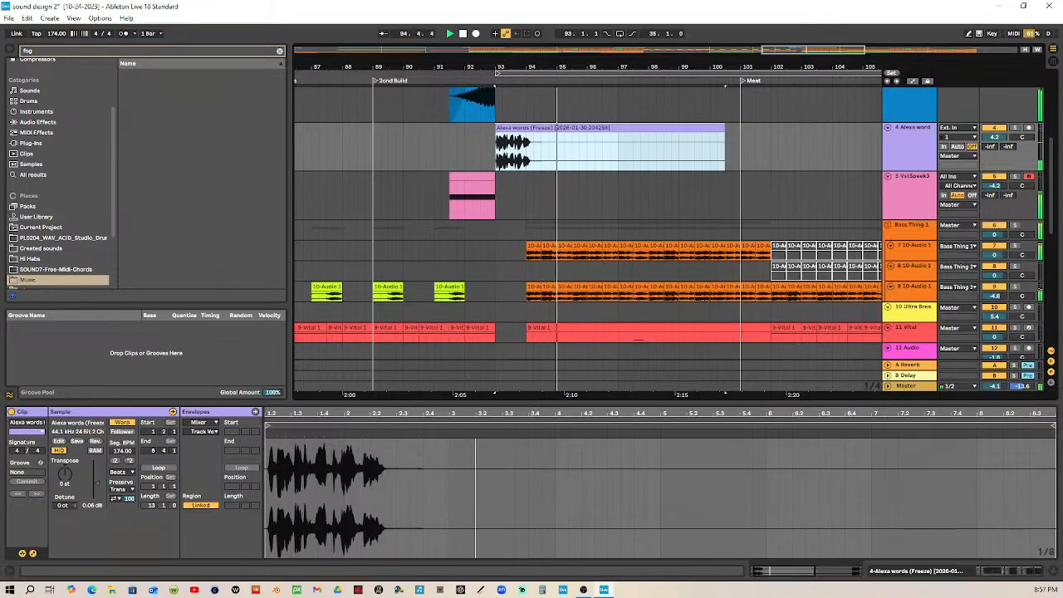
{"action": "left_click_drag", "start_coordinate": [648, 65], "coordinate": [502, 65]}
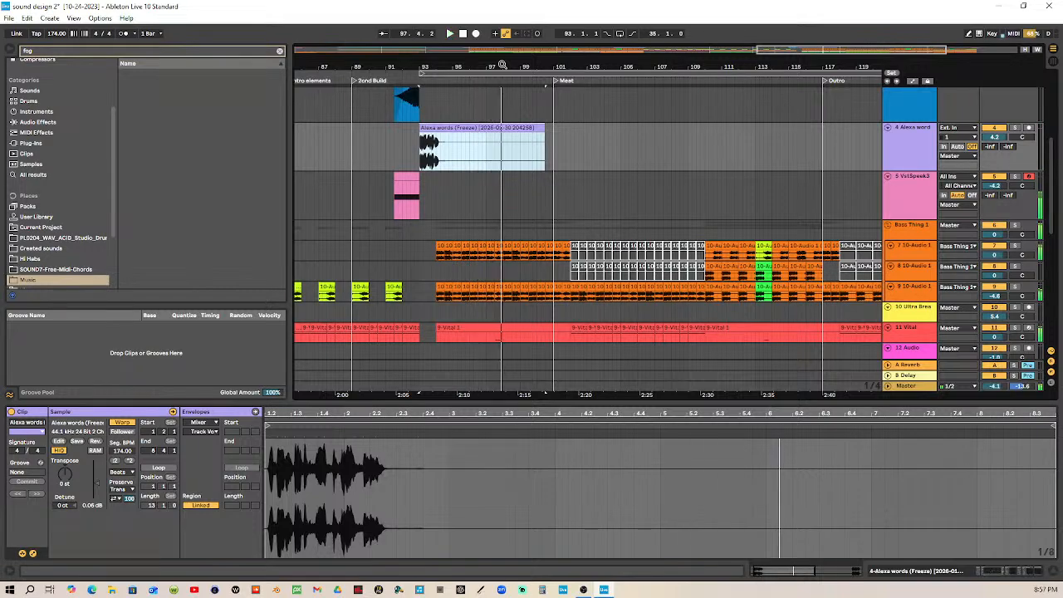
{"action": "left_click_drag", "start_coordinate": [502, 65], "coordinate": [502, 50]}
{"action": "key", "text": "space"}
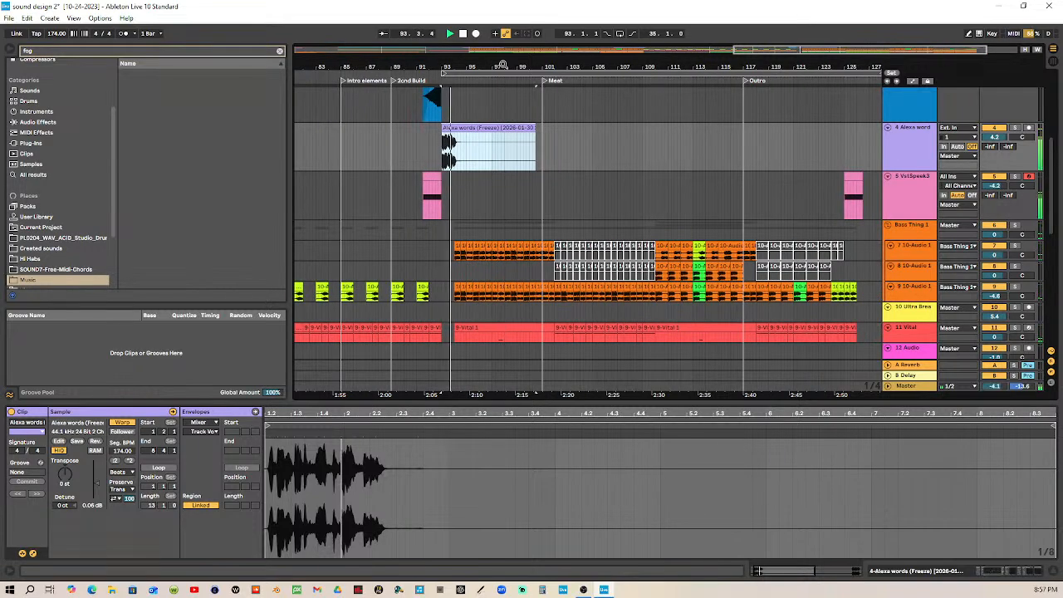
{"action": "key", "text": "space"}
{"action": "left_click", "coordinate": [463, 34]}
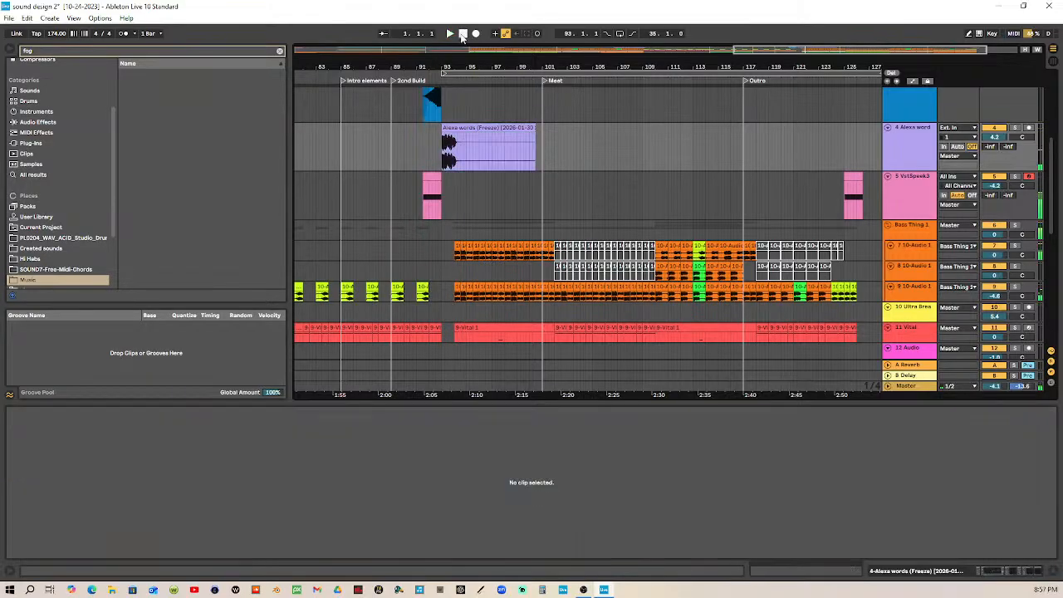
Step: Show the effects chain of the Alexa words track and play its vocal clip from bar 93
{"action": "left_click", "coordinate": [463, 130]}
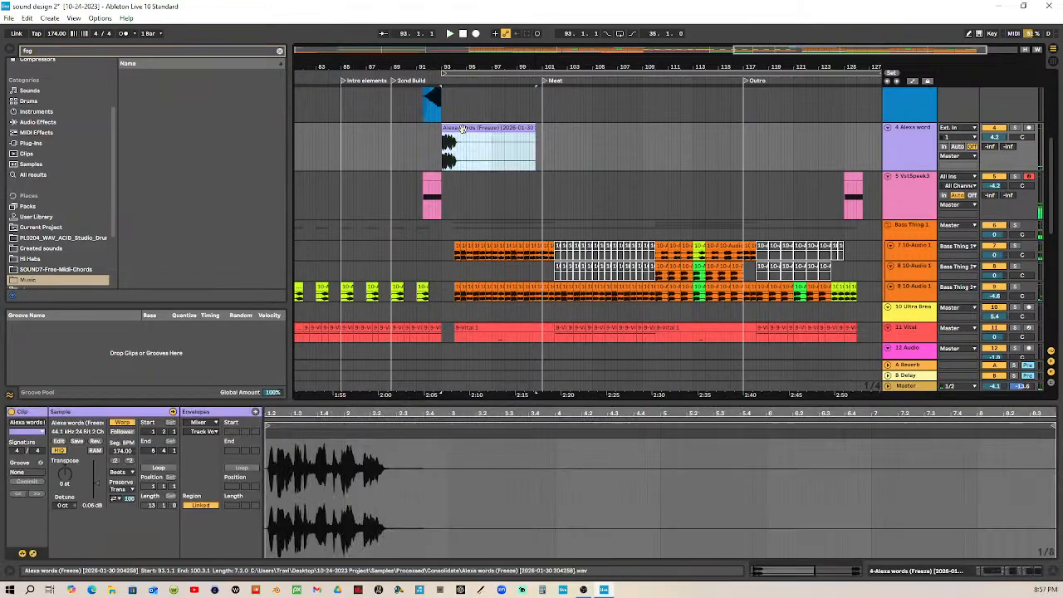
{"action": "left_click", "coordinate": [904, 134]}
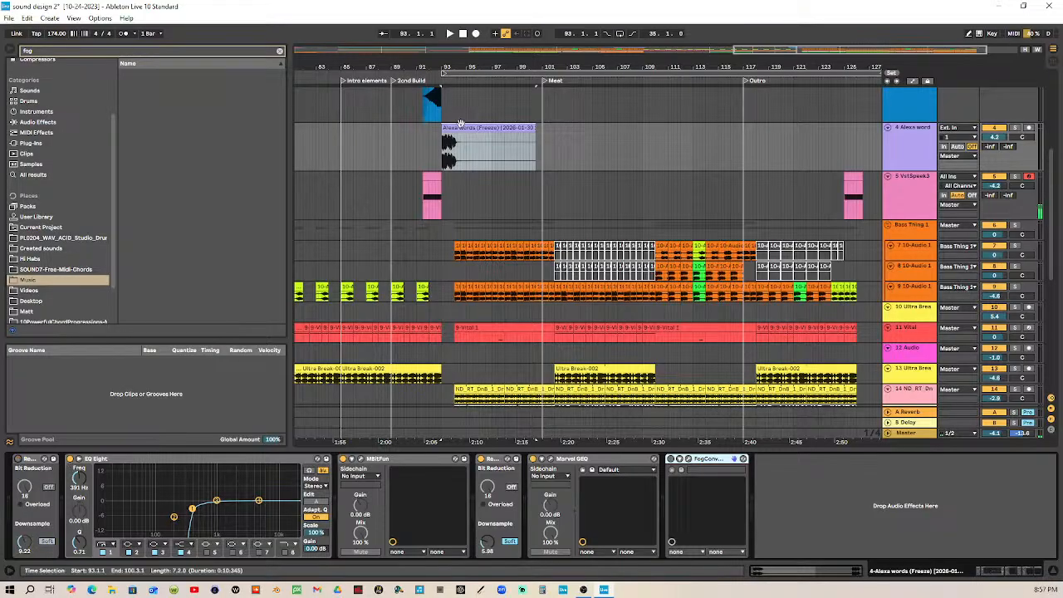
{"action": "key", "text": "space"}
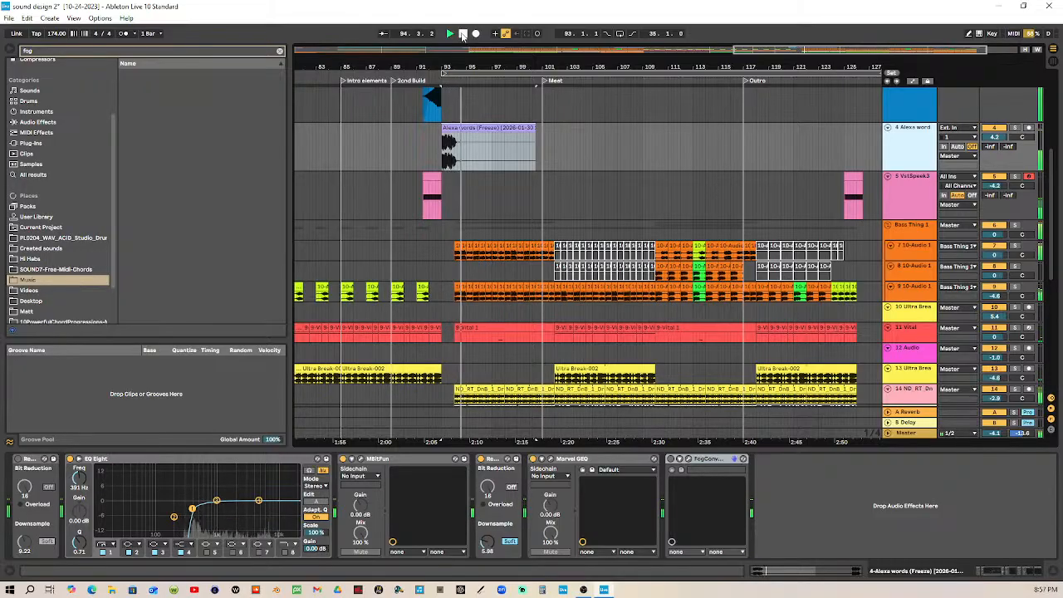
Step: Audition the Alexa vocal with the first Redux on and the second off, then restore both devices to their previous states
{"action": "left_click", "coordinate": [19, 460]}
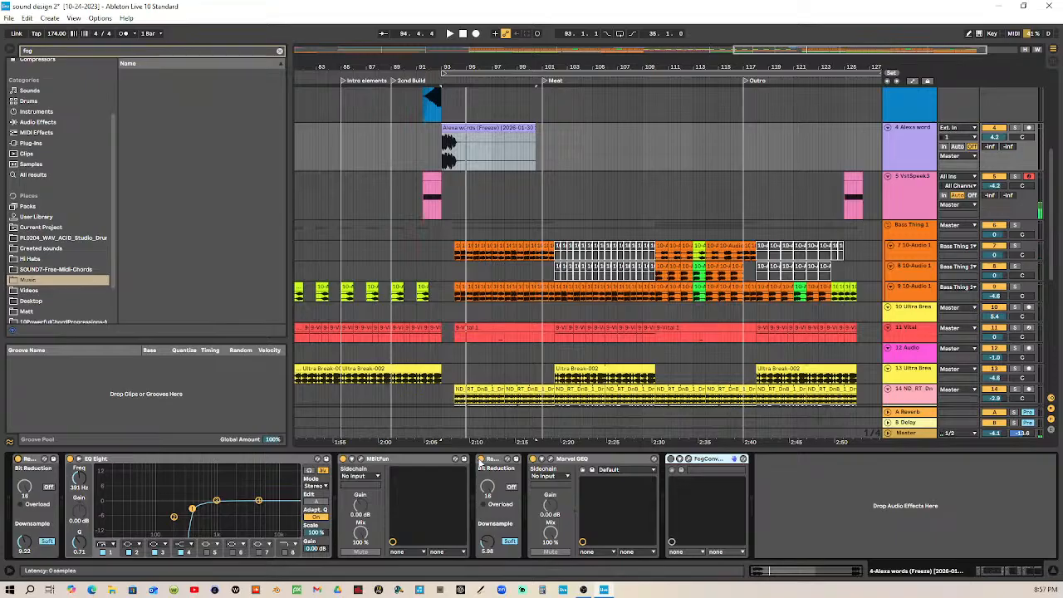
{"action": "left_click", "coordinate": [427, 93]}
{"action": "key", "text": "space"}
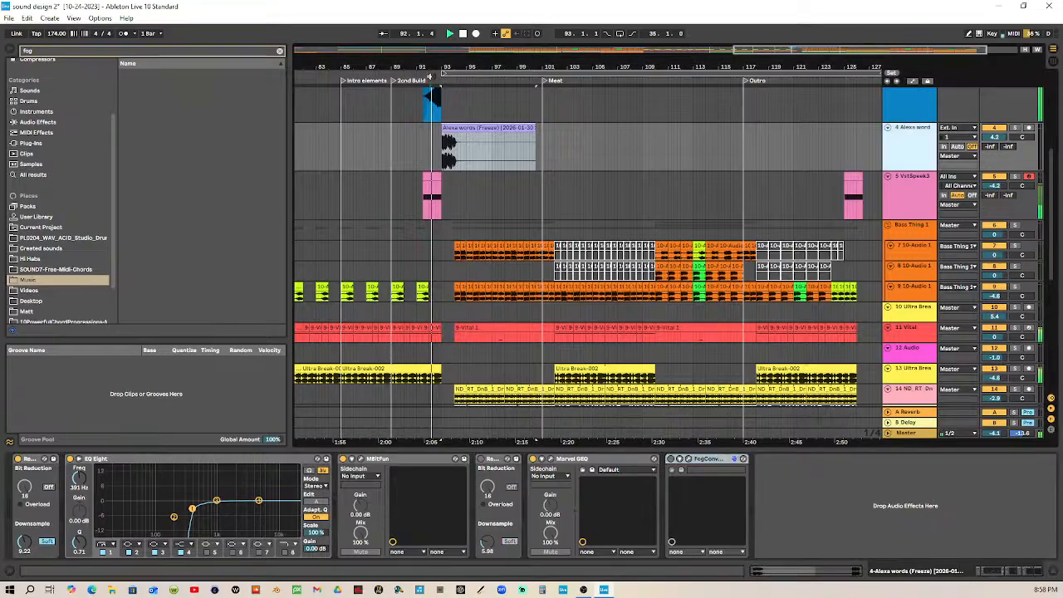
{"action": "left_click", "coordinate": [463, 34]}
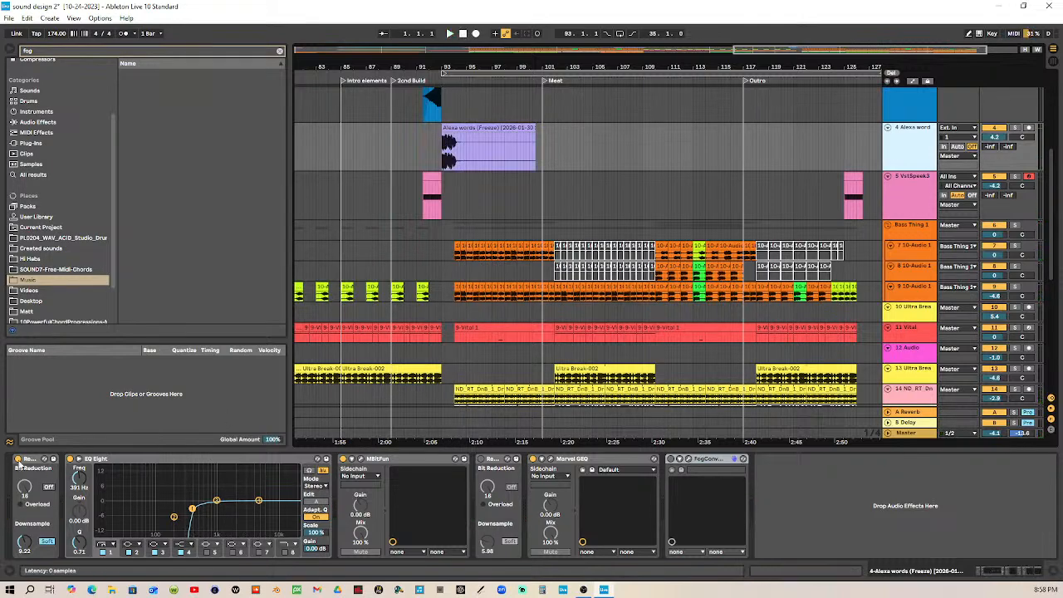
{"action": "left_click", "coordinate": [17, 459]}
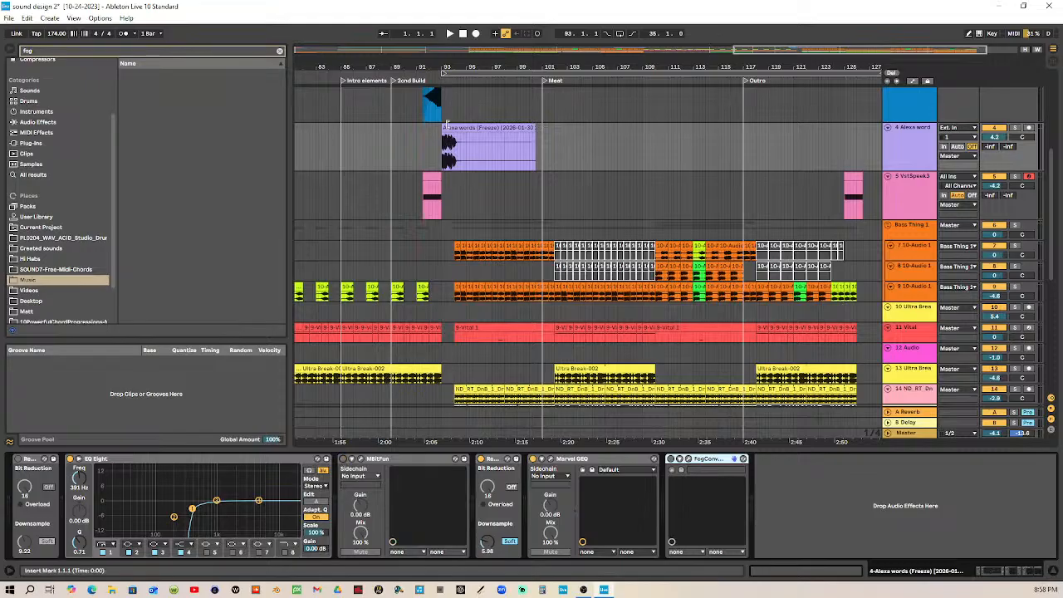
Step: Replay the Alexa vocal transition around bar 93, and stop playback with the position returned to the start
{"action": "left_click", "coordinate": [450, 33]}
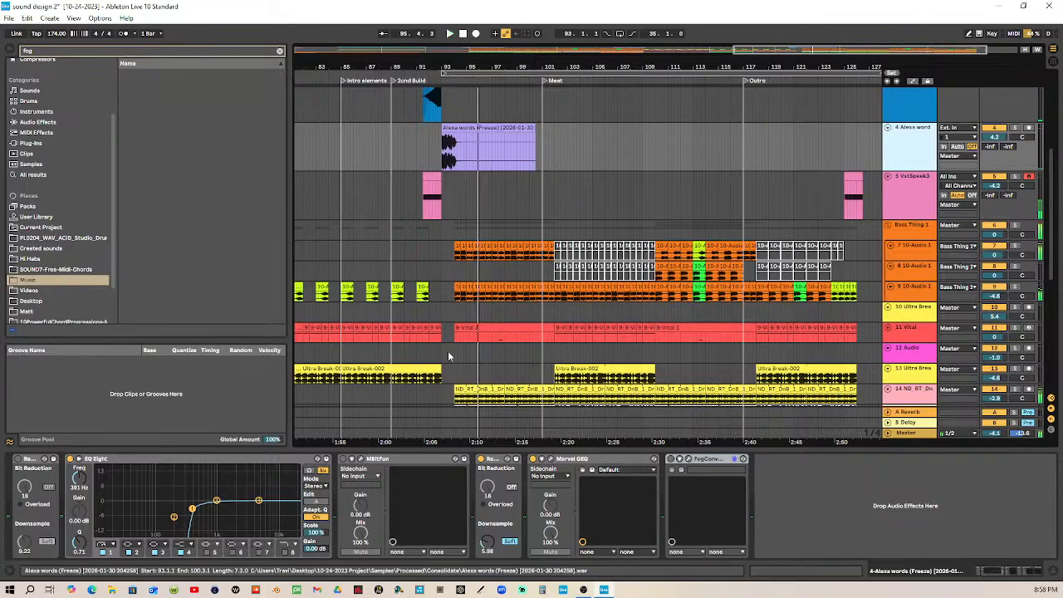
{"action": "left_click", "coordinate": [440, 79]}
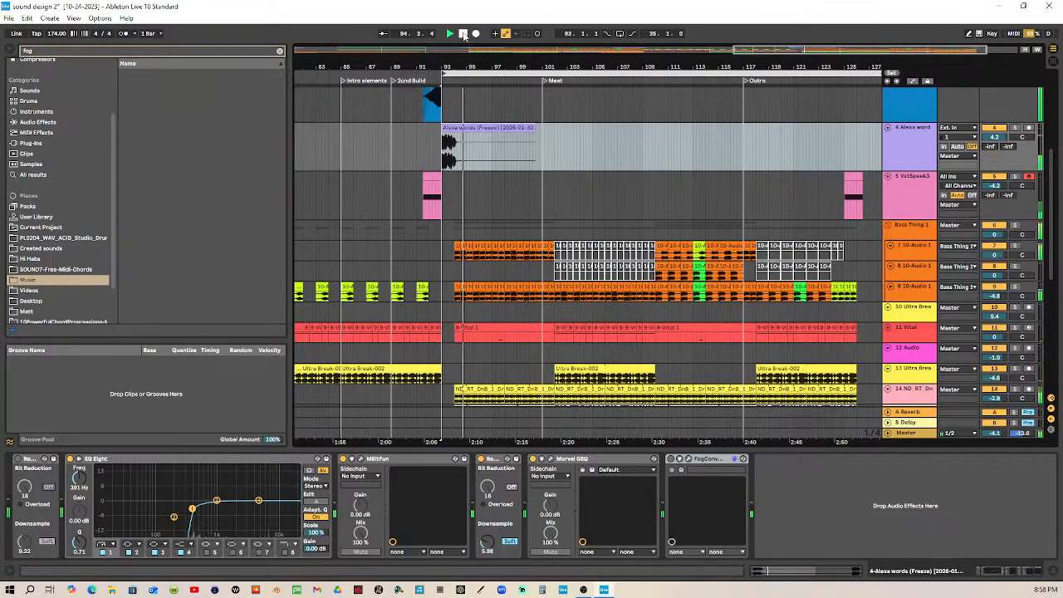
{"action": "left_click", "coordinate": [464, 34]}
{"action": "left_click_drag", "start_coordinate": [457, 67], "coordinate": [457, 112]}
{"action": "left_click", "coordinate": [464, 35]}
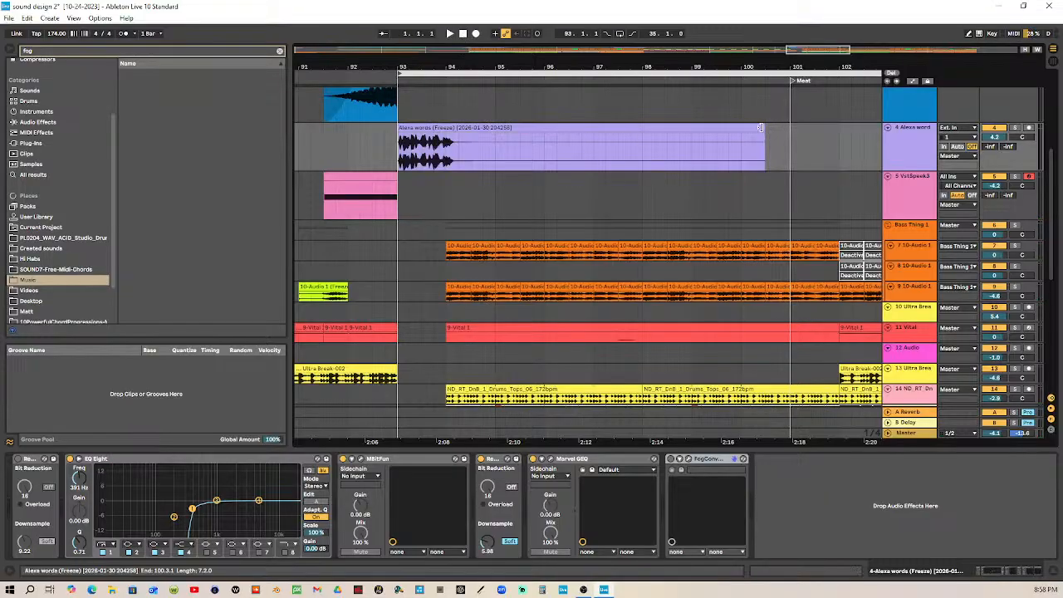
Step: Time-stretch the Alexa words clip at bar 93 shorter so it ends at 99.4.1, and play it back
{"action": "left_click_drag", "start_coordinate": [760, 127], "coordinate": [728, 127]}
{"action": "key", "text": "space"}
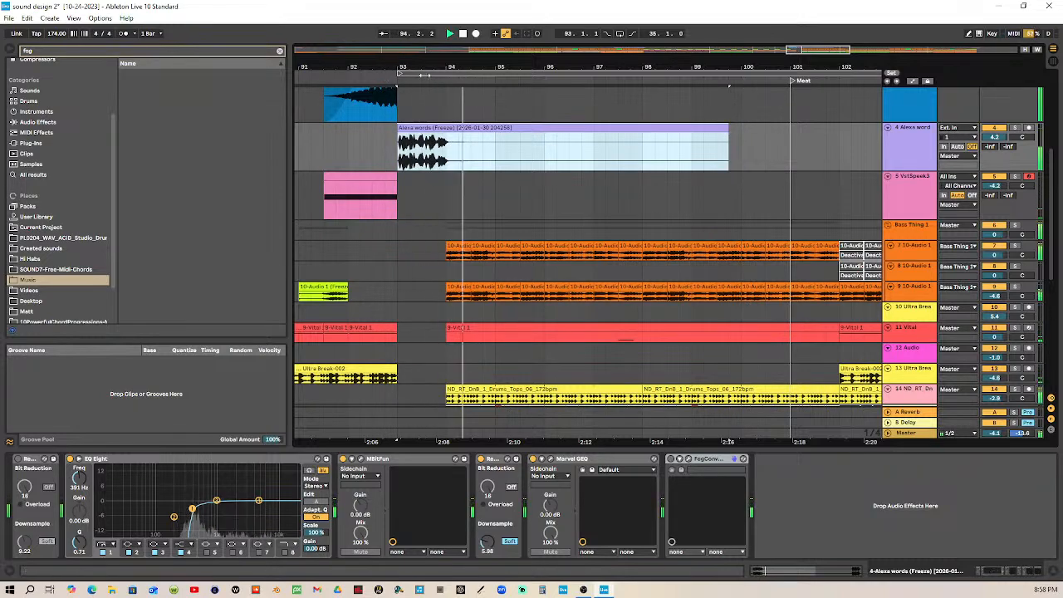
{"action": "key", "text": "space"}
Step: Set the sample start of the Alexa words clip running into bar 65 to 8.3.3, and trim its end to 65.1.3
{"action": "left_click_drag", "start_coordinate": [443, 69], "coordinate": [806, 16]}
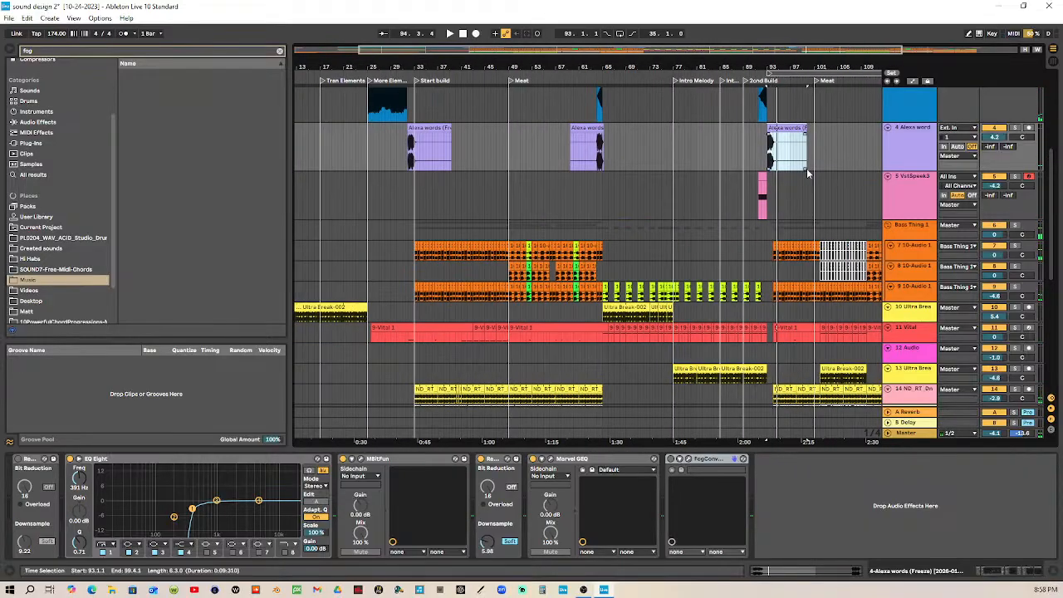
{"action": "left_click_drag", "start_coordinate": [622, 75], "coordinate": [601, 81]}
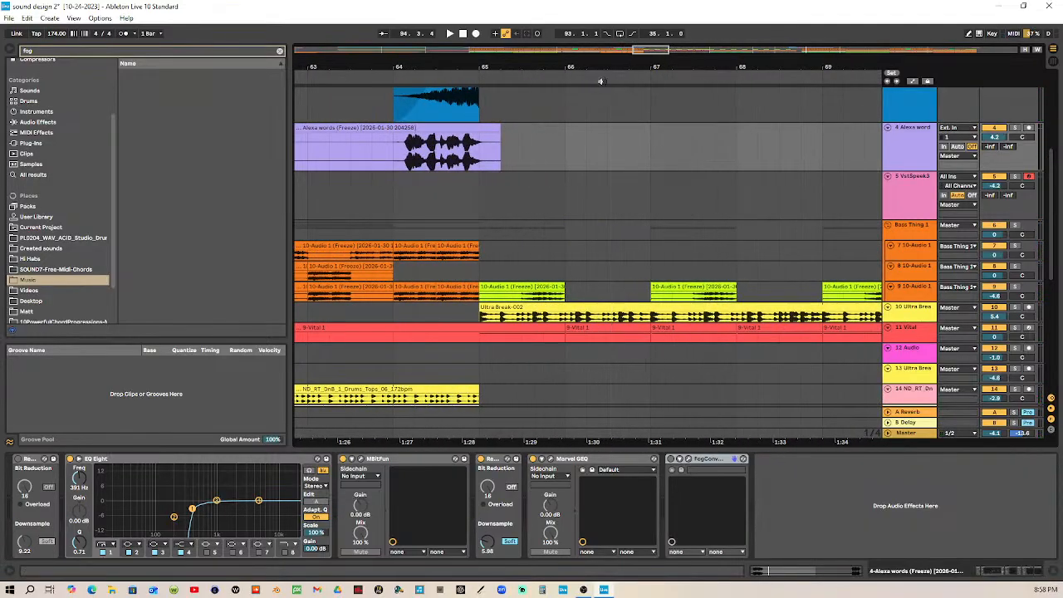
{"action": "double_click", "coordinate": [482, 128]}
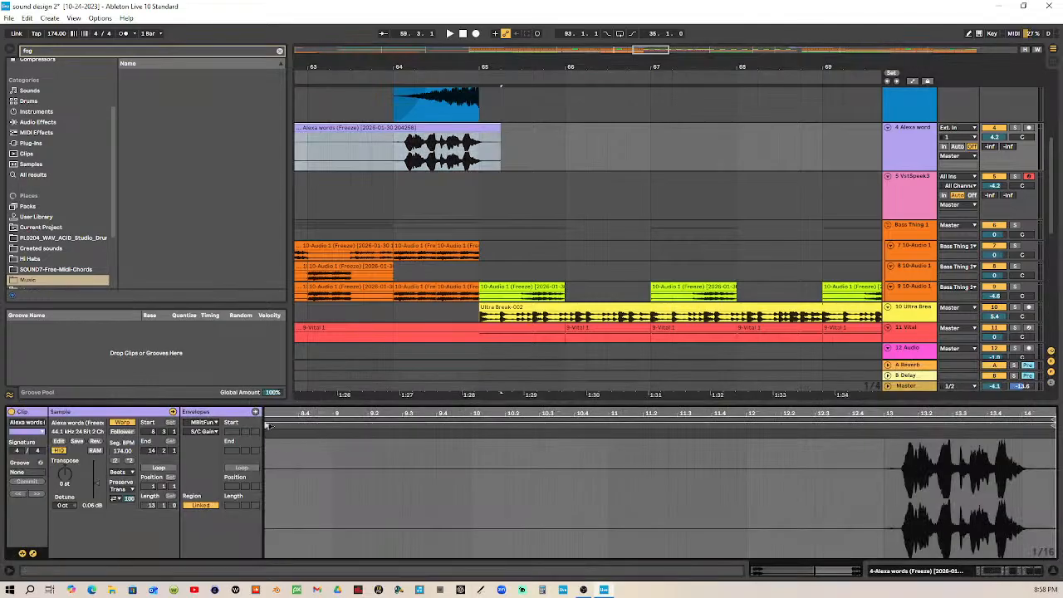
{"action": "left_click_drag", "start_coordinate": [268, 424], "coordinate": [284, 425]}
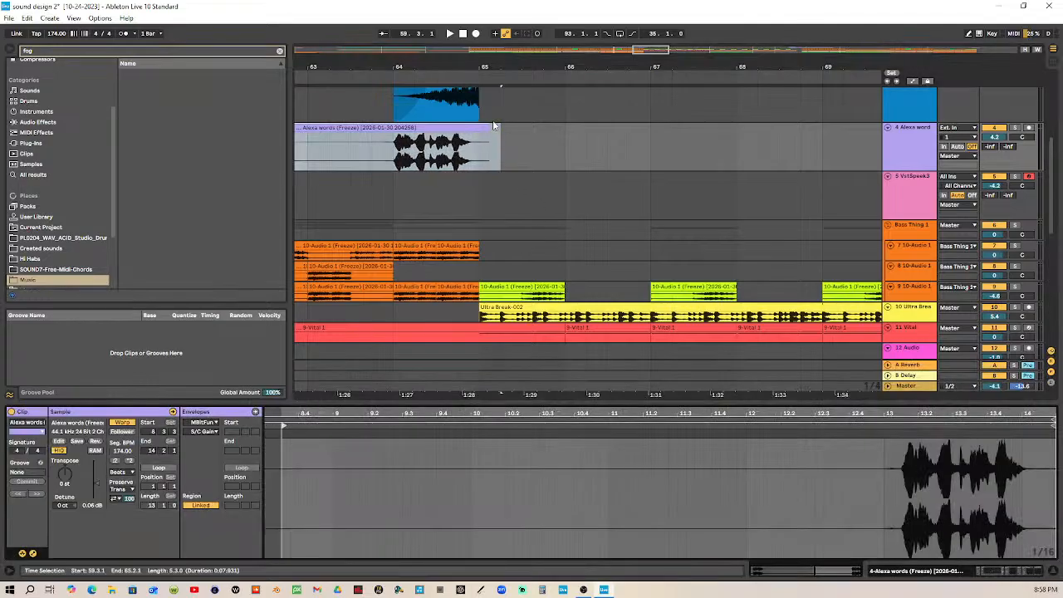
{"action": "mouse_move", "coordinate": [485, 128]}
{"action": "left_mouse_down"}
{"action": "mouse_move", "coordinate": [499, 125]}
{"action": "mouse_move", "coordinate": [485, 125]}
{"action": "left_mouse_up"}
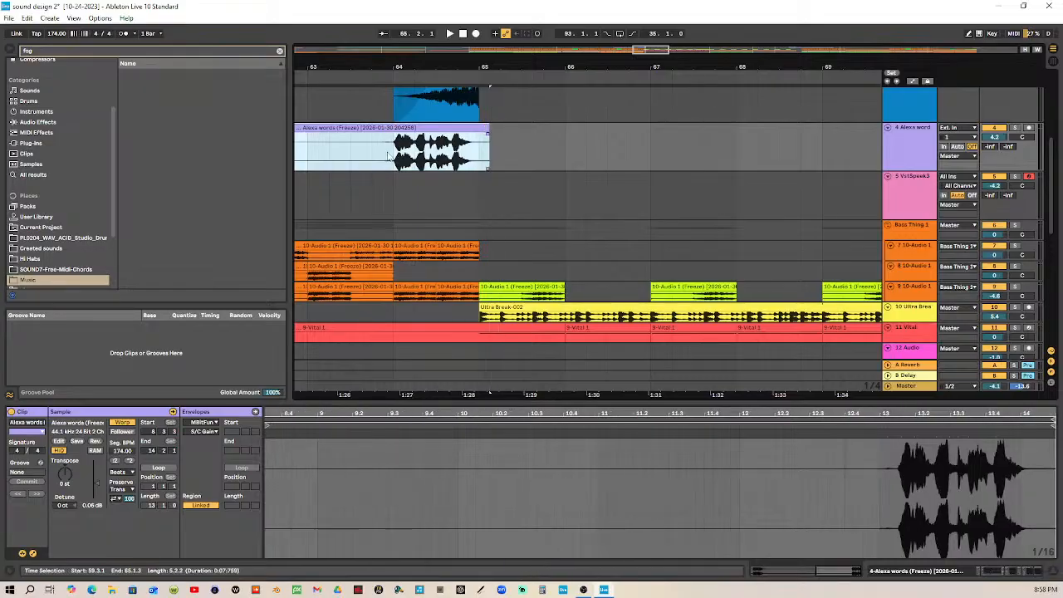
Step: Split off the Alexa vocal in bar 64, stretch that piece to end at 65.2.1, and play the result
{"action": "left_click_drag", "start_coordinate": [394, 151], "coordinate": [501, 151]}
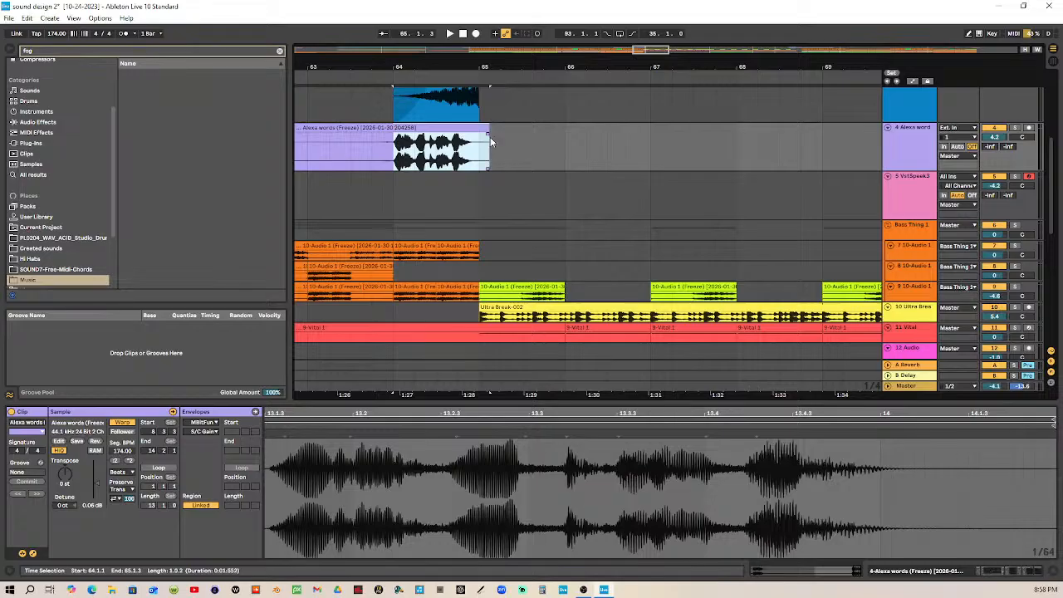
{"action": "left_click", "coordinate": [485, 140], "text": "shift"}
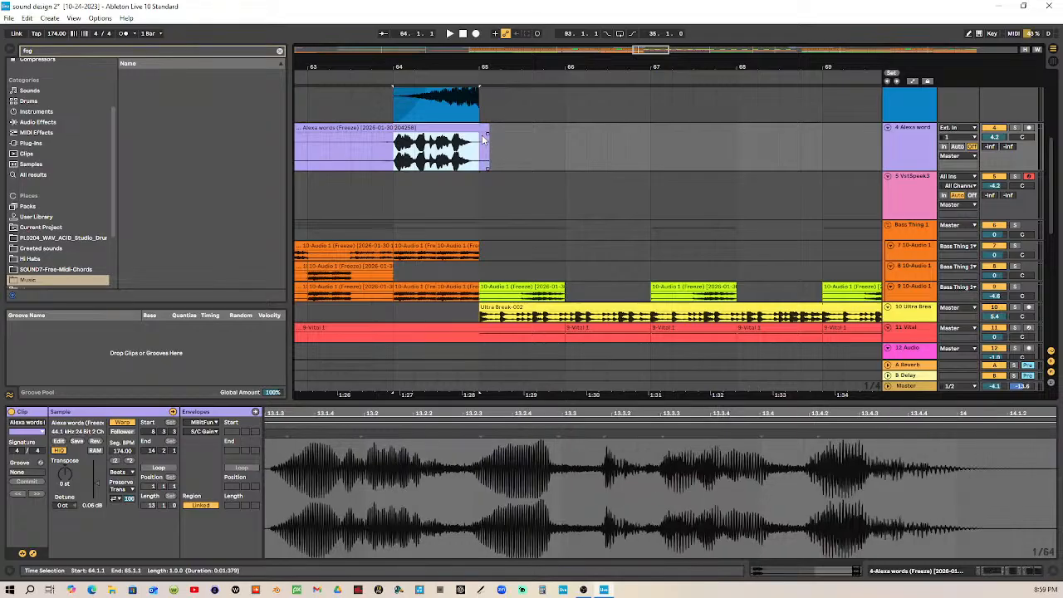
{"action": "key", "text": "ctrl+e"}
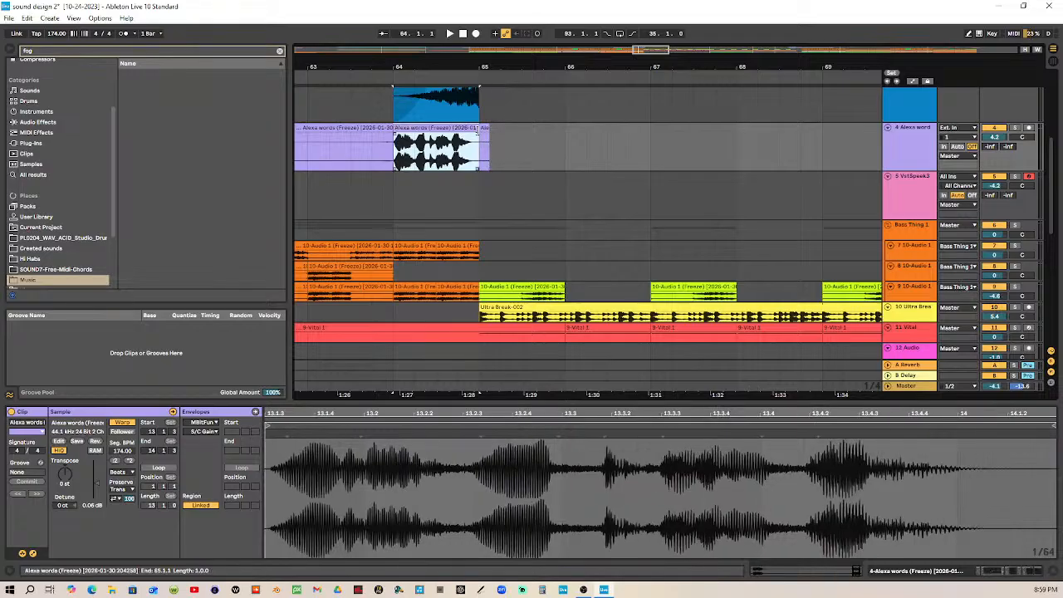
{"action": "left_click_drag", "start_coordinate": [478, 128], "coordinate": [499, 127]}
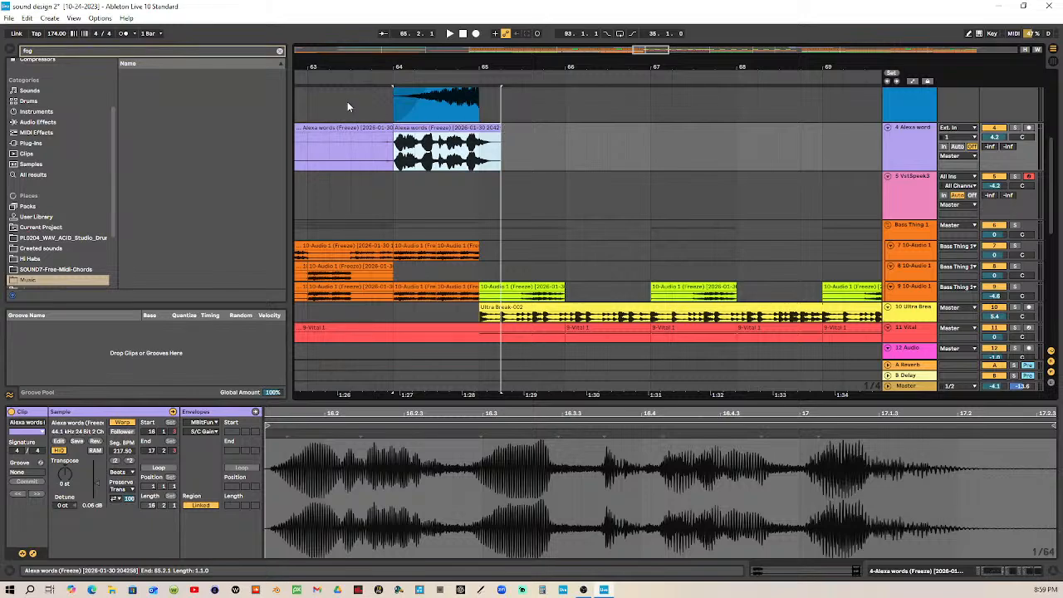
{"action": "left_click", "coordinate": [358, 79]}
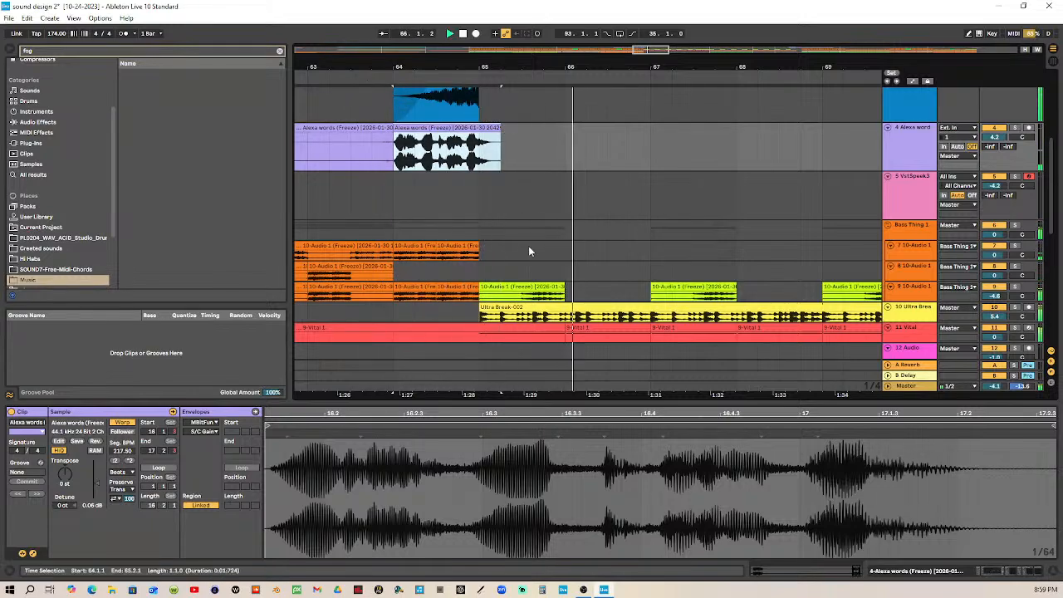
Step: Deactivate the ND_RT full drums clips in bar 64 on track 15, and play the transition into bar 65
{"action": "scroll", "coordinate": [528, 246], "scroll_direction": "down", "scroll_amount": 2}
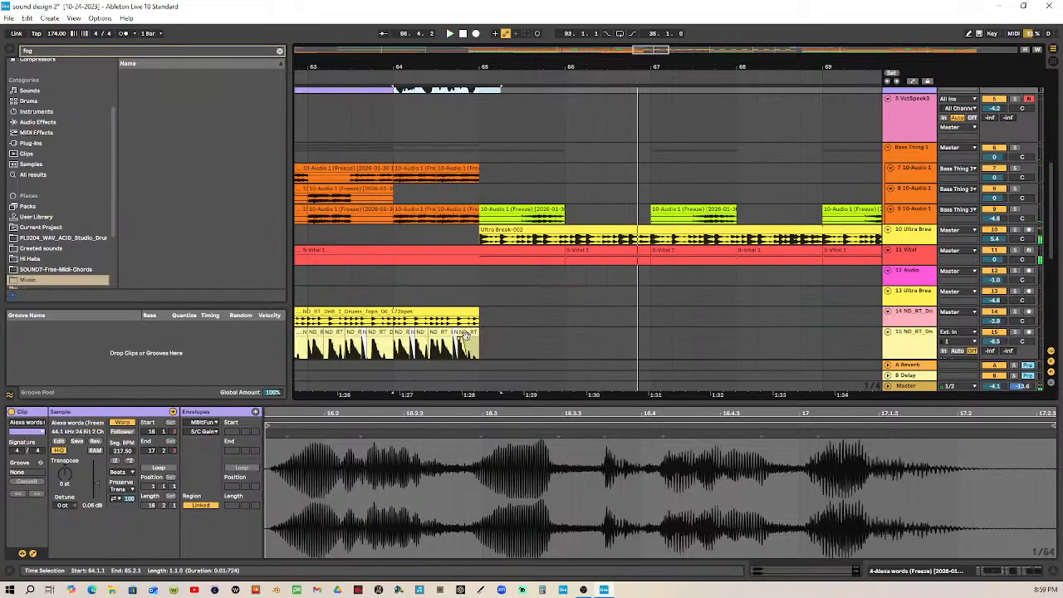
{"action": "left_click", "coordinate": [479, 293]}
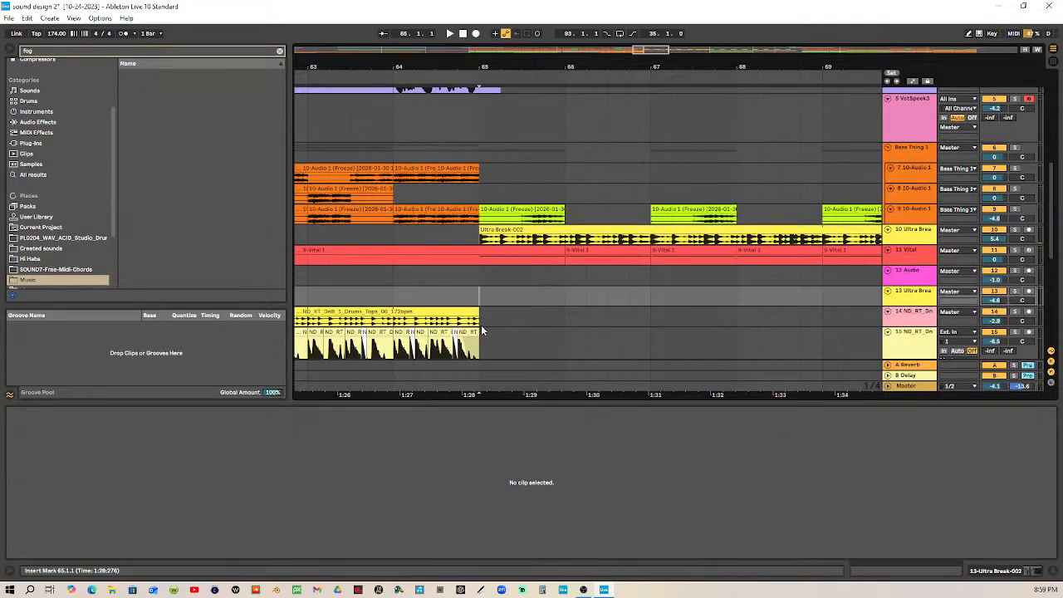
{"action": "left_click", "coordinate": [480, 335]}
{"action": "left_click_drag", "start_coordinate": [480, 335], "coordinate": [396, 348]}
{"action": "left_click", "coordinate": [394, 346]}
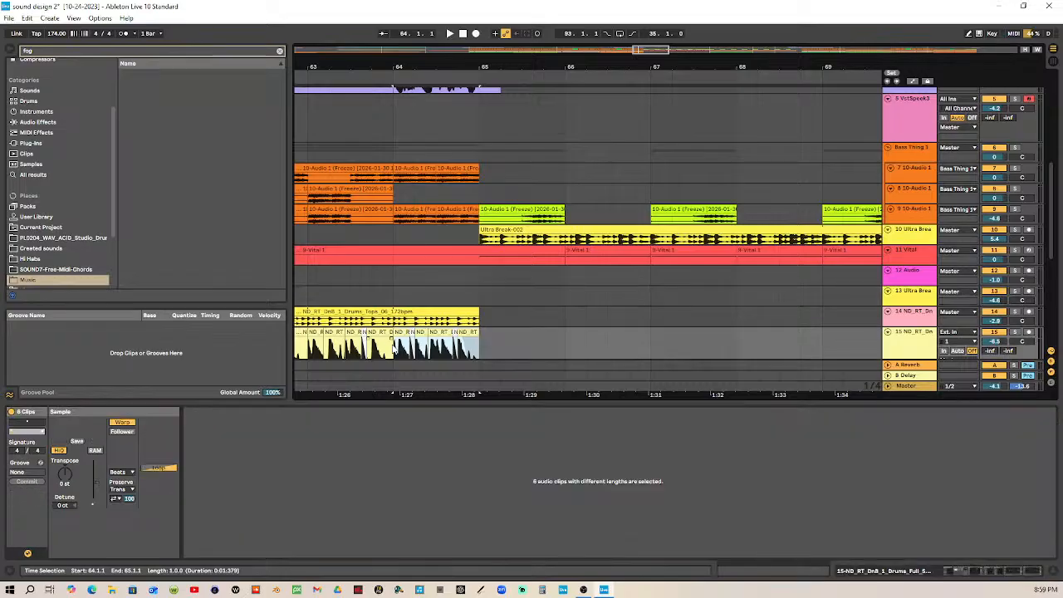
{"action": "key", "text": "Delete"}
{"action": "left_click", "coordinate": [350, 75]}
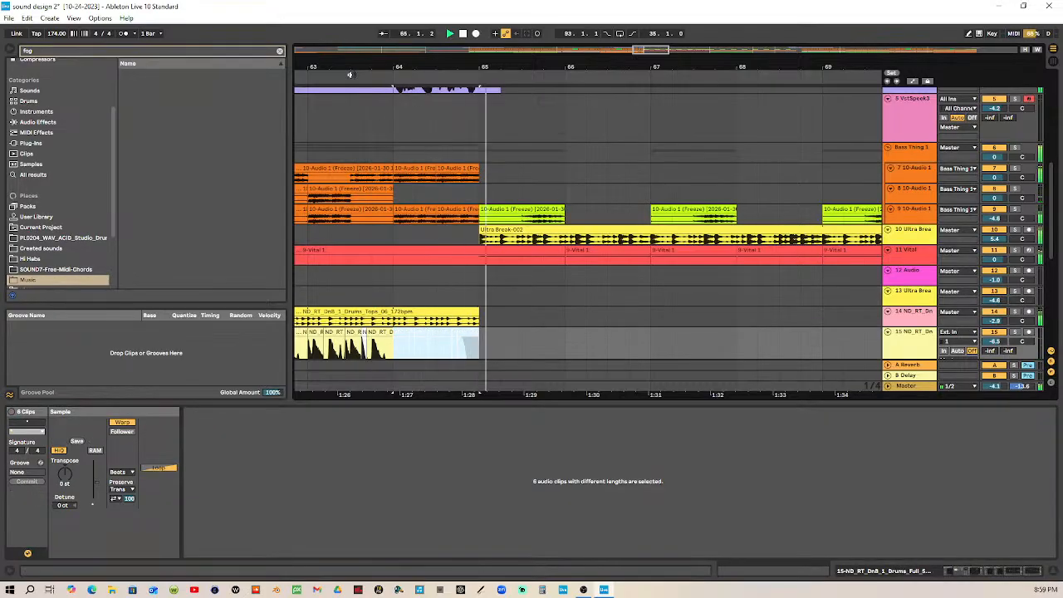
{"action": "key", "text": "space"}
Step: Deactivate the ND_RT drum tops clip spanning bars 61 to 65 on track 14, and replay the transition
{"action": "left_click", "coordinate": [462, 315]}
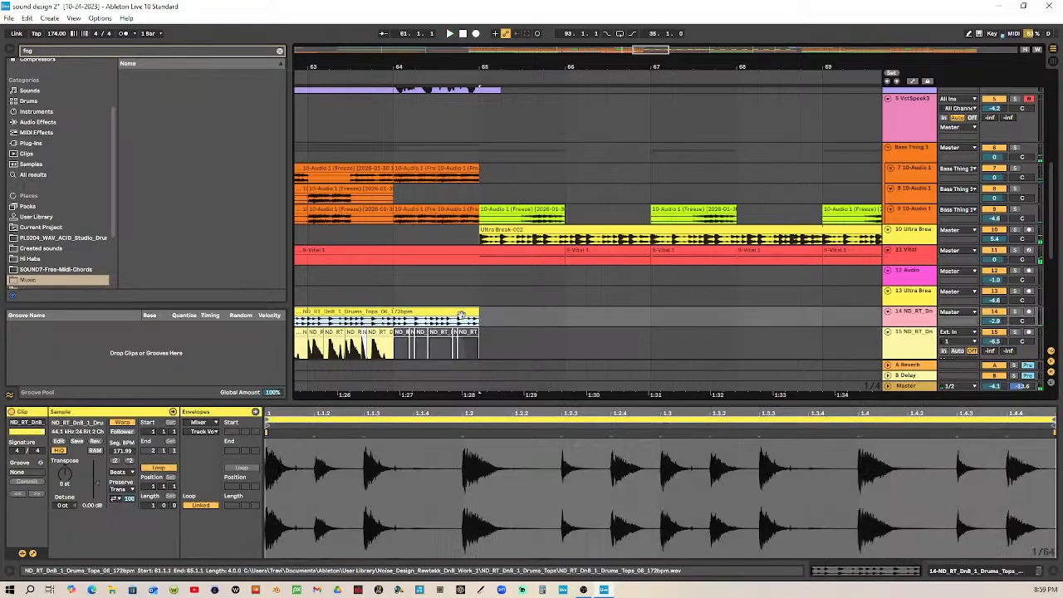
{"action": "key", "text": "Delete"}
{"action": "key", "text": "space"}
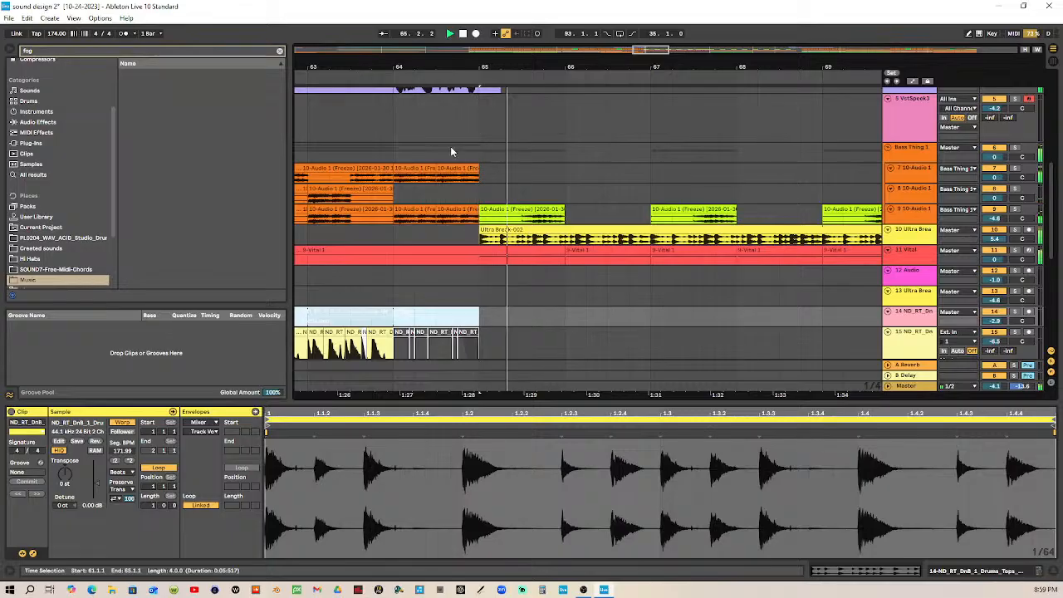
Step: Deactivate the riser clip in bar 64 on the Riser thing 1 track, and replay the transition into bar 65
{"action": "scroll", "coordinate": [500, 196], "scroll_direction": "up", "scroll_amount": 5}
{"action": "left_click", "coordinate": [470, 114]}
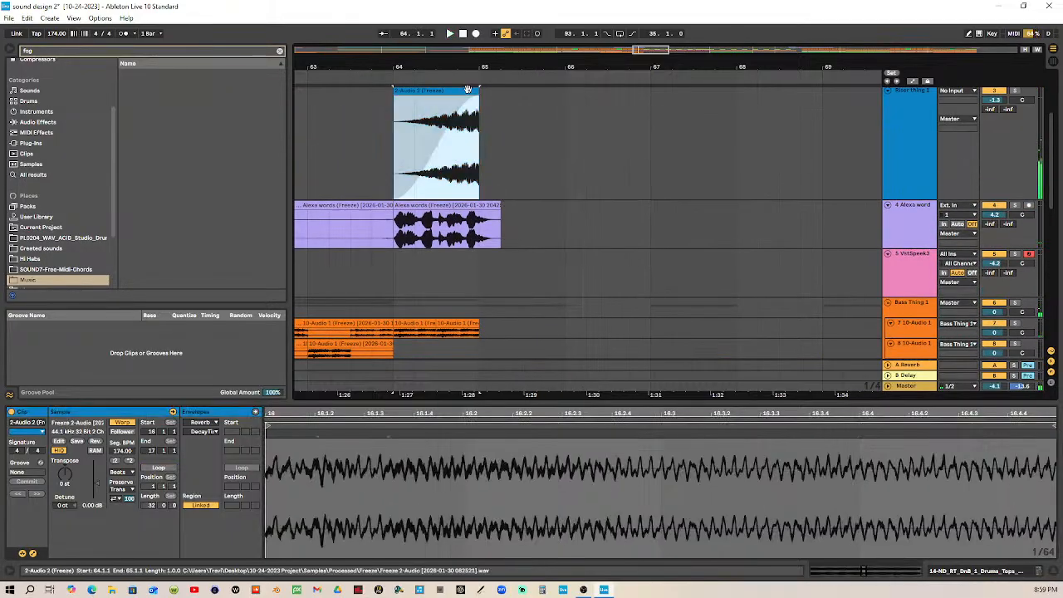
{"action": "key", "text": "space"}
{"action": "key", "text": "Right"}
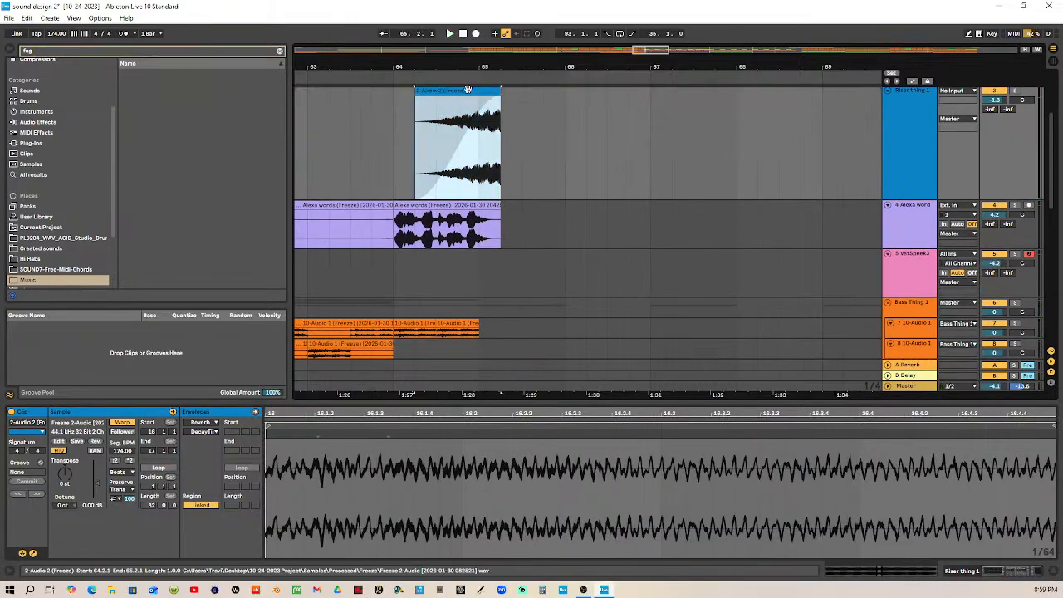
{"action": "key", "text": "Left"}
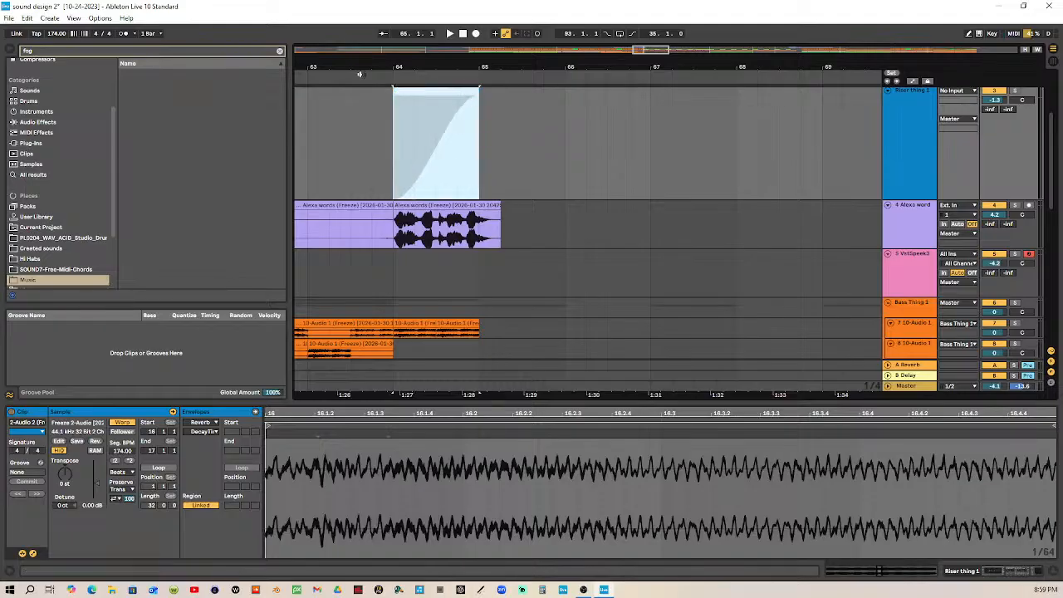
{"action": "left_click", "coordinate": [360, 74]}
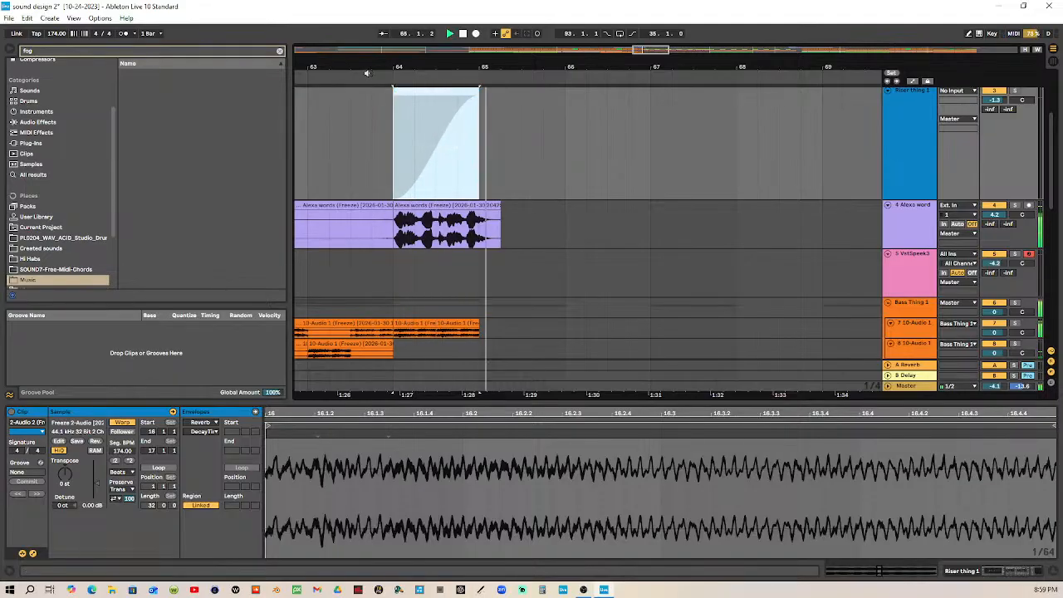
{"action": "left_click_drag", "start_coordinate": [514, 49], "coordinate": [506, 5]}
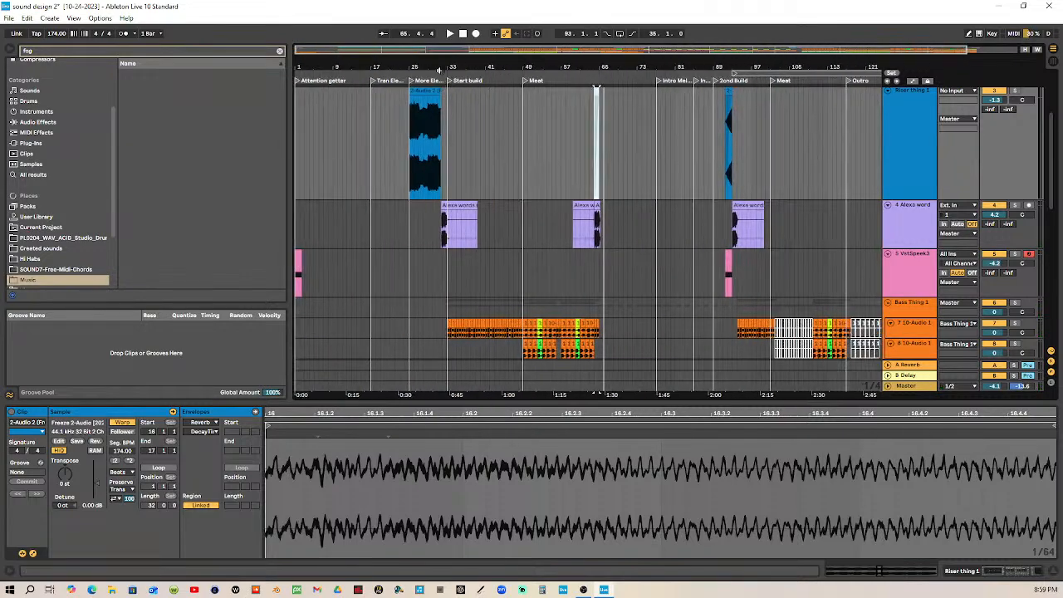
Step: Play from near bar 32, and extend the Alexa words clip starting at 59.3.1 over the adjoining split piece to about 65.1.3
{"action": "left_click", "coordinate": [438, 74]}
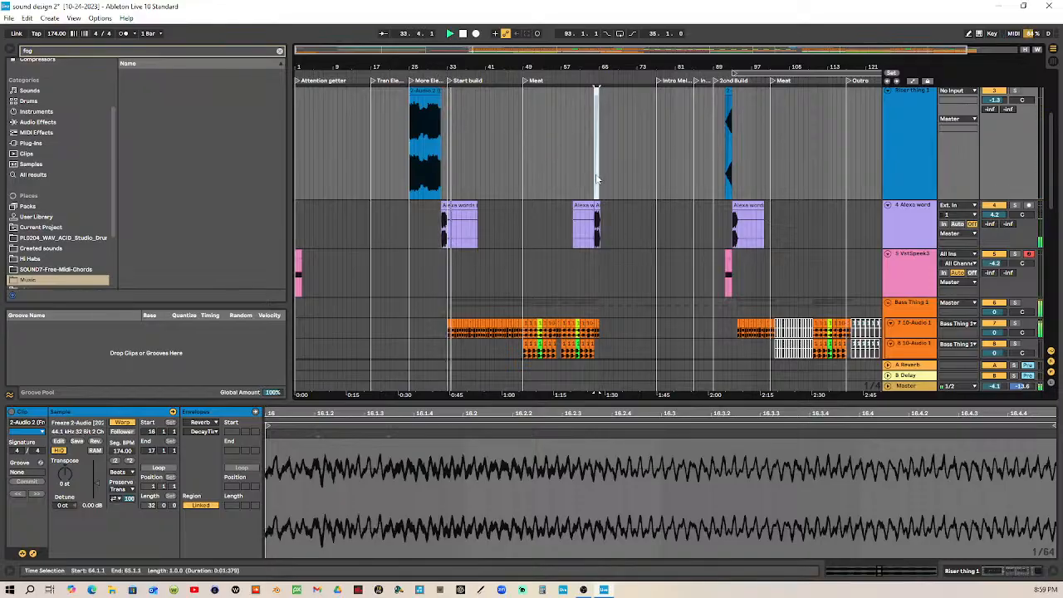
{"action": "left_click_drag", "start_coordinate": [590, 67], "coordinate": [588, 169]}
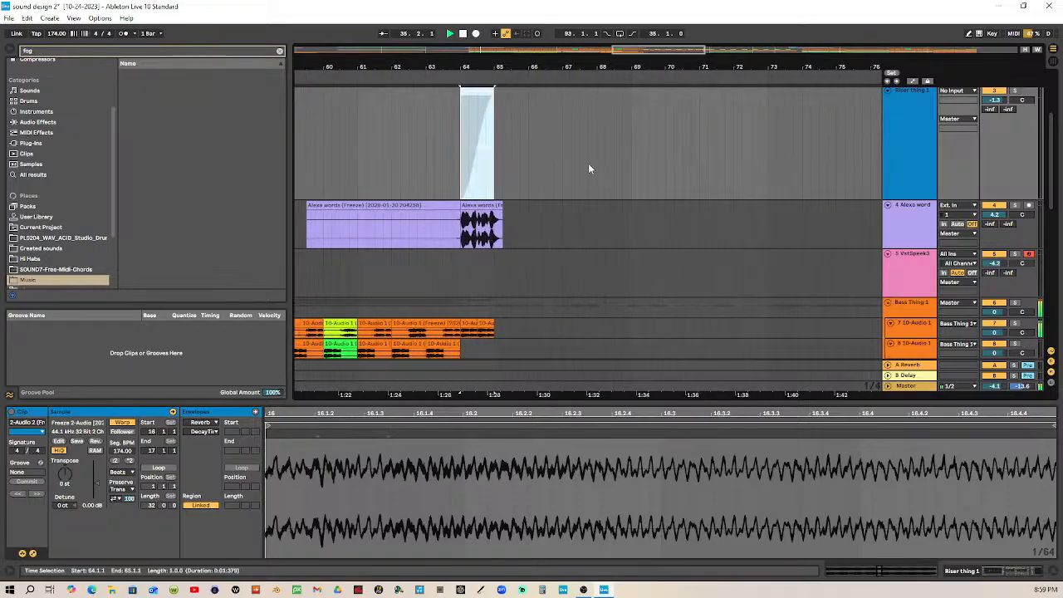
{"action": "left_click", "coordinate": [374, 206]}
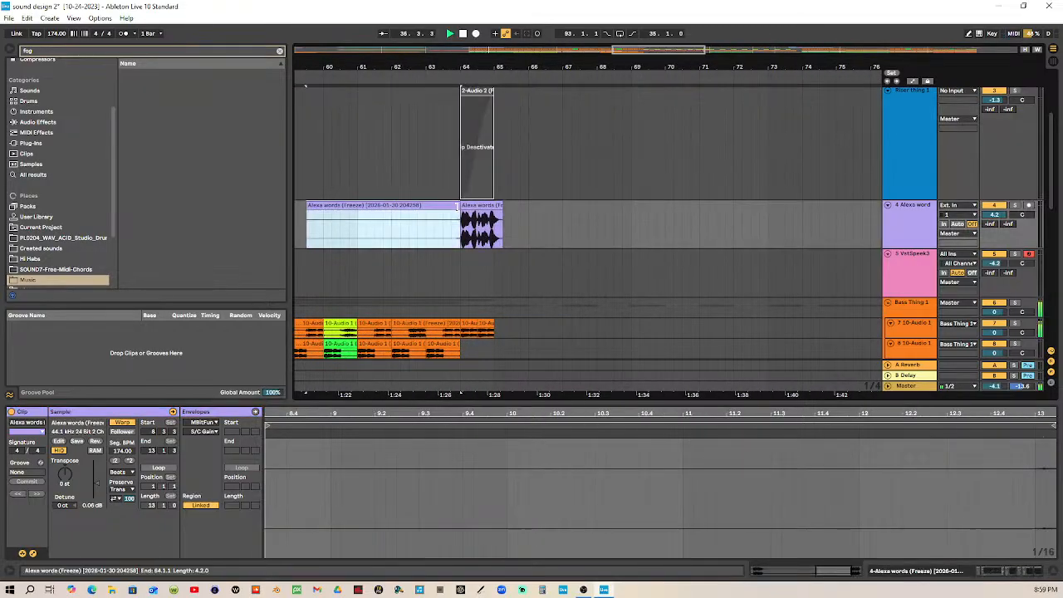
{"action": "left_click_drag", "start_coordinate": [459, 206], "coordinate": [505, 205]}
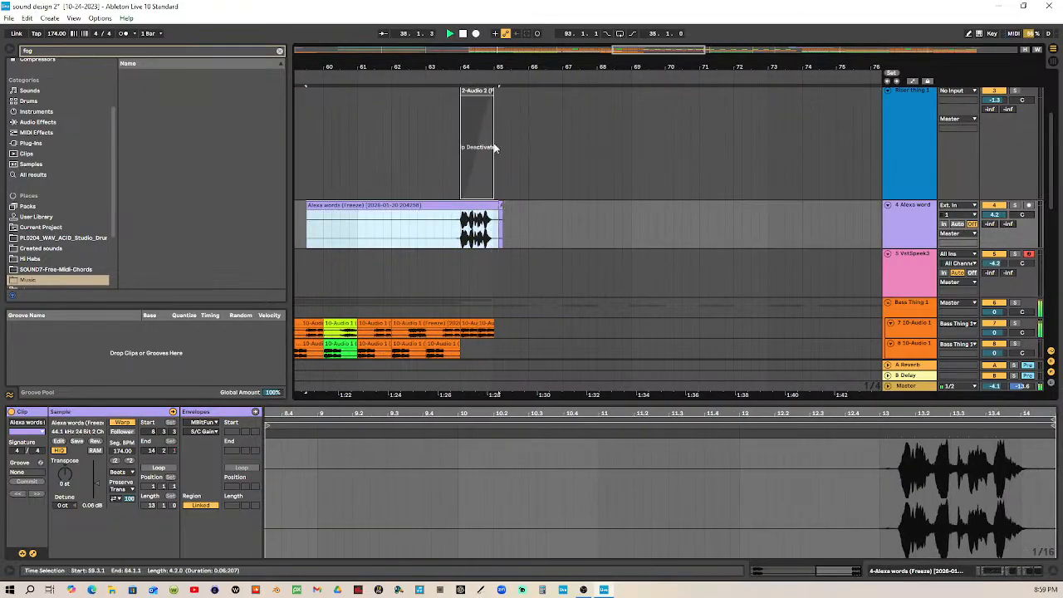
{"action": "left_click_drag", "start_coordinate": [498, 66], "coordinate": [497, 104]}
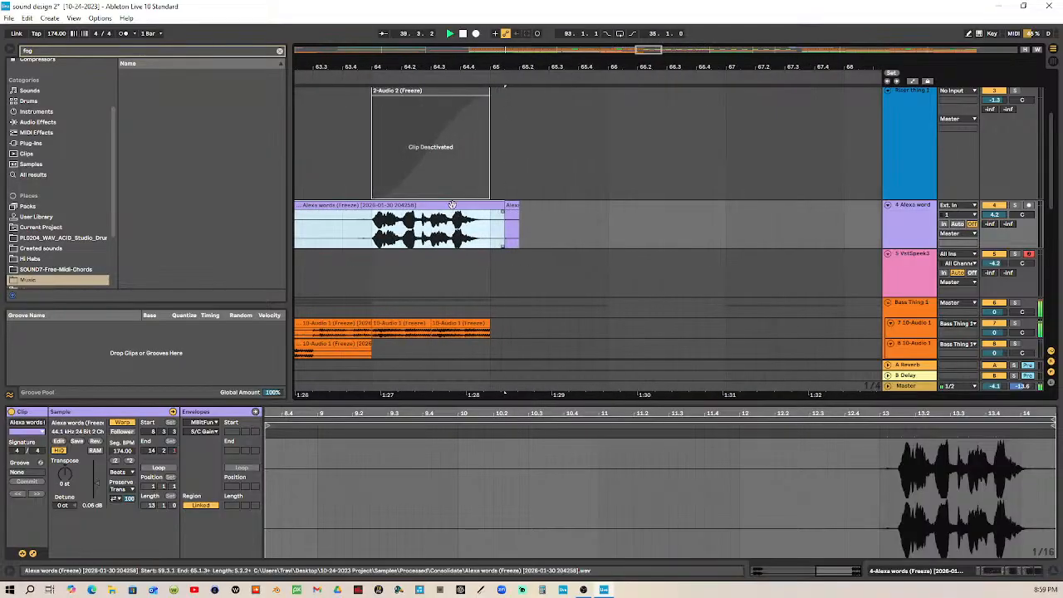
Step: Deactivate the 10-Audio 1 bass clips in bar 64 on tracks 7 and 9
{"action": "scroll", "coordinate": [426, 287], "scroll_direction": "down", "scroll_amount": 2}
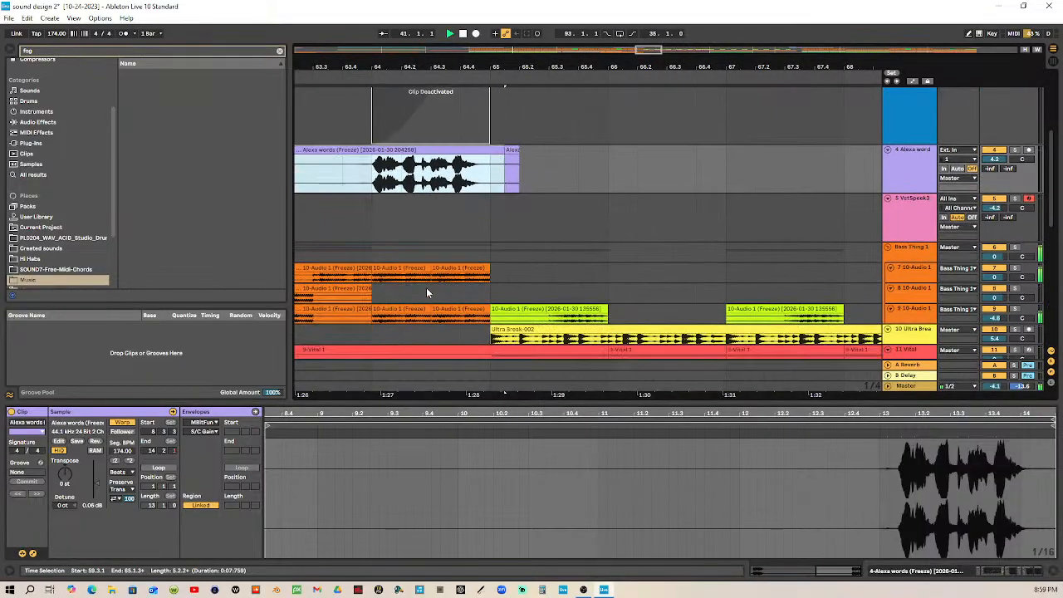
{"action": "left_click", "coordinate": [388, 270]}
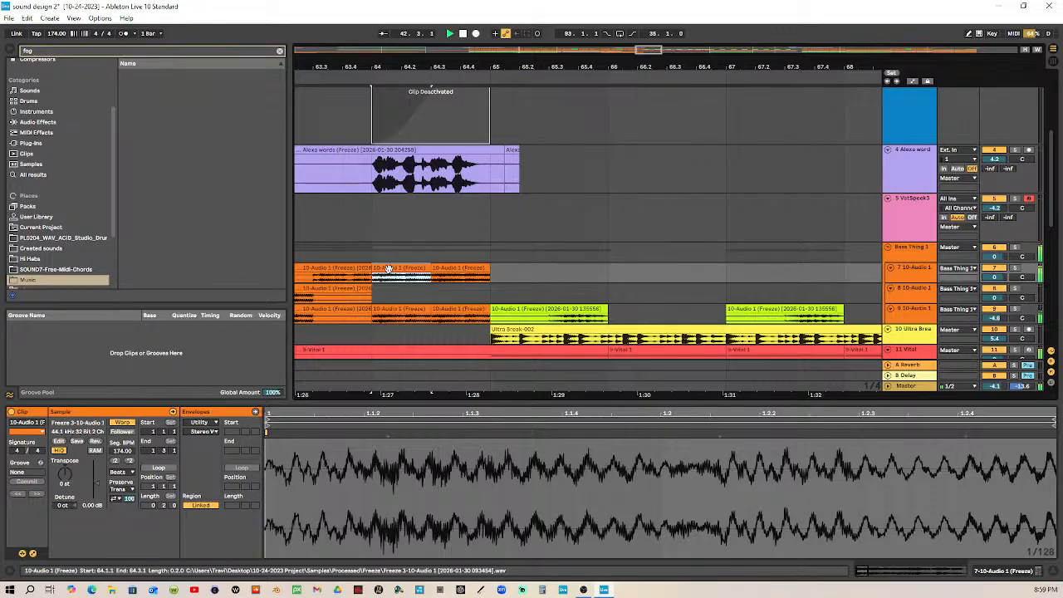
{"action": "key", "text": "0"}
{"action": "left_click", "coordinate": [458, 274]}
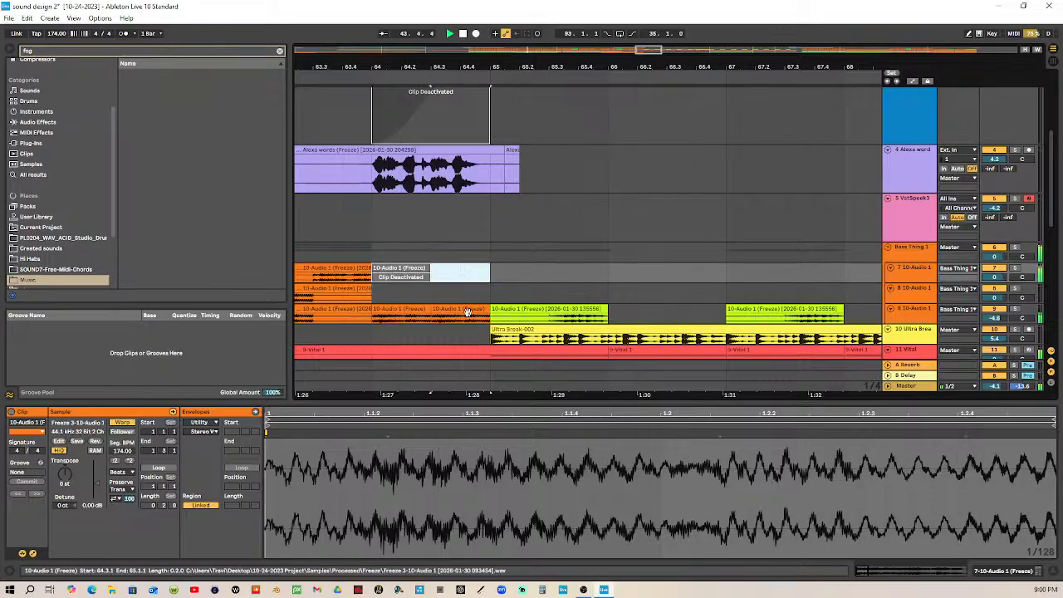
{"action": "key", "text": "0"}
{"action": "left_click", "coordinate": [466, 313]}
{"action": "key", "text": "0"}
{"action": "left_click", "coordinate": [417, 309]}
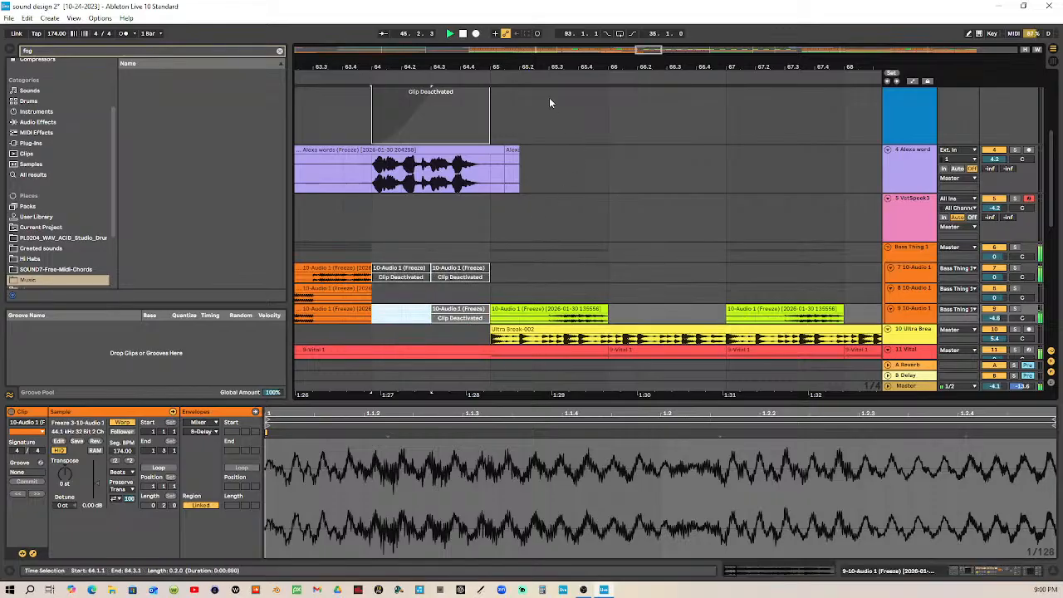
Step: Move the deactivated riser clip from bar 64 to bar 48, directly before the Meat section, and reactivate it
{"action": "scroll", "coordinate": [567, 64], "scroll_direction": "down", "scroll_amount": 10}
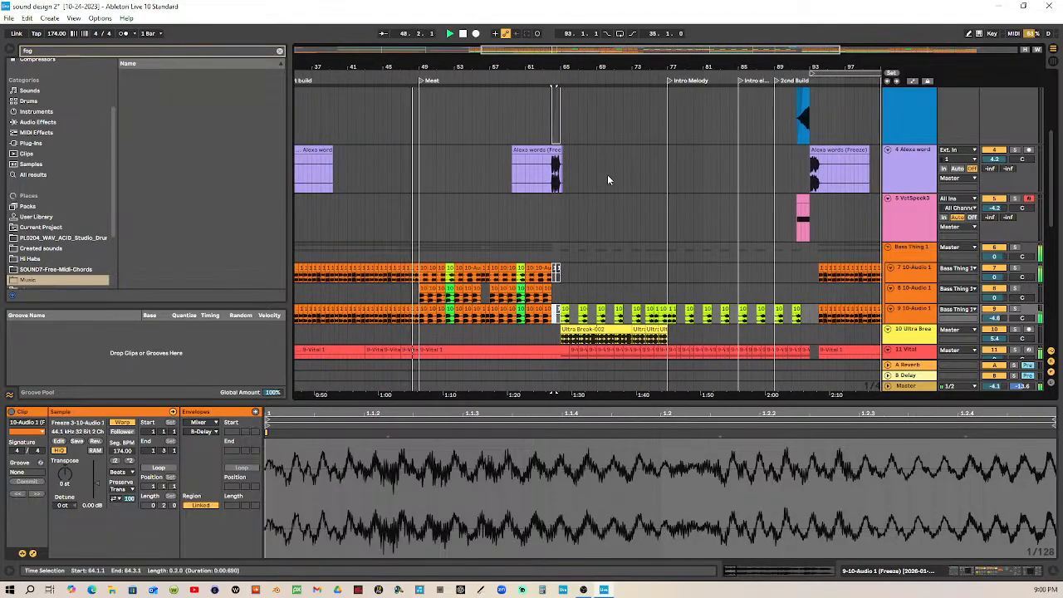
{"action": "scroll", "coordinate": [531, 179], "scroll_direction": "up", "scroll_amount": 3}
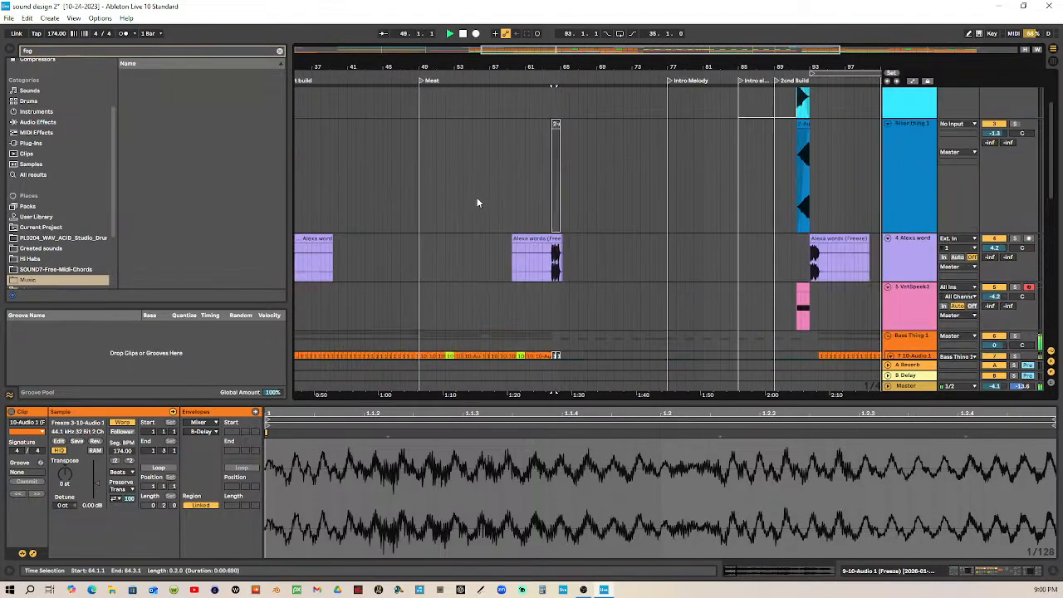
{"action": "left_click", "coordinate": [557, 147]}
{"action": "left_click", "coordinate": [420, 154]}
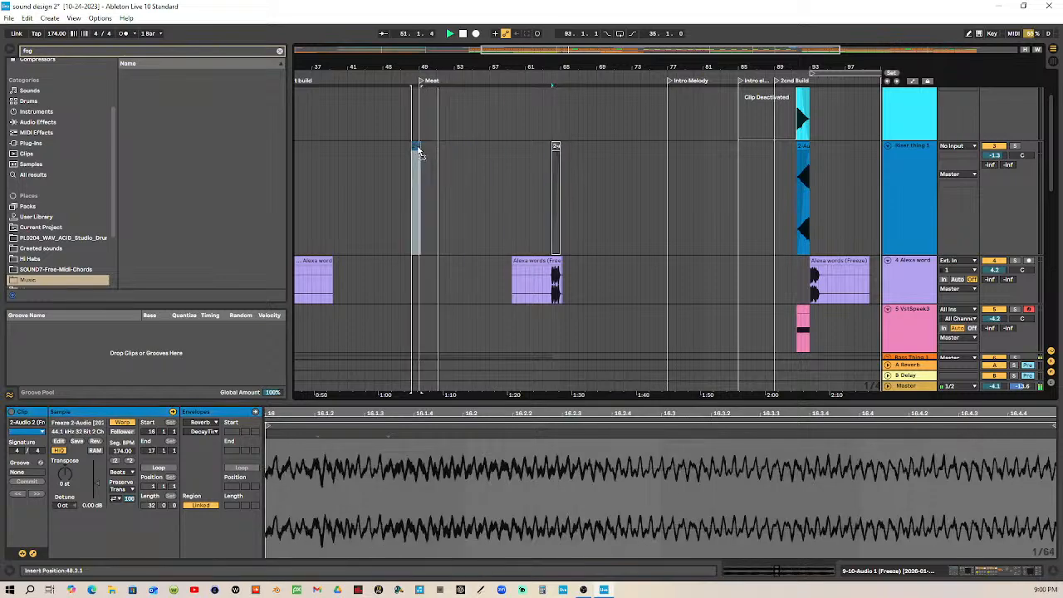
{"action": "left_click_drag", "start_coordinate": [419, 150], "coordinate": [417, 150]}
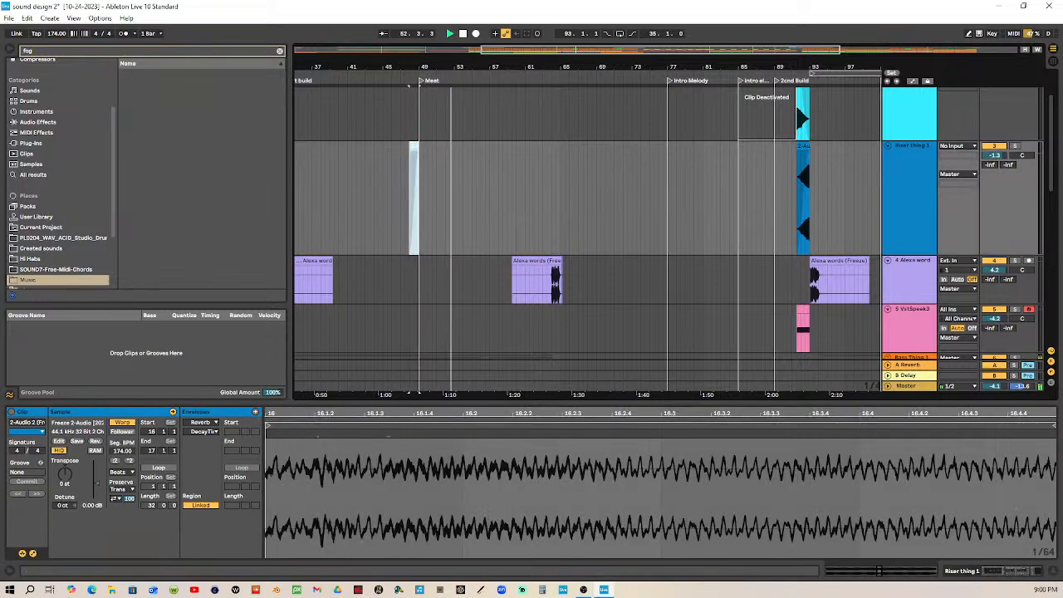
{"action": "scroll", "coordinate": [426, 145], "scroll_direction": "up", "scroll_amount": 5, "text": "ctrl"}
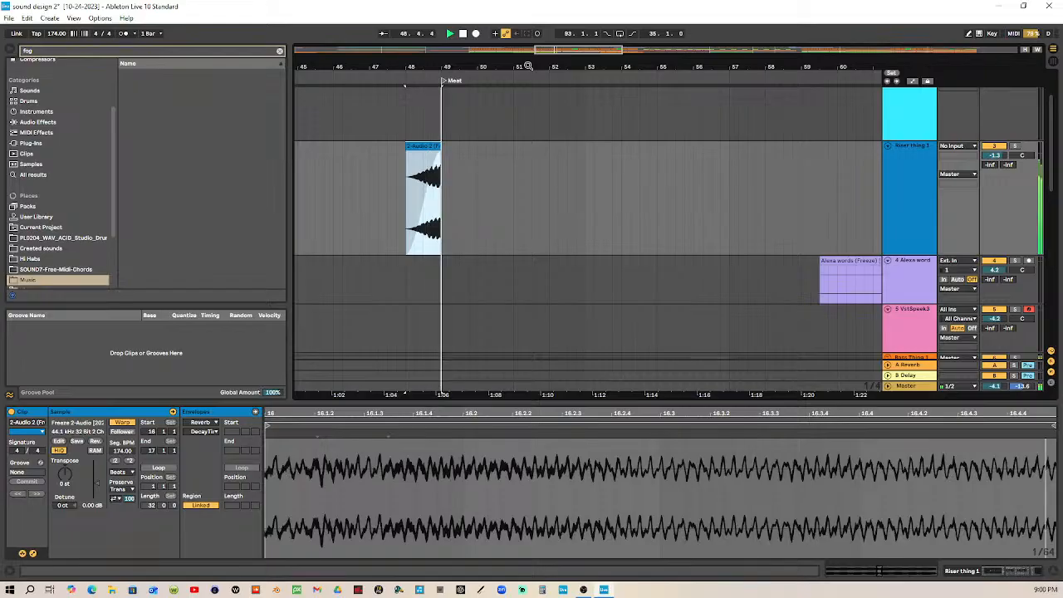
Step: Listen through the Meat section from bar 49 past bar 65, and review the drum, bass and vocal tracks around that transition
{"action": "left_click_drag", "start_coordinate": [563, 66], "coordinate": [452, 23]}
{"action": "scroll", "coordinate": [493, 254], "scroll_direction": "down", "scroll_amount": 2}
{"action": "scroll", "coordinate": [494, 258], "scroll_direction": "down", "scroll_amount": 2}
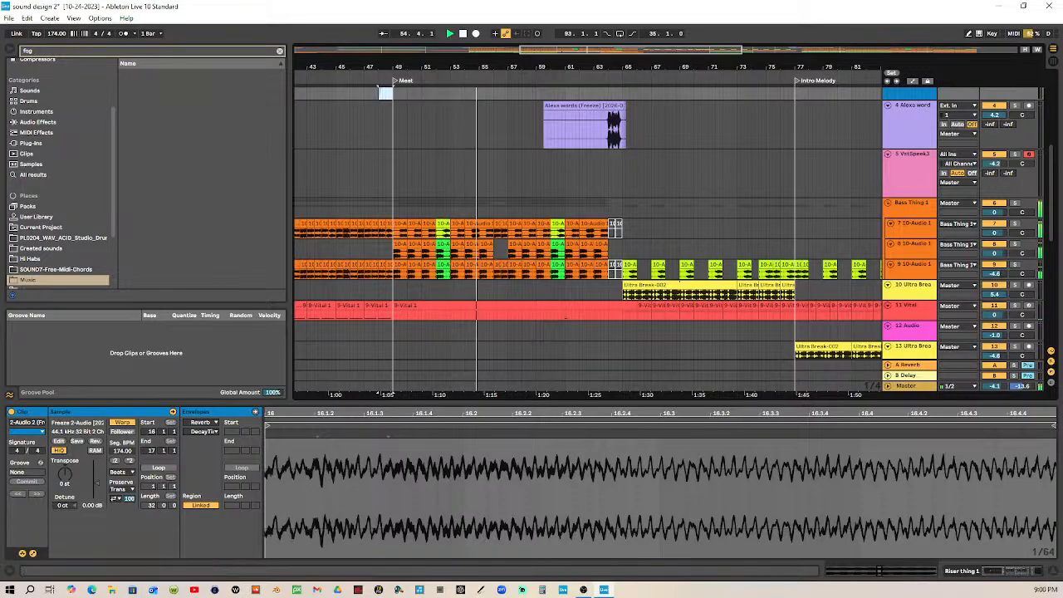
{"action": "left_click_drag", "start_coordinate": [607, 70], "coordinate": [607, 23]}
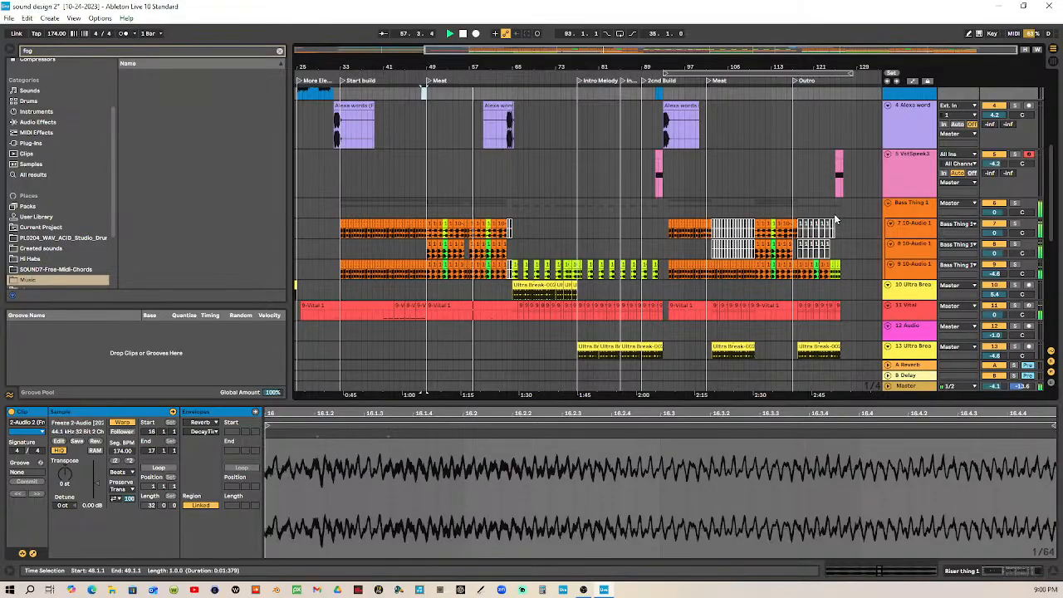
{"action": "left_click_drag", "start_coordinate": [529, 65], "coordinate": [449, 81]}
{"action": "scroll", "coordinate": [422, 230], "scroll_direction": "down", "scroll_amount": 2}
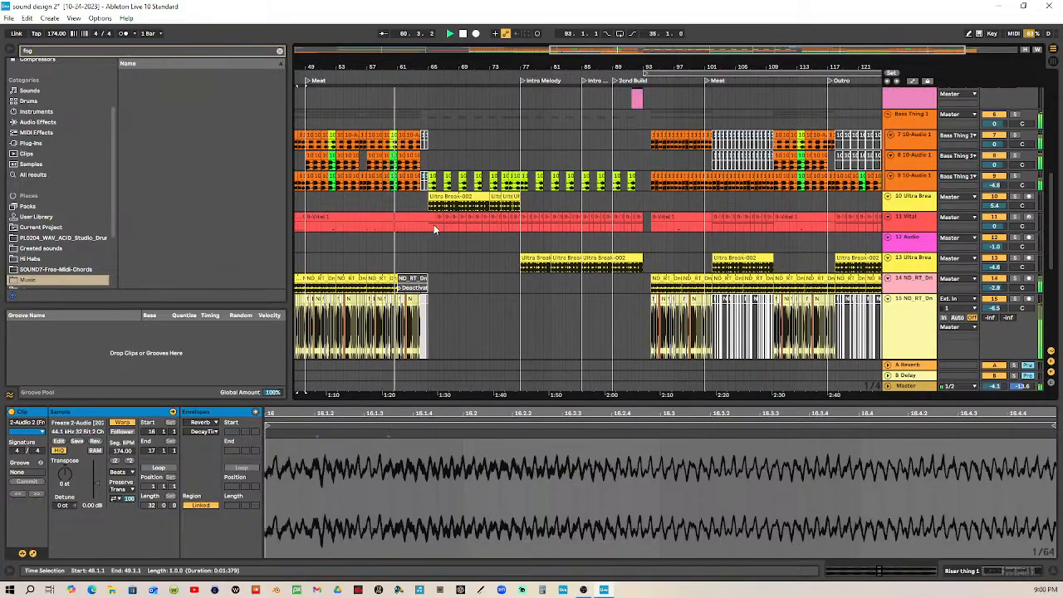
{"action": "scroll", "coordinate": [448, 220], "scroll_direction": "up", "scroll_amount": 1}
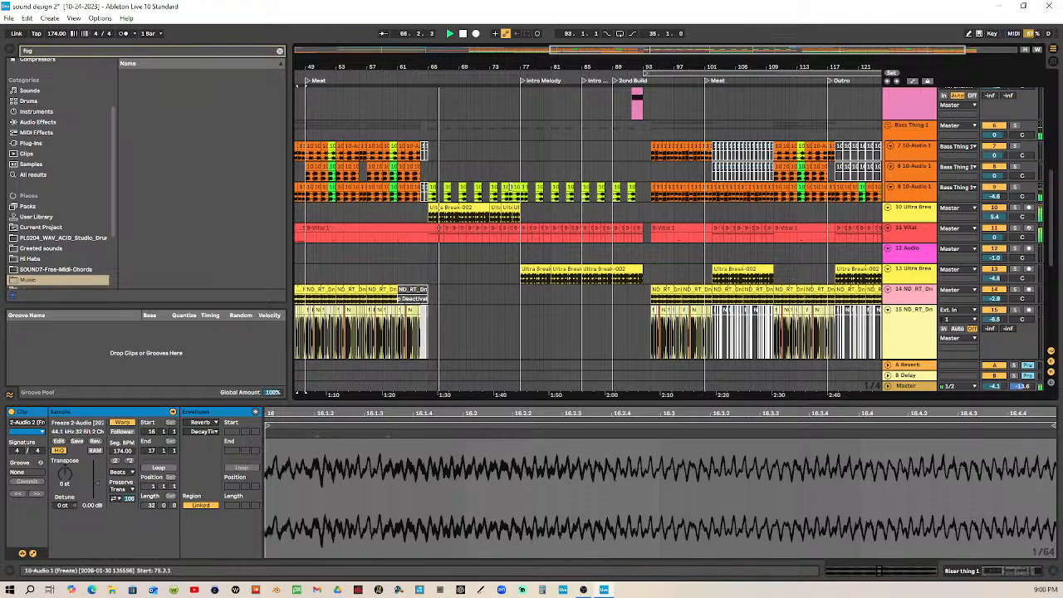
{"action": "scroll", "coordinate": [525, 199], "scroll_direction": "up", "scroll_amount": 6}
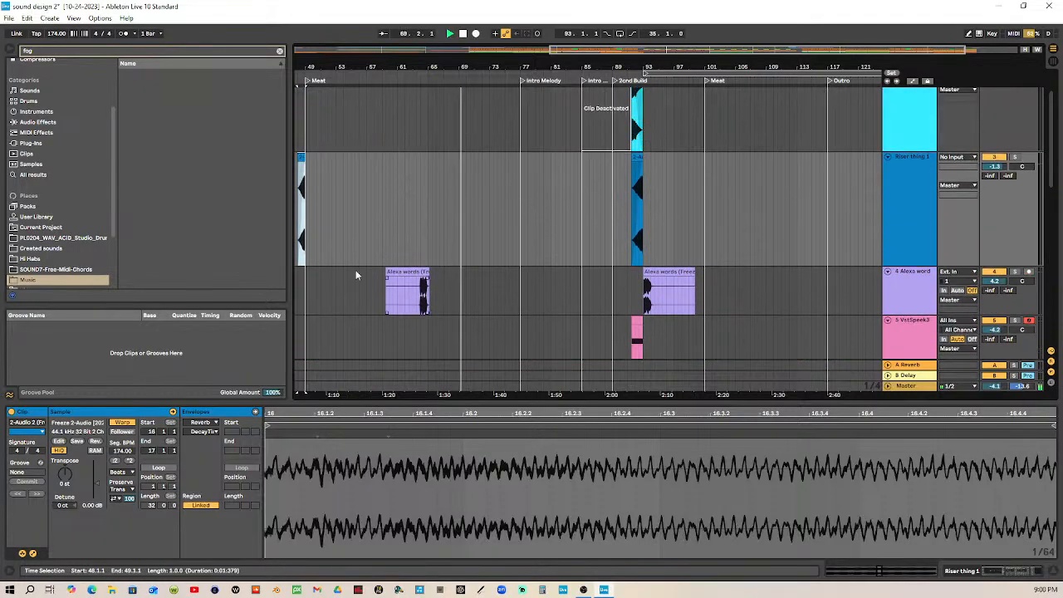
Step: Search the Music folder for ALEX, and place Alexa words.flac on the Alexa words track at 104.1.1
{"action": "left_click", "coordinate": [60, 52]}
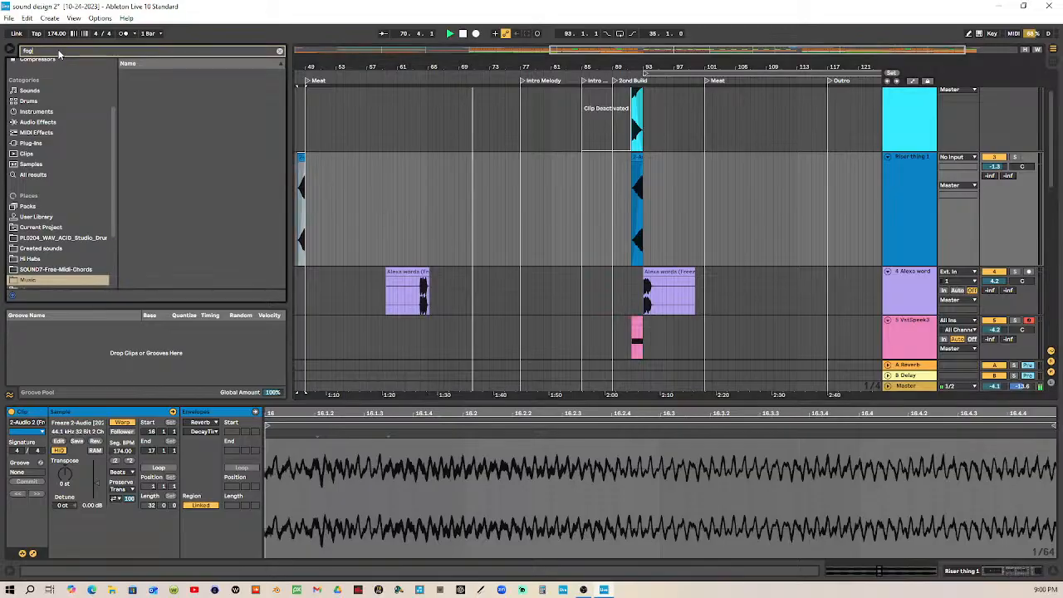
{"action": "double_click", "coordinate": [60, 54]}
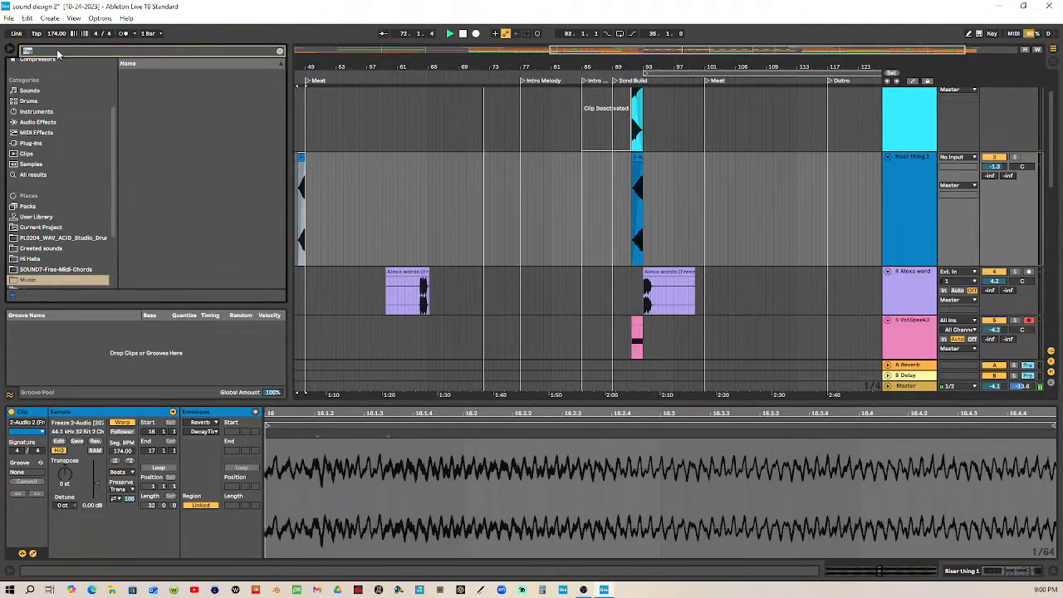
{"action": "type", "text": "ALEX"}
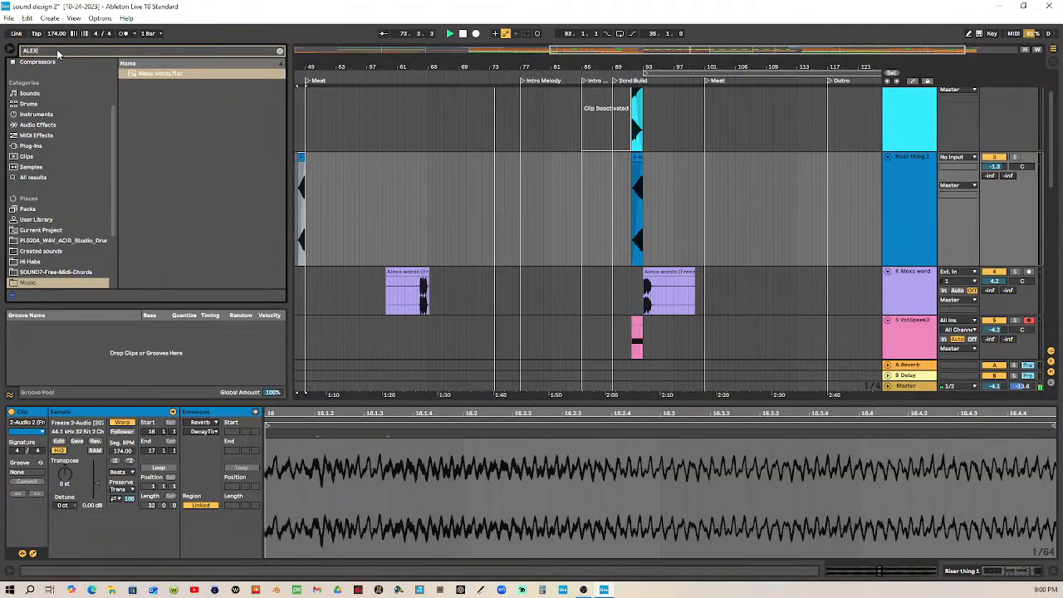
{"action": "left_click_drag", "start_coordinate": [170, 73], "coordinate": [724, 291]}
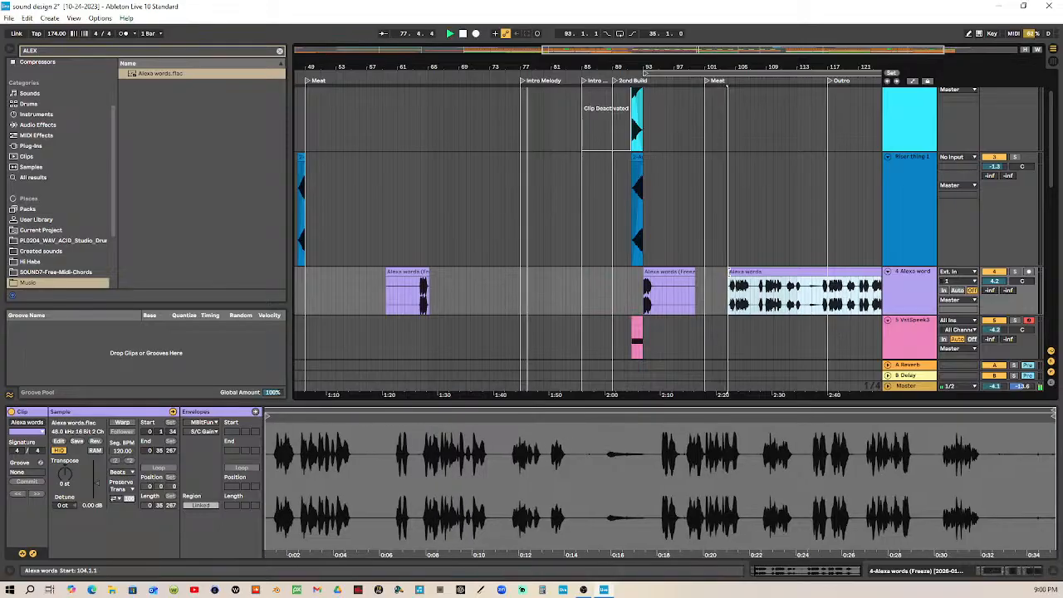
Step: Split off the opening phrase of the new Alexa words clip at 107.2.1, and move that piece to run from 88.4.1 to 92.1.1
{"action": "left_click_drag", "start_coordinate": [754, 293], "coordinate": [627, 283]}
{"action": "left_click_drag", "start_coordinate": [643, 68], "coordinate": [549, 93]}
{"action": "left_click", "coordinate": [511, 272]}
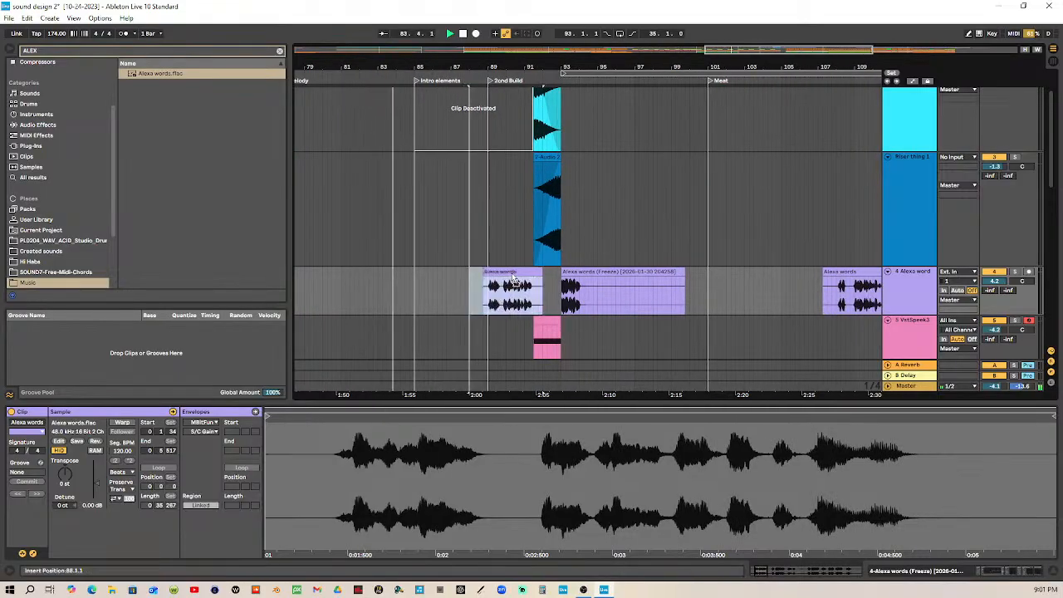
{"action": "left_click", "coordinate": [511, 272]}
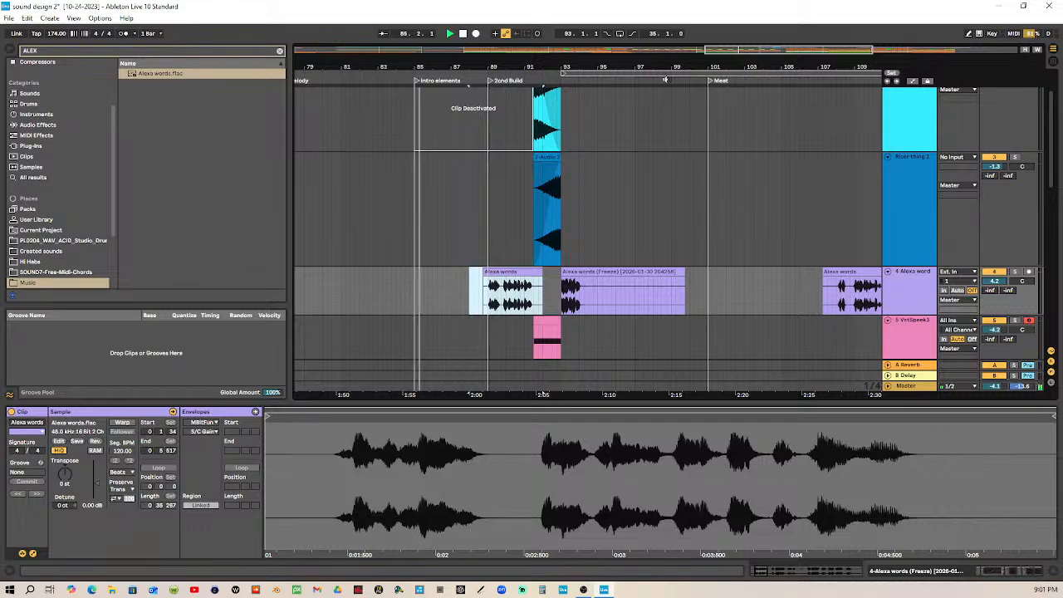
Step: Play through the second build, and delete the leftover Alexa words clip starting at 107.2.1
{"action": "left_click_drag", "start_coordinate": [682, 69], "coordinate": [553, 68]}
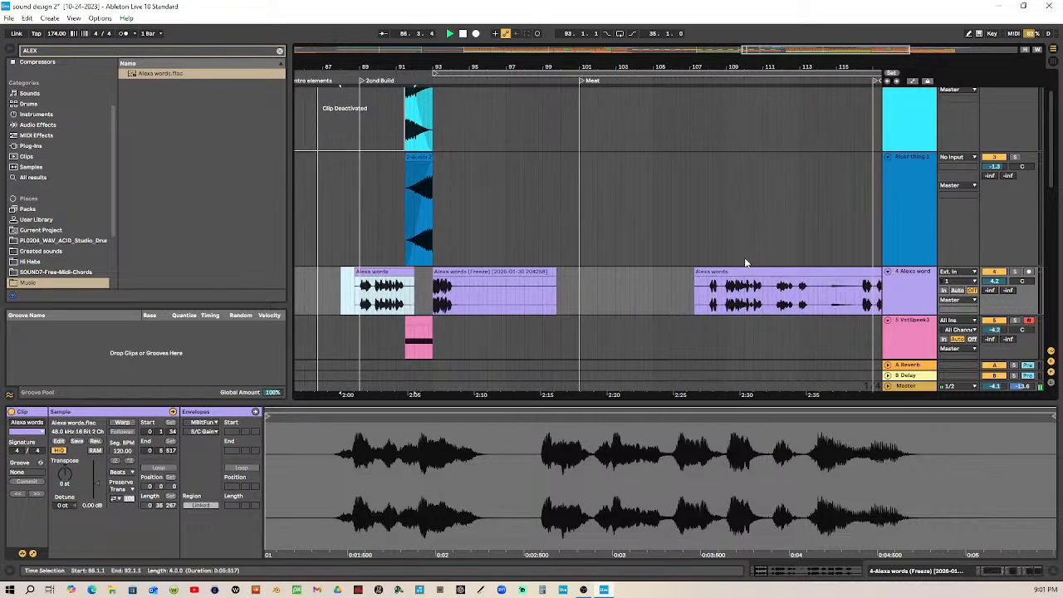
{"action": "left_click_drag", "start_coordinate": [768, 68], "coordinate": [626, 65]}
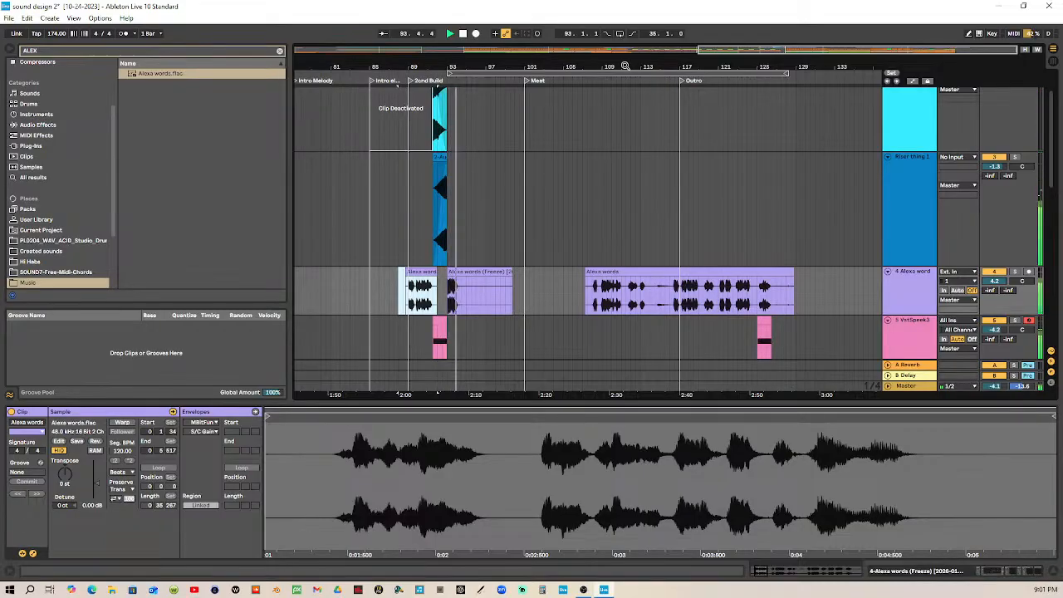
{"action": "left_click", "coordinate": [672, 272]}
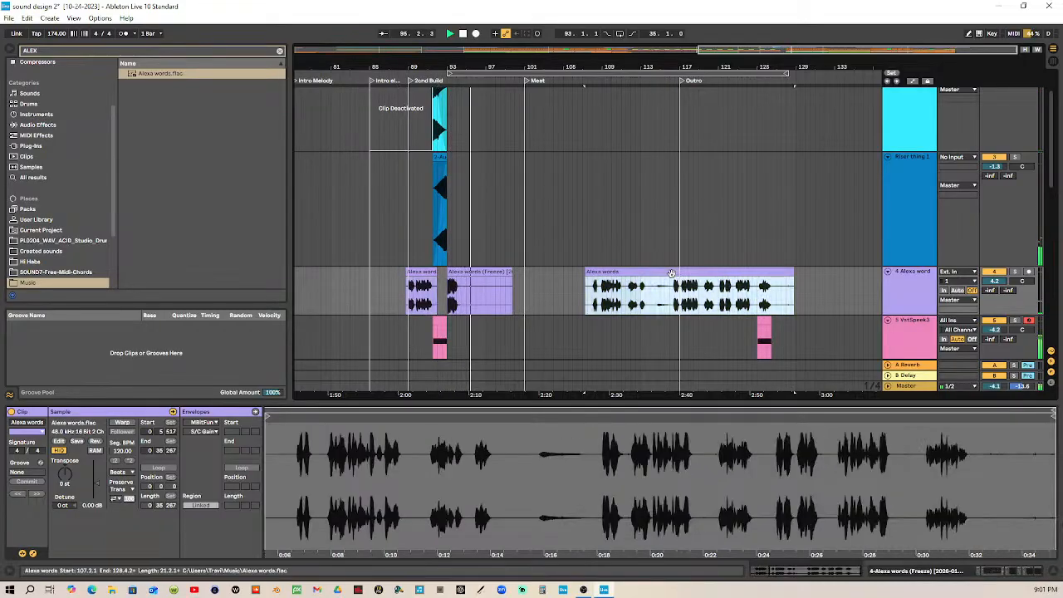
{"action": "key", "text": "Delete"}
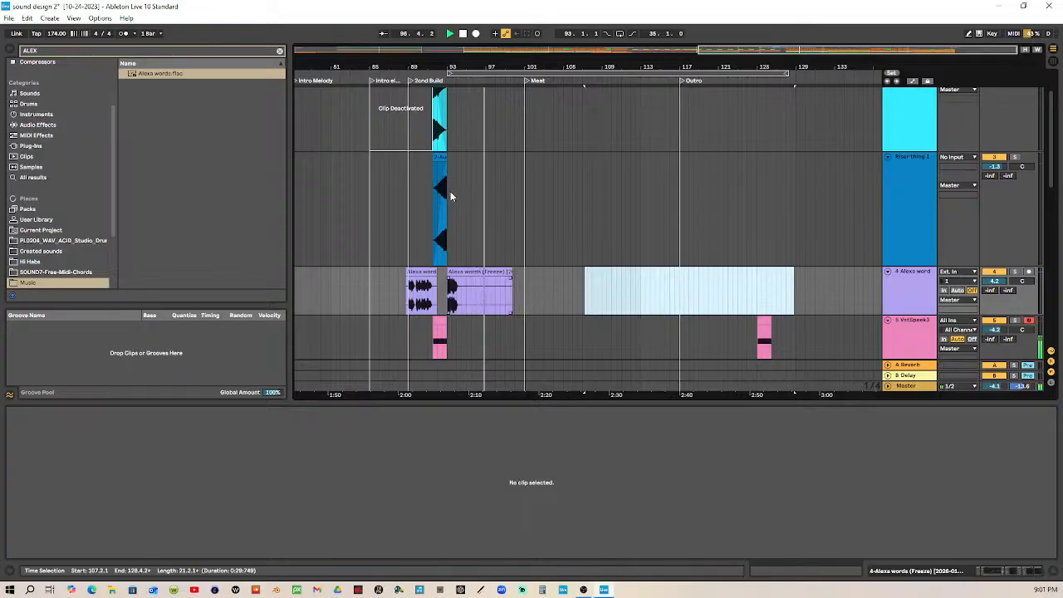
{"action": "left_click_drag", "start_coordinate": [479, 64], "coordinate": [656, 65]}
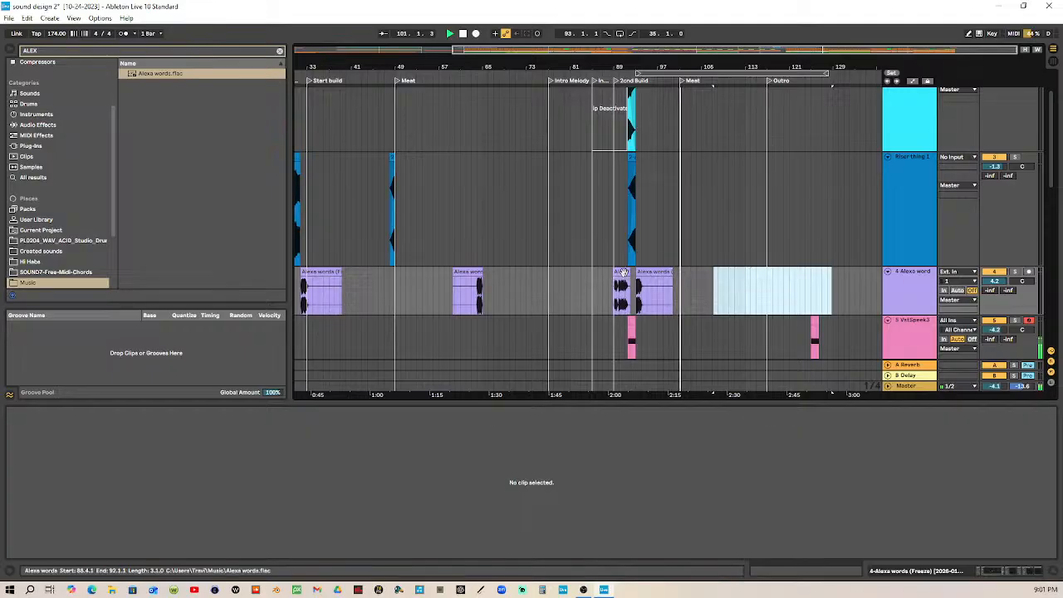
Step: Try moving the separated Alexa words phrase from the second build to 93.1.1, over the start of the frozen clip, and play it
{"action": "left_click_drag", "start_coordinate": [643, 65], "coordinate": [489, 110]}
{"action": "left_click_drag", "start_coordinate": [382, 272], "coordinate": [413, 246]}
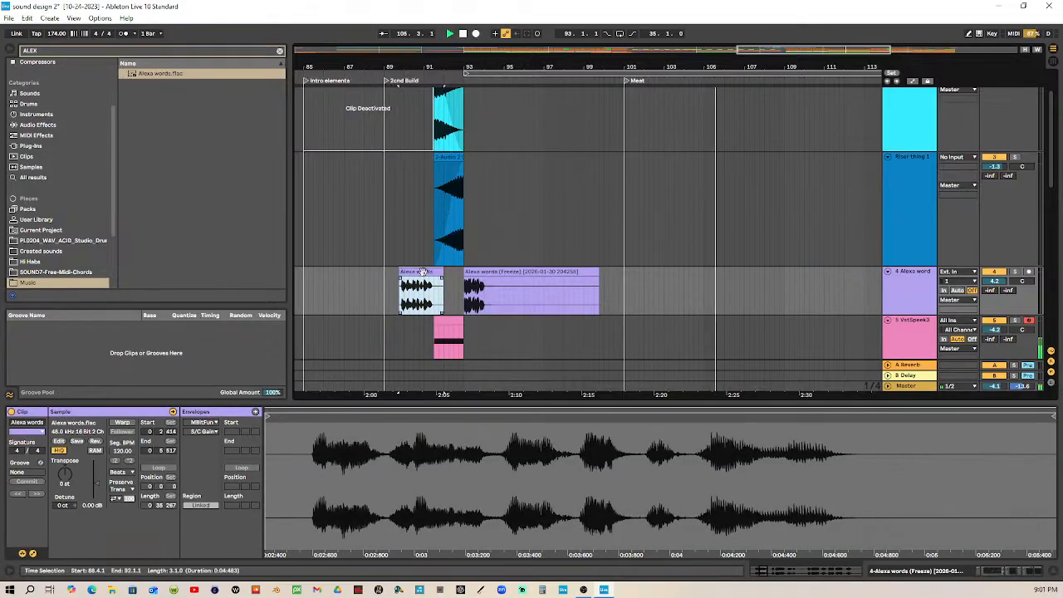
{"action": "left_click_drag", "start_coordinate": [422, 272], "coordinate": [485, 271]}
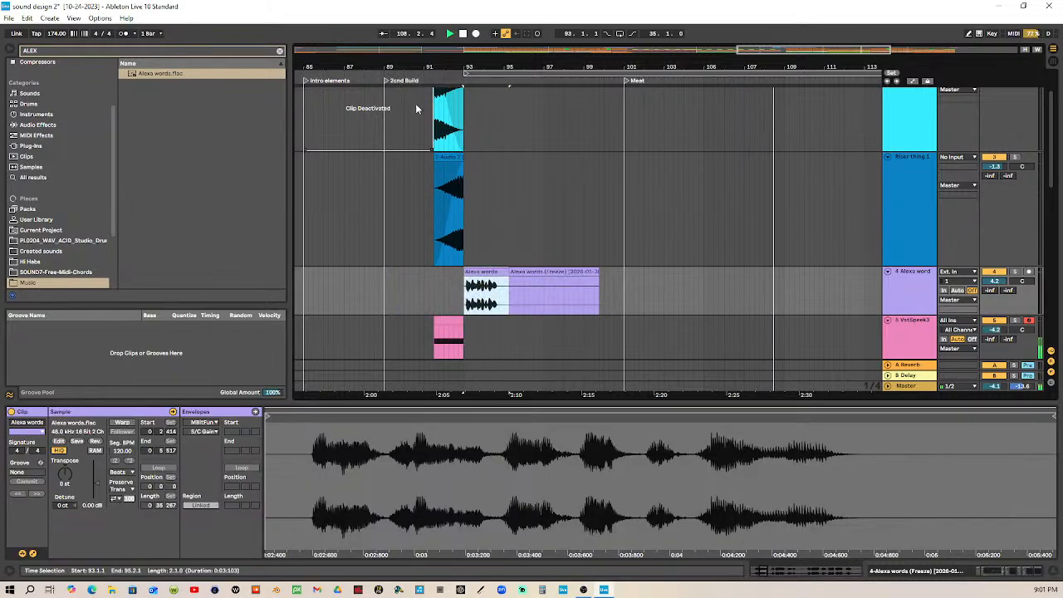
{"action": "left_click", "coordinate": [423, 75]}
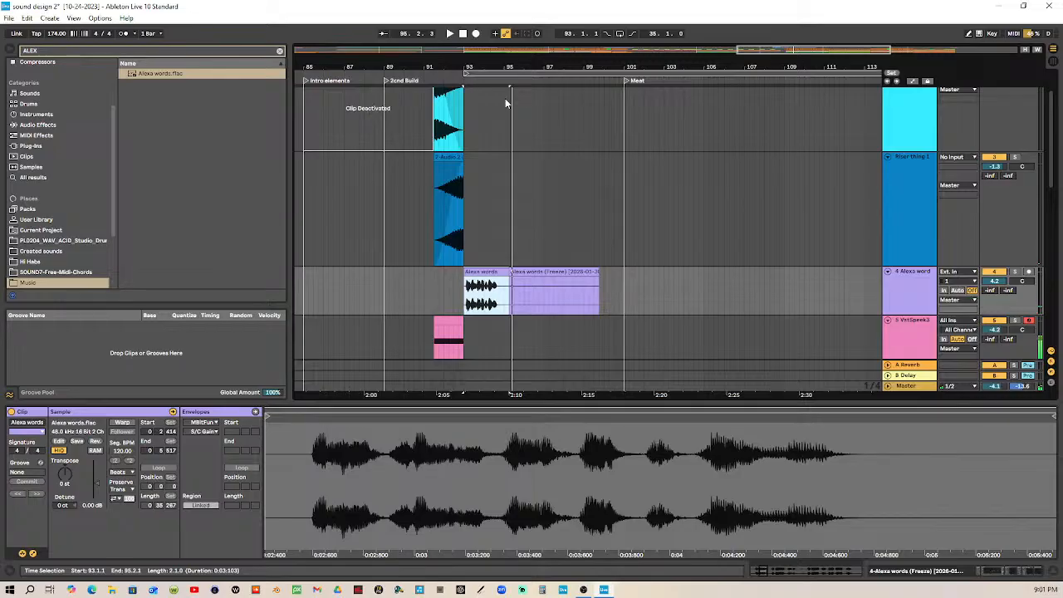
Step: Undo the Alexa phrase move, deletion and split to restore the full Alexa words clip starting at 103.2.1
{"action": "key", "text": "ctrl+z"}
{"action": "key", "text": "ctrl+z"}
{"action": "key", "text": "ctrl+z"}
{"action": "key", "text": "ctrl+z"}
{"action": "key", "text": "ctrl+z"}
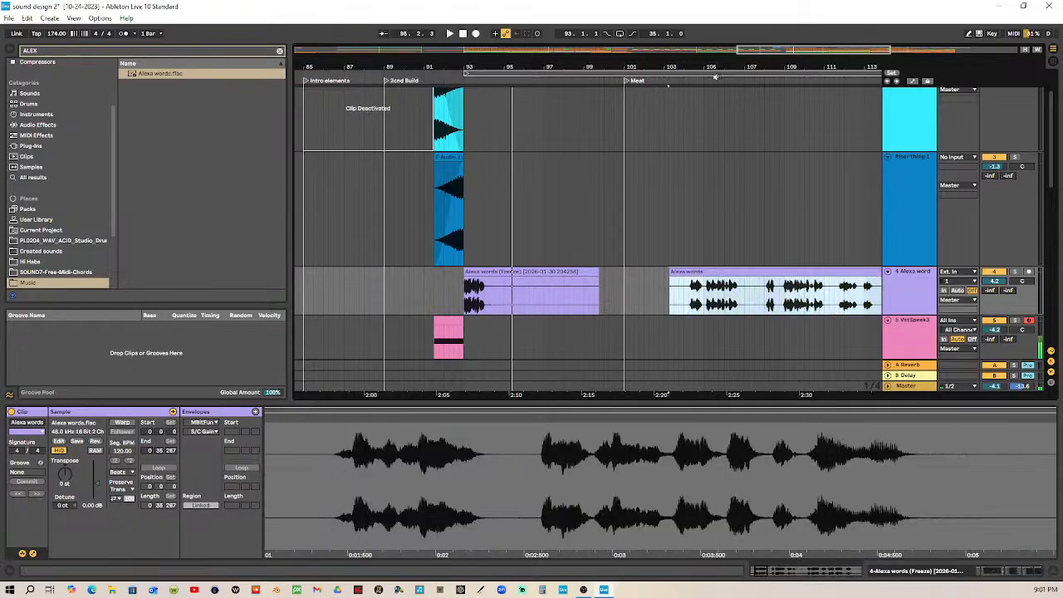
Step: Listen through the restored Alexa words clip, and trim its start to 122.3.1 to keep only the closing phrases
{"action": "key", "text": "minus"}
{"action": "key", "text": "minus"}
{"action": "key", "text": "minus"}
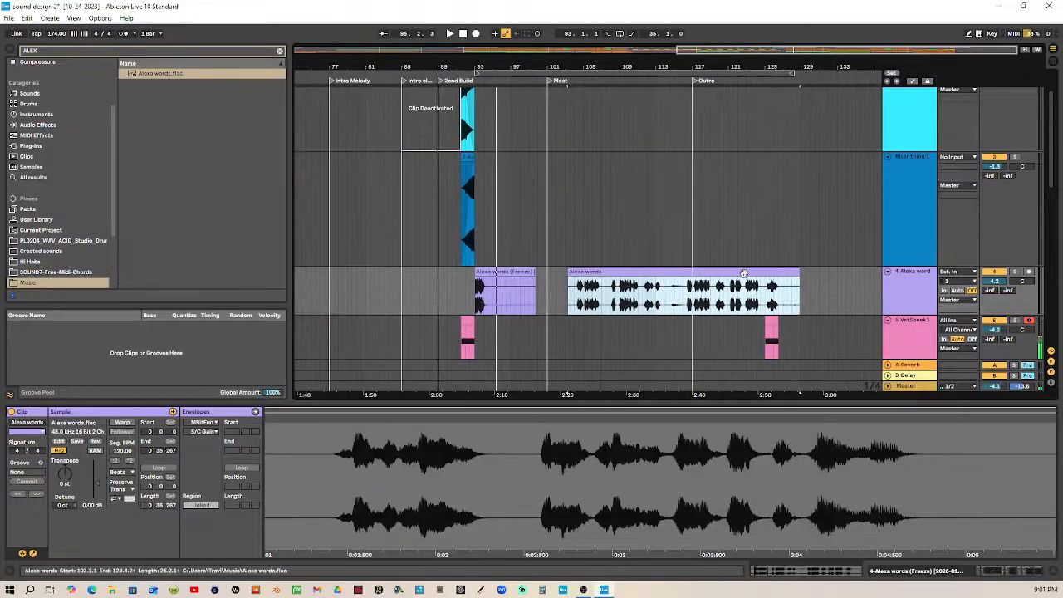
{"action": "left_click", "coordinate": [679, 80]}
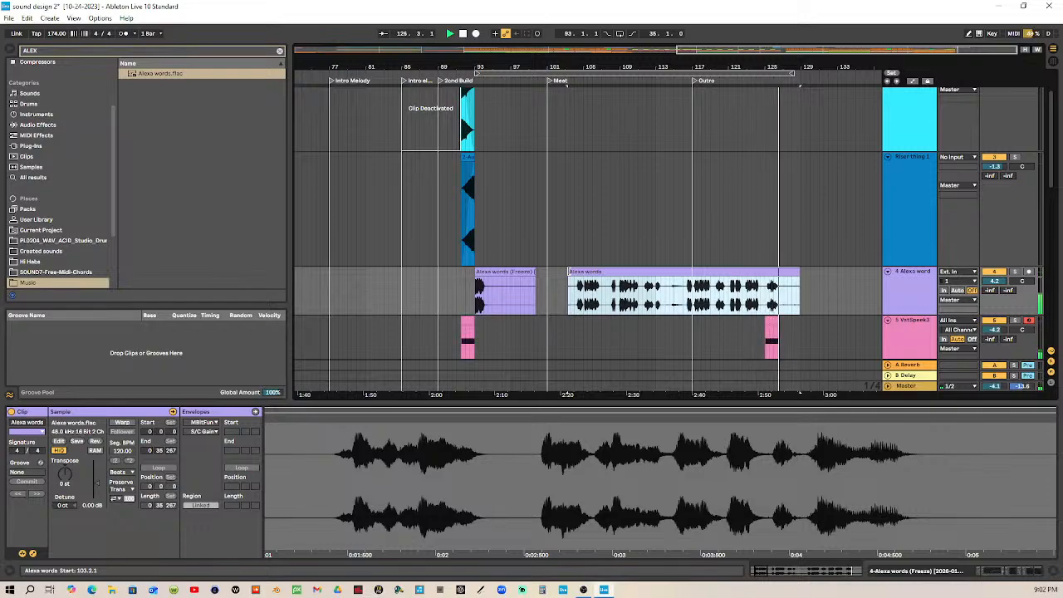
{"action": "left_click_drag", "start_coordinate": [569, 273], "coordinate": [742, 273]}
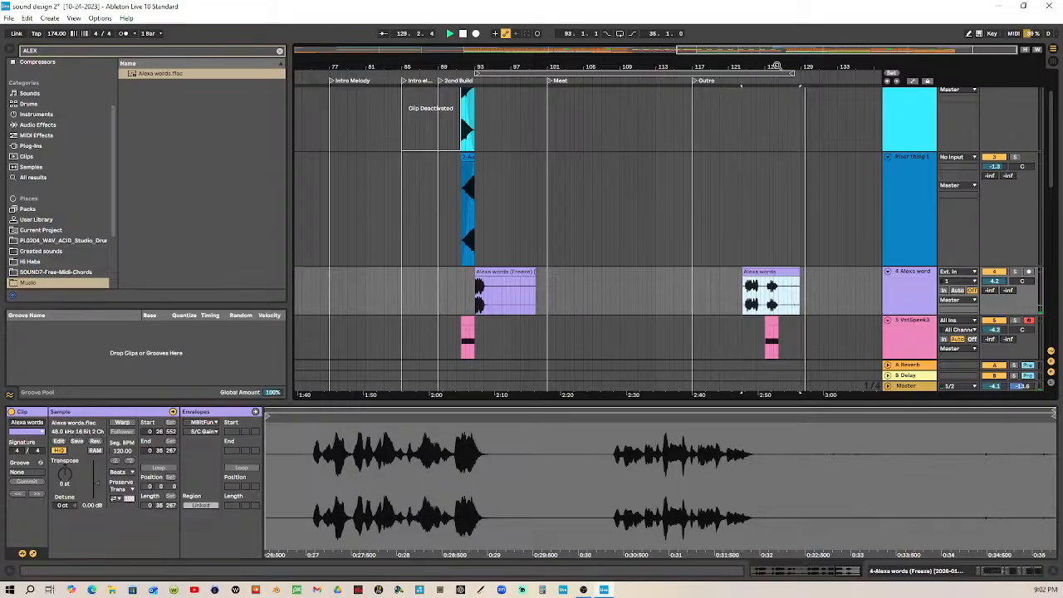
Step: Cut the last phrase off the end of the trimmed Alexa words clip, and place the remaining piece from 126.1.1 to 128.3.1
{"action": "key", "text": "plus"}
{"action": "key", "text": "plus"}
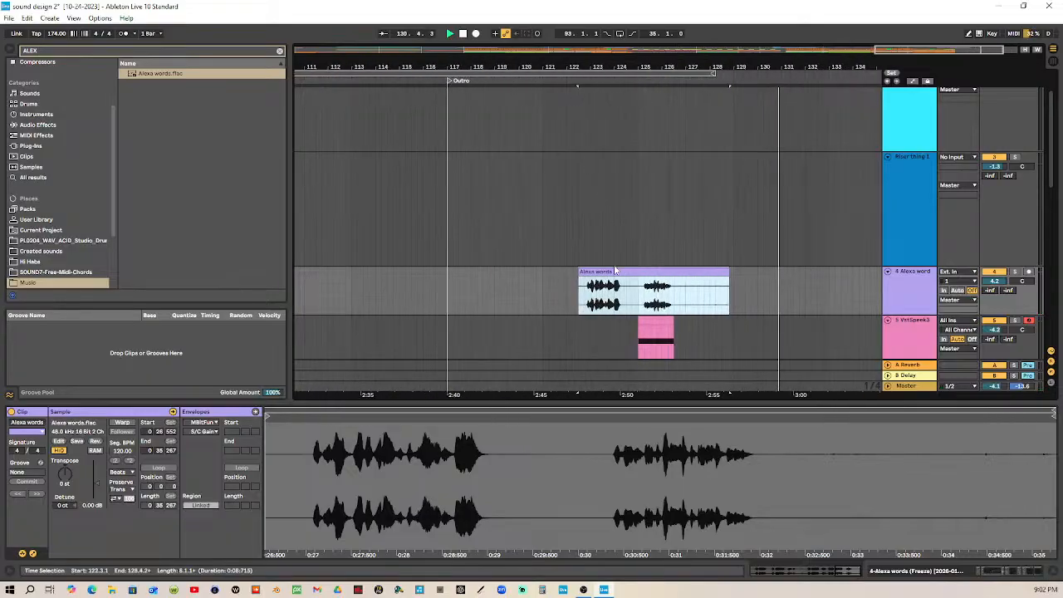
{"action": "left_click_drag", "start_coordinate": [626, 273], "coordinate": [653, 275]}
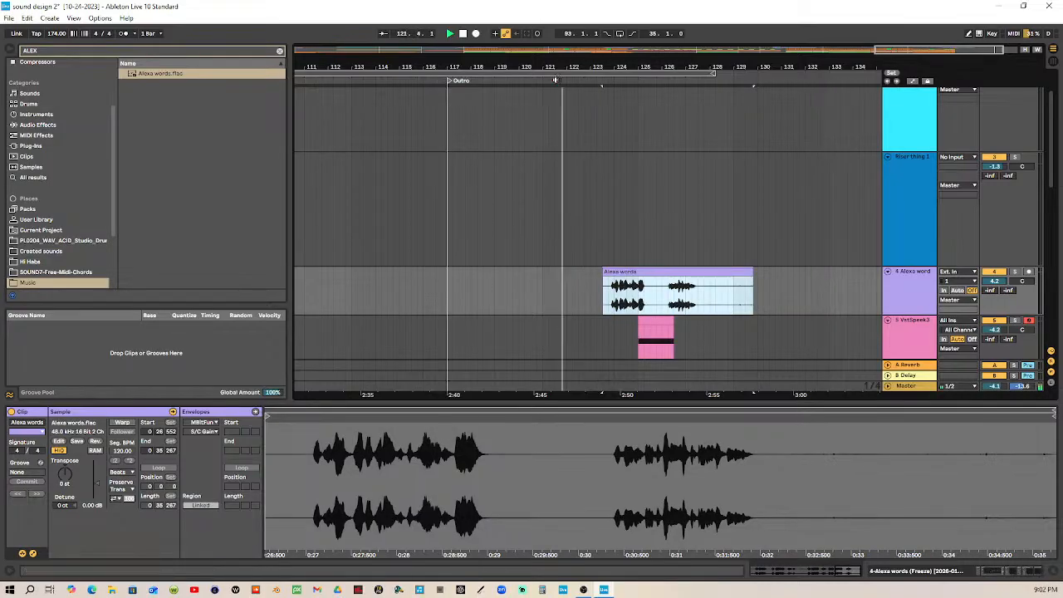
{"action": "left_click_drag", "start_coordinate": [691, 54], "coordinate": [692, 65]}
{"action": "left_click", "coordinate": [708, 287]}
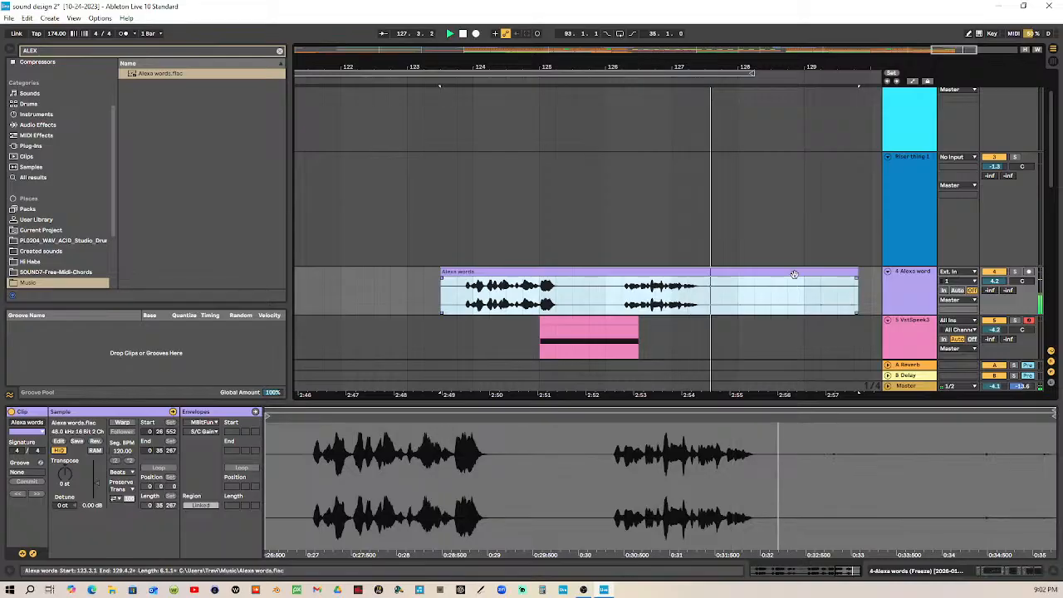
{"action": "left_click_drag", "start_coordinate": [857, 287], "coordinate": [729, 286]}
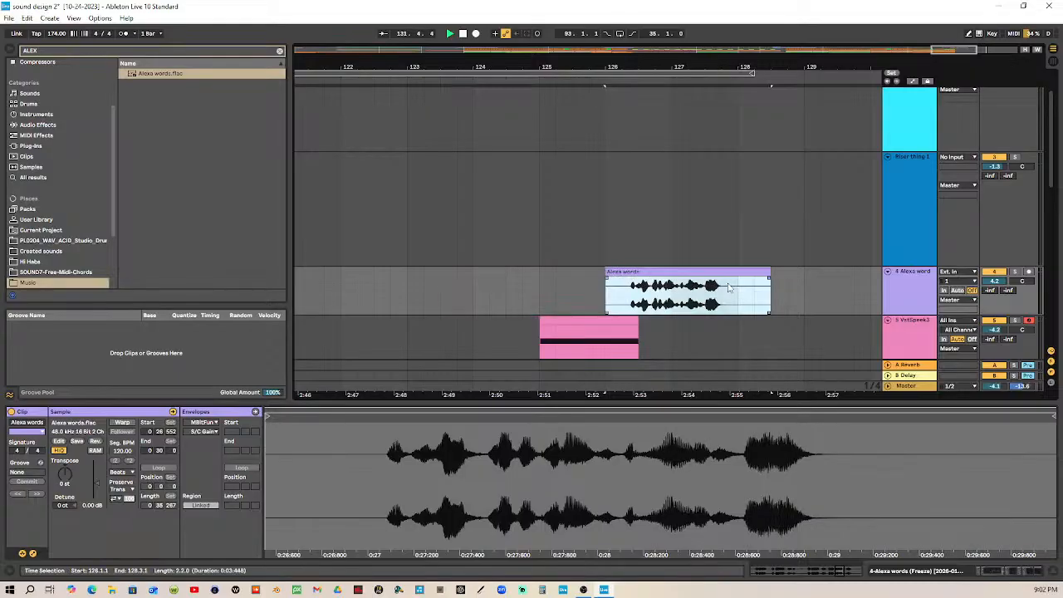
{"action": "left_click", "coordinate": [728, 273]}
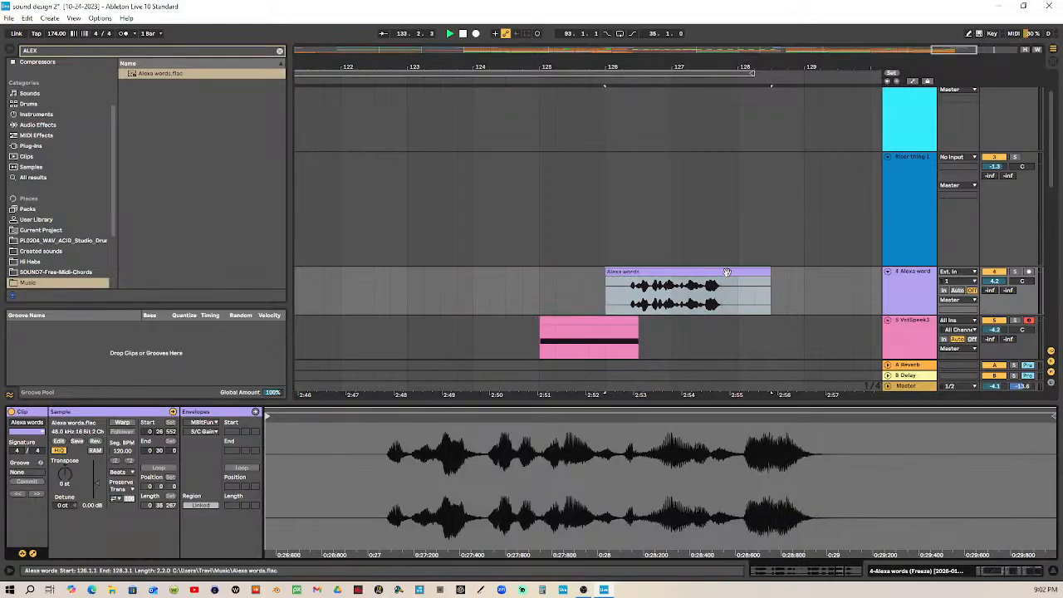
Step: Review the whole arrangement down to the bass and drum tracks, and listen to the start of the second Meat section around bar 101
{"action": "left_click_drag", "start_coordinate": [634, 68], "coordinate": [802, 75]}
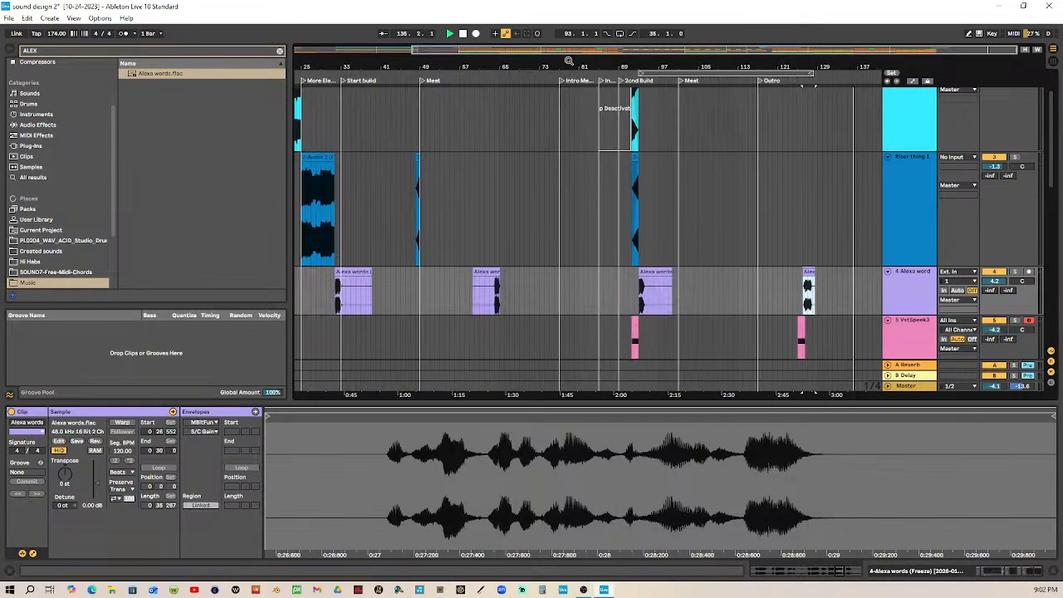
{"action": "left_click_drag", "start_coordinate": [544, 65], "coordinate": [552, 373]}
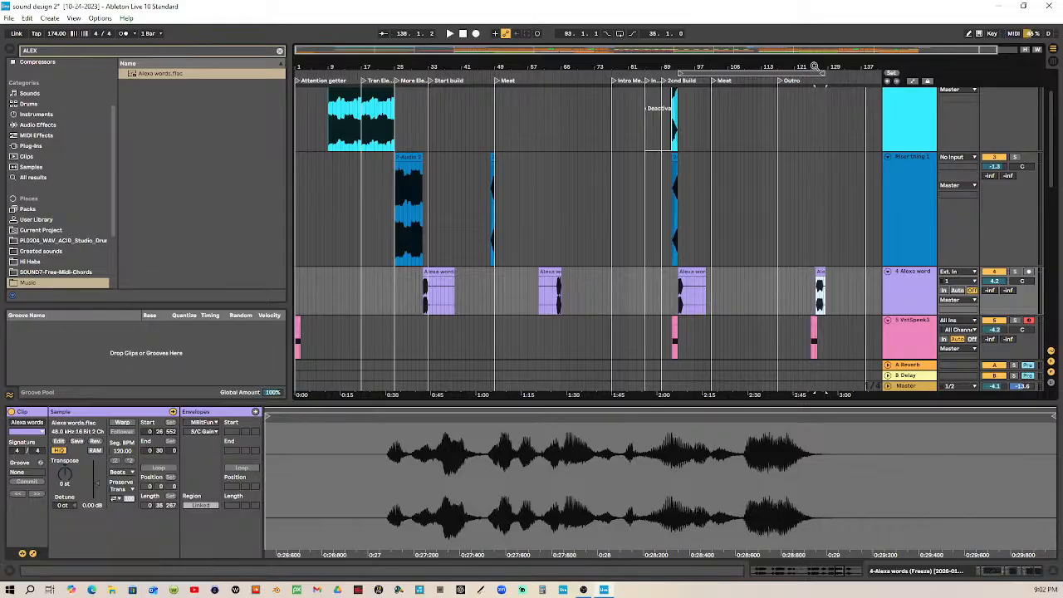
{"action": "scroll", "coordinate": [767, 317], "scroll_direction": "down", "scroll_amount": 10}
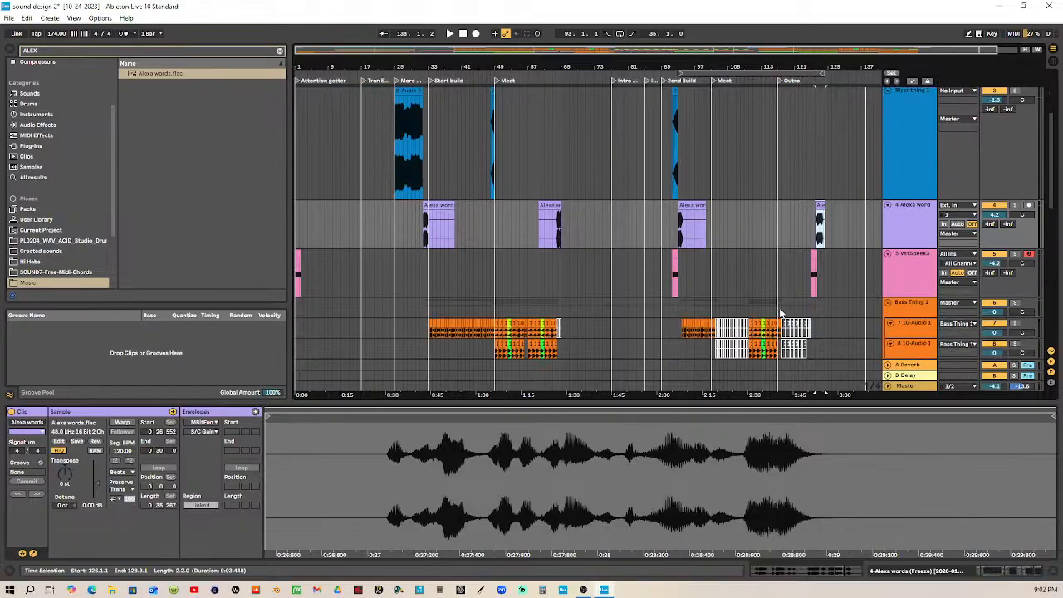
{"action": "scroll", "coordinate": [770, 338], "scroll_direction": "down", "scroll_amount": 4}
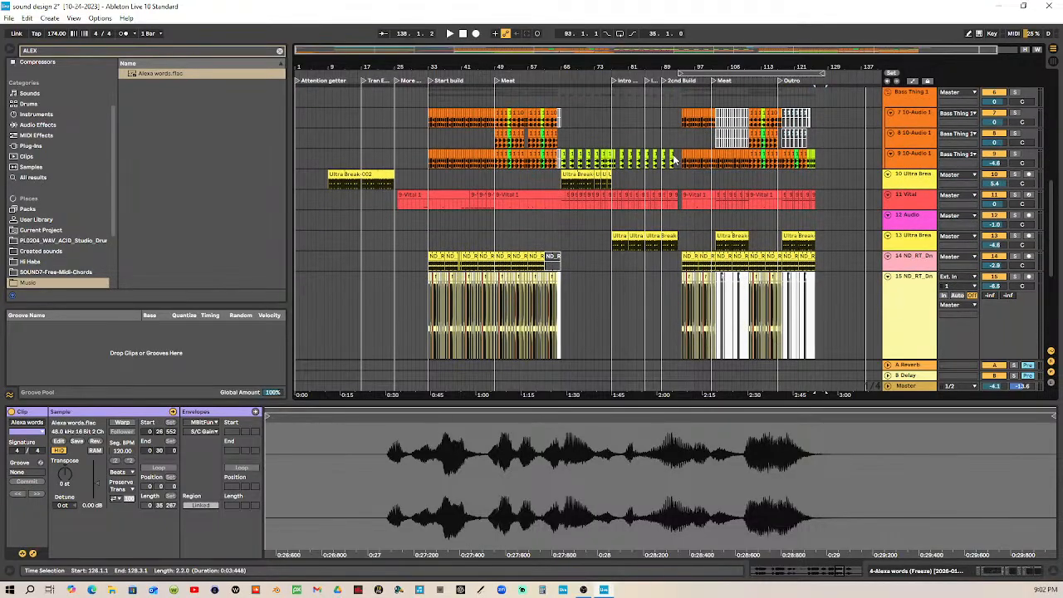
{"action": "left_click_drag", "start_coordinate": [731, 67], "coordinate": [438, 66]}
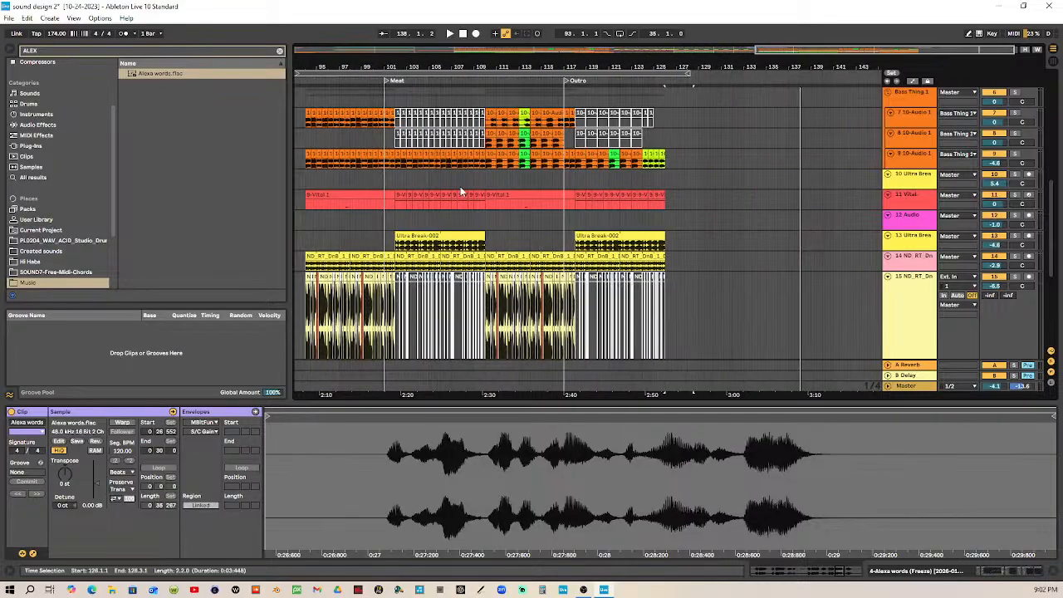
{"action": "key", "text": "space"}
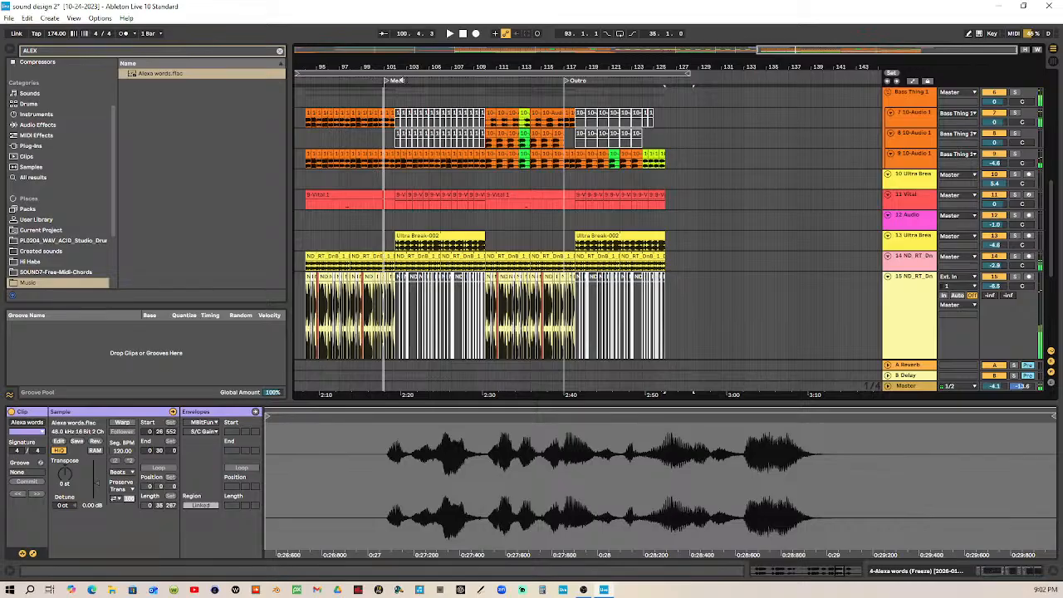
{"action": "key", "text": "space"}
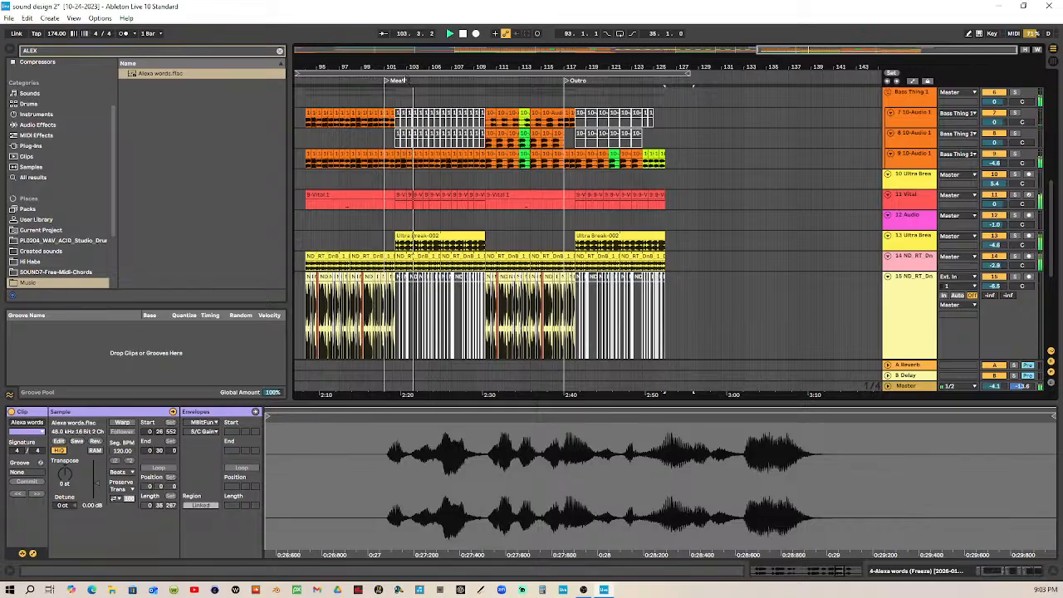
Step: Try different Overdrive Tone settings, including 43 %, on the ND_RT_DnB drum track 15 while playing around the second Meat section
{"action": "left_click", "coordinate": [913, 295]}
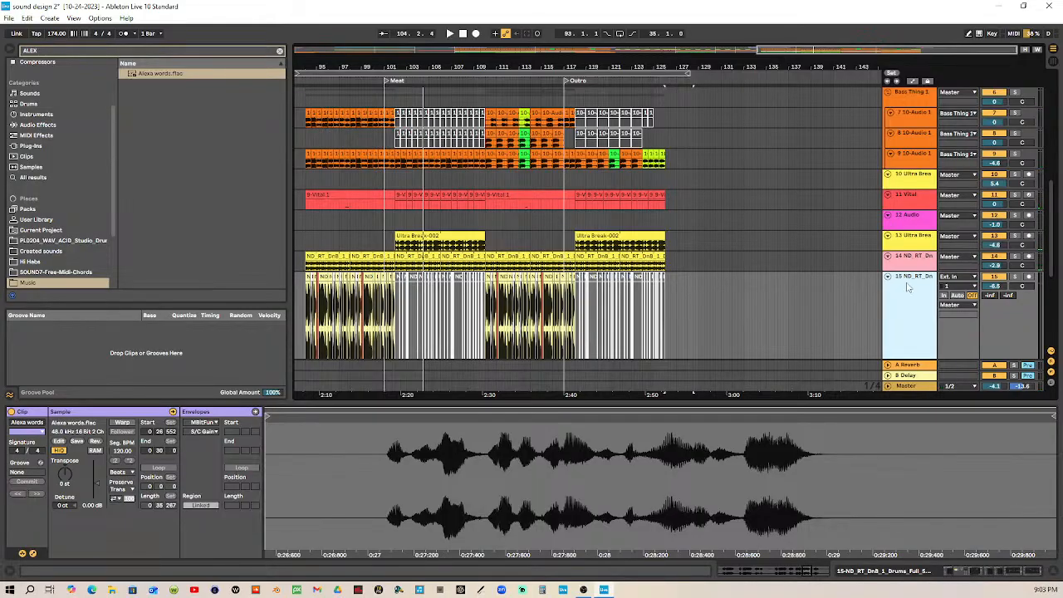
{"action": "key", "text": "shift+Tab"}
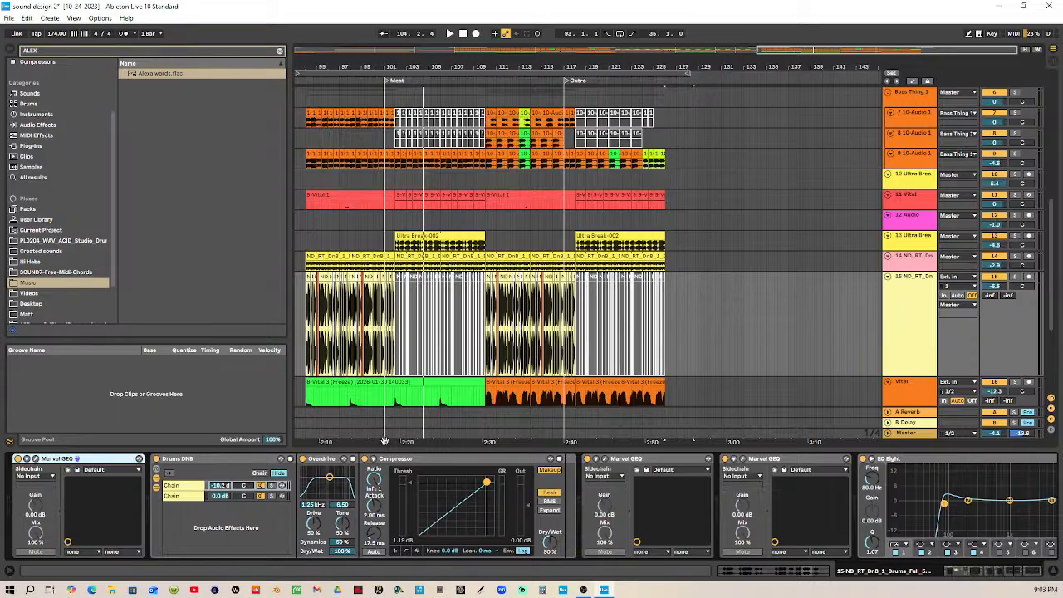
{"action": "left_click", "coordinate": [307, 83]}
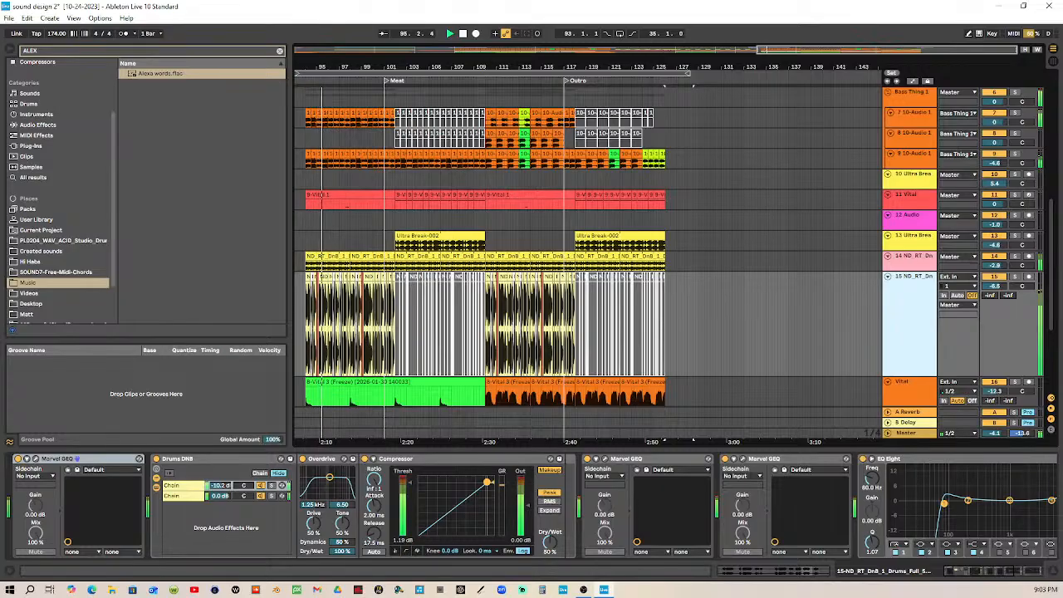
{"action": "left_click", "coordinate": [343, 529]}
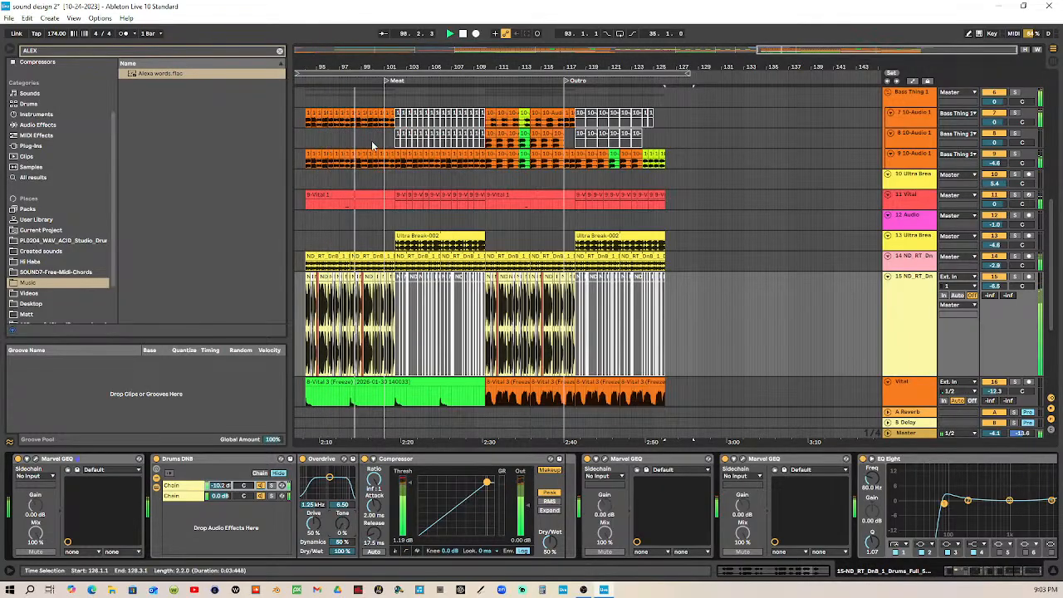
{"action": "left_click", "coordinate": [402, 87]}
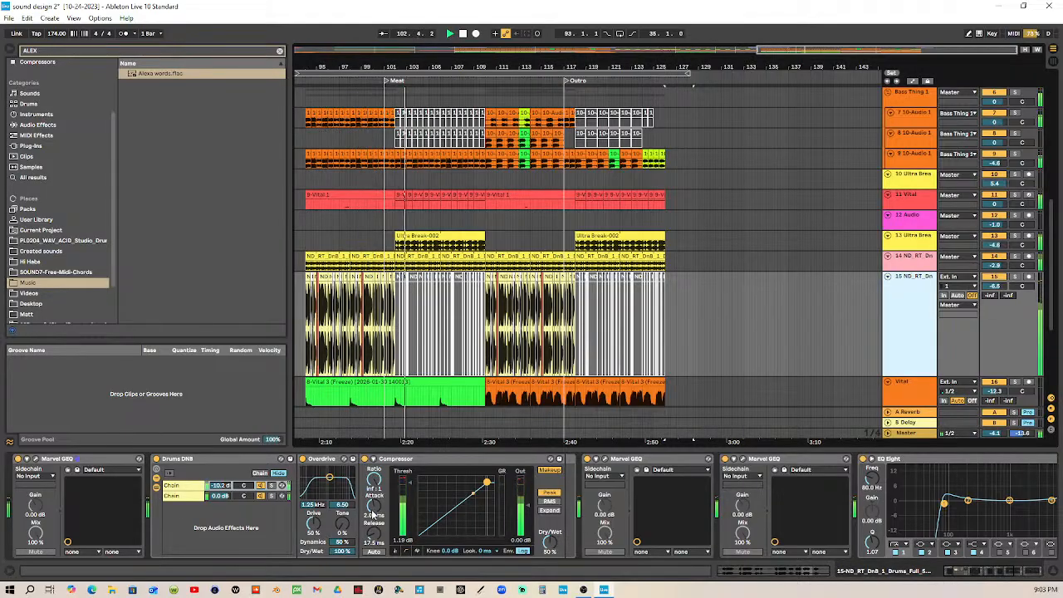
{"action": "left_click", "coordinate": [345, 530]}
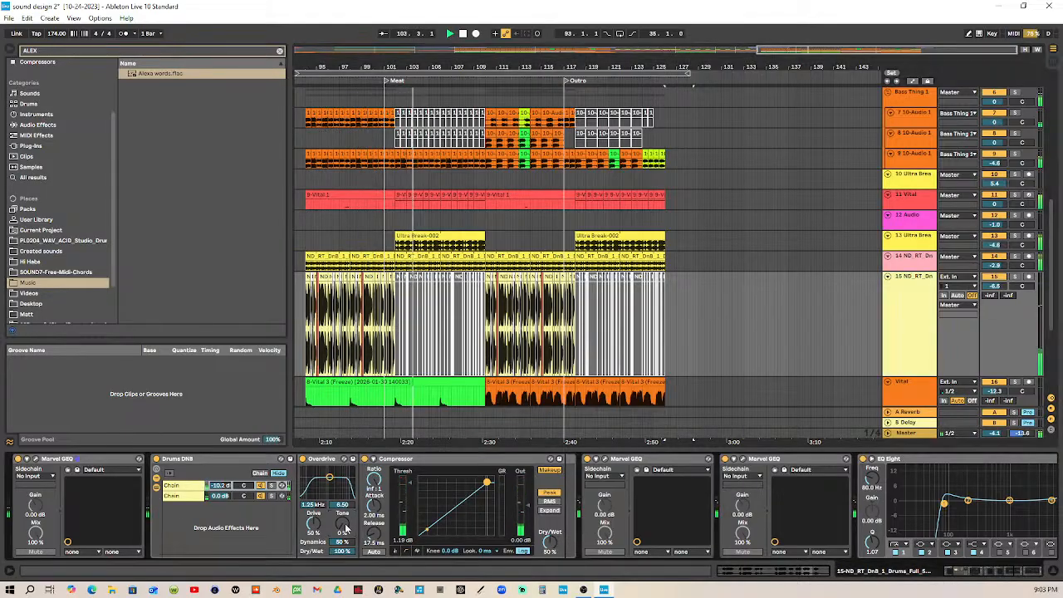
{"action": "left_click", "coordinate": [343, 86]}
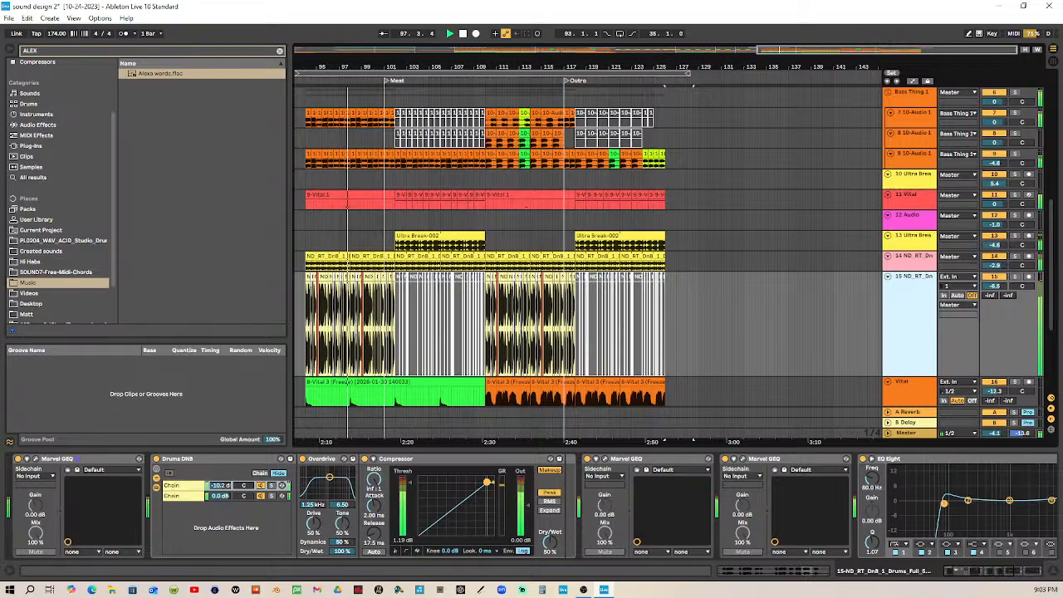
{"action": "left_click", "coordinate": [344, 523]}
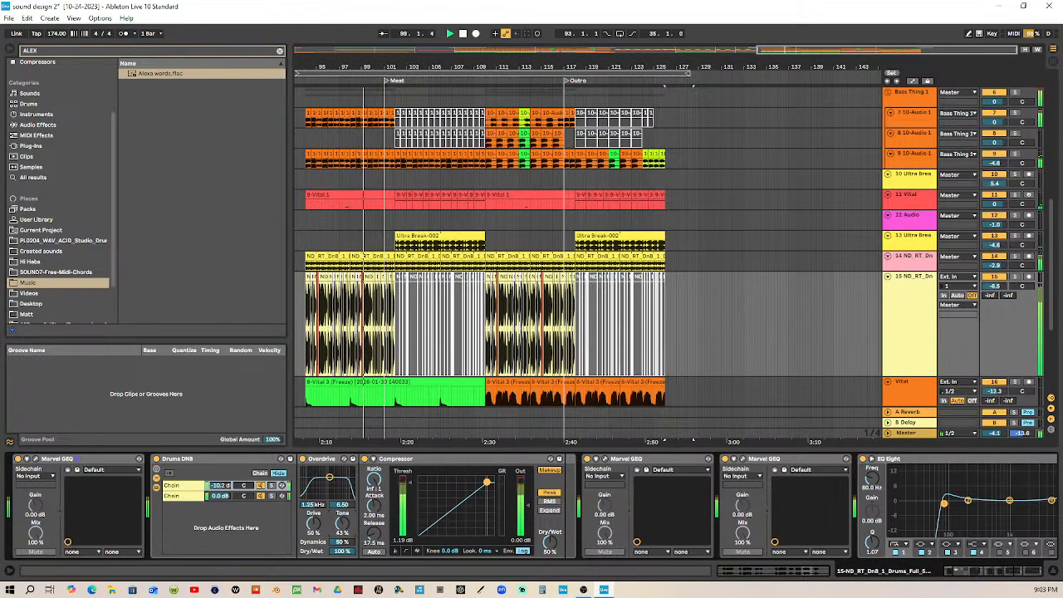
{"action": "left_click_drag", "start_coordinate": [344, 522], "coordinate": [342, 525]}
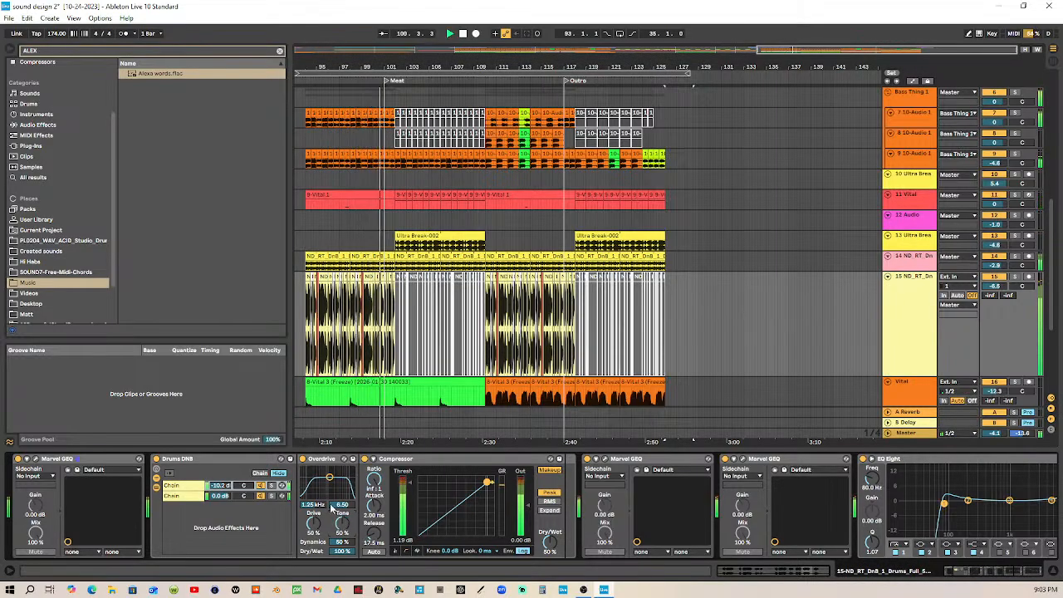
Step: Try an Overdrive bandwidth of 9.00 on drum track 15 during playback, and return it to 6.50
{"action": "left_click_drag", "start_coordinate": [342, 505], "coordinate": [344, 490]}
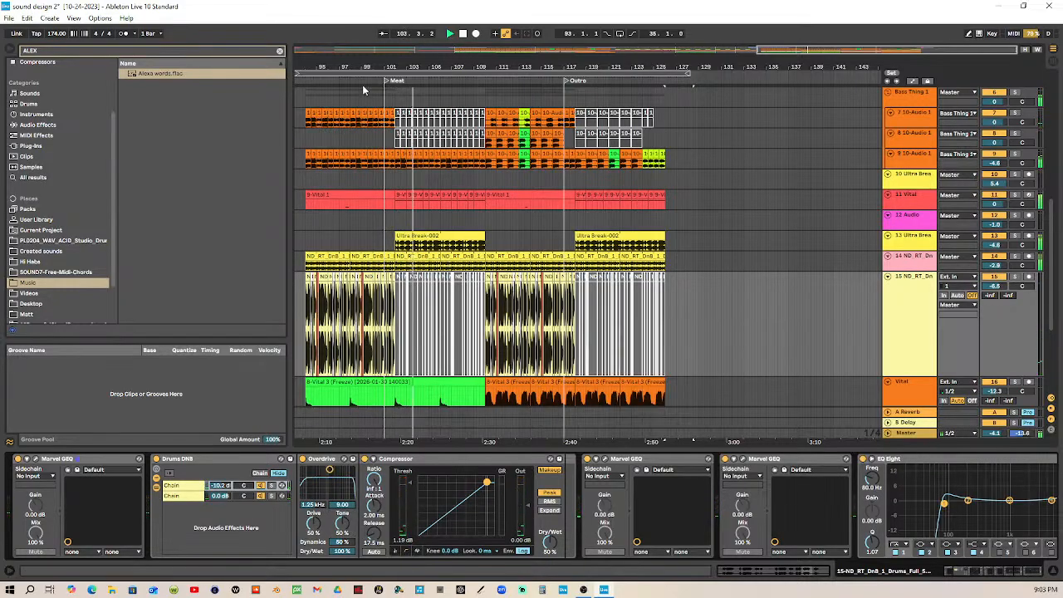
{"action": "left_click", "coordinate": [363, 373]}
{"action": "left_click", "coordinate": [342, 529]}
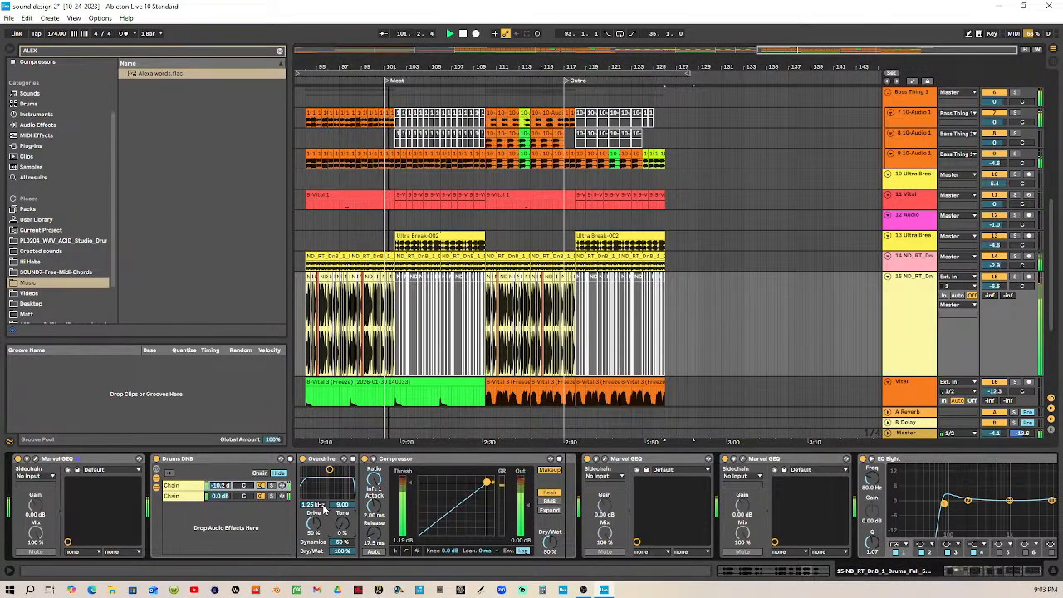
{"action": "left_click_drag", "start_coordinate": [341, 508], "coordinate": [349, 504]}
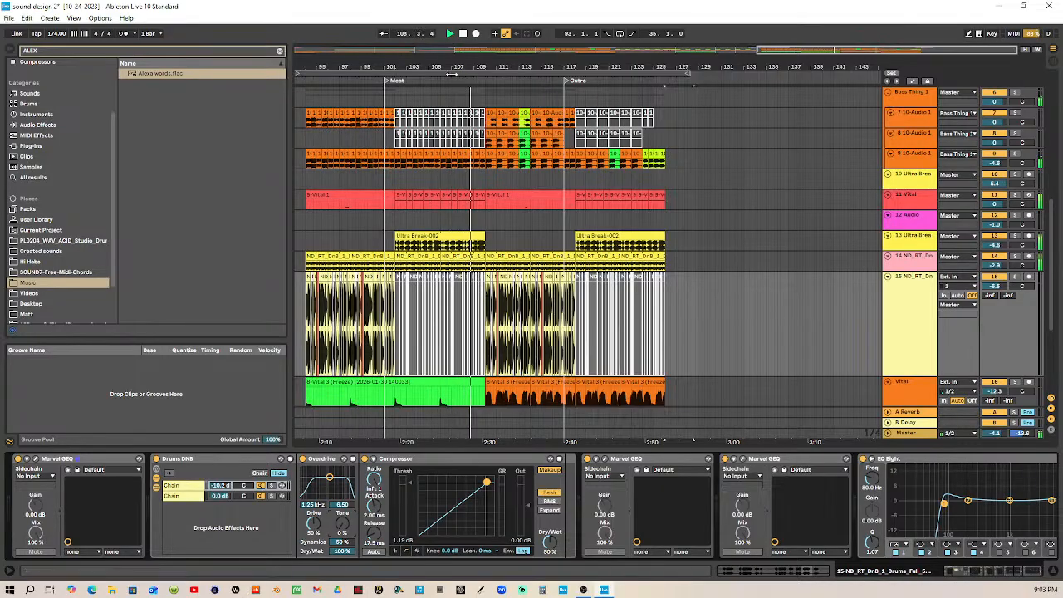
Step: Reactivate the deactivated drum clips on track 15 from 109.1.1 to 110.1.1, and play the transition into bar 110
{"action": "left_click_drag", "start_coordinate": [472, 67], "coordinate": [538, 123]}
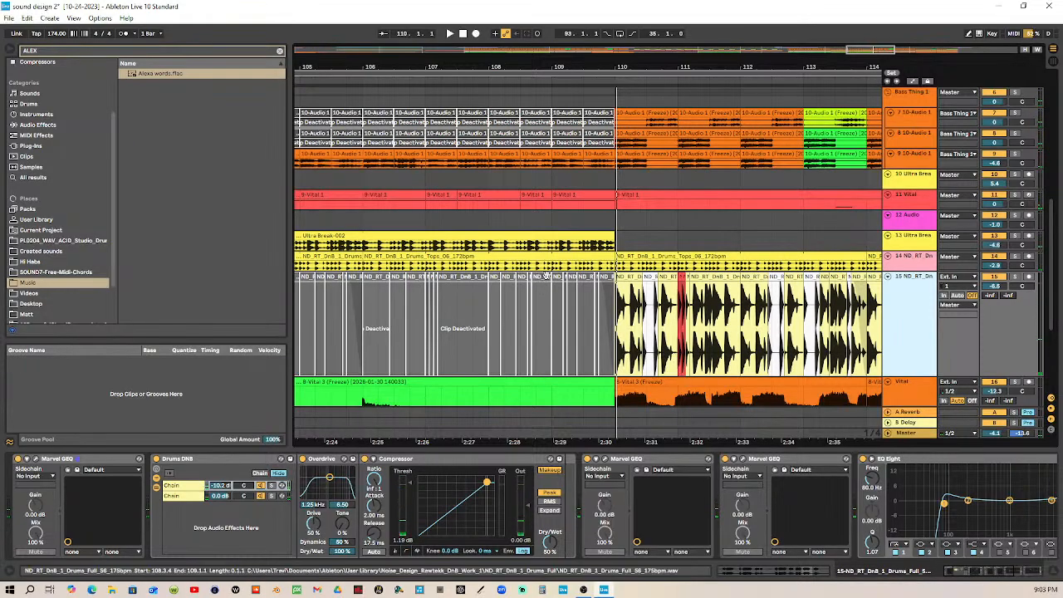
{"action": "left_click", "coordinate": [561, 277]}
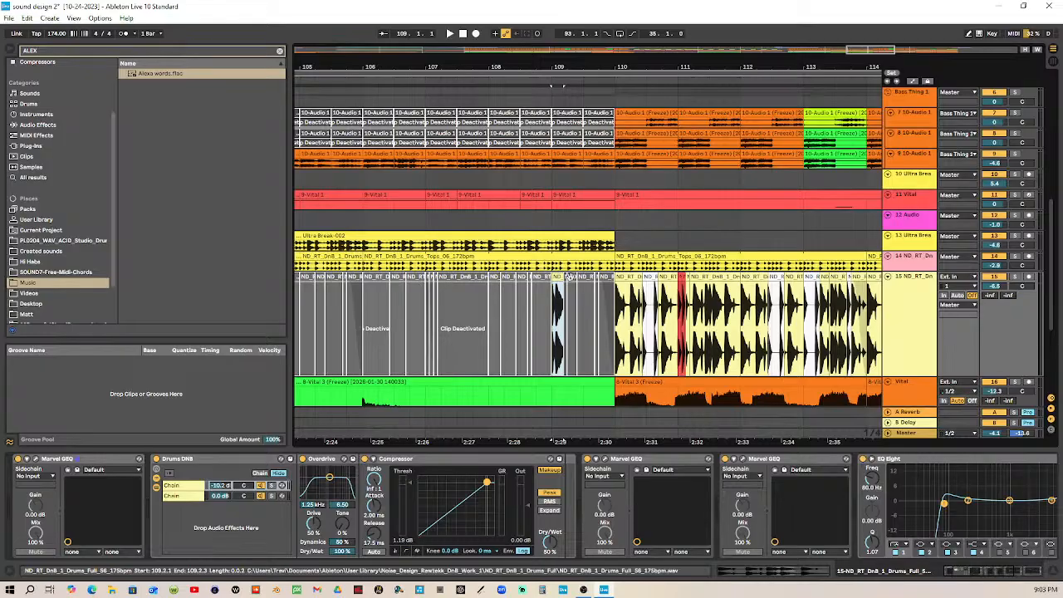
{"action": "left_click", "coordinate": [572, 276]}
{"action": "key", "text": "0"}
{"action": "left_click", "coordinate": [587, 277]}
{"action": "key", "text": "0"}
{"action": "left_click", "coordinate": [605, 276]}
{"action": "key", "text": "0"}
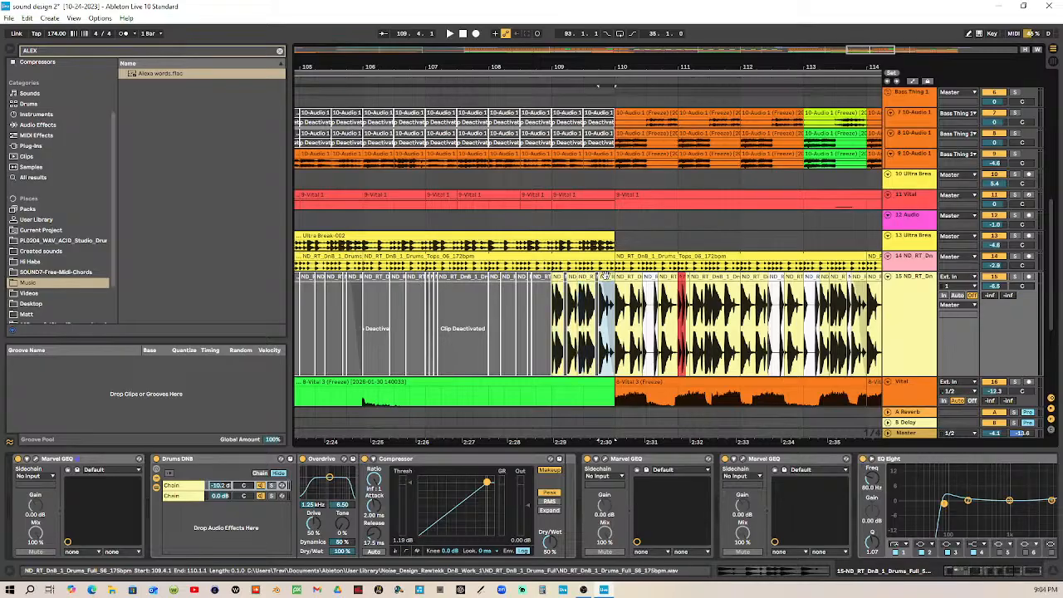
{"action": "left_click", "coordinate": [454, 81]}
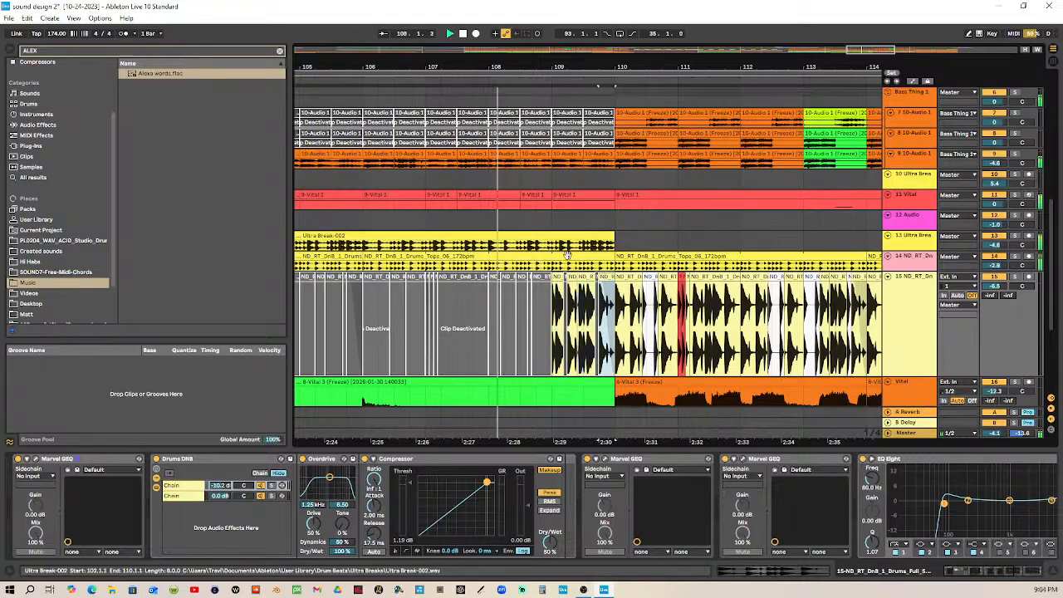
Step: Undo the reactivation of the drum clips on track 15 between 109.1.1 and 110.1.1, and stop playback
{"action": "mouse_move", "coordinate": [613, 237]}
{"action": "left_mouse_down"}
{"action": "mouse_move", "coordinate": [551, 236]}
{"action": "mouse_move", "coordinate": [615, 237]}
{"action": "left_mouse_up"}
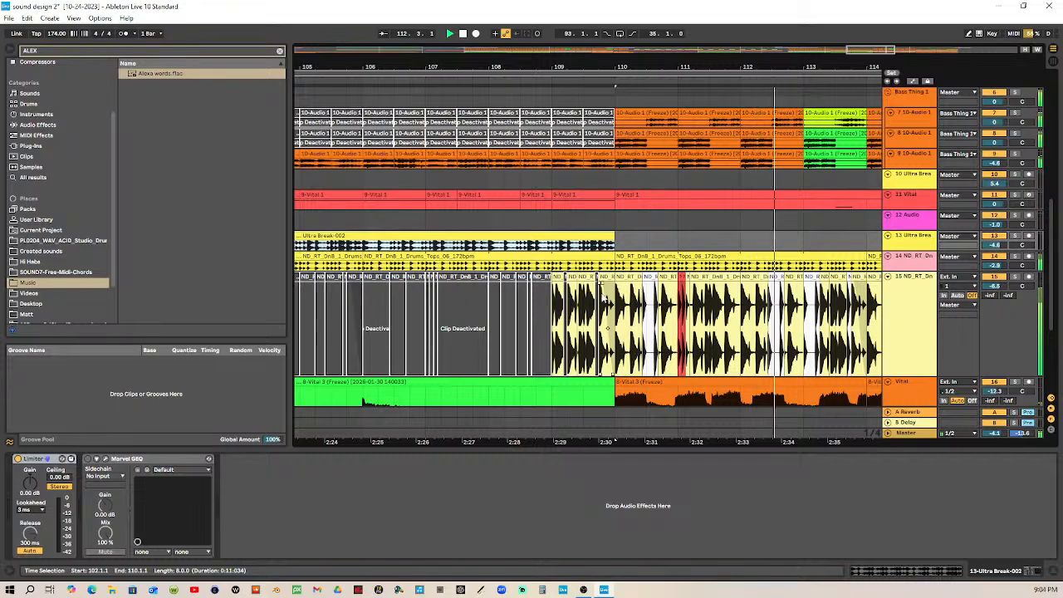
{"action": "key", "text": "ctrl+z"}
{"action": "key", "text": "ctrl+z"}
{"action": "key", "text": "ctrl+z"}
{"action": "key", "text": "ctrl+z"}
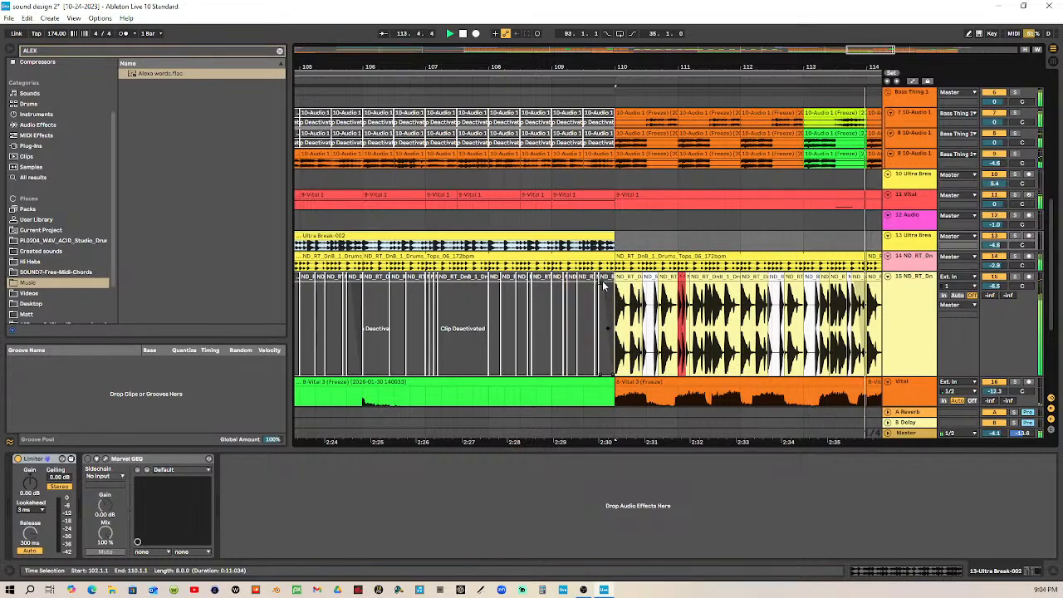
{"action": "left_click_drag", "start_coordinate": [629, 67], "coordinate": [629, 25]}
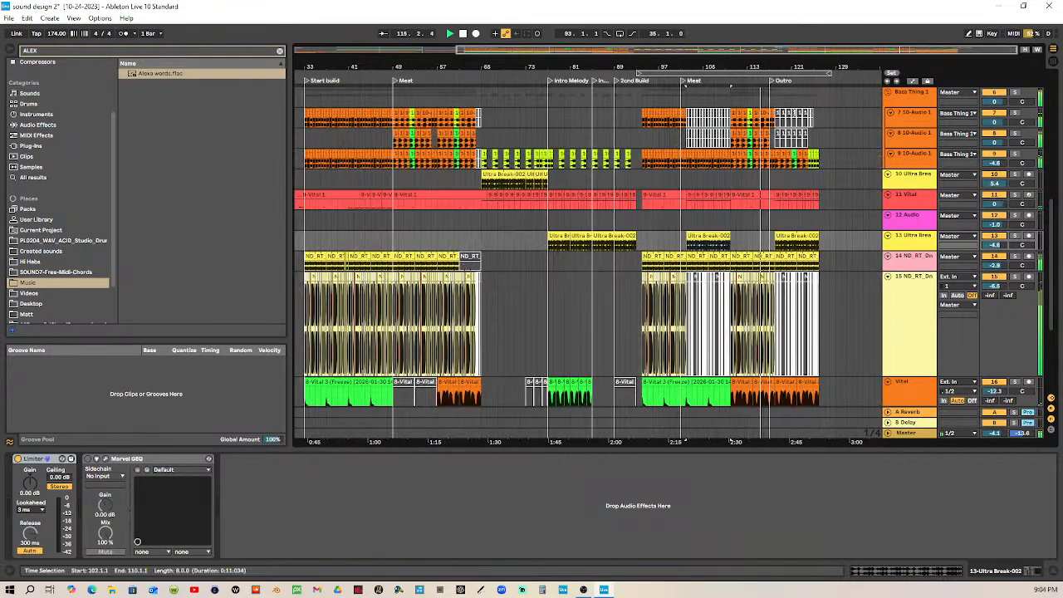
{"action": "left_click", "coordinate": [463, 33]}
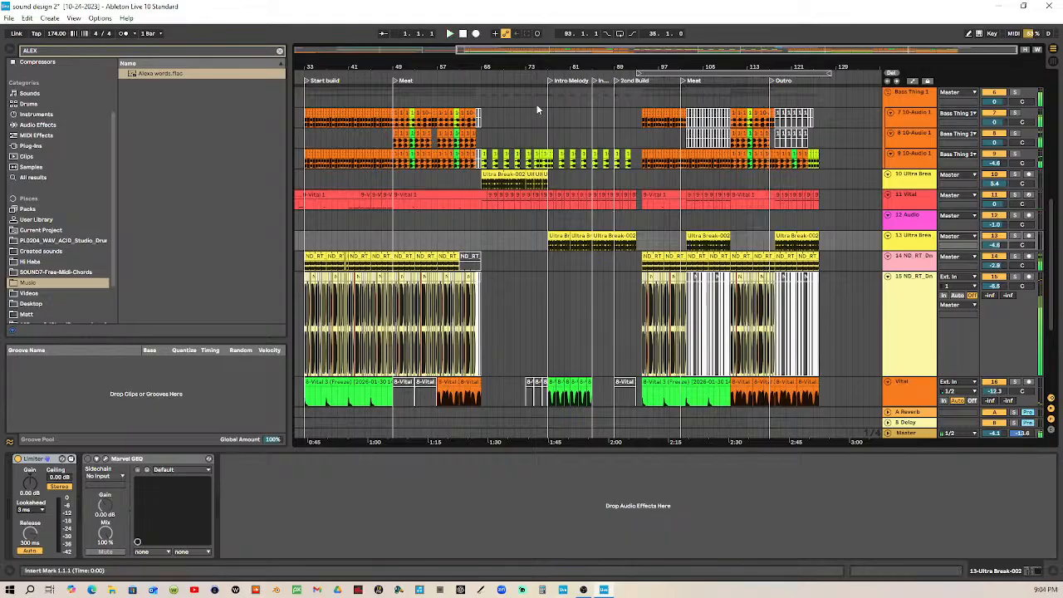
Step: Move the arrangement loop to start at 1.1.1 and set the fixed grid to 1 Bar
{"action": "left_click_drag", "start_coordinate": [656, 74], "coordinate": [193, 75]}
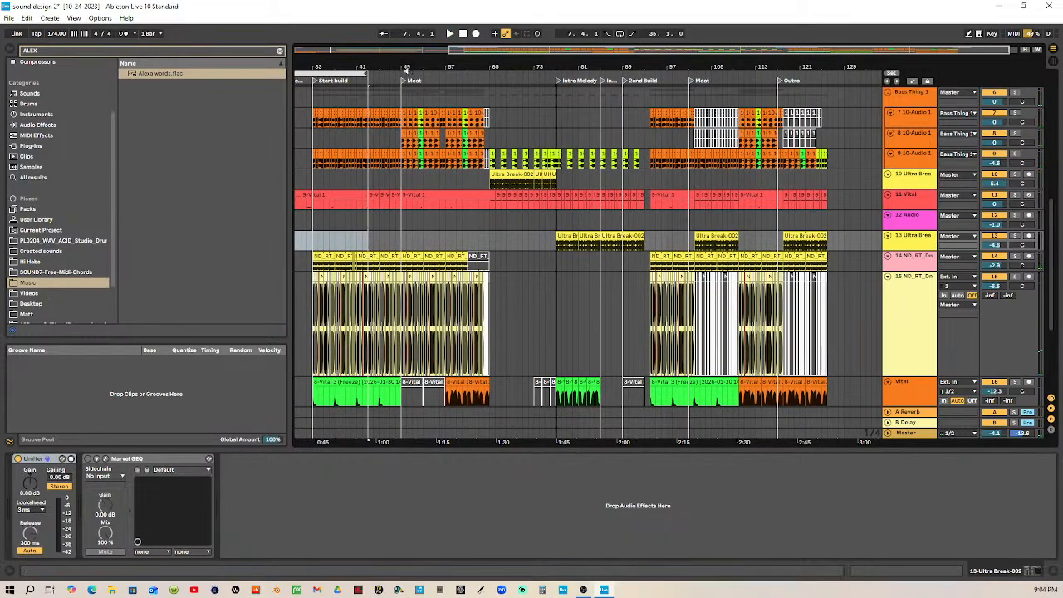
{"action": "left_click_drag", "start_coordinate": [408, 67], "coordinate": [168, 77]}
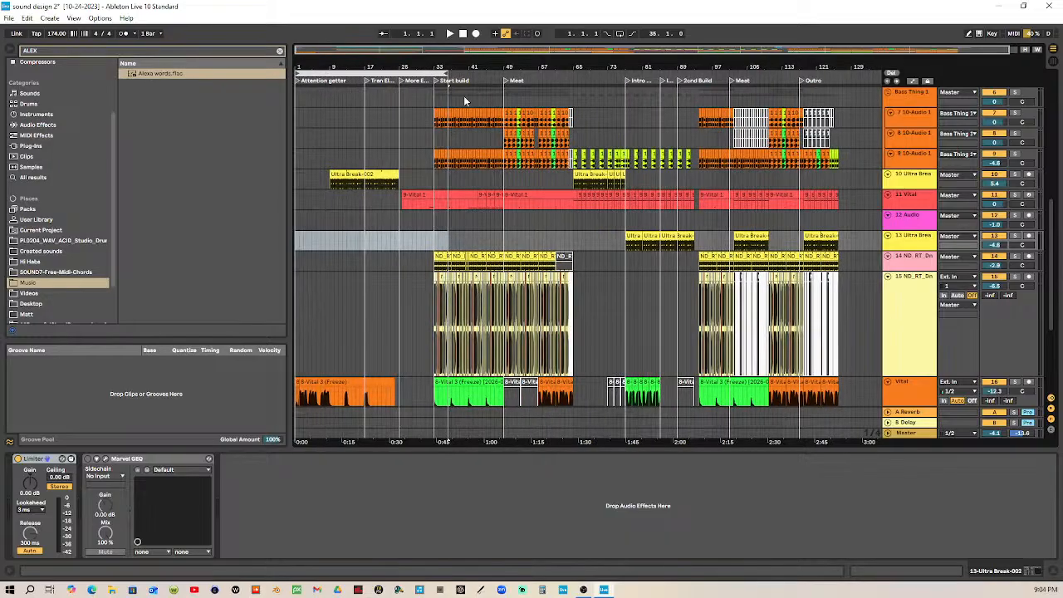
{"action": "right_click", "coordinate": [378, 117]}
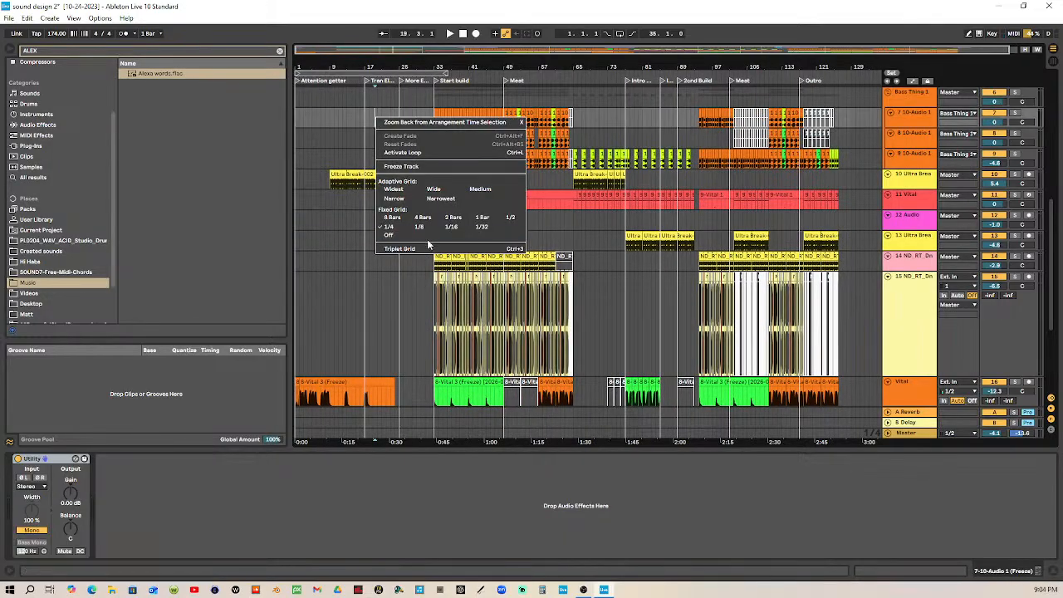
{"action": "left_click", "coordinate": [483, 218]}
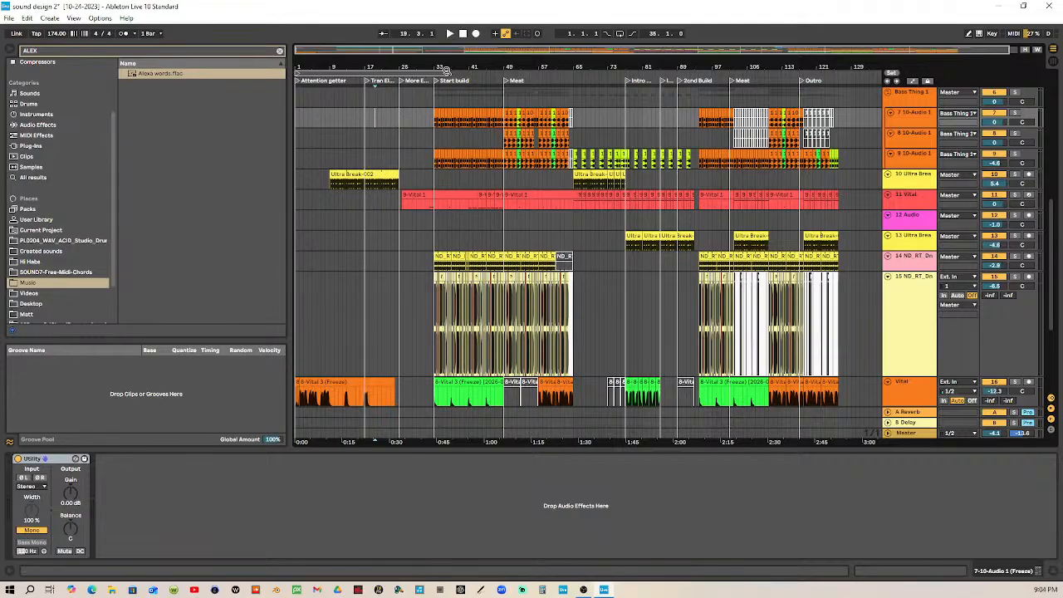
Step: Extend the loop over the whole song to a length of 127 bars, checking the end of the outro during playback
{"action": "left_click_drag", "start_coordinate": [450, 77], "coordinate": [730, 94]}
{"action": "scroll", "coordinate": [613, 133], "scroll_direction": "up", "scroll_amount": 5}
{"action": "left_click", "coordinate": [607, 78]}
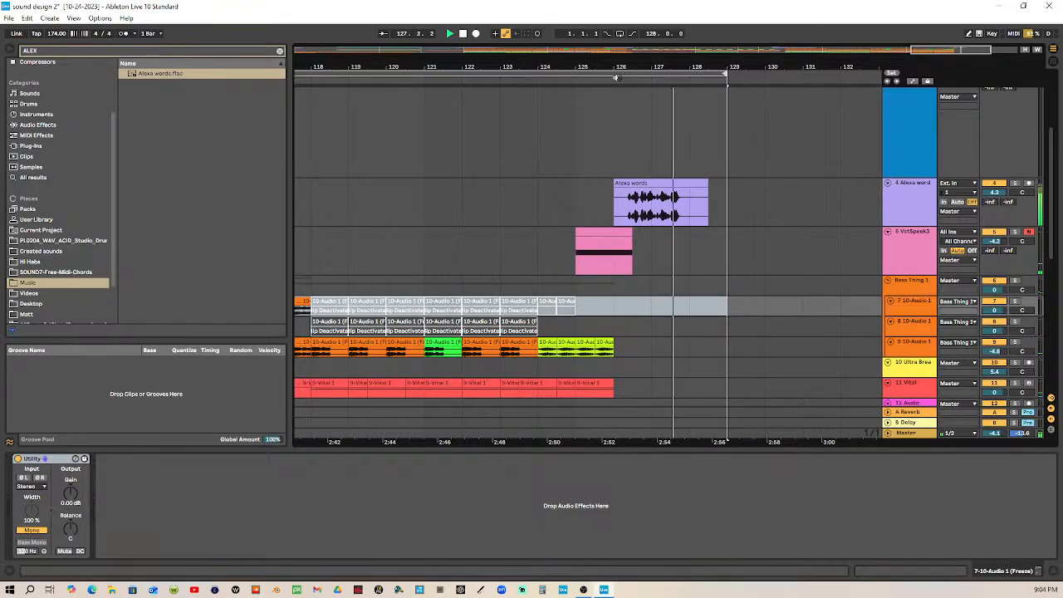
{"action": "scroll", "coordinate": [707, 68], "scroll_direction": "down", "scroll_amount": 2}
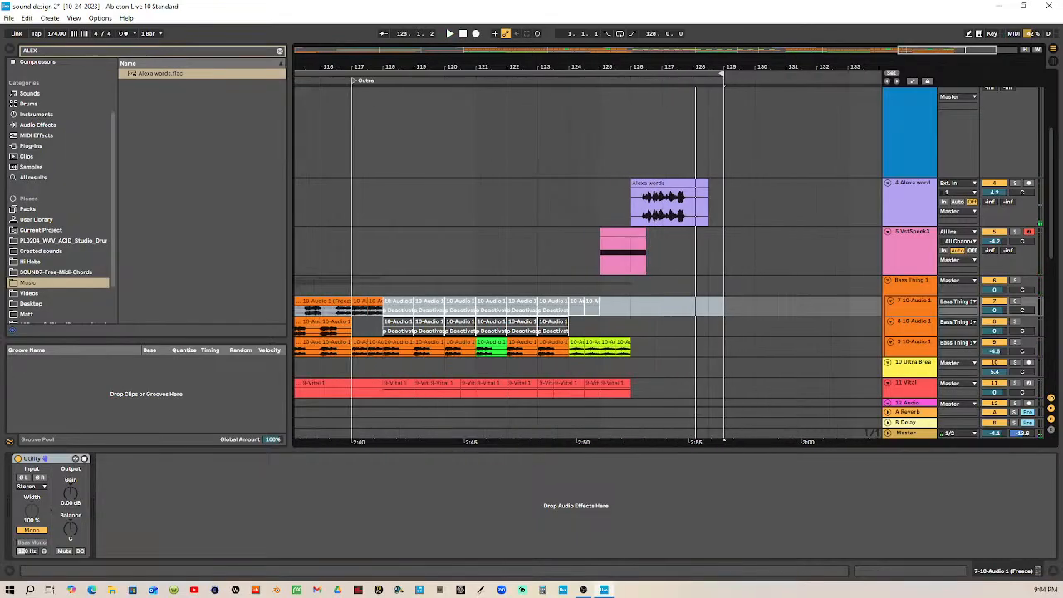
{"action": "left_click_drag", "start_coordinate": [720, 74], "coordinate": [705, 74]}
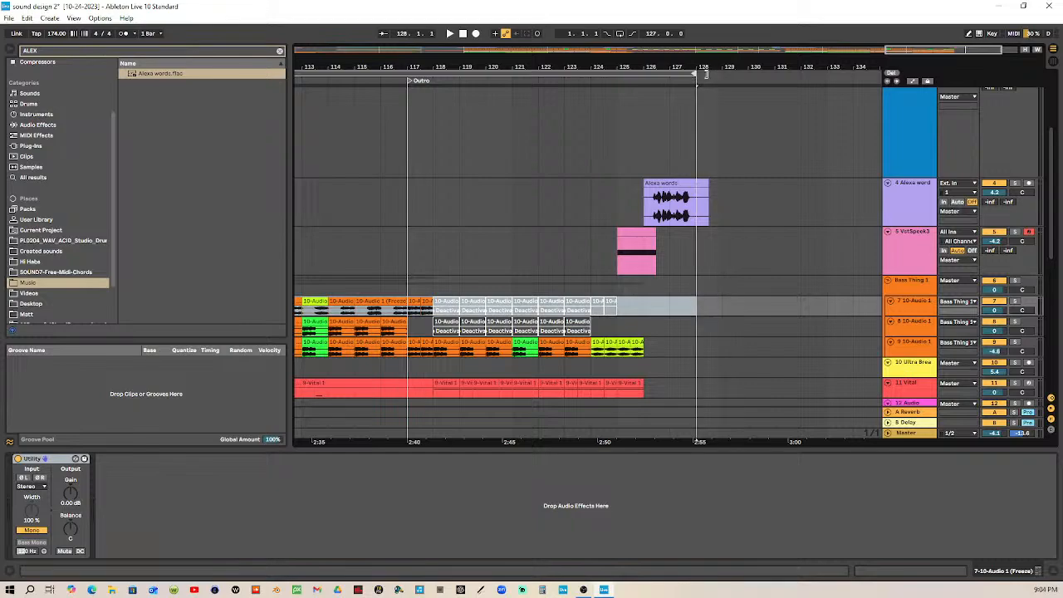
Step: Shorten the last Alexa words clip on track 4 so that it ends with the loop at 128.1.1
{"action": "scroll", "coordinate": [705, 68], "scroll_direction": "up", "scroll_amount": 5}
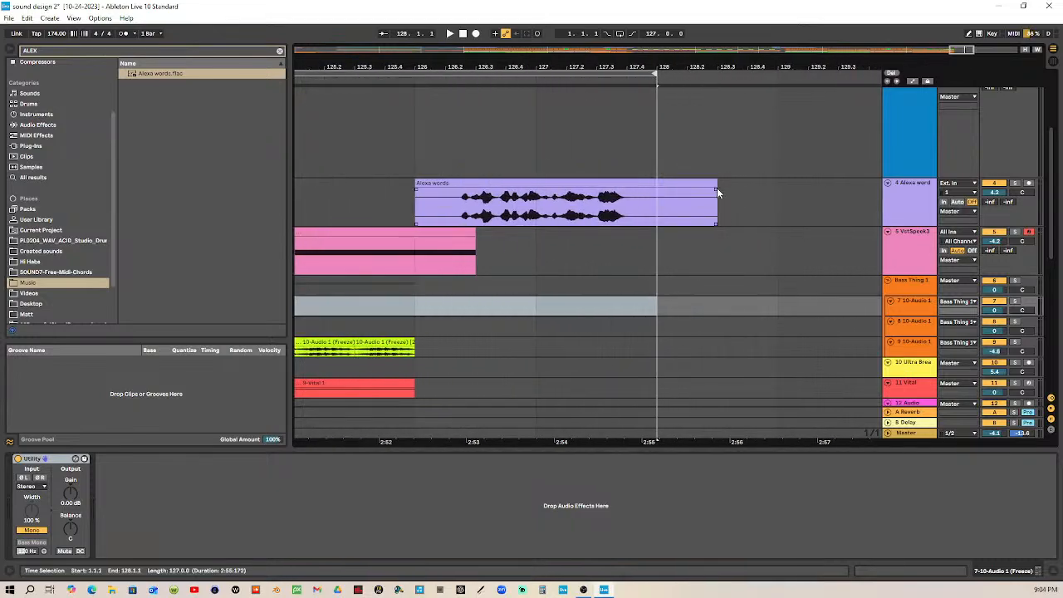
{"action": "left_click_drag", "start_coordinate": [717, 191], "coordinate": [657, 191]}
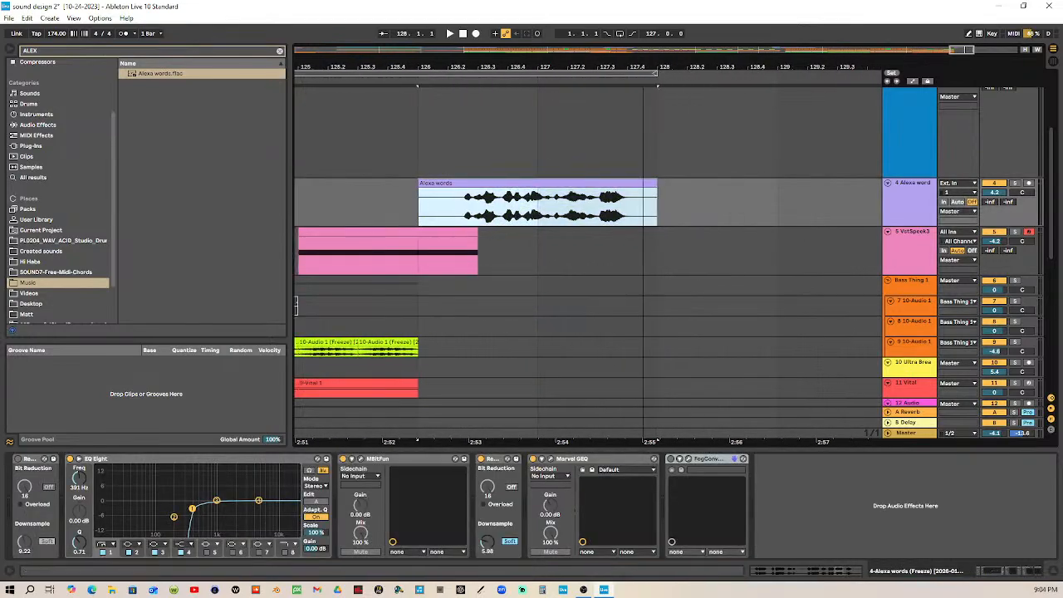
{"action": "scroll", "coordinate": [641, 66], "scroll_direction": "down", "scroll_amount": 3}
{"action": "scroll", "coordinate": [642, 67], "scroll_direction": "down", "scroll_amount": 10}
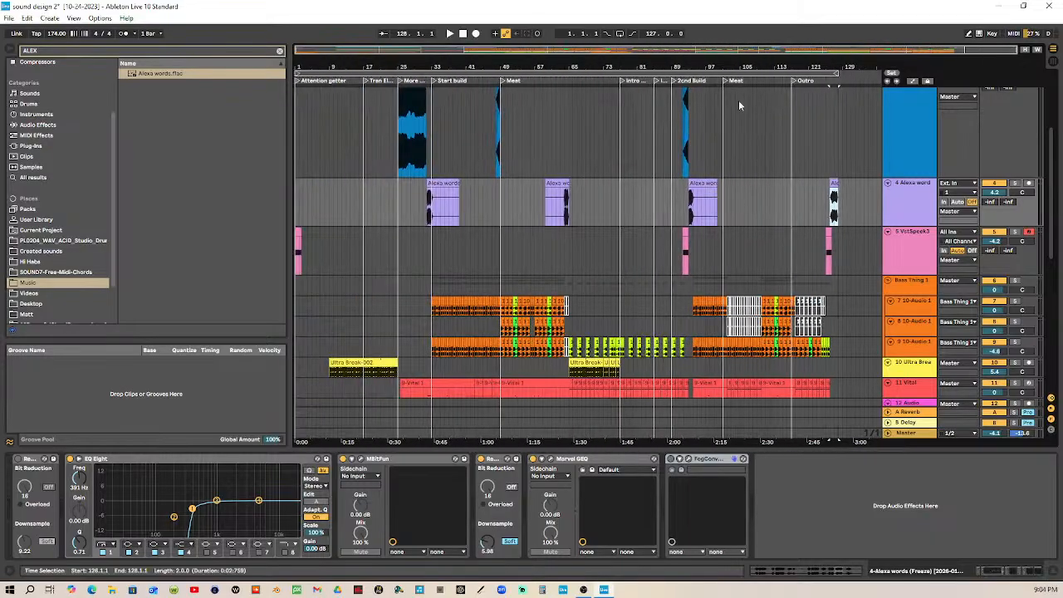
Step: Collapse all tracks in the arrangement and select the whole song from 1.1.1 to 128.1.1
{"action": "key", "text": "ctrl+a"}
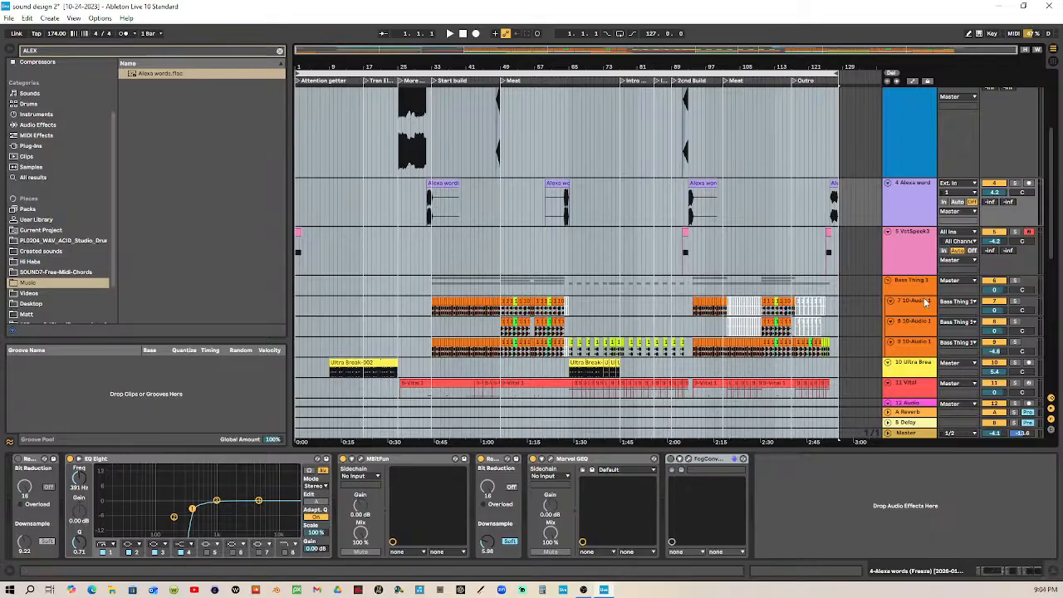
{"action": "scroll", "coordinate": [925, 303], "scroll_direction": "down", "scroll_amount": 10}
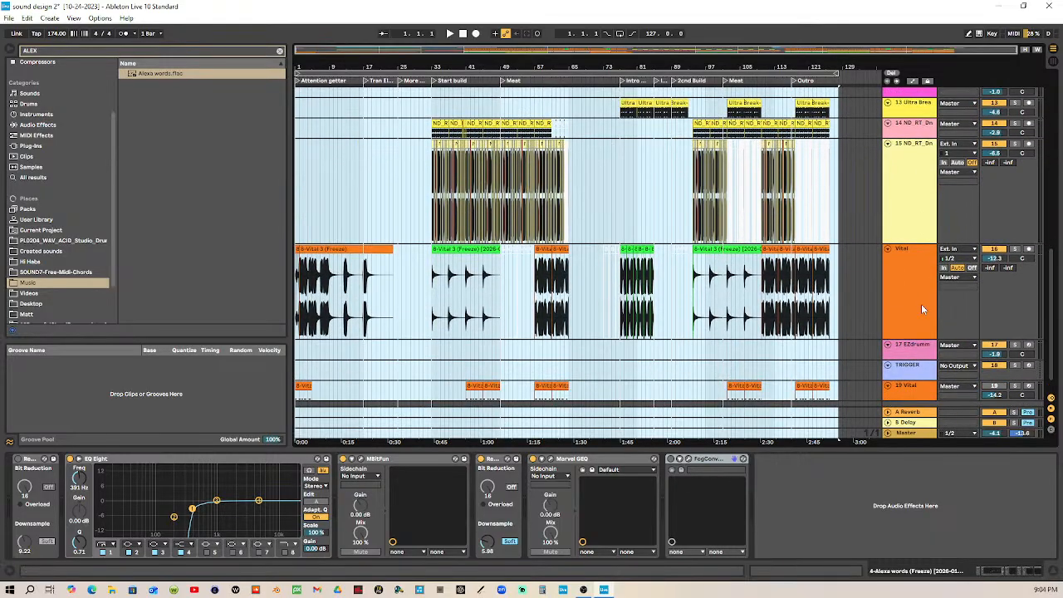
{"action": "scroll", "coordinate": [922, 309], "scroll_direction": "down", "scroll_amount": 2}
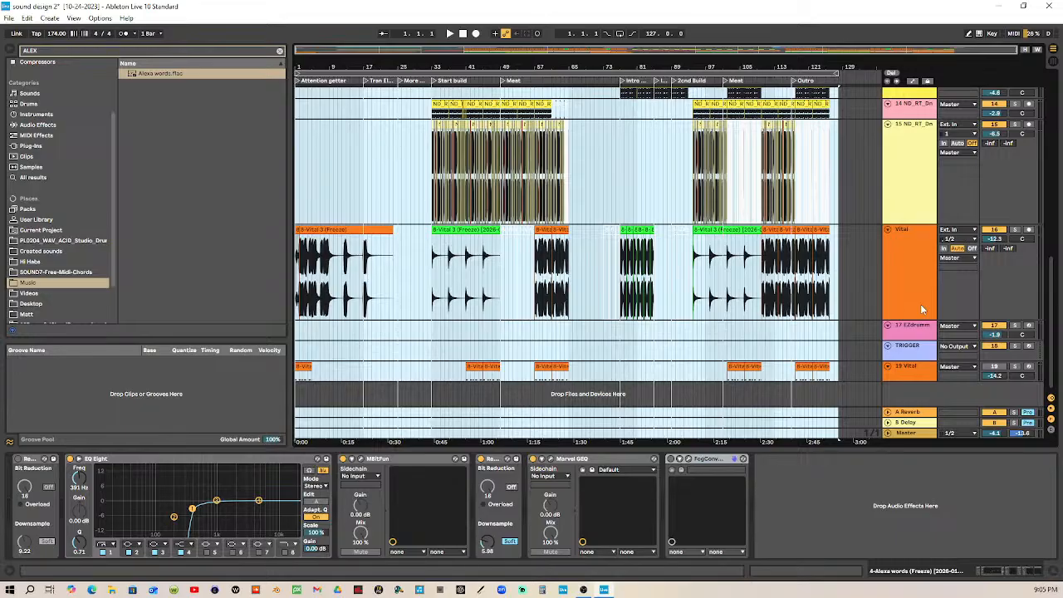
{"action": "left_click", "coordinate": [889, 230], "text": "alt"}
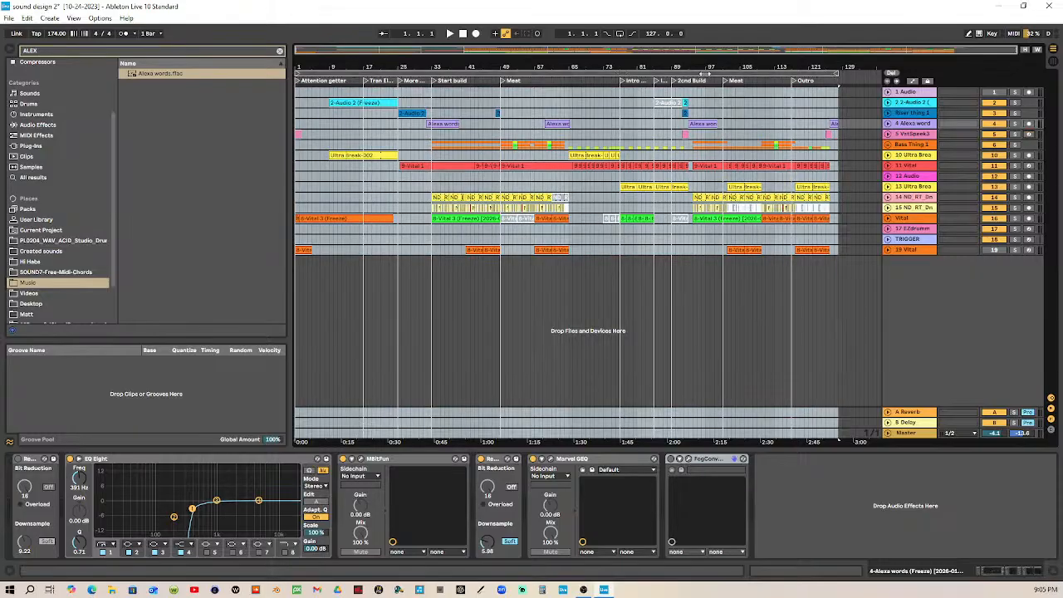
{"action": "key", "text": "ctrl+a"}
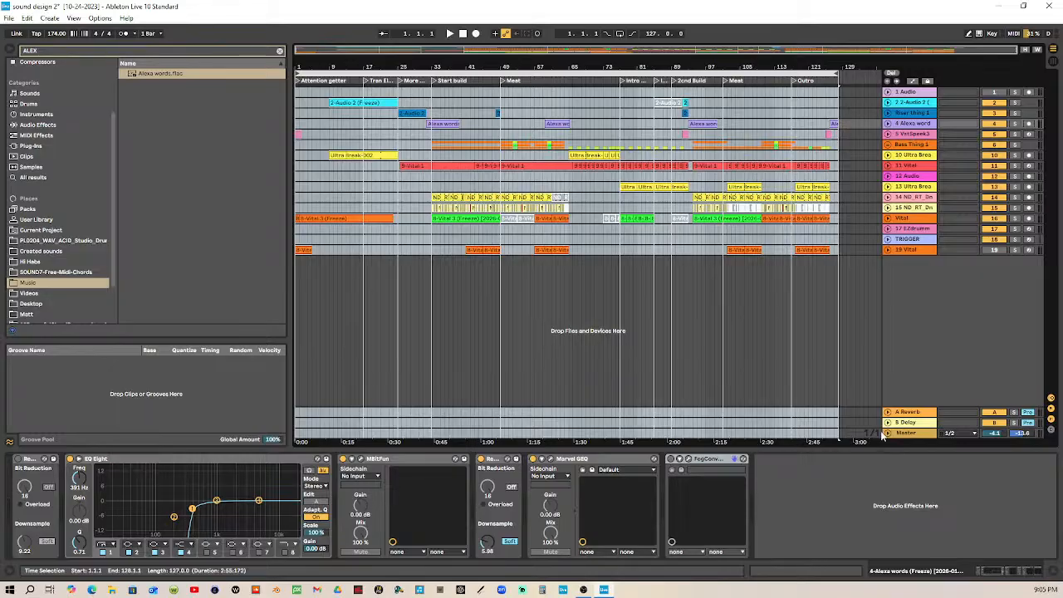
Step: Show the Master track's effect chain, toggle the REF TDR NOVA rack and switch off the TB_Spec device
{"action": "left_click", "coordinate": [926, 433]}
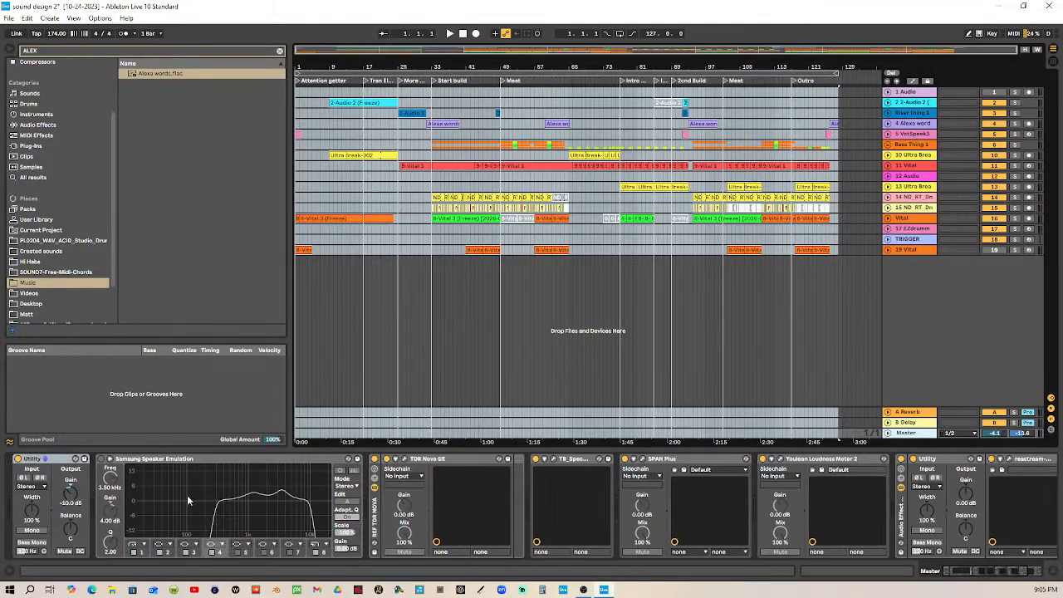
{"action": "left_click", "coordinate": [375, 461]}
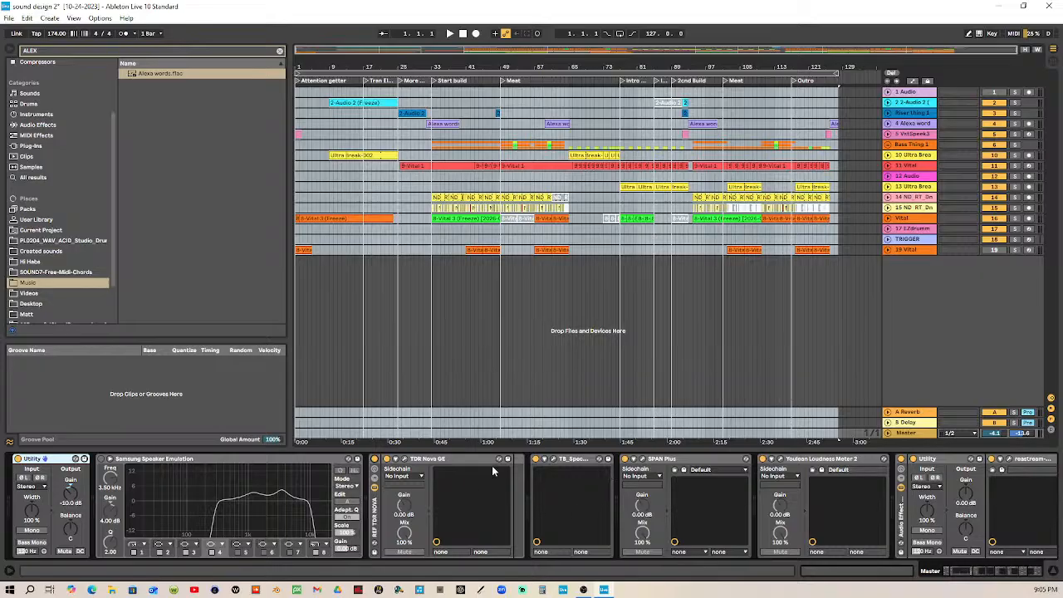
{"action": "left_click", "coordinate": [375, 459]}
{"action": "left_click", "coordinate": [375, 459]}
Step: Insert CHANNEV from the Compressors collection on the Master after Samsung Speaker Emulation, clearing the old browser search
{"action": "scroll", "coordinate": [38, 91], "scroll_direction": "up", "scroll_amount": 3}
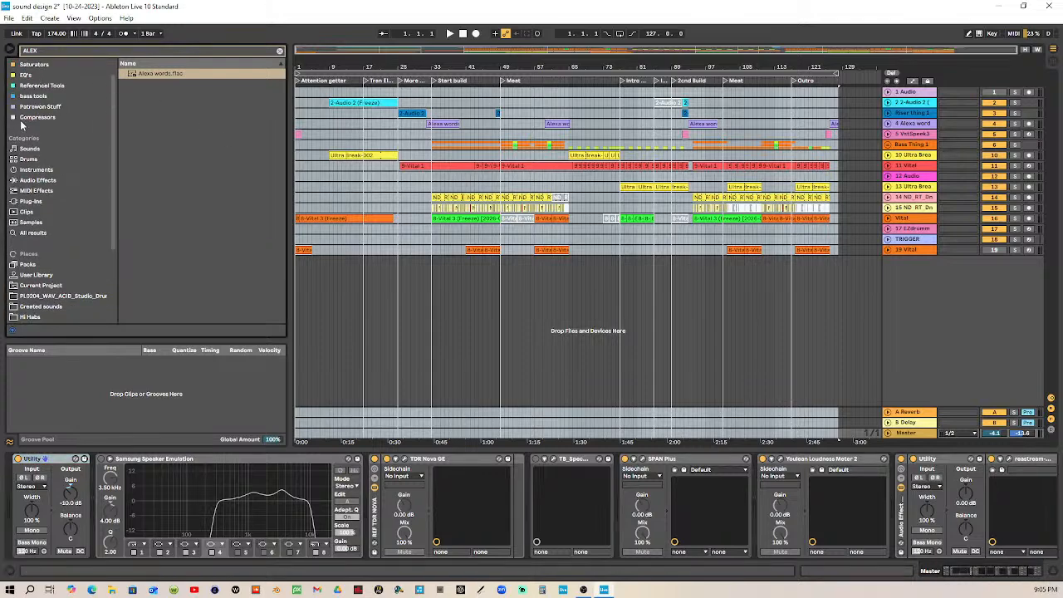
{"action": "left_click", "coordinate": [33, 115]}
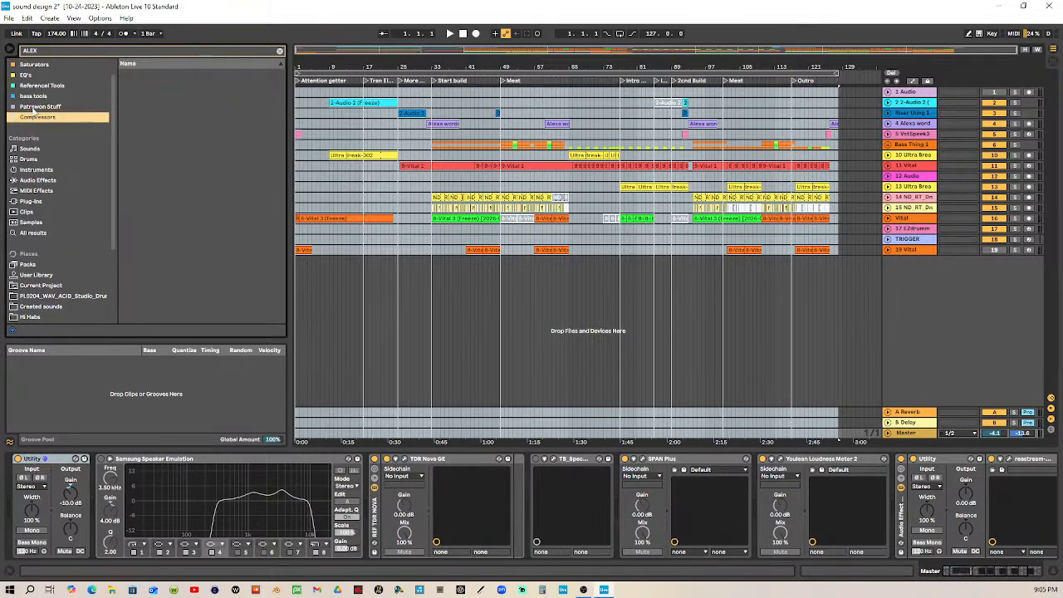
{"action": "left_click", "coordinate": [279, 51]}
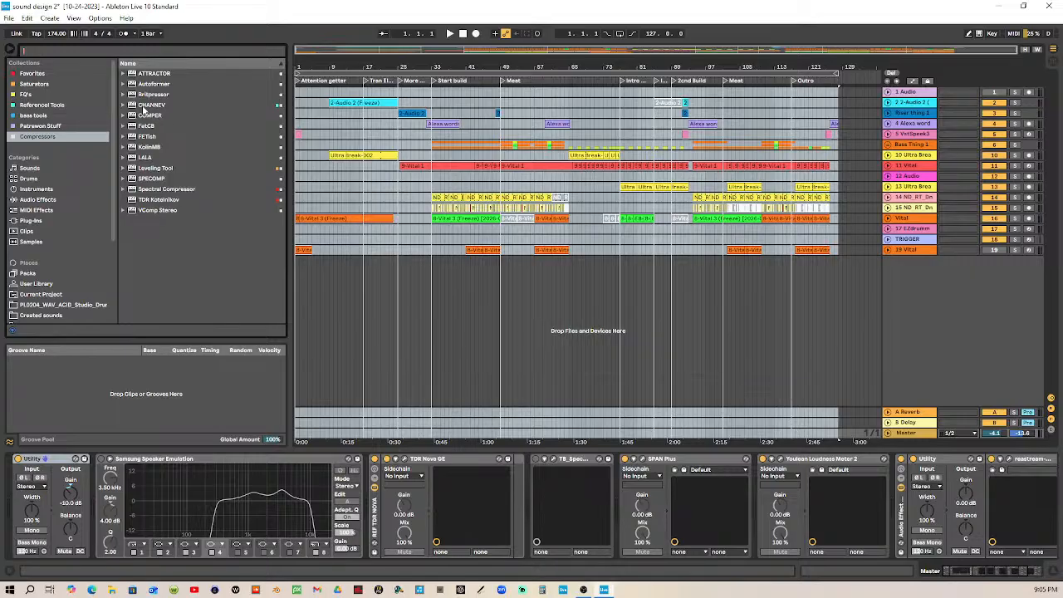
{"action": "left_click_drag", "start_coordinate": [143, 107], "coordinate": [372, 486]}
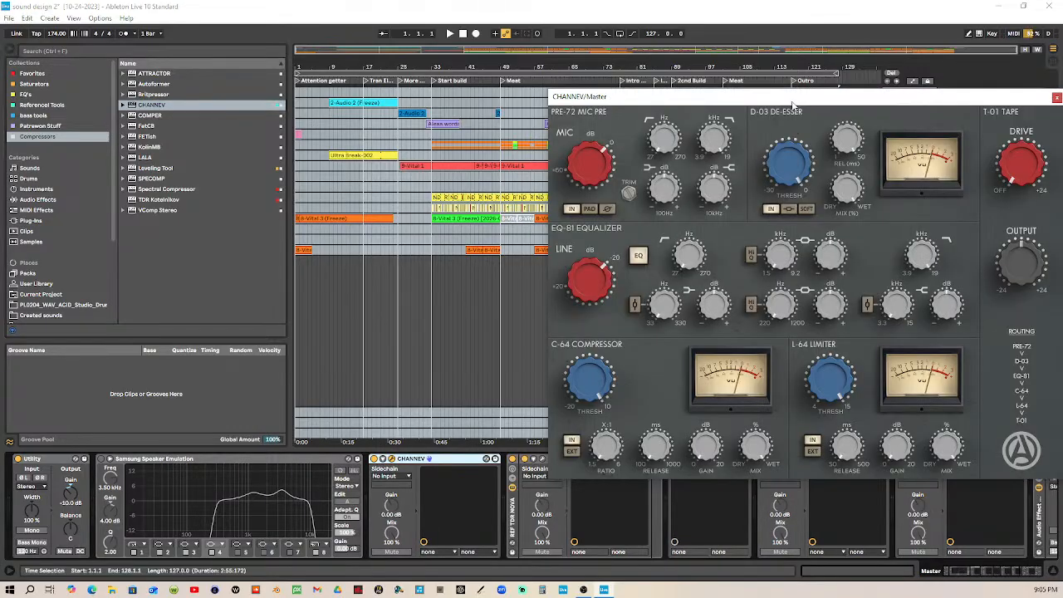
{"action": "left_click_drag", "start_coordinate": [794, 105], "coordinate": [440, 152]}
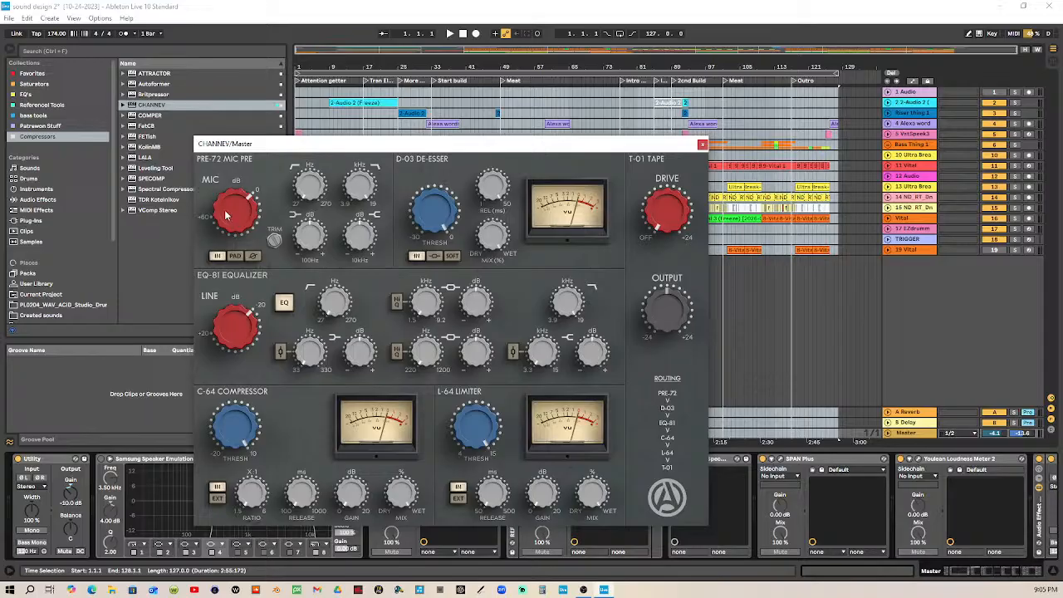
Step: Go over CHANNEV's mic preamp, tape drive, compressor mix and low EQ controls, and close its window
{"action": "left_click_drag", "start_coordinate": [239, 223], "coordinate": [254, 237]}
{"action": "left_click_drag", "start_coordinate": [666, 221], "coordinate": [665, 221]}
{"action": "mouse_move", "coordinate": [400, 497]}
{"action": "left_click_drag", "start_coordinate": [400, 499], "coordinate": [403, 500]}
{"action": "left_click_drag", "start_coordinate": [313, 357], "coordinate": [314, 356]}
{"action": "left_click", "coordinate": [283, 353]}
{"action": "left_click", "coordinate": [703, 145]}
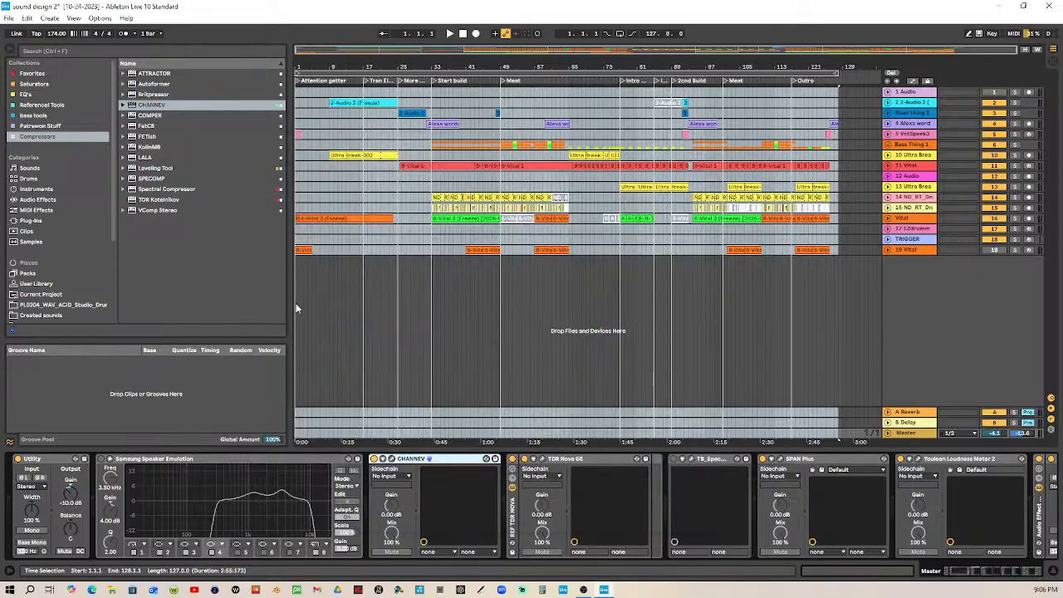
Step: Search the plug-ins for "JS" and expand the yg331 folder
{"action": "left_click", "coordinate": [53, 51]}
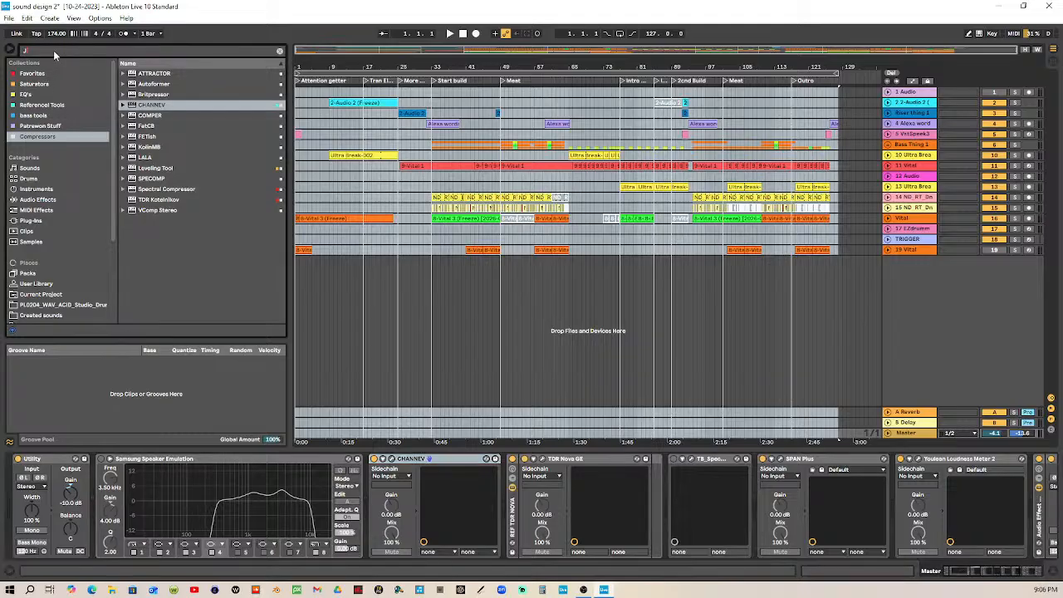
{"action": "type", "text": "JS"}
{"action": "left_click", "coordinate": [60, 72]}
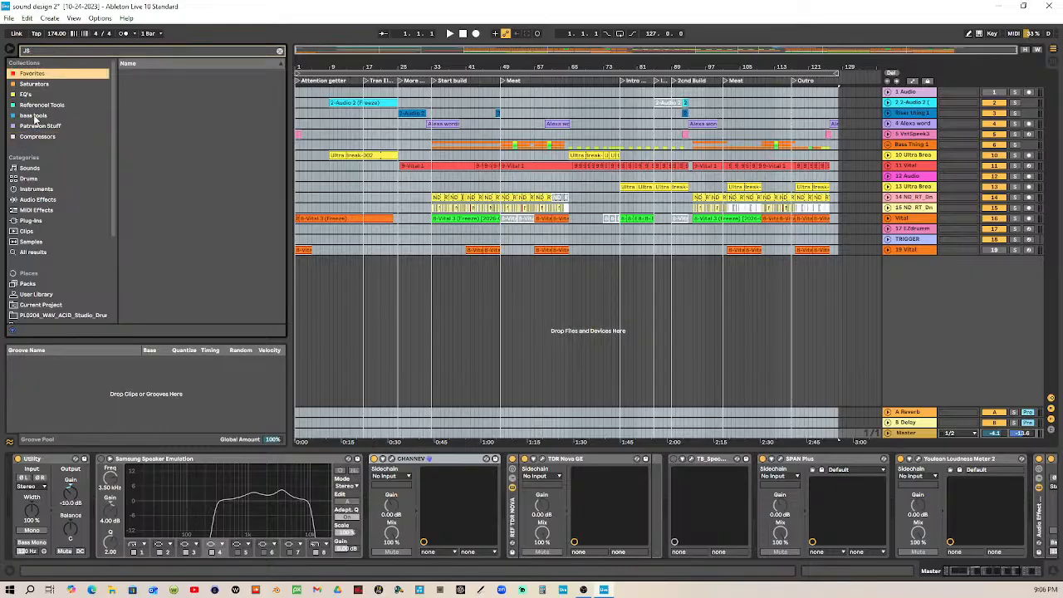
{"action": "left_click", "coordinate": [34, 221]}
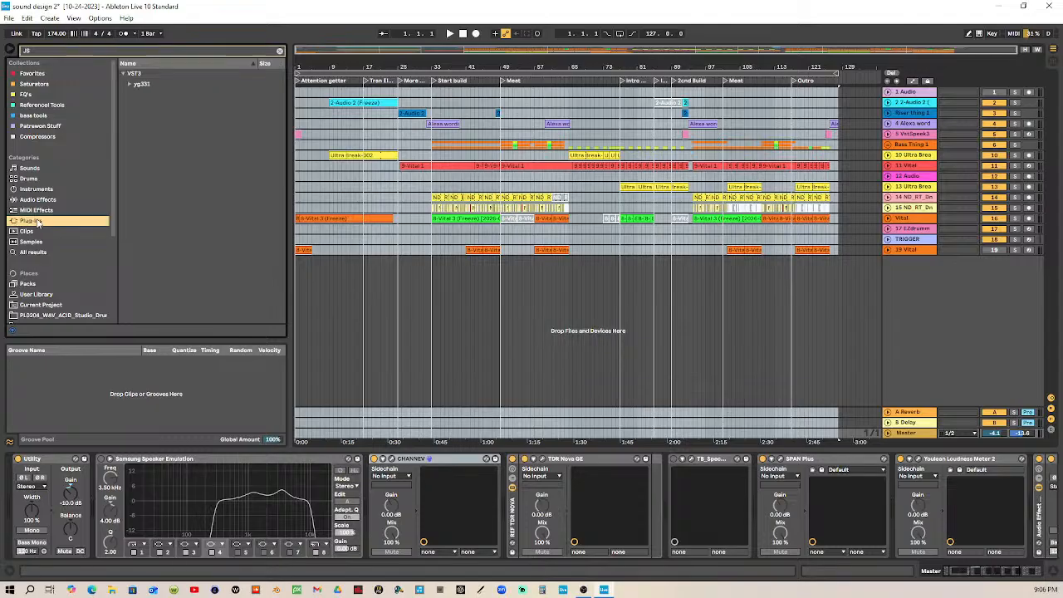
{"action": "left_click", "coordinate": [126, 81]}
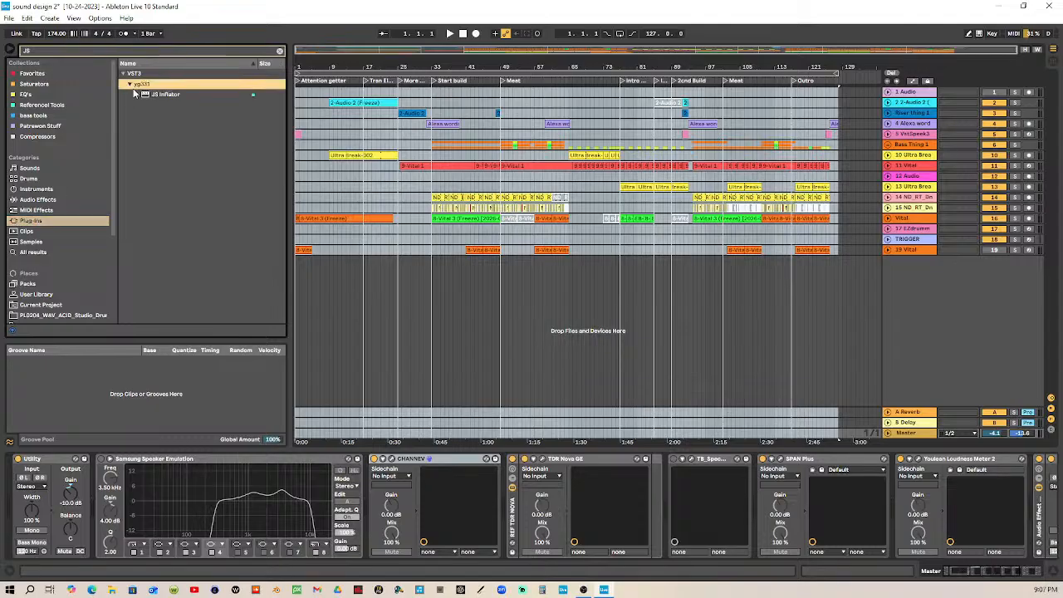
Step: Insert JS Inflator after CHANNEV on the Master, close its window and leave the device switched off
{"action": "left_click_drag", "start_coordinate": [158, 94], "coordinate": [502, 472]}
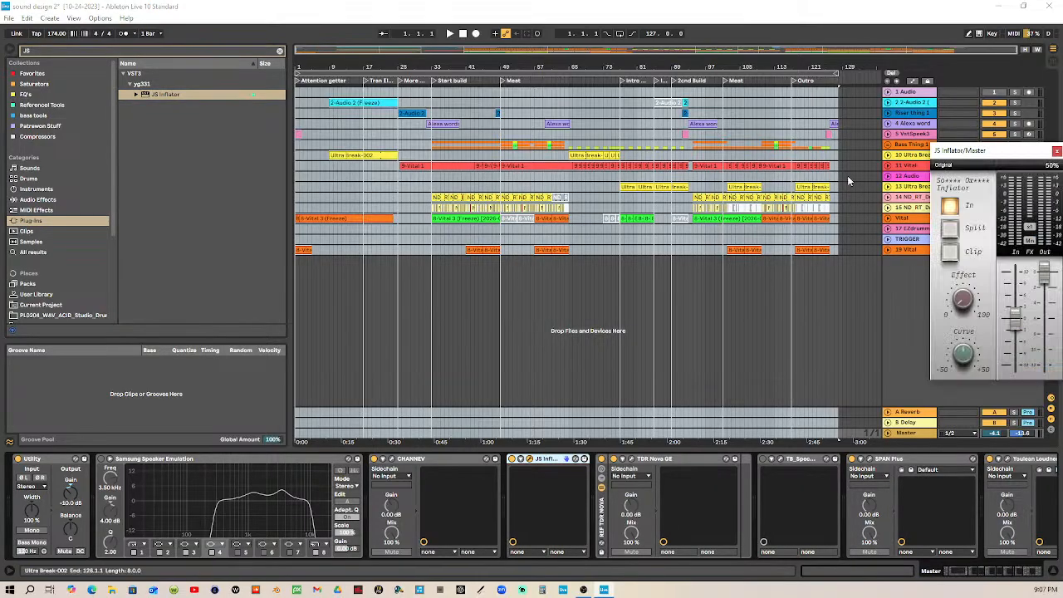
{"action": "left_click_drag", "start_coordinate": [995, 150], "coordinate": [638, 151]}
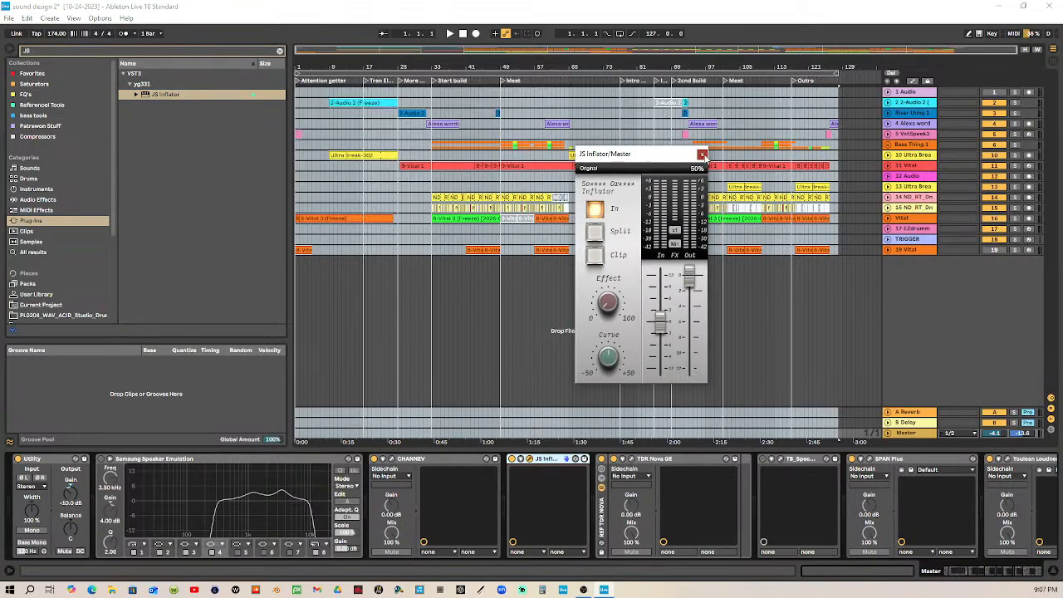
{"action": "left_click", "coordinate": [699, 150]}
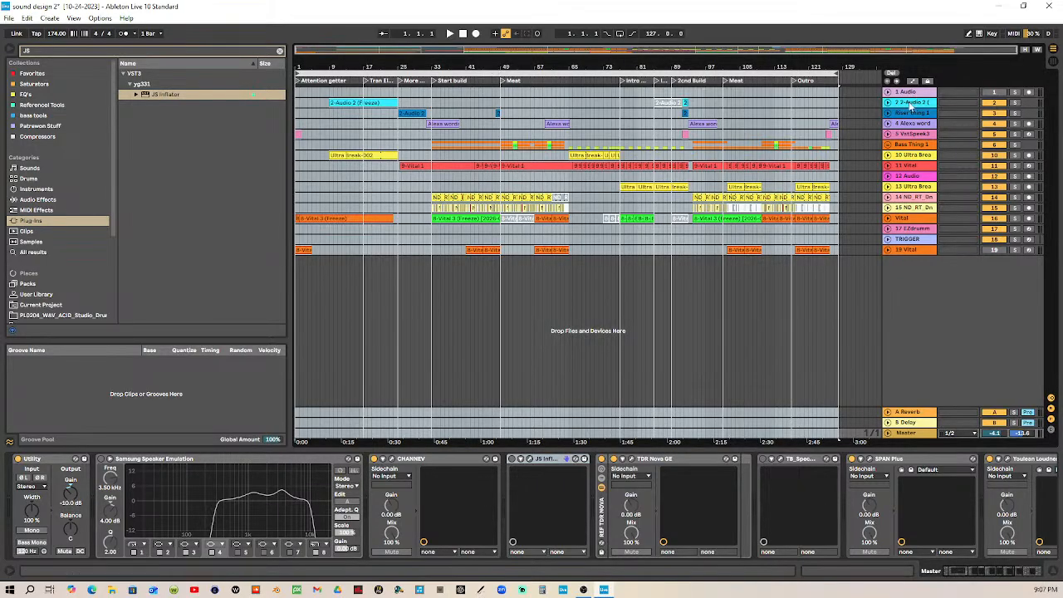
Step: Select the tracks from 2-Audio 2 through 19 Vital and play a short passage of the arrangement from the second half of the first Meat section
{"action": "left_click", "coordinate": [912, 103]}
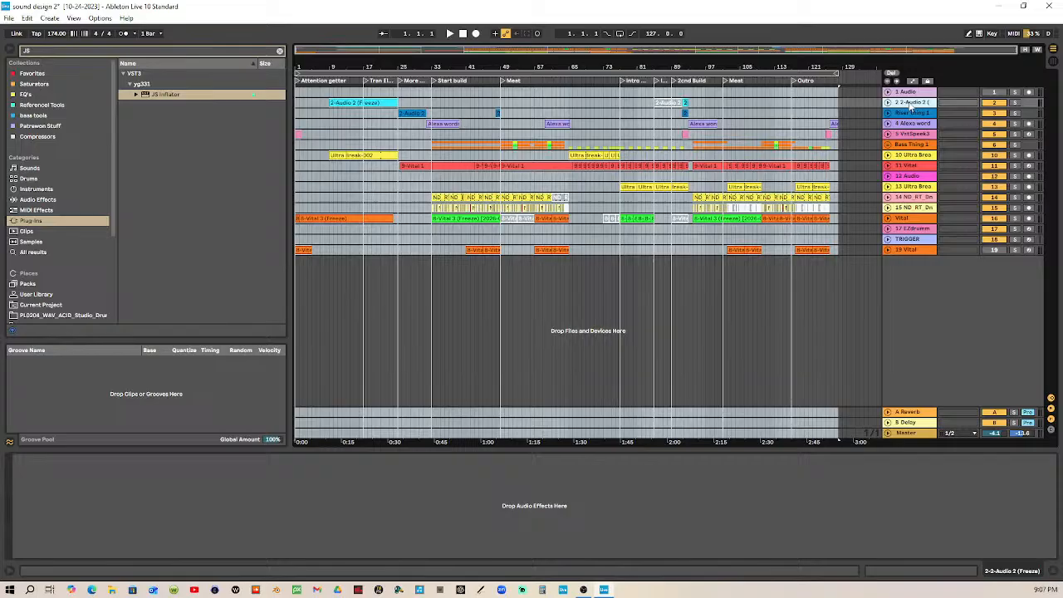
{"action": "left_click", "coordinate": [922, 251]}
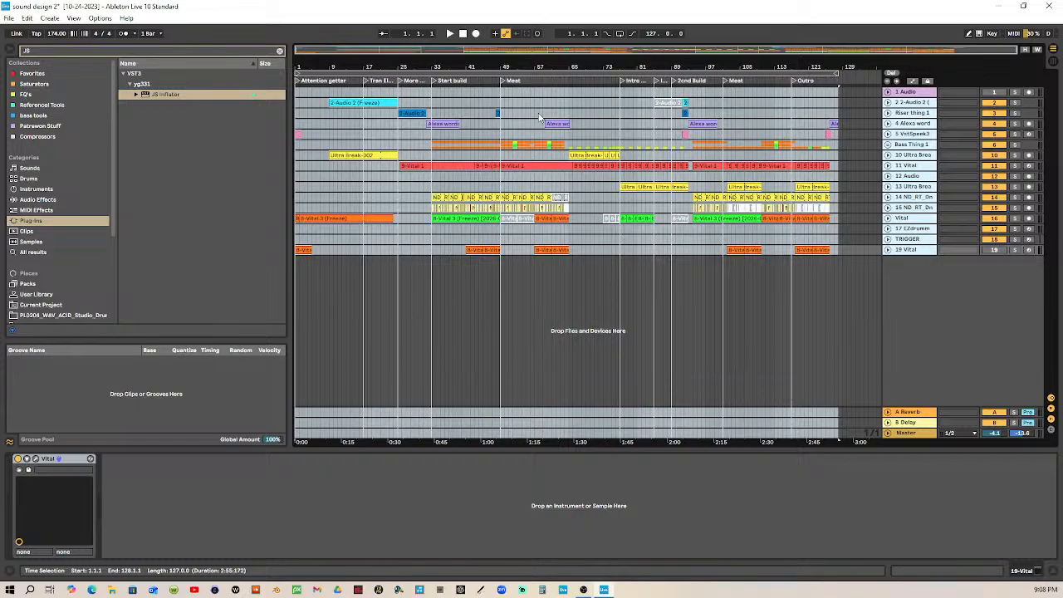
{"action": "left_click_drag", "start_coordinate": [516, 67], "coordinate": [607, 108]}
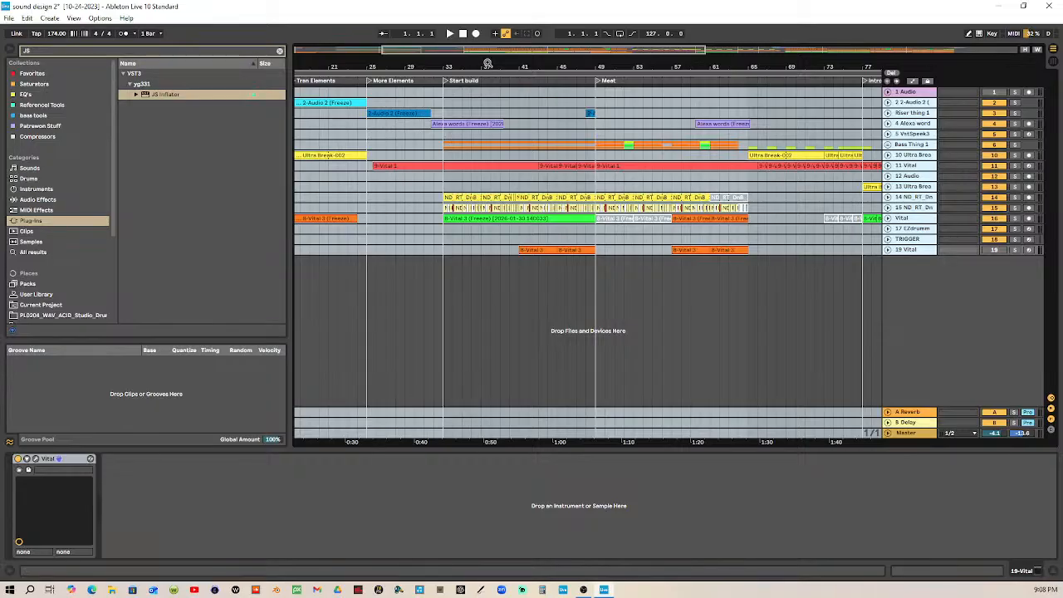
{"action": "left_click_drag", "start_coordinate": [487, 65], "coordinate": [451, 25]}
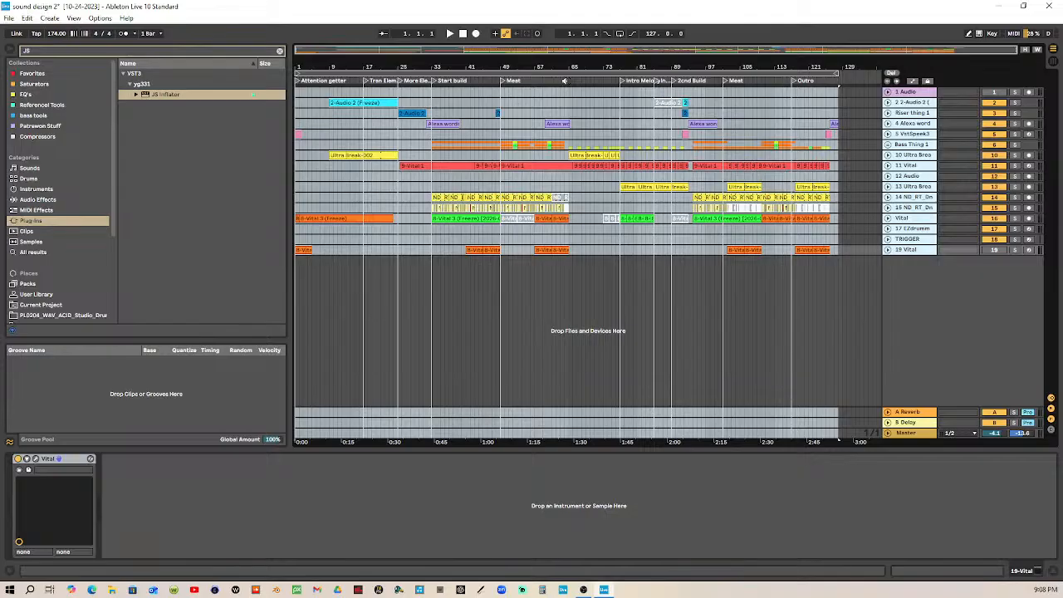
{"action": "left_click", "coordinate": [565, 81]}
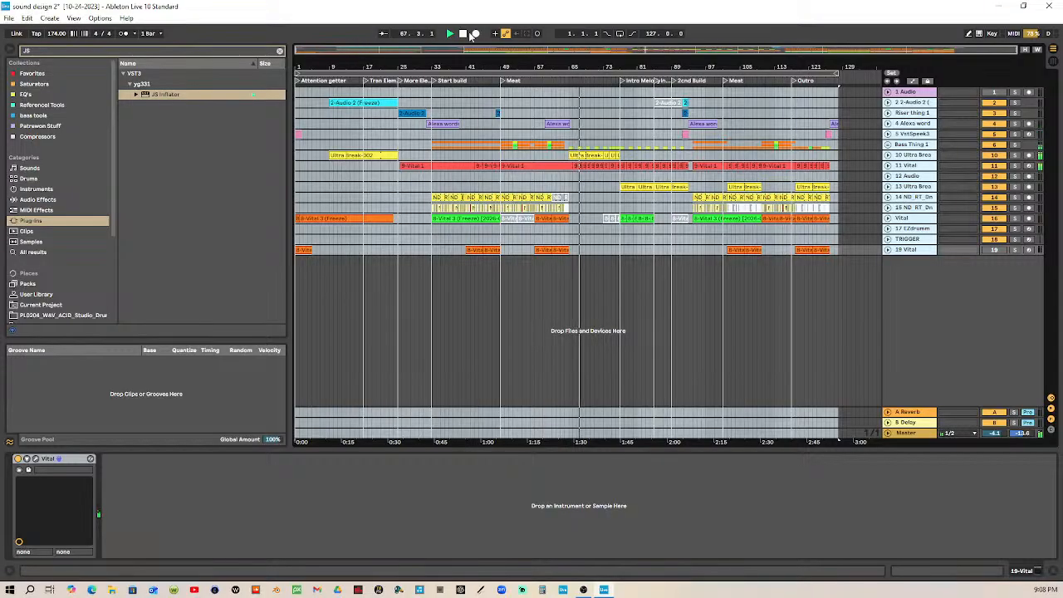
{"action": "key", "text": "space"}
Step: Open CHANNEV on the Master, play briefly from the Start build locator, stop playback and close the plug-in window
{"action": "left_click", "coordinate": [910, 436]}
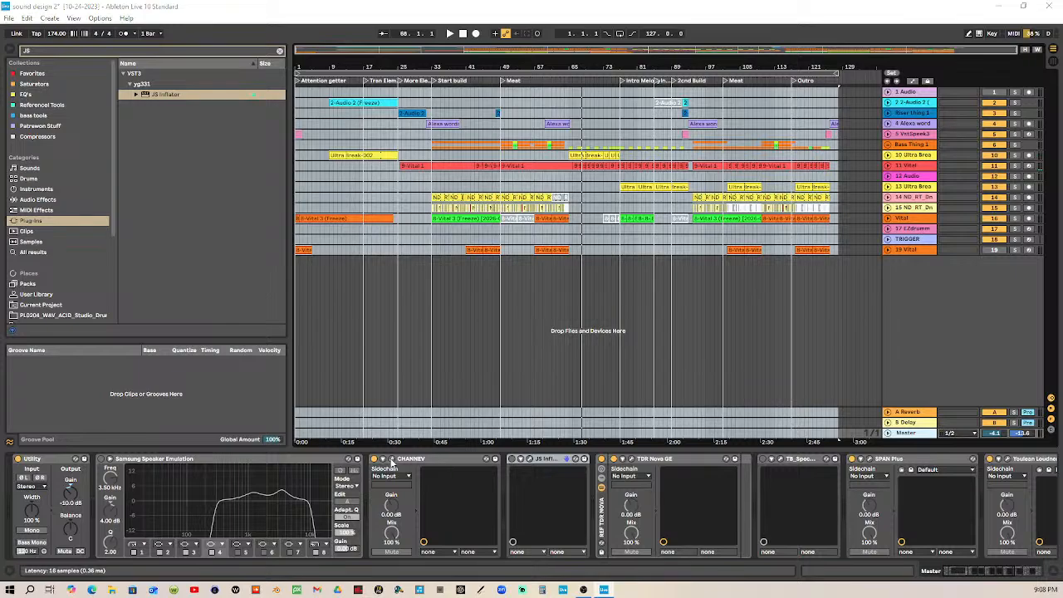
{"action": "left_click", "coordinate": [392, 460]}
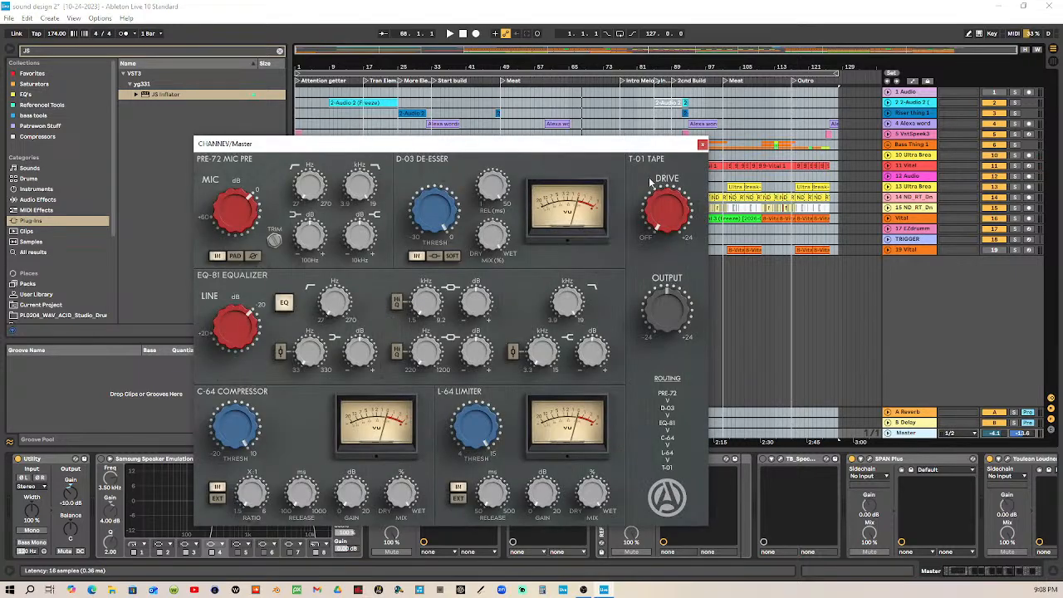
{"action": "left_click_drag", "start_coordinate": [536, 144], "coordinate": [584, 266]}
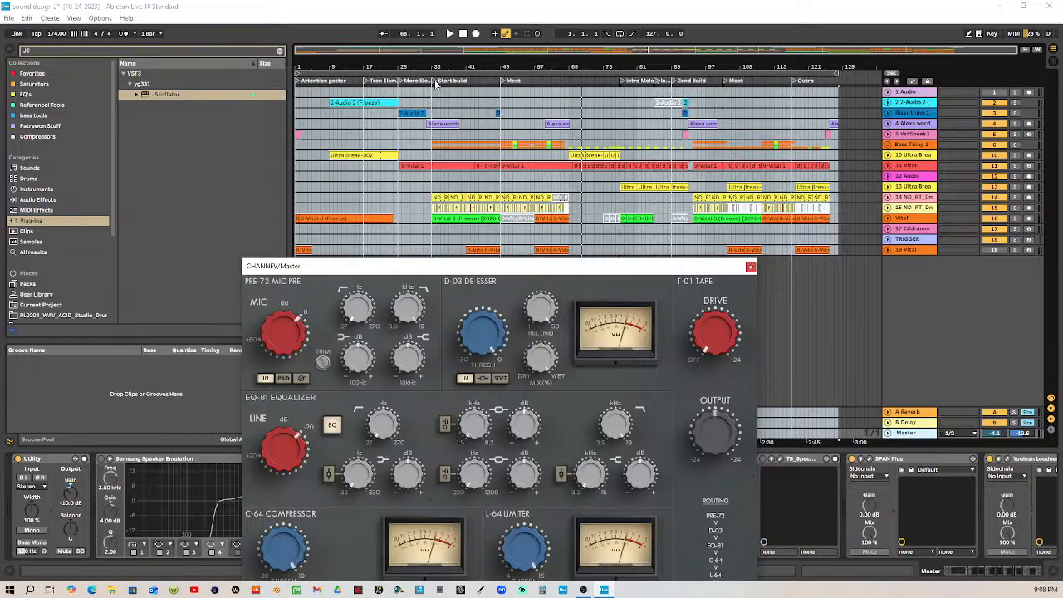
{"action": "left_click", "coordinate": [435, 84]}
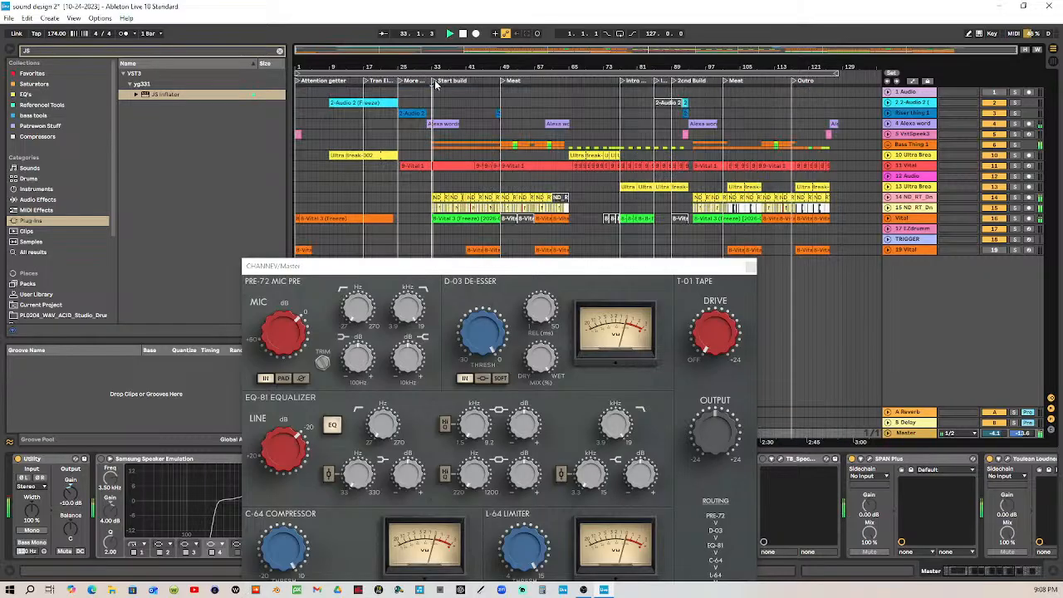
{"action": "left_click", "coordinate": [463, 34]}
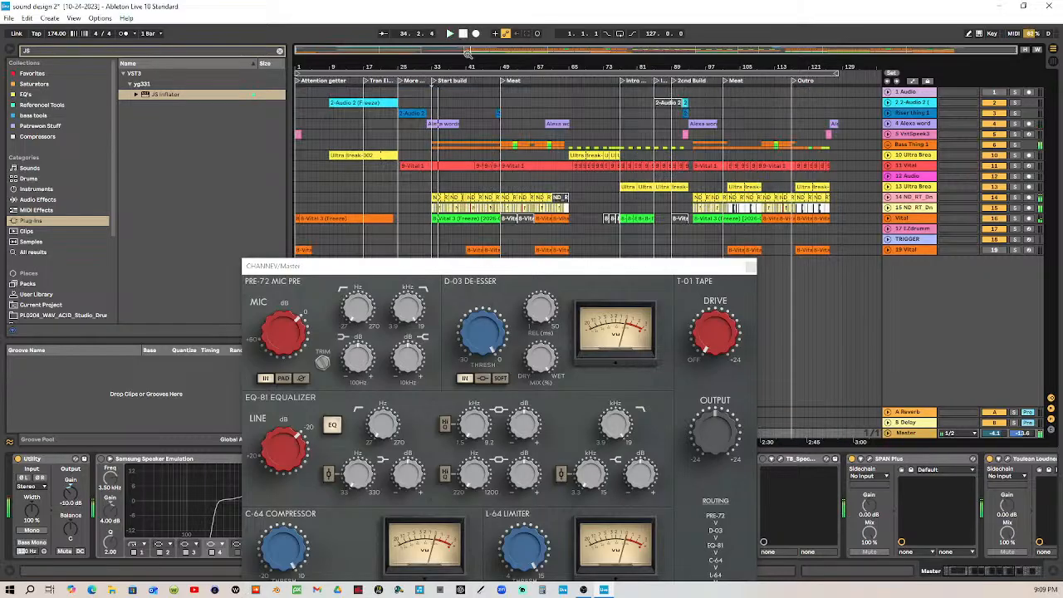
{"action": "key", "text": "ctrl+a"}
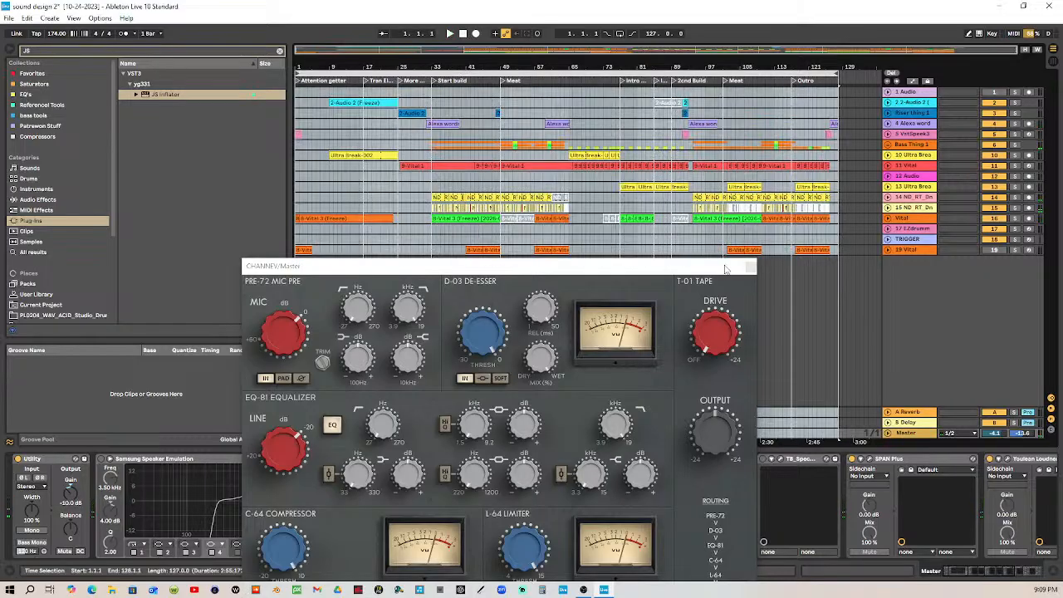
{"action": "left_click", "coordinate": [750, 266]}
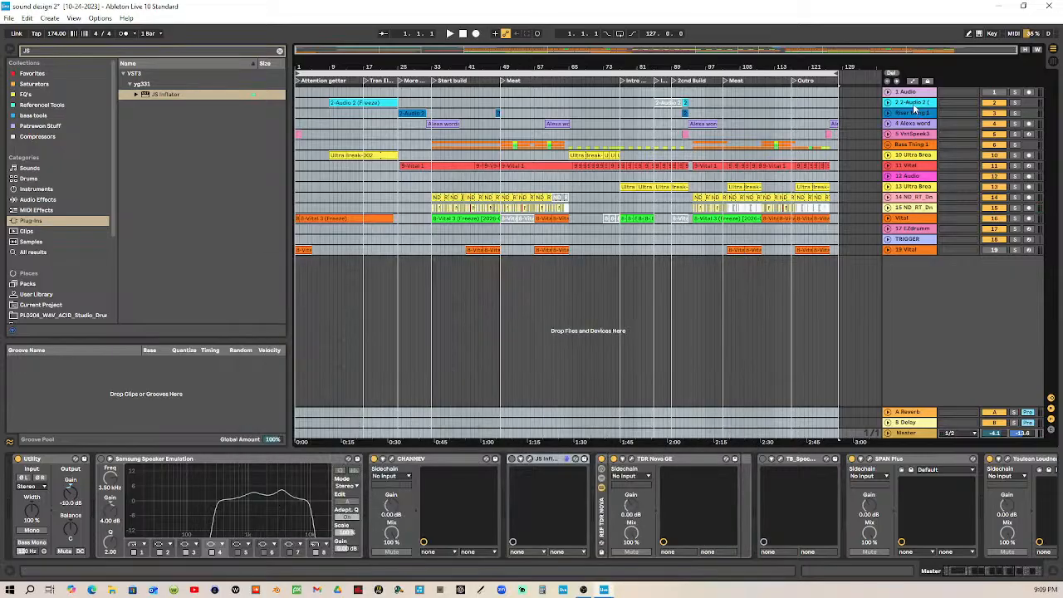
Step: Select all tracks from 2-Audio 2 through 19 Vital and check their track commands for a freeze option
{"action": "left_click", "coordinate": [914, 102]}
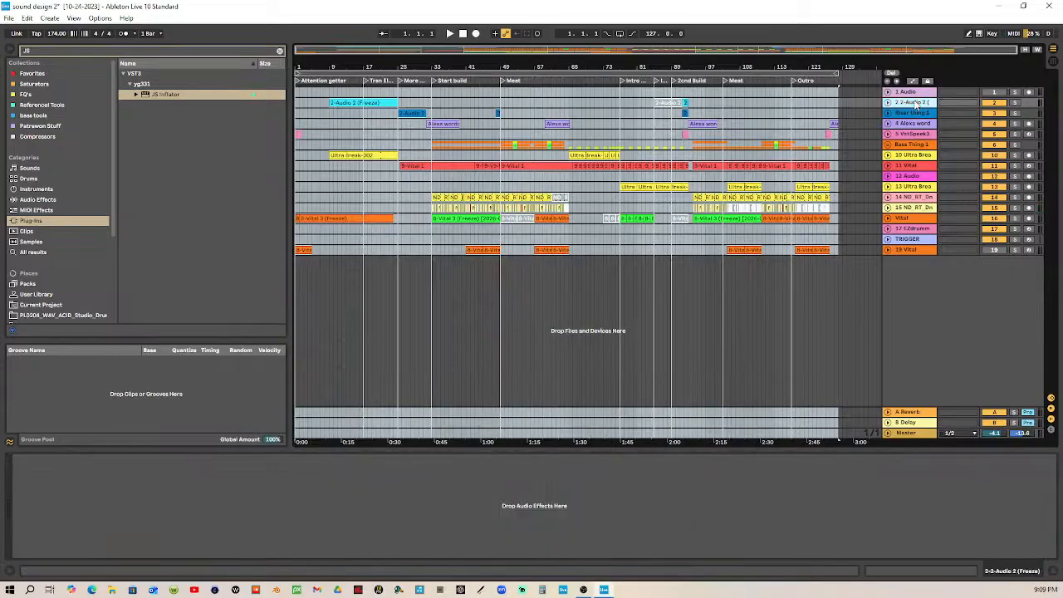
{"action": "left_click", "coordinate": [885, 105]}
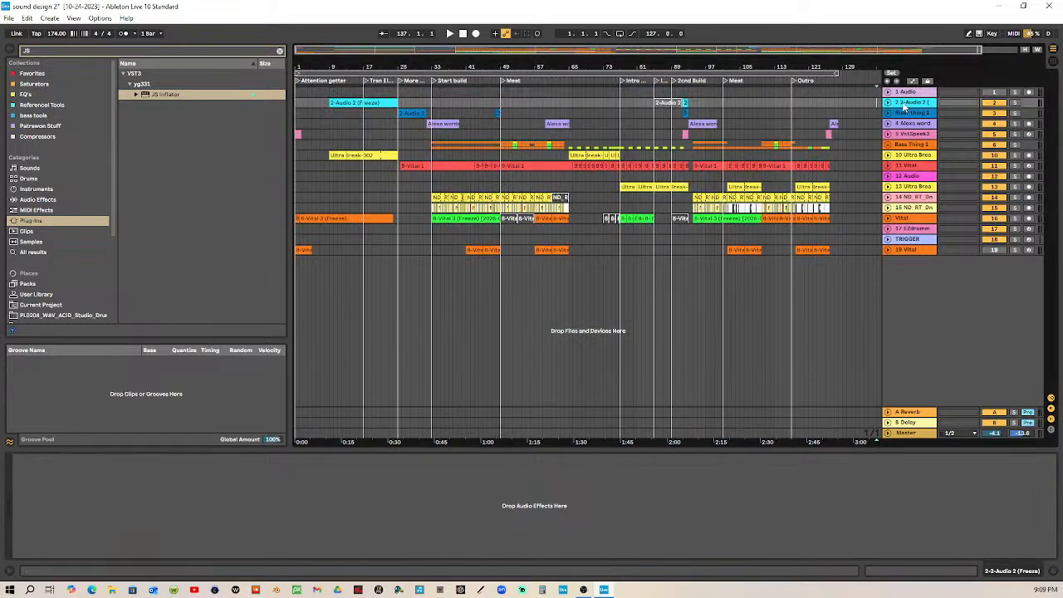
{"action": "left_click", "coordinate": [927, 251]}
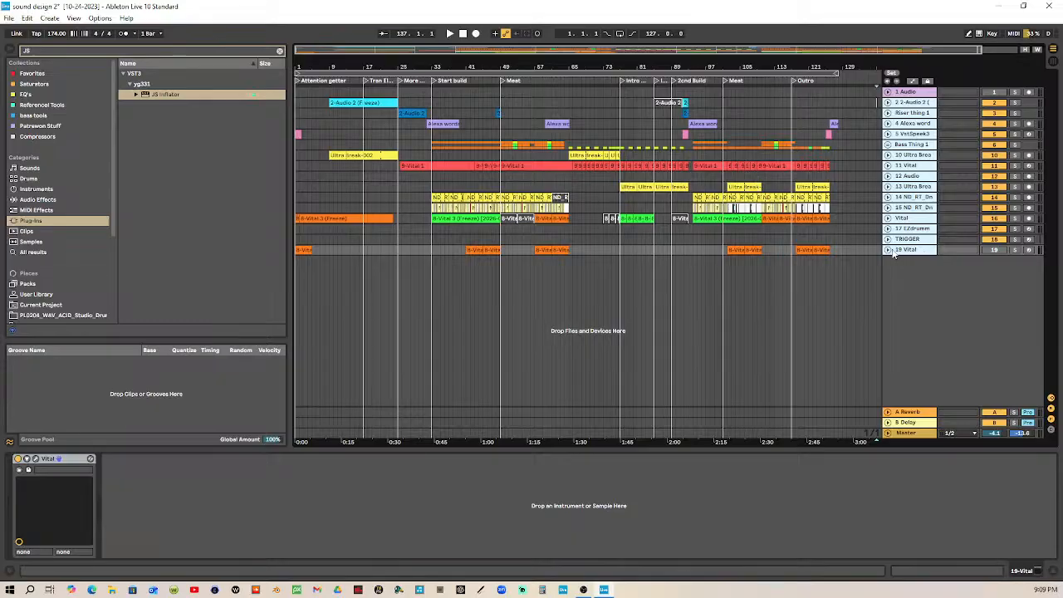
{"action": "key", "text": "ctrl+a"}
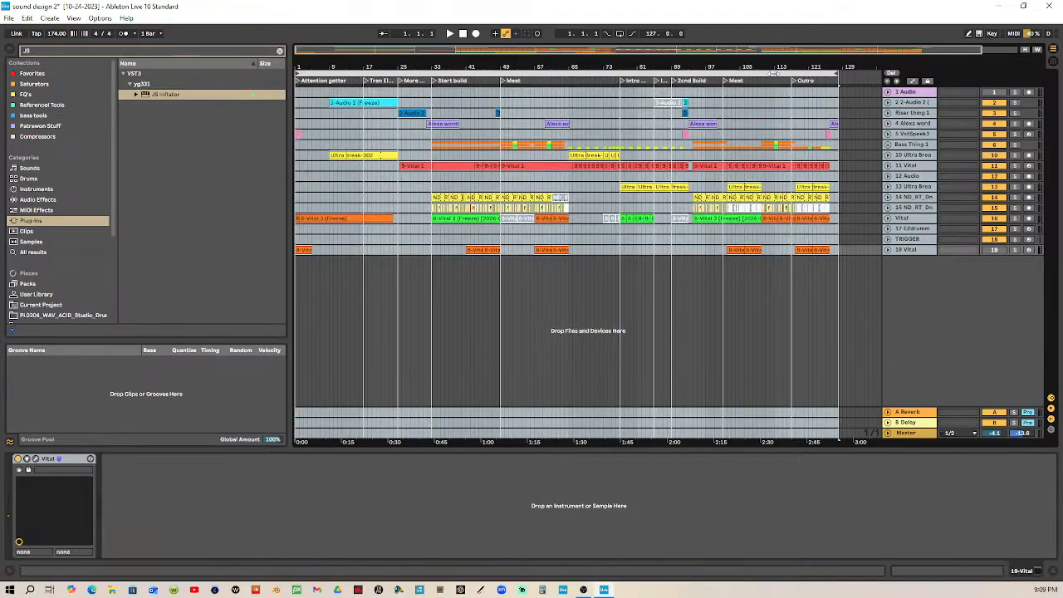
{"action": "right_click", "coordinate": [916, 108]}
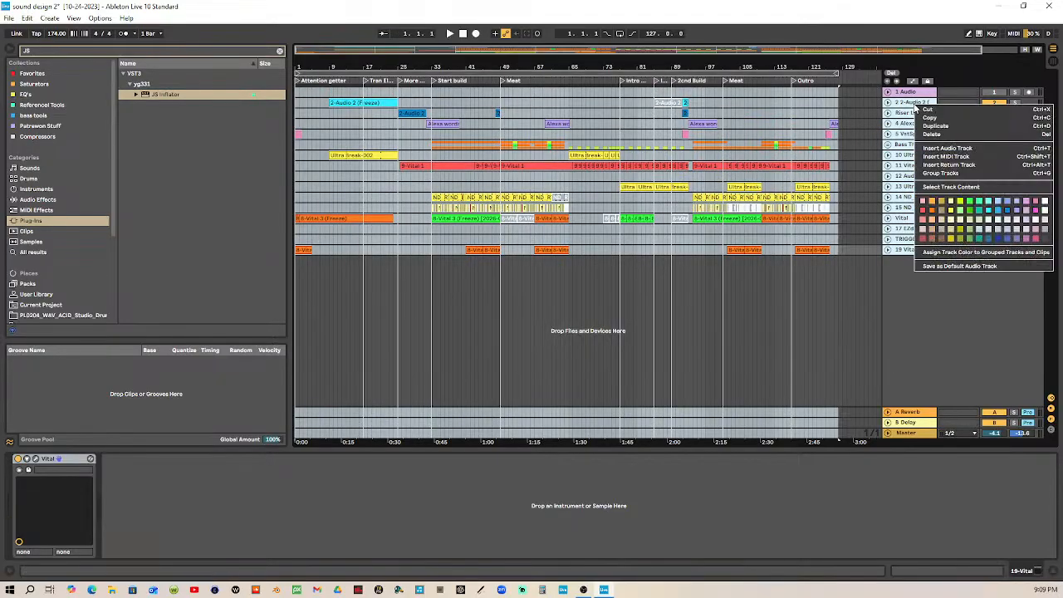
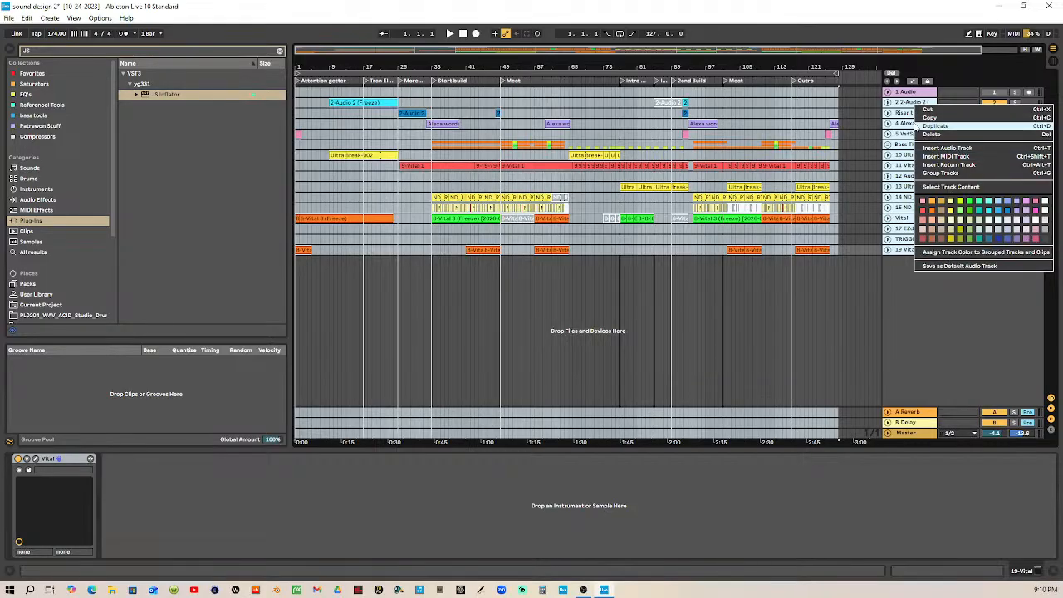
{"action": "right_click", "coordinate": [903, 103]}
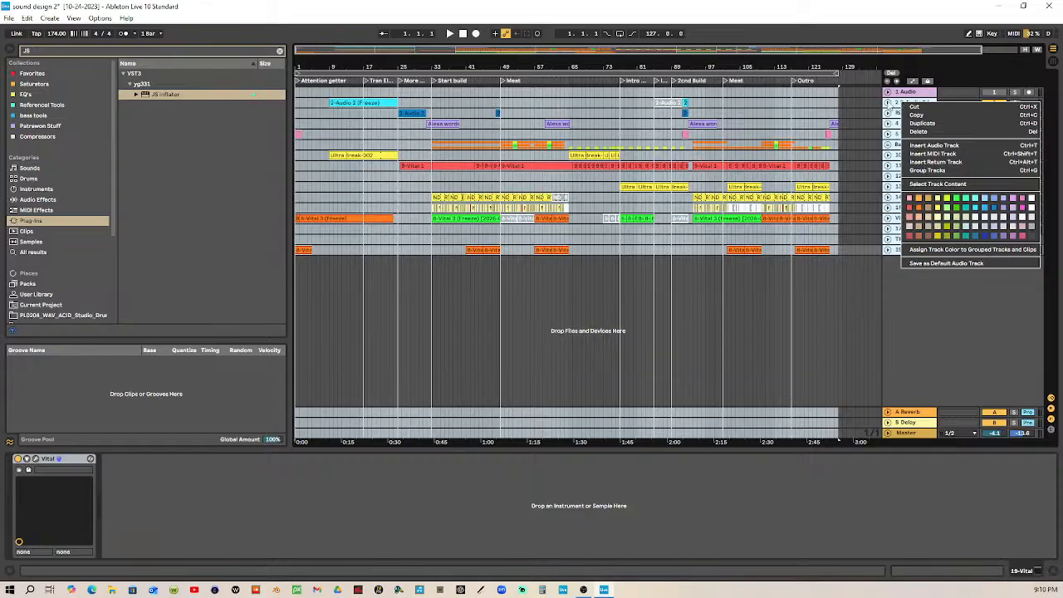
{"action": "left_click", "coordinate": [894, 104]}
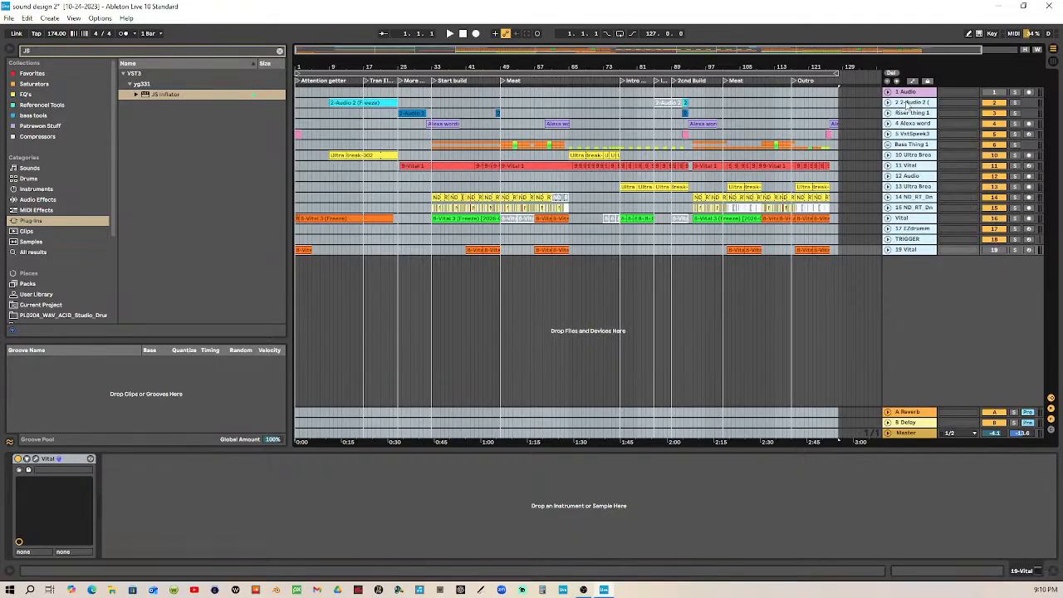
{"action": "right_click", "coordinate": [908, 104]}
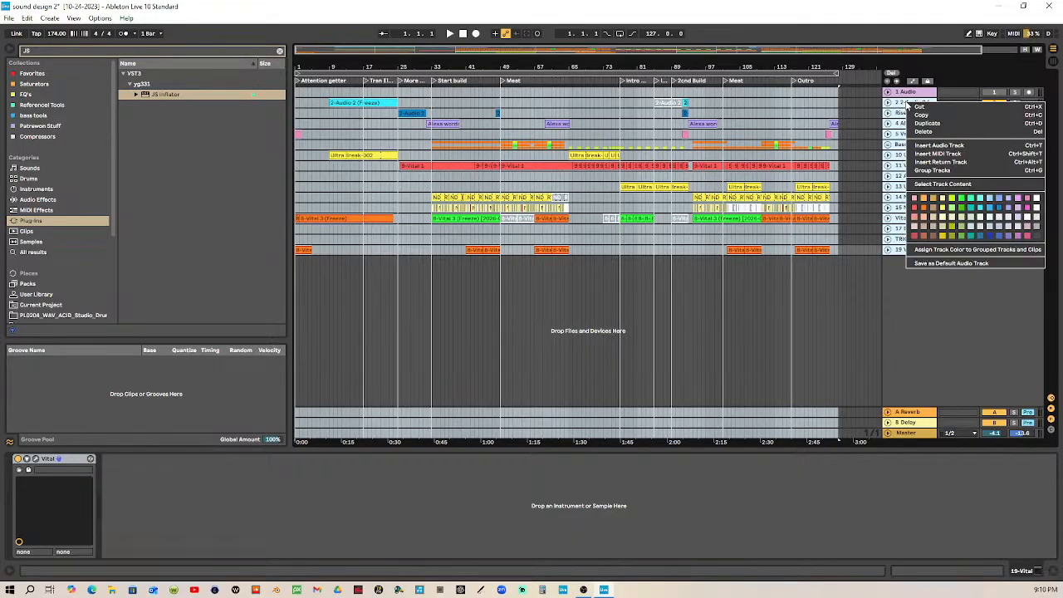
{"action": "left_click", "coordinate": [898, 104]}
Step: Check whether Freeze Track is offered for 2-Audio 2 alone and for the selections extended to Riser thing 1 and the VstSpeek3 track
{"action": "left_click", "coordinate": [911, 102]}
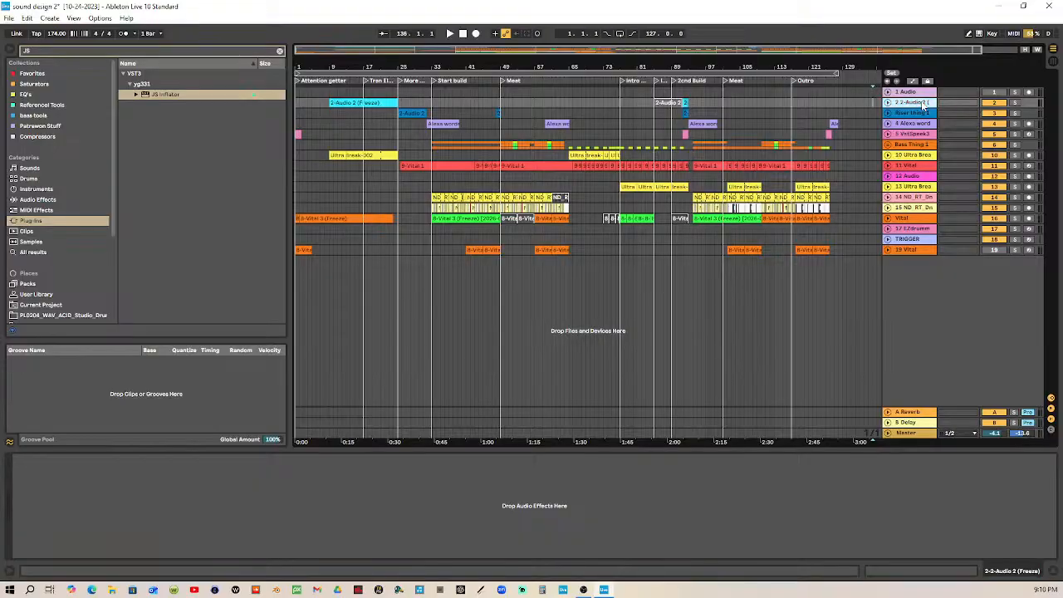
{"action": "right_click", "coordinate": [922, 105]}
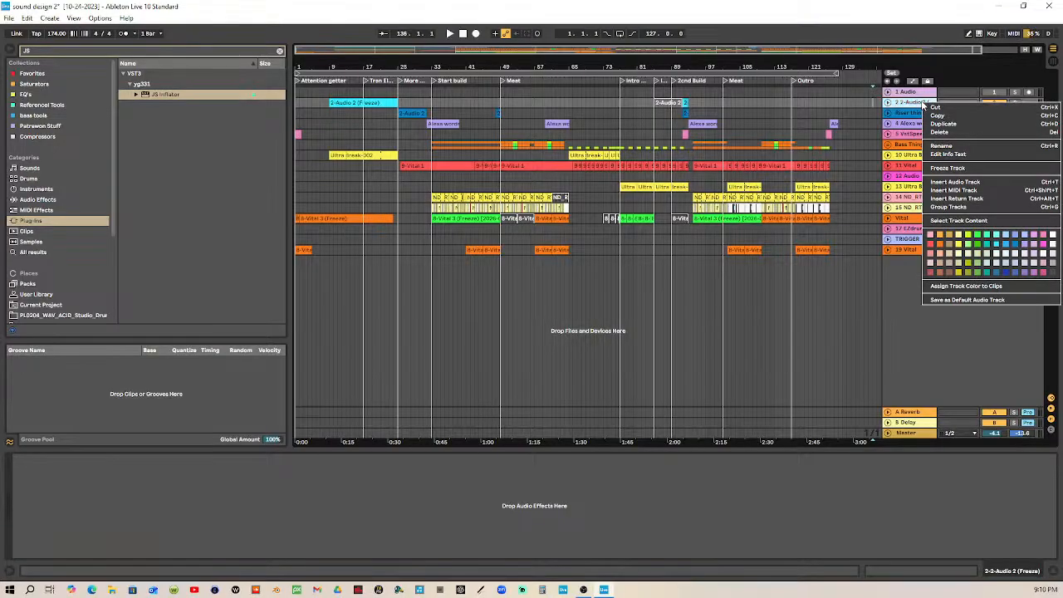
{"action": "left_click", "coordinate": [914, 113]}
{"action": "left_click", "coordinate": [914, 114]}
{"action": "right_click", "coordinate": [917, 113]}
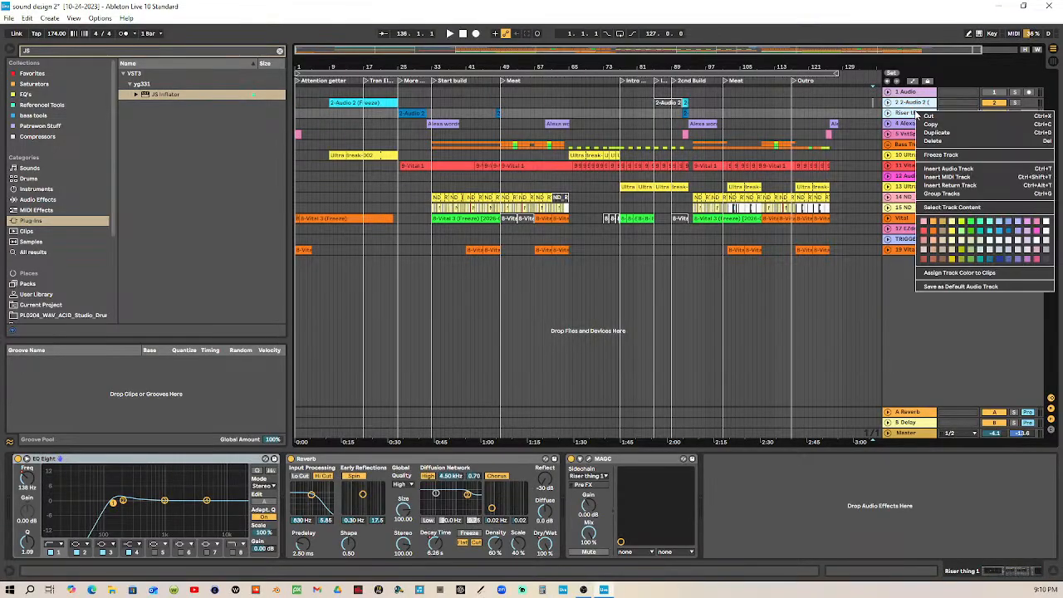
{"action": "left_click", "coordinate": [912, 133]}
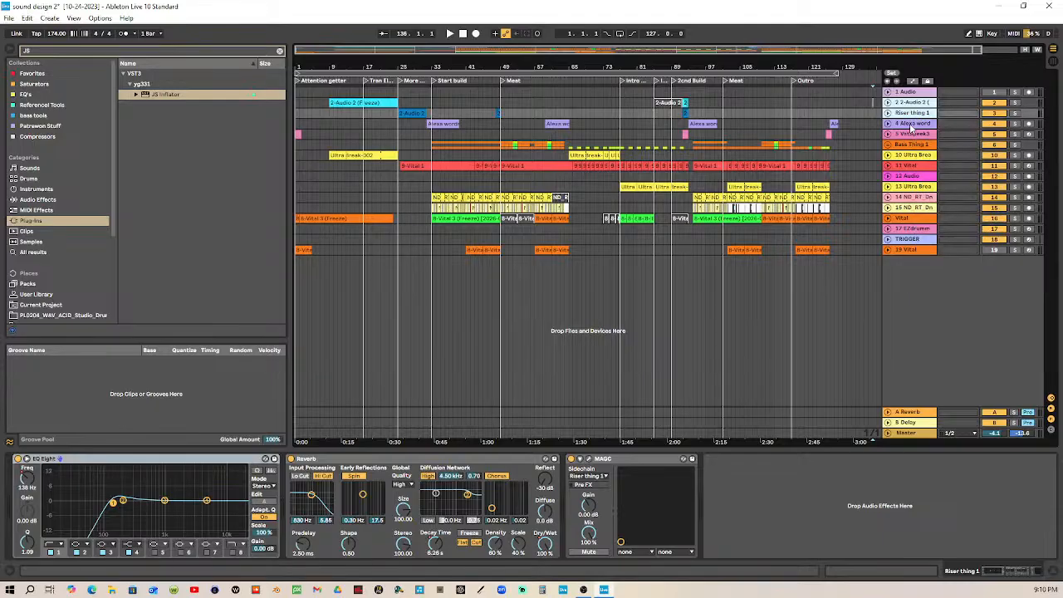
{"action": "left_click", "coordinate": [913, 134]}
{"action": "left_click", "coordinate": [914, 134]}
{"action": "right_click", "coordinate": [916, 135]}
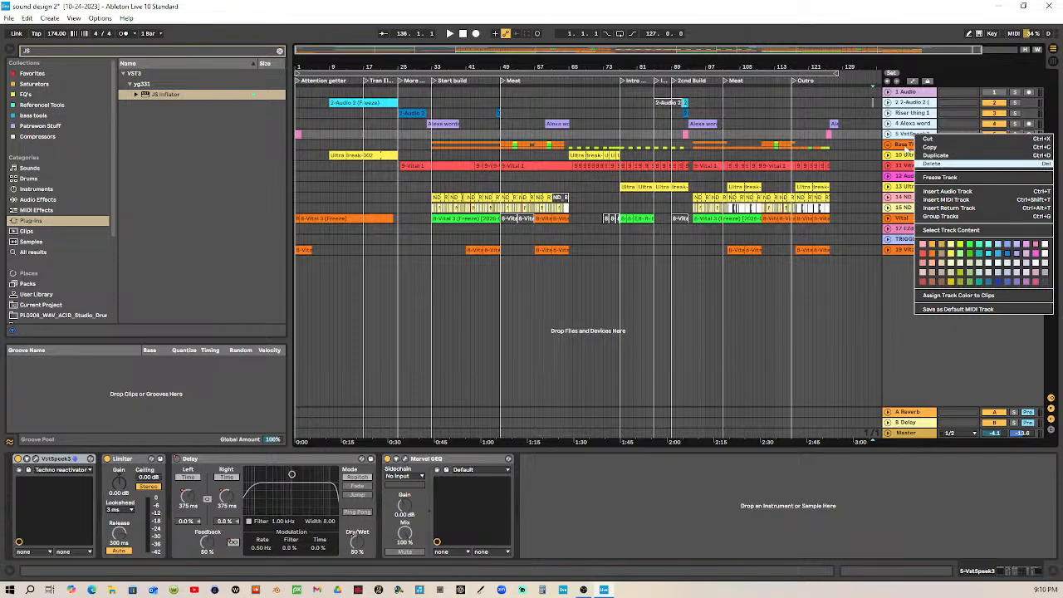
{"action": "left_click", "coordinate": [907, 162]}
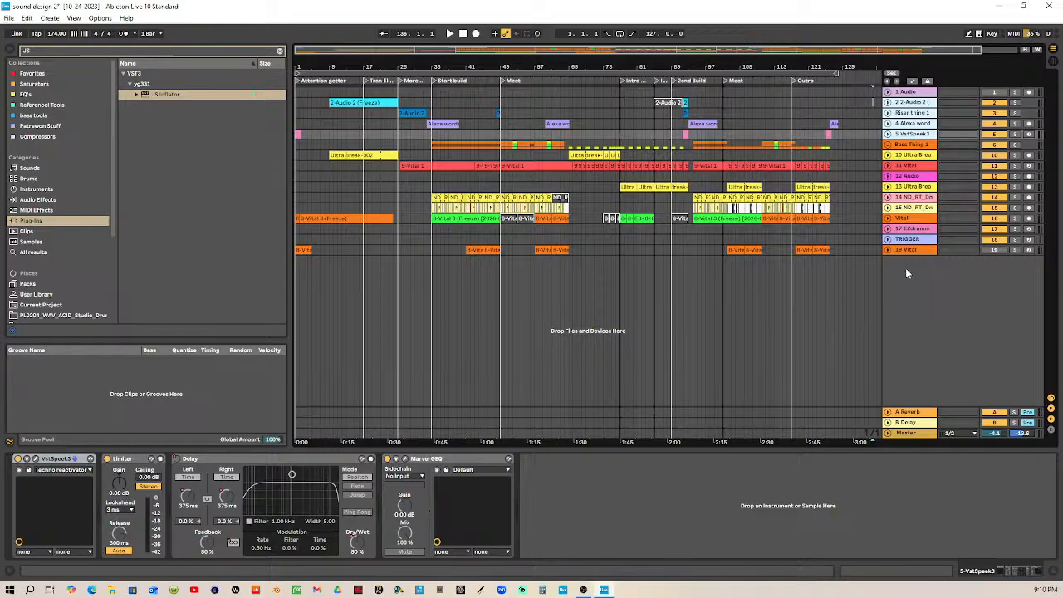
Step: Move the Bass Thing 1 group below the 19 Vital track at the end of the track list
{"action": "left_click", "coordinate": [916, 145]}
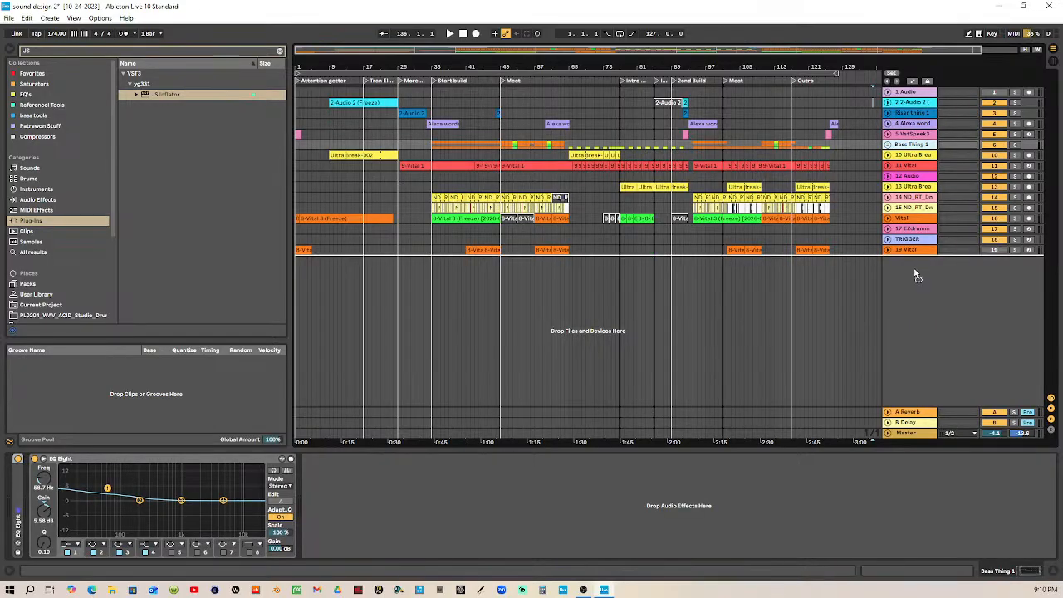
{"action": "left_click_drag", "start_coordinate": [918, 282], "coordinate": [916, 271]}
Step: Try to freeze all tracks from 2-Audio 2 through 15 Vital, including TRIGGER
{"action": "left_click", "coordinate": [917, 241]}
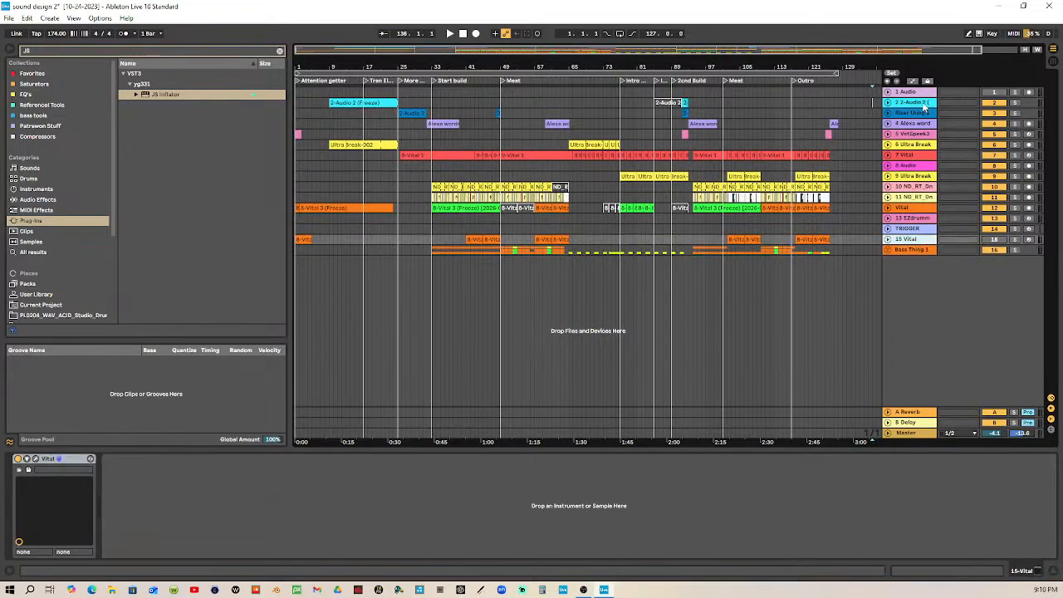
{"action": "left_click", "coordinate": [923, 102], "text": "shift"}
{"action": "right_click", "coordinate": [924, 103]}
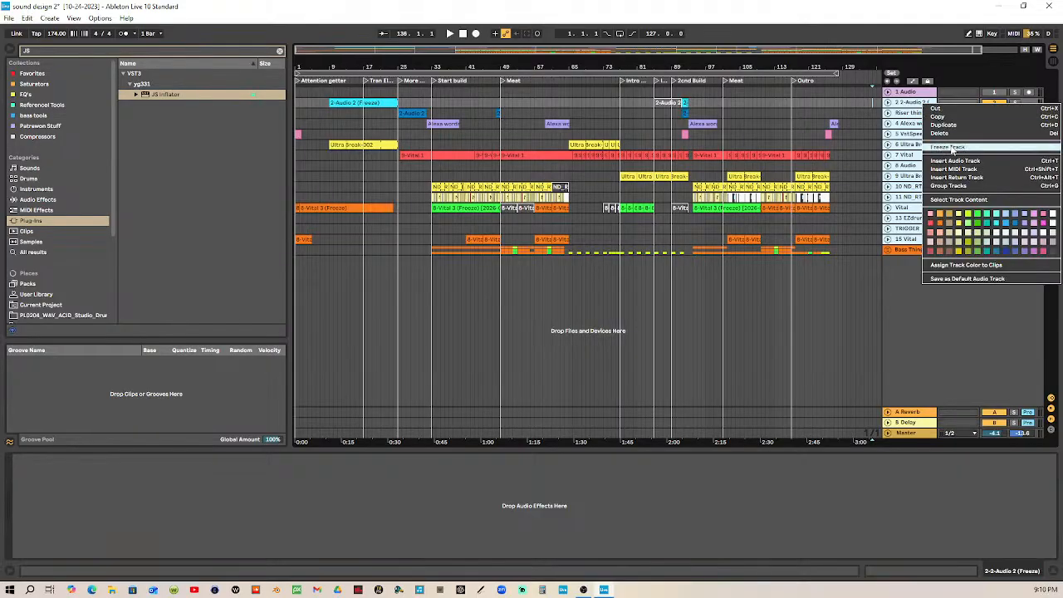
{"action": "left_click", "coordinate": [952, 148]}
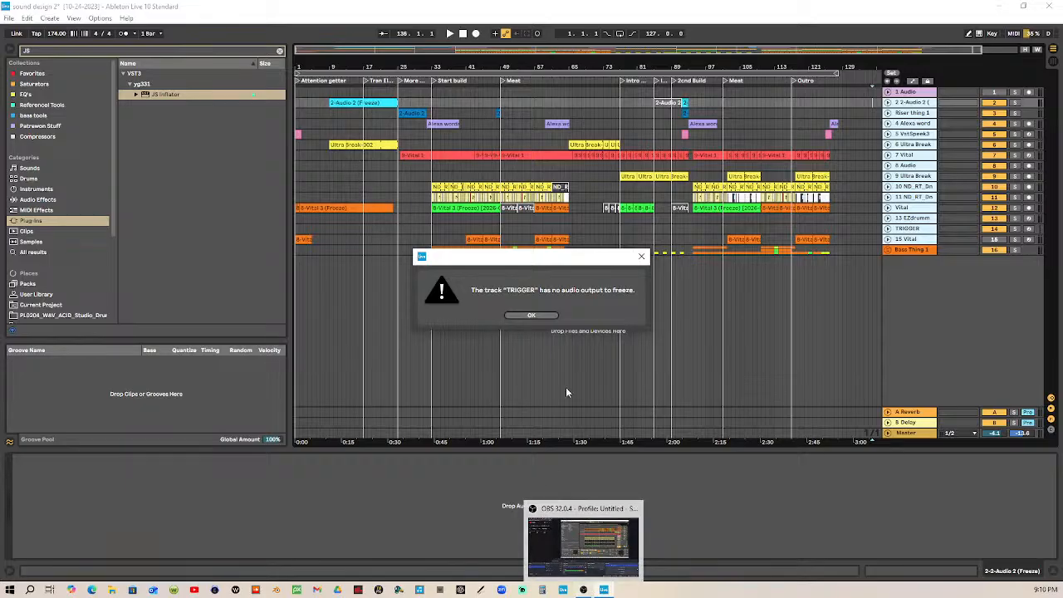
{"action": "left_click", "coordinate": [547, 319]}
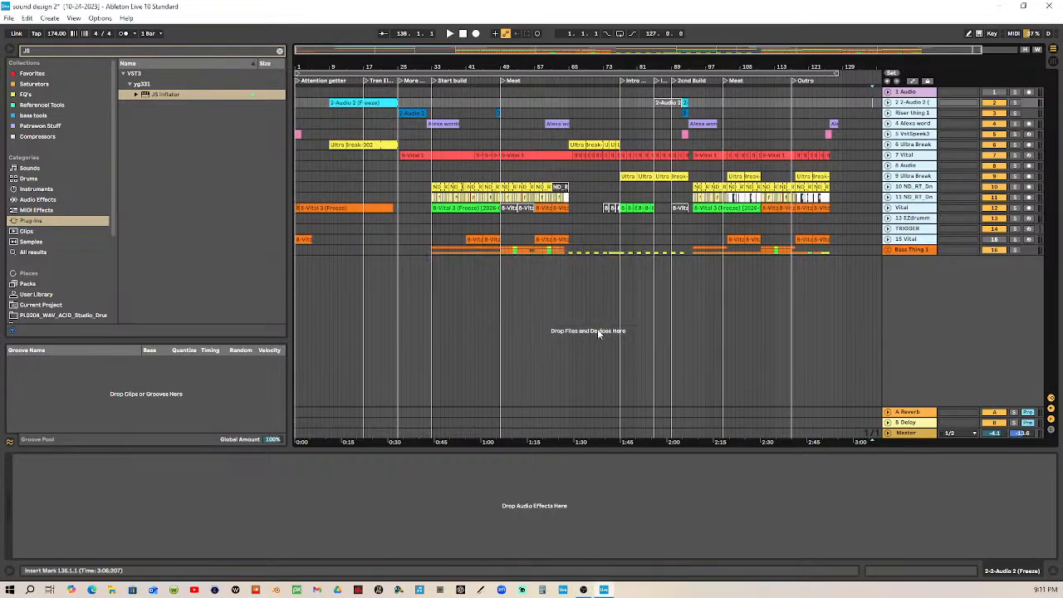
Step: Move the TRIGGER track below the Bass Thing 1 group, to the end of the track list
{"action": "left_click", "coordinate": [919, 232]}
{"action": "left_click_drag", "start_coordinate": [921, 233], "coordinate": [906, 268]}
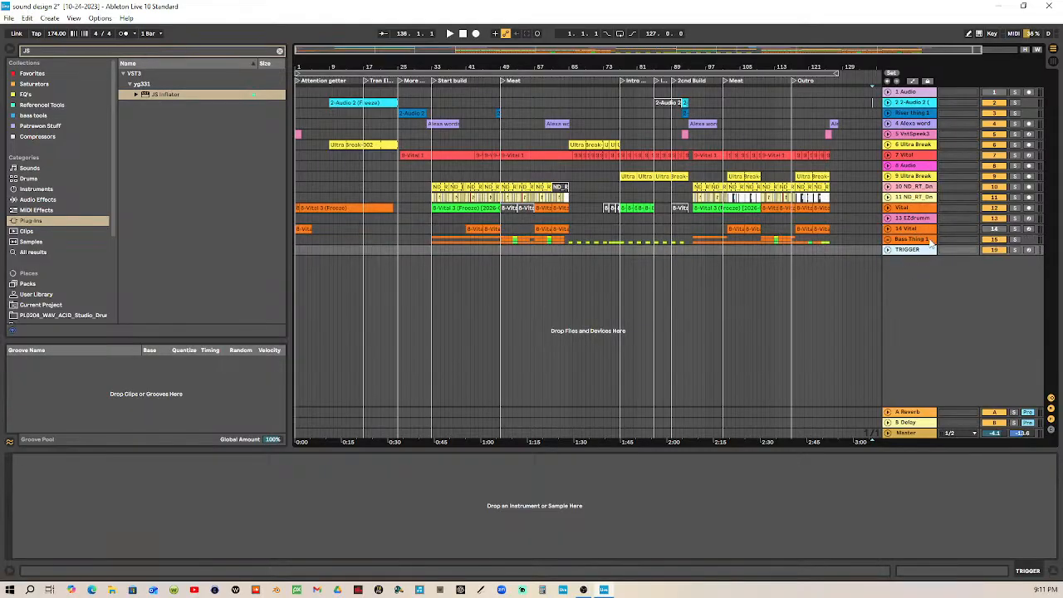
{"action": "left_click", "coordinate": [930, 239]}
Step: Freeze all tracks from 2-Audio 2 through 14 Vital and flatten them to audio
{"action": "left_click", "coordinate": [925, 229]}
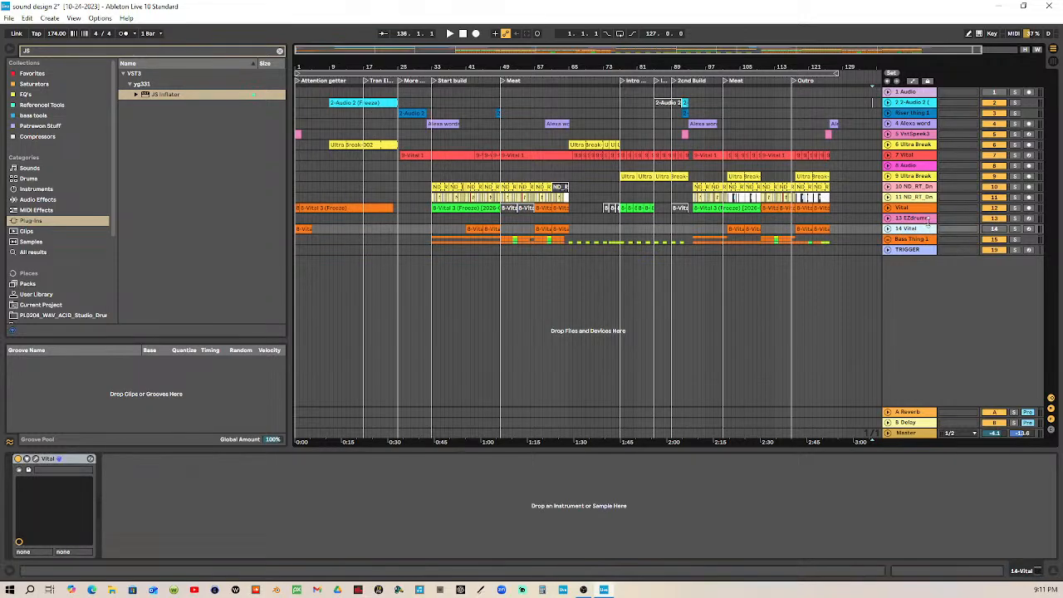
{"action": "left_click", "coordinate": [925, 102], "text": "shift"}
{"action": "right_click", "coordinate": [925, 103]}
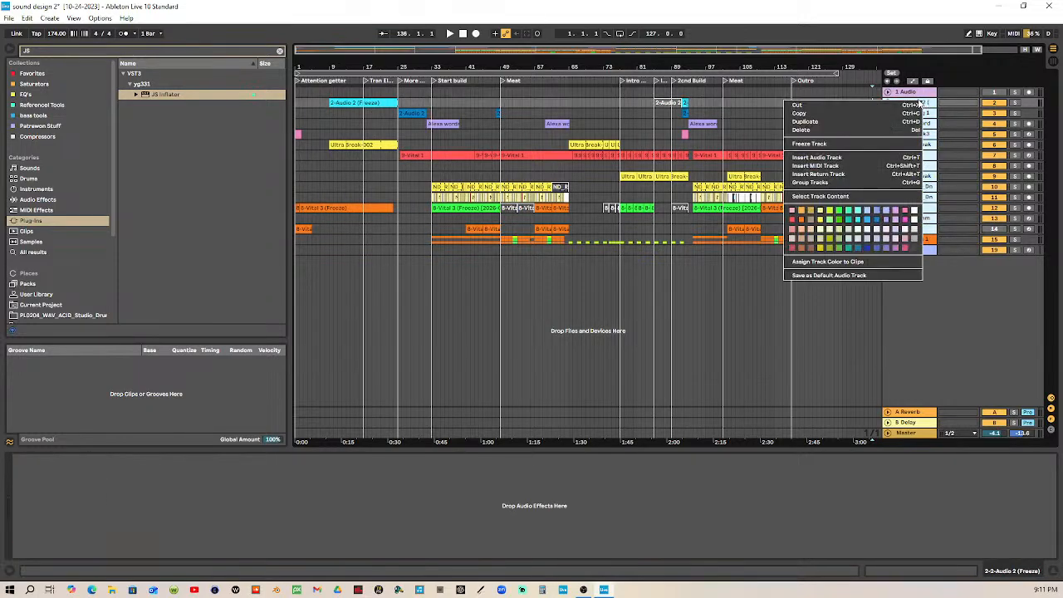
{"action": "left_click", "coordinate": [837, 144]}
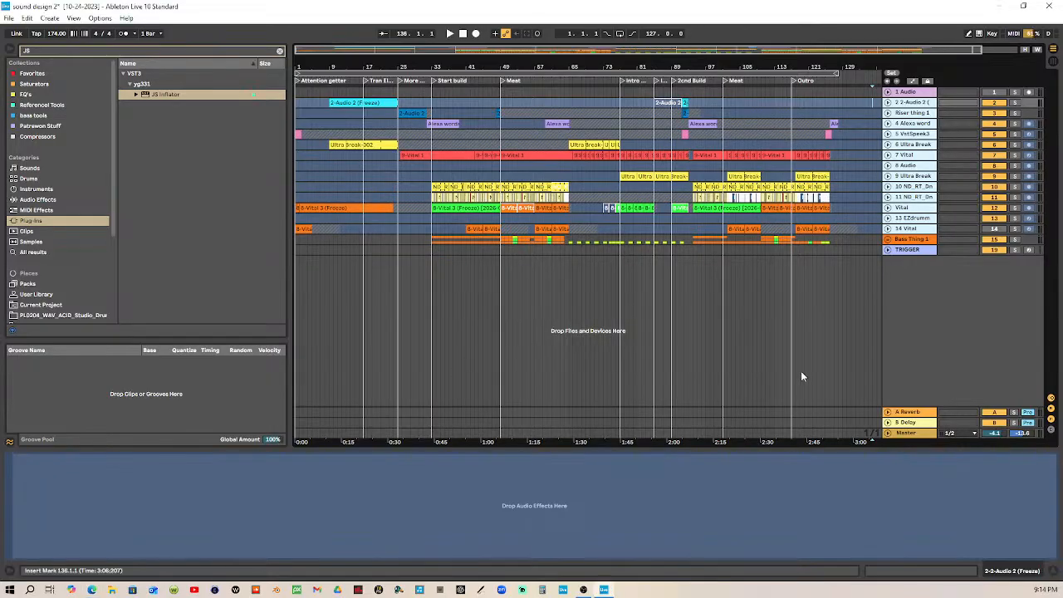
{"action": "right_click", "coordinate": [908, 103]}
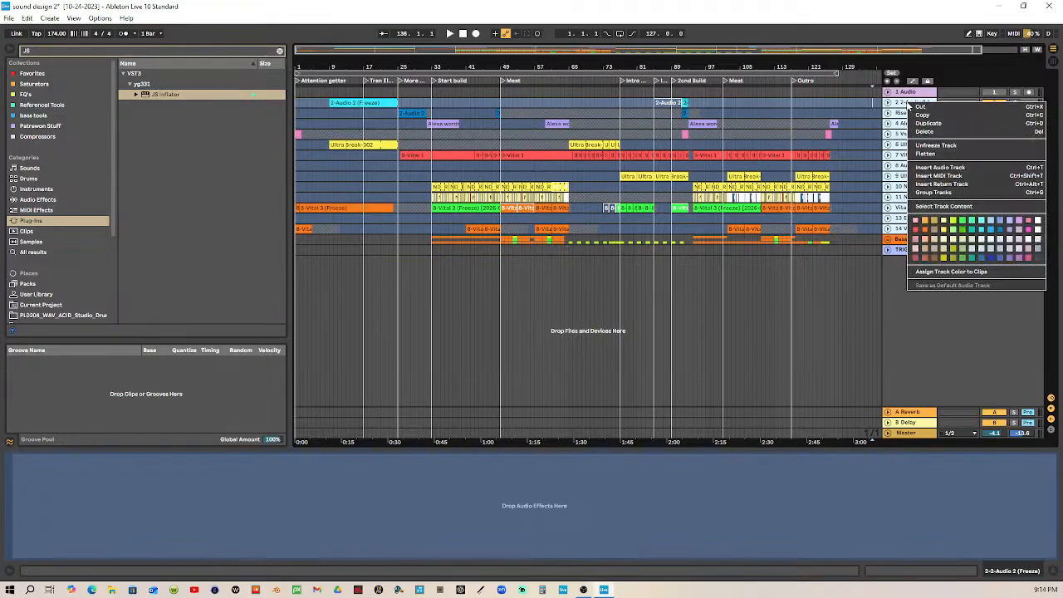
{"action": "key", "text": "Escape"}
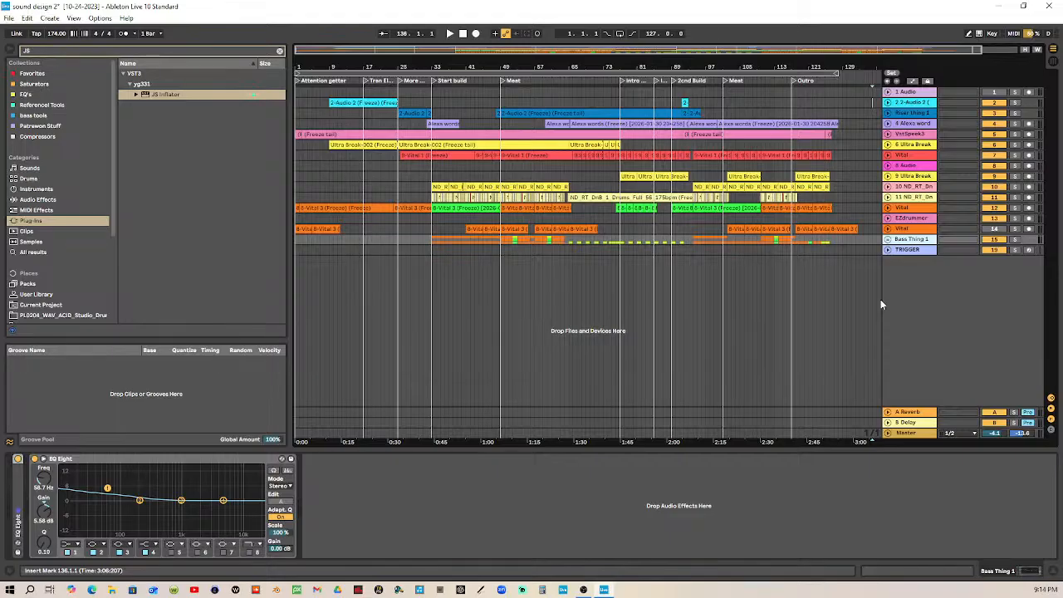
Step: Unfold the Bass Thing 1 group and freeze its three 10-Audio tracks, 16 through 18
{"action": "right_click", "coordinate": [914, 239]}
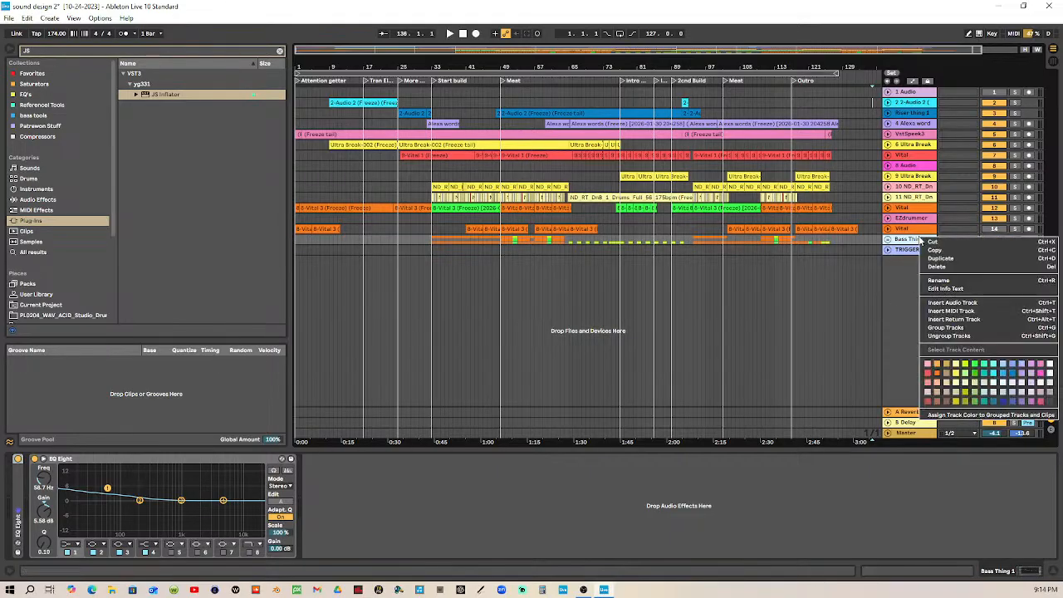
{"action": "left_click", "coordinate": [889, 240]}
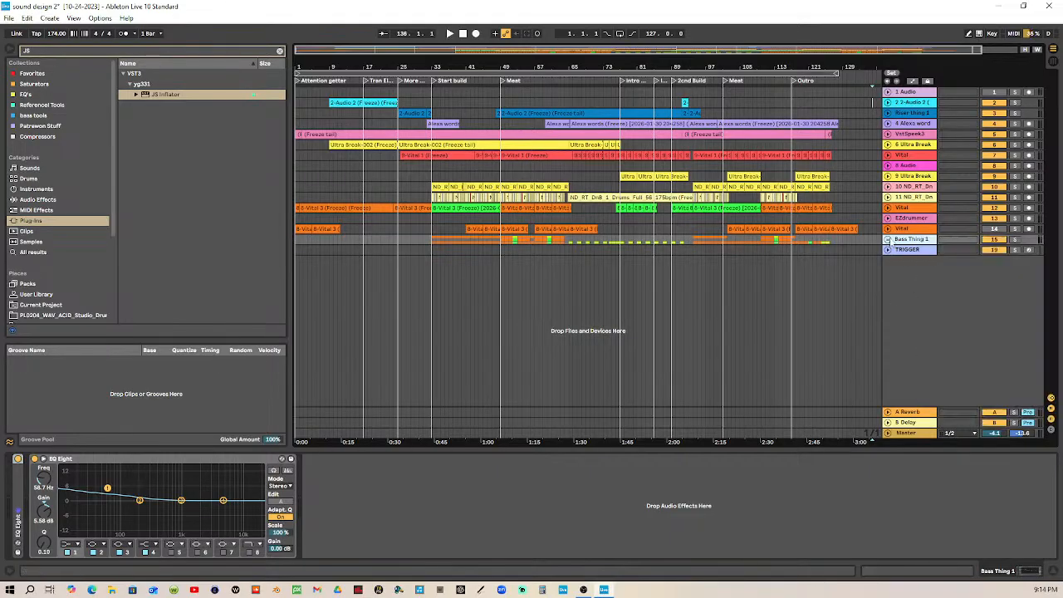
{"action": "left_click", "coordinate": [889, 240]}
{"action": "left_click", "coordinate": [905, 268]}
{"action": "left_click", "coordinate": [904, 308], "text": "shift"}
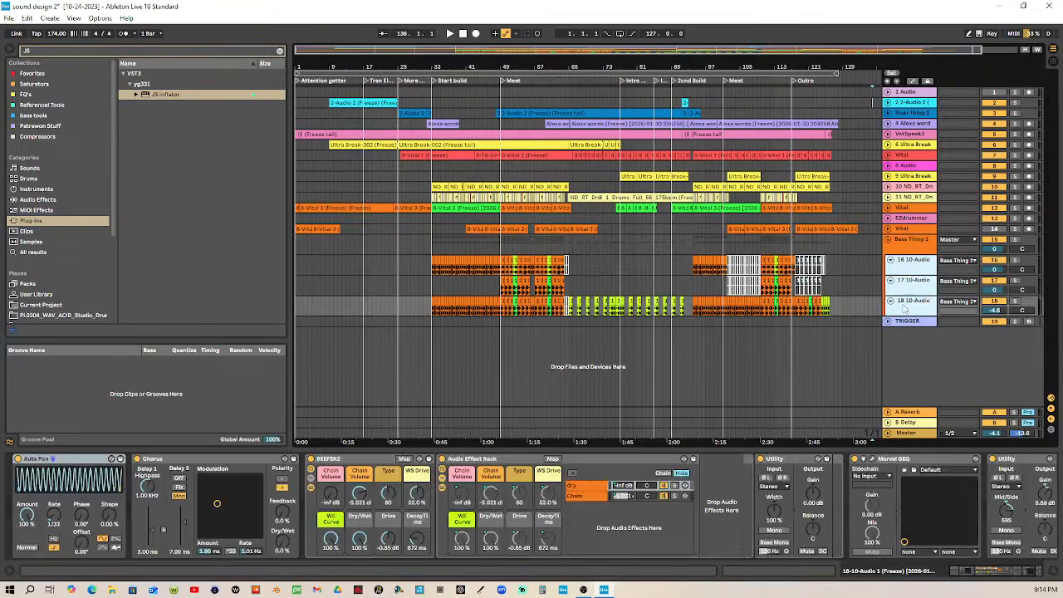
{"action": "right_click", "coordinate": [905, 308]}
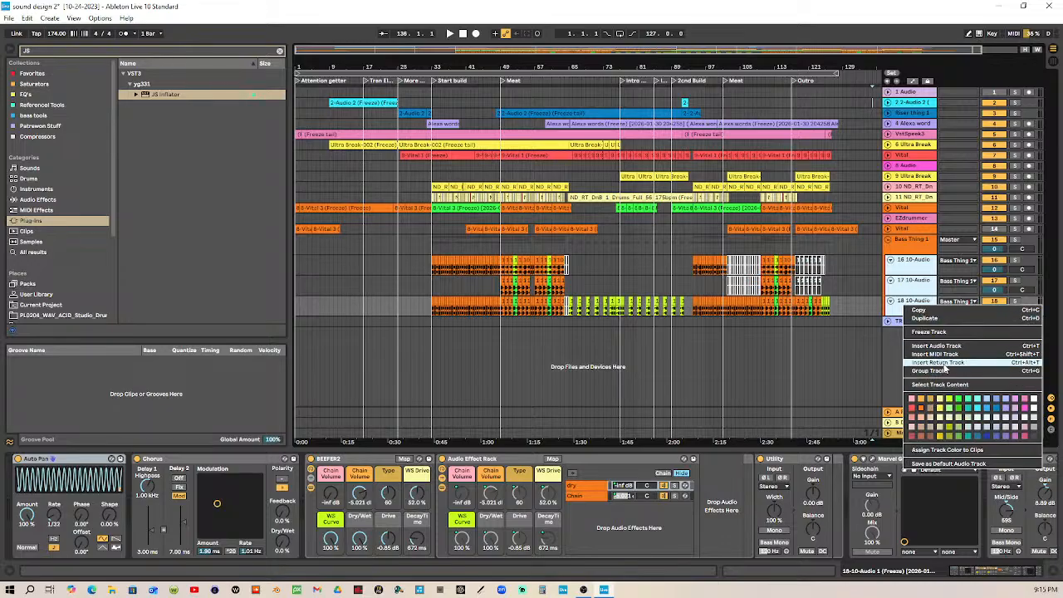
{"action": "left_click", "coordinate": [944, 332]}
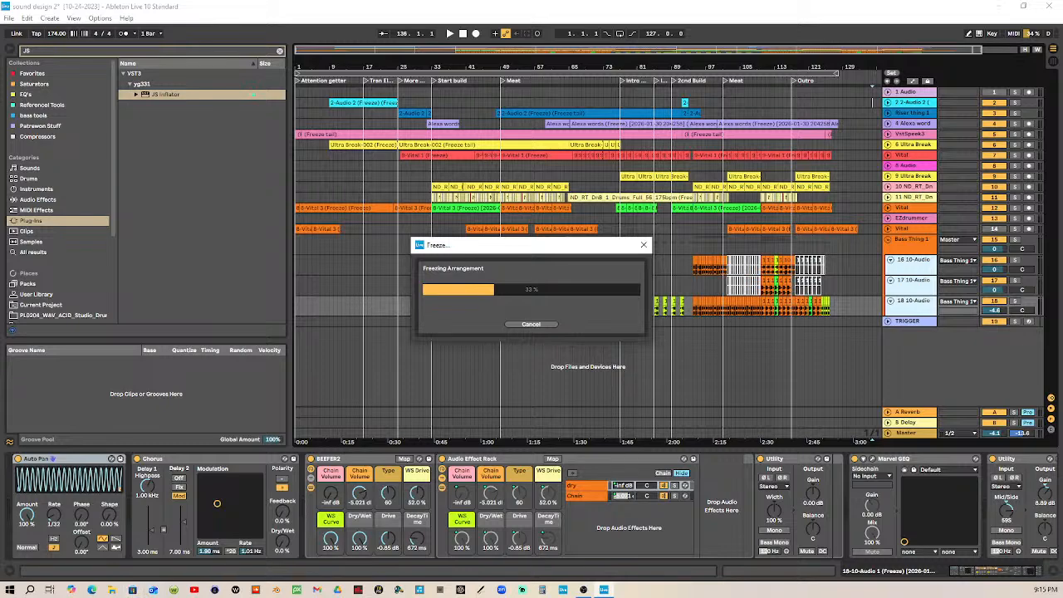
{"action": "left_click", "coordinate": [93, 589]}
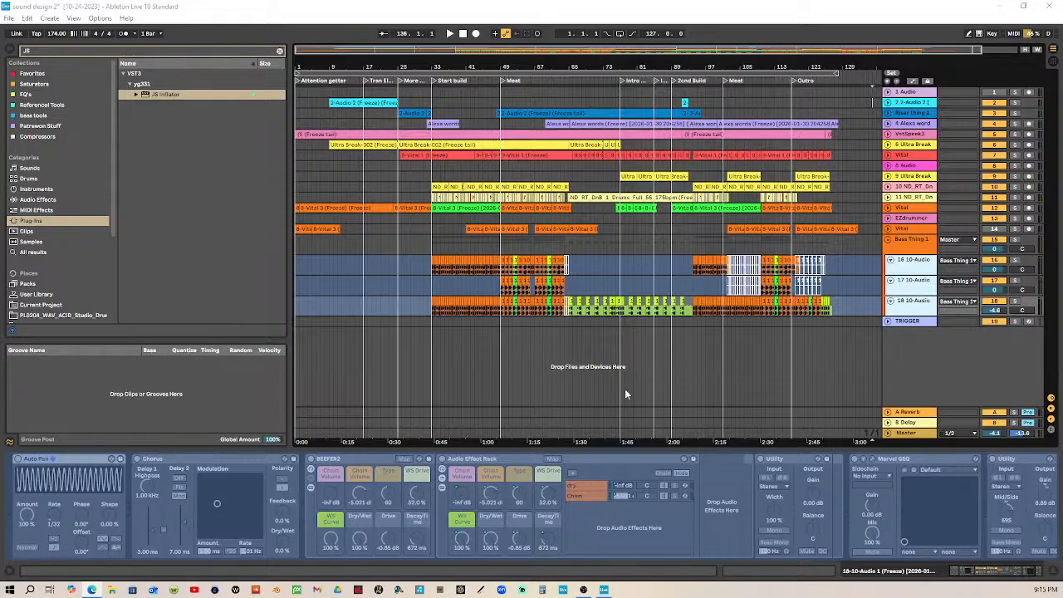
Step: Flatten the three frozen 10-Audio tracks inside the Bass Thing 1 group
{"action": "right_click", "coordinate": [906, 261]}
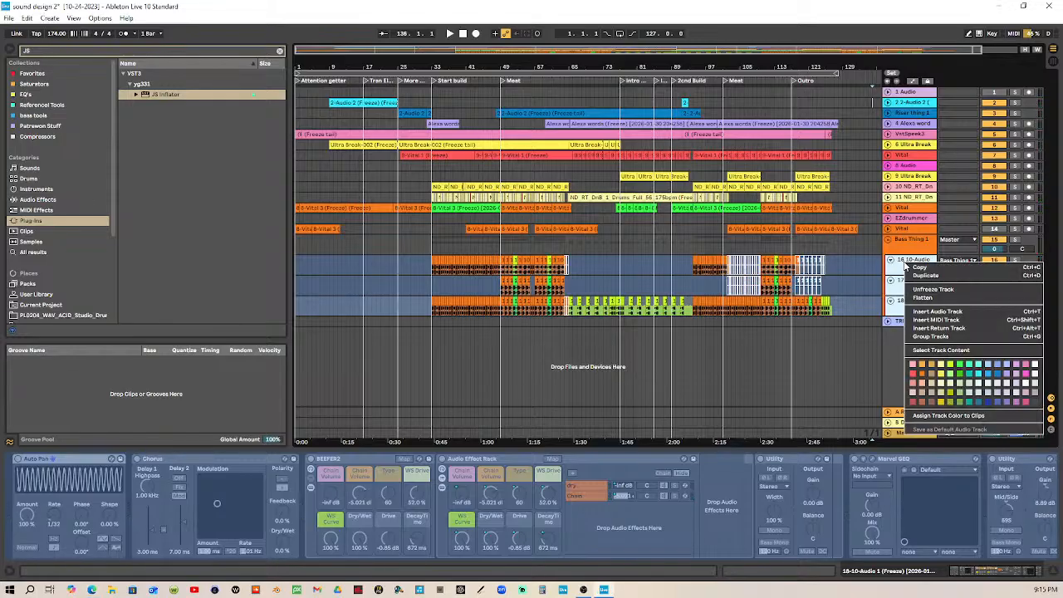
{"action": "key", "text": "Escape"}
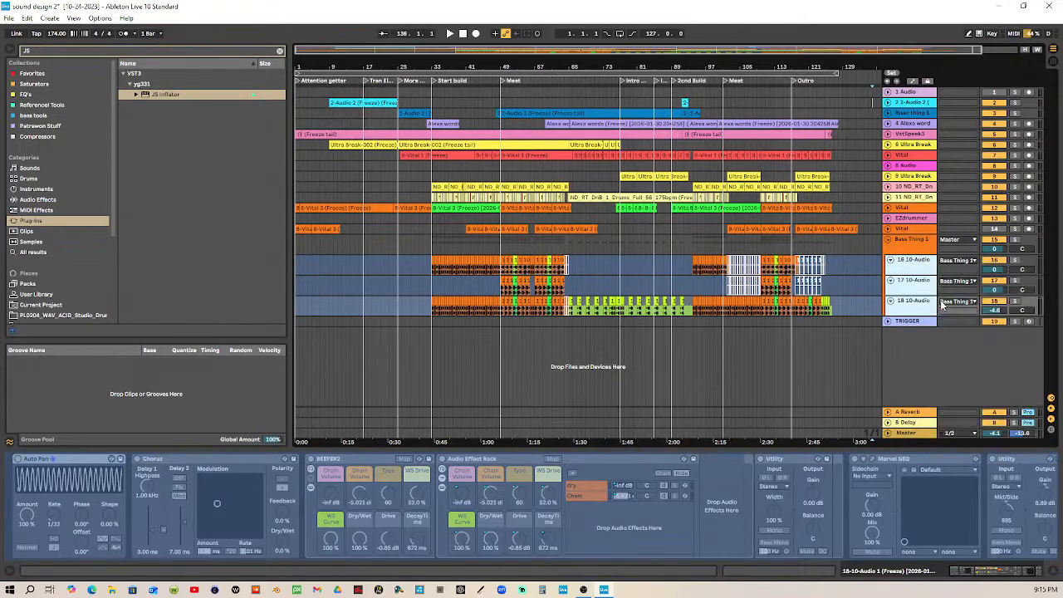
{"action": "left_click", "coordinate": [943, 305]}
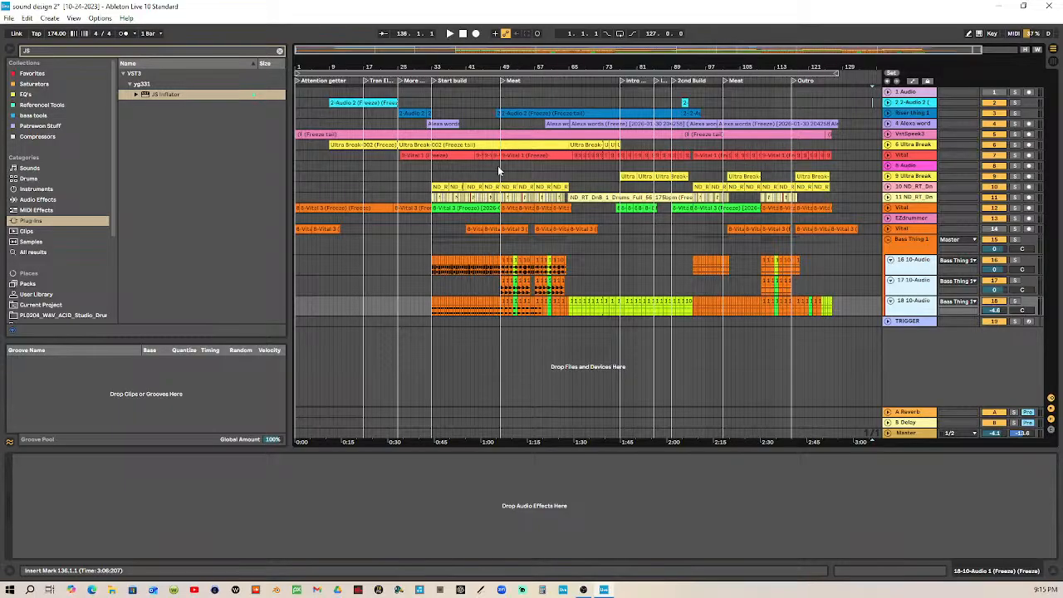
Step: Examine the flattened waveforms of the 2-Audio 2, Riser thing 1 and Alexa words tracks, and fold all tracks again
{"action": "mouse_move", "coordinate": [839, 67]}
{"action": "left_mouse_down"}
{"action": "mouse_move", "coordinate": [841, 54]}
{"action": "mouse_move", "coordinate": [844, 85]}
{"action": "left_mouse_up"}
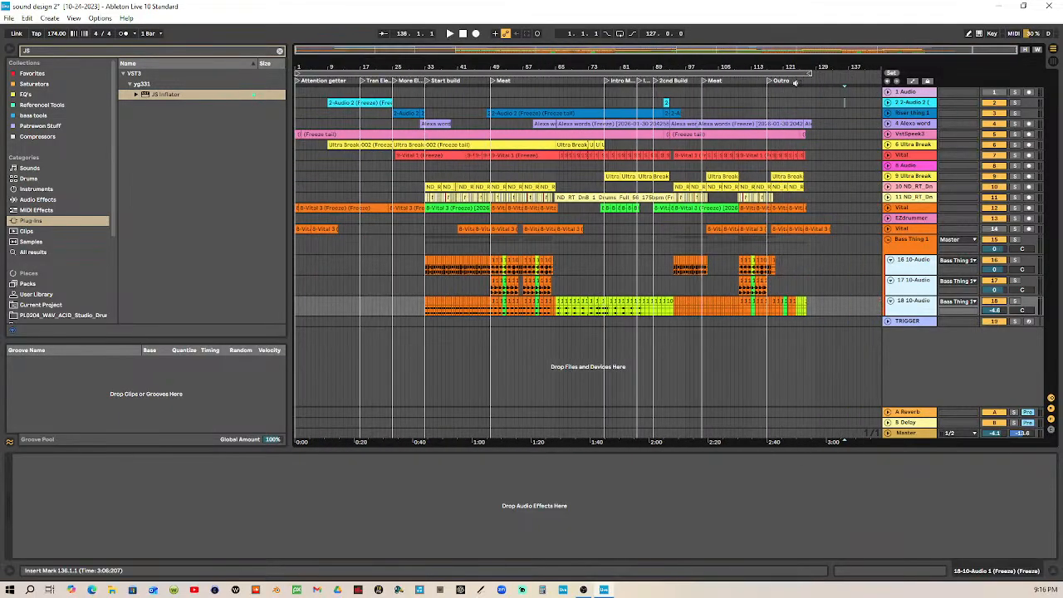
{"action": "left_click", "coordinate": [893, 104]}
{"action": "left_click", "coordinate": [888, 102]}
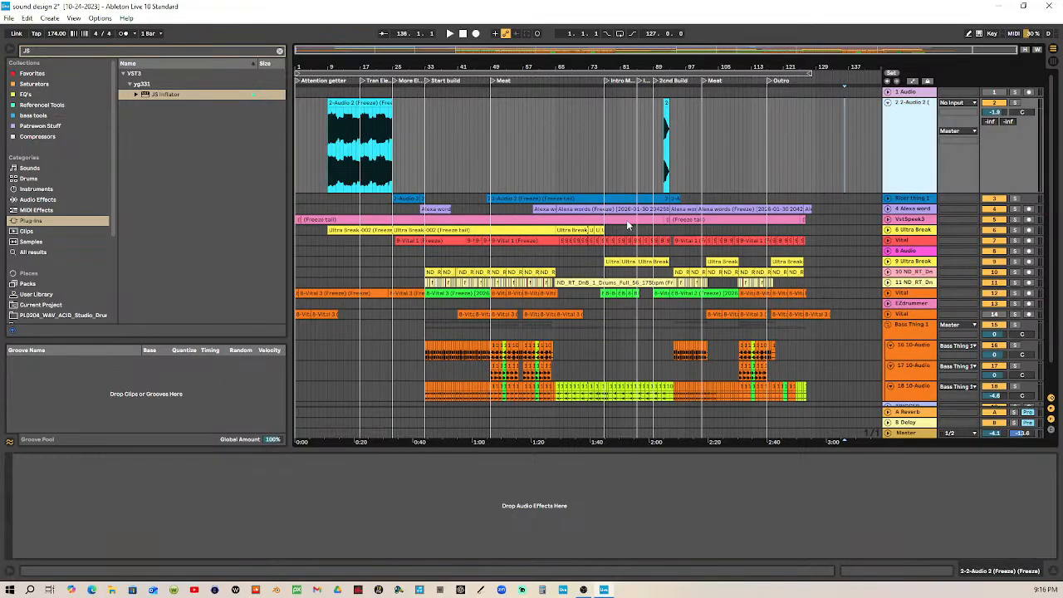
{"action": "left_click", "coordinate": [889, 200]}
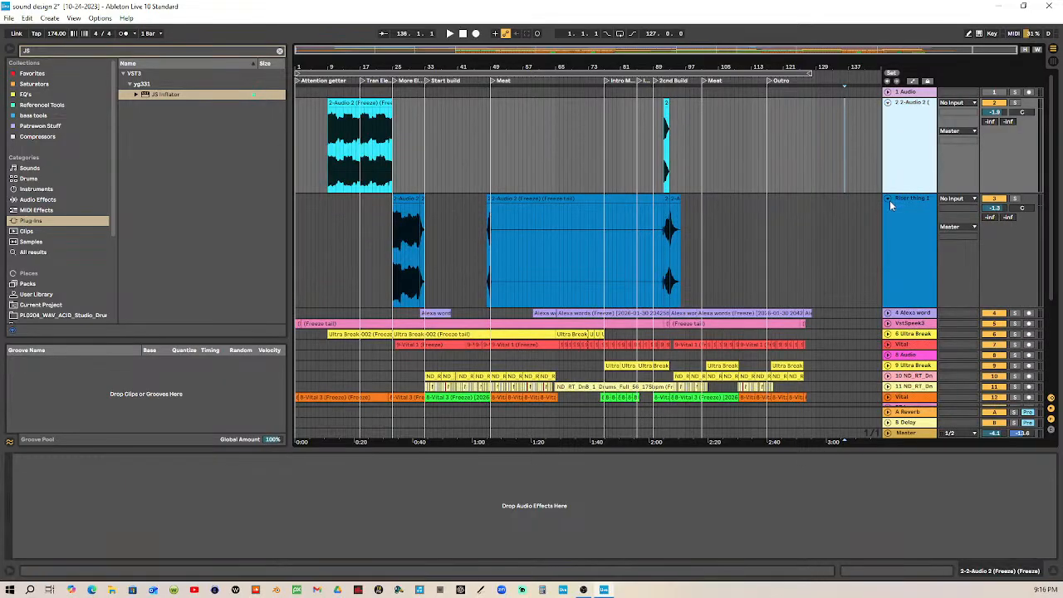
{"action": "scroll", "coordinate": [752, 301], "scroll_direction": "down", "scroll_amount": 2}
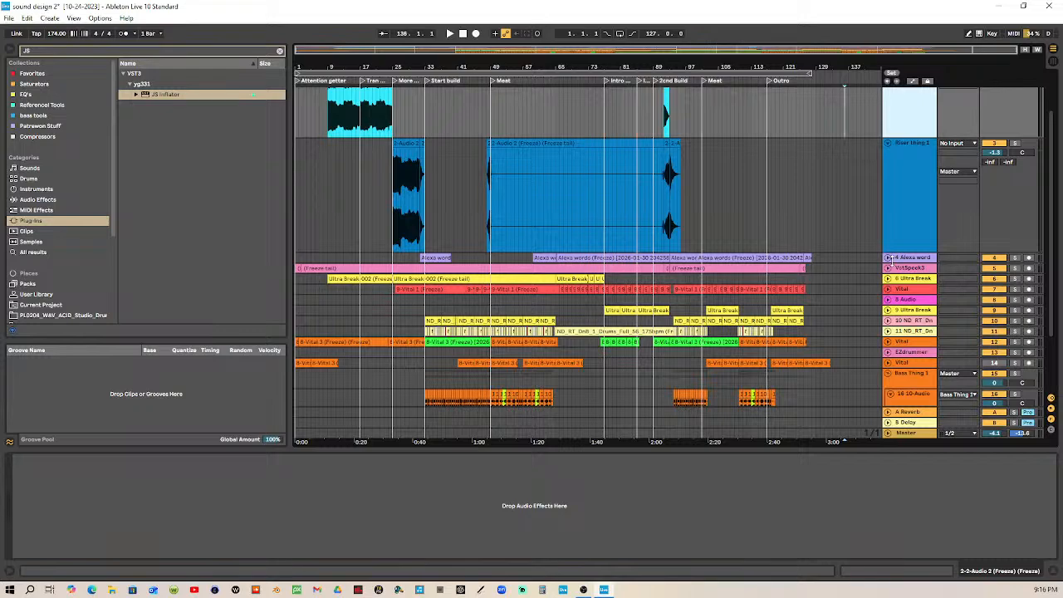
{"action": "left_click", "coordinate": [888, 259]}
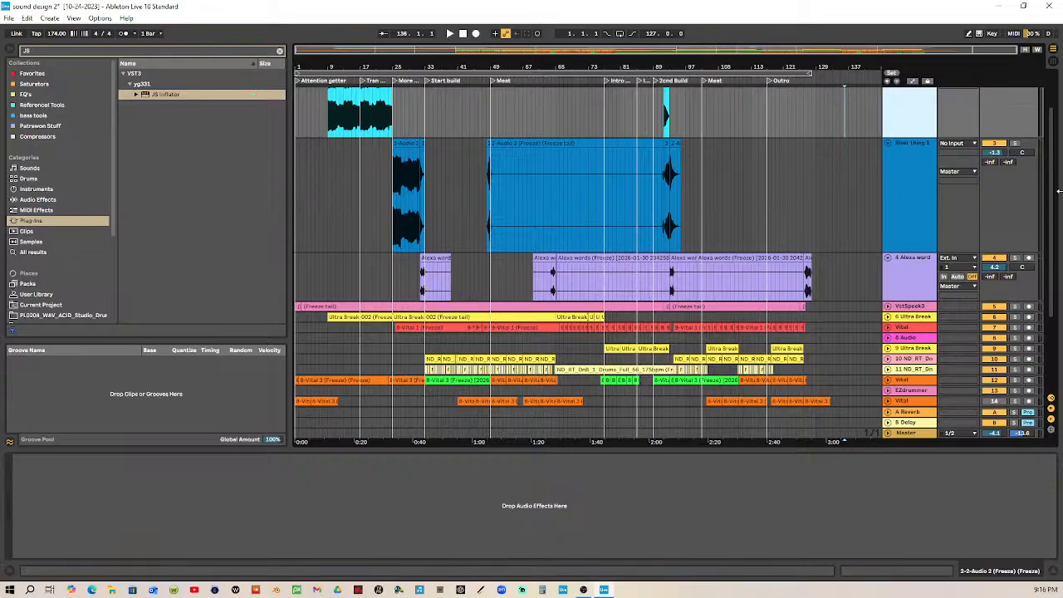
{"action": "scroll", "coordinate": [925, 196], "scroll_direction": "up", "scroll_amount": 2}
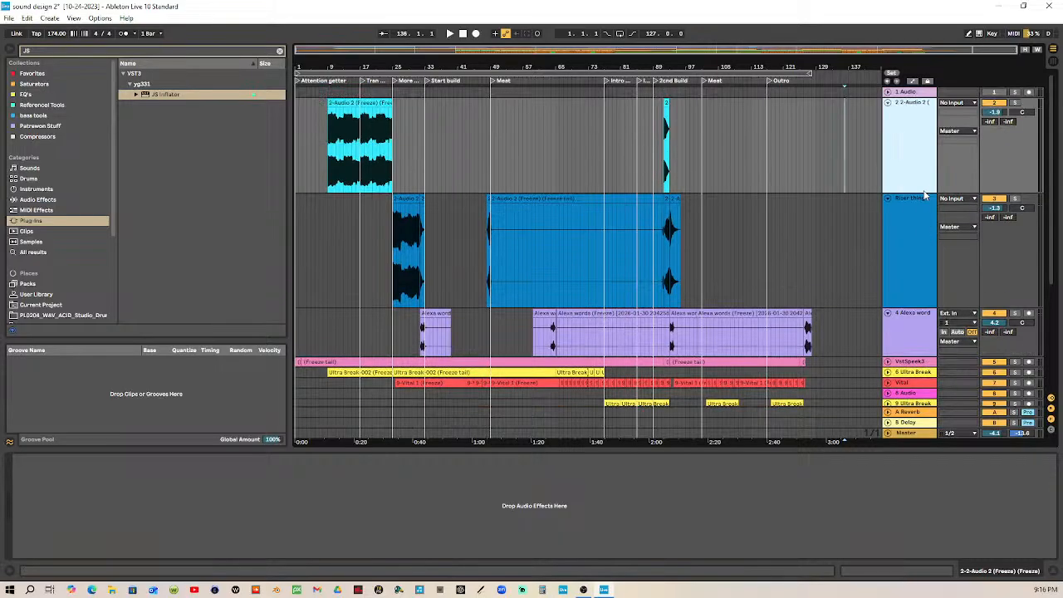
{"action": "left_click", "coordinate": [888, 105], "text": "alt"}
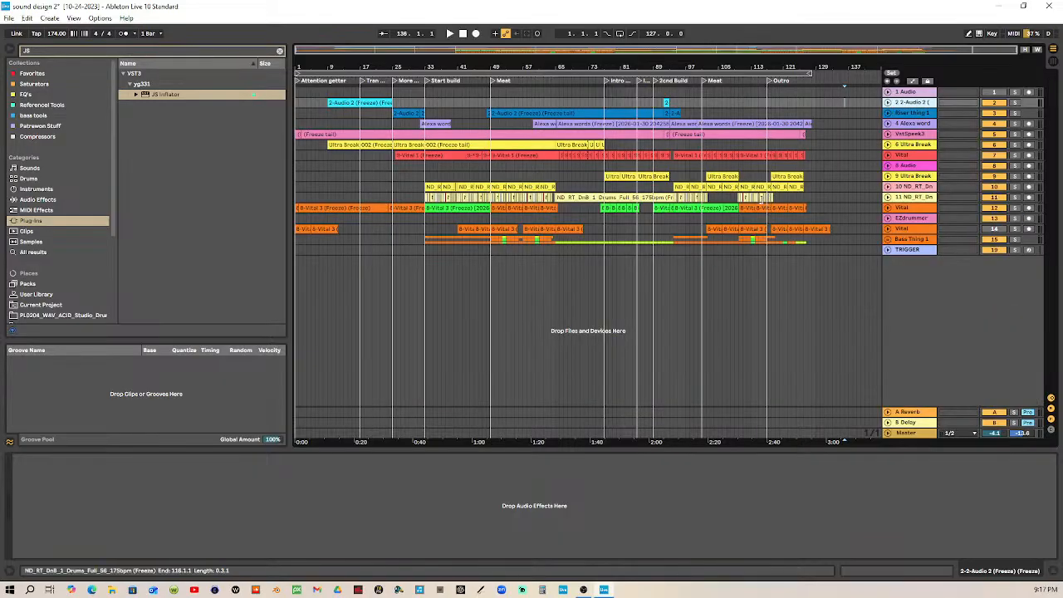
Step: Select the whole arrangement on all tracks, extend the selection to bar 133, and consolidate each track's clips into one clip
{"action": "key", "text": "ctrl+a"}
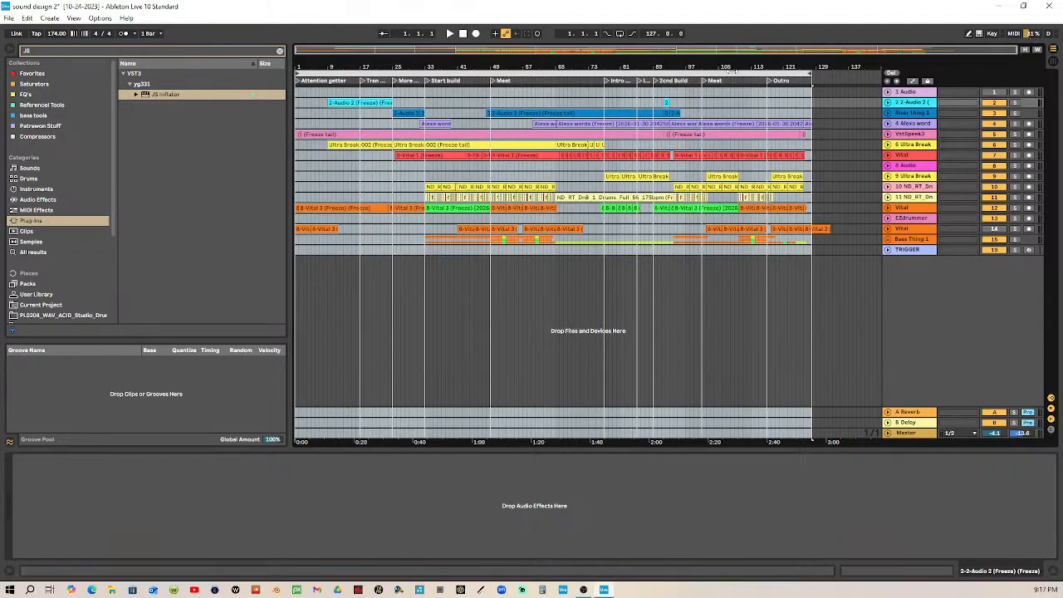
{"action": "left_click_drag", "start_coordinate": [835, 67], "coordinate": [834, 93]}
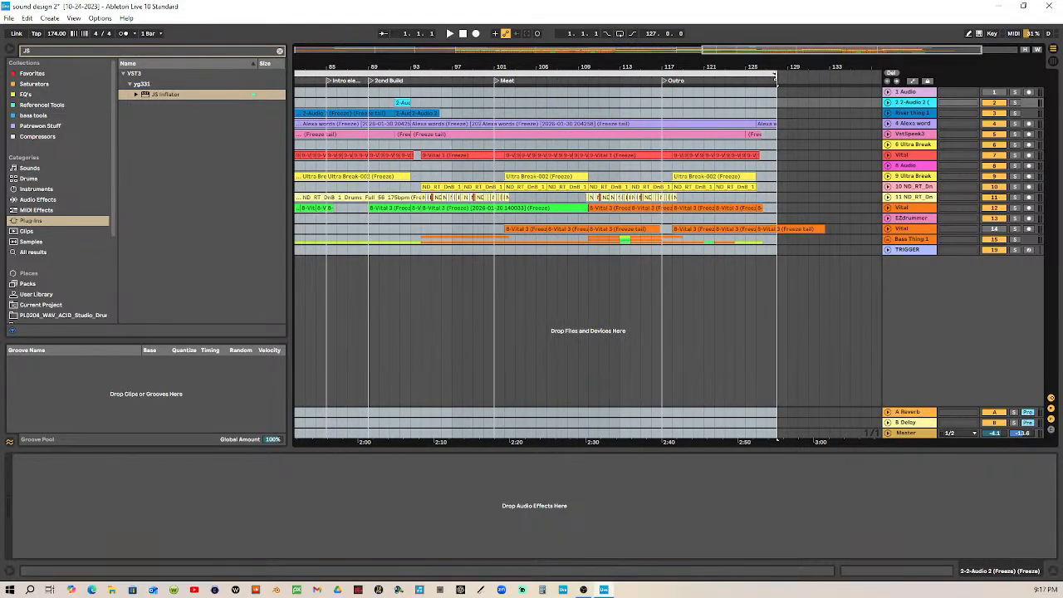
{"action": "left_click_drag", "start_coordinate": [775, 78], "coordinate": [828, 78]}
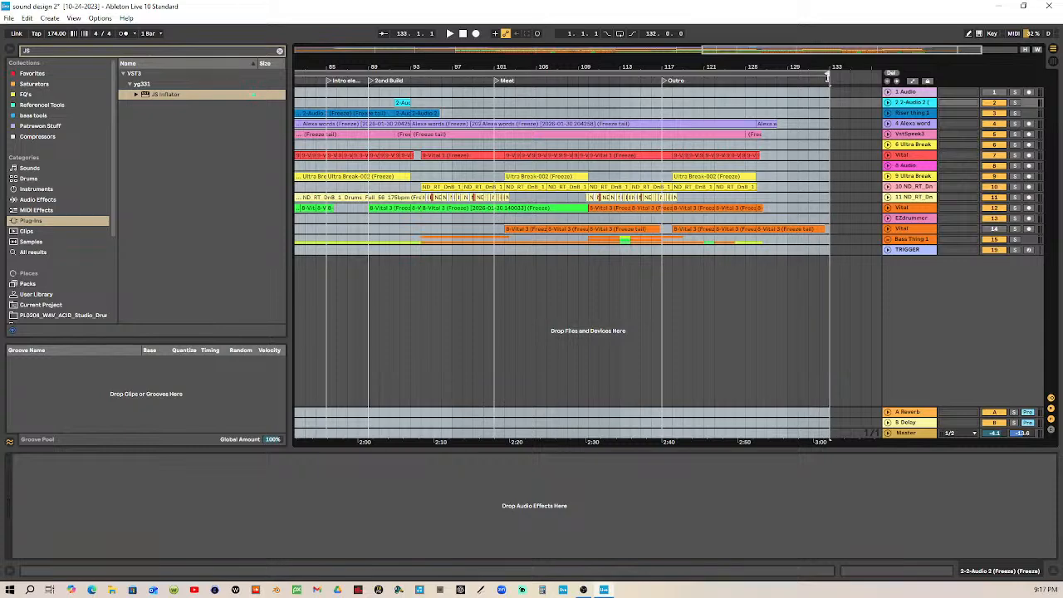
{"action": "left_click", "coordinate": [888, 229]}
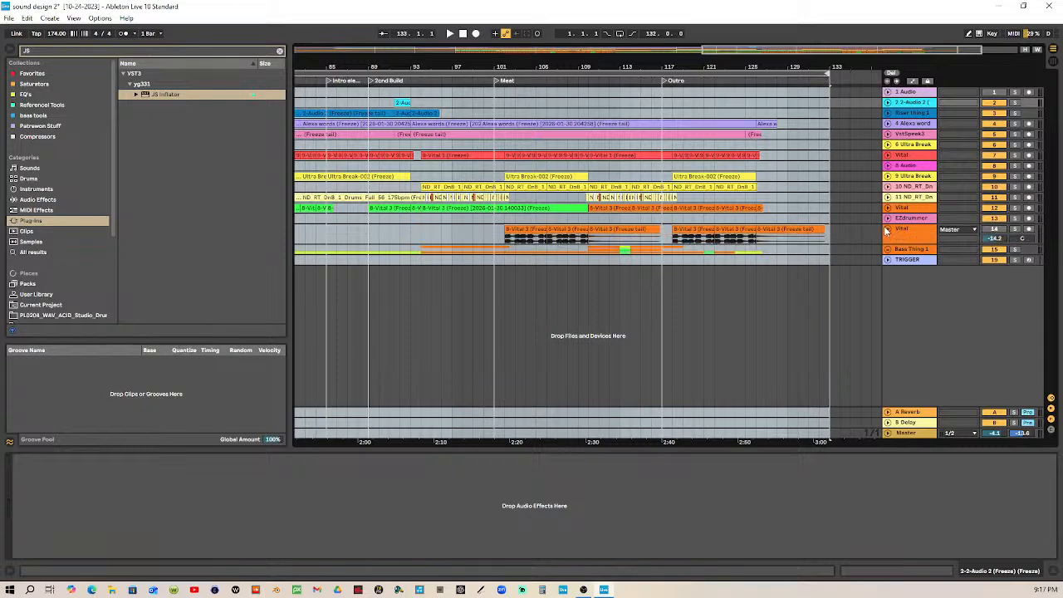
{"action": "left_click", "coordinate": [887, 229]}
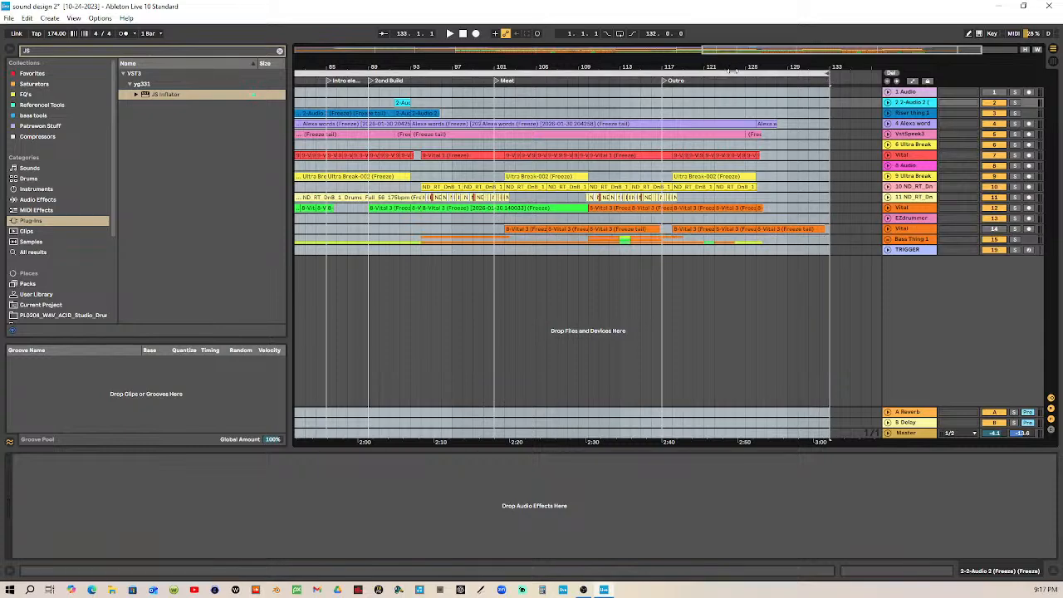
{"action": "left_click_drag", "start_coordinate": [731, 68], "coordinate": [780, 33]}
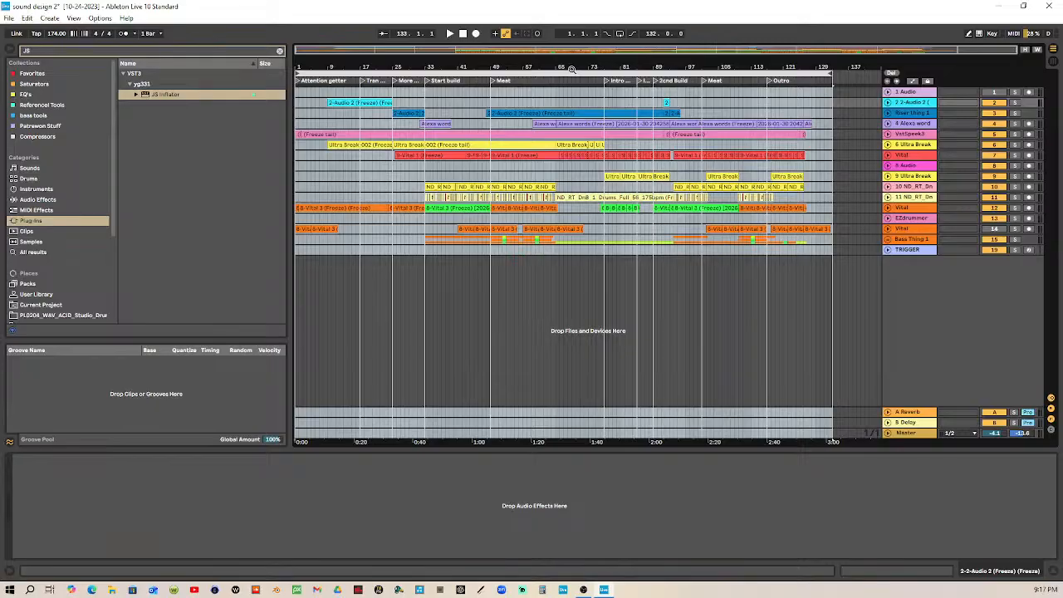
{"action": "key", "text": "ctrl+j"}
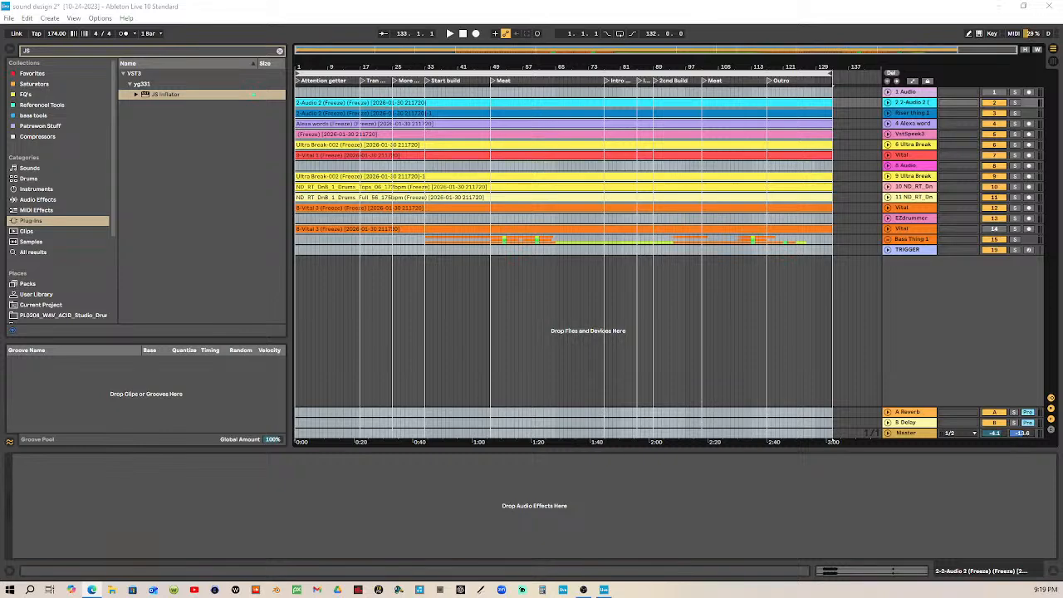
Step: Switch to the web browser, maximize it, and look over the Library of Congress page for the film St. Louis blues
{"action": "key", "text": "alt+Tab"}
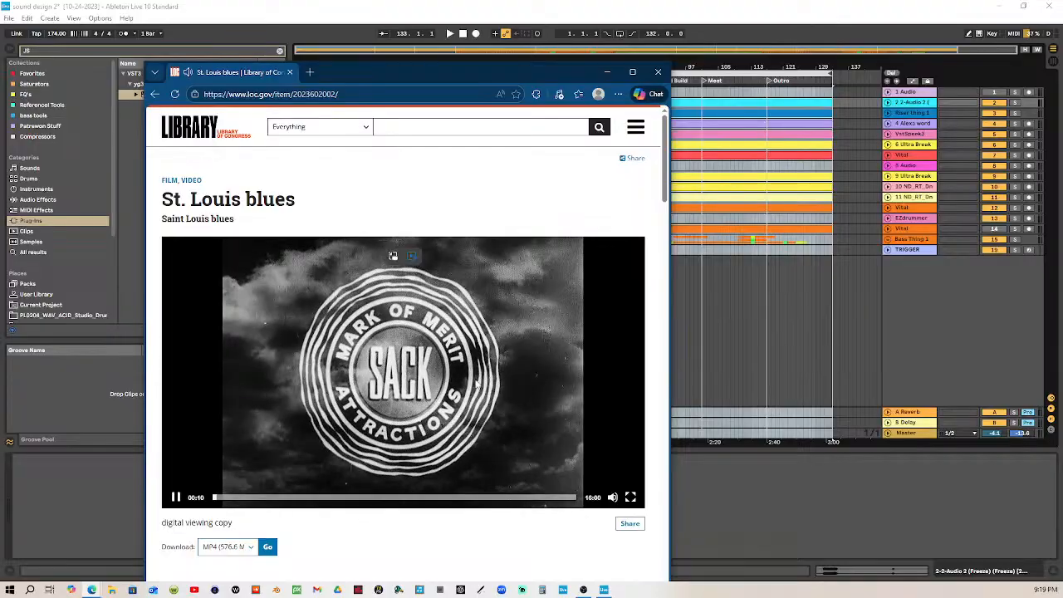
{"action": "left_click", "coordinate": [634, 72]}
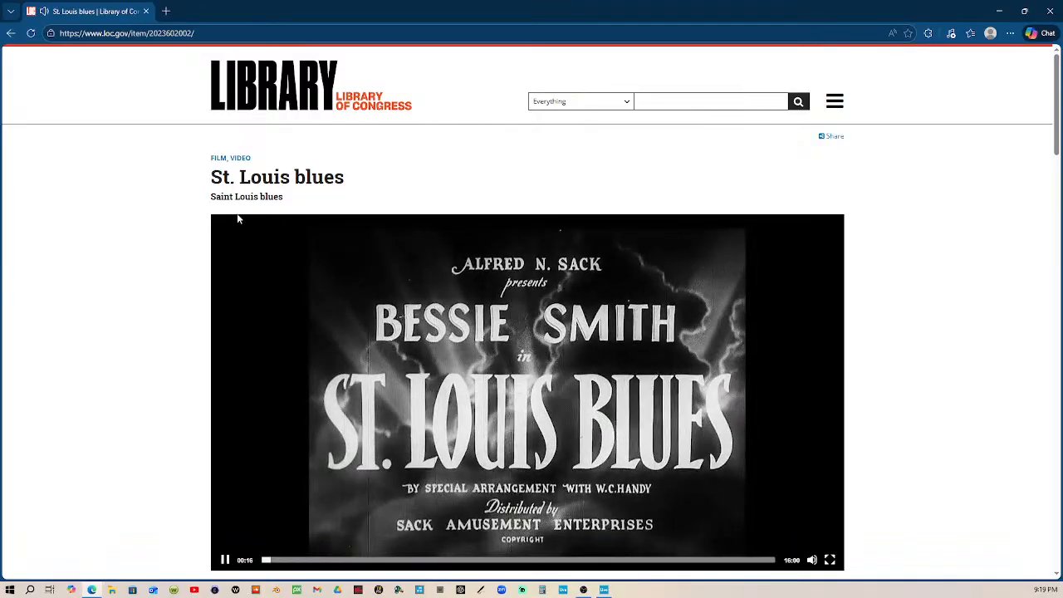
{"action": "scroll", "coordinate": [640, 374], "scroll_direction": "down", "scroll_amount": 3}
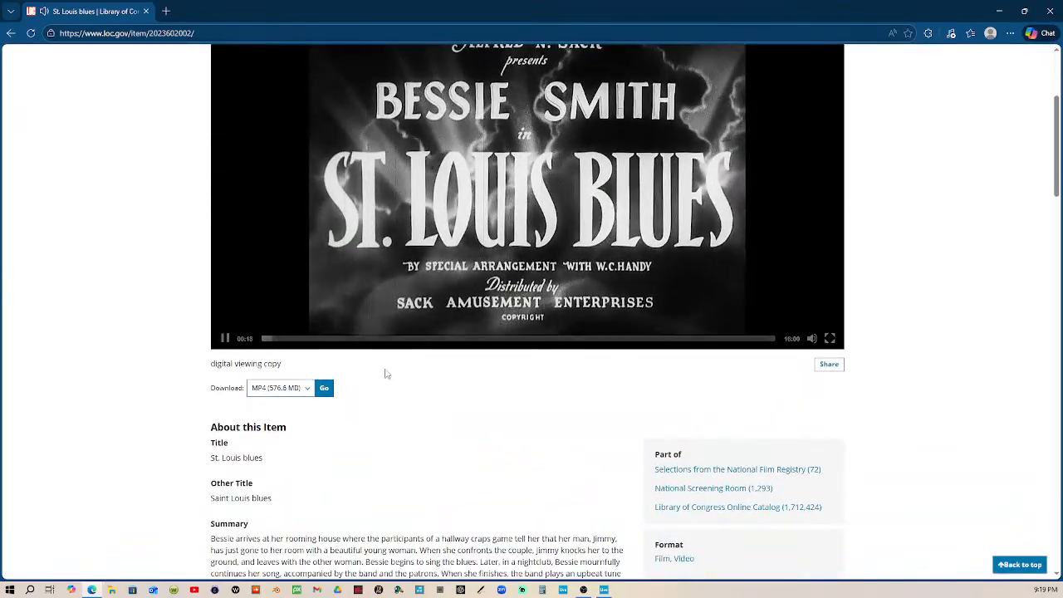
{"action": "scroll", "coordinate": [408, 332], "scroll_direction": "up", "scroll_amount": 1}
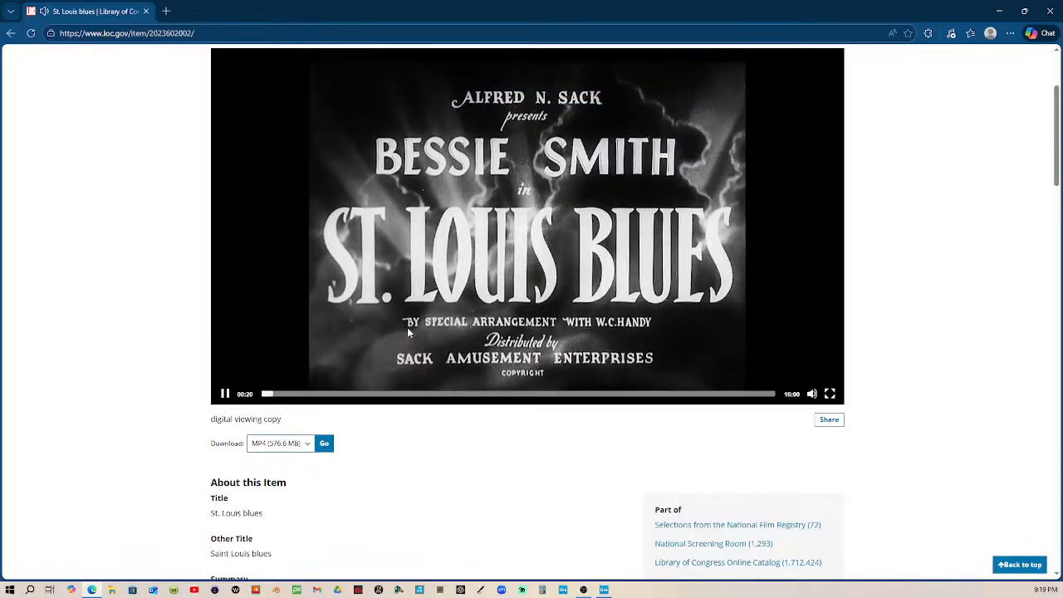
{"action": "scroll", "coordinate": [466, 322], "scroll_direction": "up", "scroll_amount": 3}
{"action": "scroll", "coordinate": [467, 319], "scroll_direction": "down", "scroll_amount": 1}
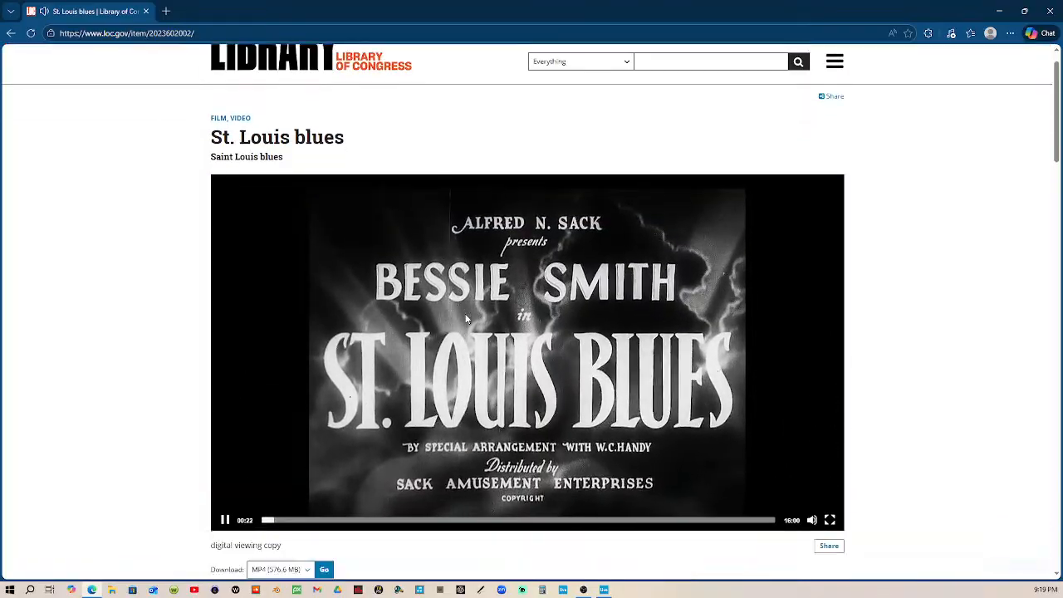
{"action": "scroll", "coordinate": [466, 319], "scroll_direction": "down", "scroll_amount": 4}
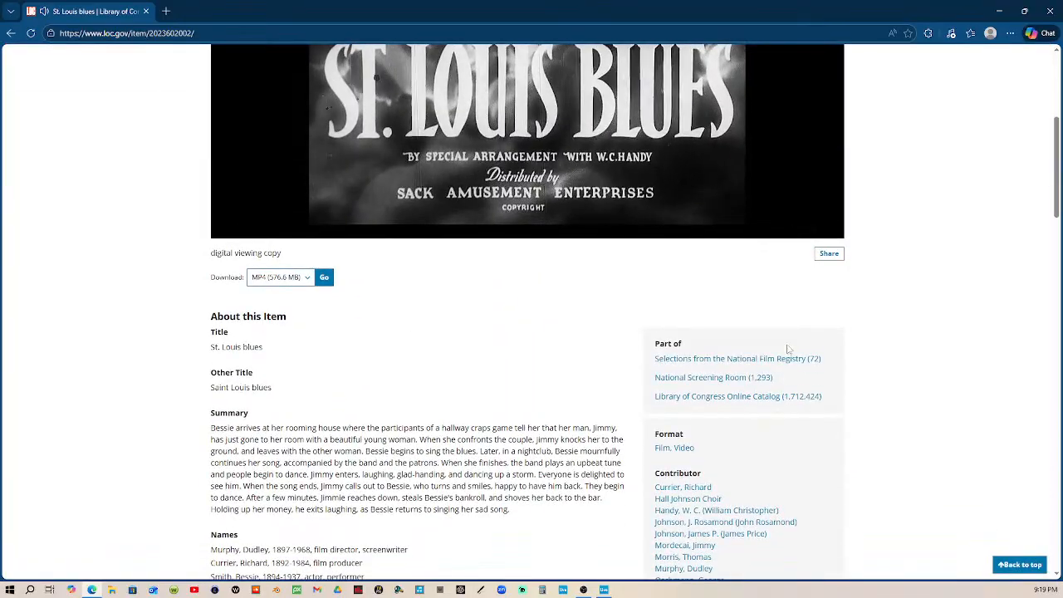
Step: Return to the National Film Registry public domain collection and open the film Popeye the Sailor Meets Sindbad the Sailor
{"action": "scroll", "coordinate": [746, 258], "scroll_direction": "up", "scroll_amount": 4}
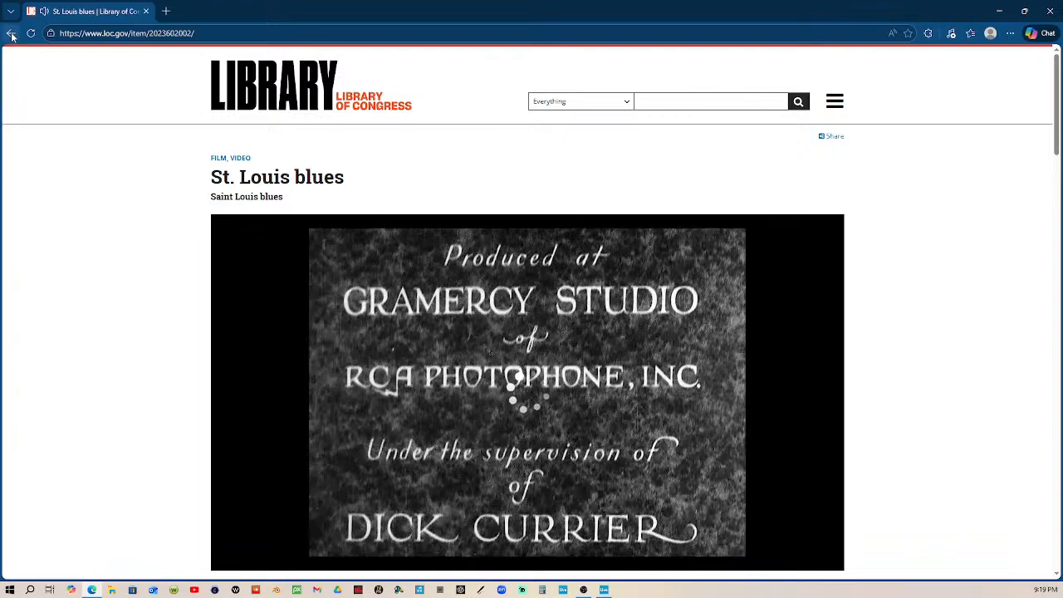
{"action": "key", "text": "alt+Left"}
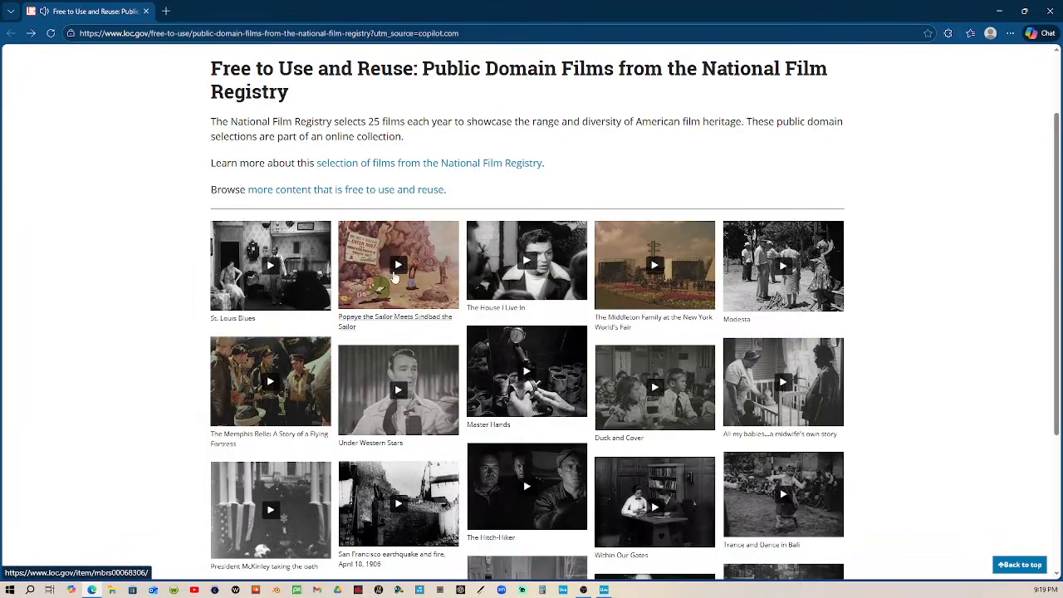
{"action": "left_click", "coordinate": [400, 268]}
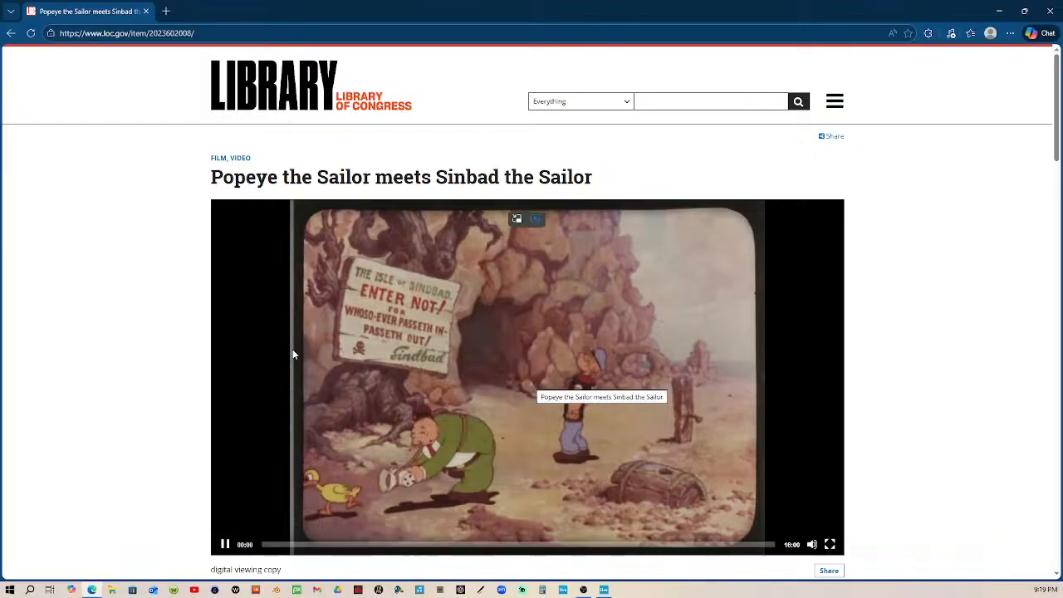
Step: Open the Popeye film's 583.6 MB MP4 in its own tab and pause the duplicate playback on the film's item page
{"action": "scroll", "coordinate": [582, 433], "scroll_direction": "down", "scroll_amount": 1}
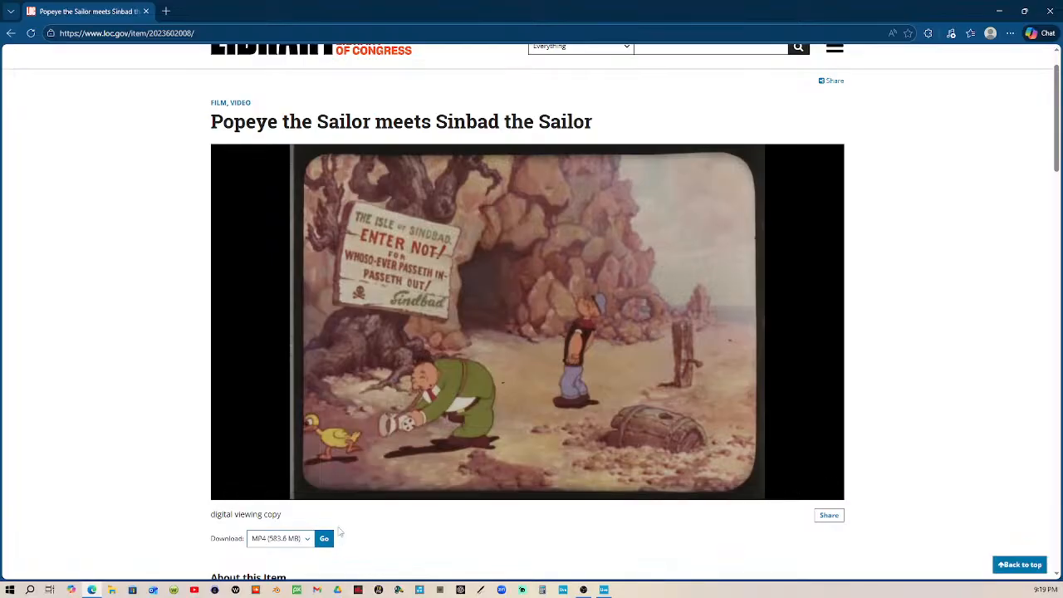
{"action": "left_click", "coordinate": [324, 539]}
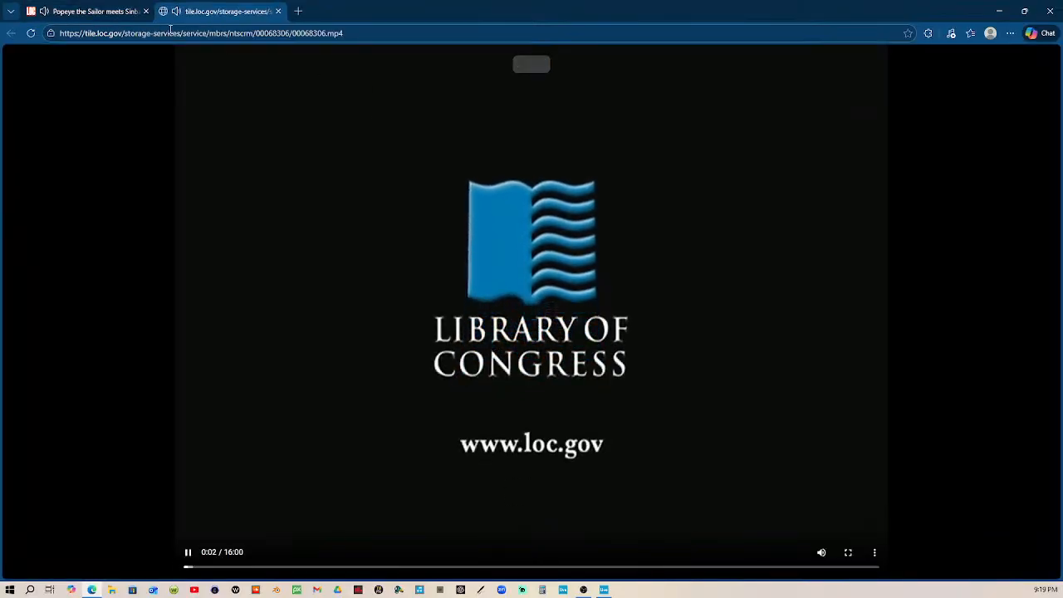
{"action": "left_click", "coordinate": [114, 13]}
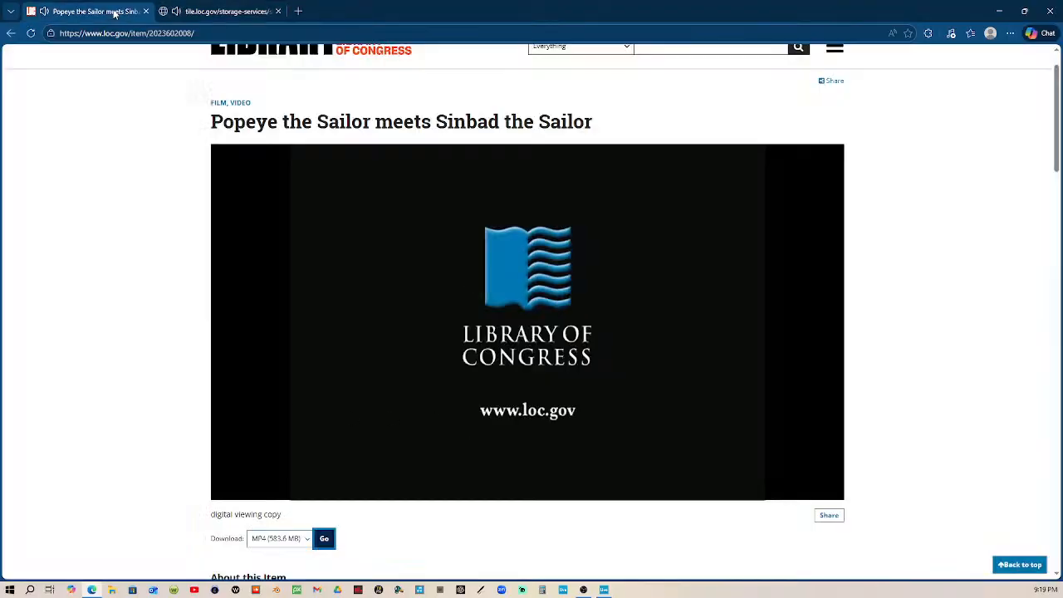
{"action": "left_click", "coordinate": [224, 489]}
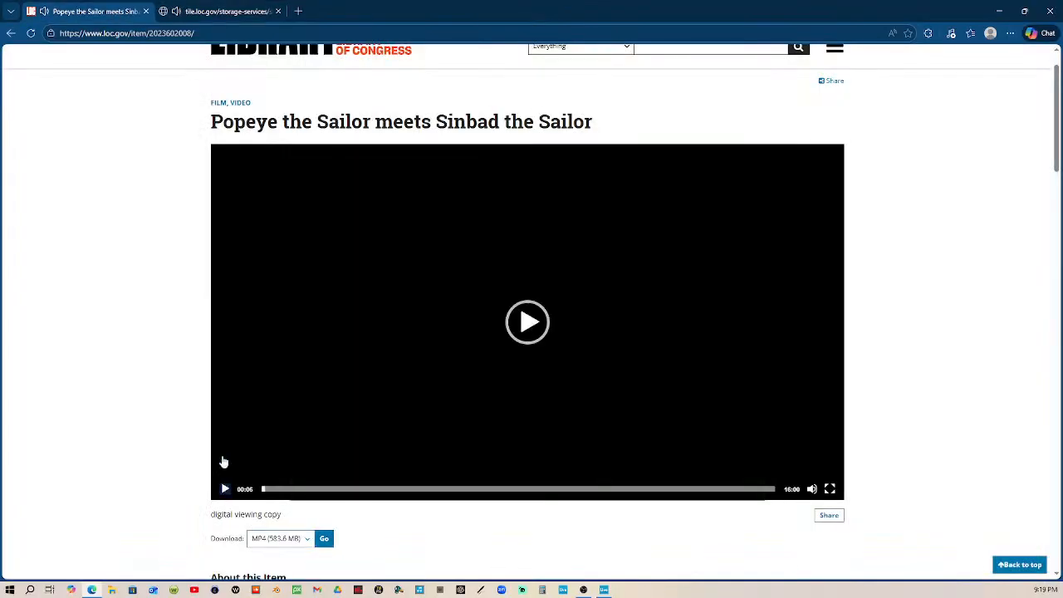
{"action": "left_click", "coordinate": [219, 11]}
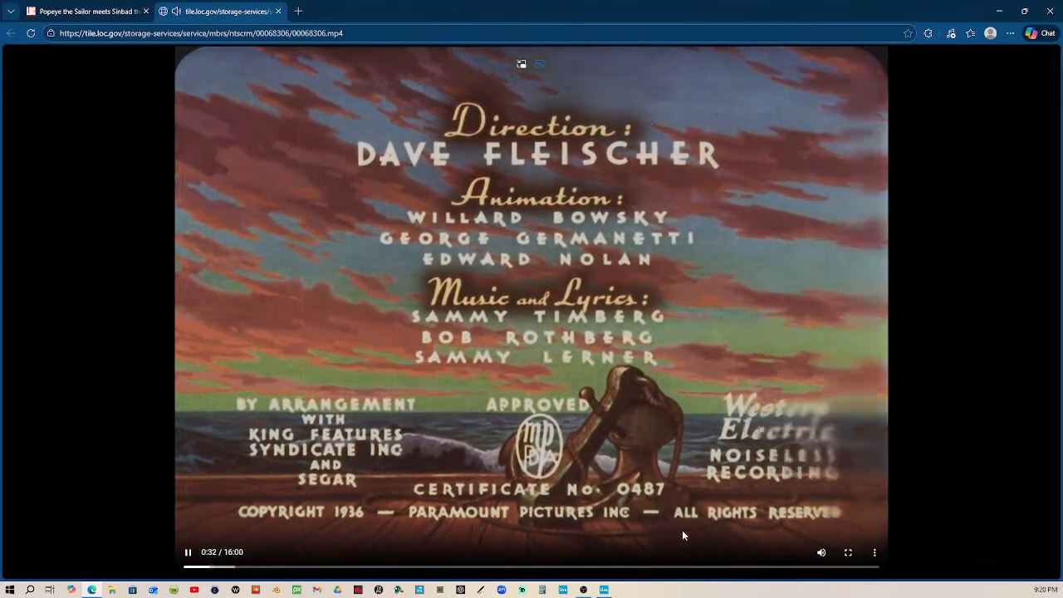
Step: Download the Popeye film's MP4 file from the standalone video player
{"action": "mouse_move", "coordinate": [821, 561]}
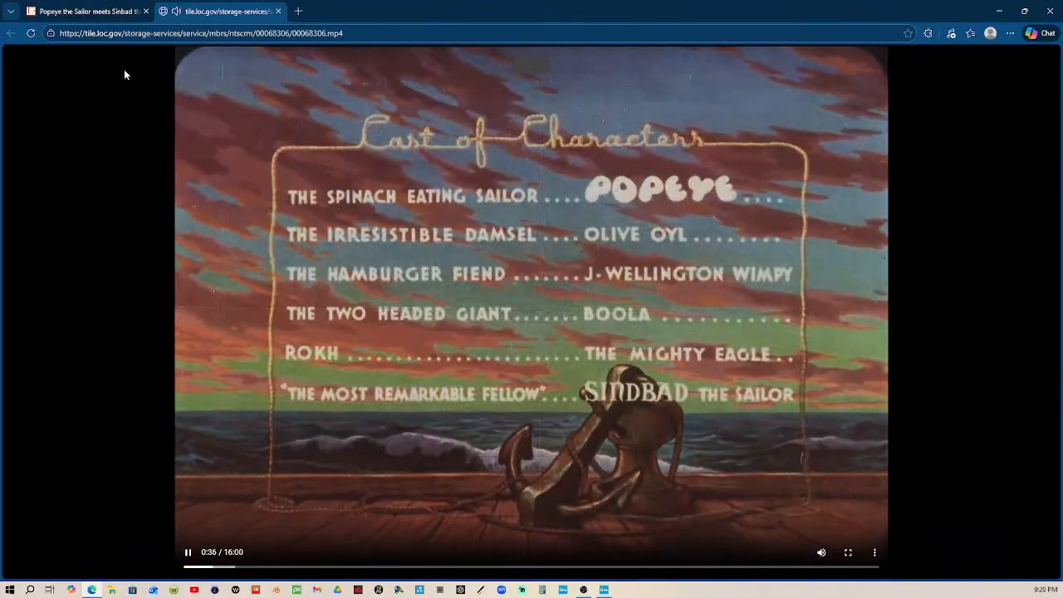
{"action": "left_click", "coordinate": [107, 16]}
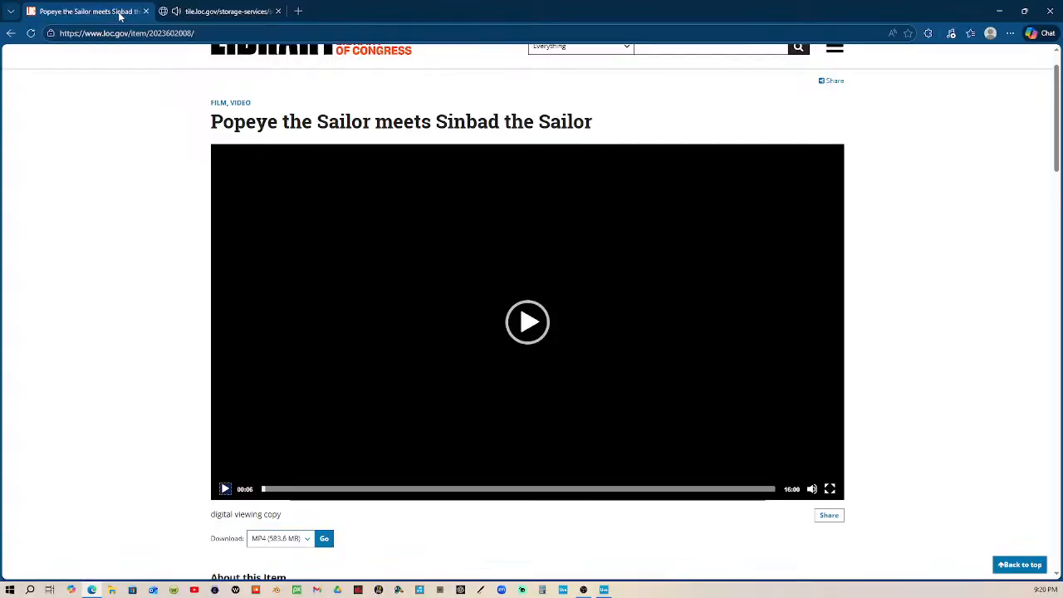
{"action": "left_click", "coordinate": [226, 13]}
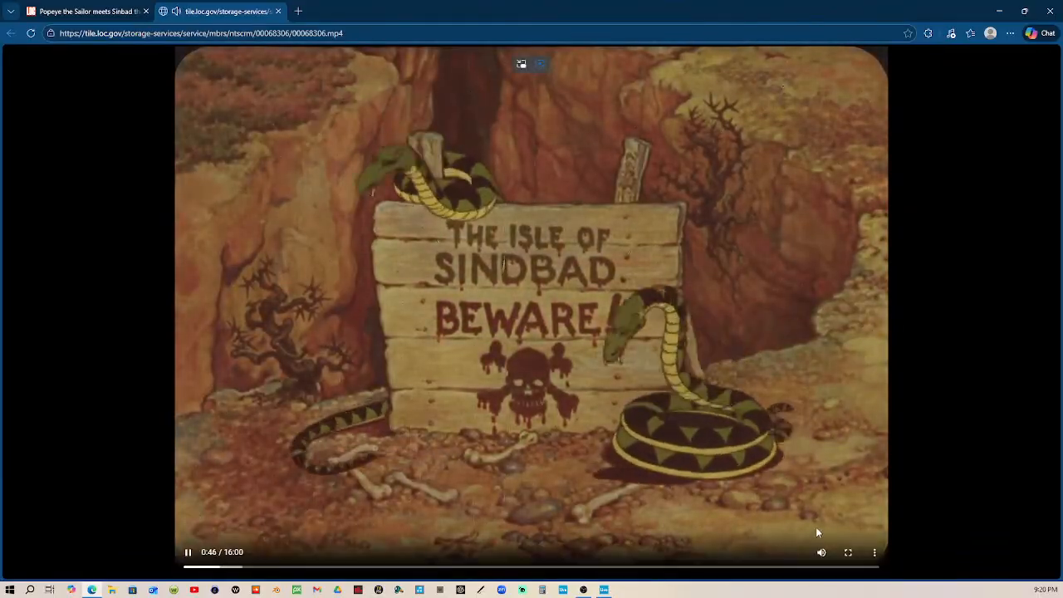
{"action": "mouse_move", "coordinate": [823, 558]}
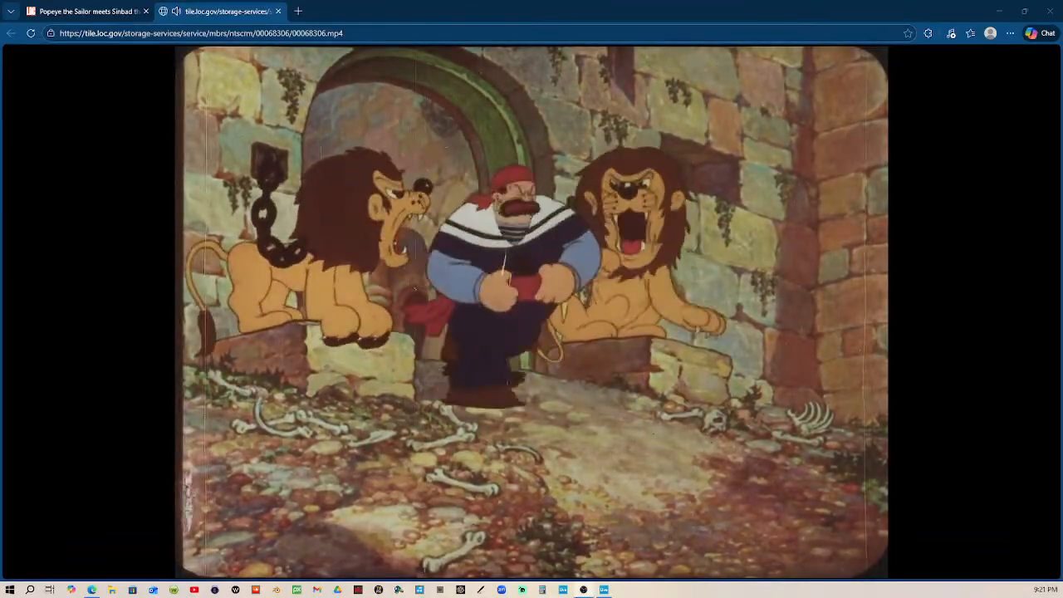
{"action": "mouse_move", "coordinate": [297, 489]}
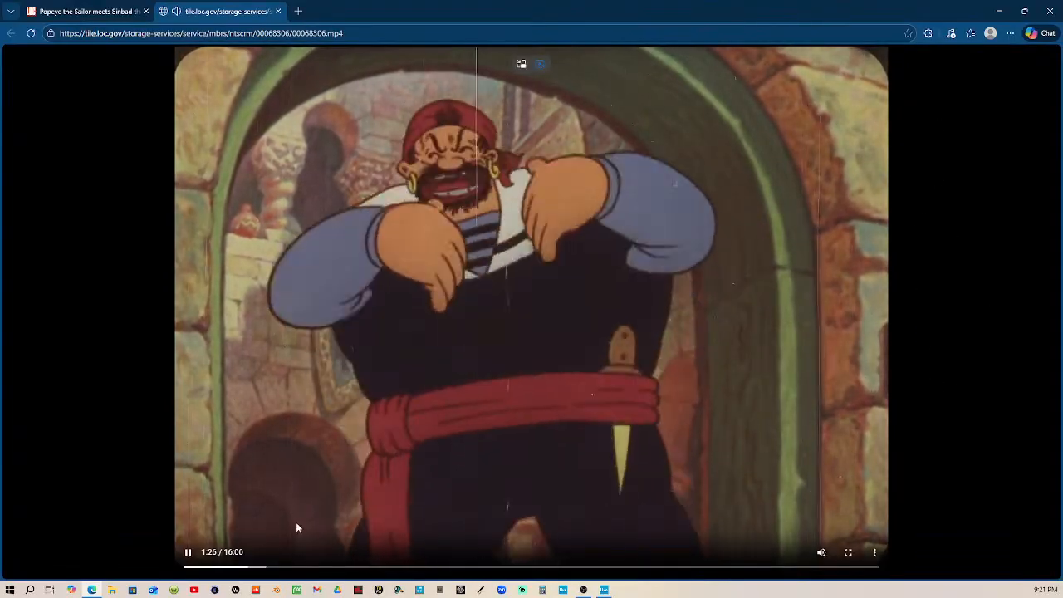
{"action": "left_click", "coordinate": [875, 552]}
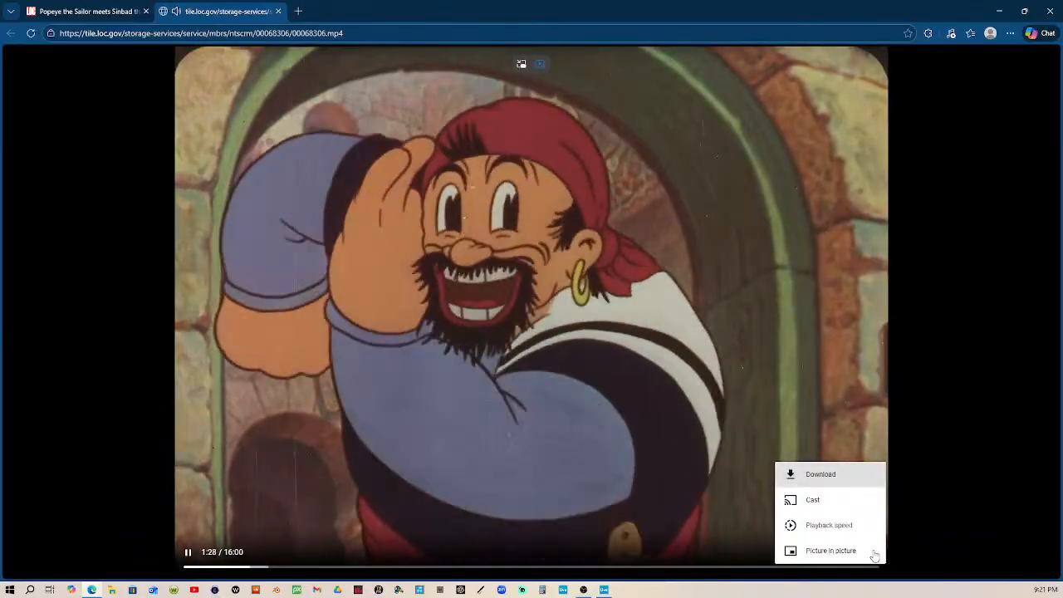
{"action": "left_click", "coordinate": [847, 474]}
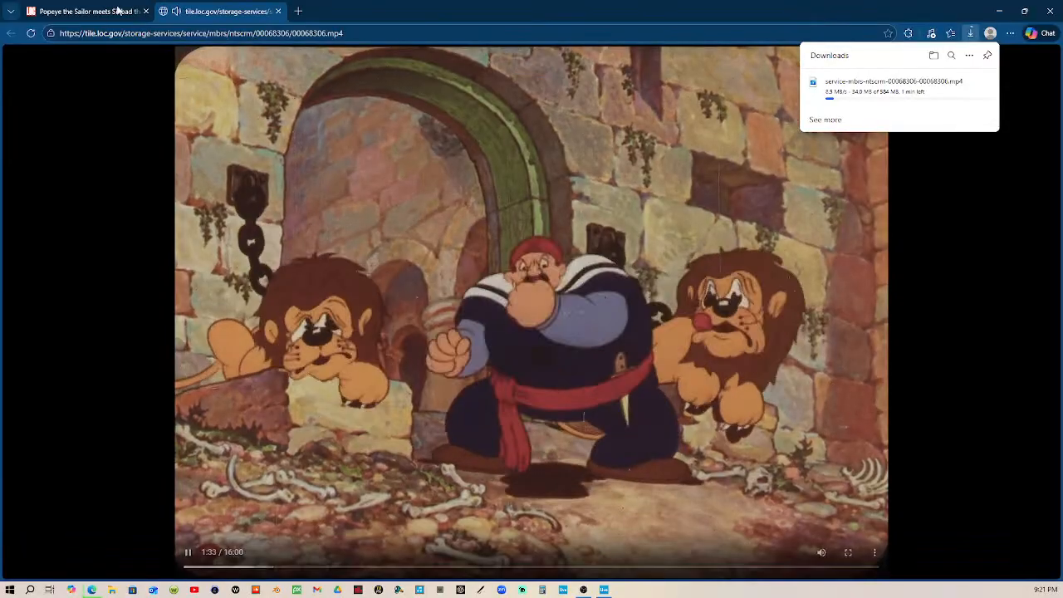
Step: Show the downloaded MP4 in the Downloads folder, select the file, and move the folder window off the video
{"action": "mouse_move", "coordinate": [125, 17]}
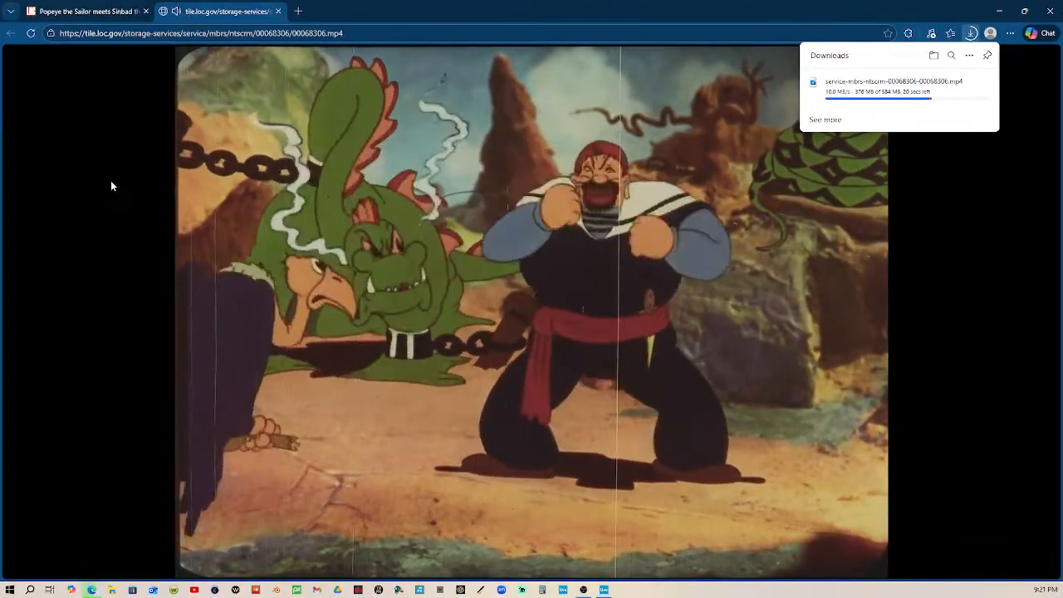
{"action": "mouse_move", "coordinate": [319, 188]}
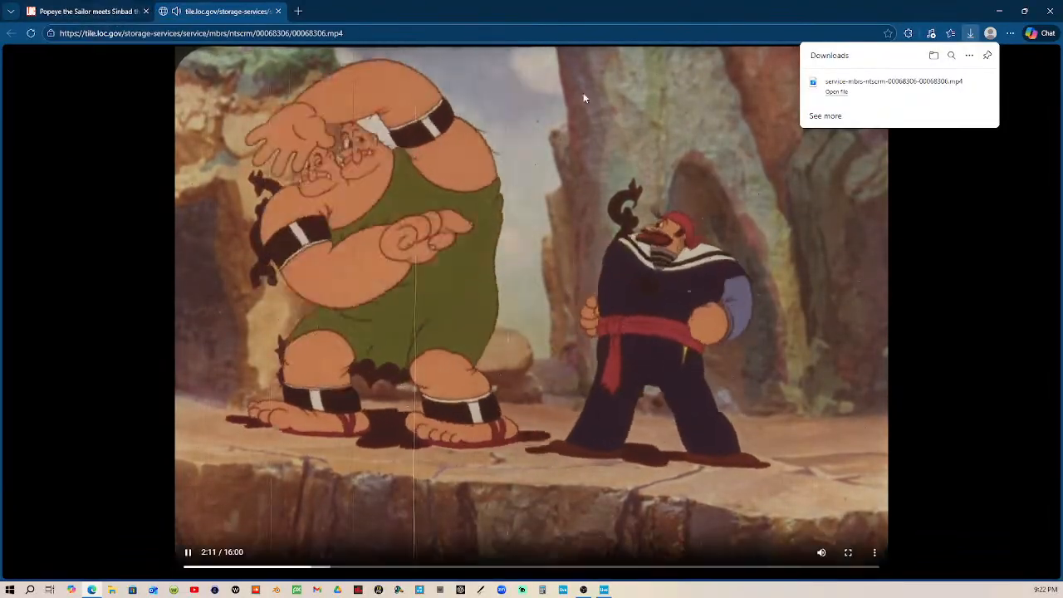
{"action": "mouse_move", "coordinate": [972, 85]}
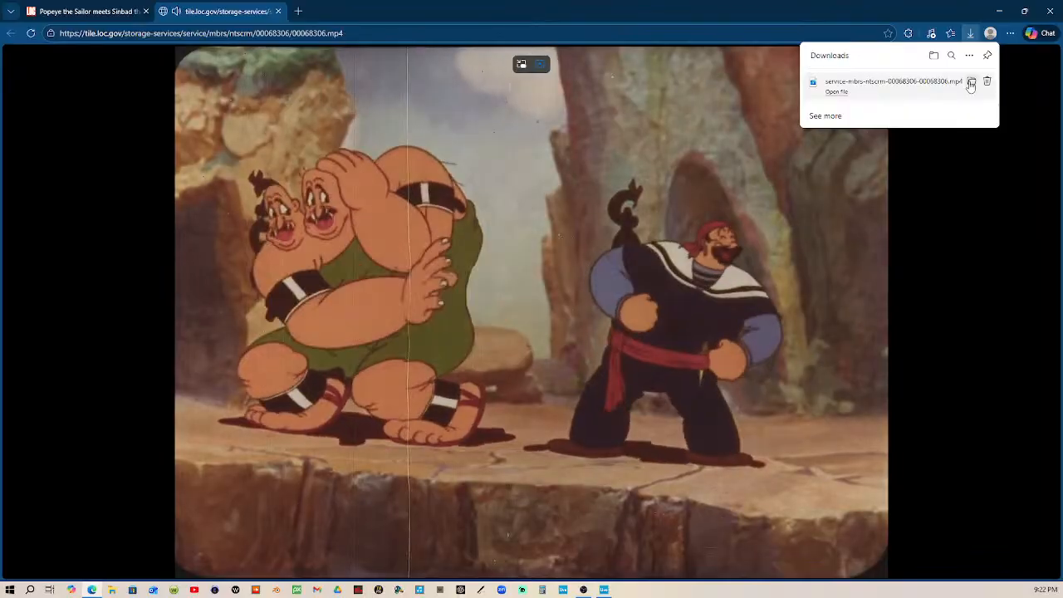
{"action": "left_click", "coordinate": [971, 86]}
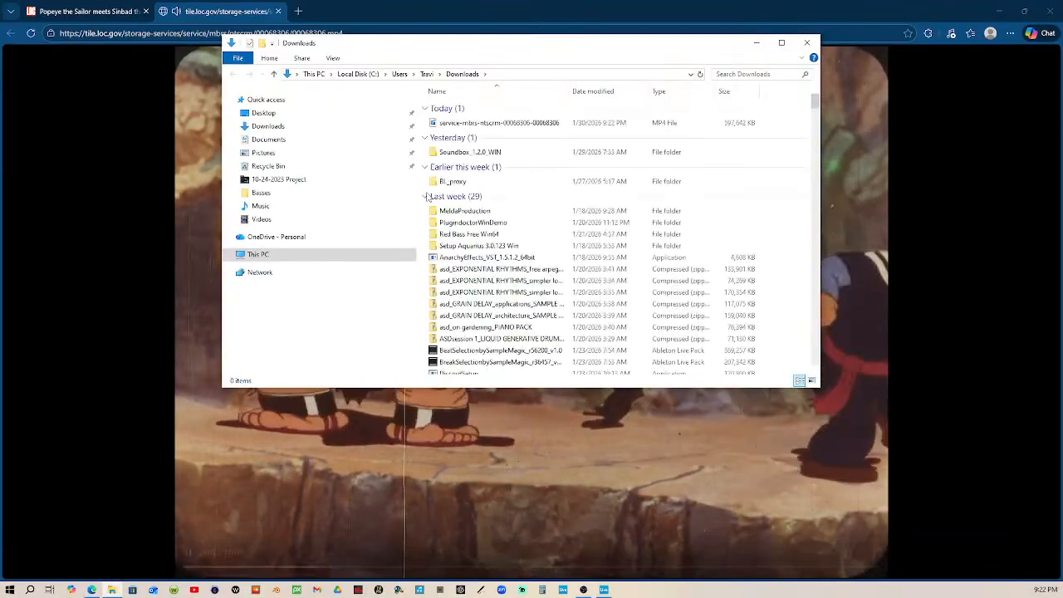
{"action": "left_click", "coordinate": [498, 122]}
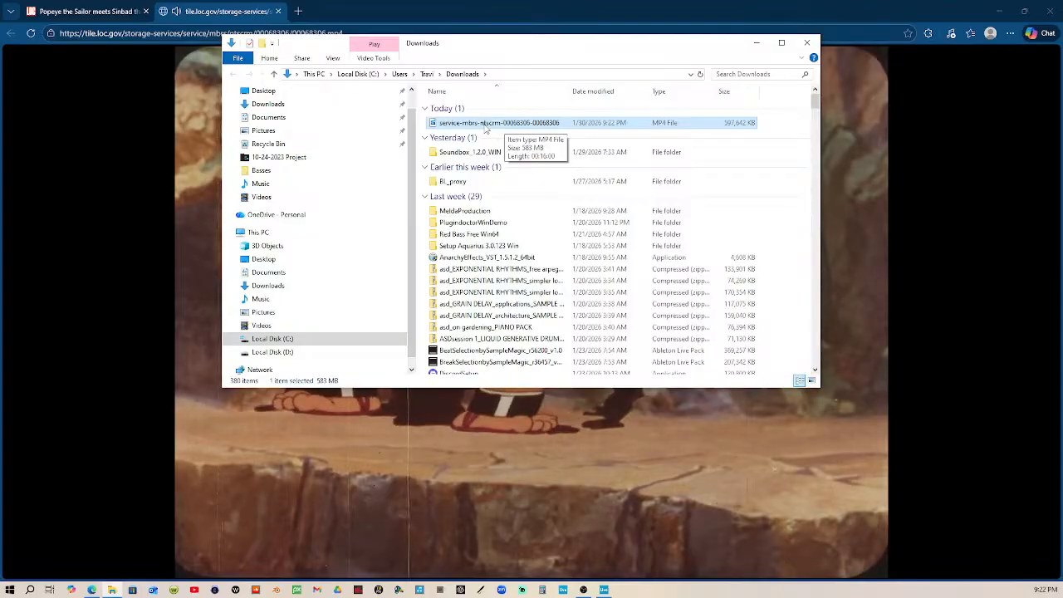
{"action": "left_click_drag", "start_coordinate": [535, 46], "coordinate": [0, 178]}
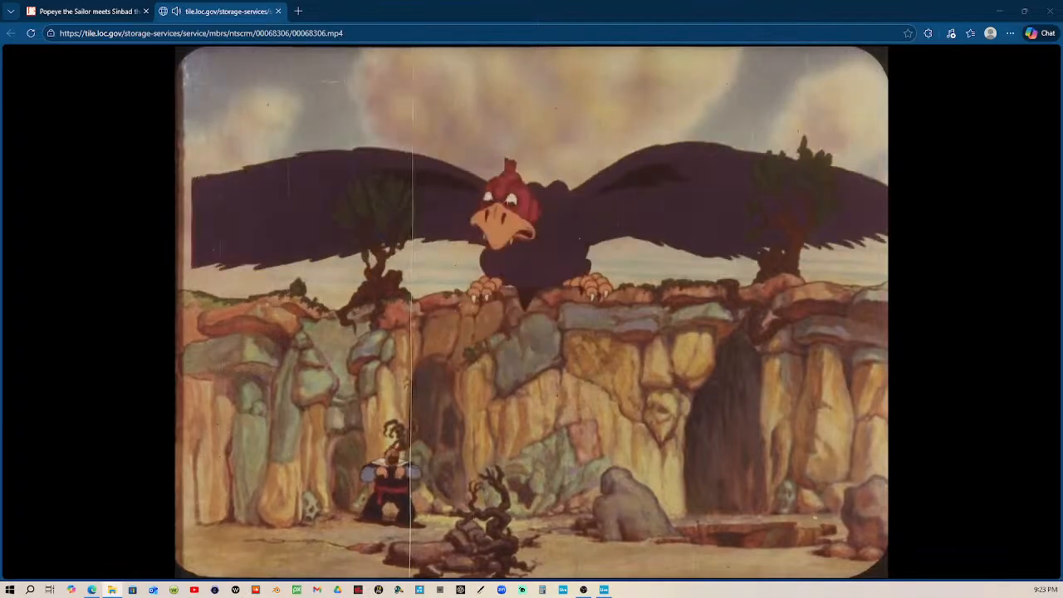
Step: Rewind the playing Popeye film to 3:05
{"action": "mouse_move", "coordinate": [380, 523]}
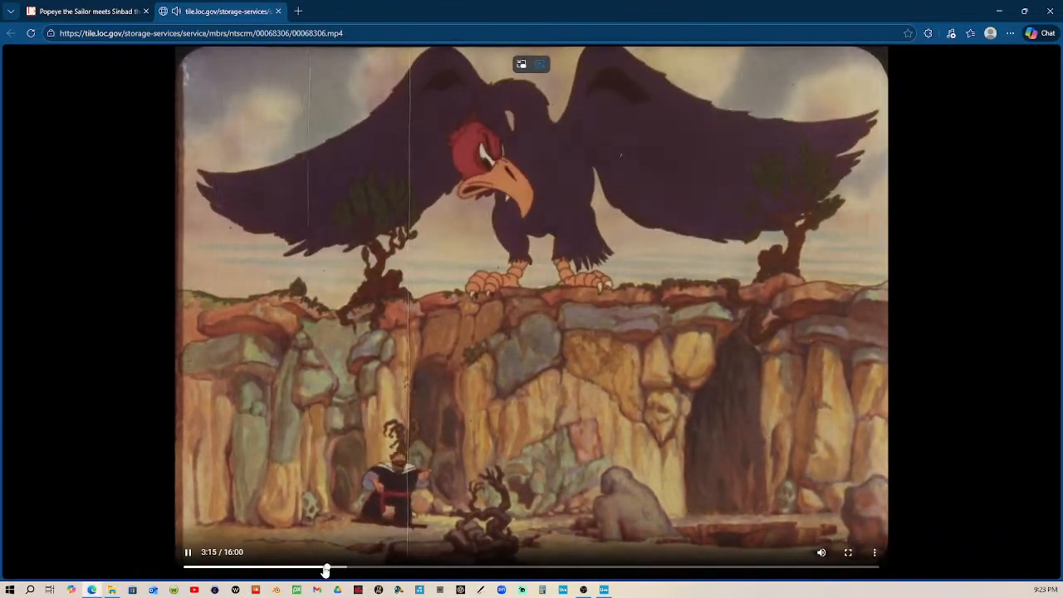
{"action": "left_click", "coordinate": [321, 567]}
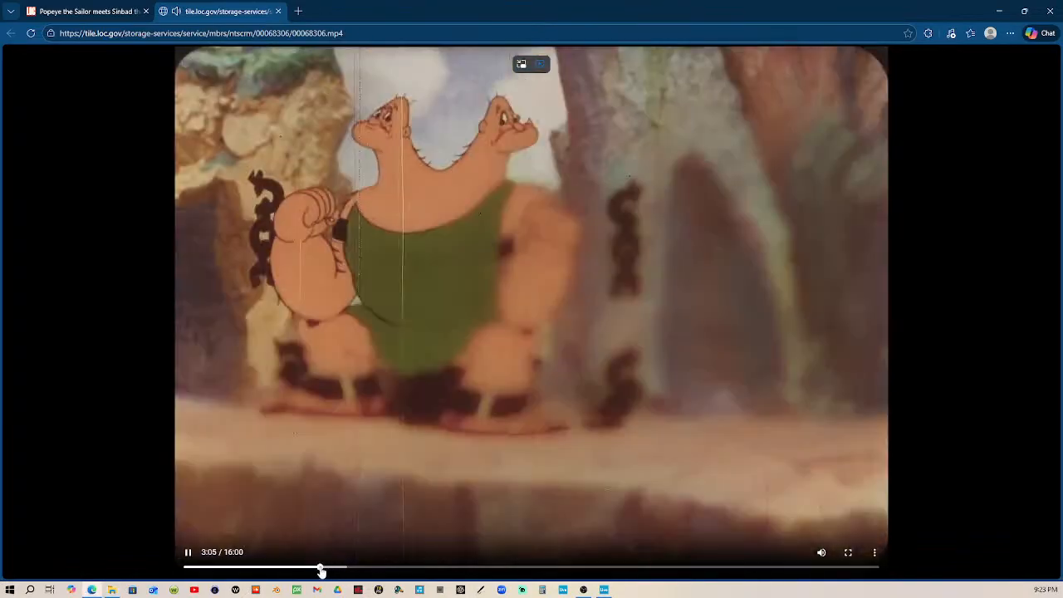